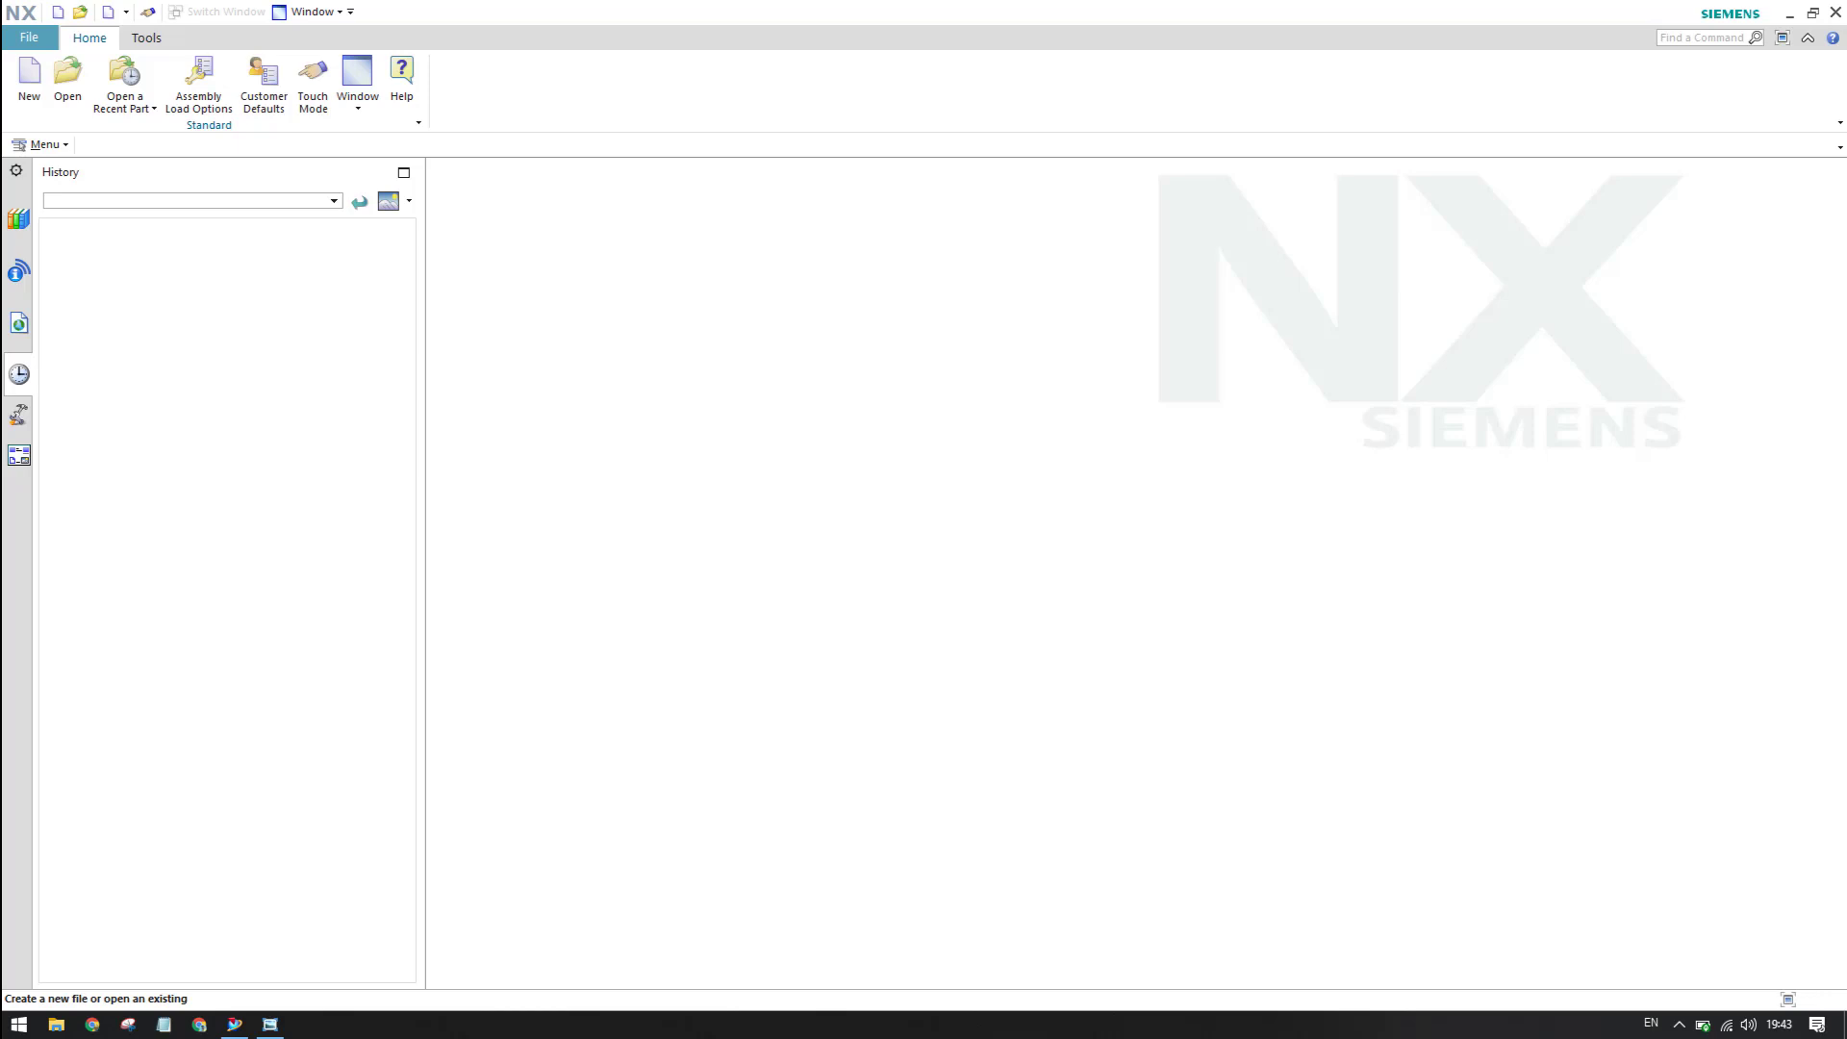
# - Check the bracket drawing in Windows Photo Viewer, and in NX create a new part from the Sheet Metal template in millimetres
pyautogui.click(272, 1024)
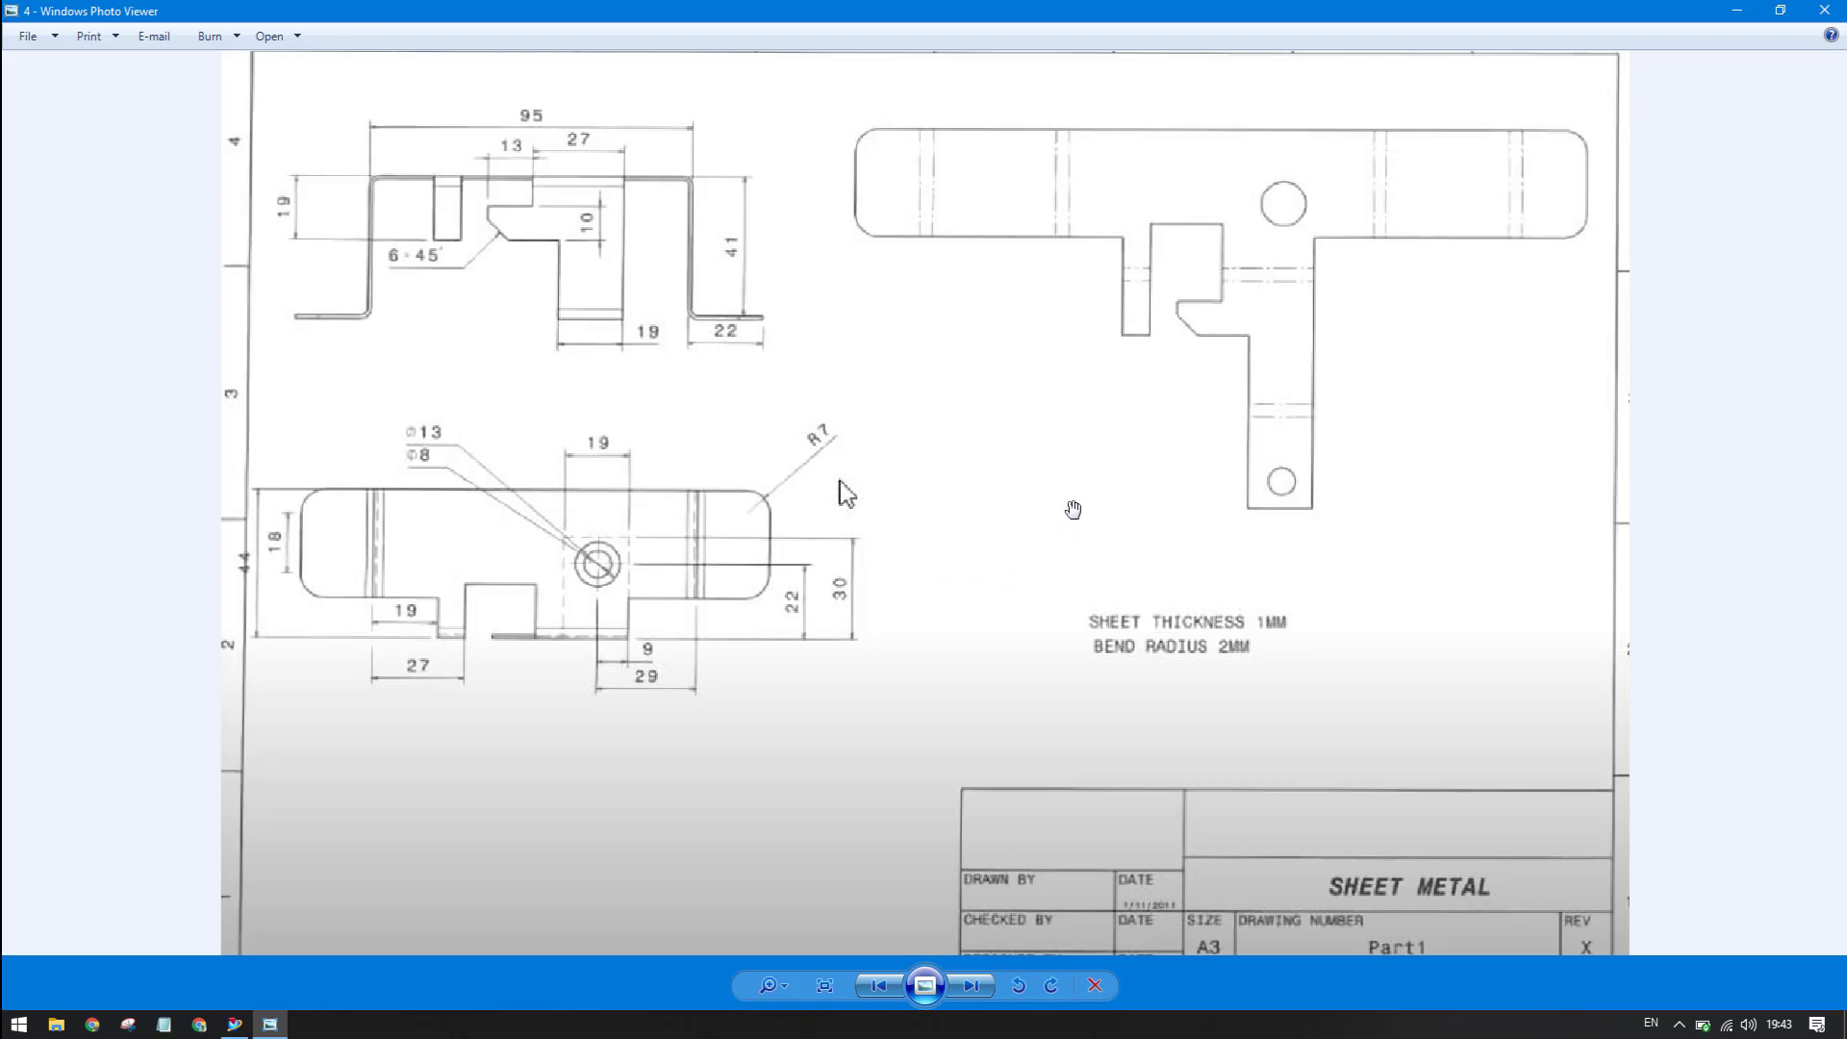
pyautogui.click(236, 1025)
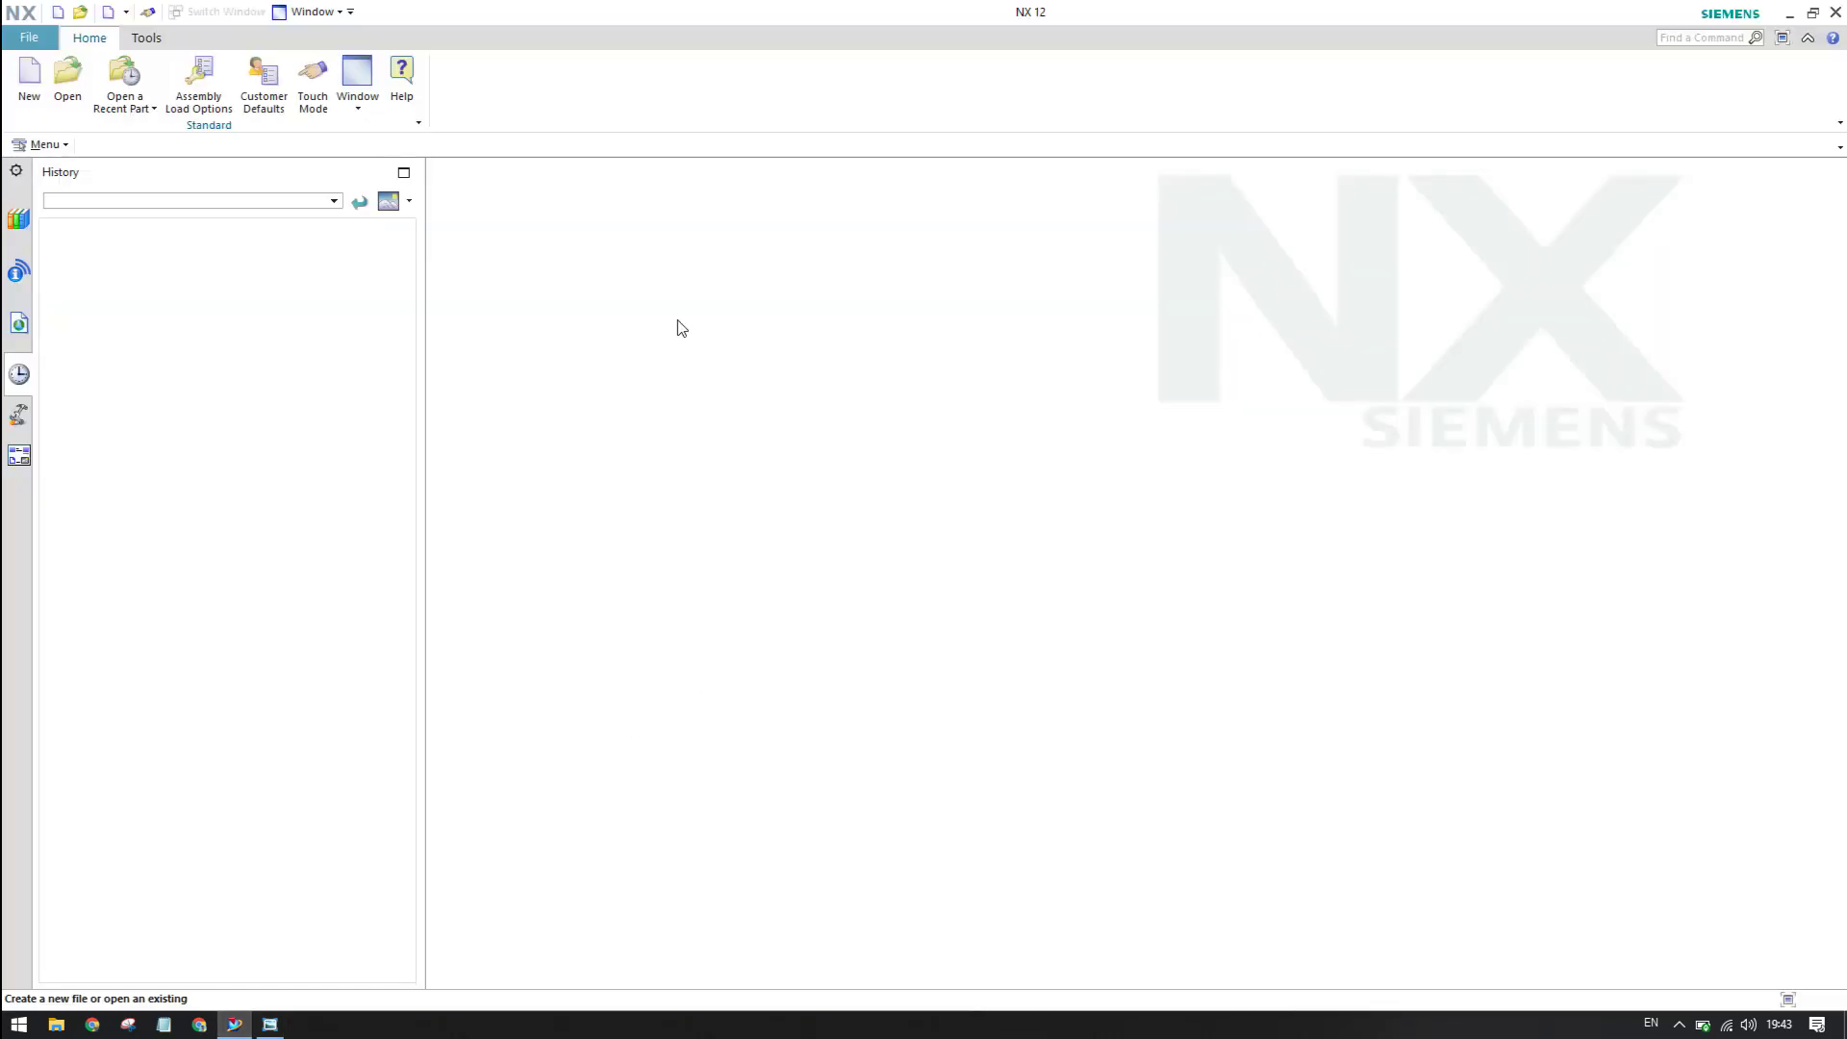
pyautogui.click(29, 82)
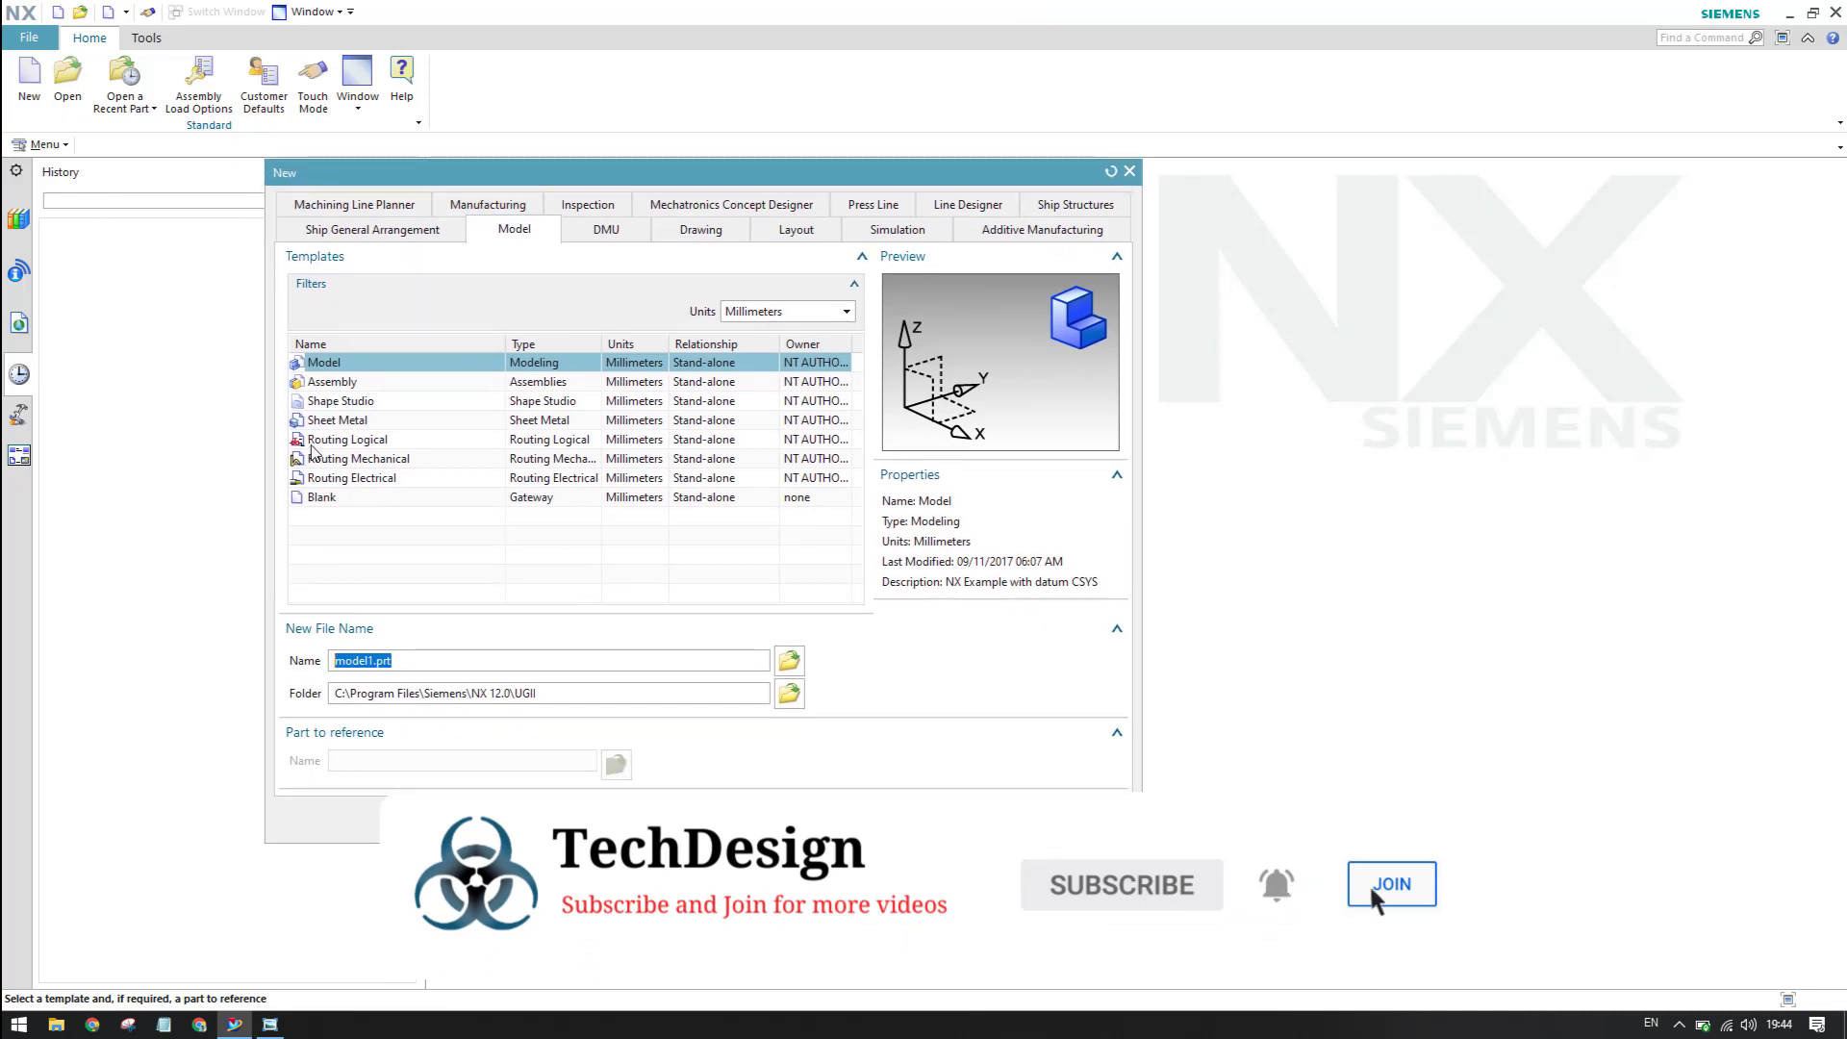
pyautogui.click(351, 420)
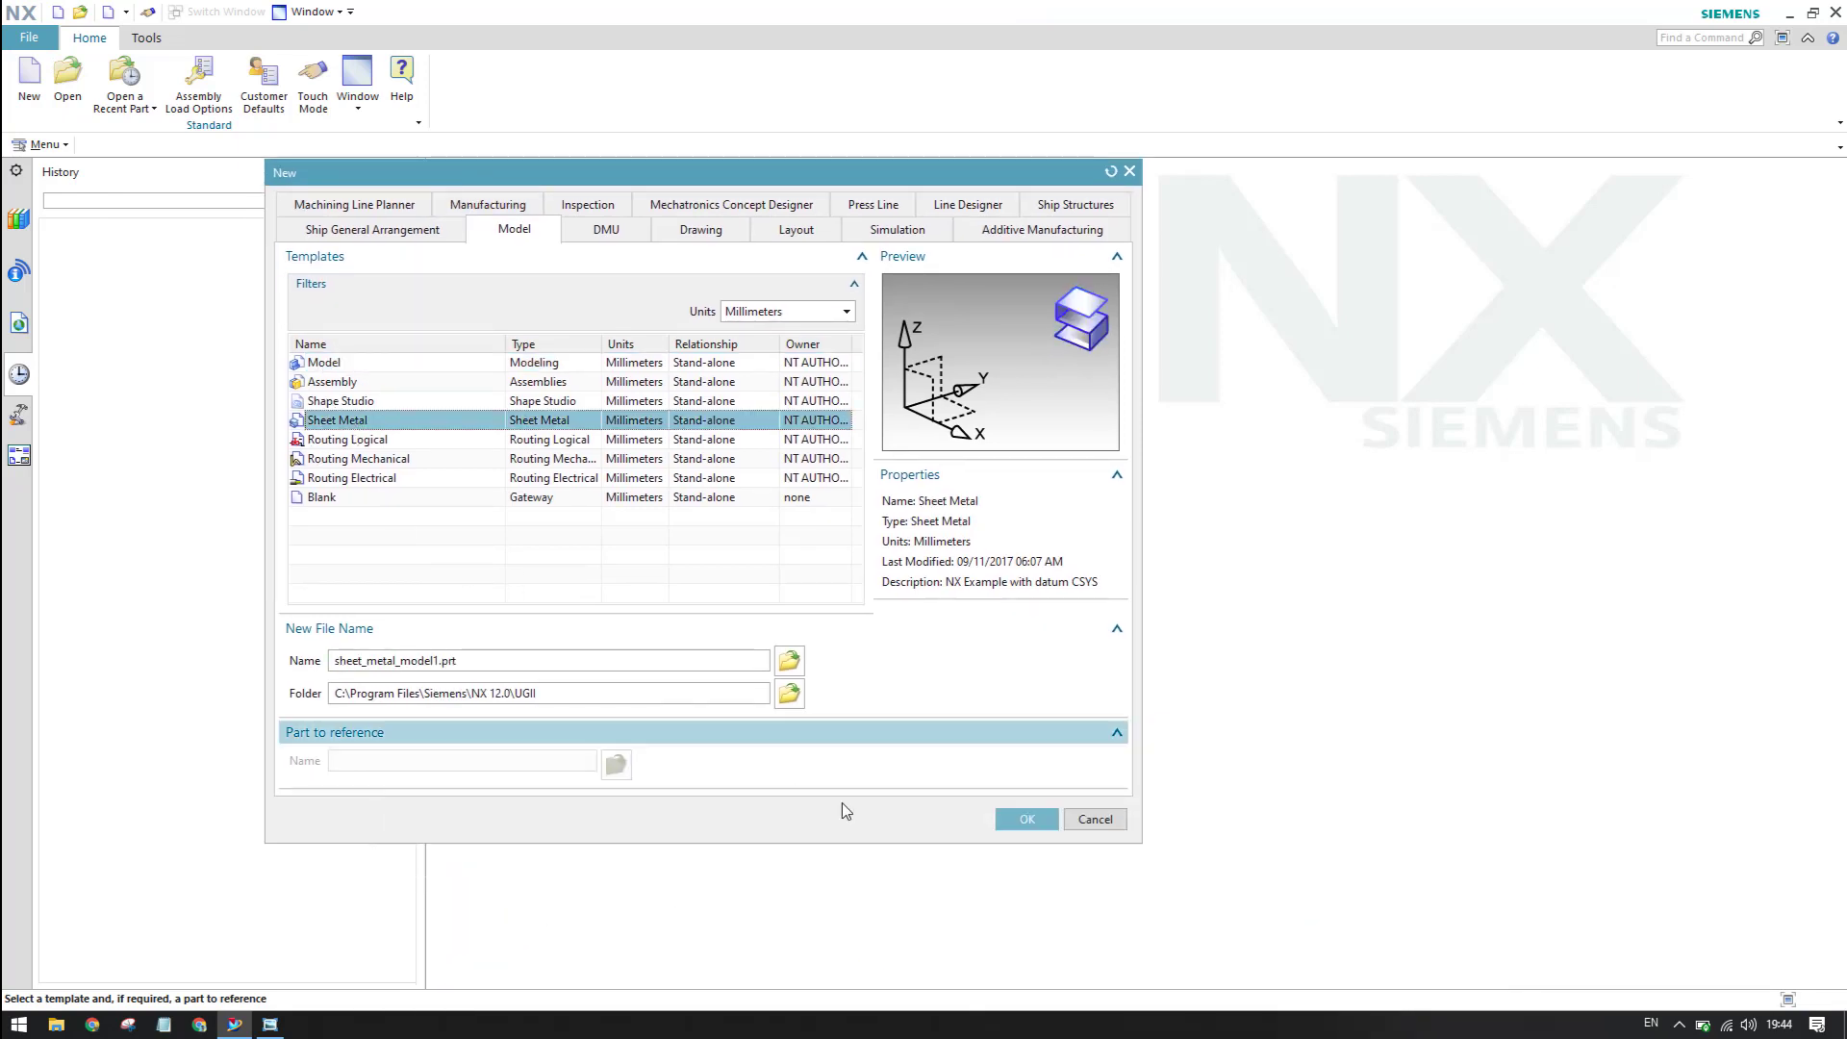
pyautogui.click(1026, 820)
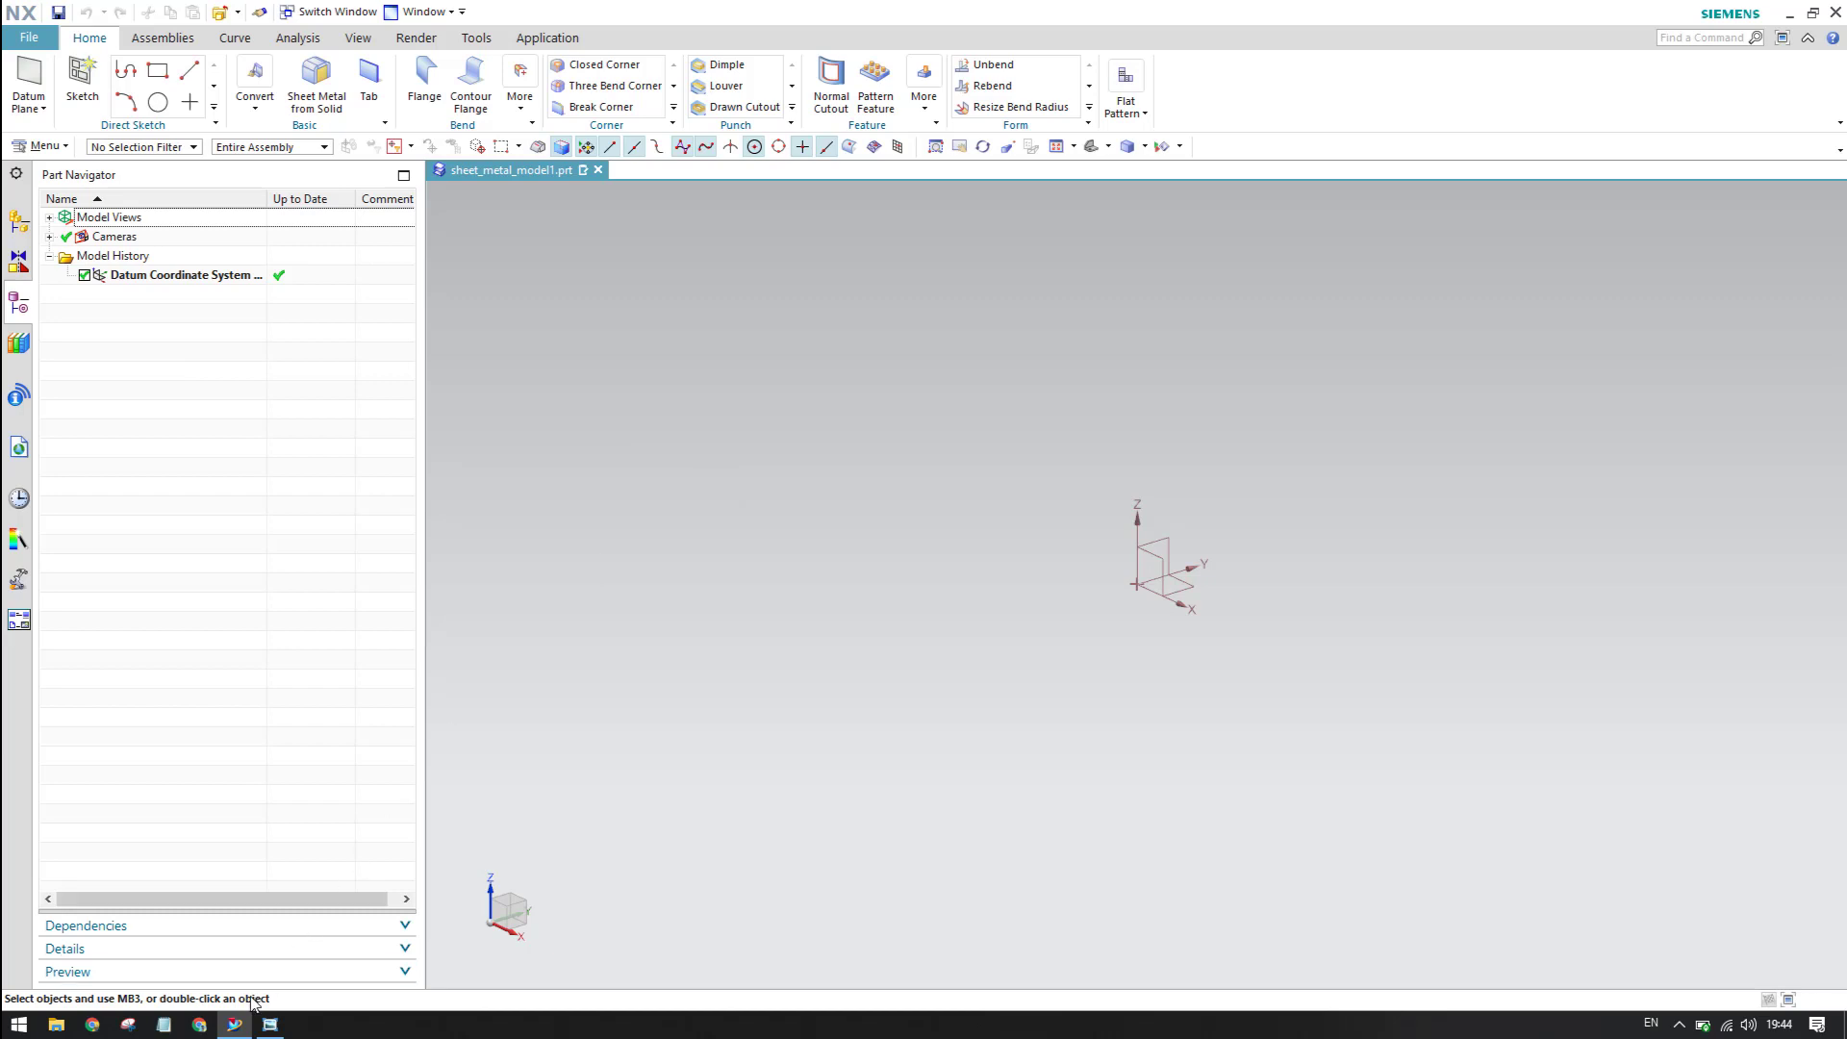
# - Check the drawing's sheet notes and set the sheet metal preferences to 1 mm material thickness and 2 mm bend radius
pyautogui.moveTo(276, 1026)
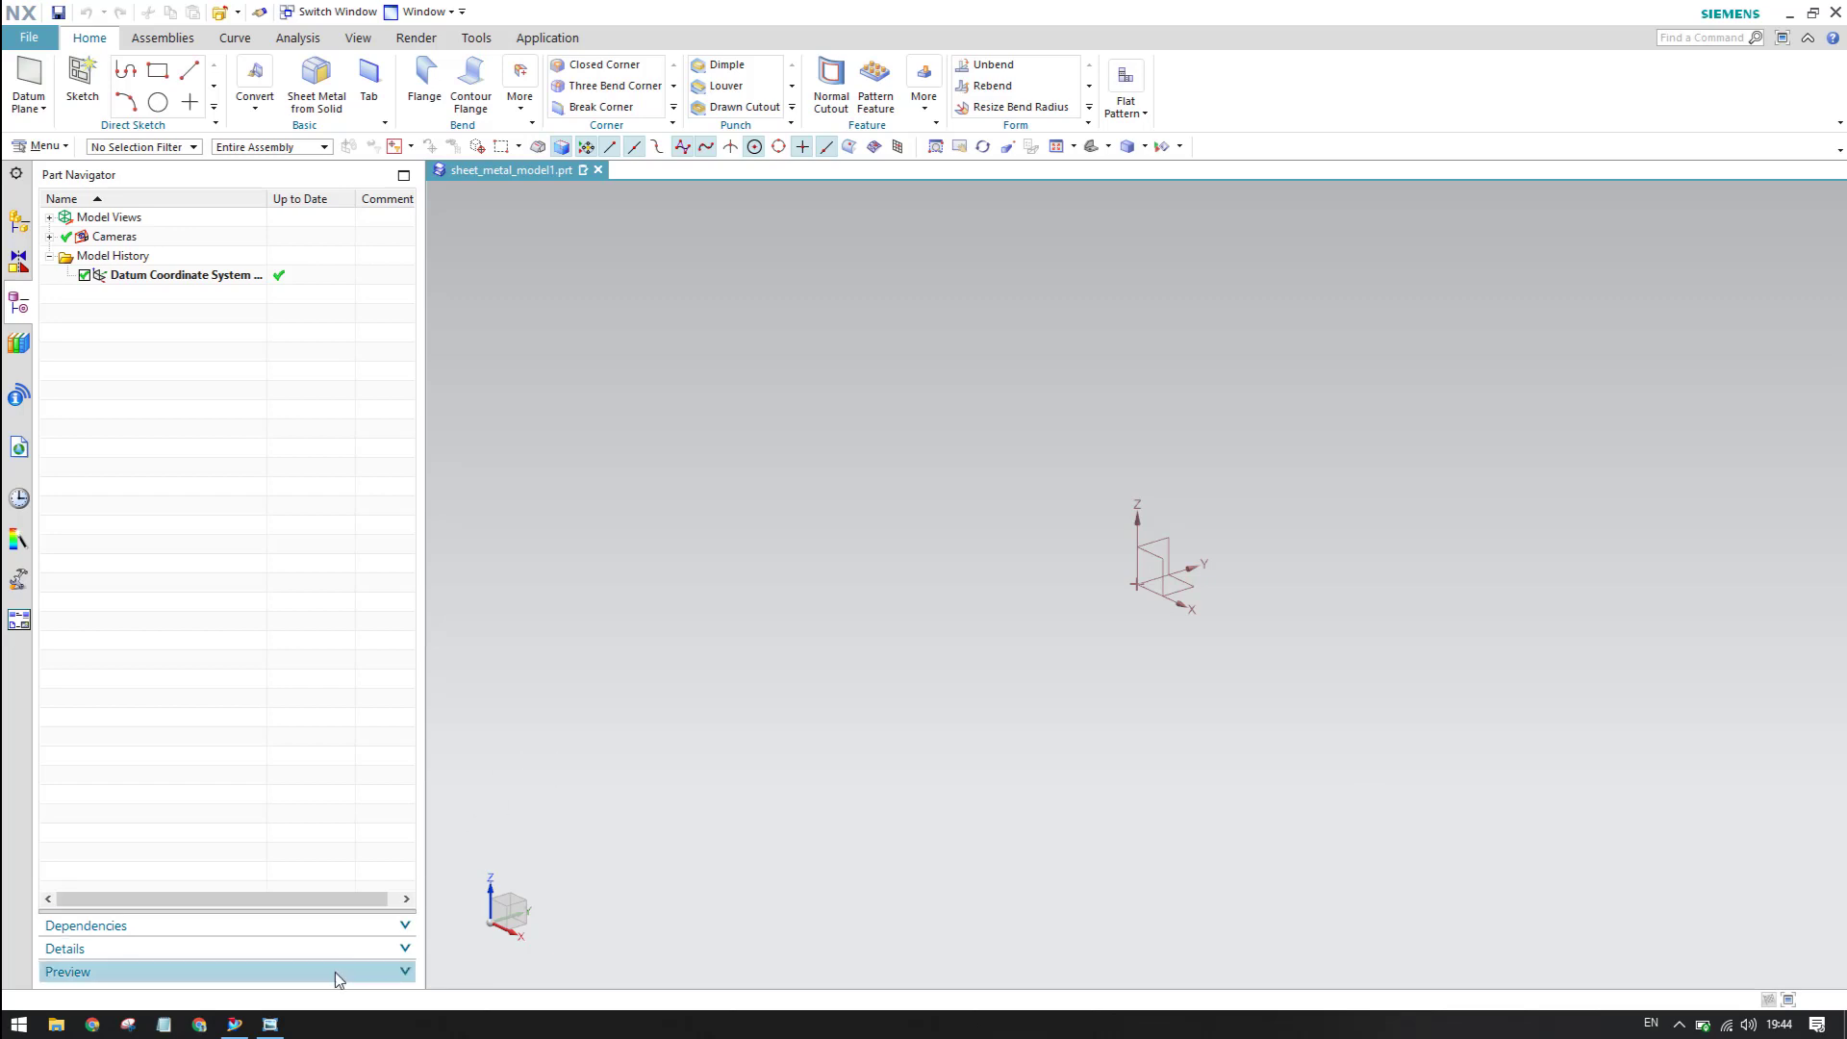
pyautogui.click(270, 1026)
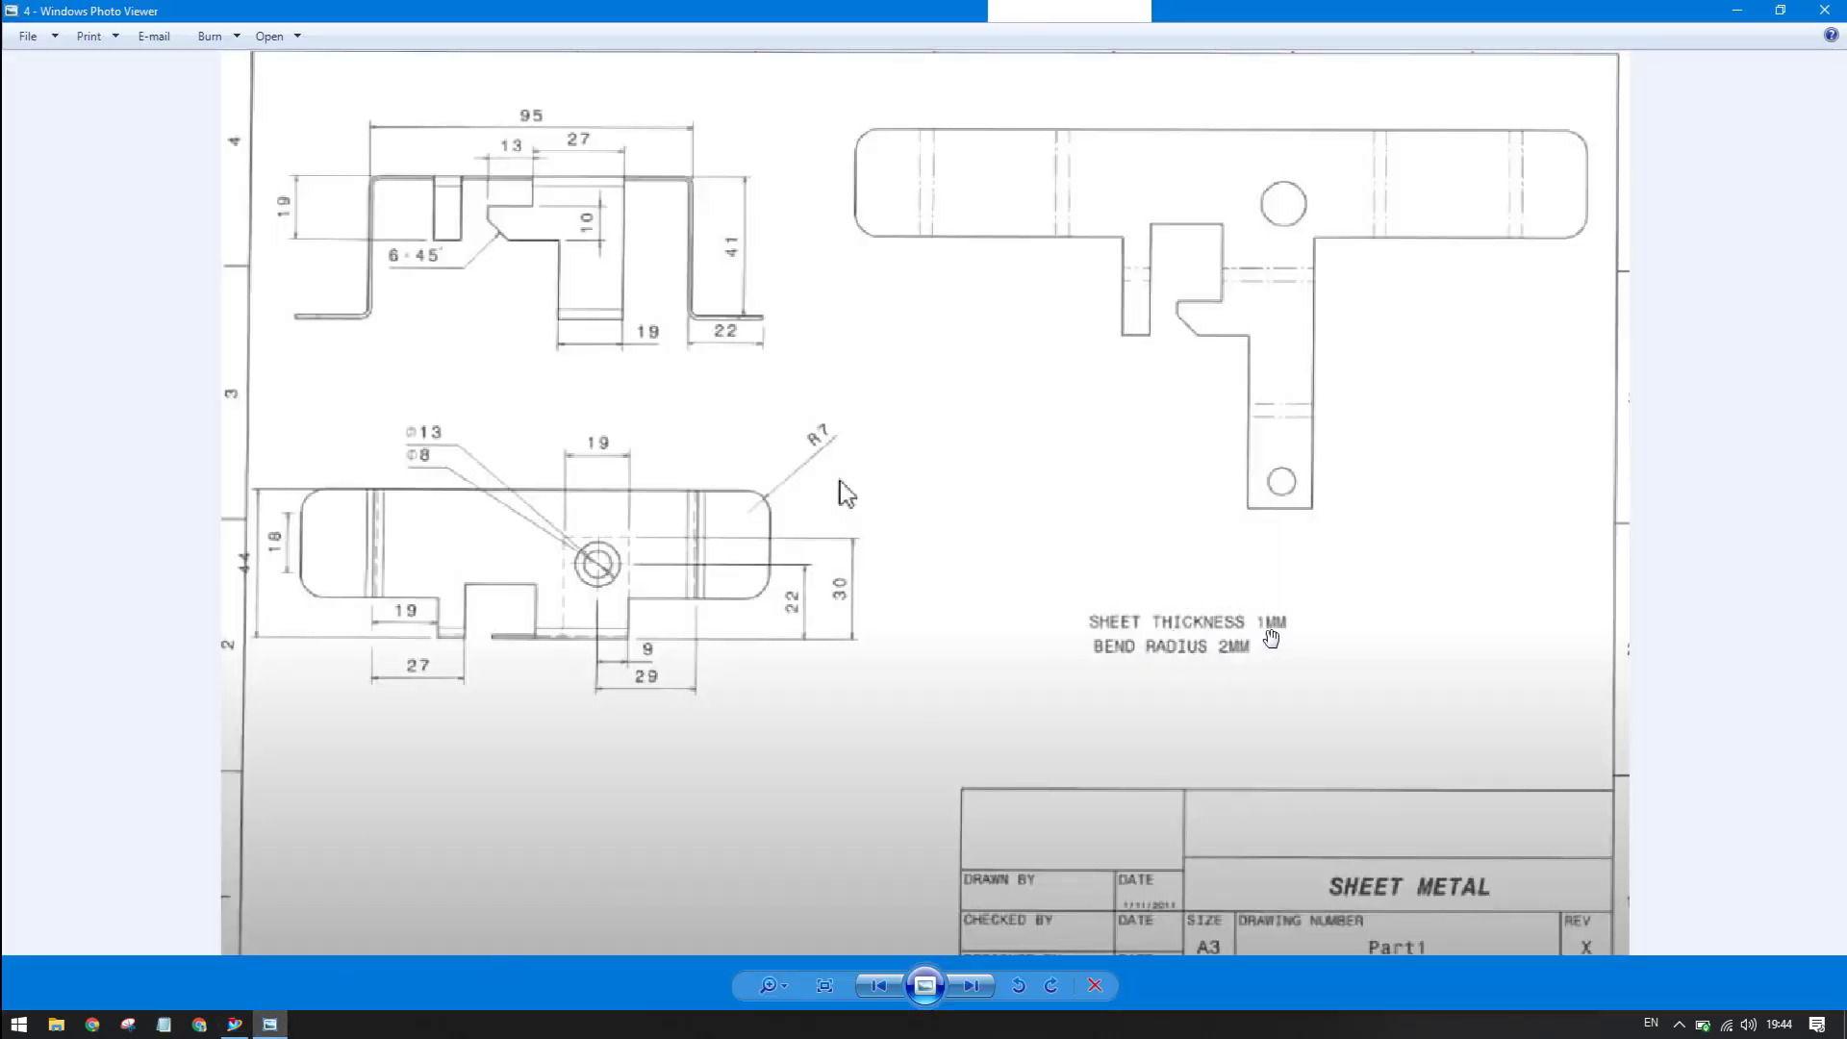
pyautogui.click(1737, 11)
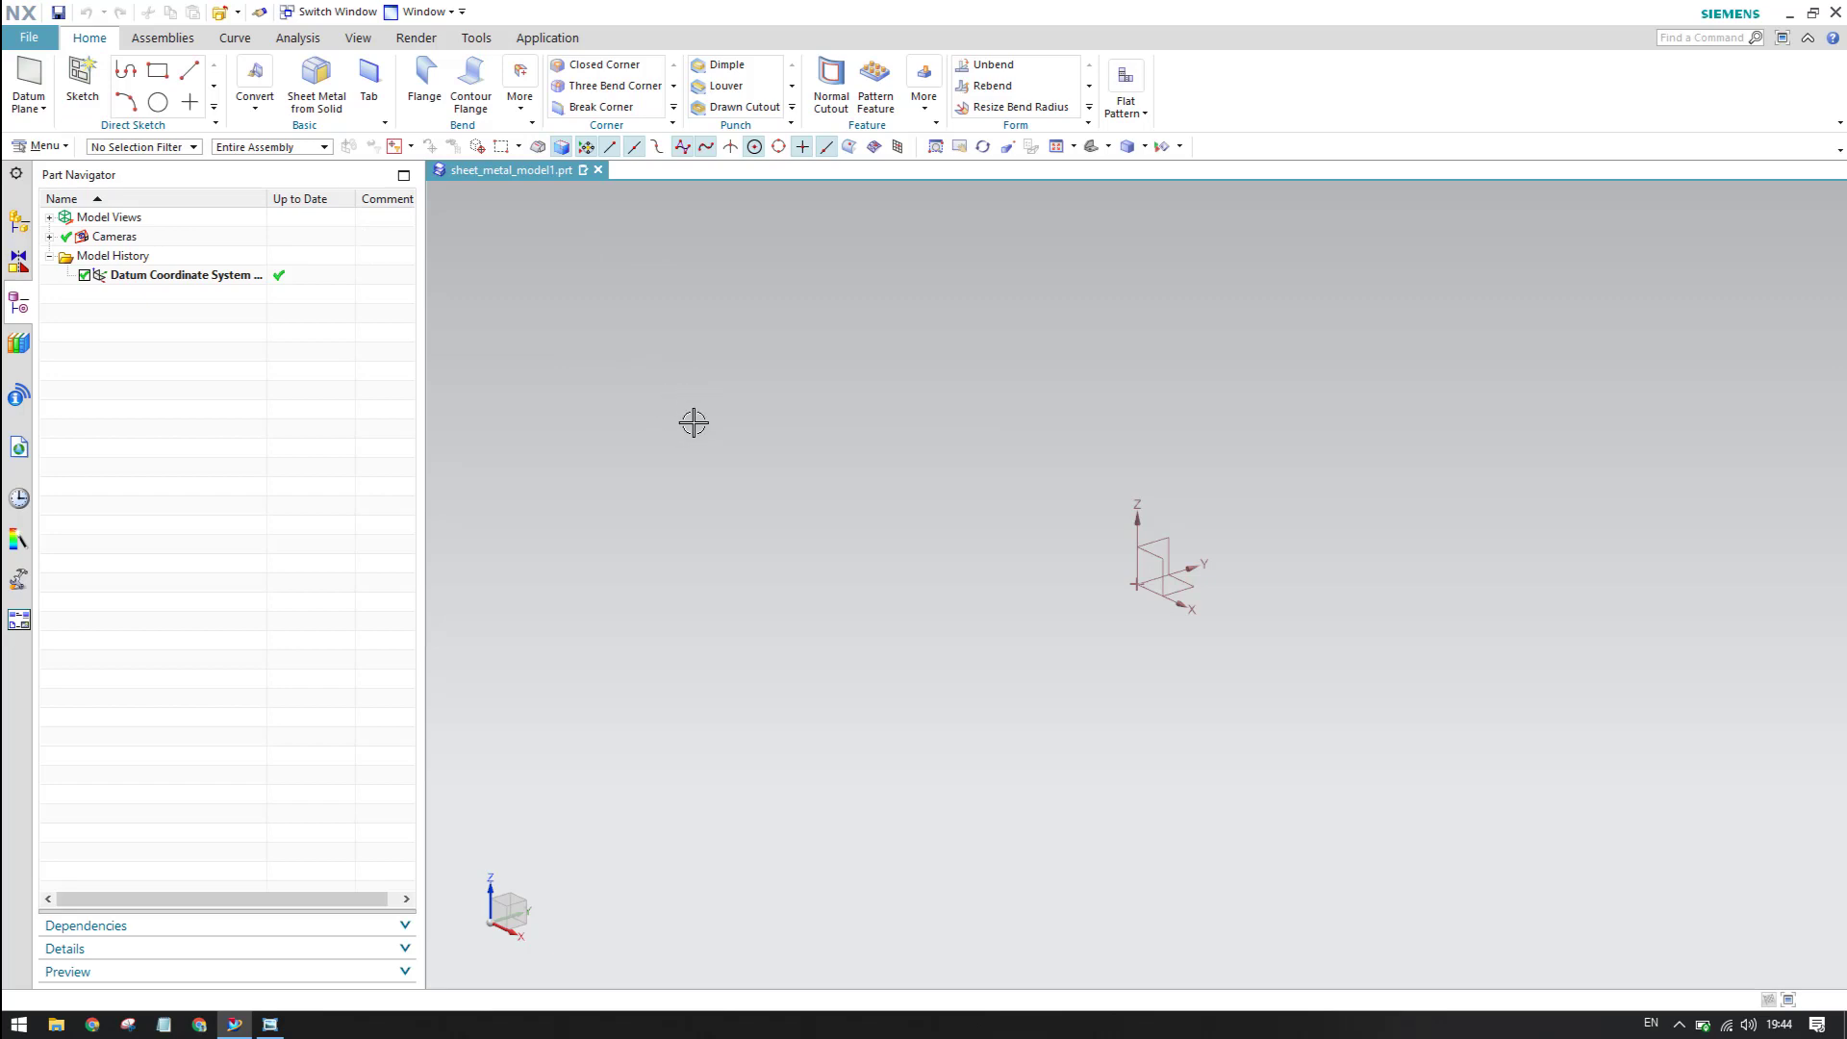
pyautogui.click(49, 38)
pyautogui.moveTo(79, 196)
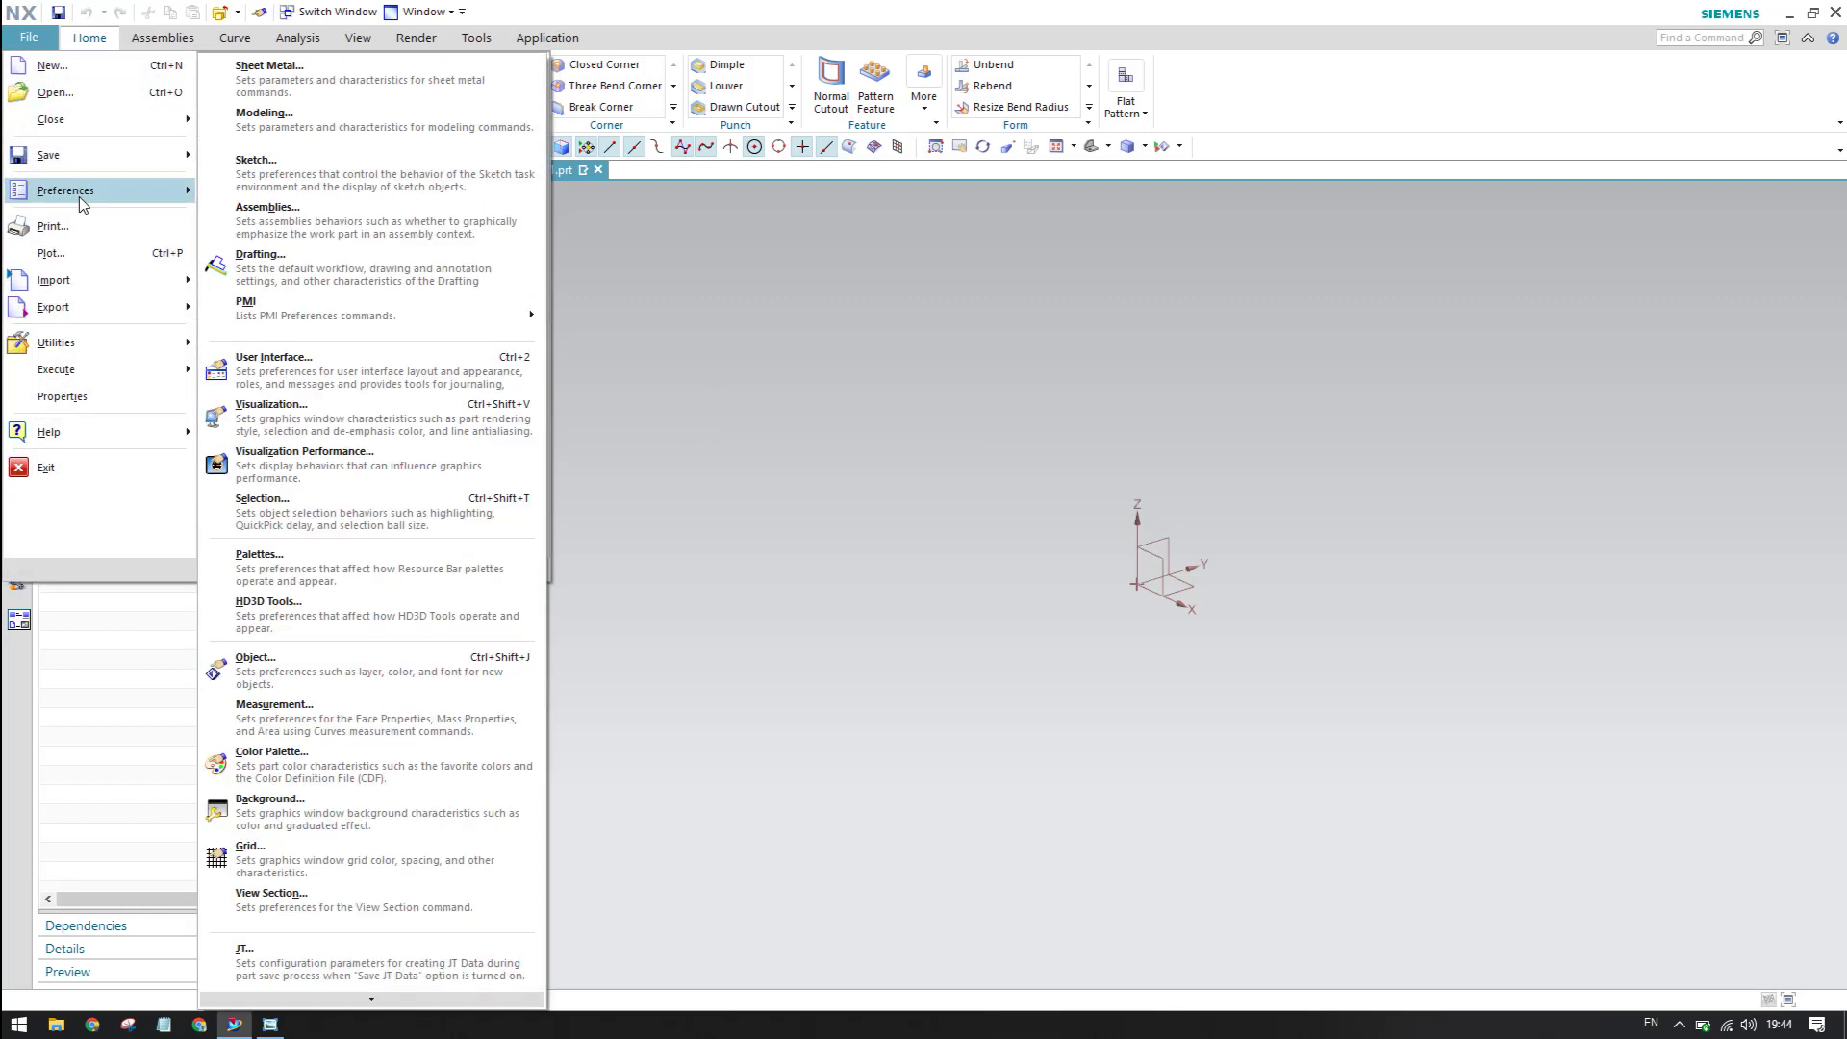
pyautogui.click(288, 120)
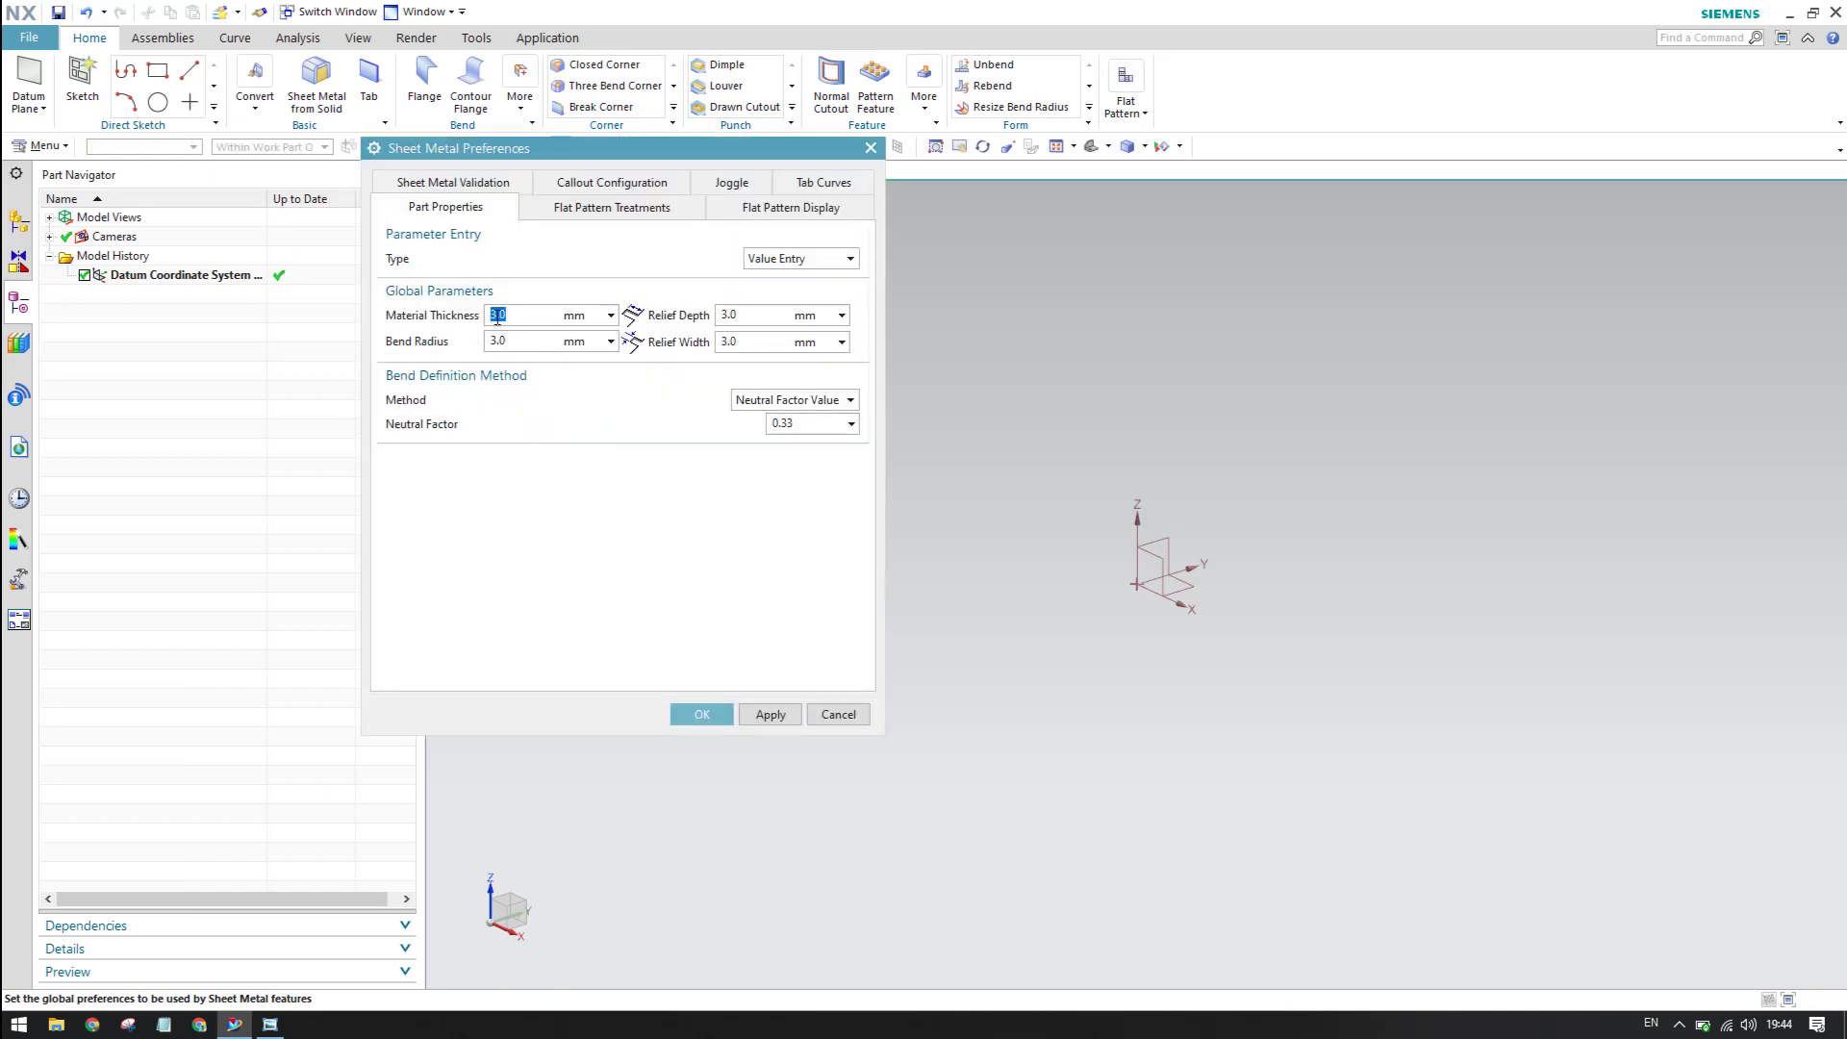
pyautogui.write('1')
pyautogui.write('2')
pyautogui.click(686, 717)
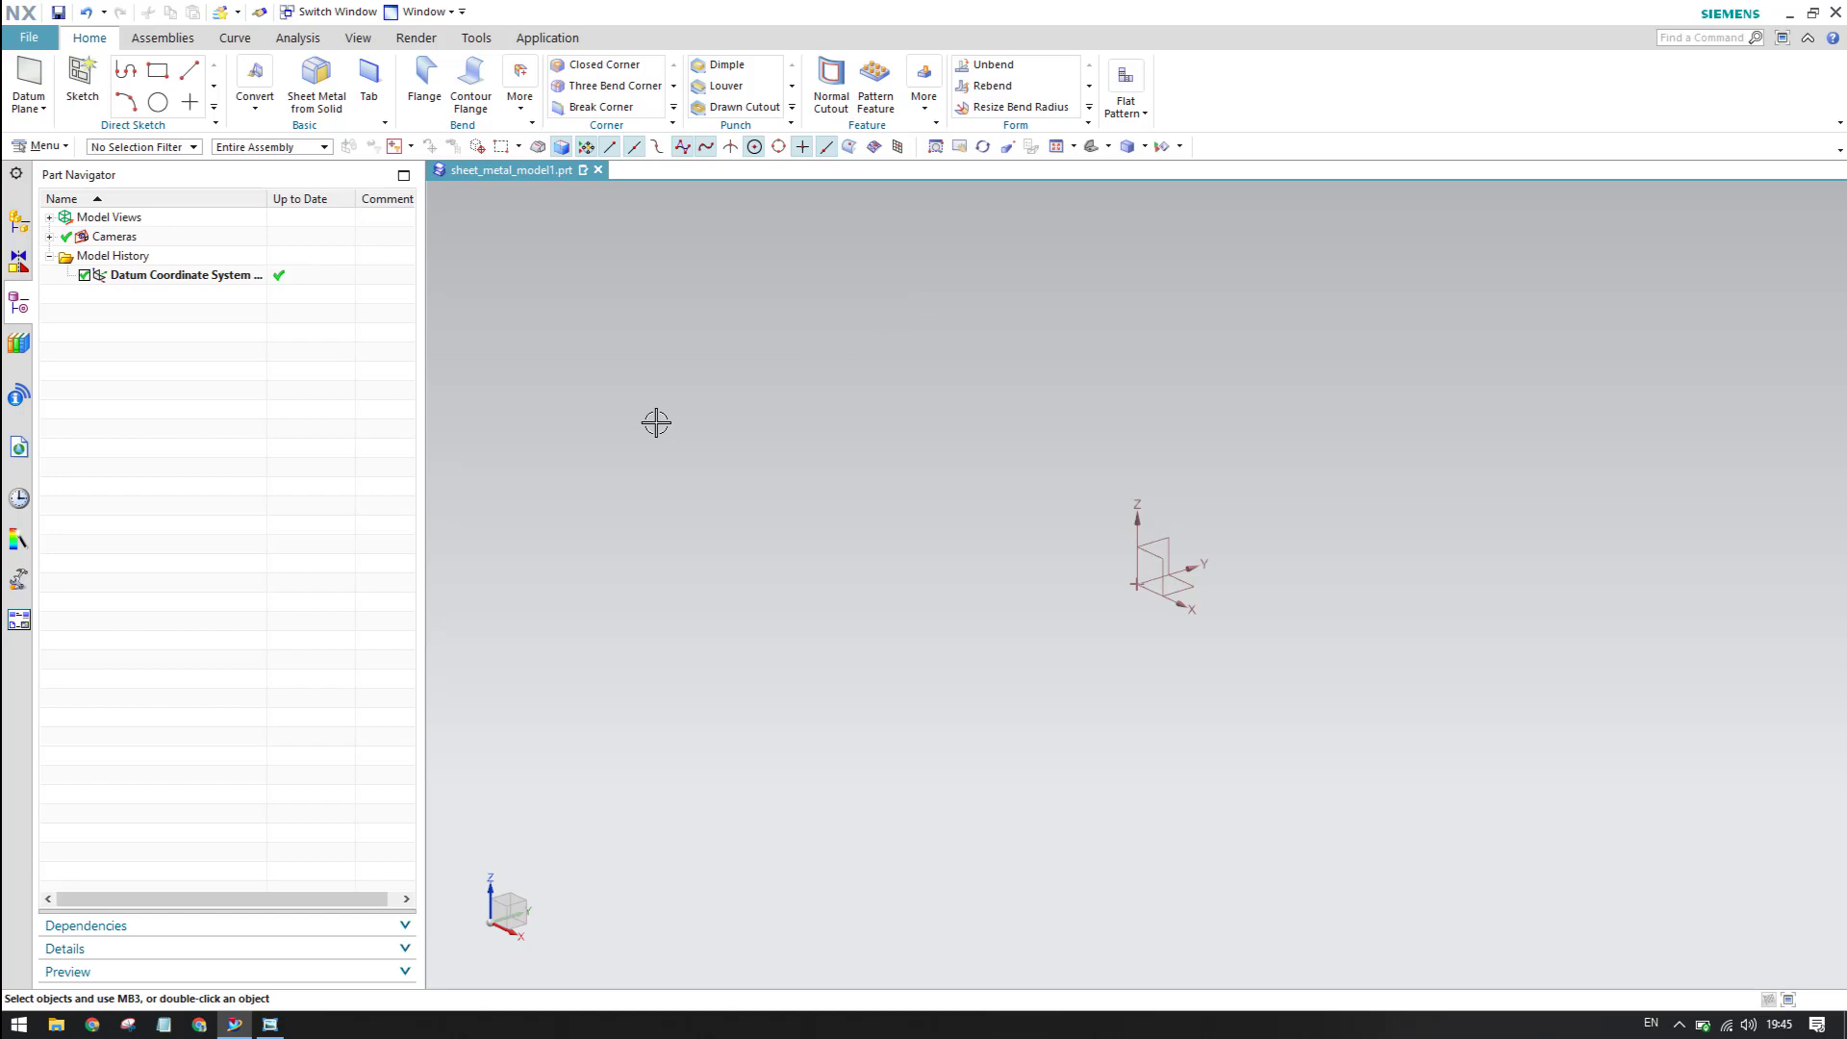
# - Start a sketch on the horizontal XY plane and draw a rectangle centred on the origin, about 220 mm wide and 128 mm high
pyautogui.click(270, 1024)
pyautogui.click(94, 86)
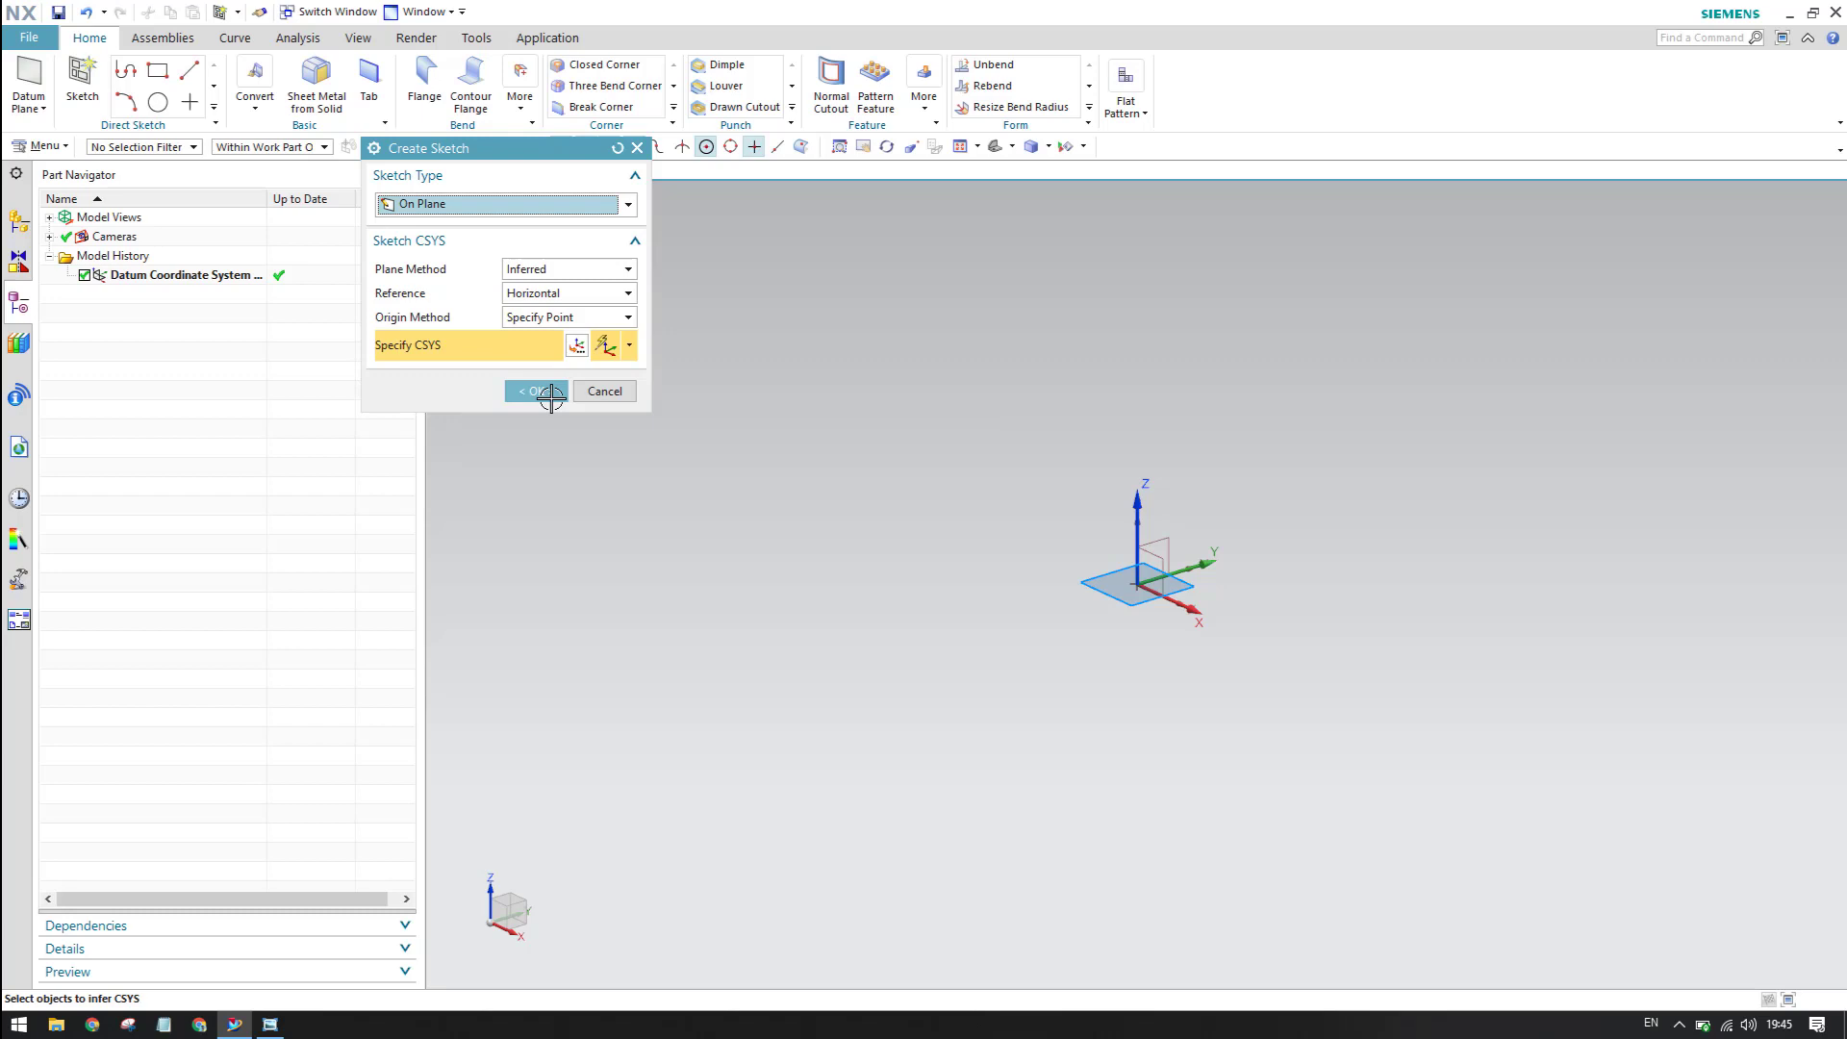
pyautogui.click(551, 392)
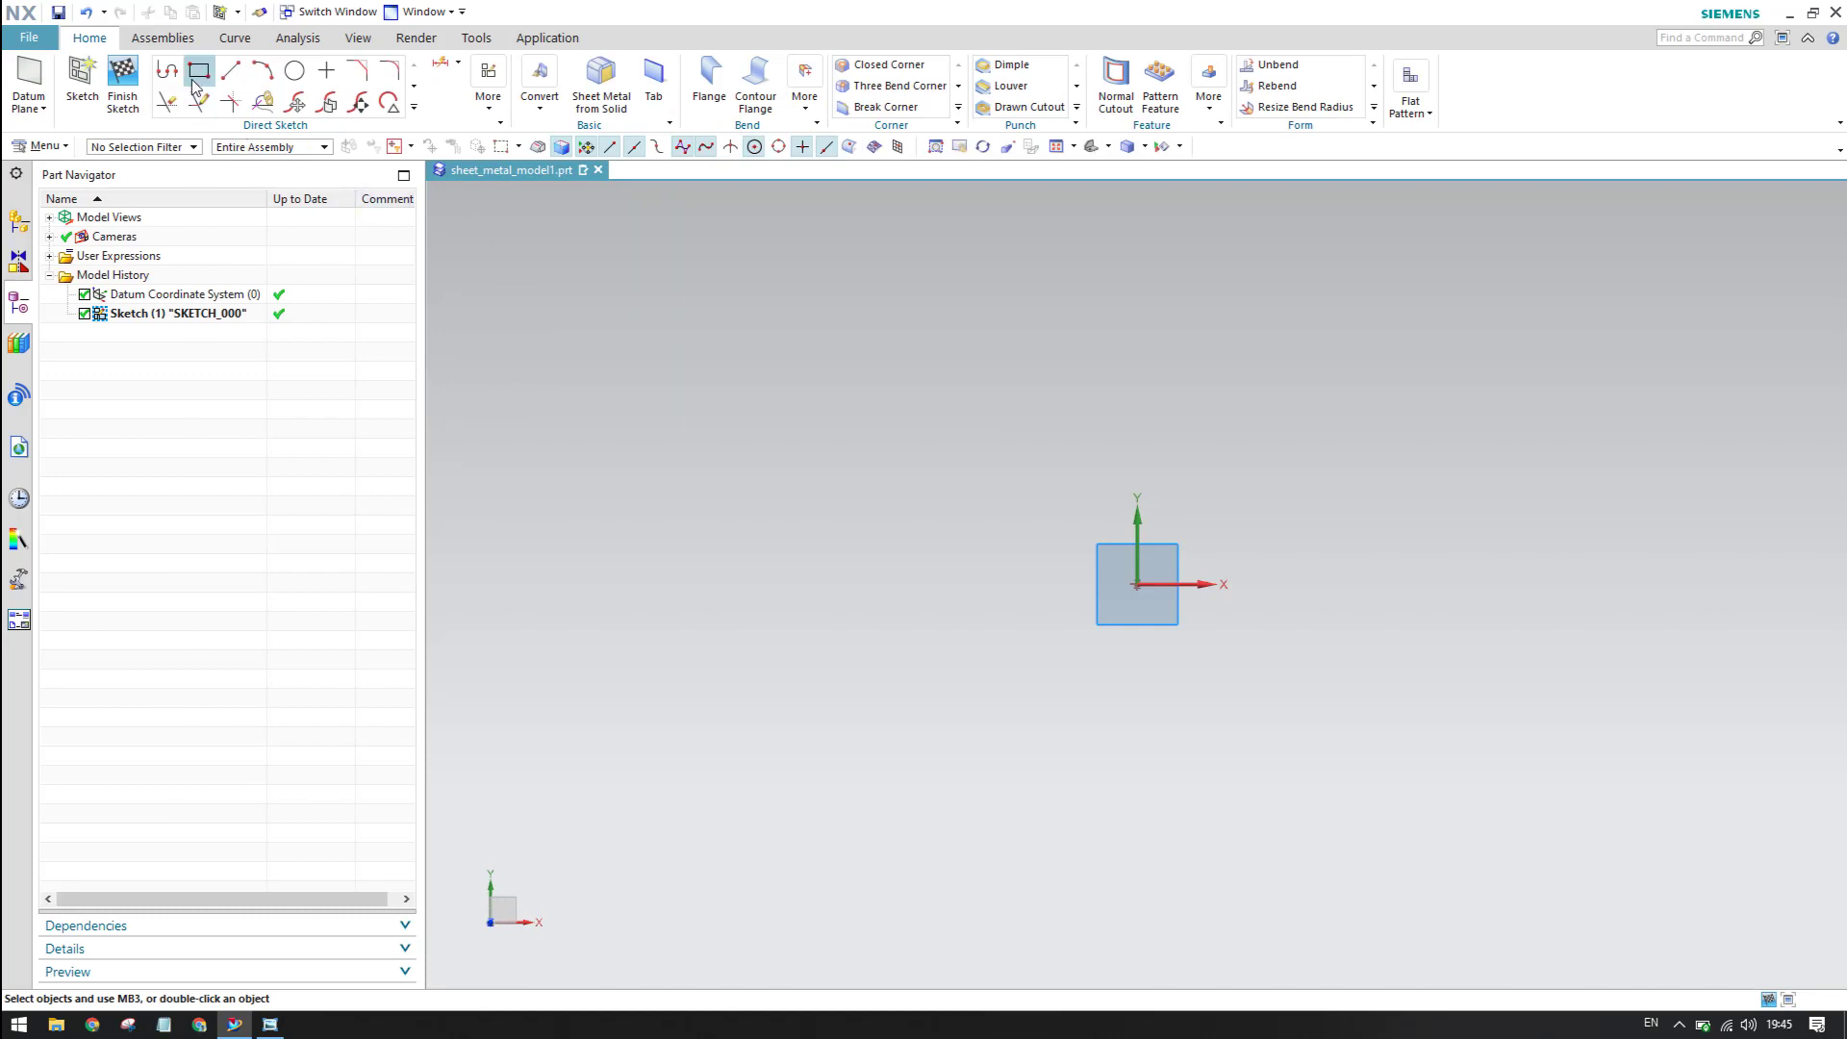
pyautogui.click(195, 85)
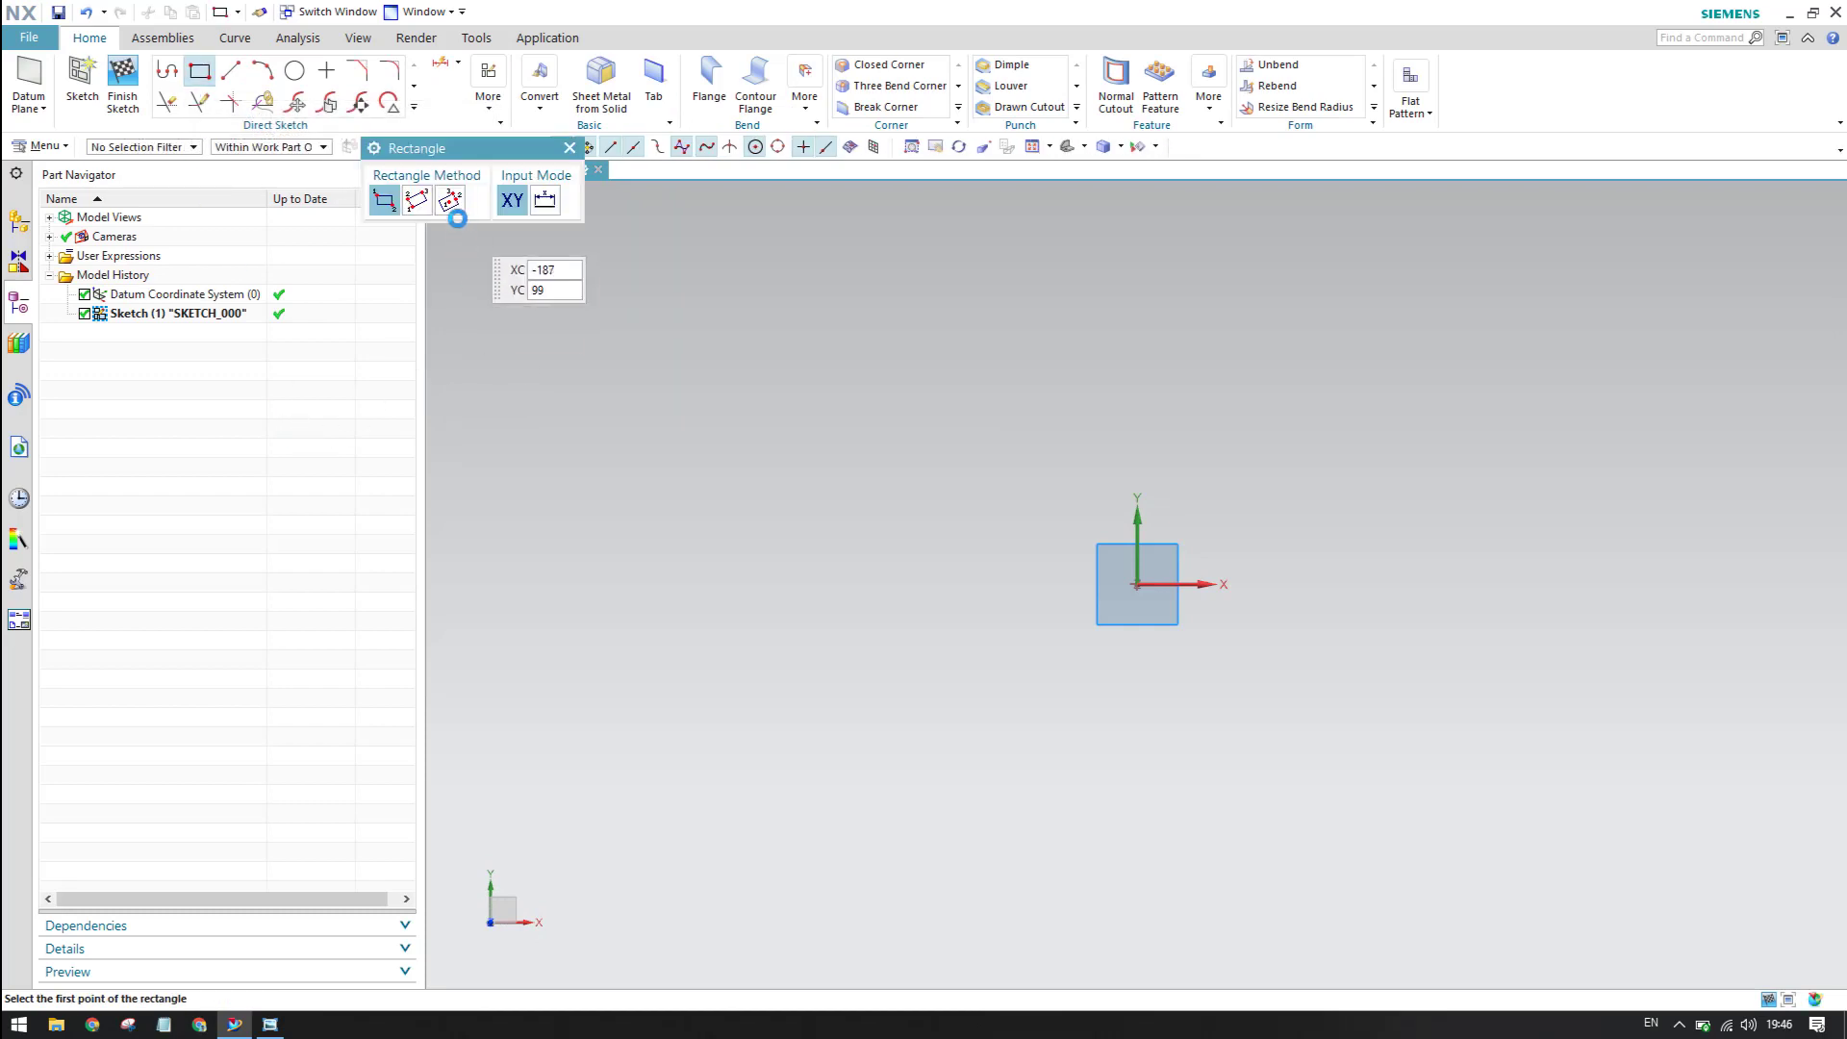
pyautogui.click(450, 200)
pyautogui.click(1137, 584)
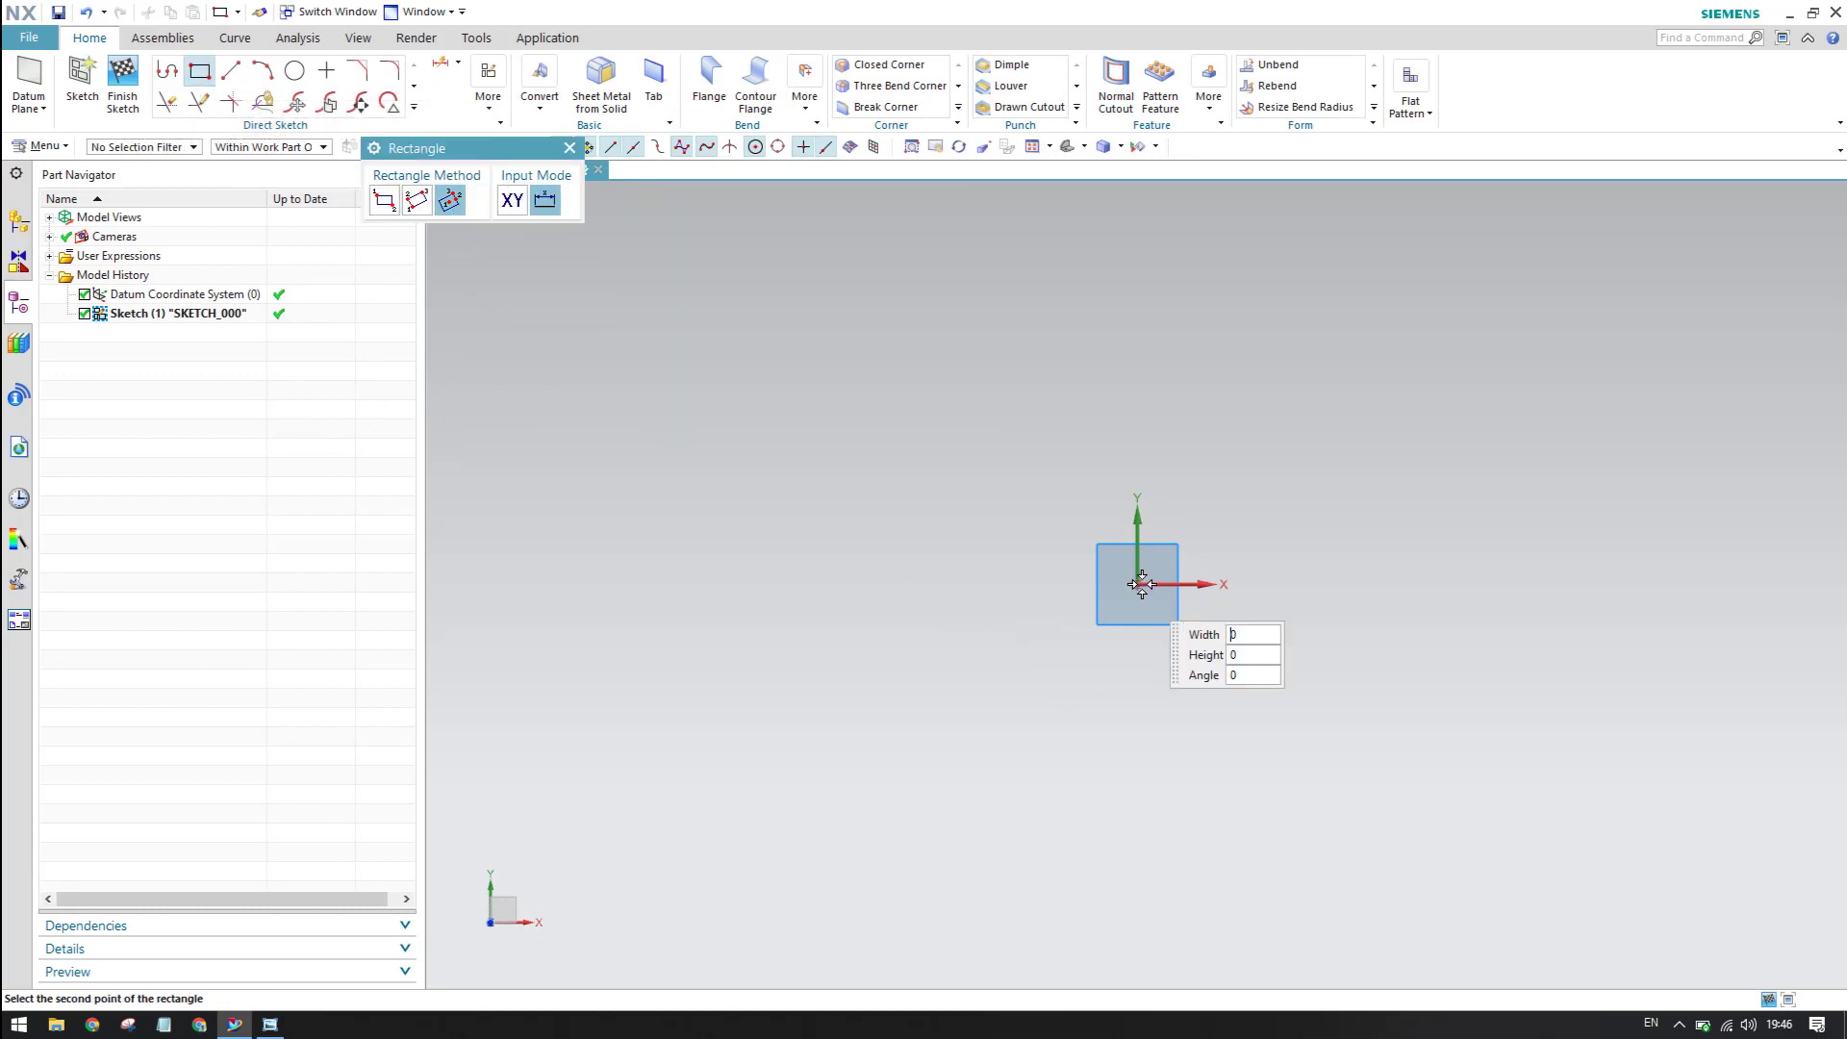
pyautogui.click(1539, 581)
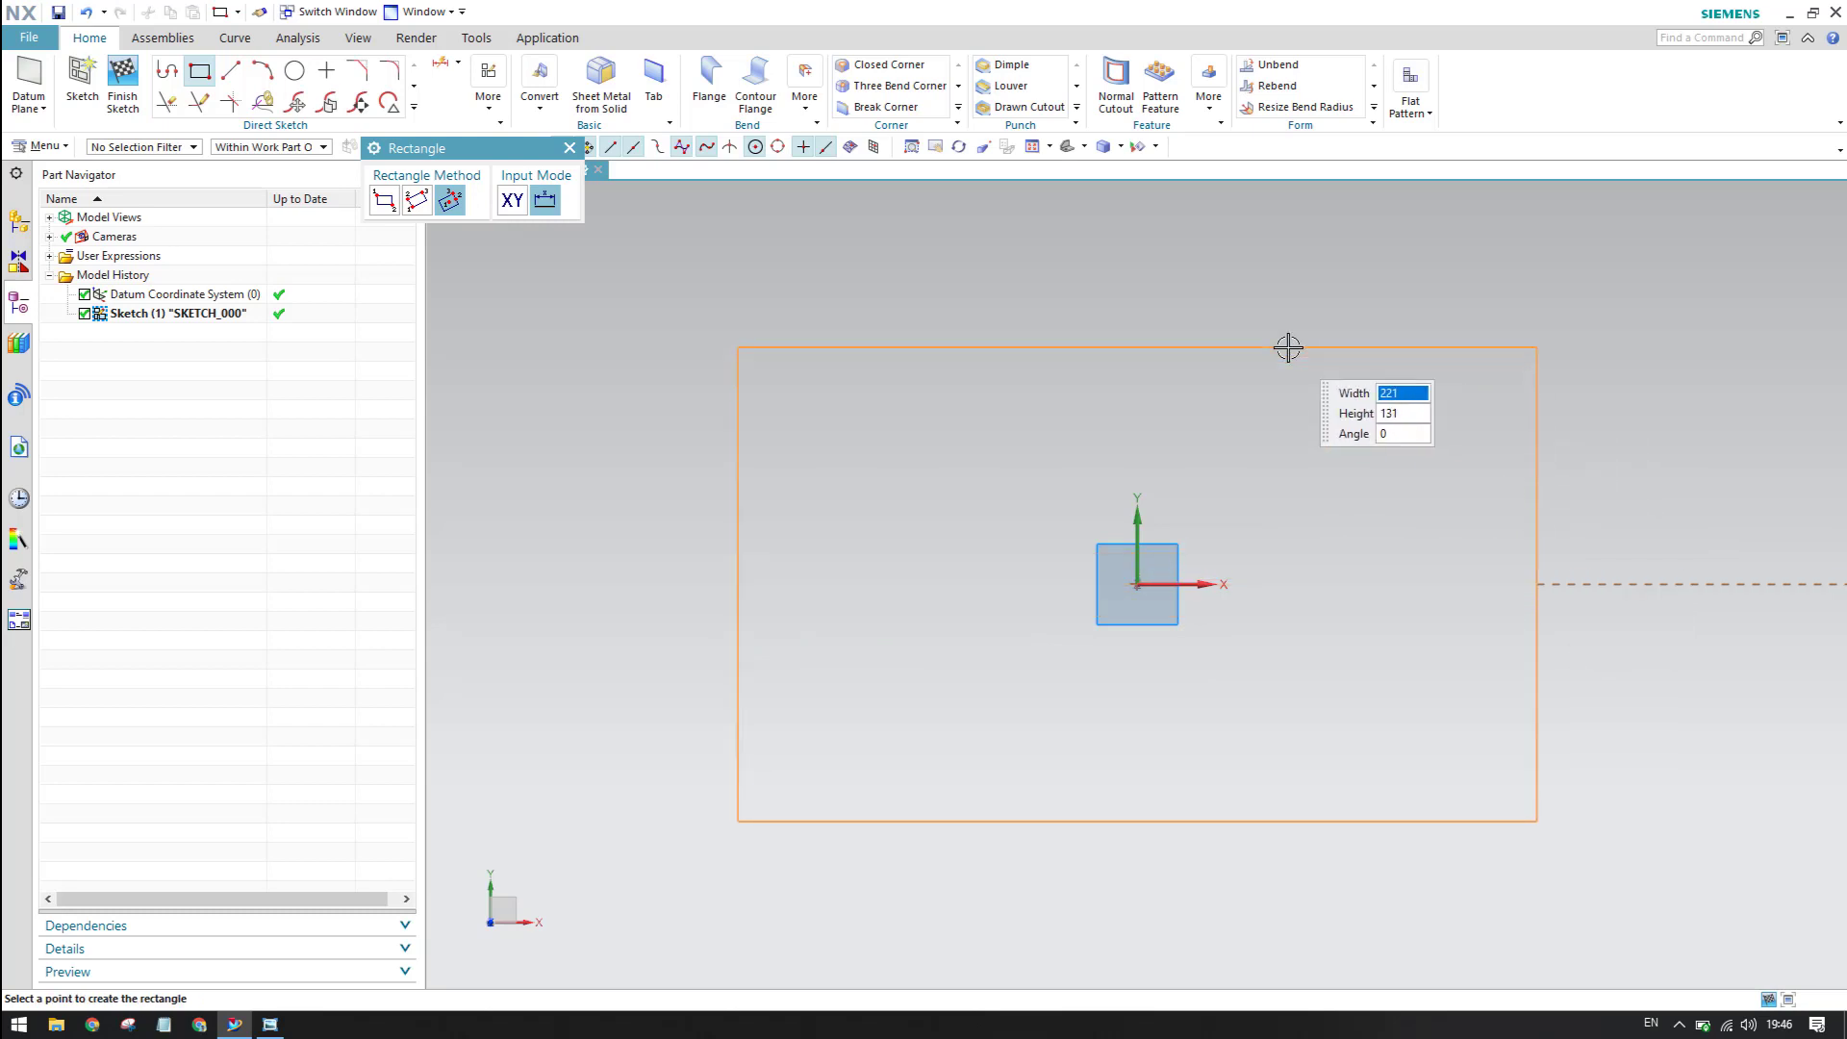
pyautogui.click(1287, 347)
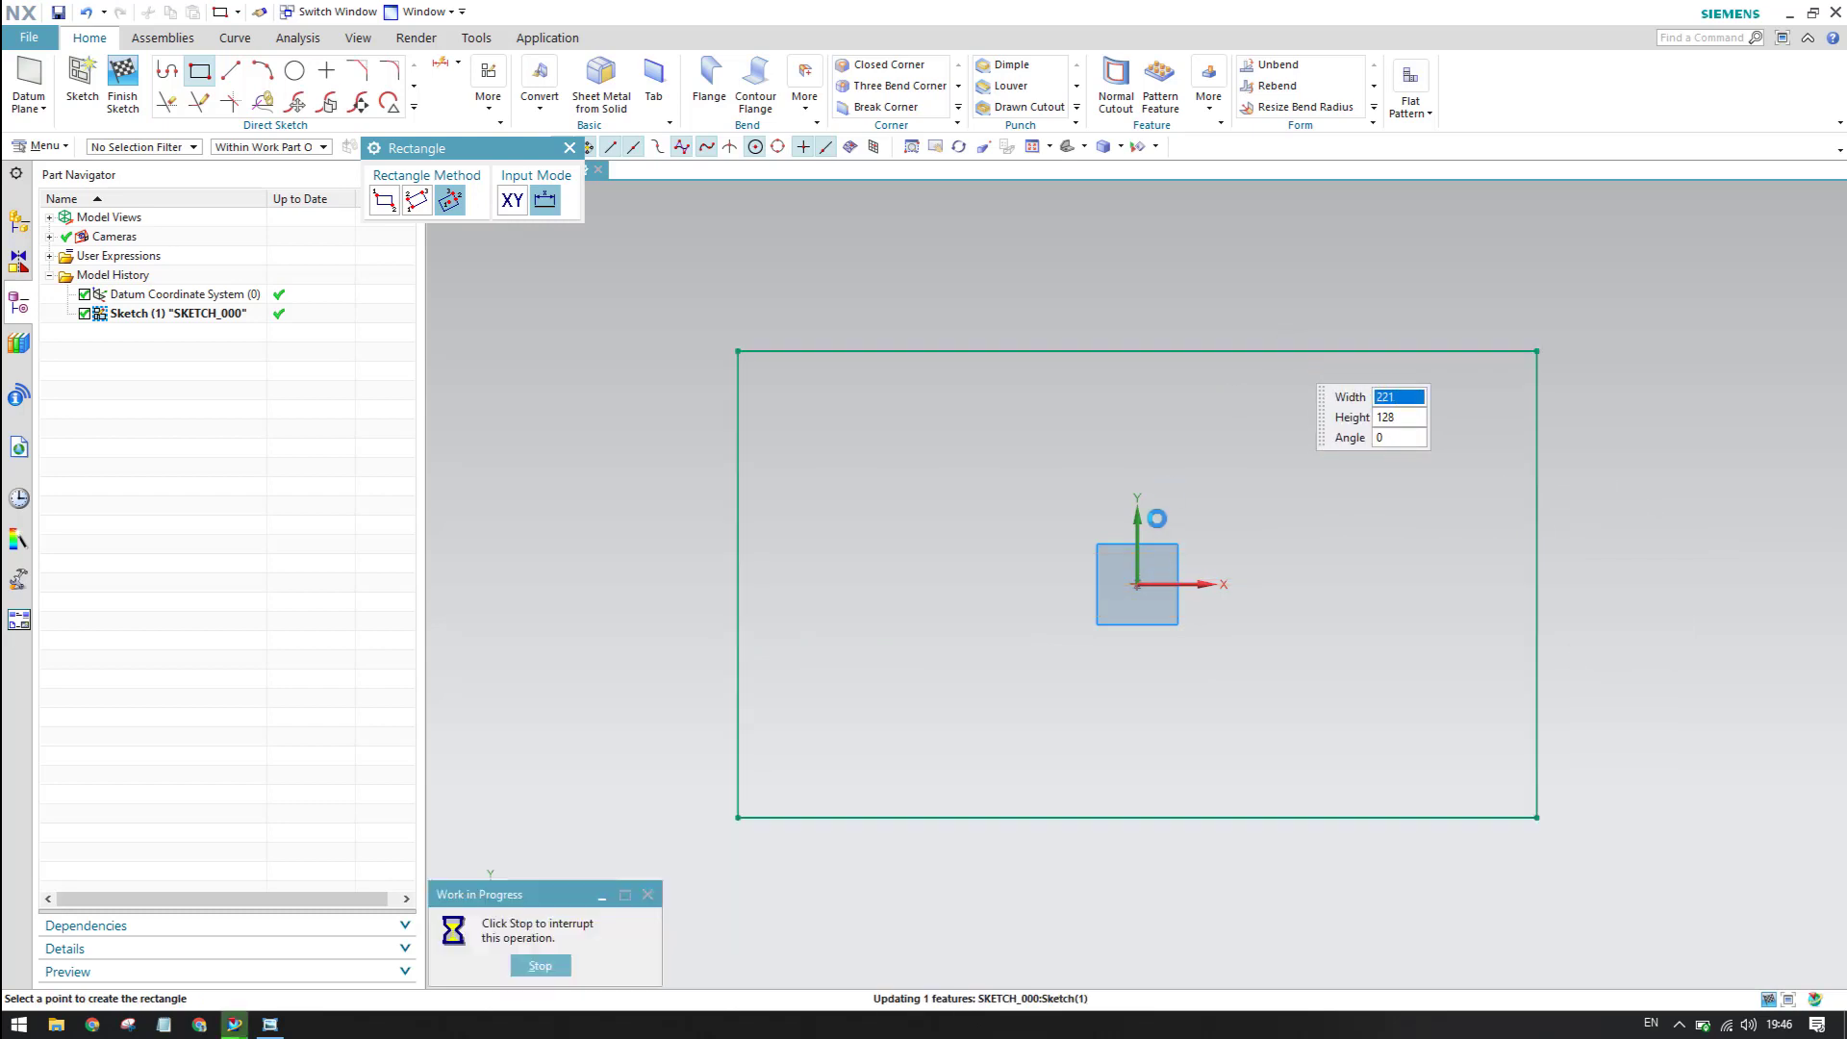
pyautogui.click(570, 148)
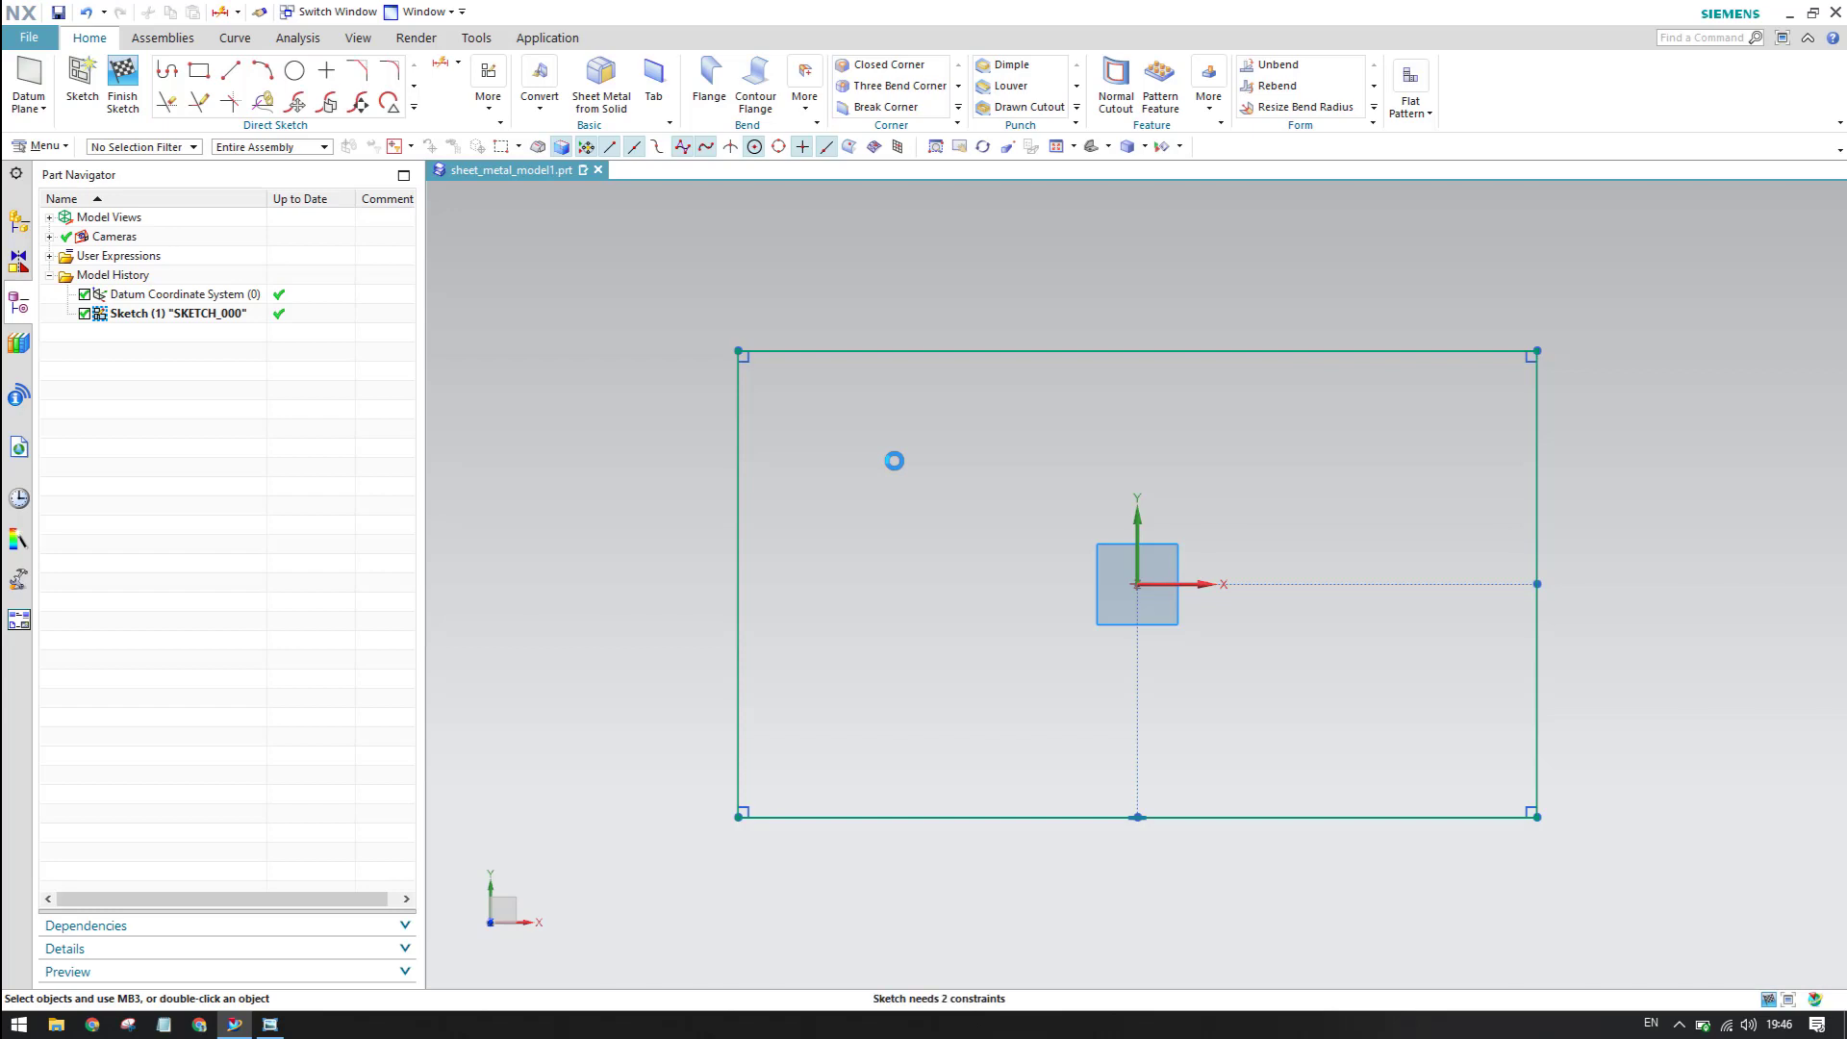
# - Dimension the rectangle's upper edge and set its width to 95 mm
pyautogui.press('d')
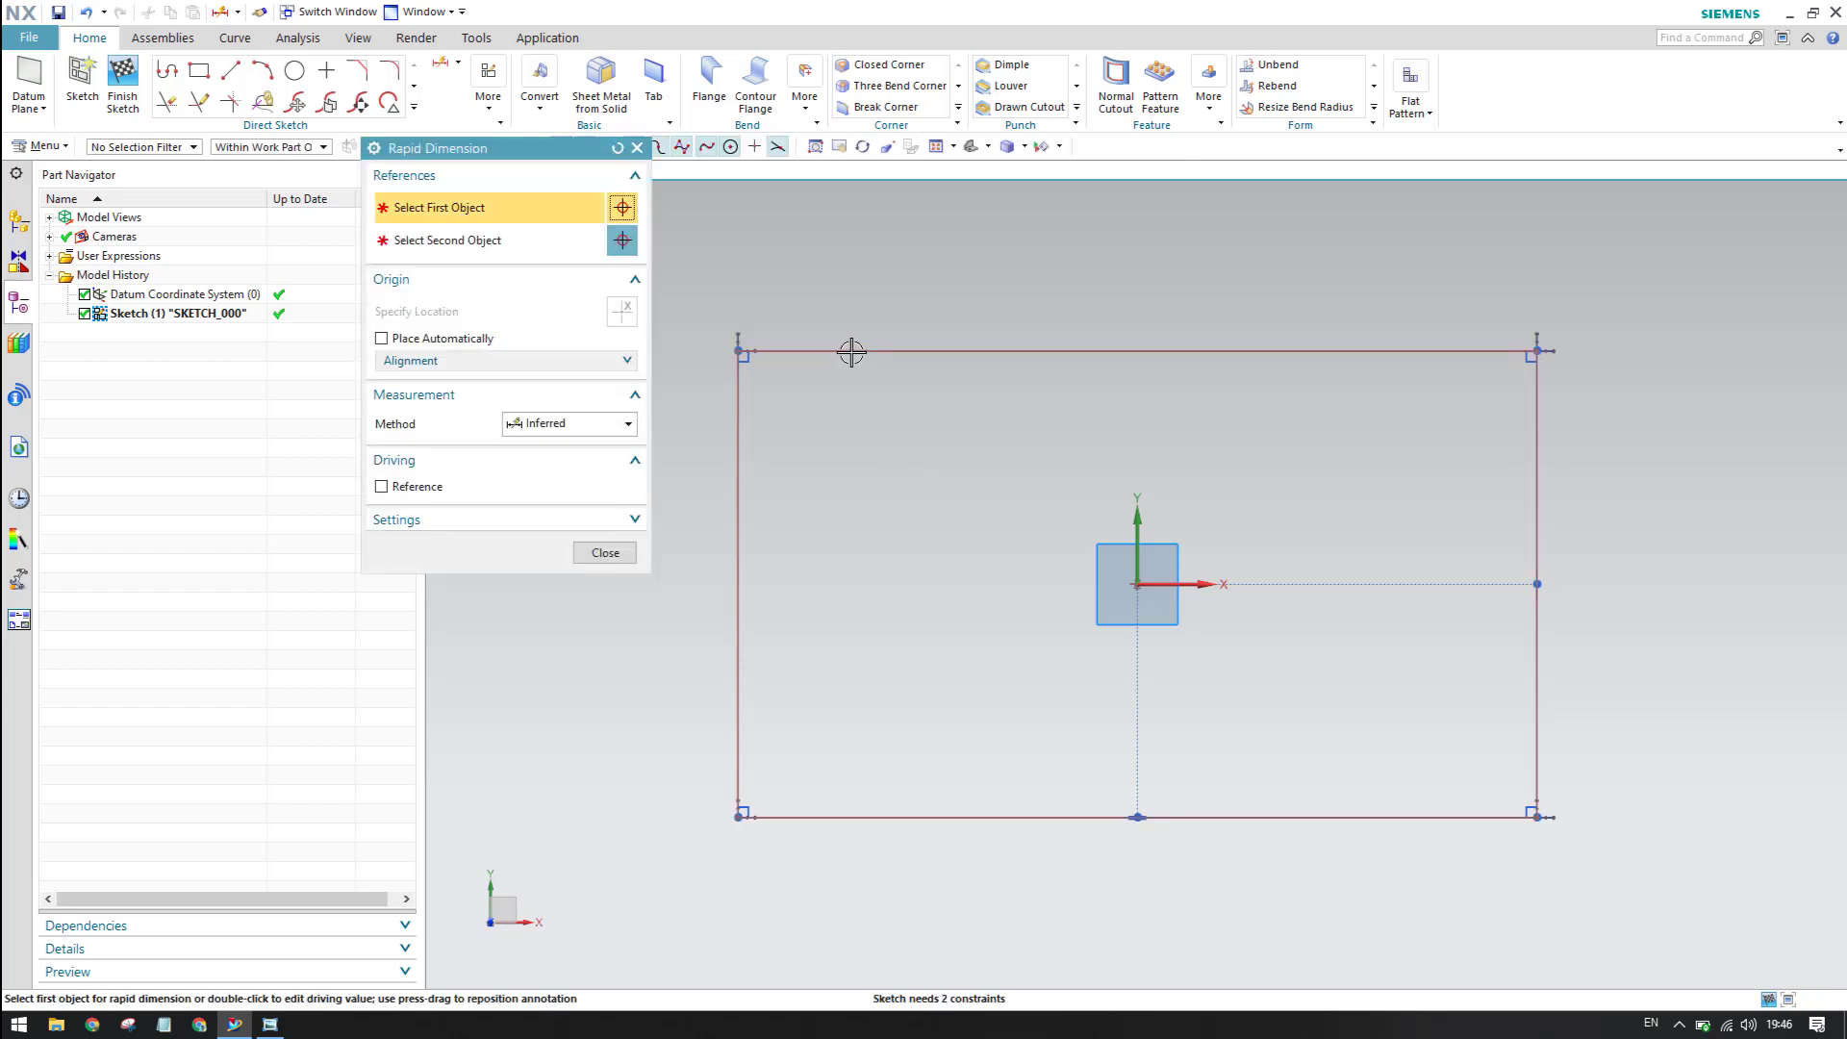
pyautogui.click(854, 351)
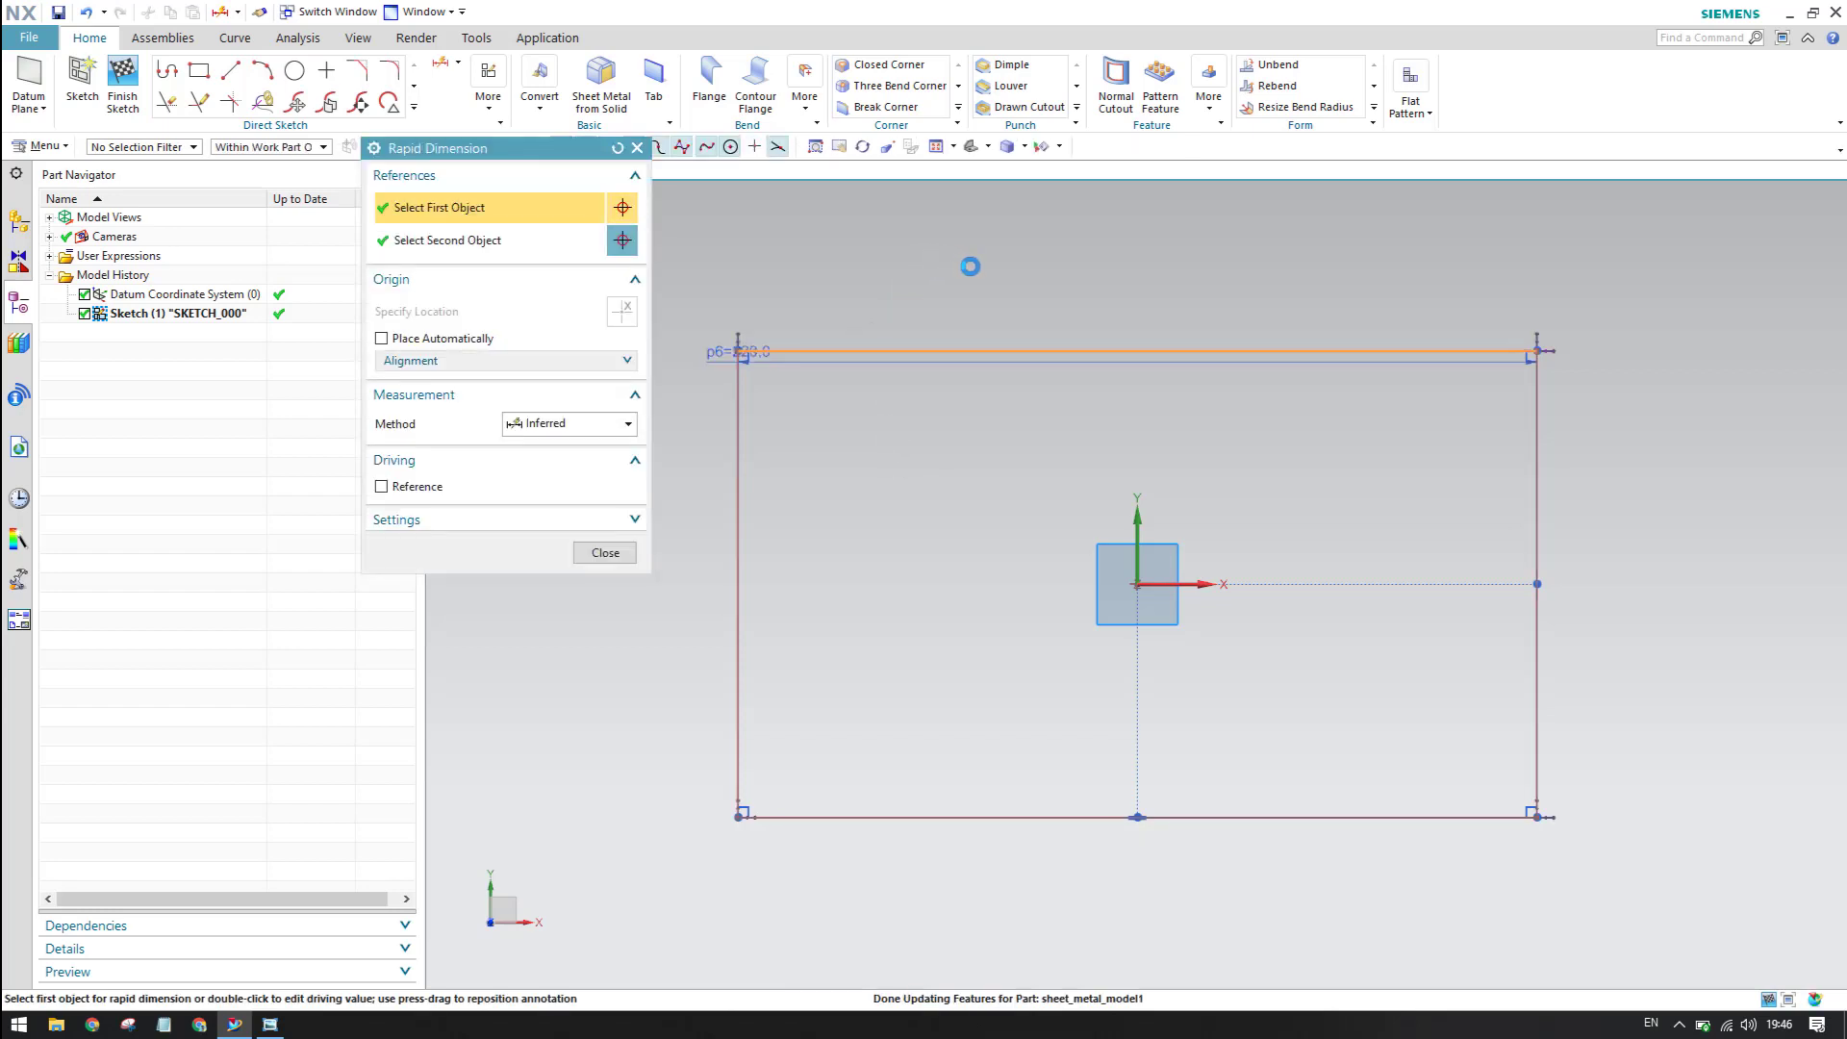
pyautogui.click(963, 415)
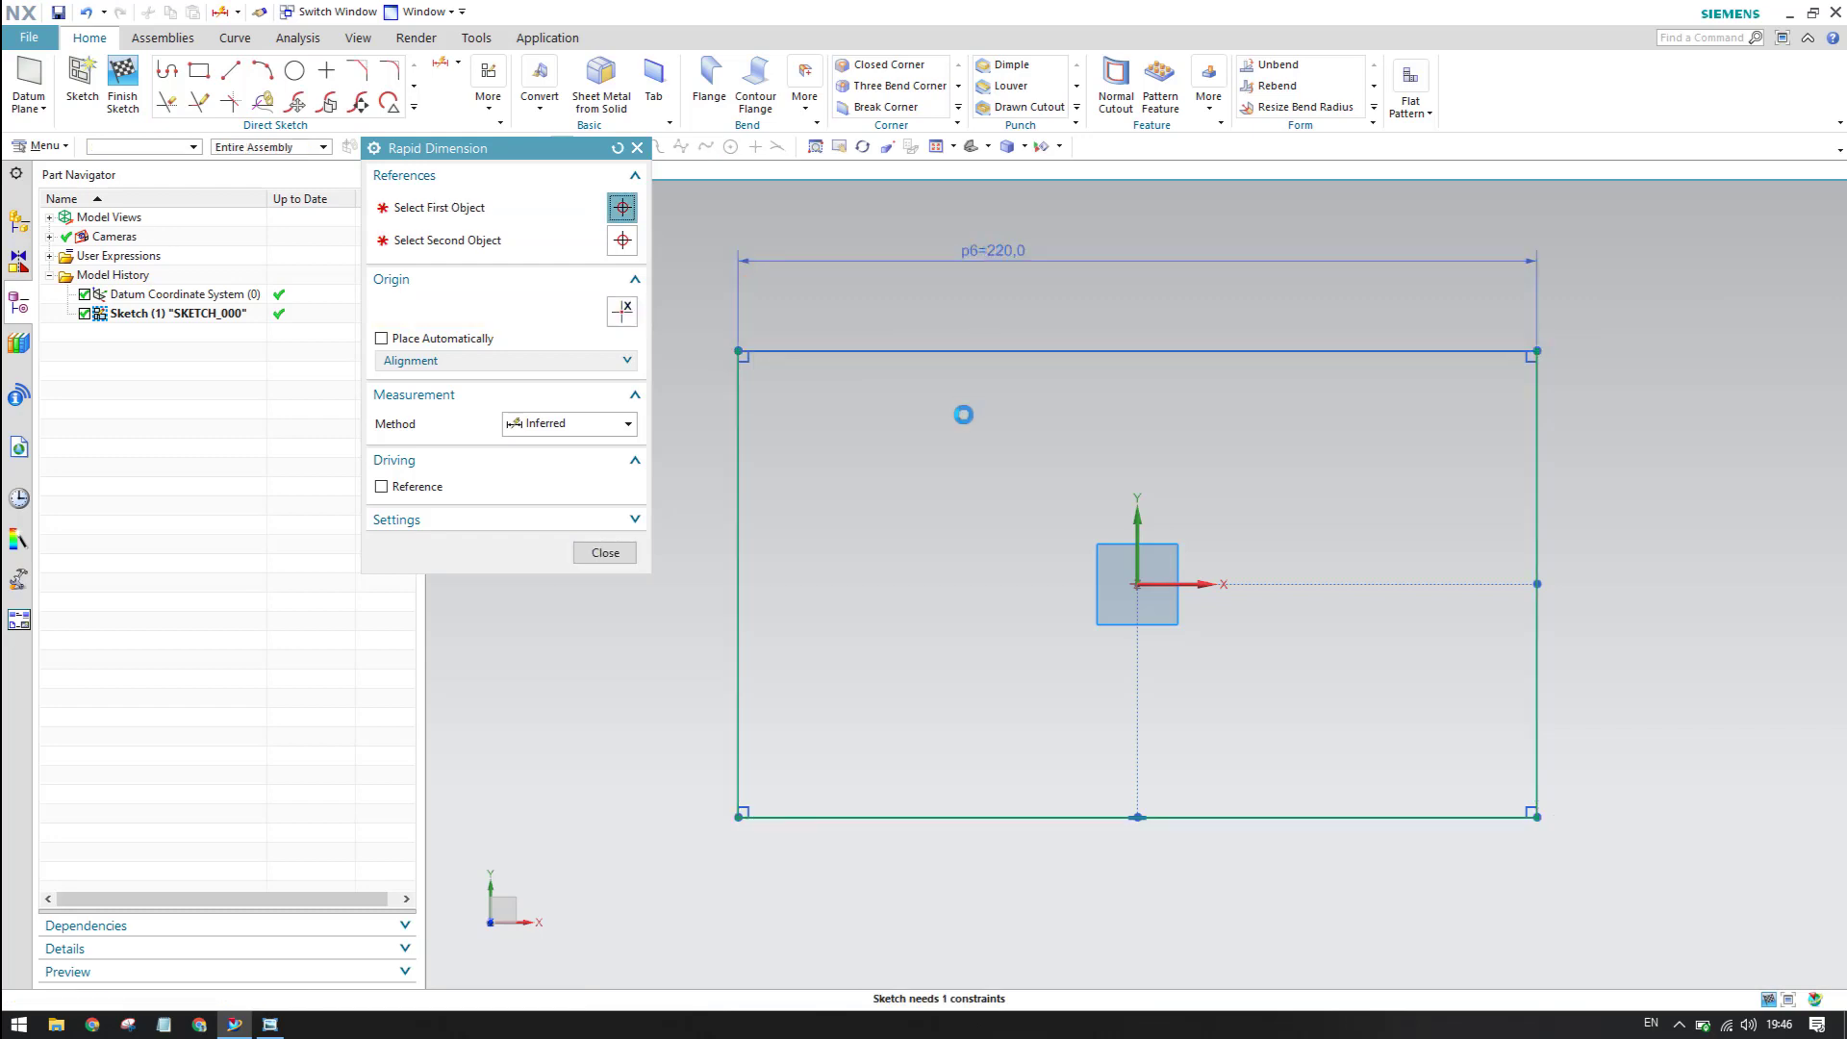
pyautogui.write('90')
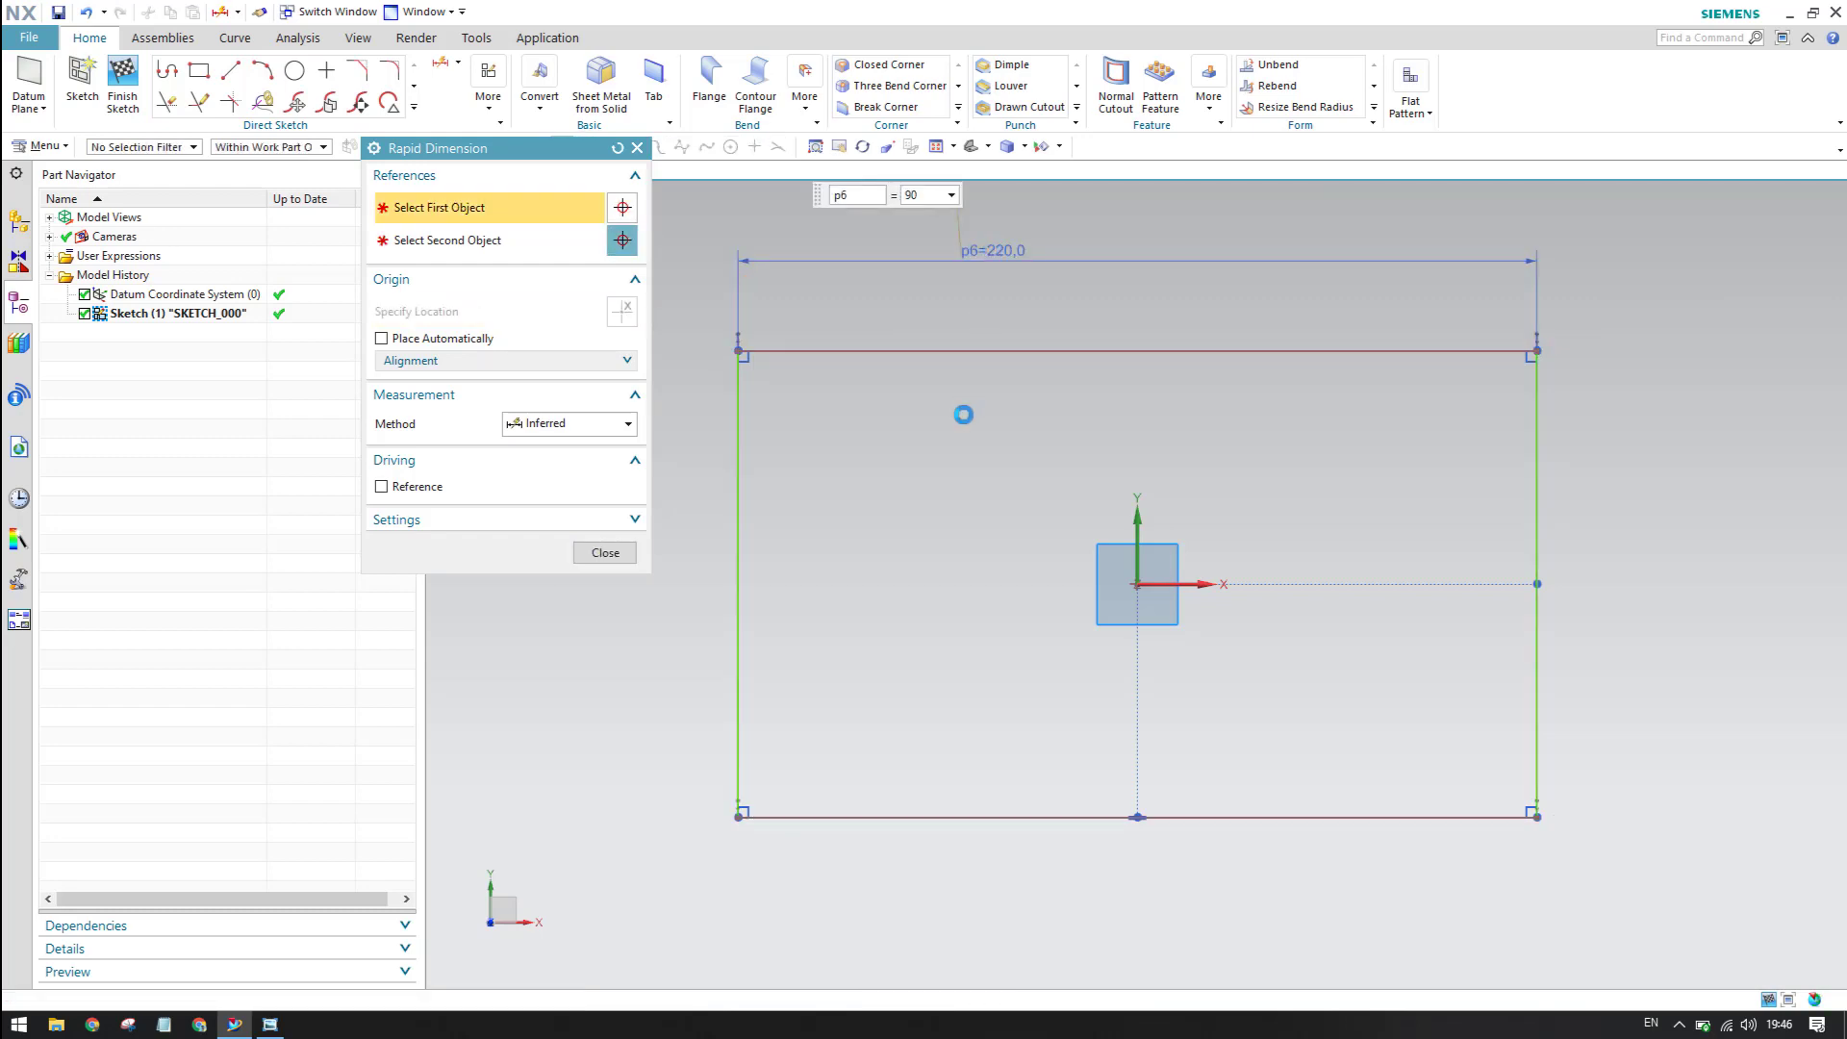
pyautogui.press('Return')
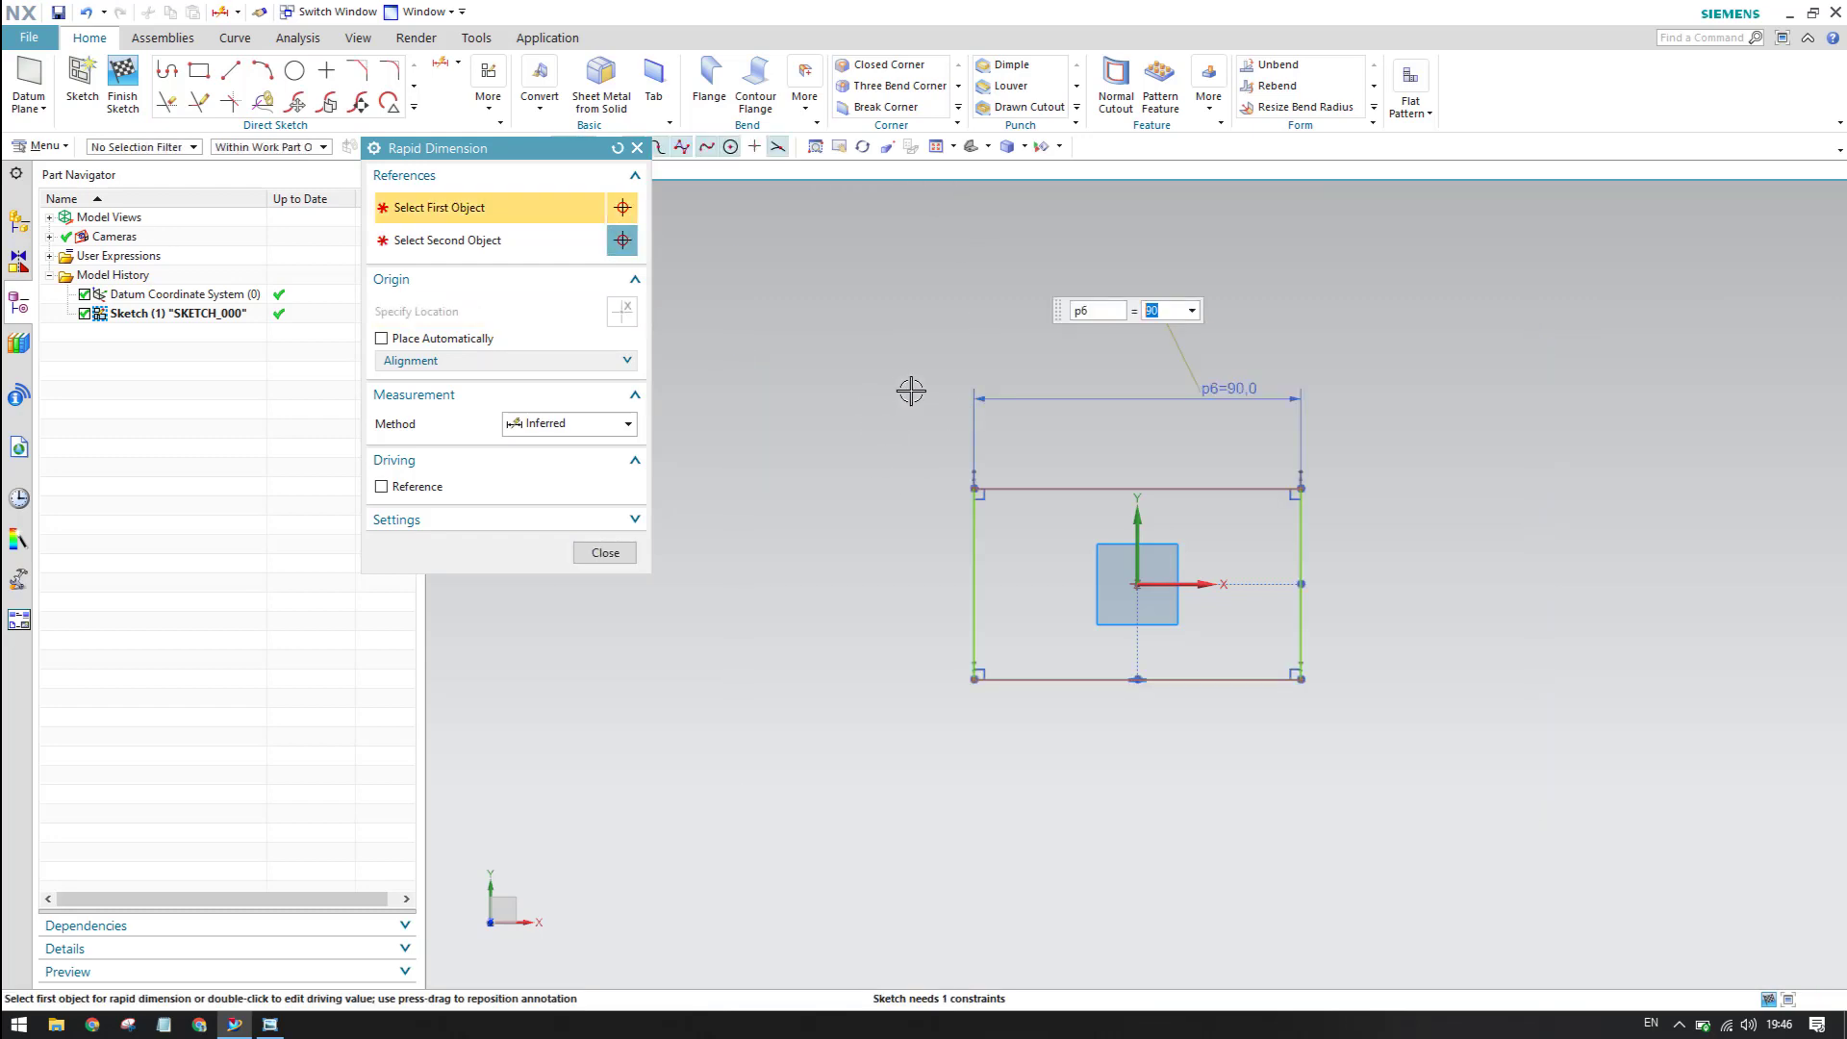
pyautogui.write('95')
pyautogui.press('Return')
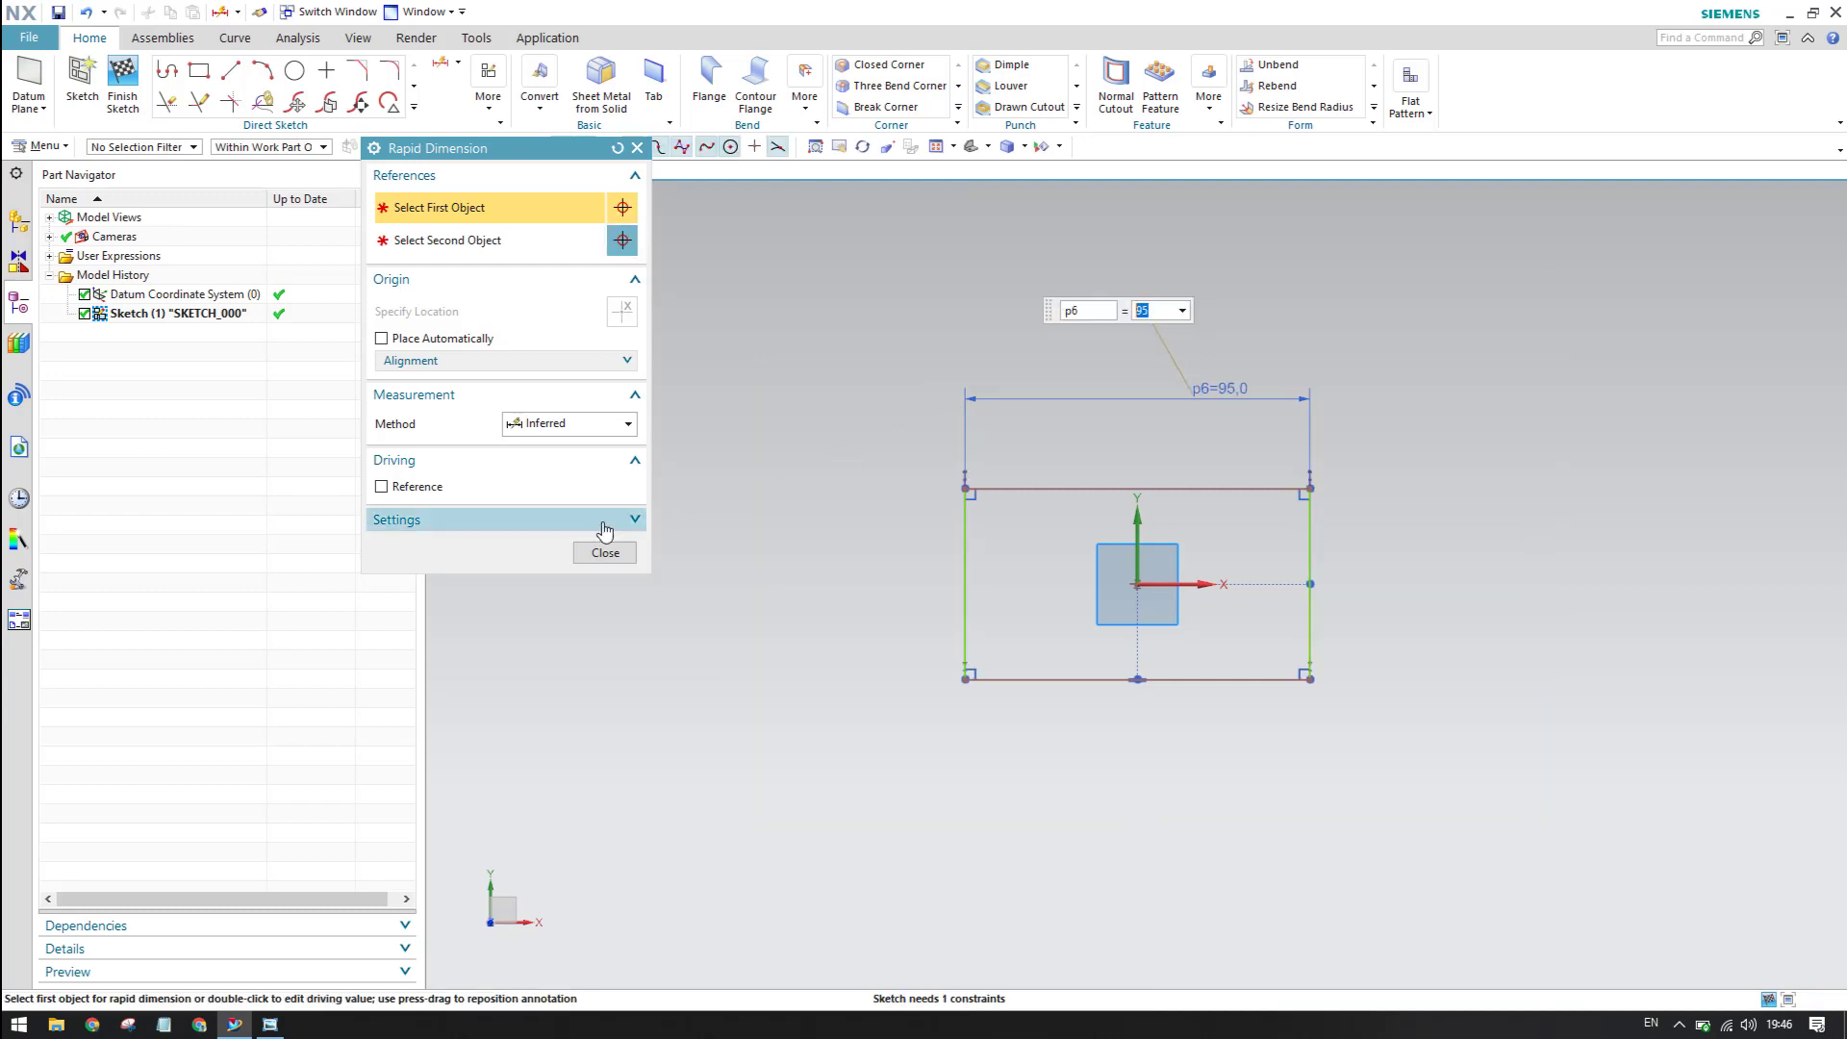
pyautogui.click(606, 552)
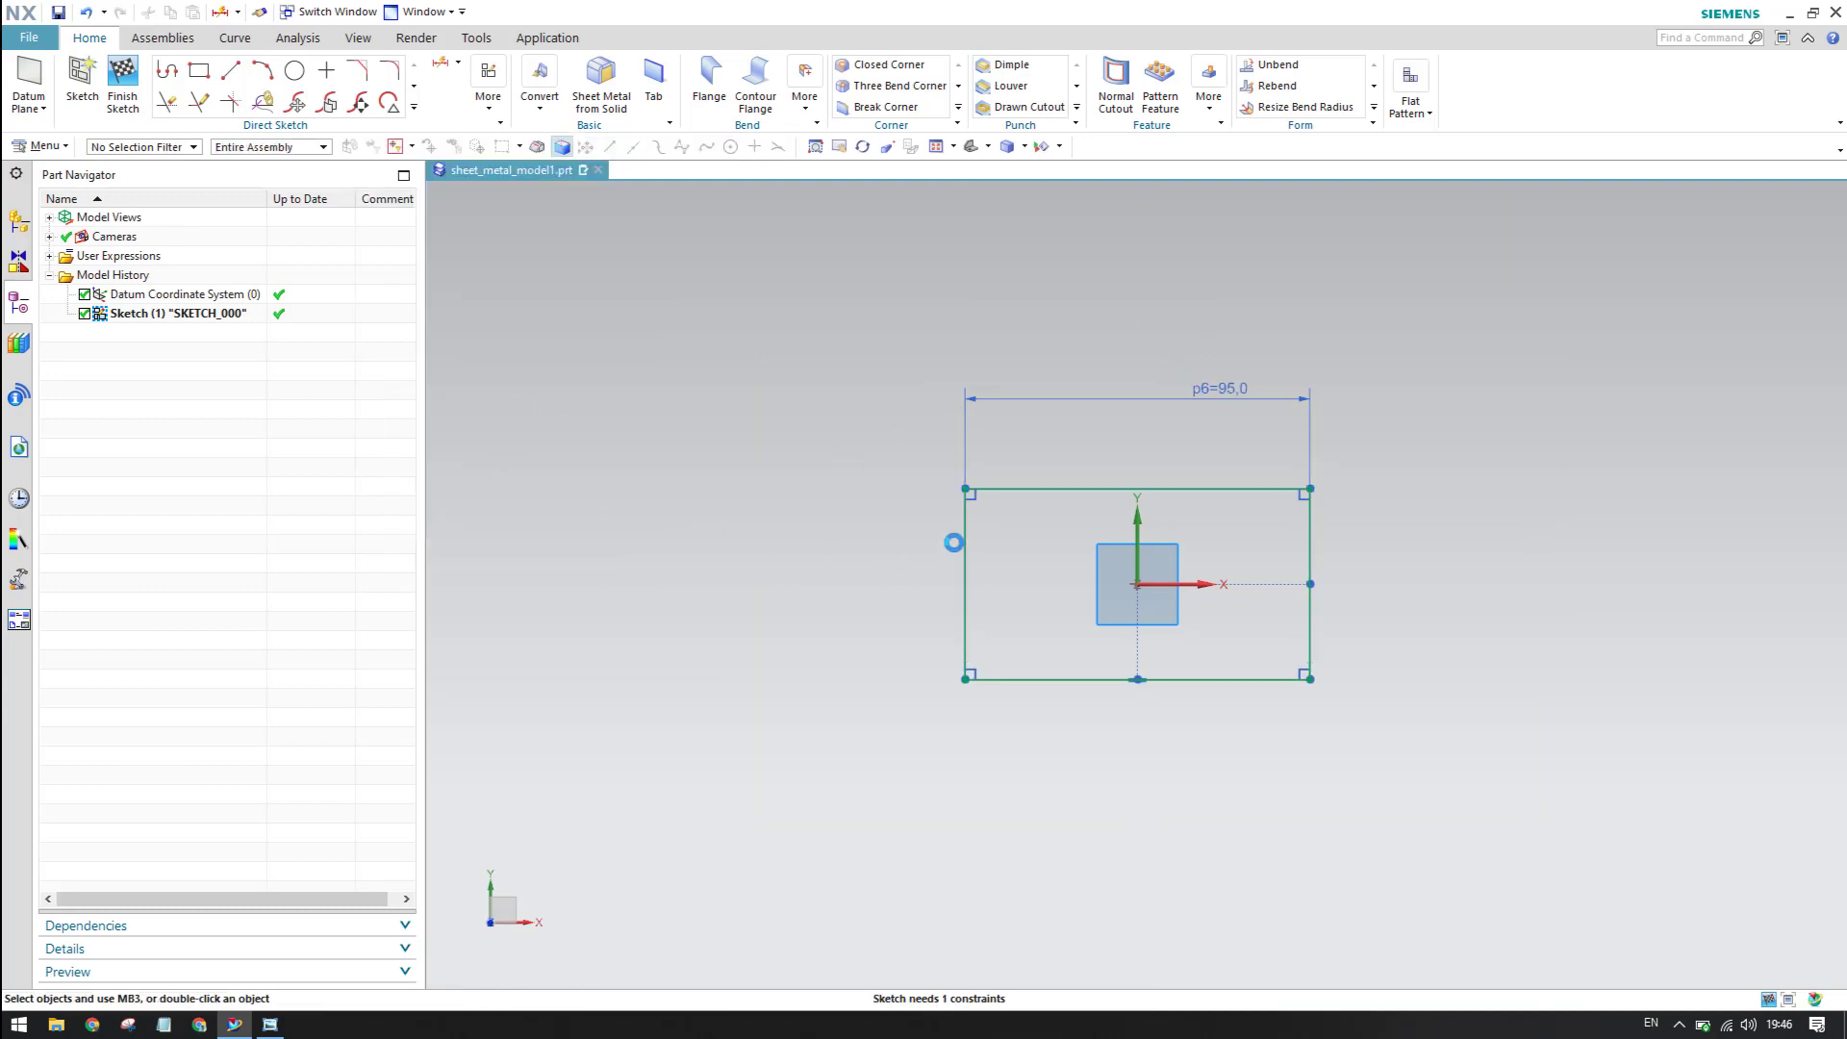
# - Dimension the rectangle's vertical side, check the drawing, and set the height to 18+7+7 (32 mm)
pyautogui.press('d')
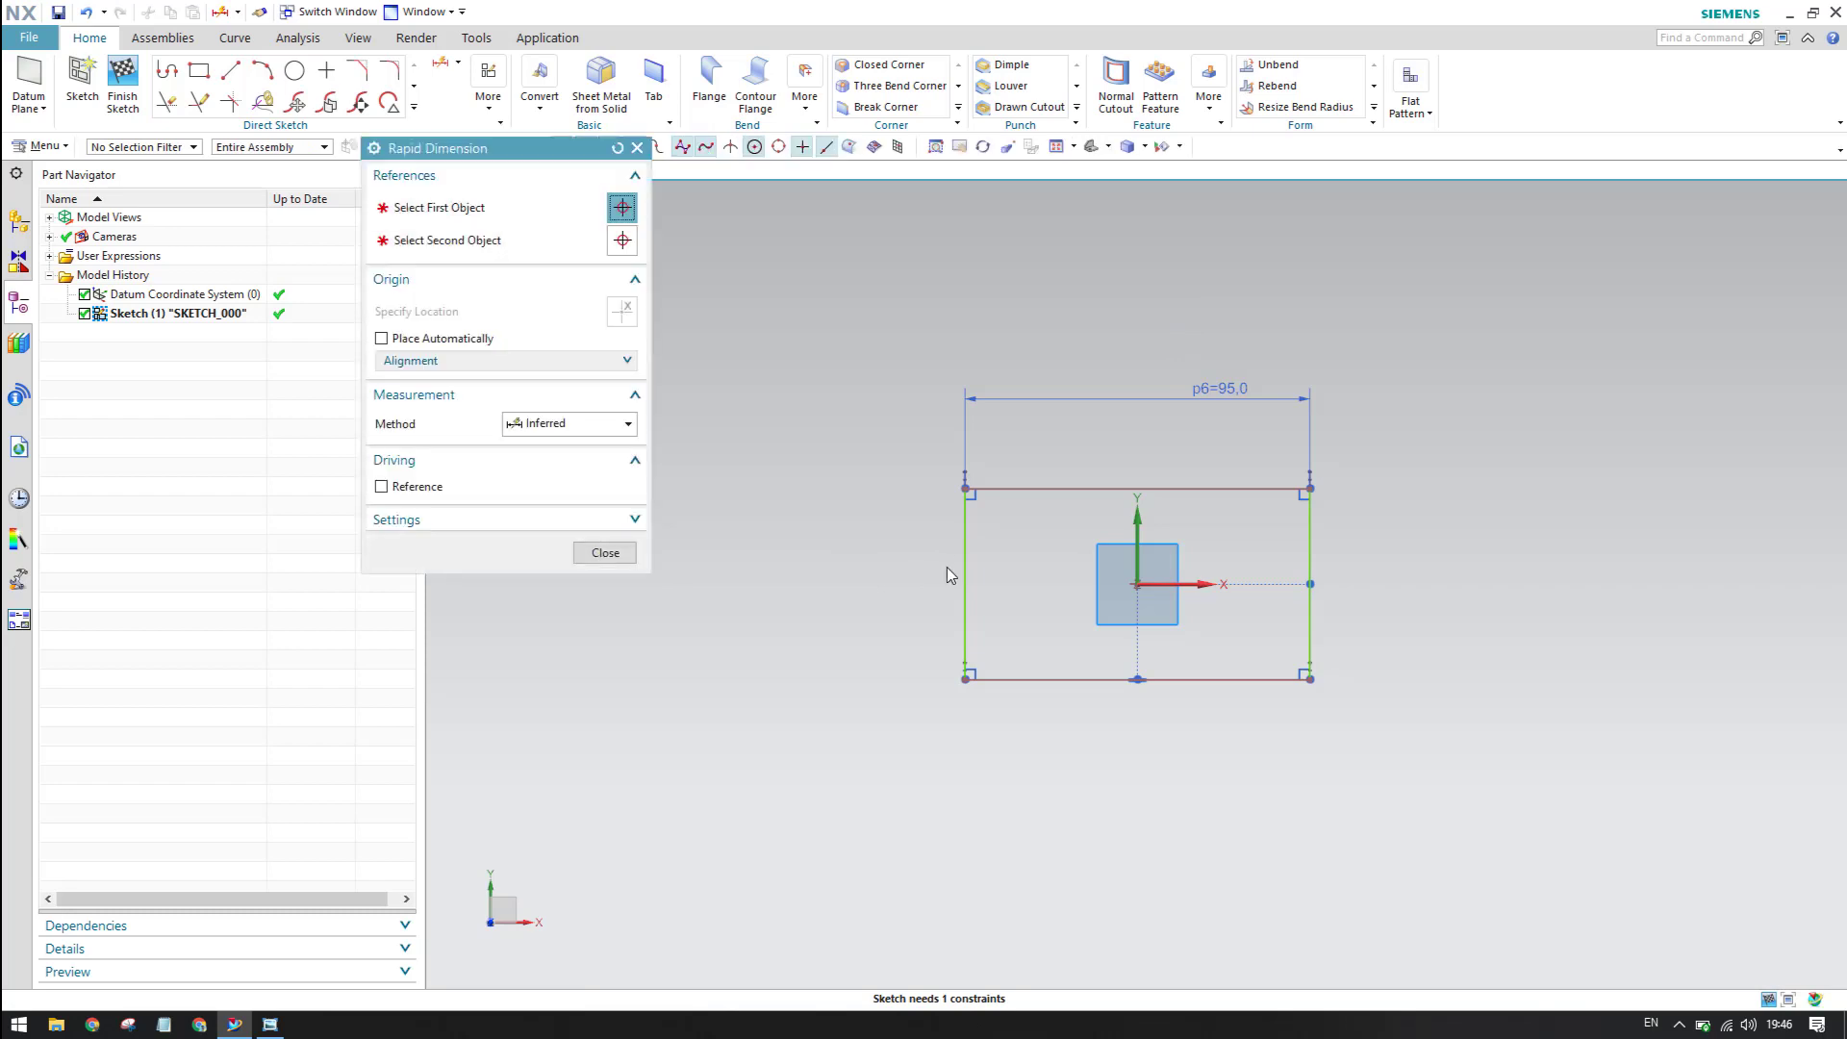
pyautogui.click(973, 539)
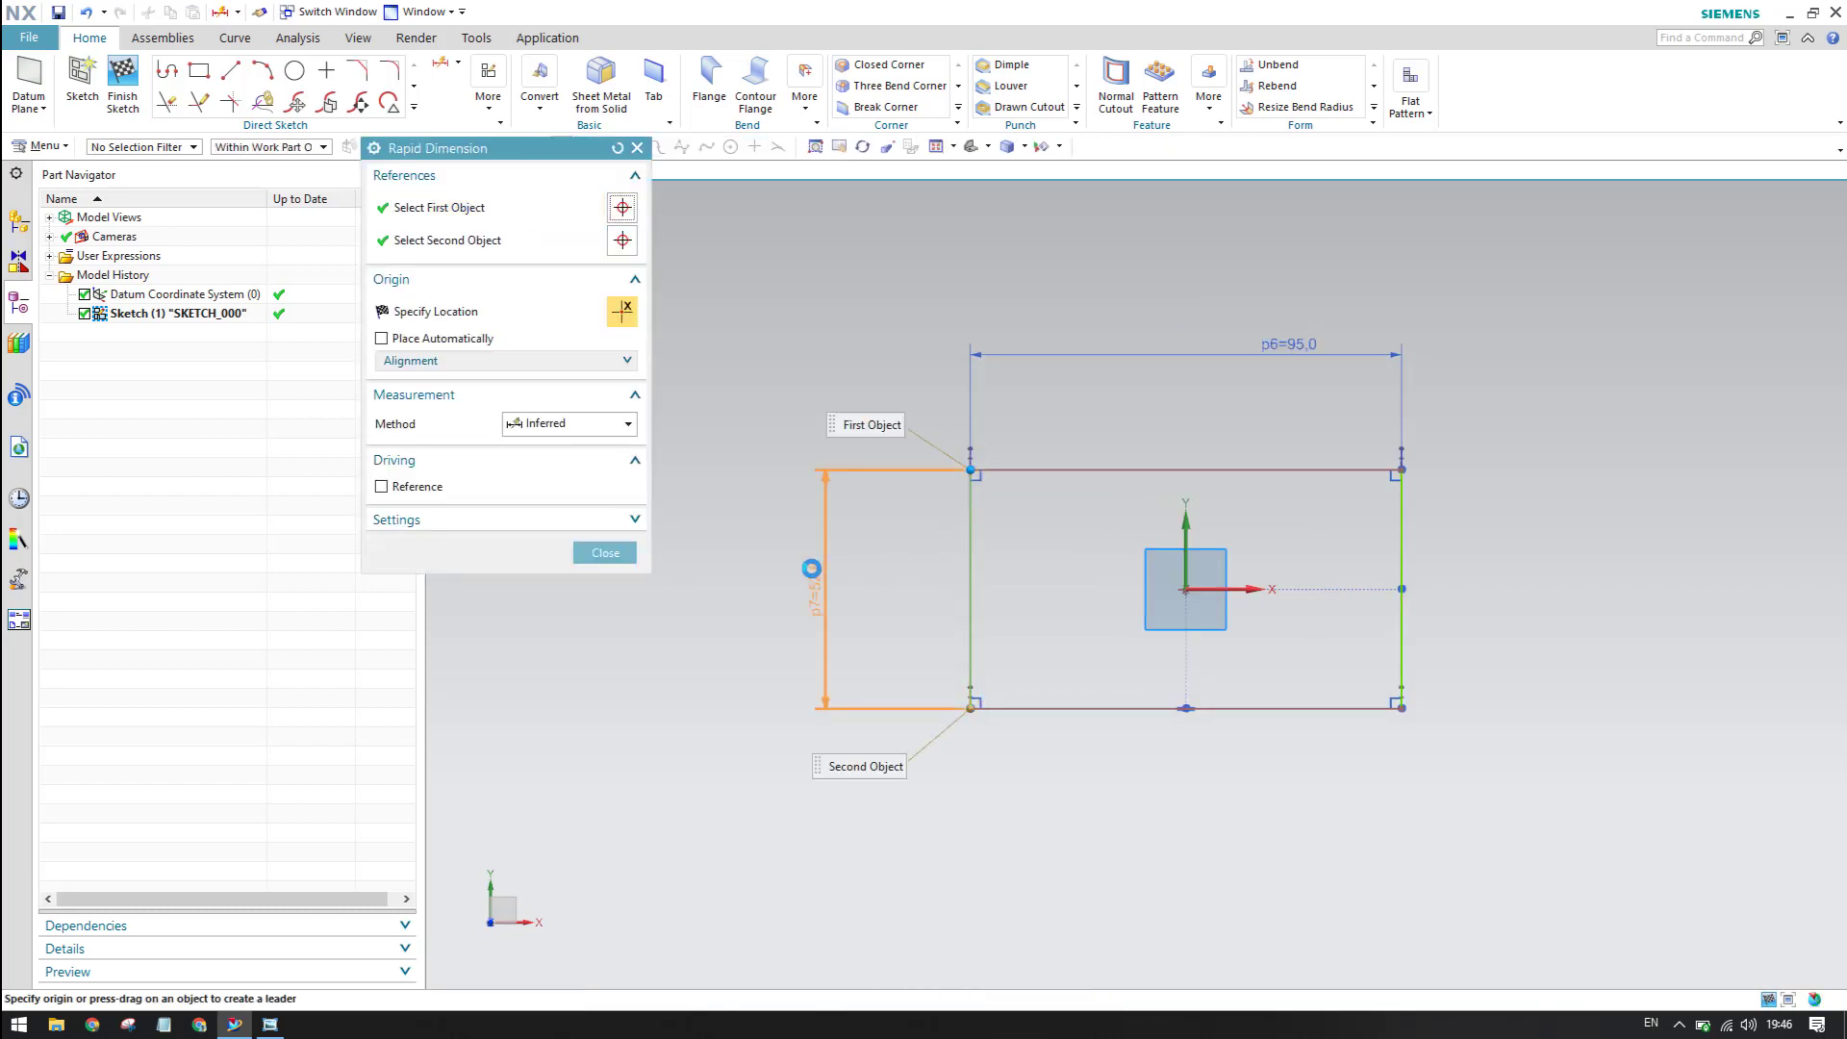
pyautogui.click(811, 570)
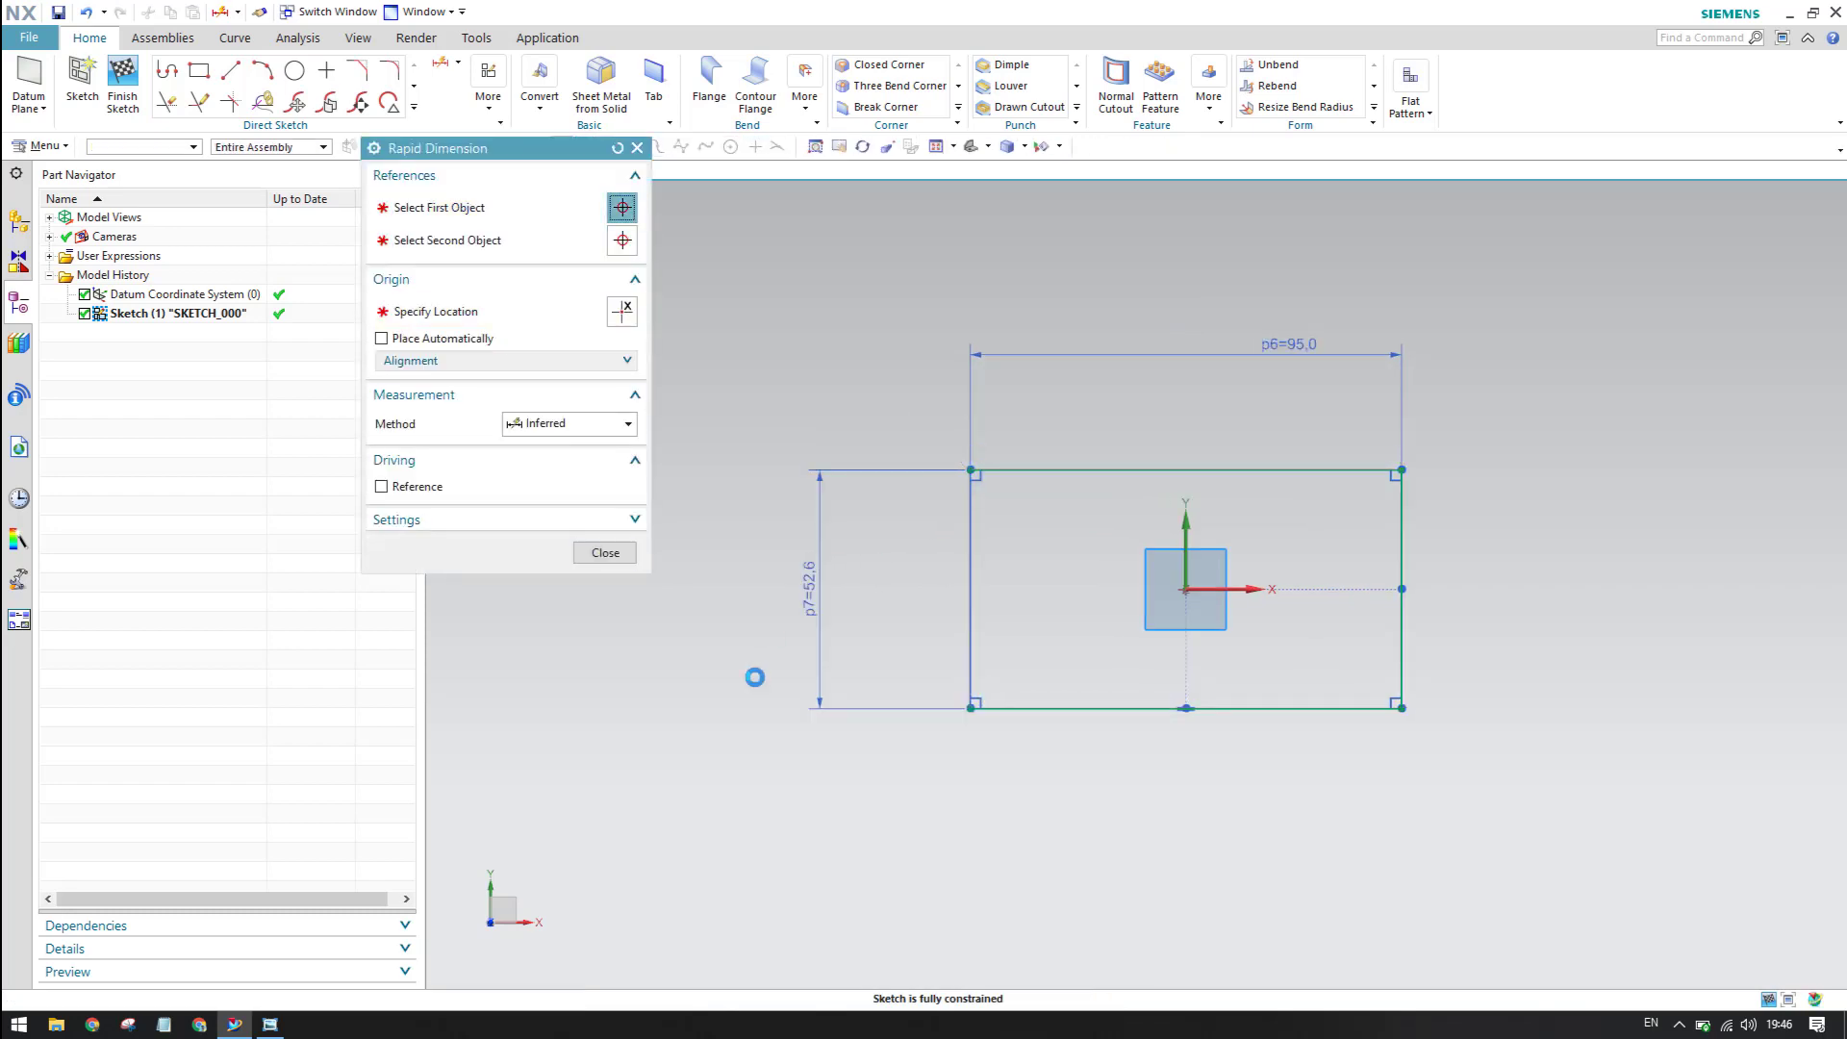
pyautogui.write('44-18')
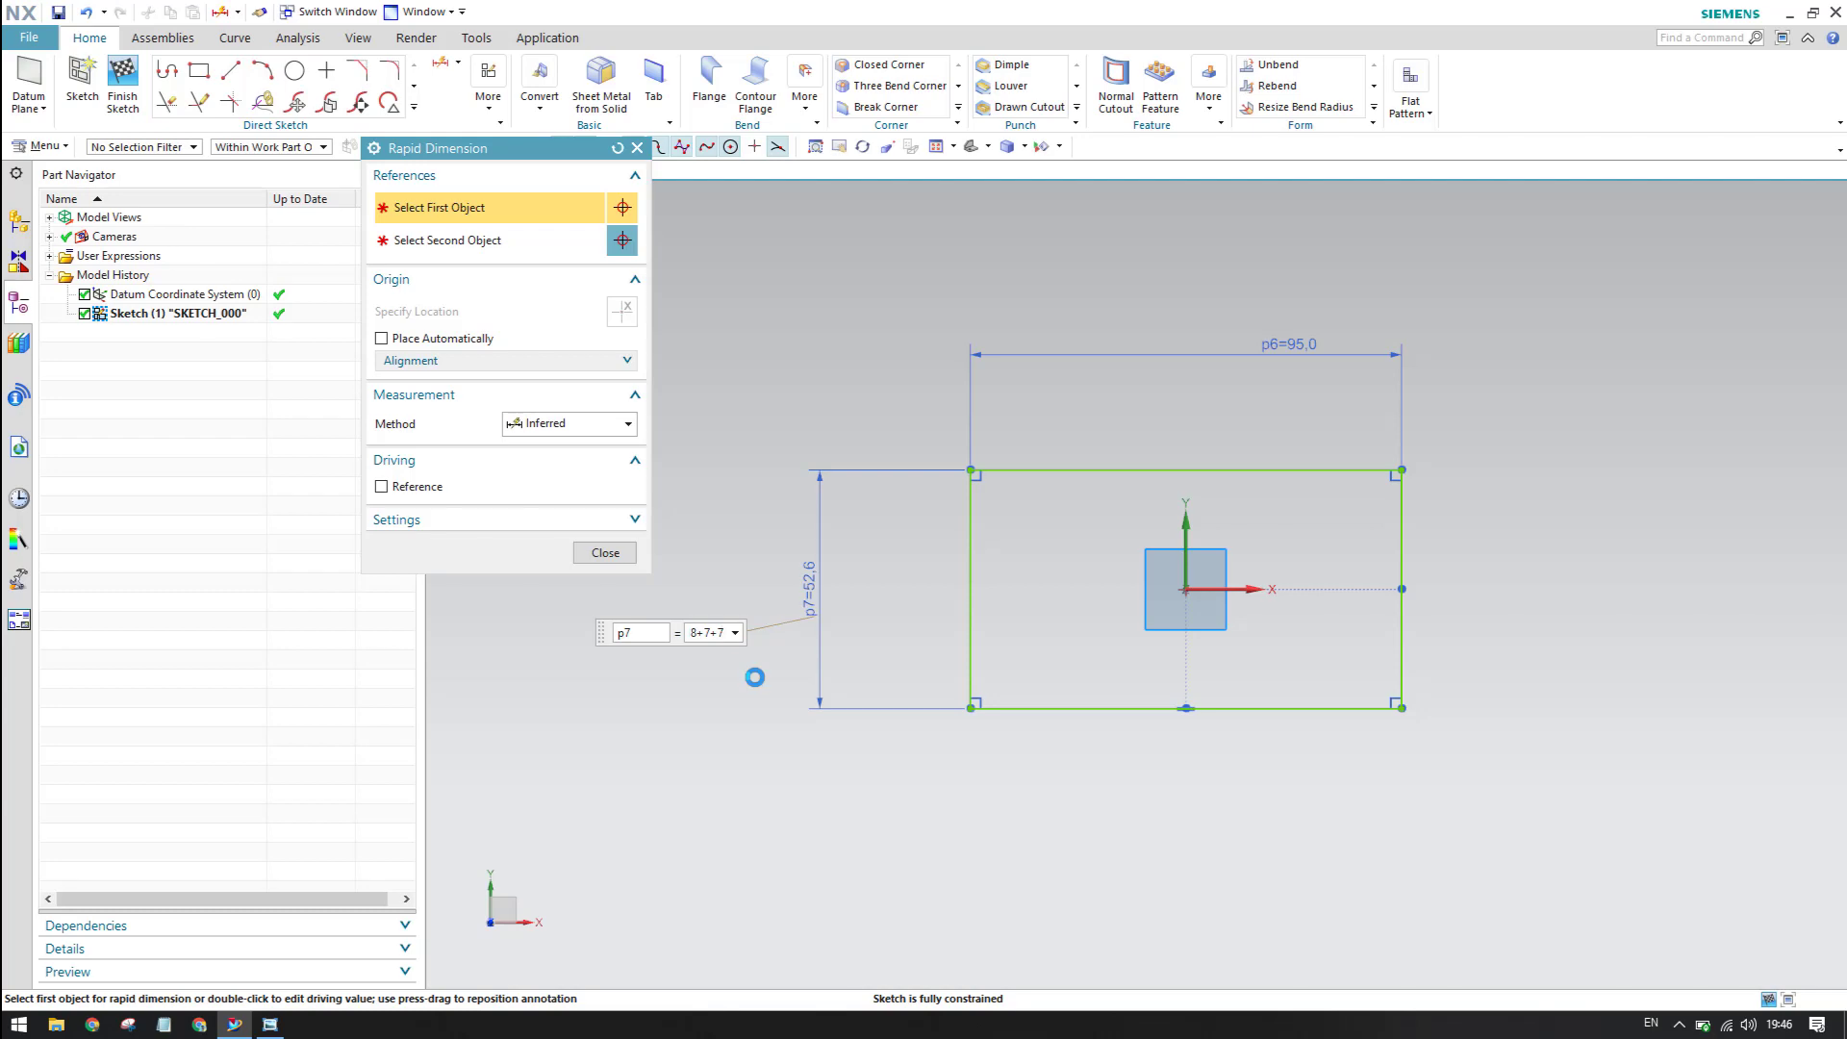
pyautogui.click(270, 1023)
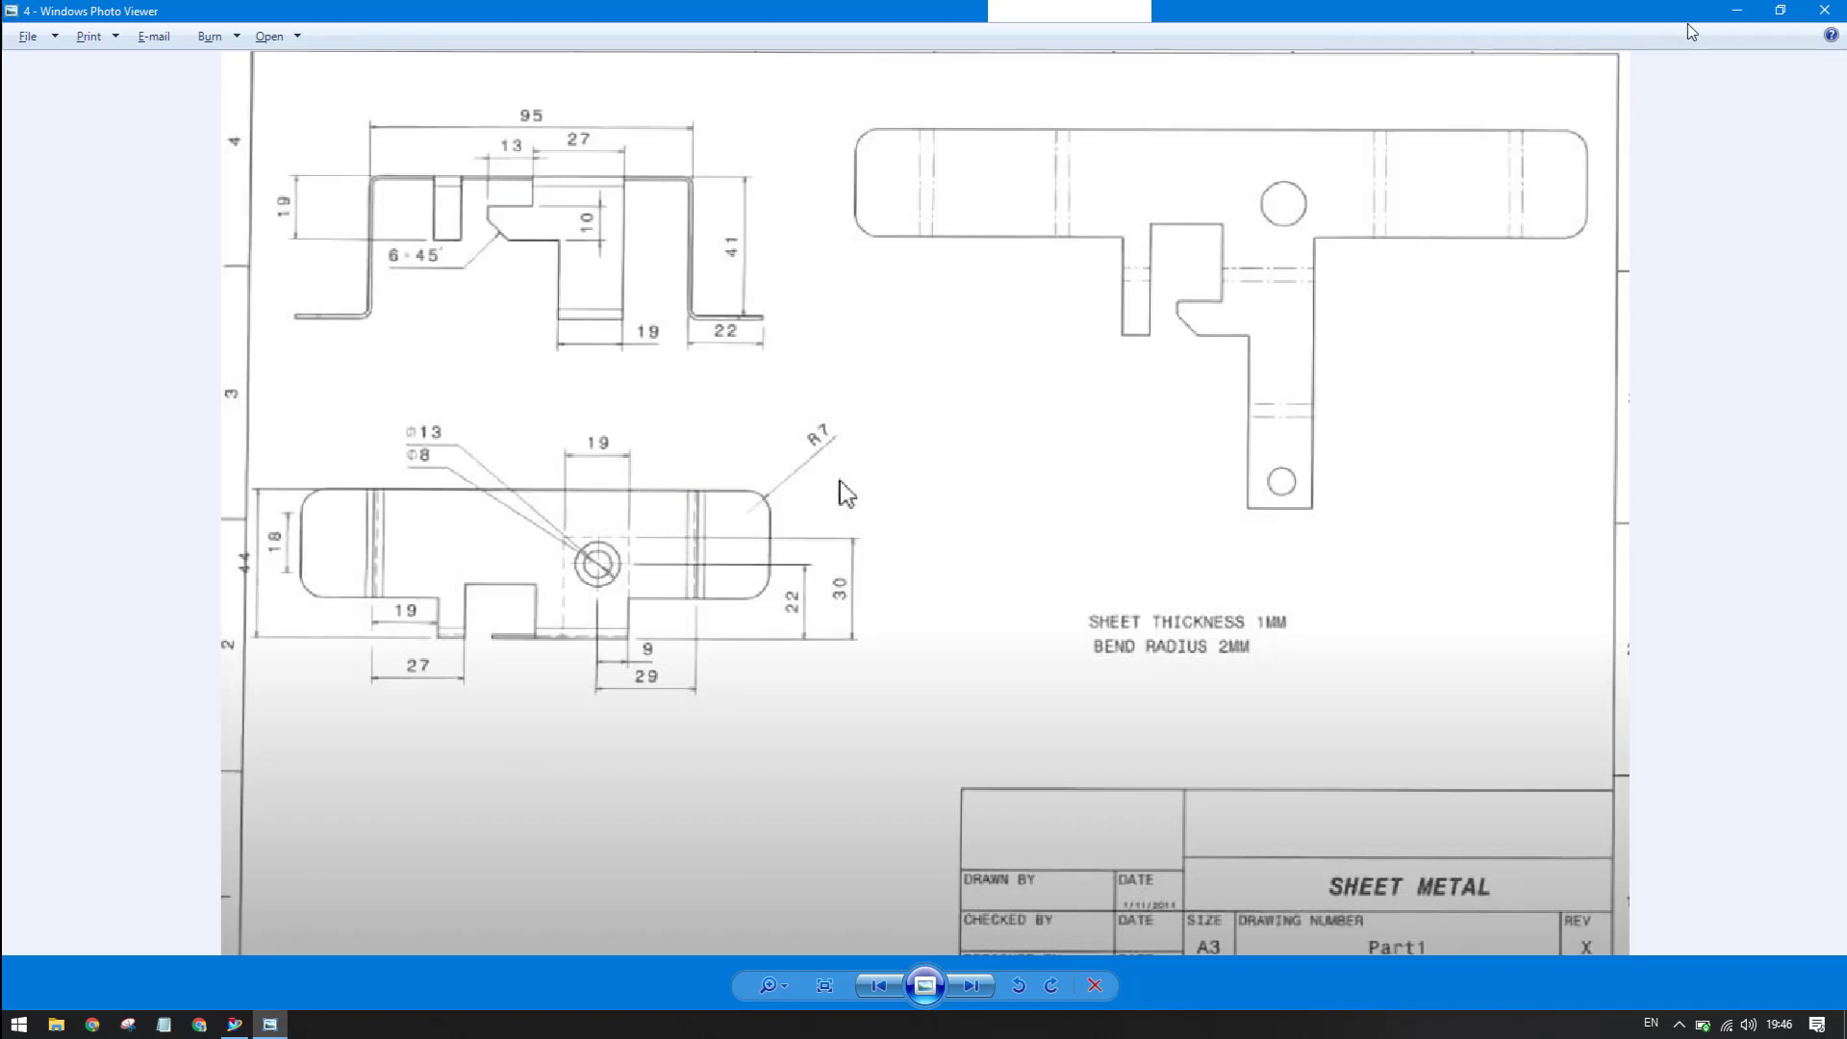
pyautogui.click(1738, 11)
pyautogui.press('Return')
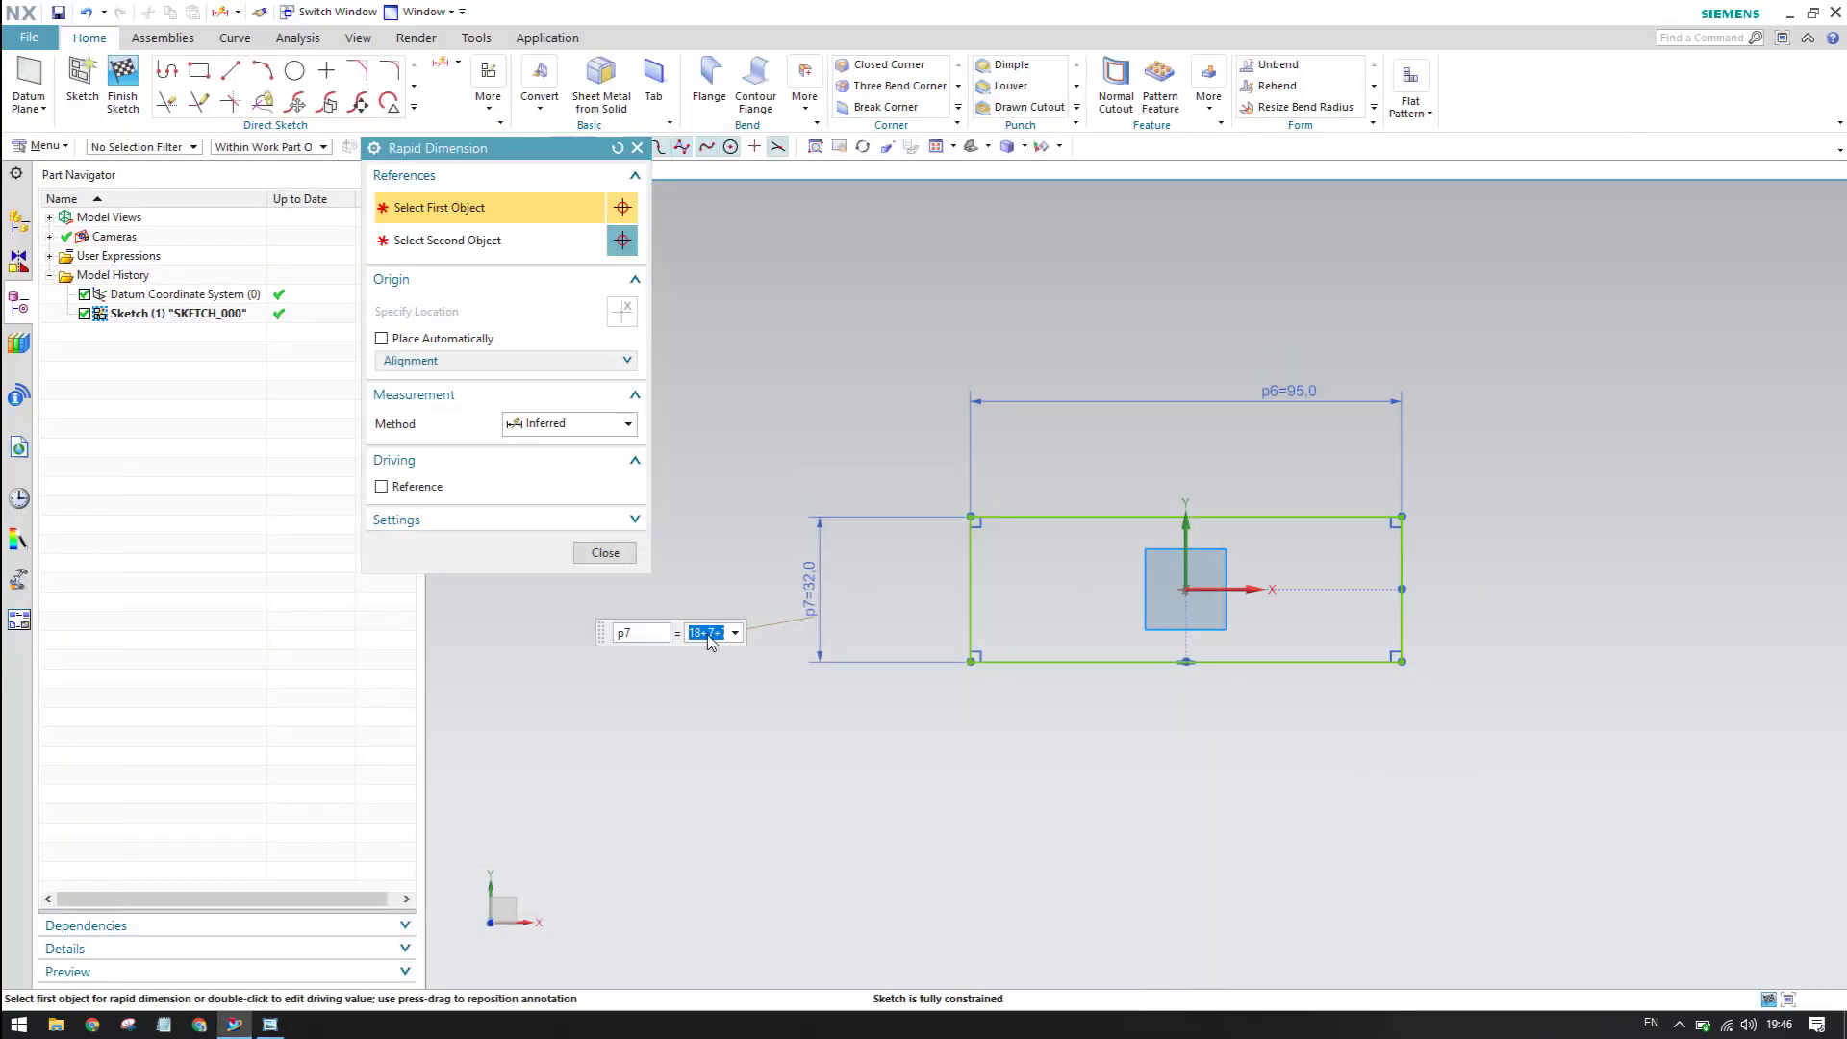
pyautogui.click(708, 634)
pyautogui.click(736, 634)
pyautogui.click(620, 560)
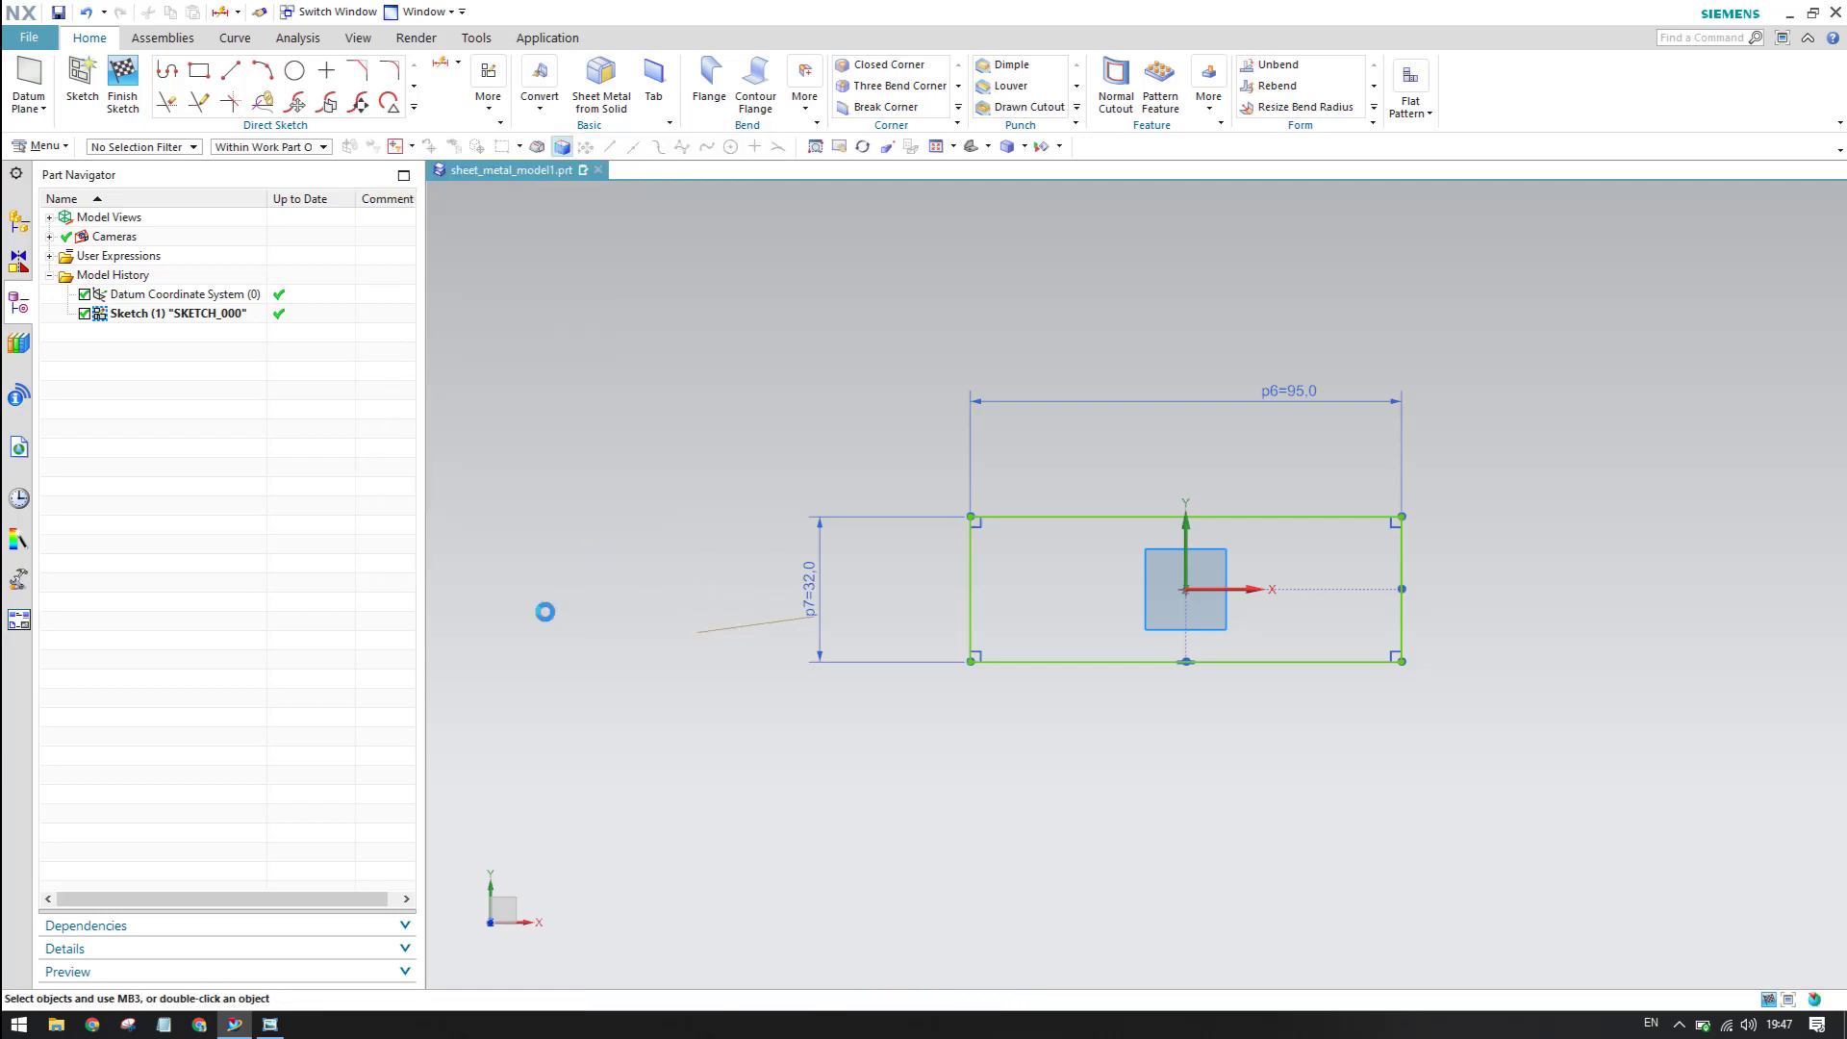
# - Finish the rectangle sketch and return to the sheet metal model
pyautogui.scroll(1, 746, 565)
pyautogui.scroll(1, 962, 524)
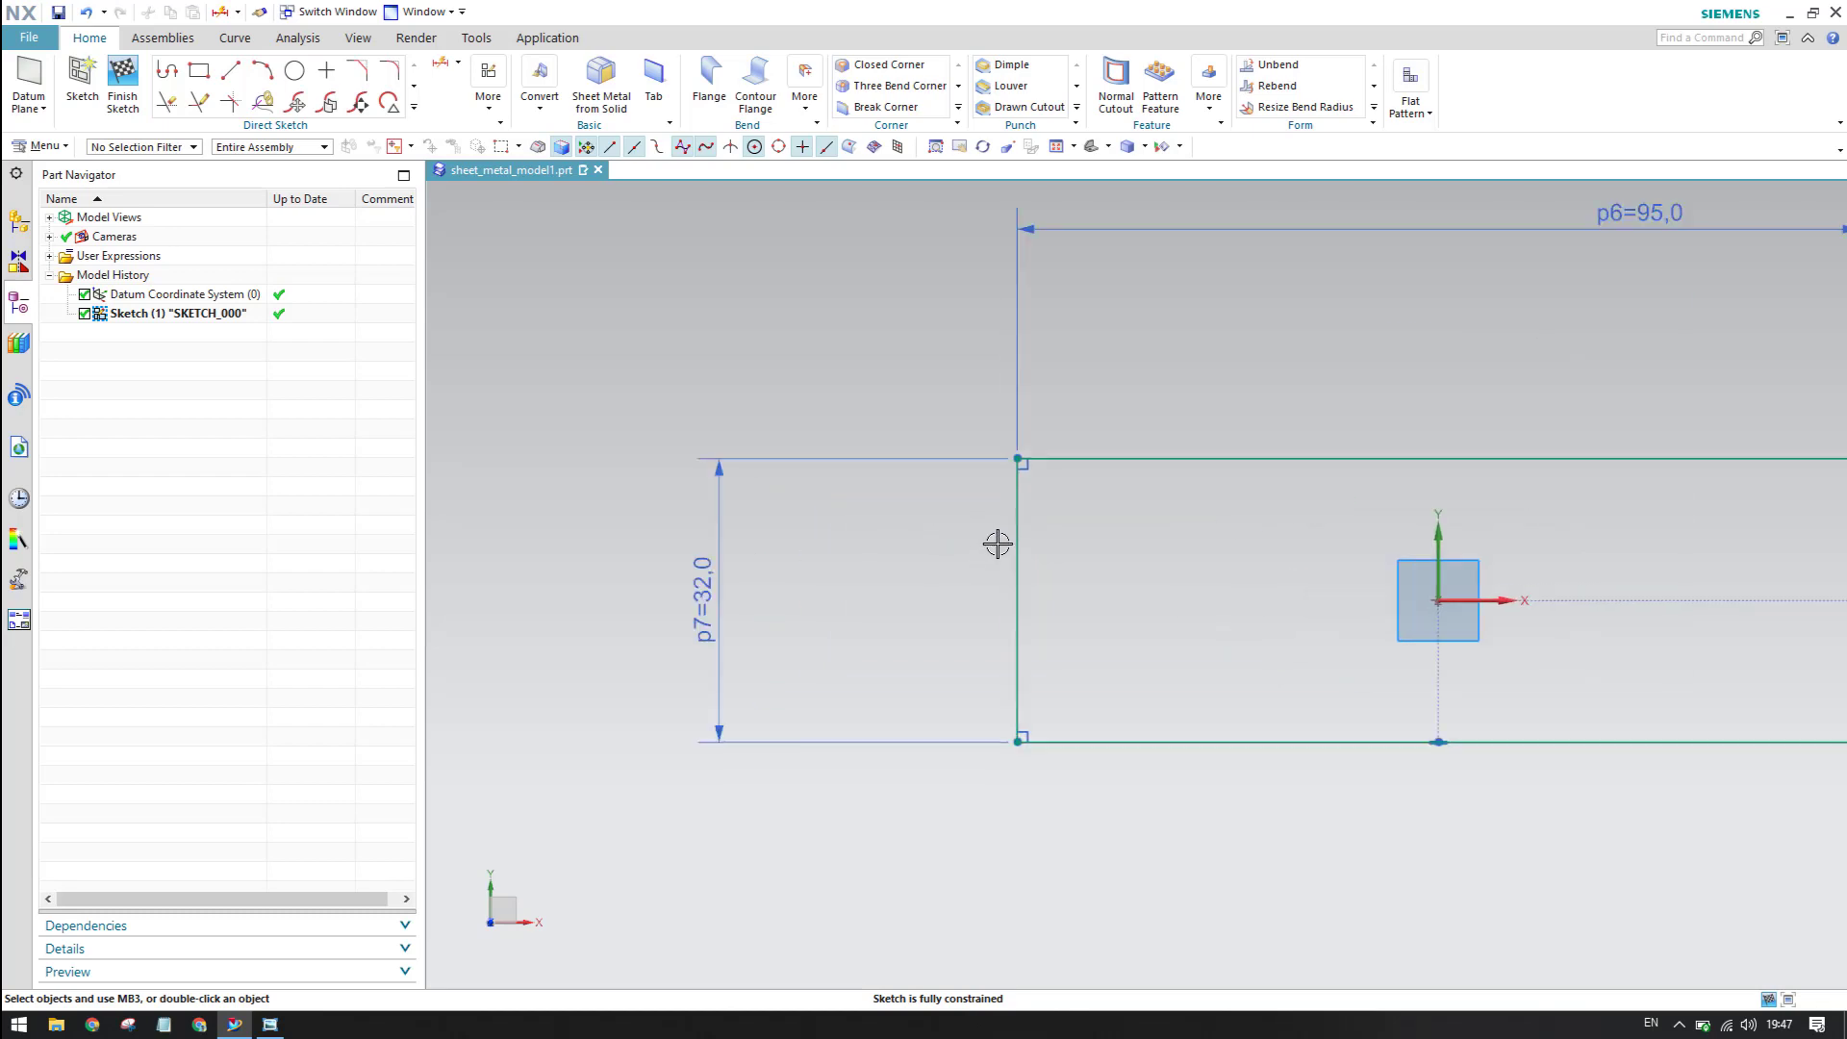
pyautogui.scroll(1, 731, 452)
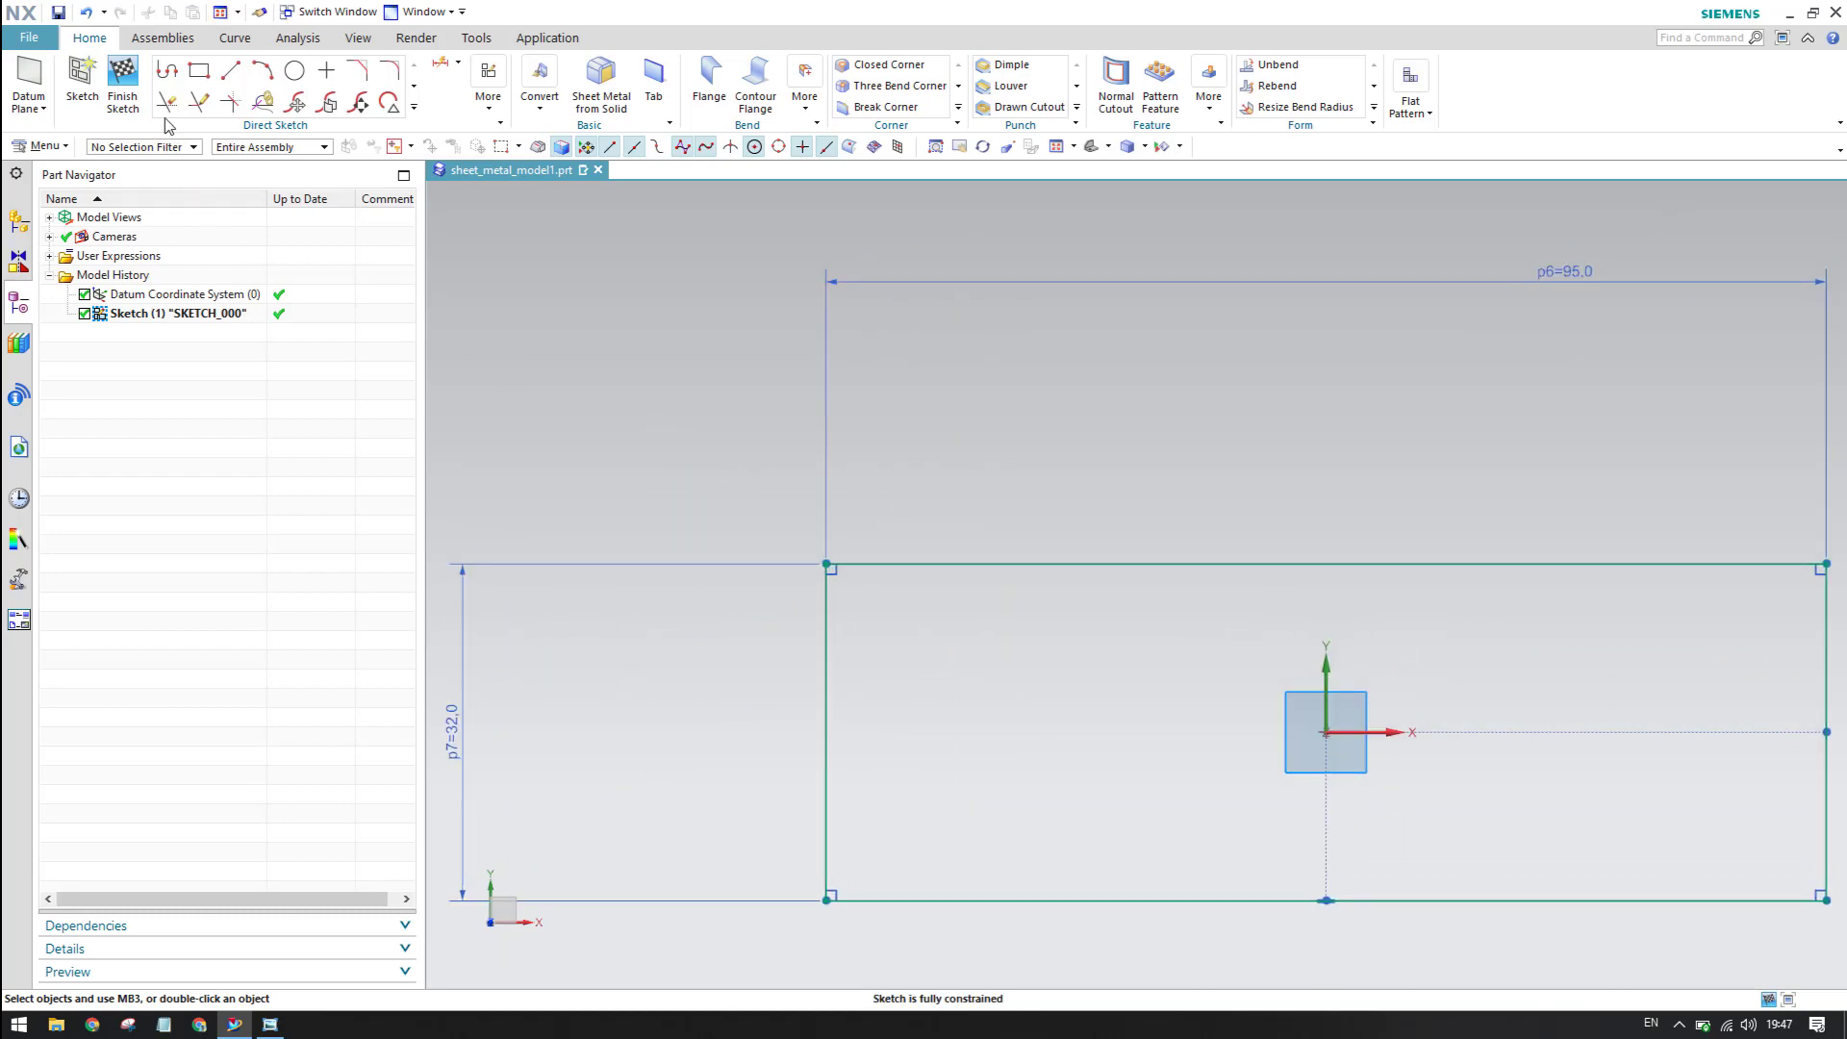
pyautogui.click(122, 82)
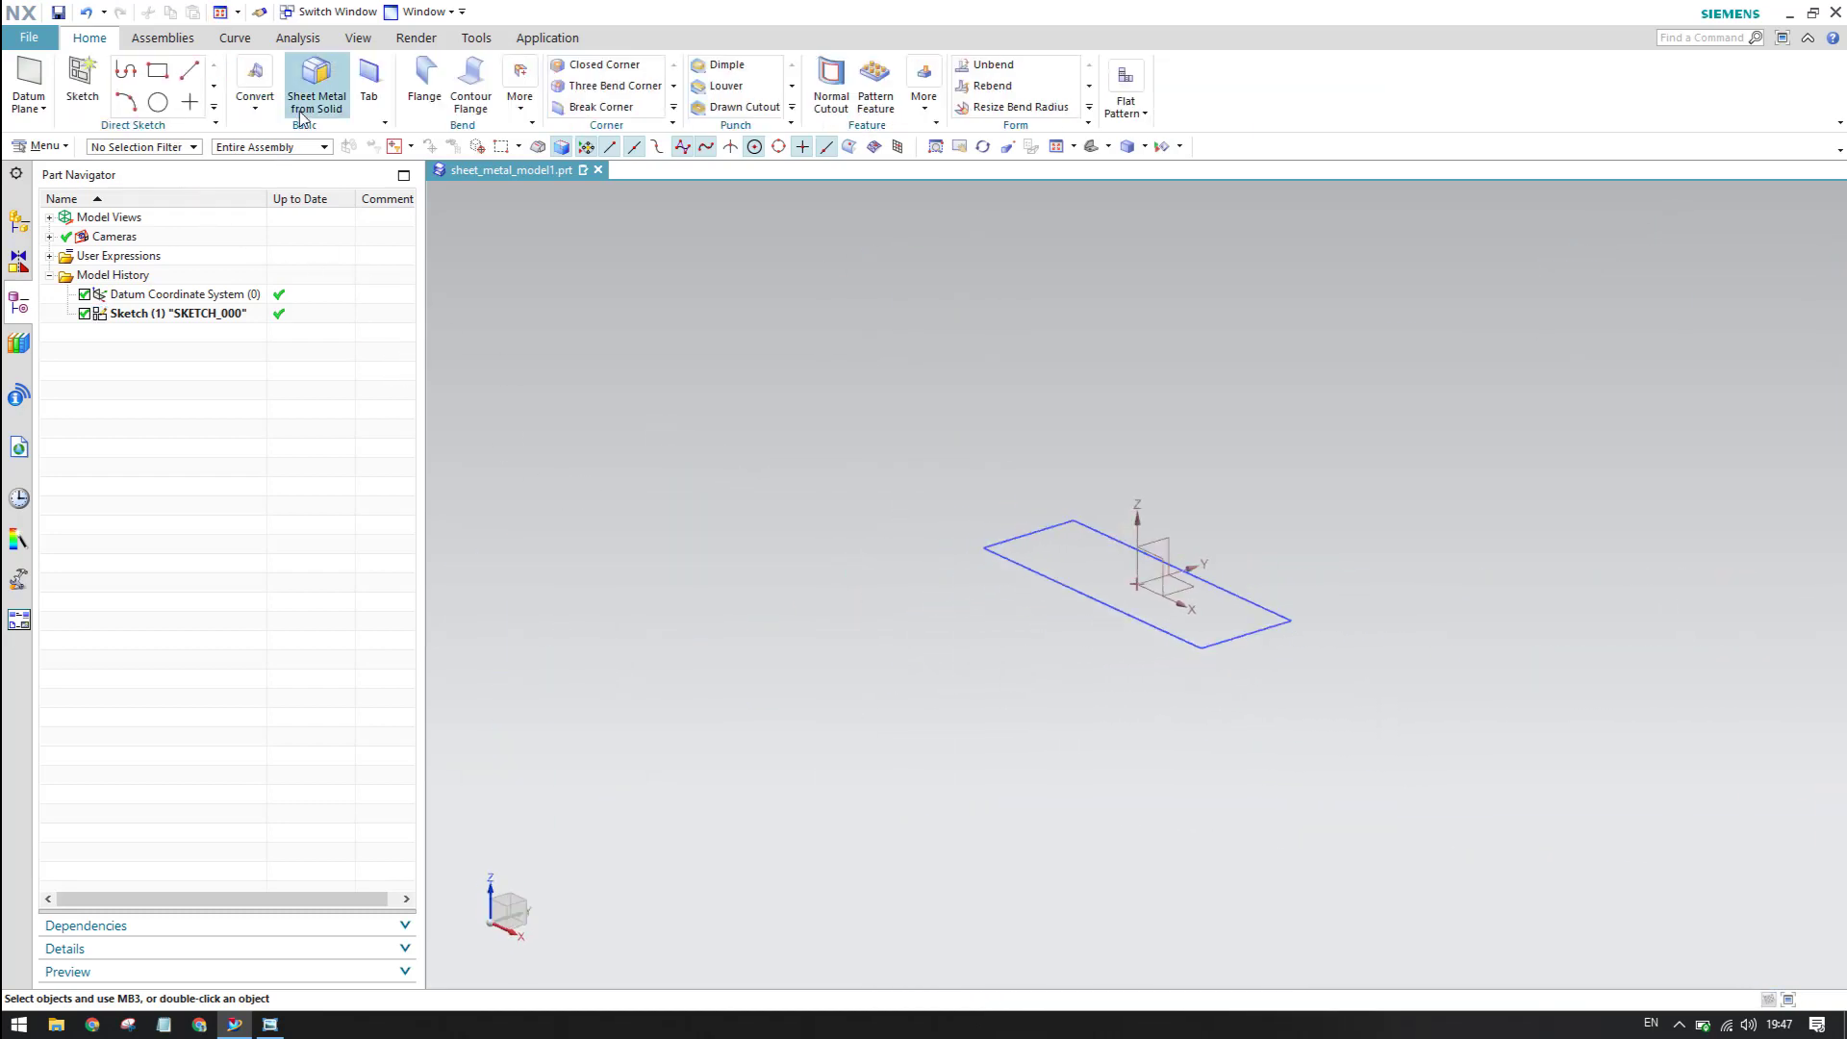
# - Create a 1 mm thick base tab from the 95 by 32 mm rectangle sketch
pyautogui.click(368, 87)
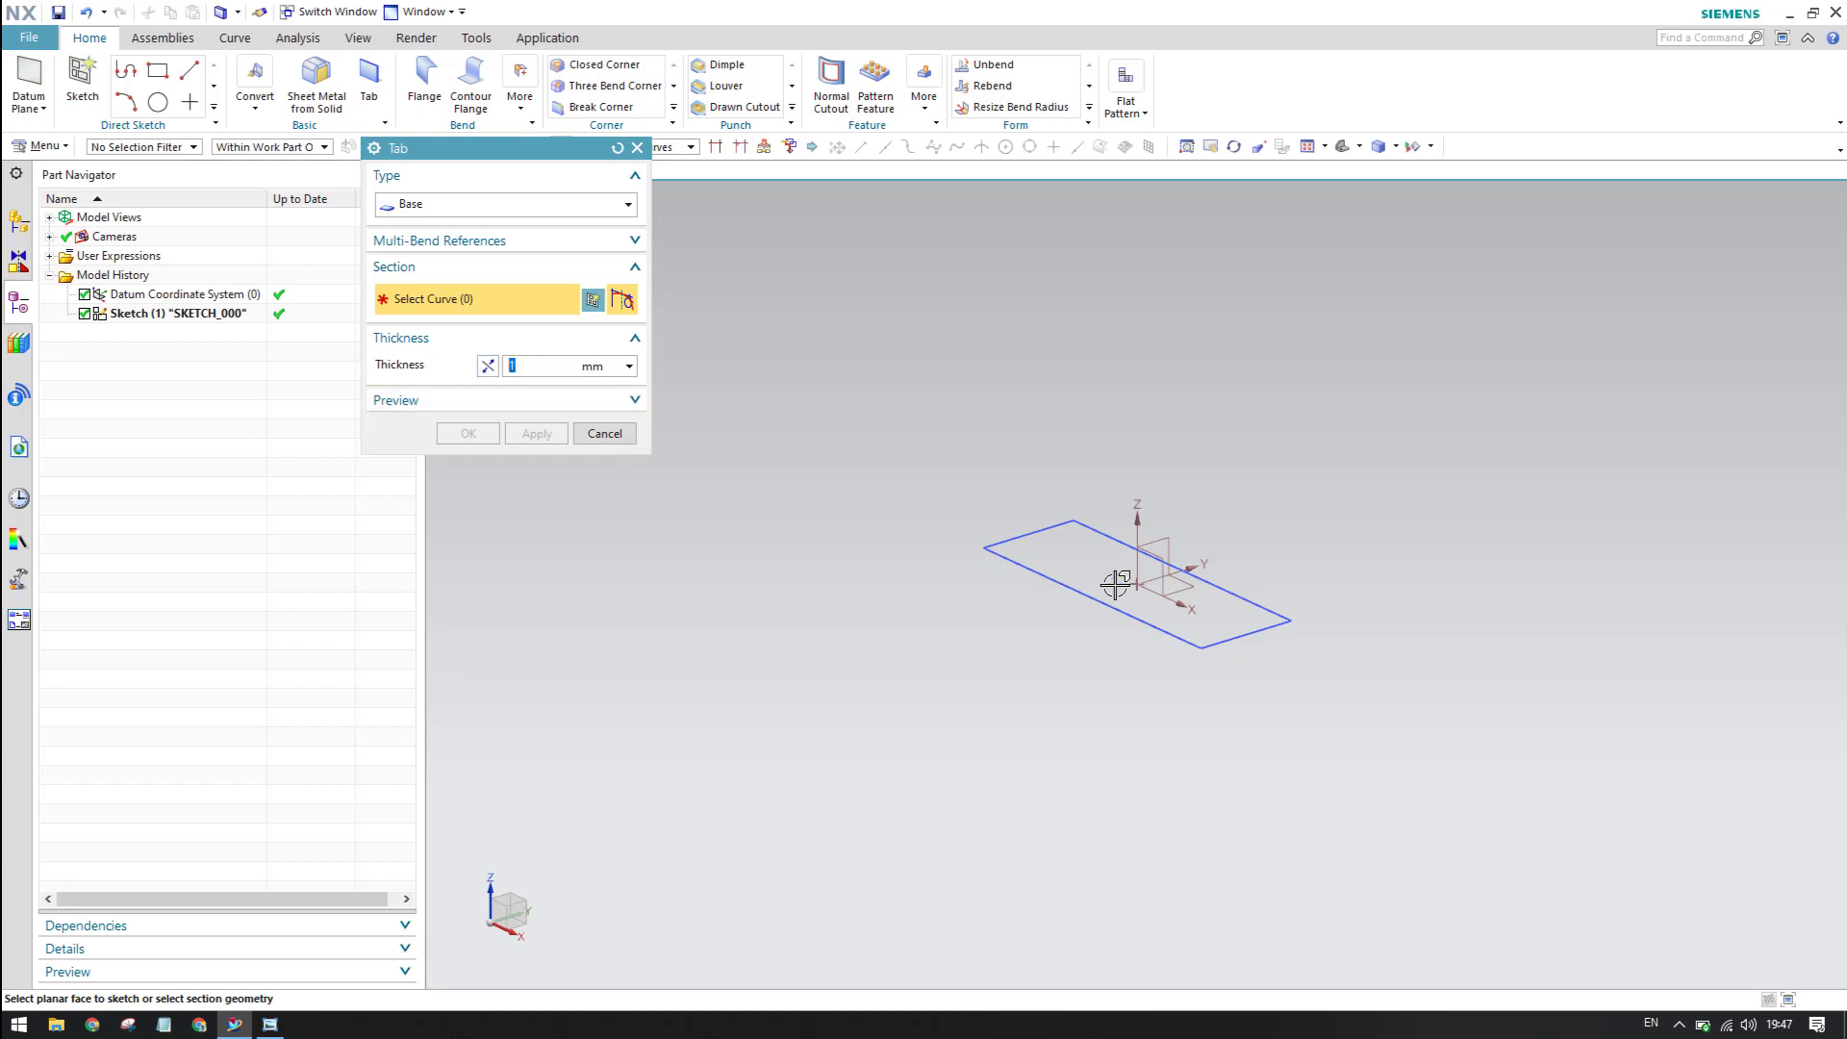
pyautogui.click(1237, 639)
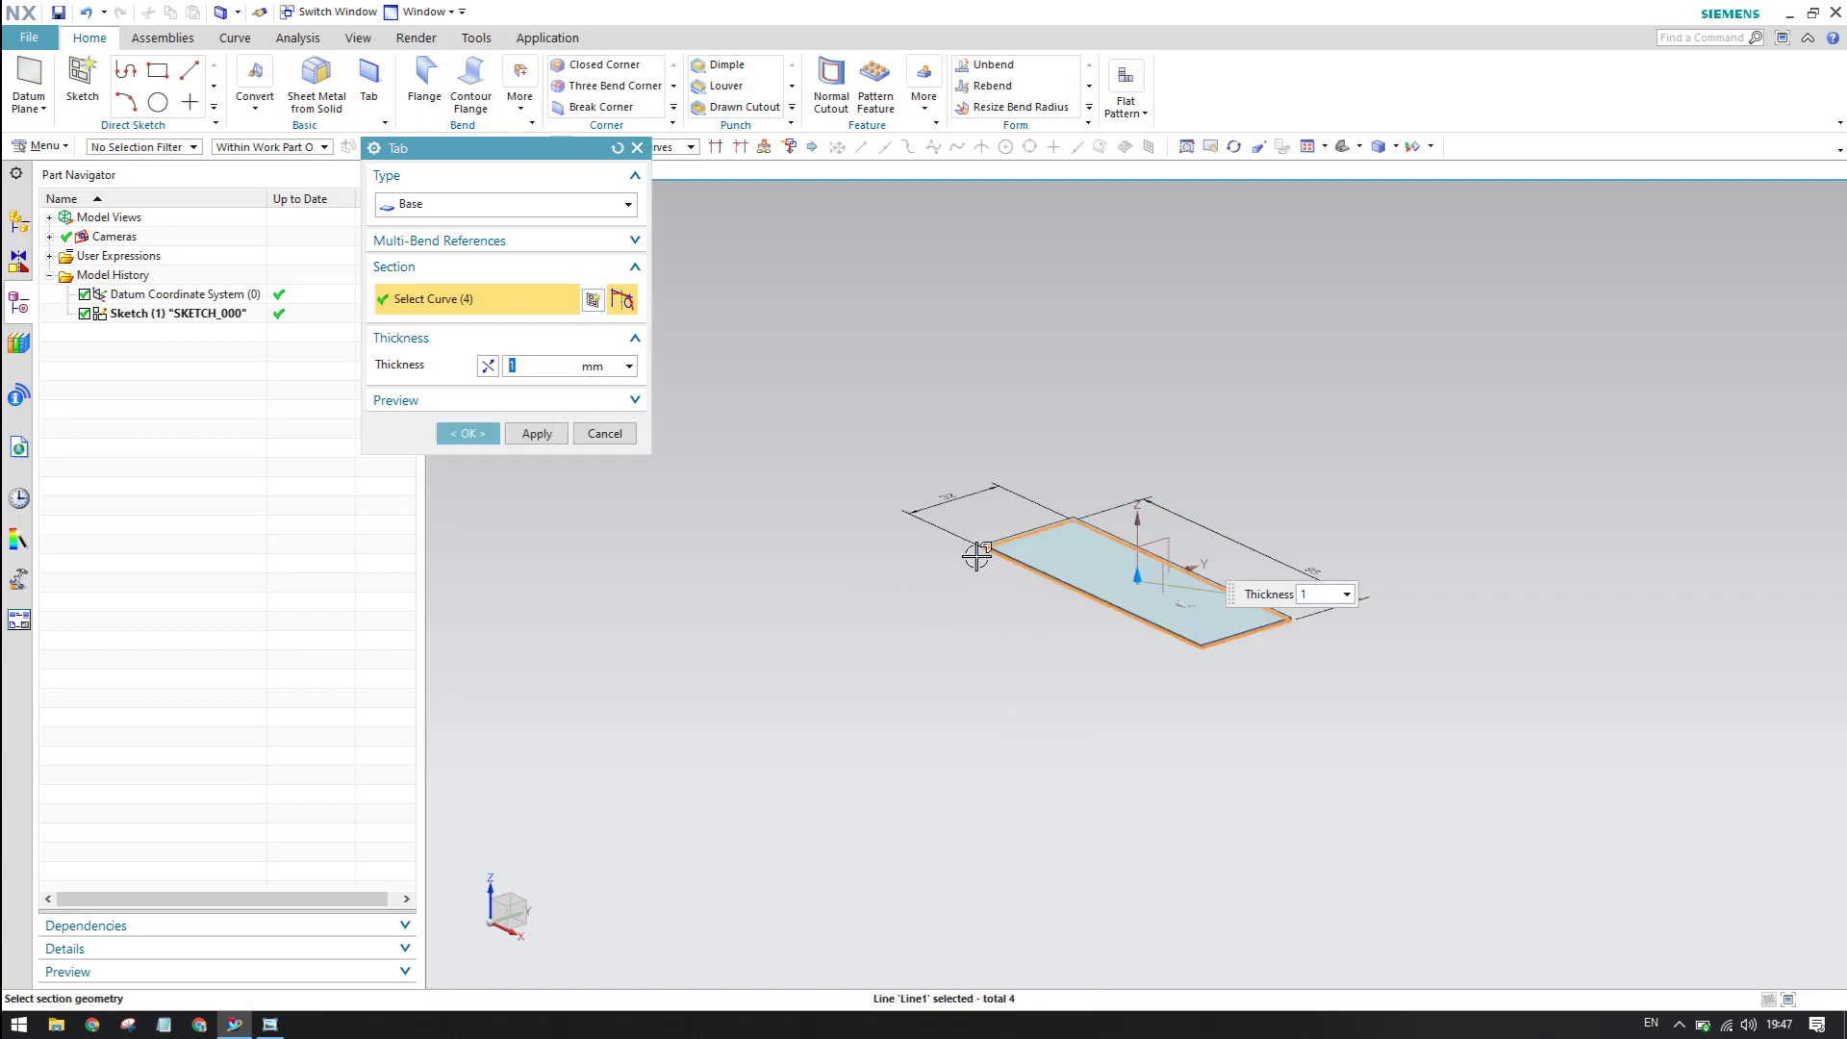
pyautogui.scroll(3, 974, 548)
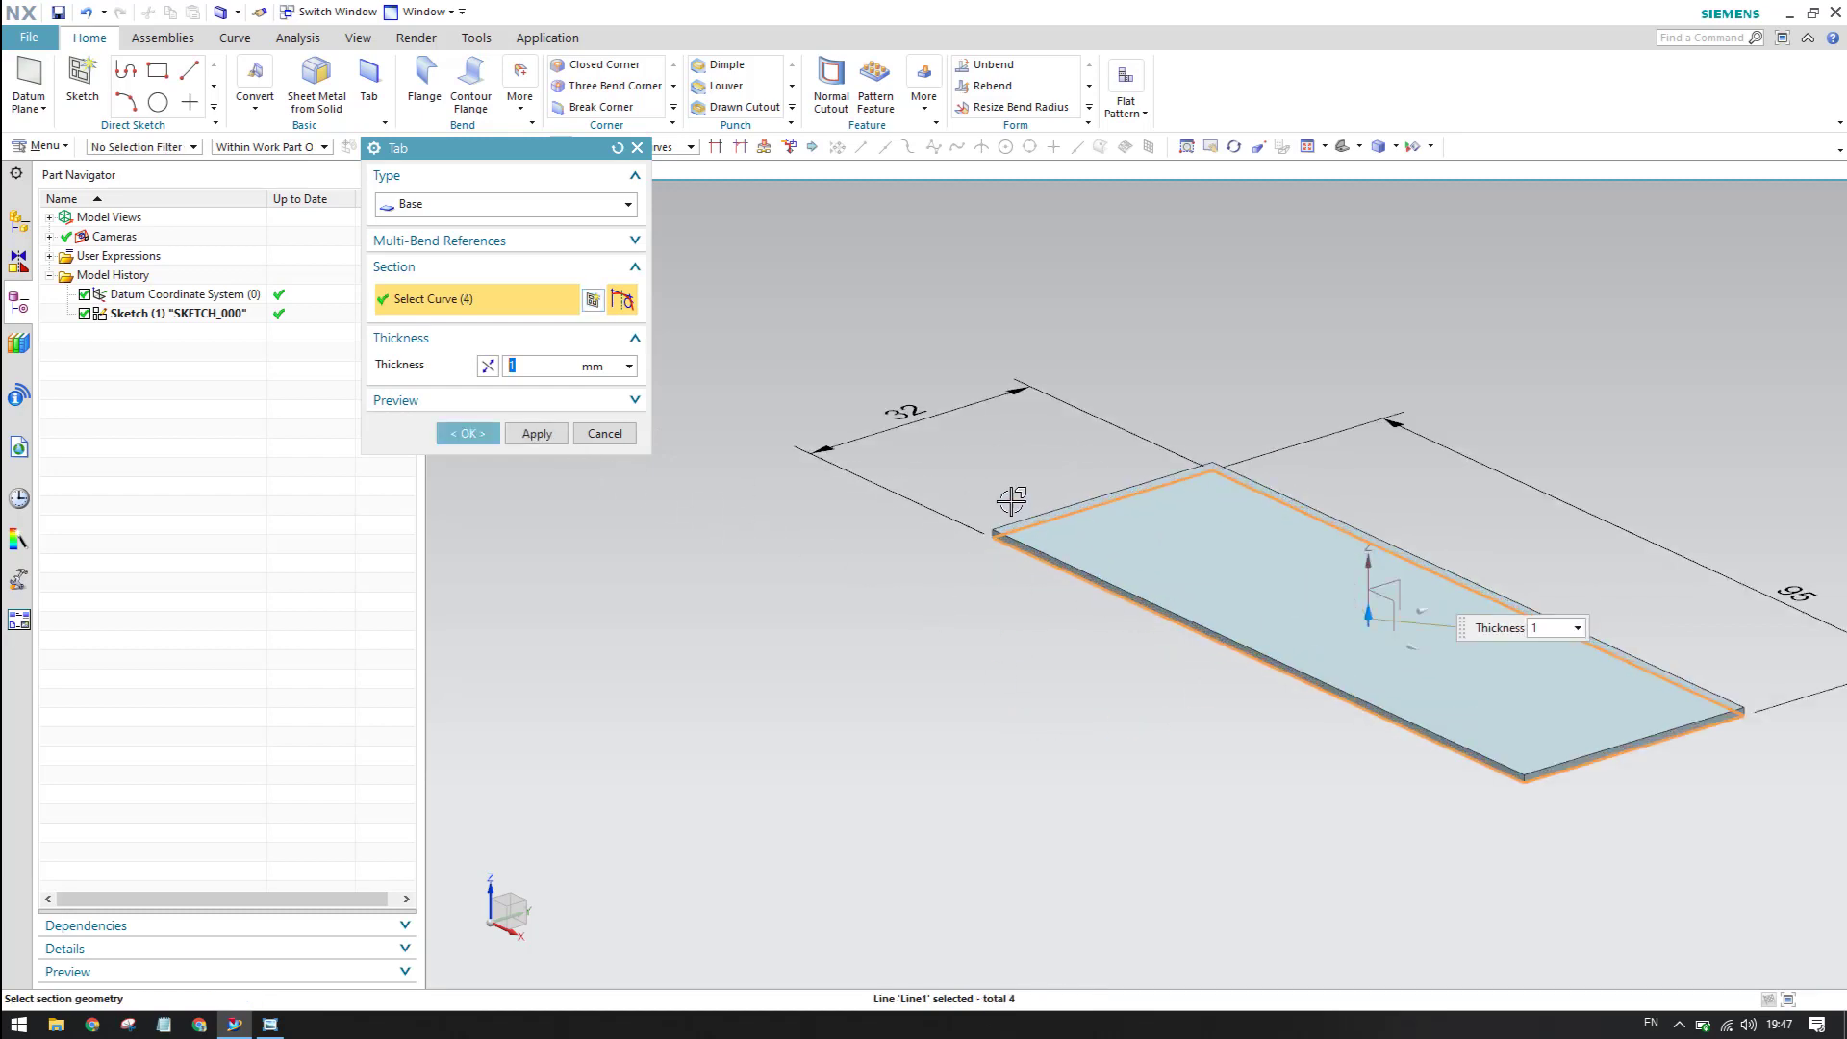
pyautogui.click(468, 433)
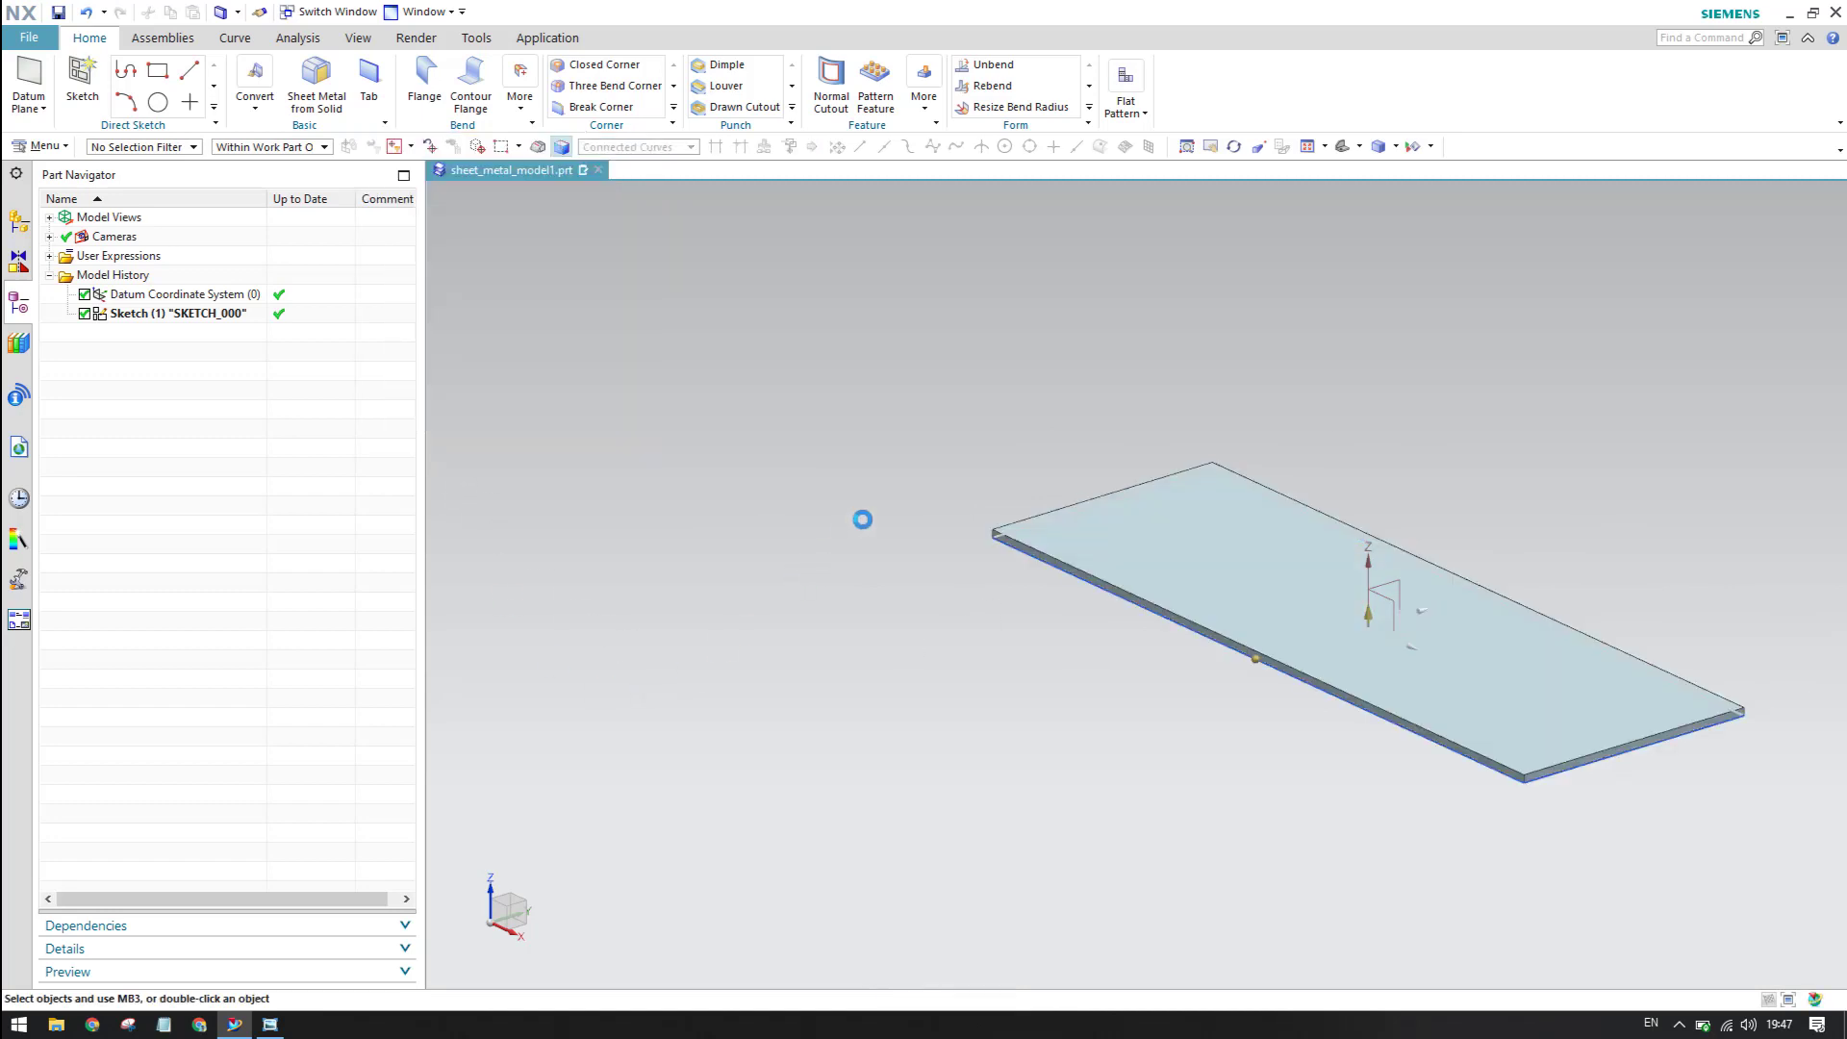
# - Check the drawing and set up full-width flanges, 41 mm long at 90 degrees, going down from both short edges of the tab
pyautogui.click(268, 1026)
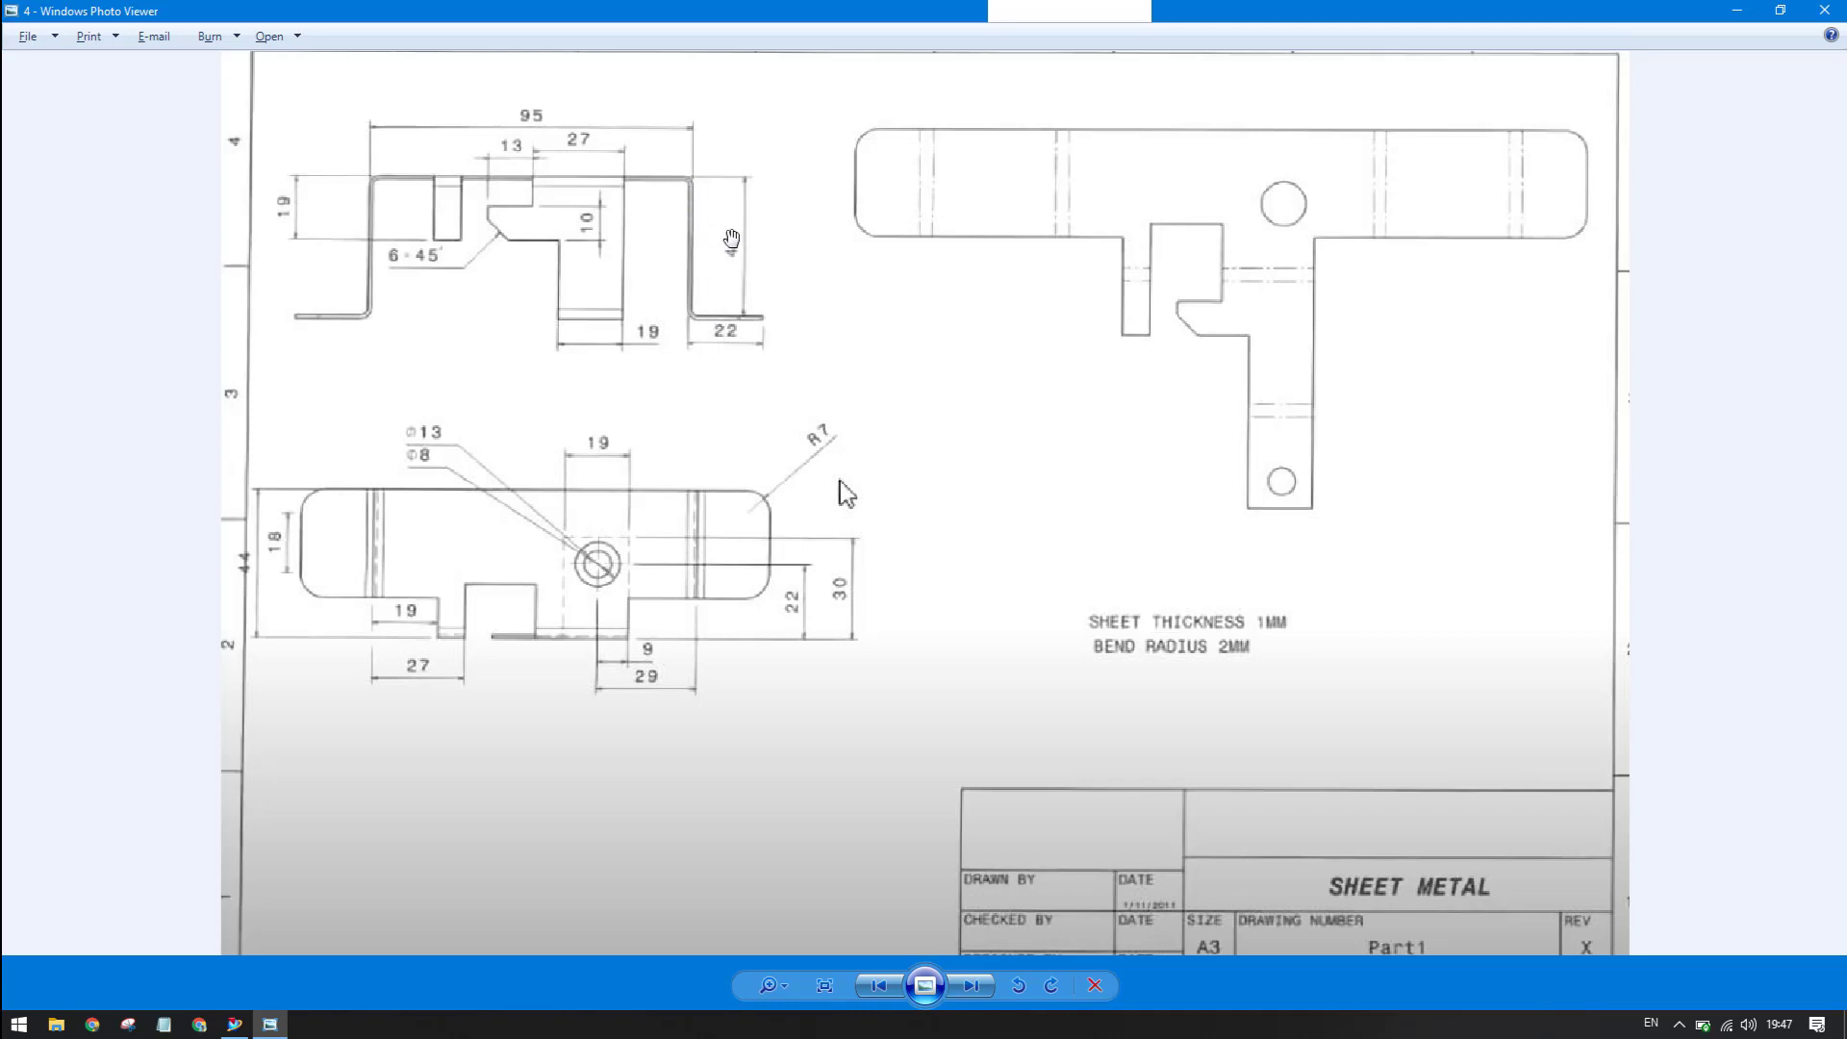
pyautogui.click(1737, 11)
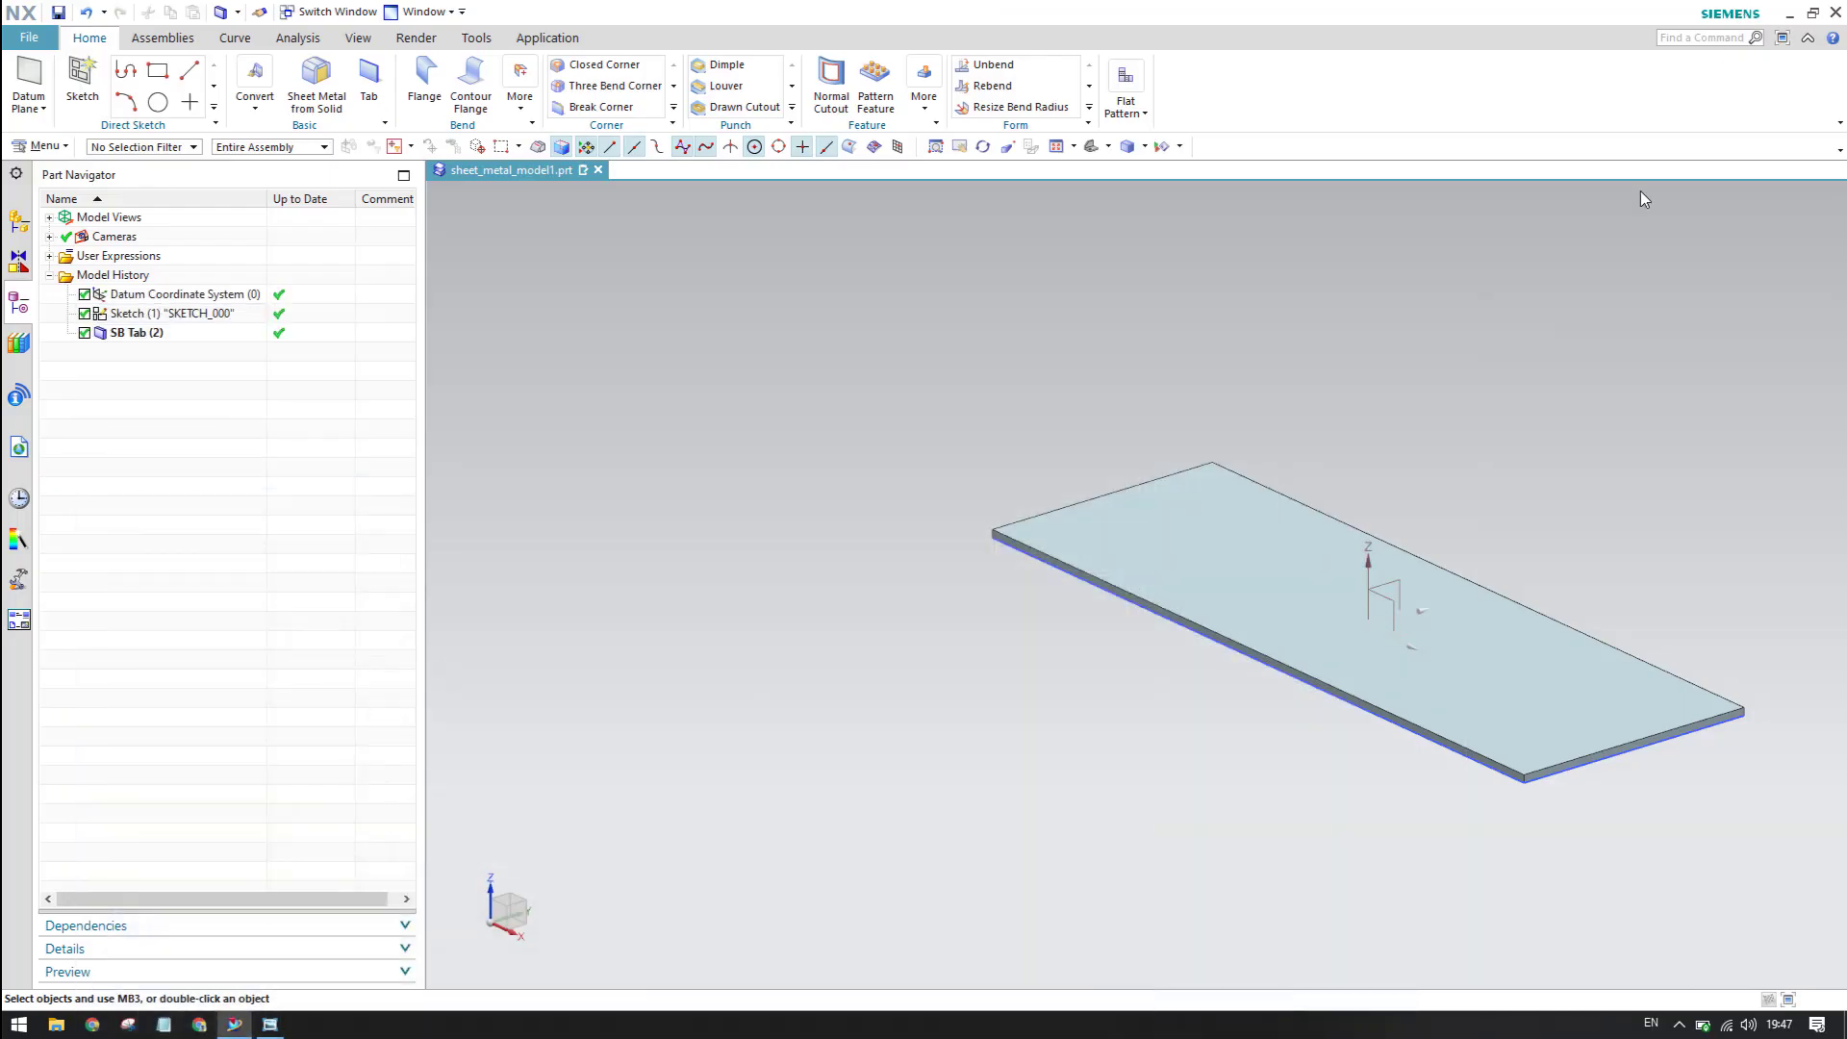
pyautogui.click(424, 82)
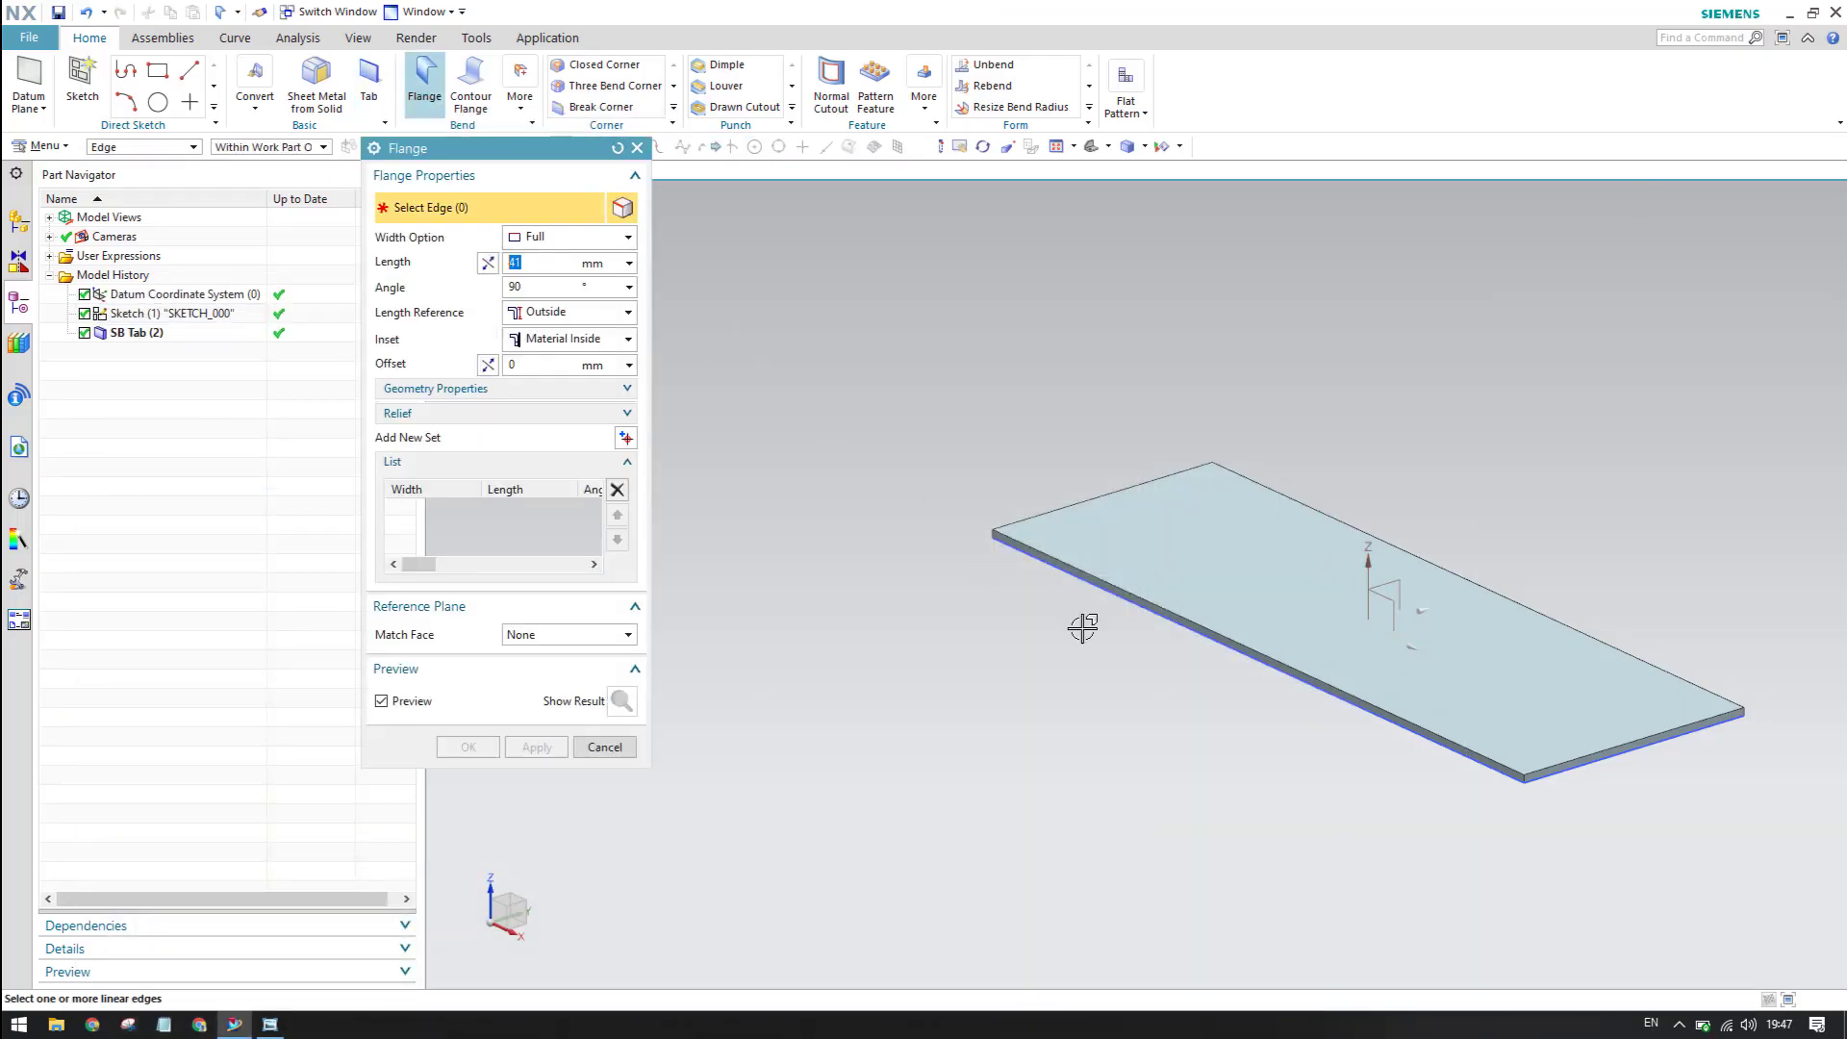
pyautogui.scroll(-1, 1385, 727)
pyautogui.scroll(1, 1386, 727)
pyautogui.click(1414, 671)
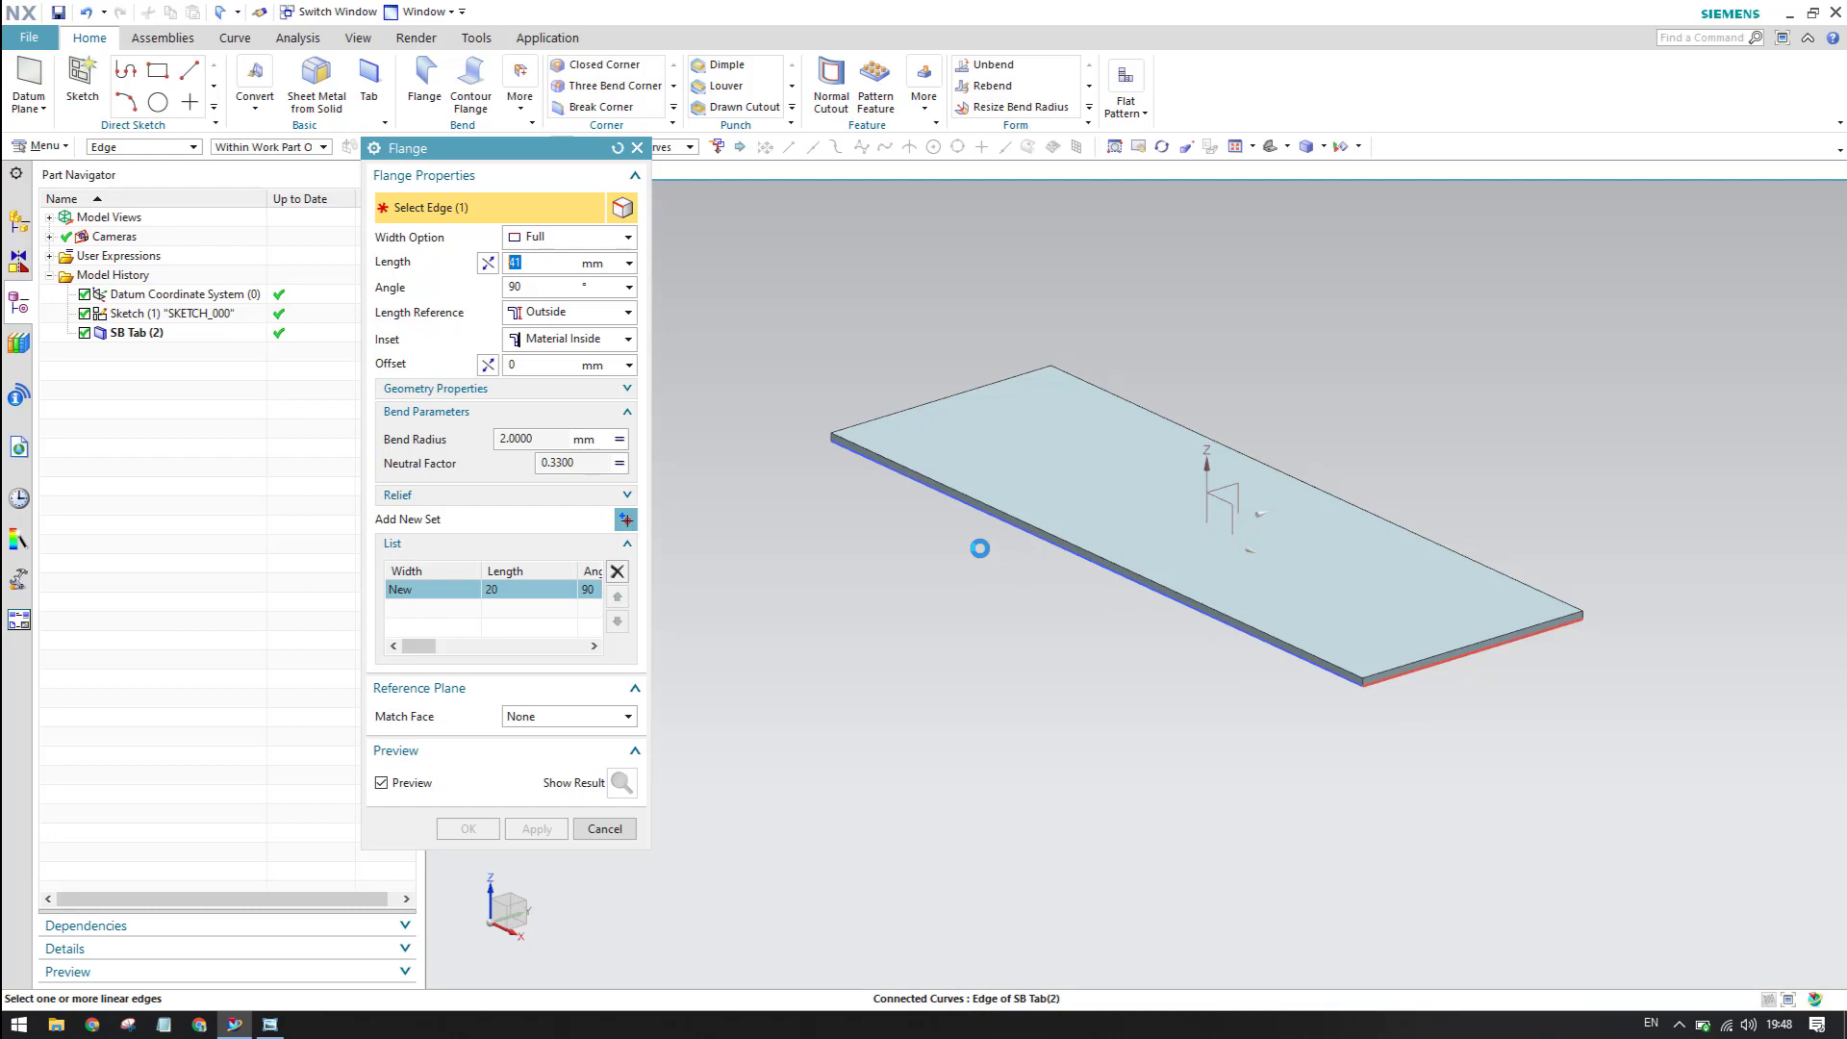
pyautogui.moveTo(979, 546); pyautogui.dragTo(1132, 541, button='middle')
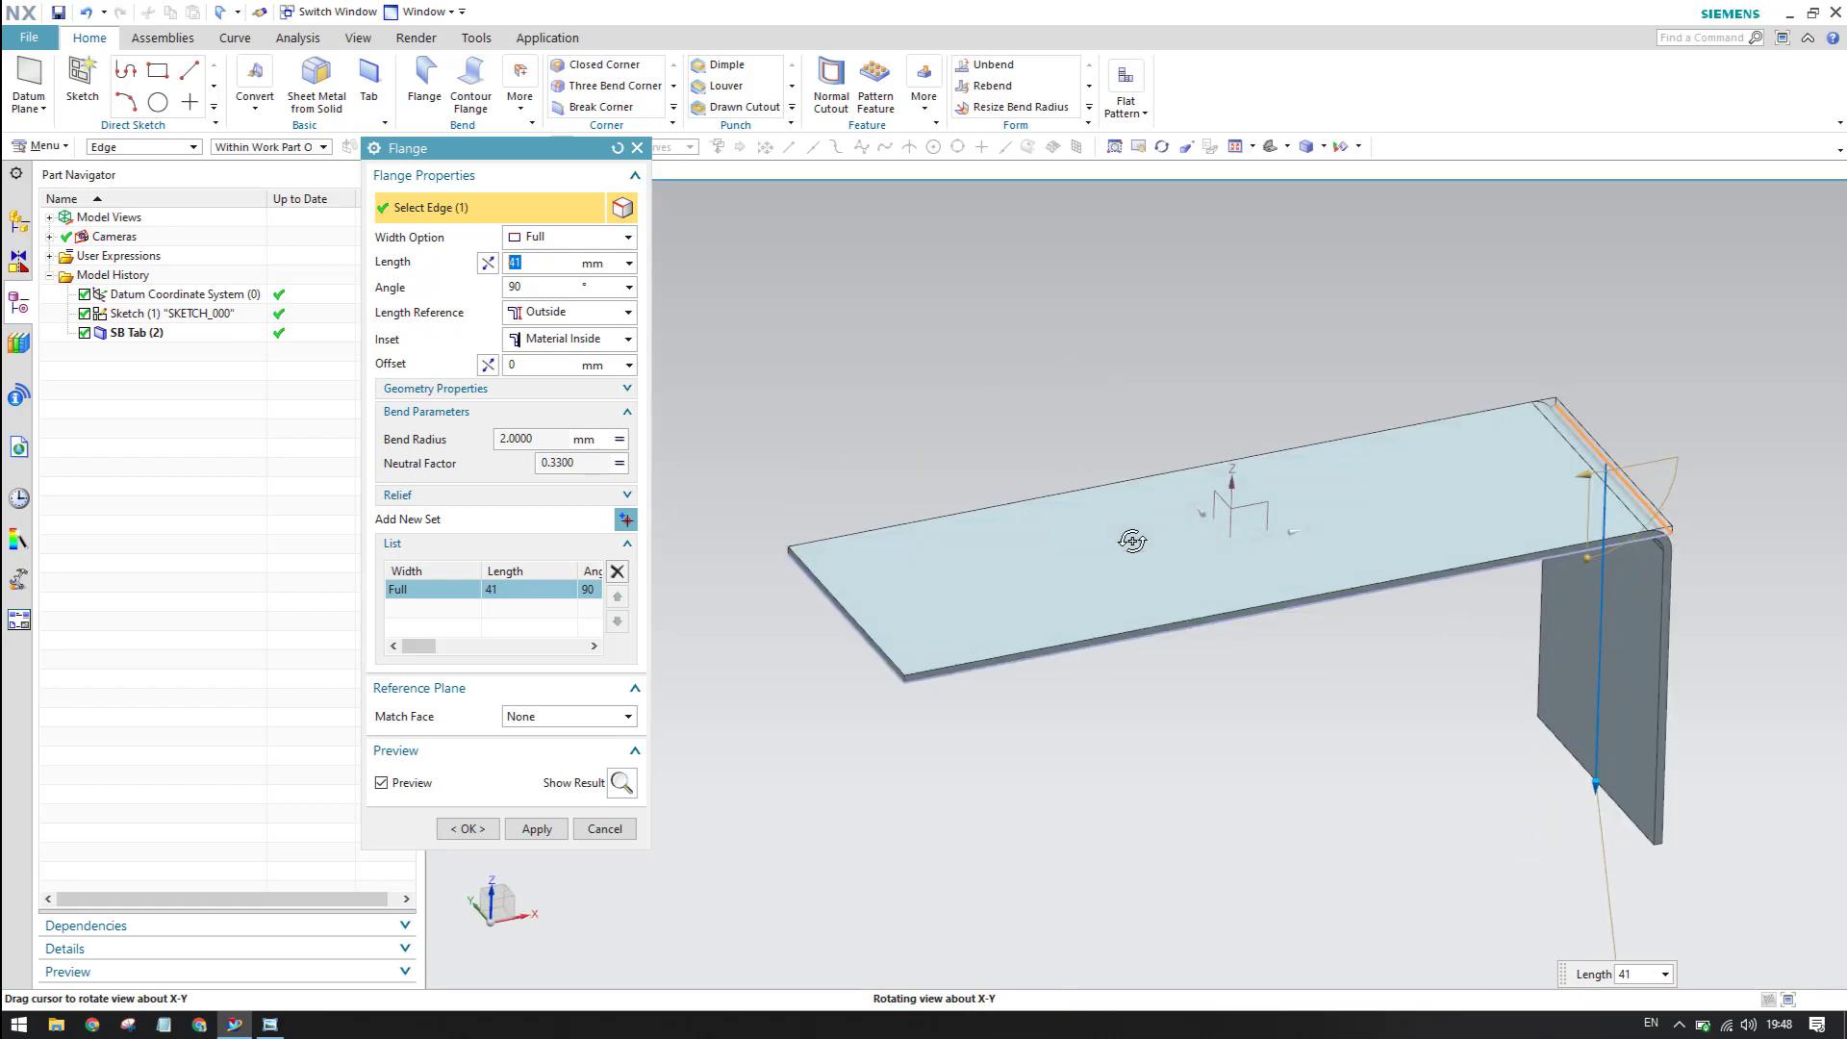
pyautogui.scroll(-3, 919, 639)
pyautogui.click(934, 639)
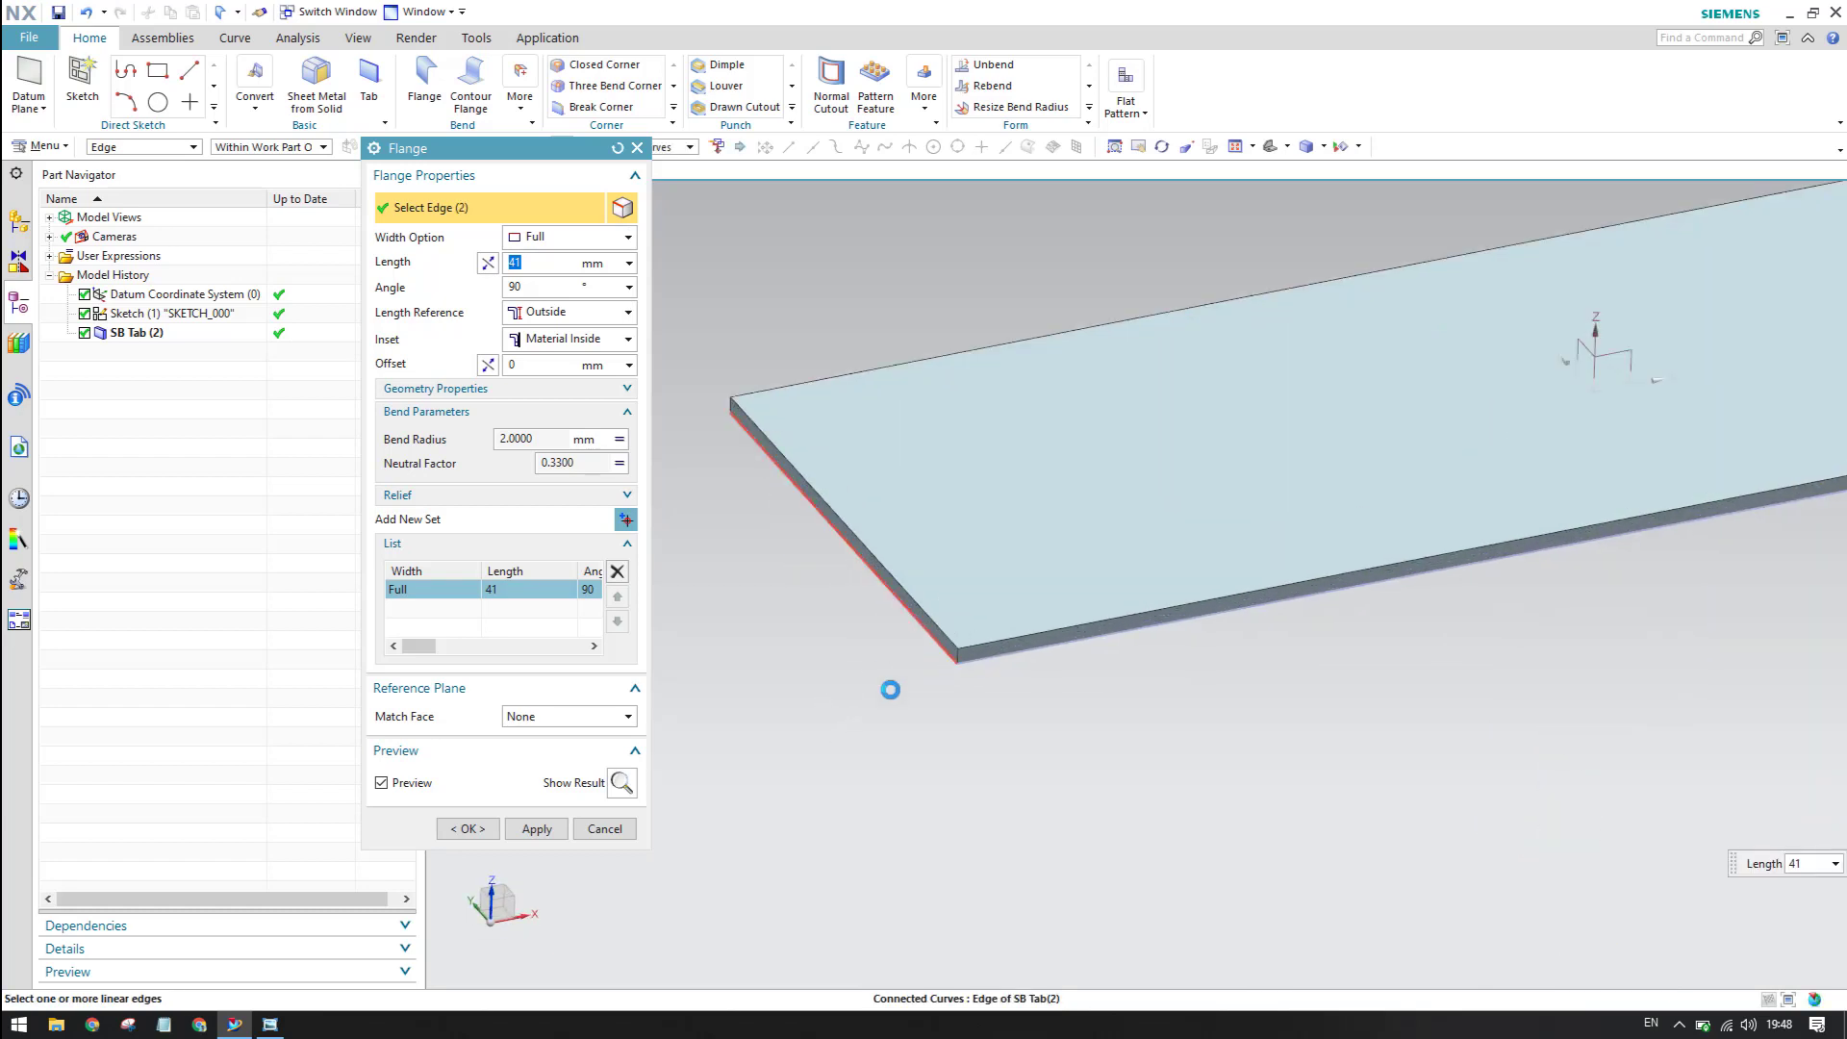
pyautogui.scroll(5, 948, 583)
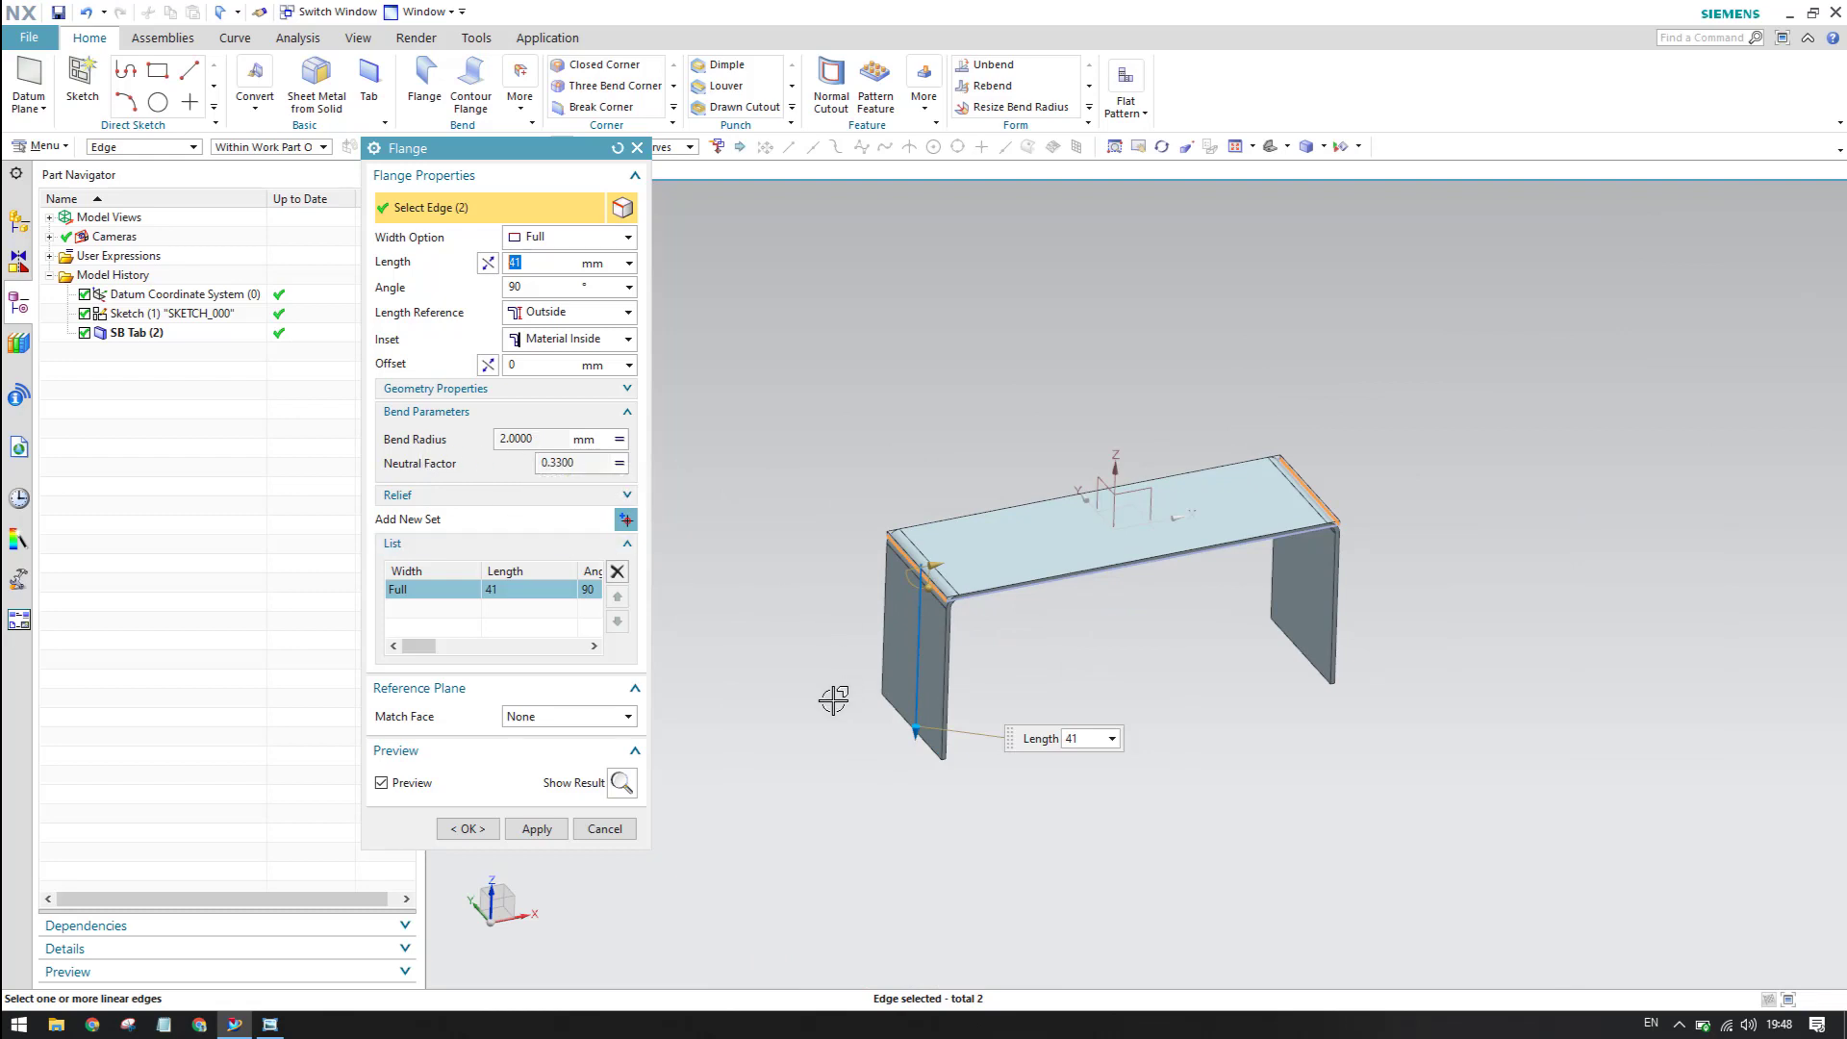
pyautogui.click(557, 241)
pyautogui.click(555, 252)
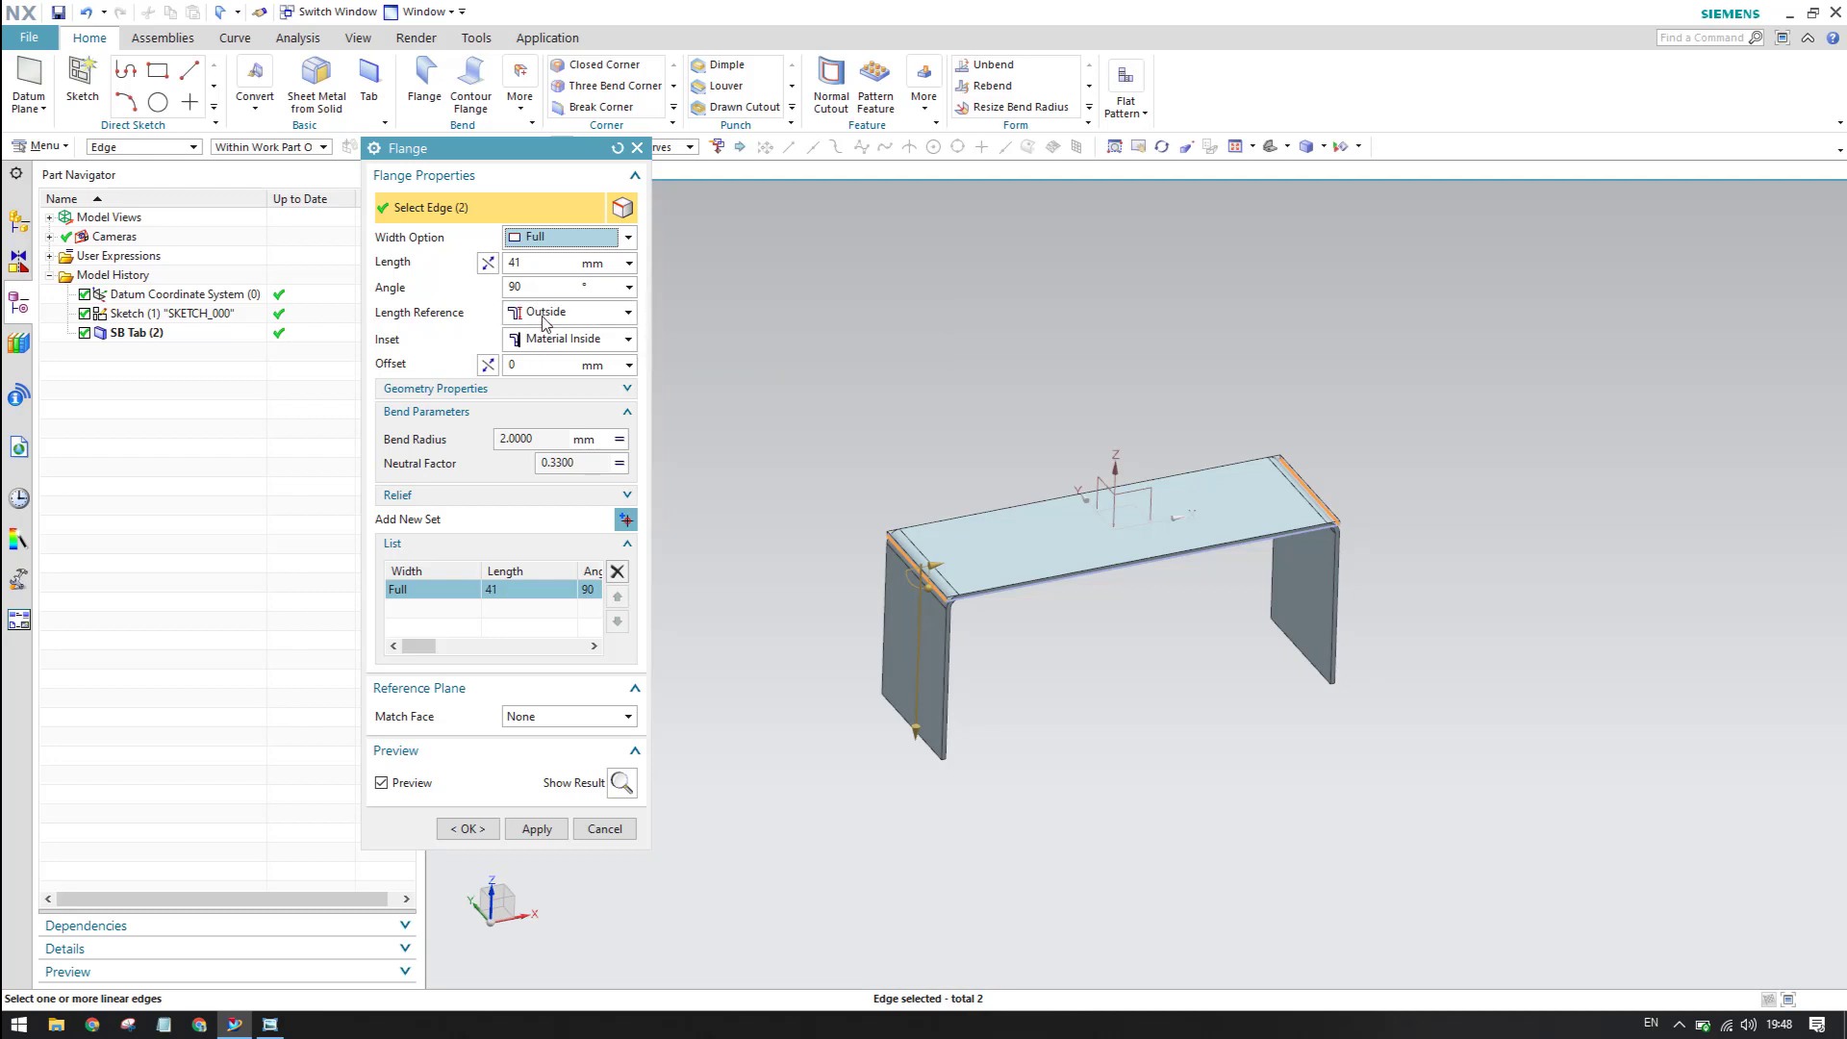
# - Check the flange profile against the drawing and create both side flanges with Outside length reference and Material Inside inset
pyautogui.press('F8')
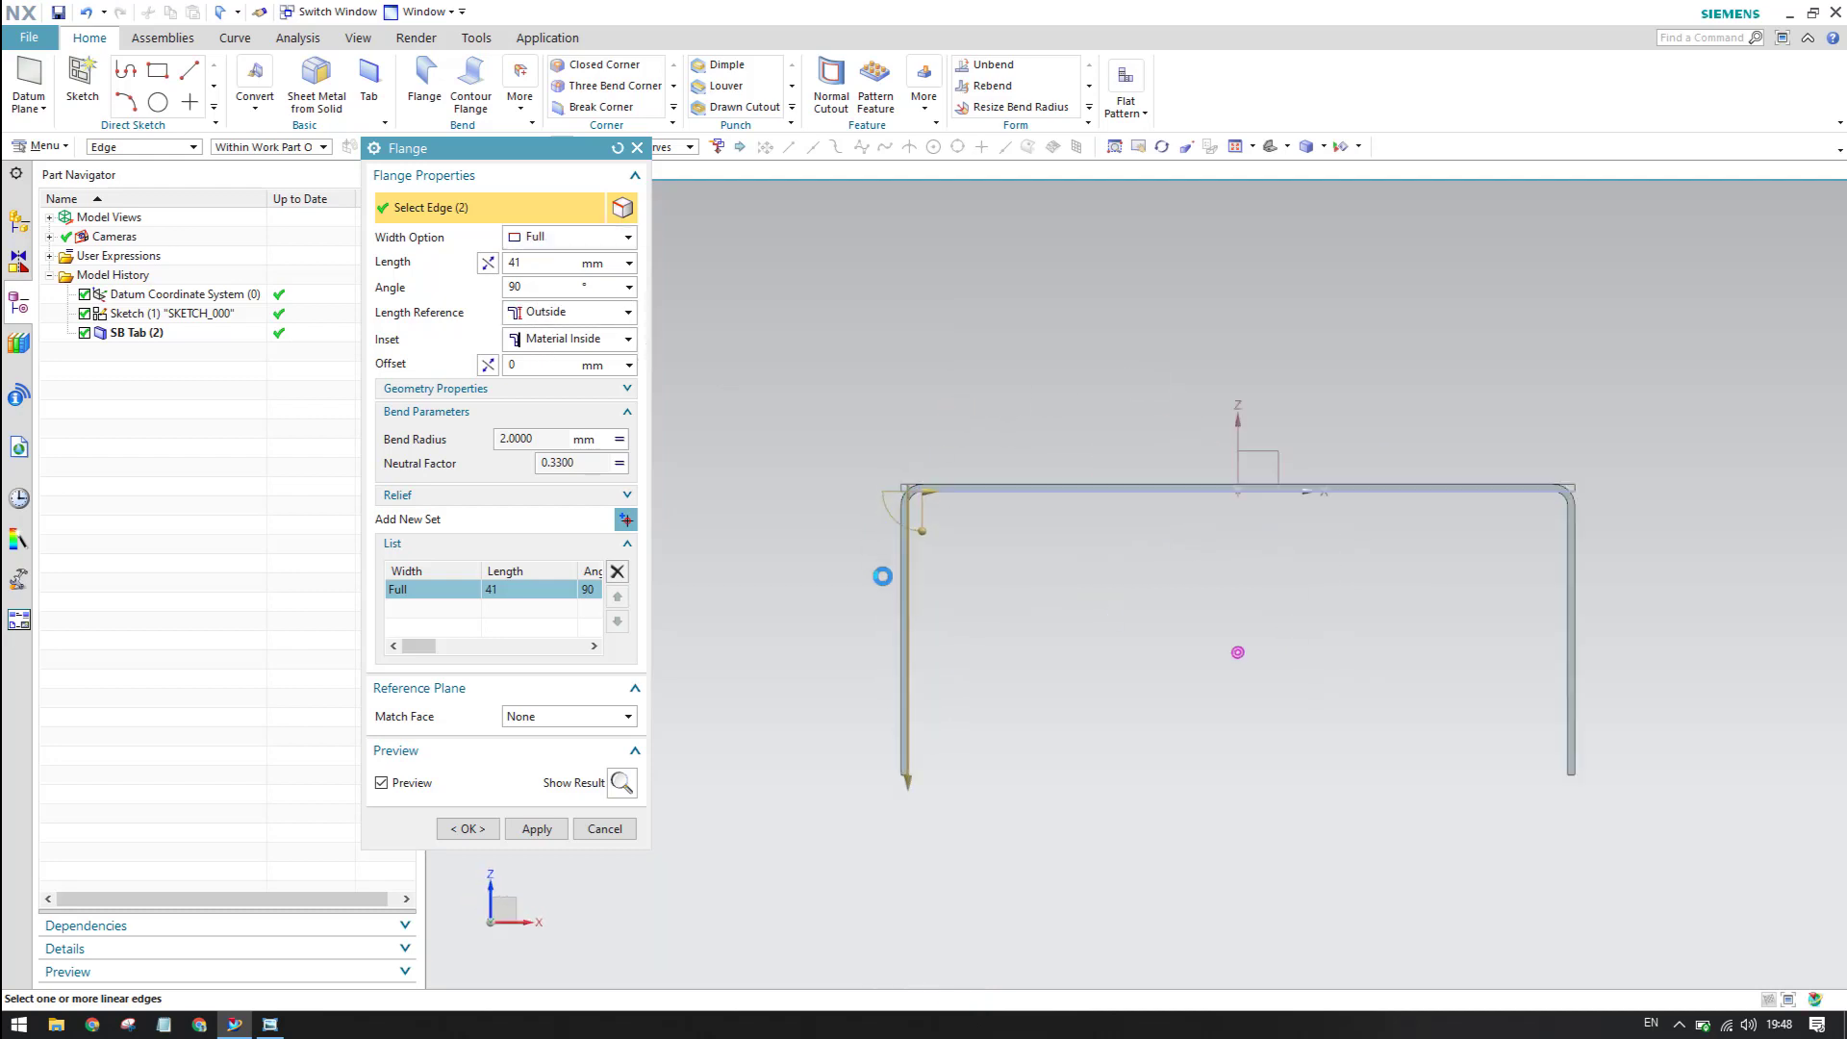
pyautogui.scroll(5, 879, 574)
pyautogui.scroll(-5, 785, 349)
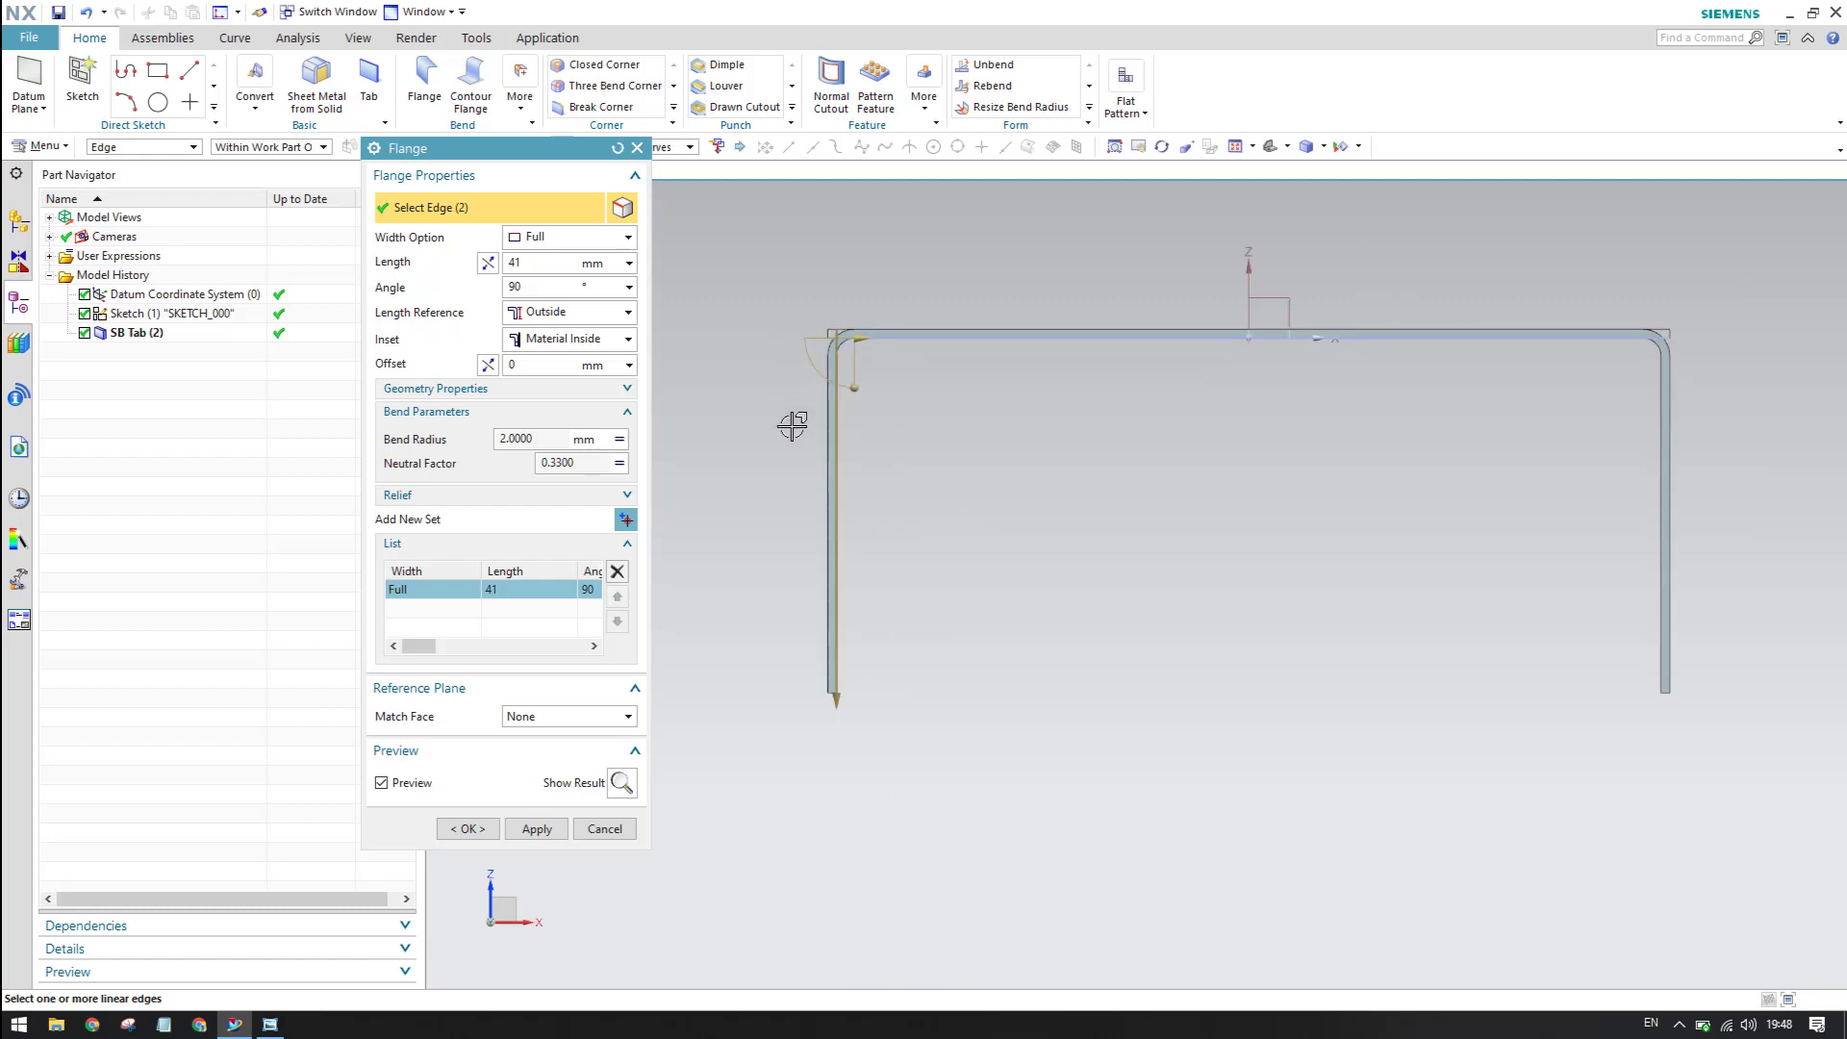
pyautogui.scroll(1, 793, 426)
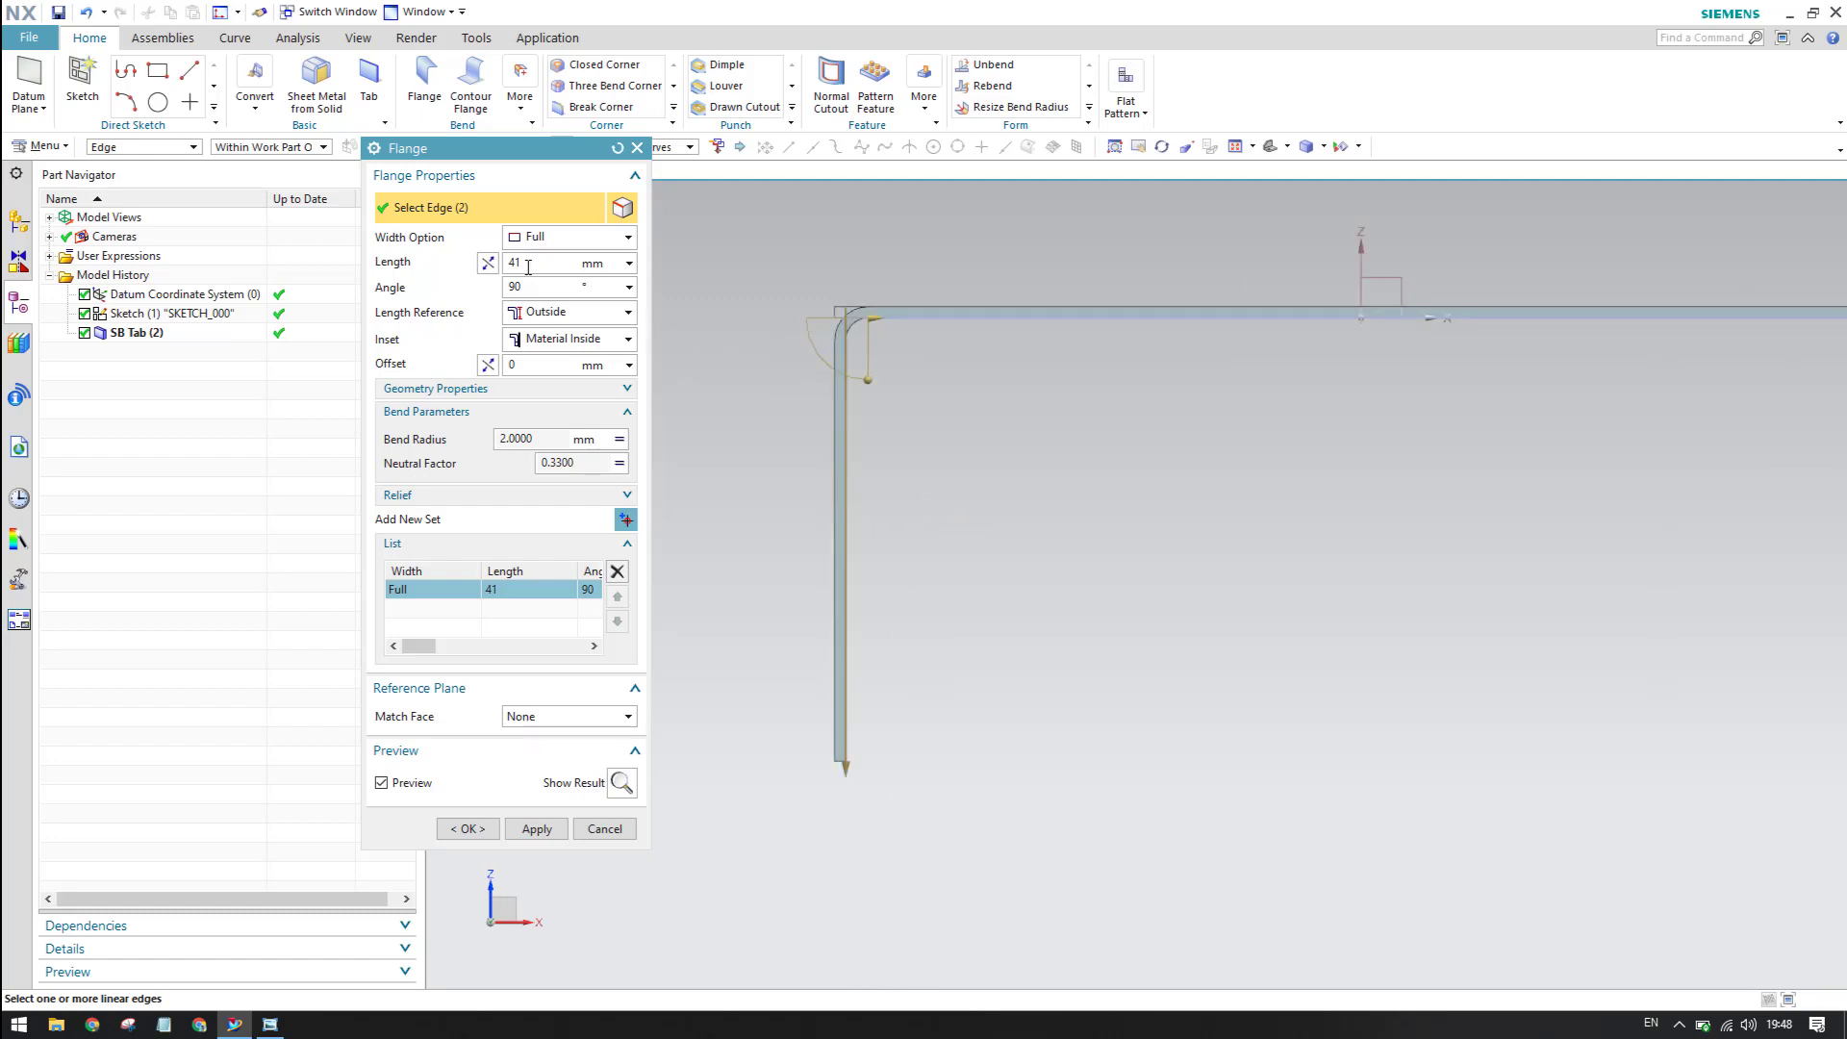
pyautogui.scroll(3, 845, 321)
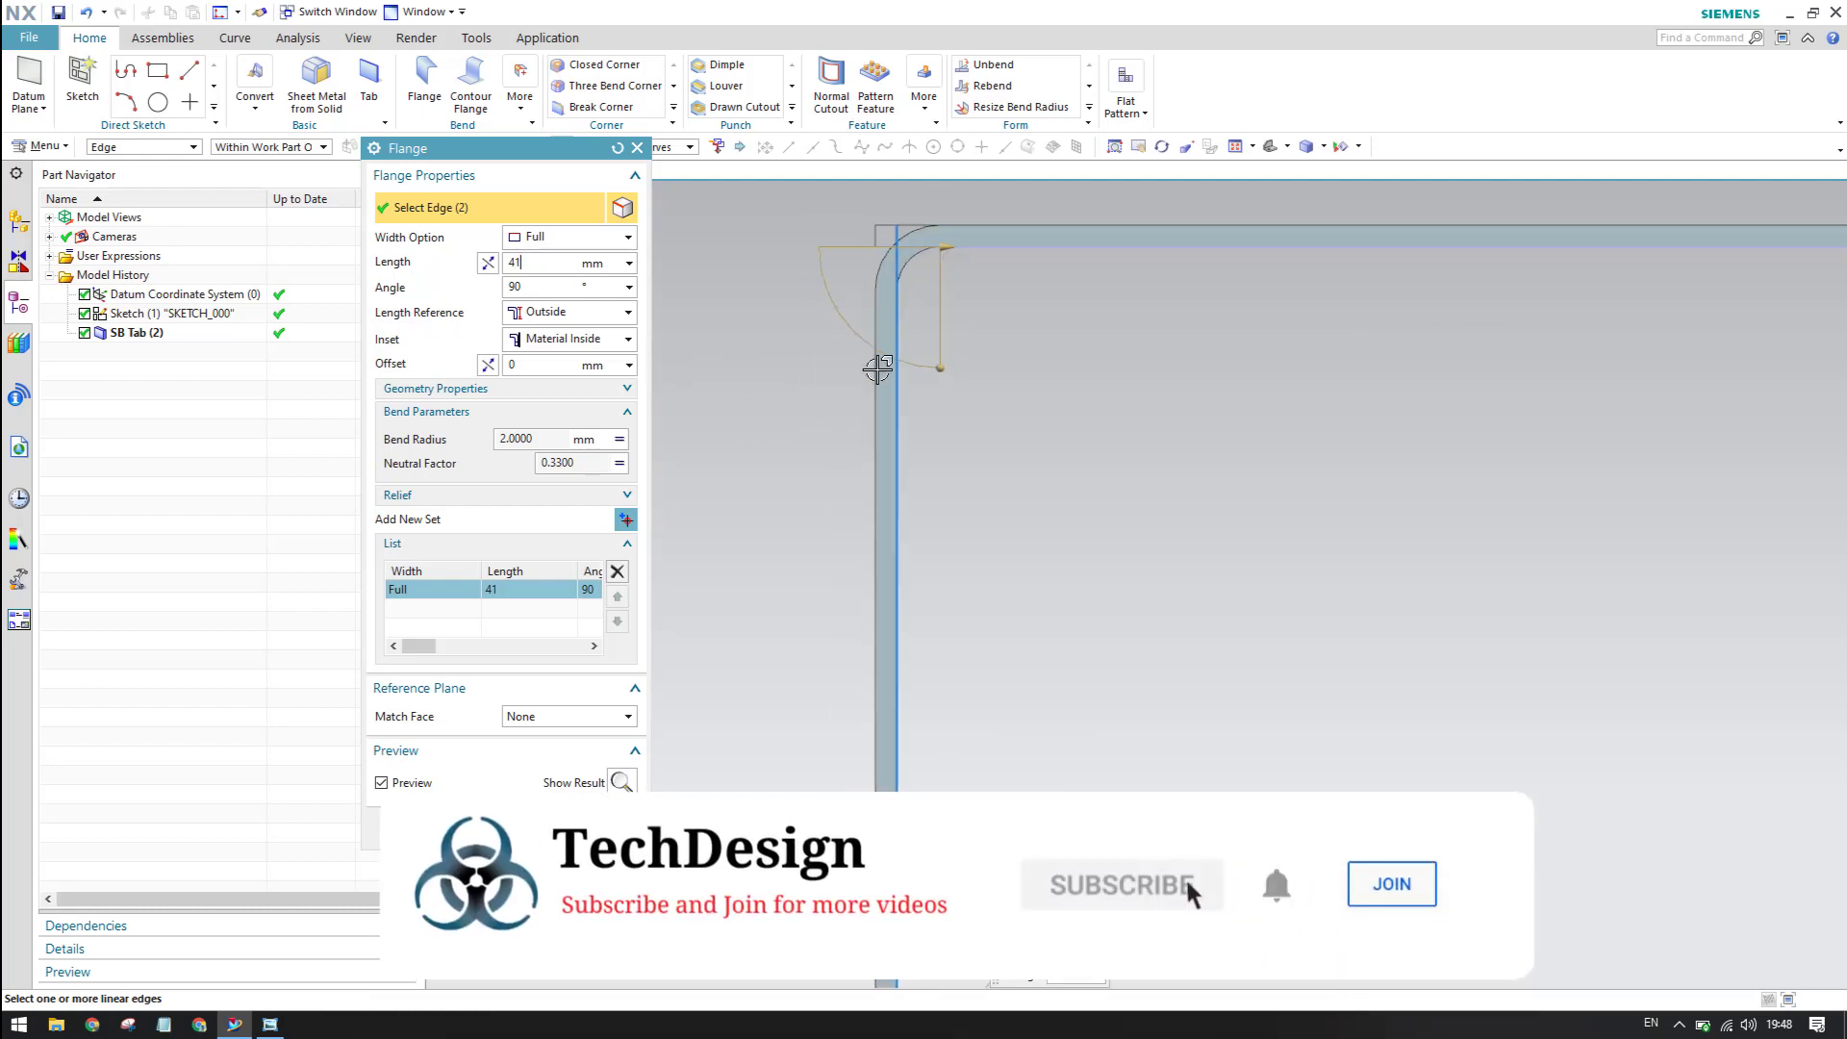
pyautogui.keyDown('shift'); pyautogui.moveTo(896, 297); pyautogui.dragTo(886, 754, button='middle'); pyautogui.keyUp('shift')
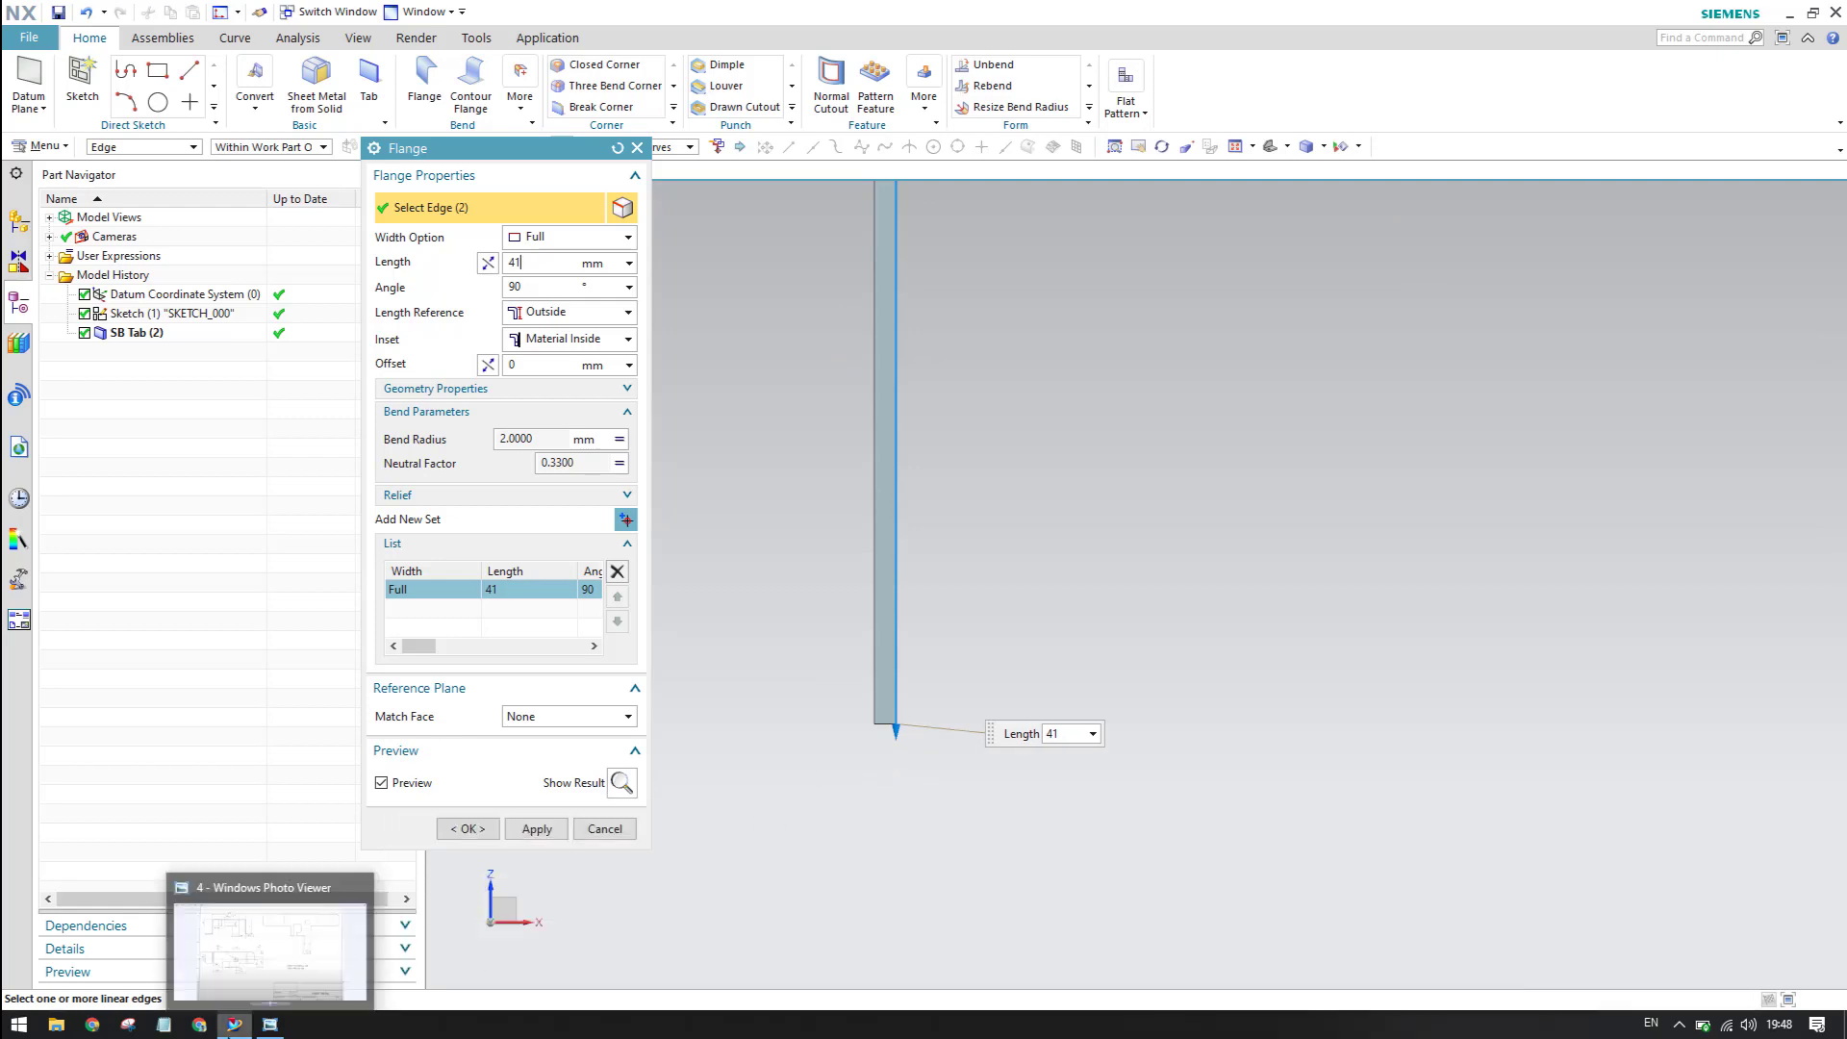
pyautogui.click(269, 1024)
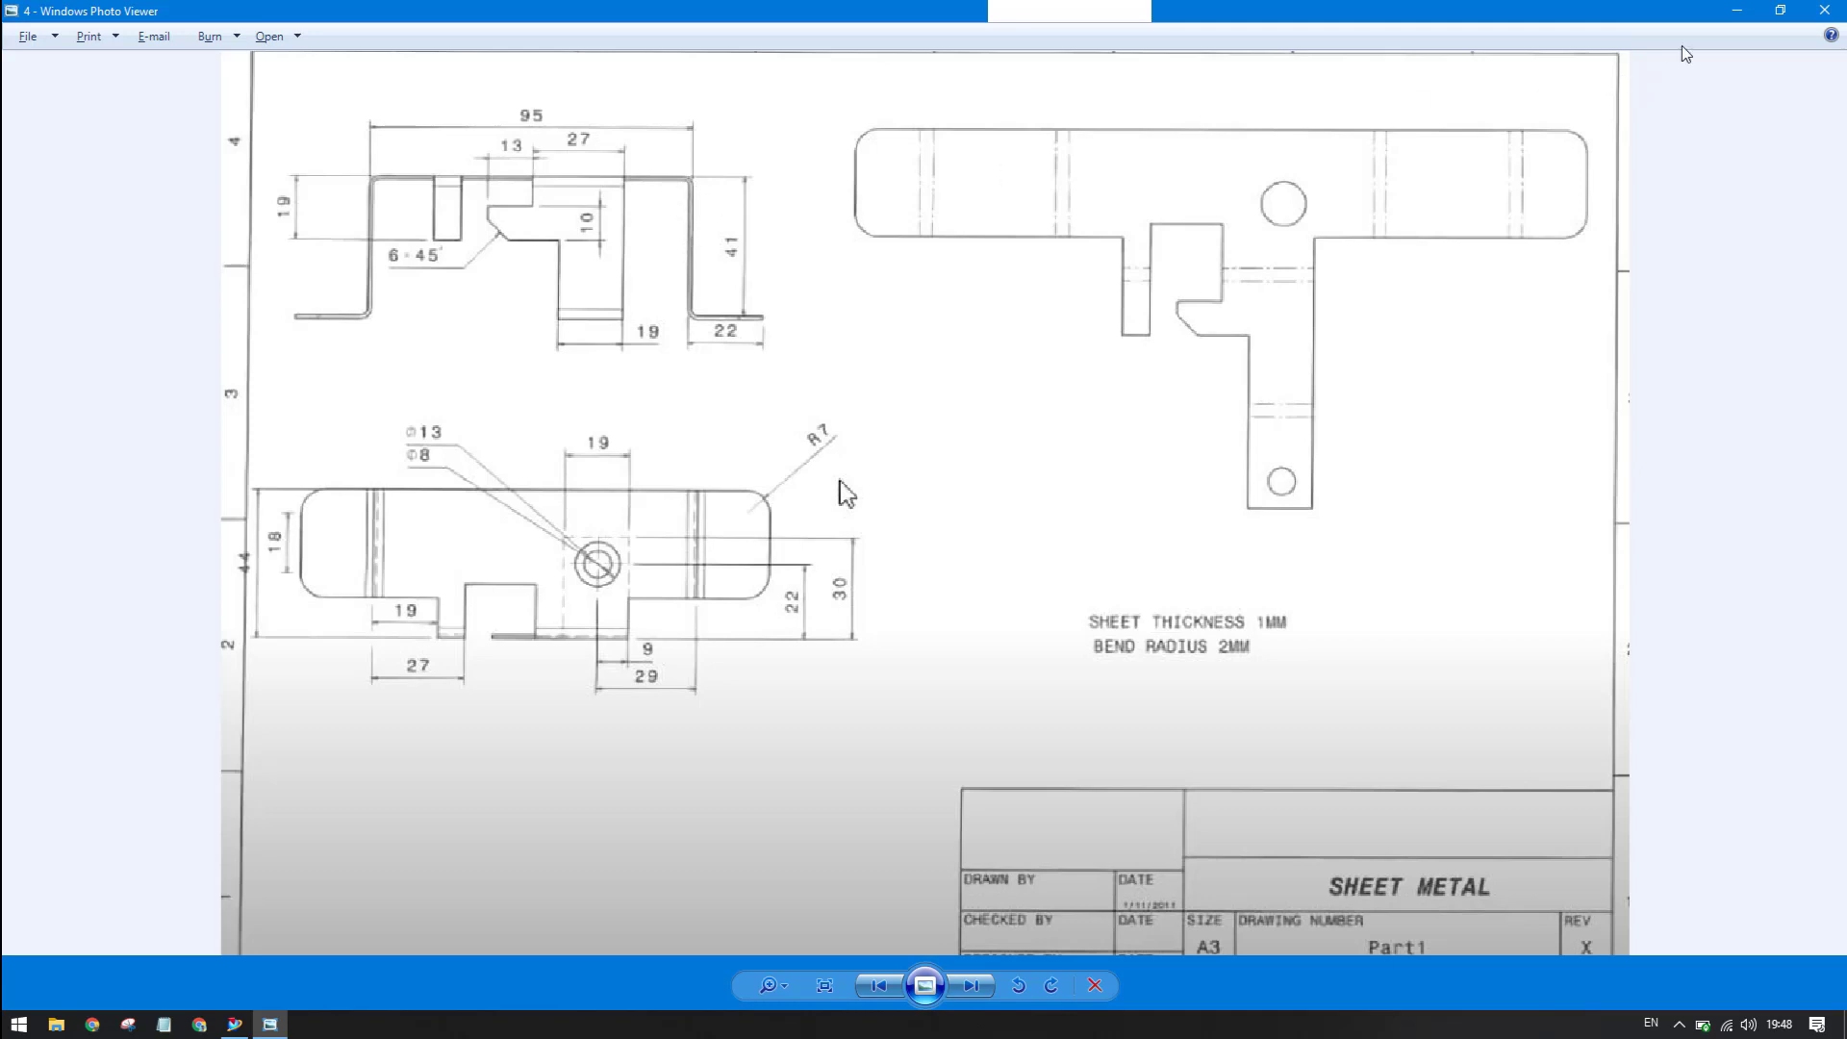
pyautogui.click(1728, 14)
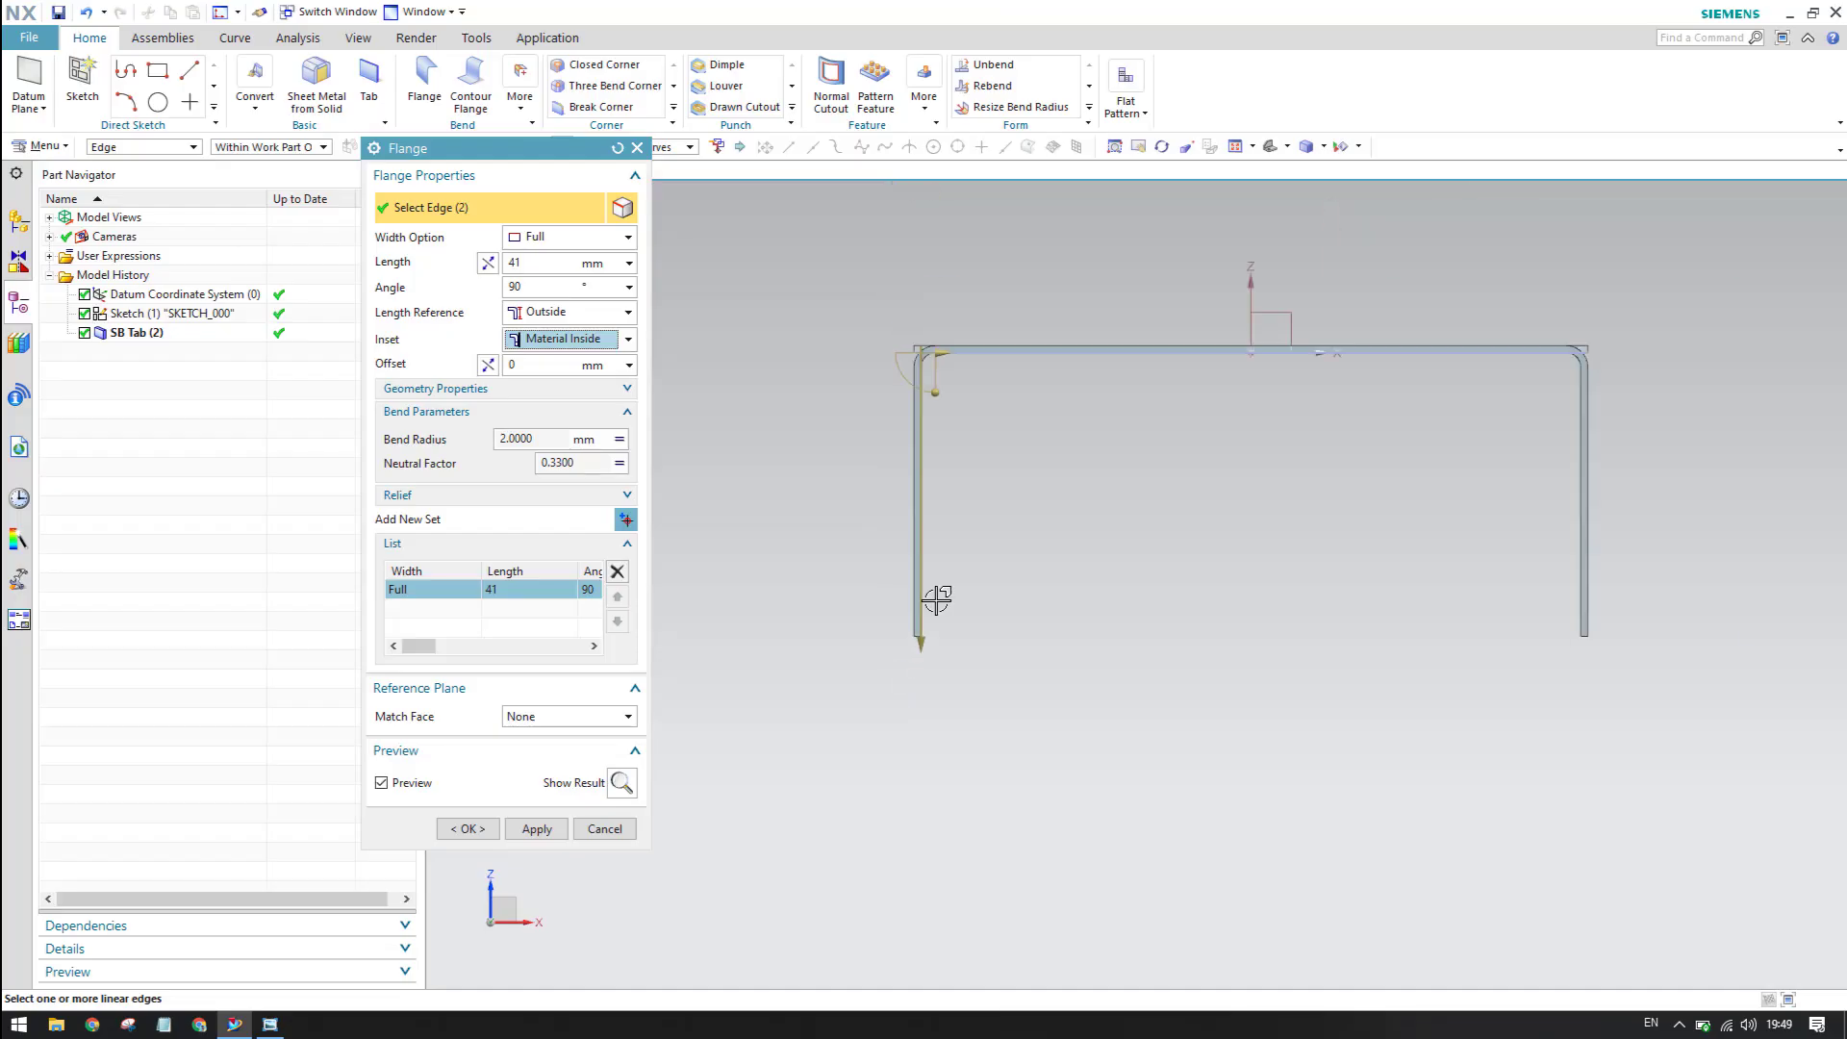
pyautogui.moveTo(941, 593); pyautogui.dragTo(985, 608, button='middle')
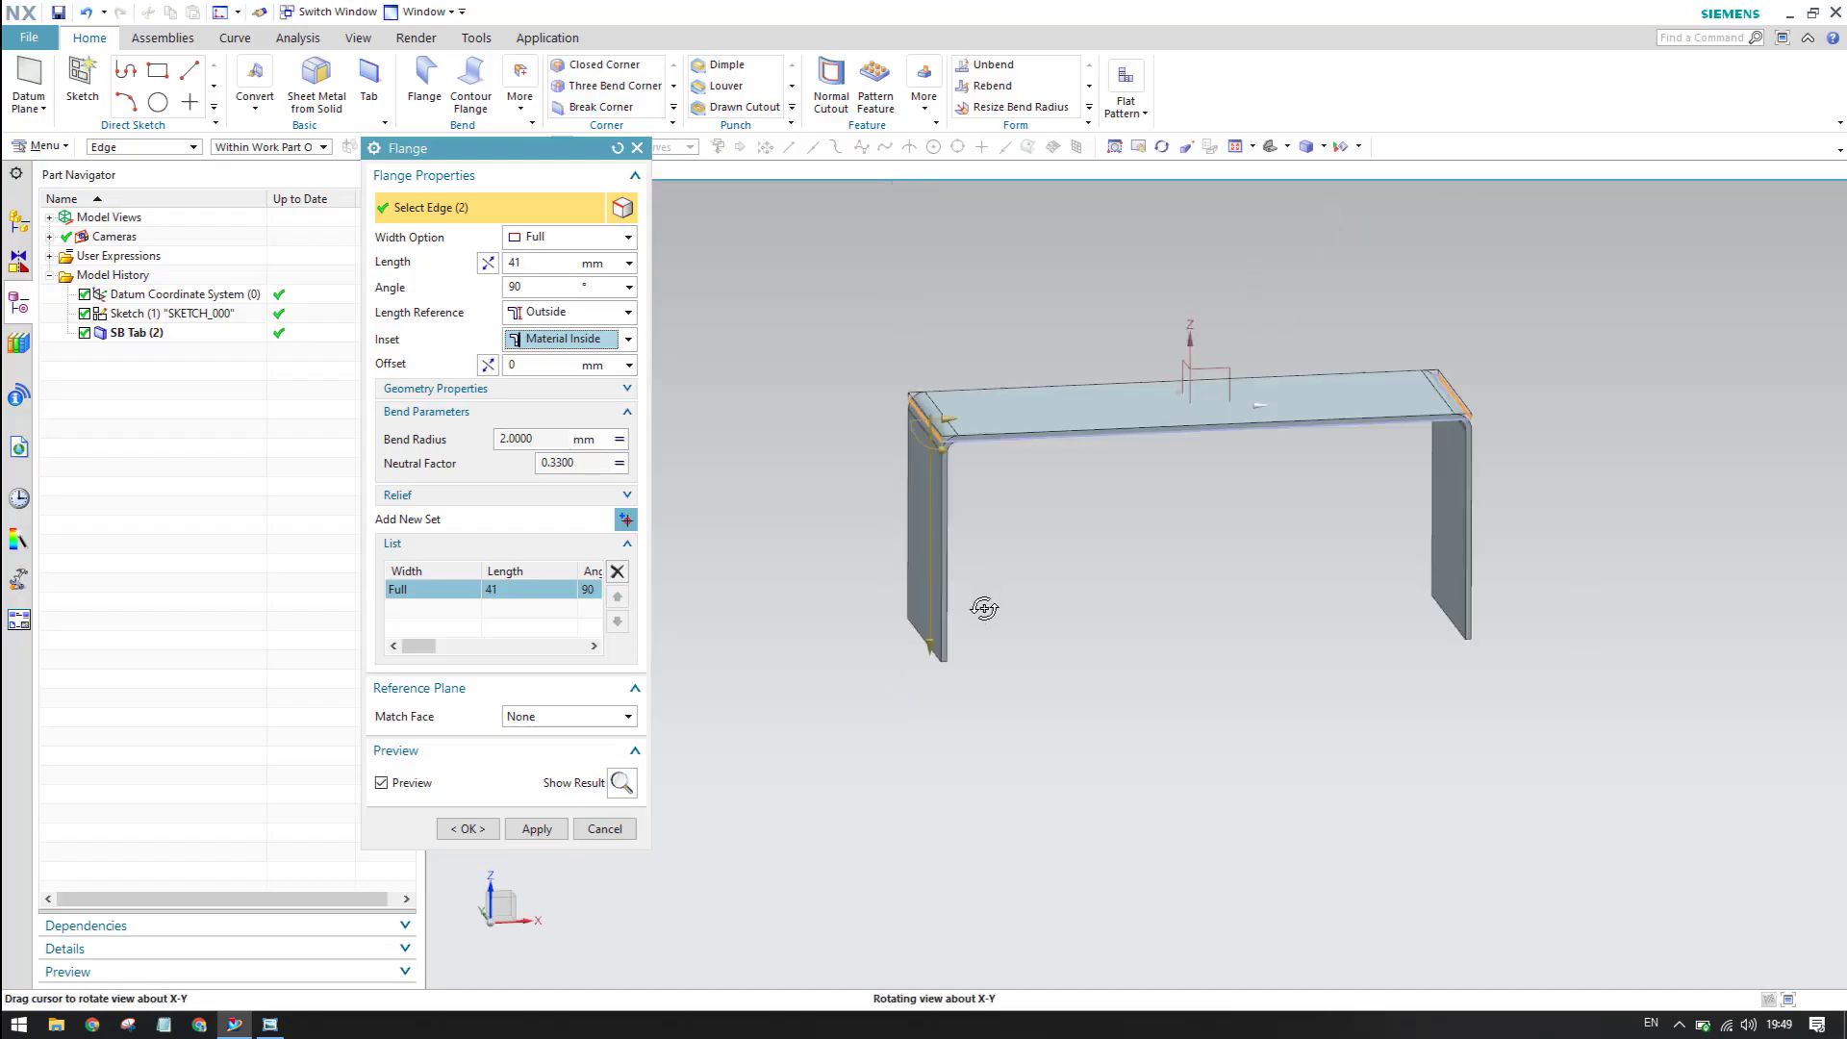
pyautogui.click(471, 831)
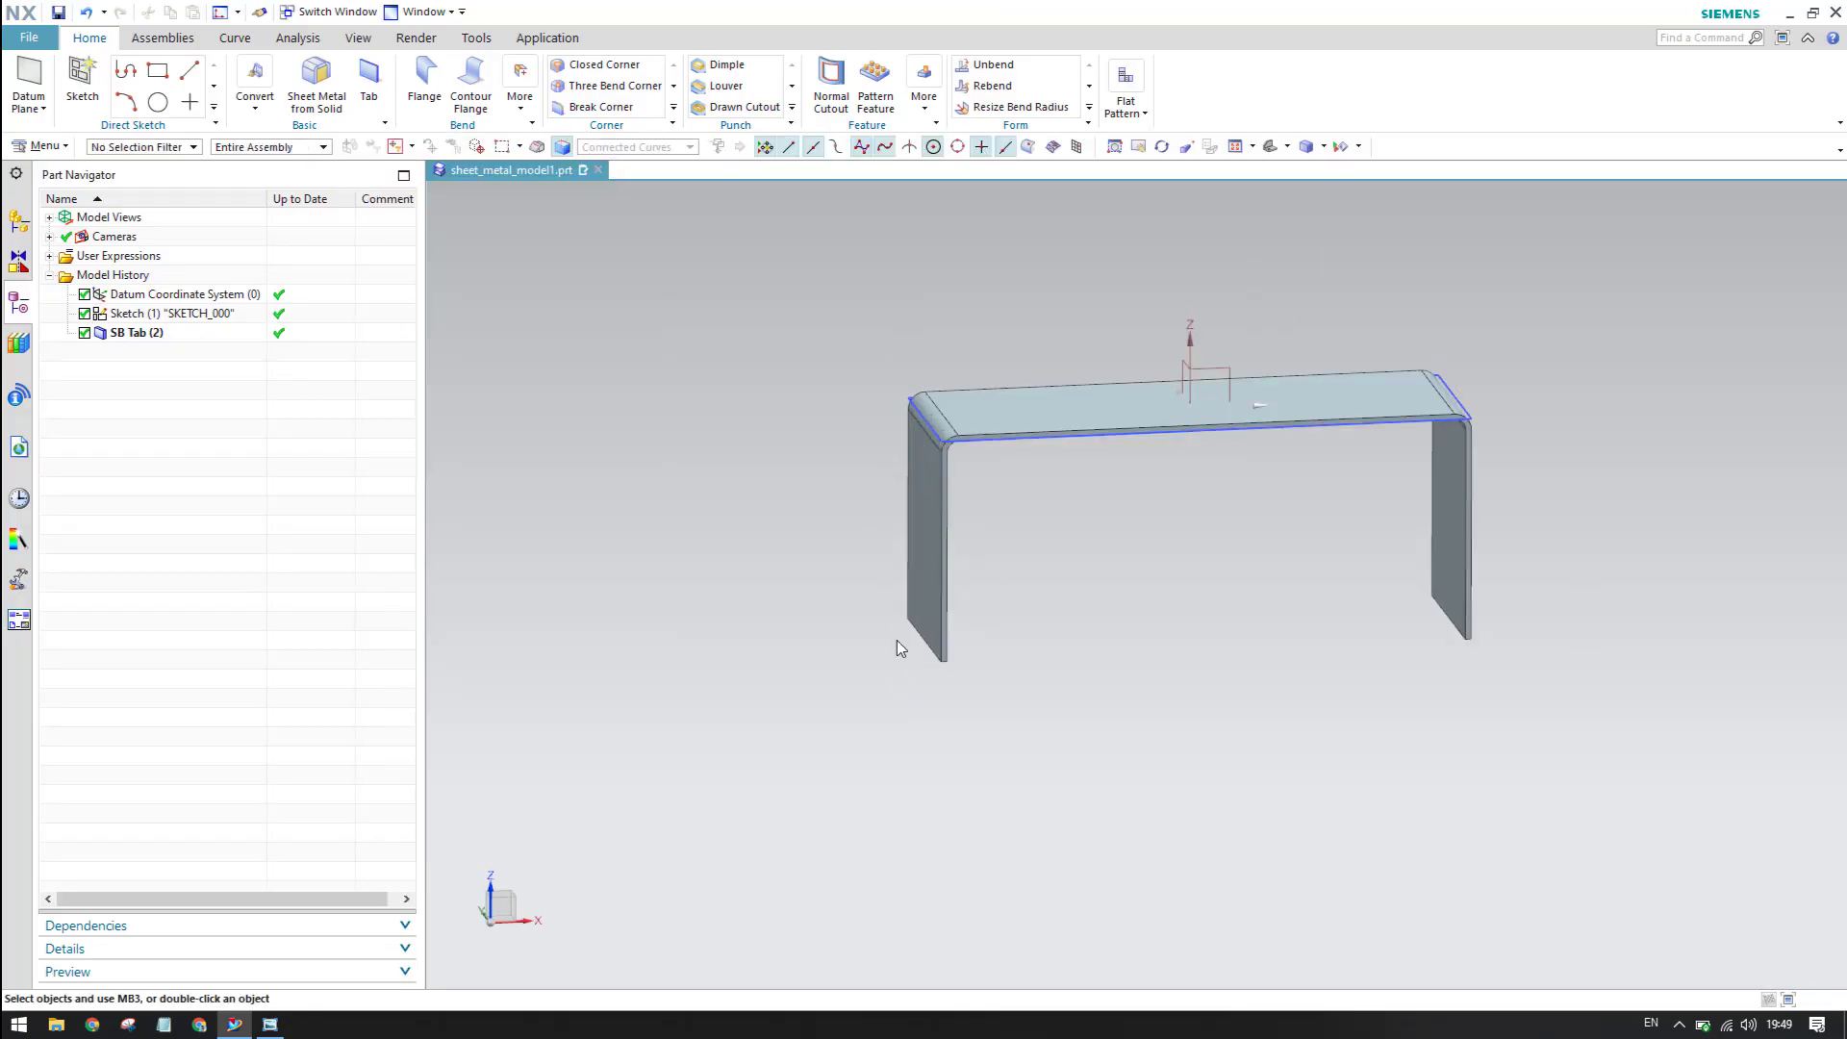
# - Check the drawing and start a new full-width flange, selecting the outer lower edges of both side flanges so the feet point outwards
pyautogui.scroll(2, 897, 638)
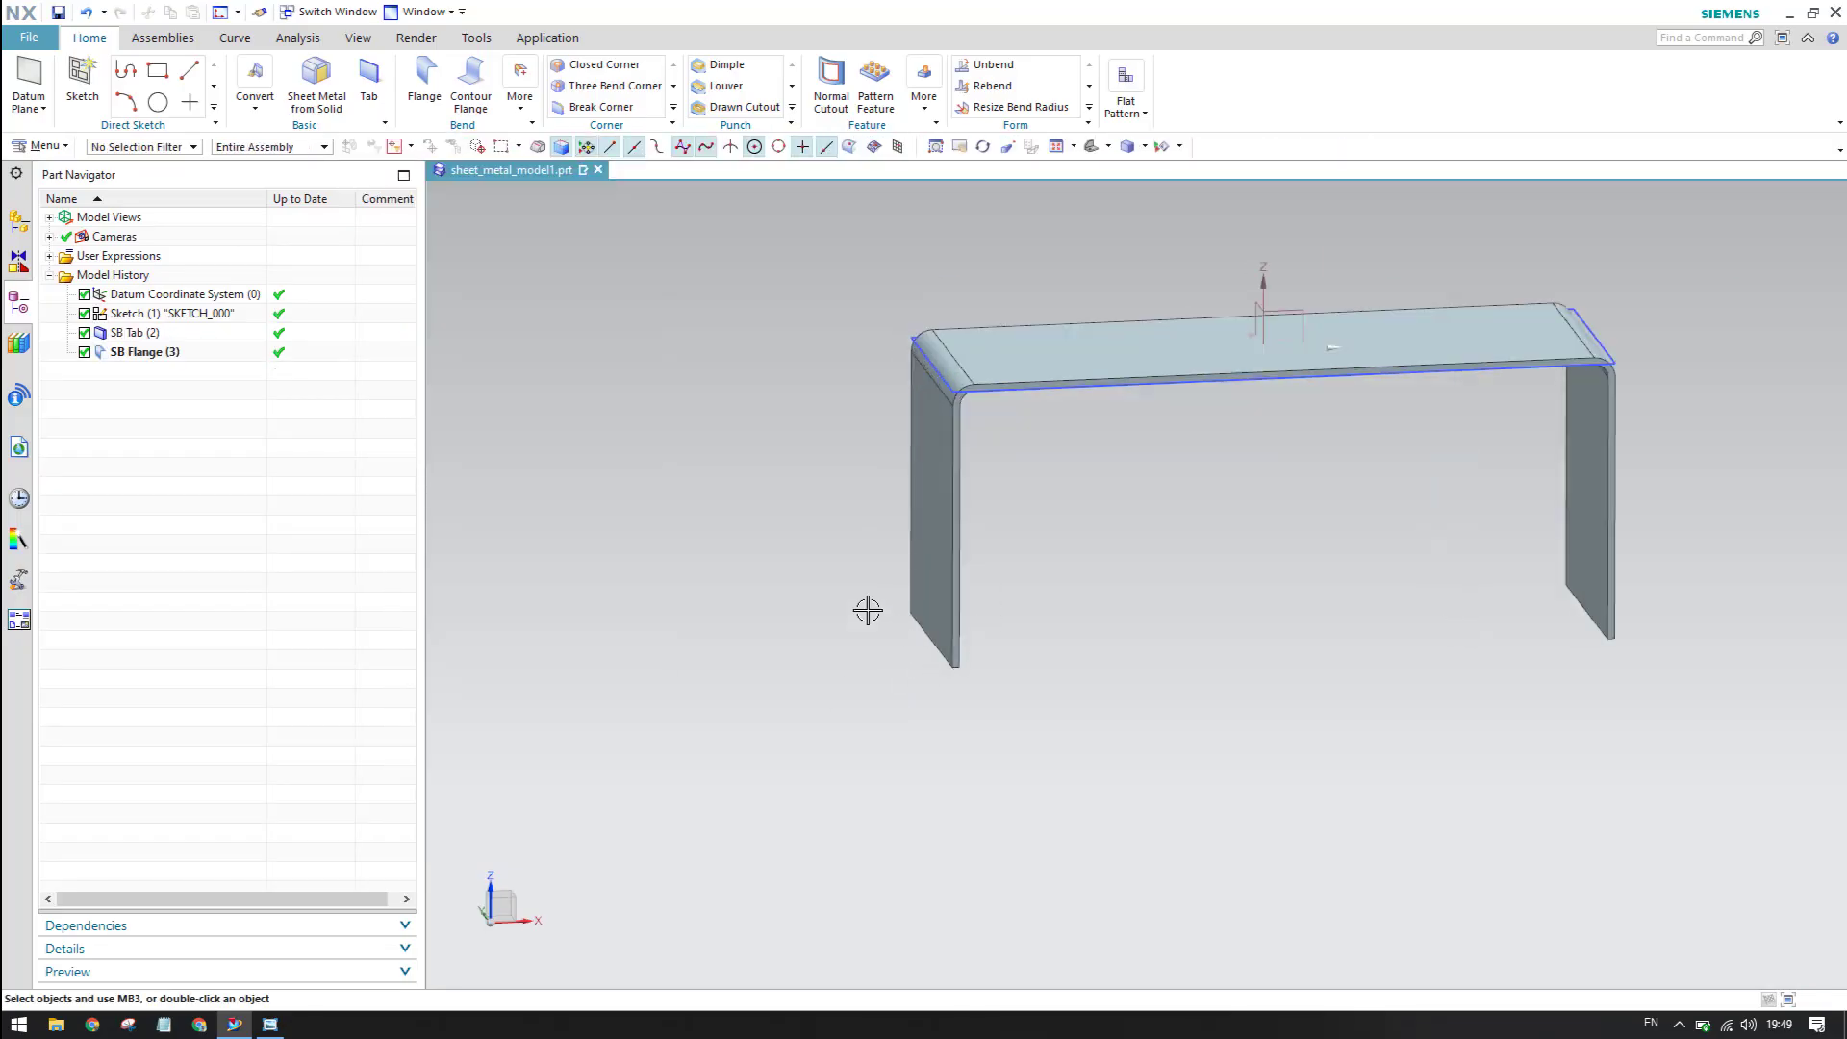
pyautogui.click(424, 88)
pyautogui.click(270, 1023)
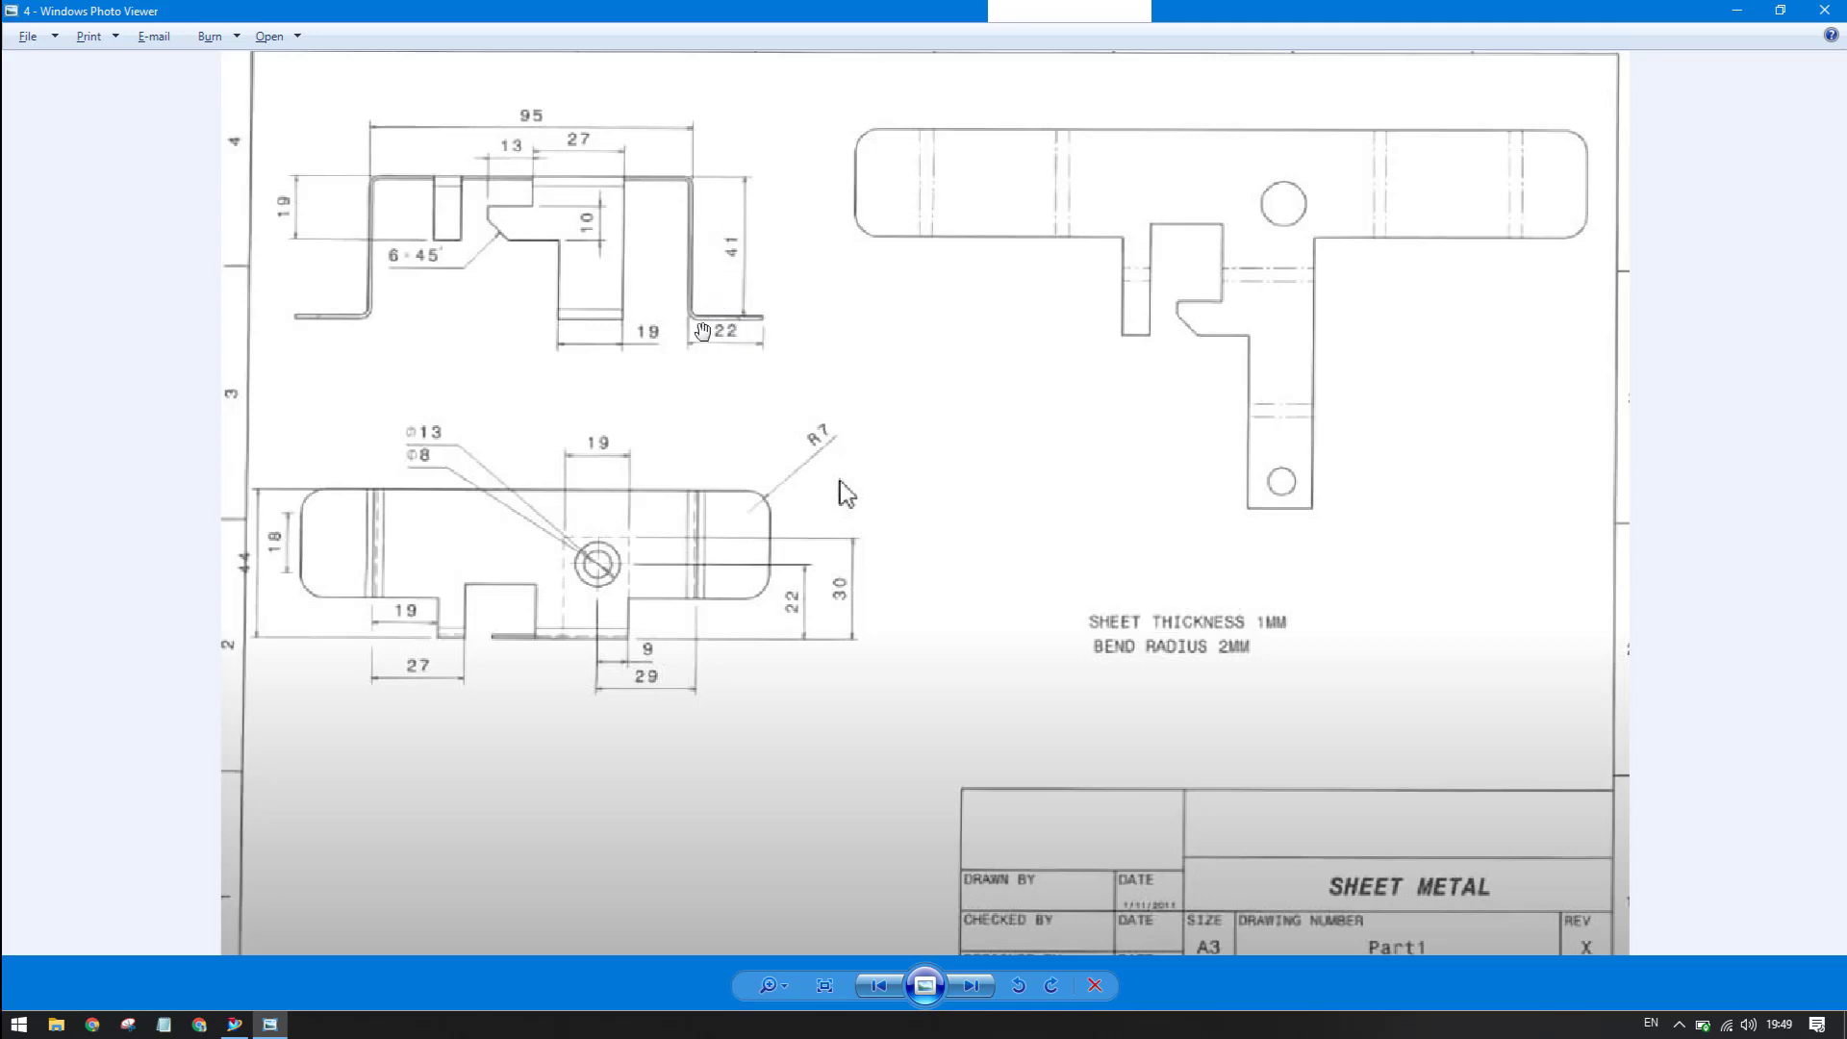
pyautogui.click(1743, 14)
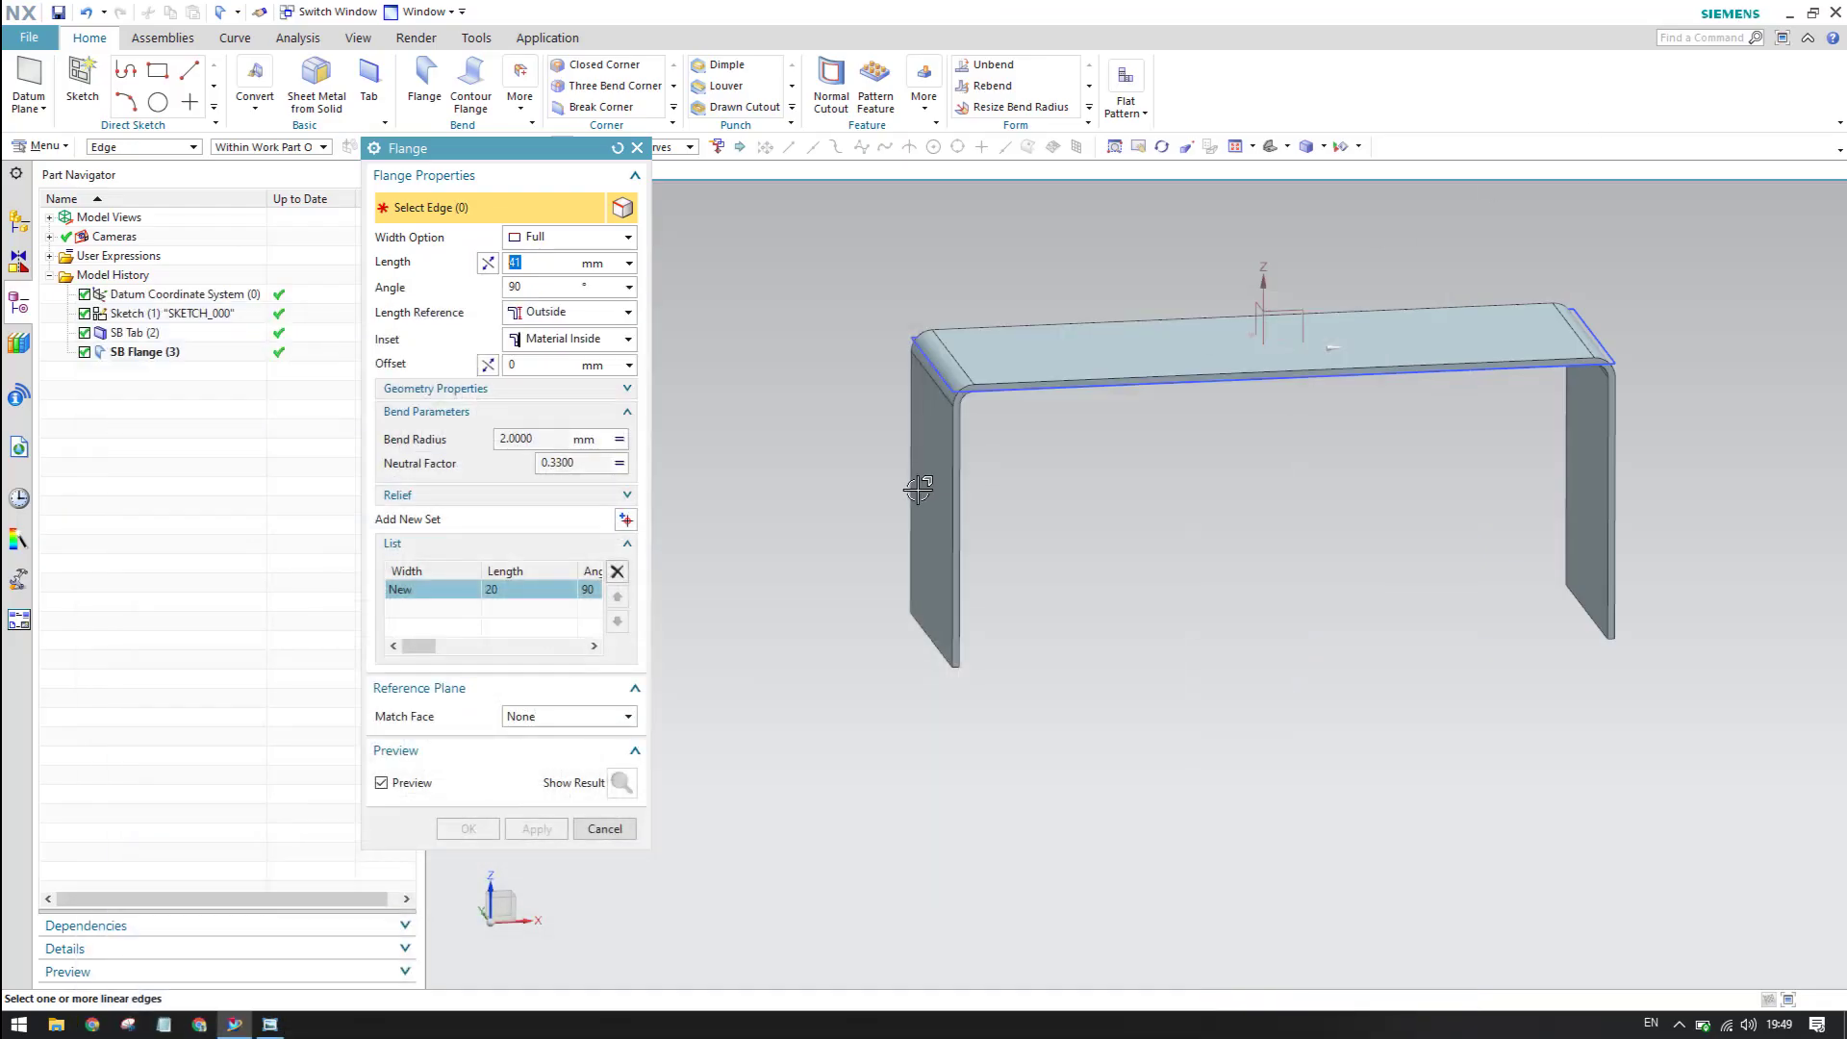
pyautogui.scroll(5, 898, 647)
pyautogui.click(949, 619)
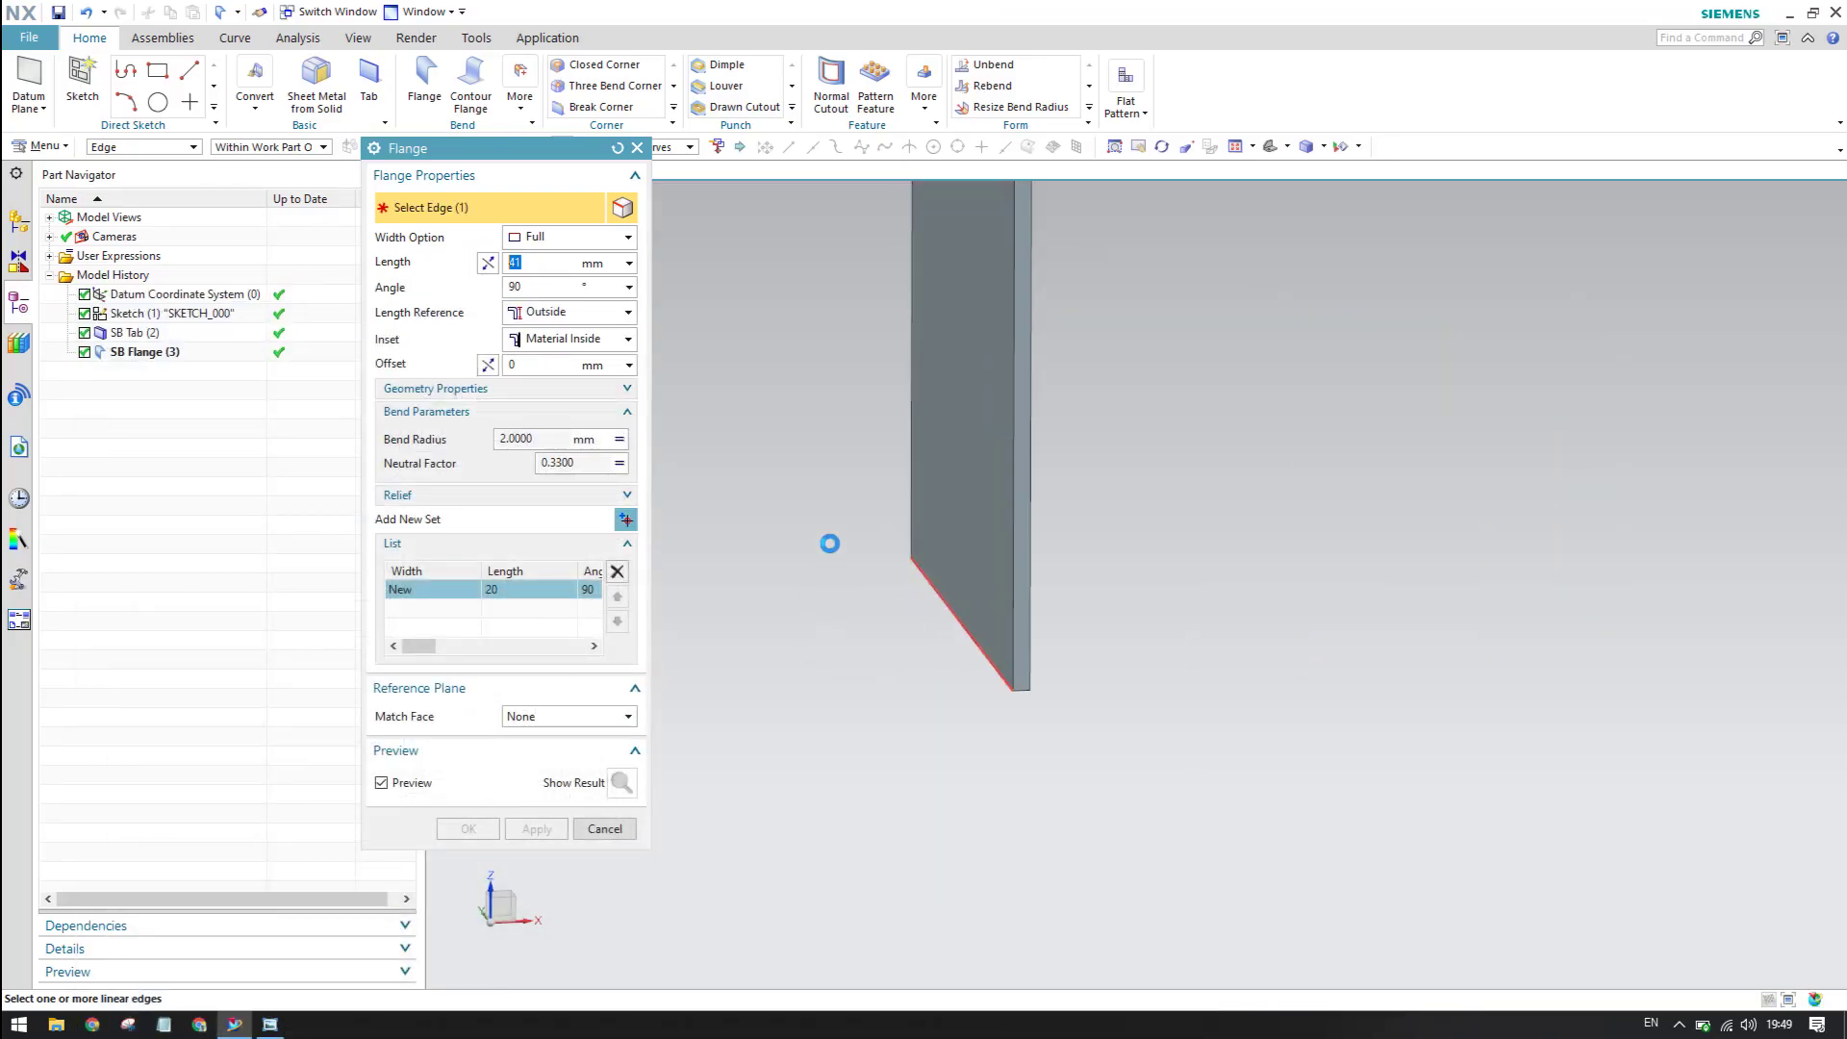
pyautogui.scroll(-5, 829, 539)
pyautogui.scroll(6, 899, 627)
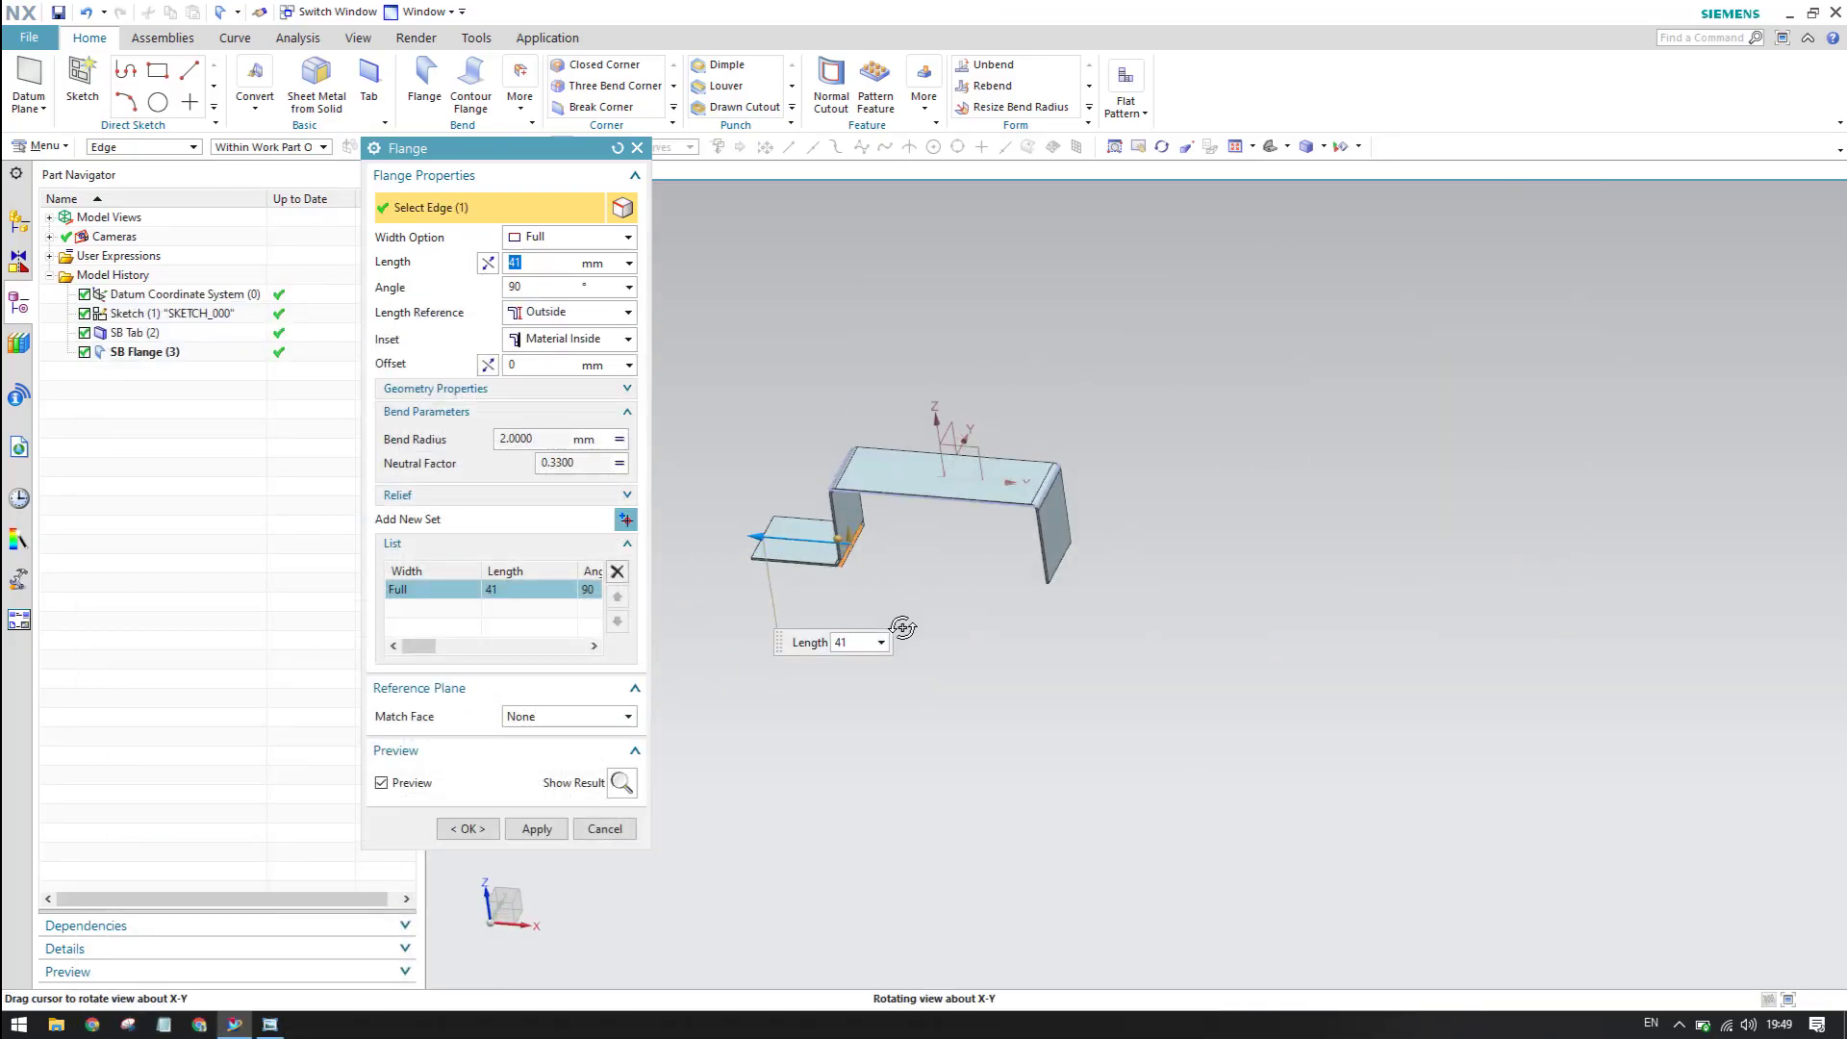
pyautogui.click(1120, 603)
pyautogui.scroll(-6, 1337, 567)
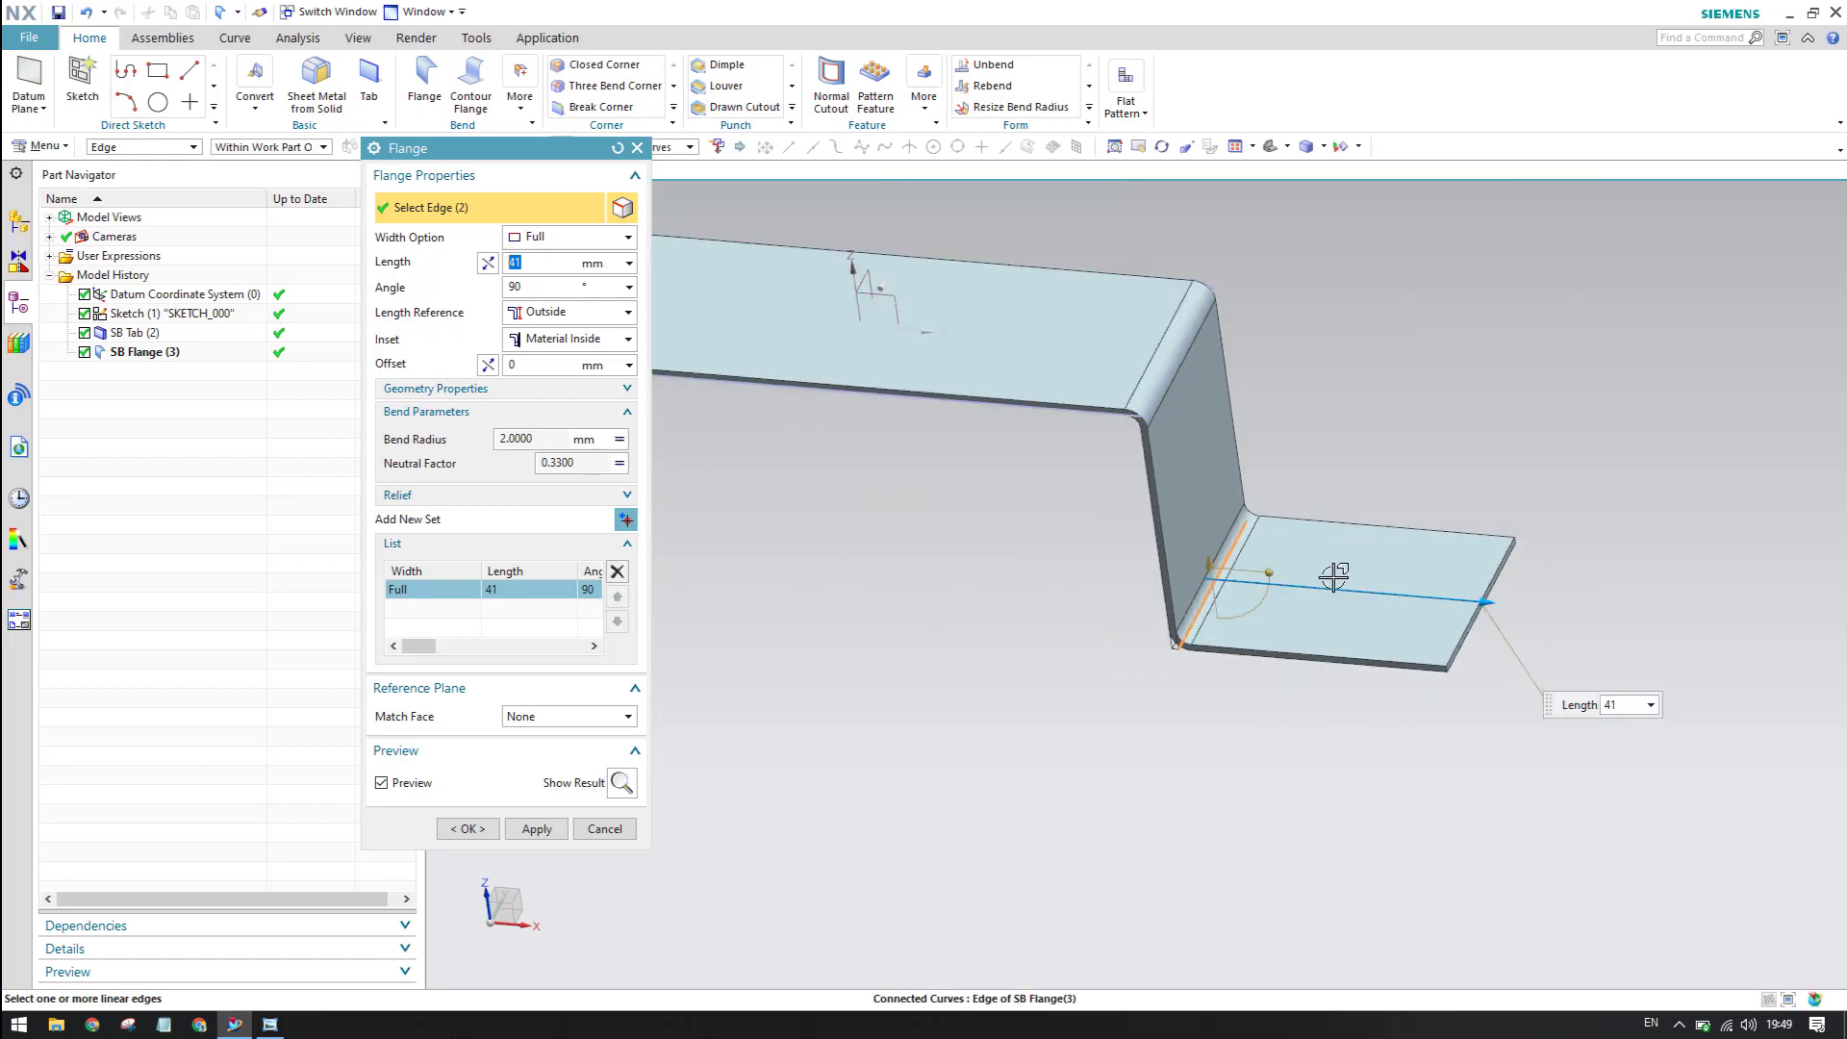
# - Examine the foot flange's bend in the front view and set the inset to Material Outside
pyautogui.scroll(6, 1328, 561)
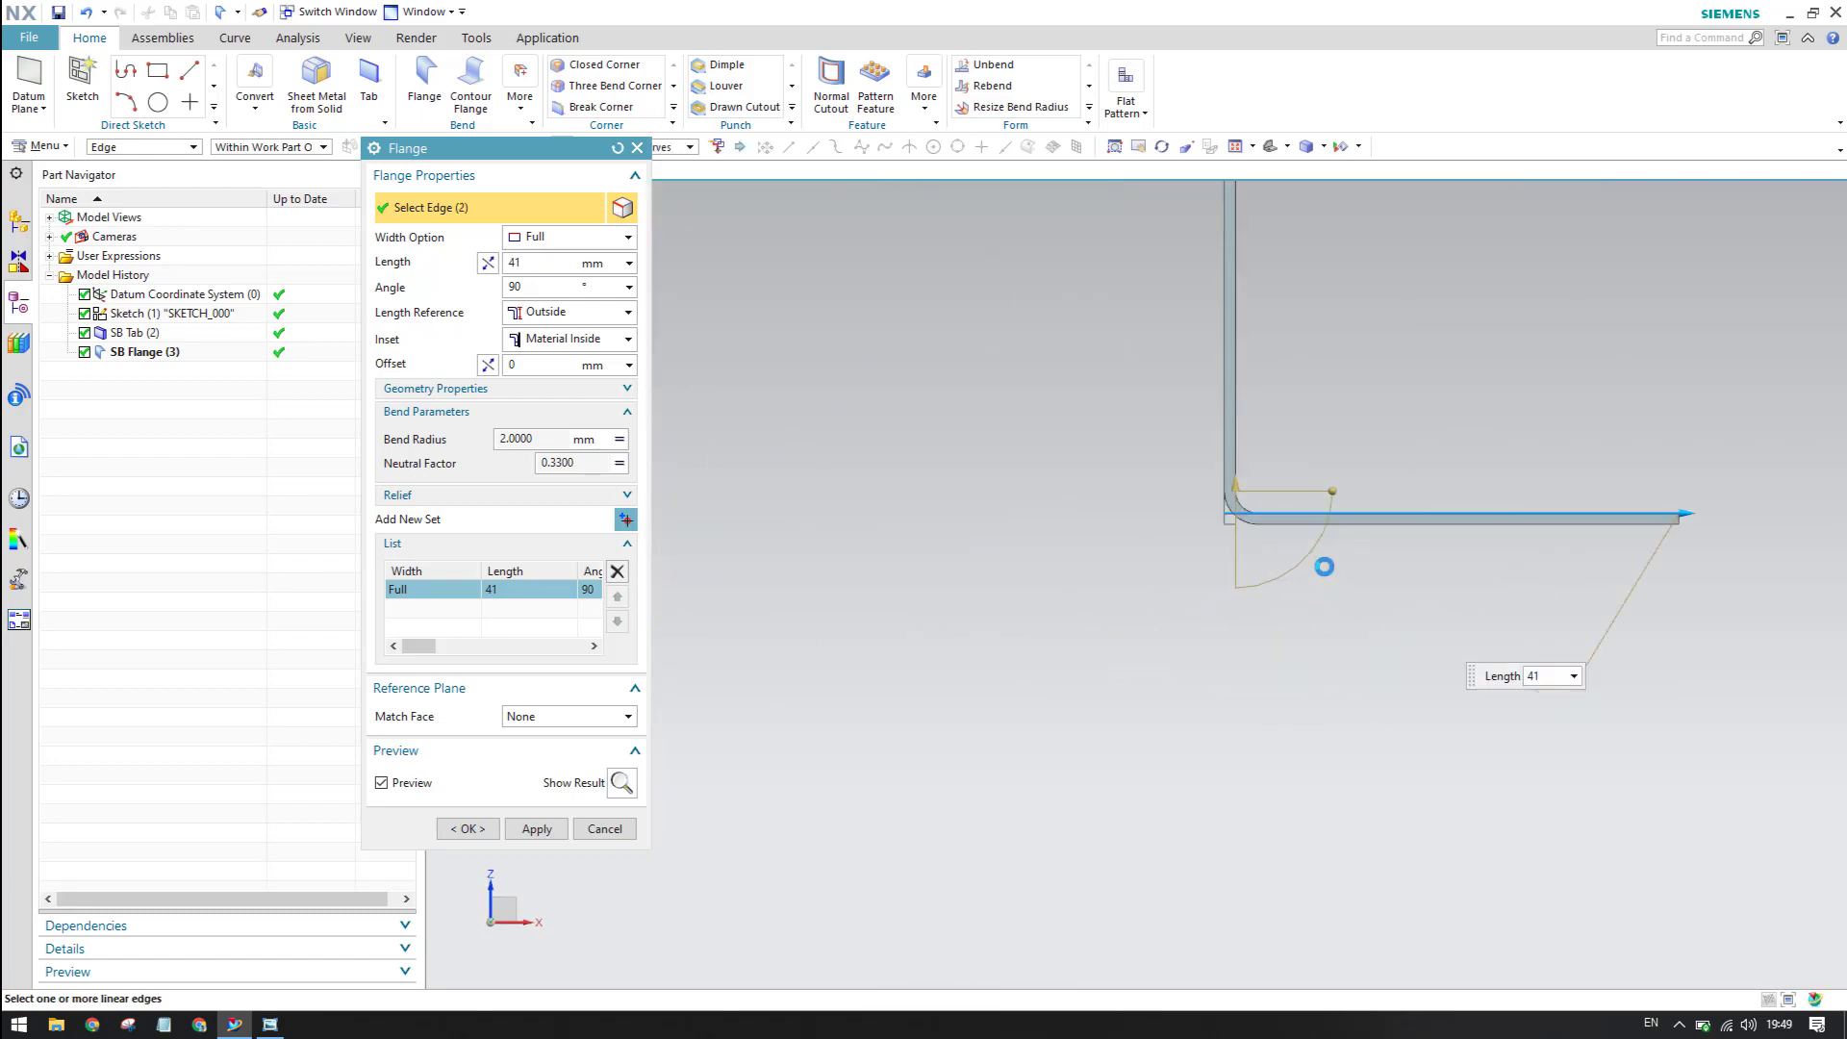
pyautogui.scroll(2, 1035, 497)
pyautogui.scroll(2, 1035, 497)
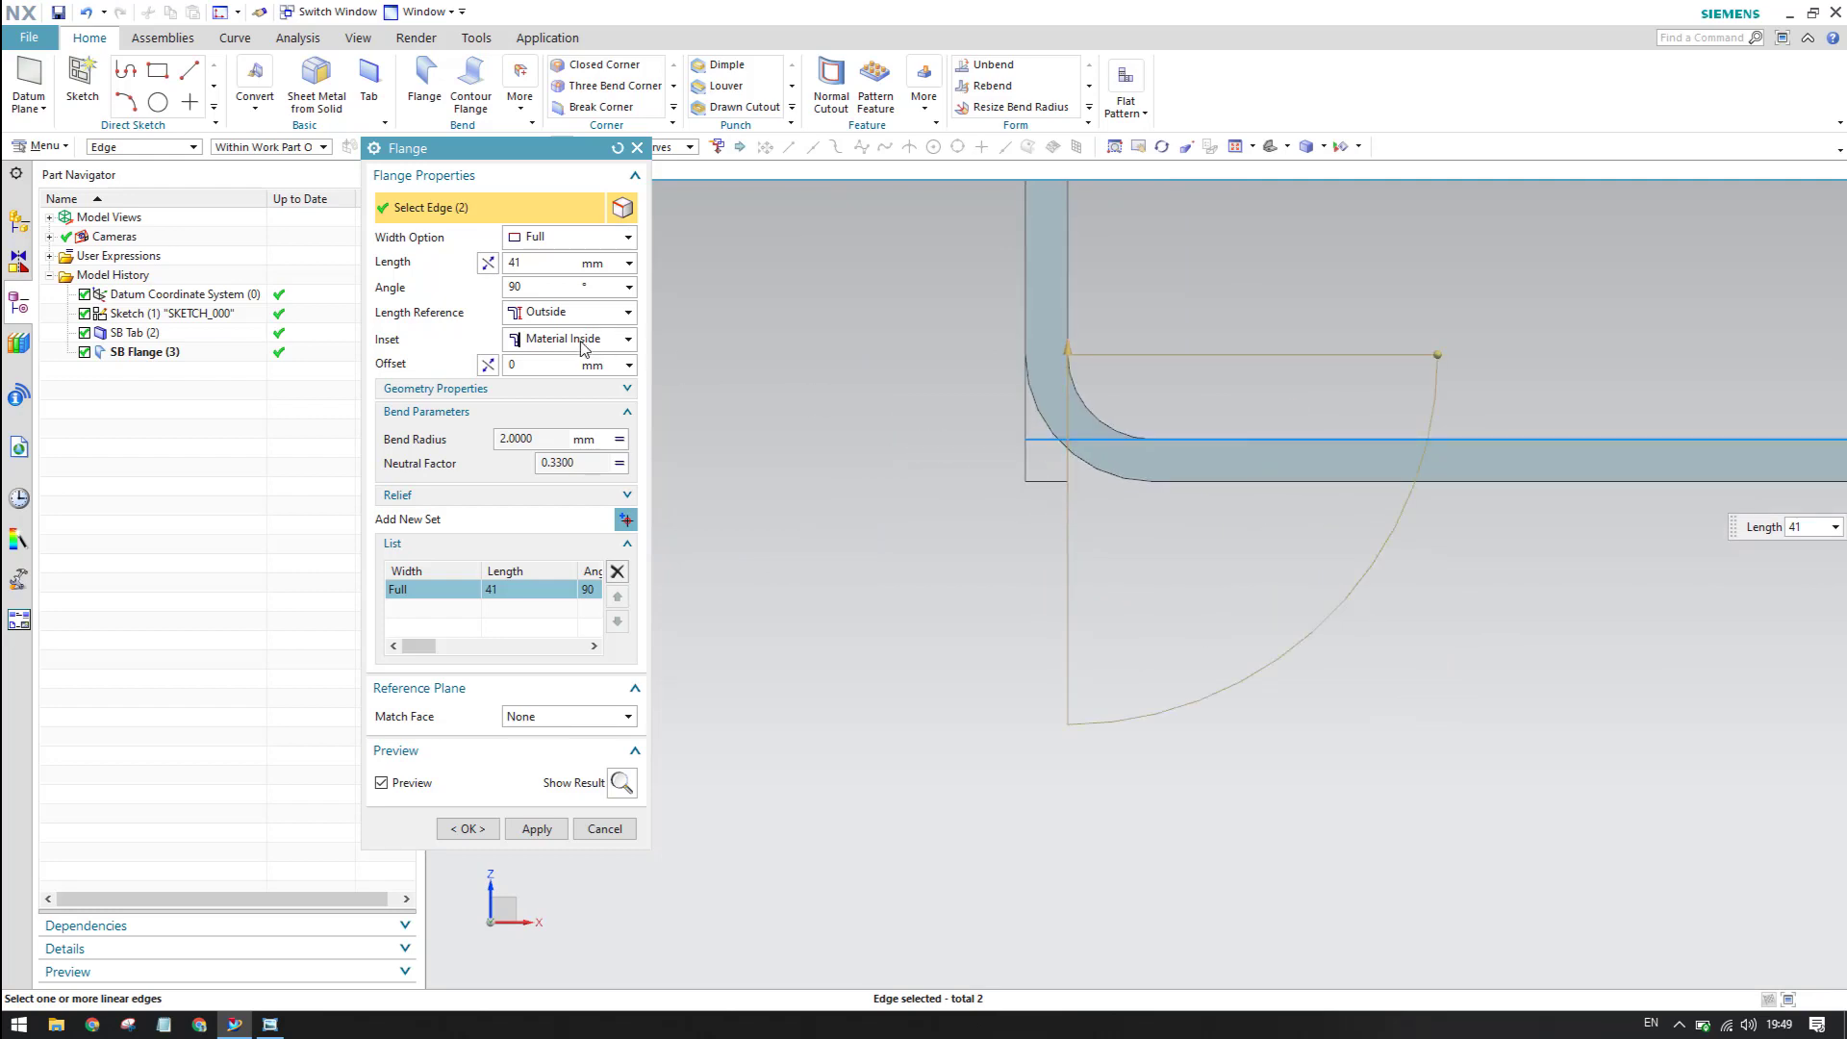
pyautogui.click(568, 338)
pyautogui.click(563, 379)
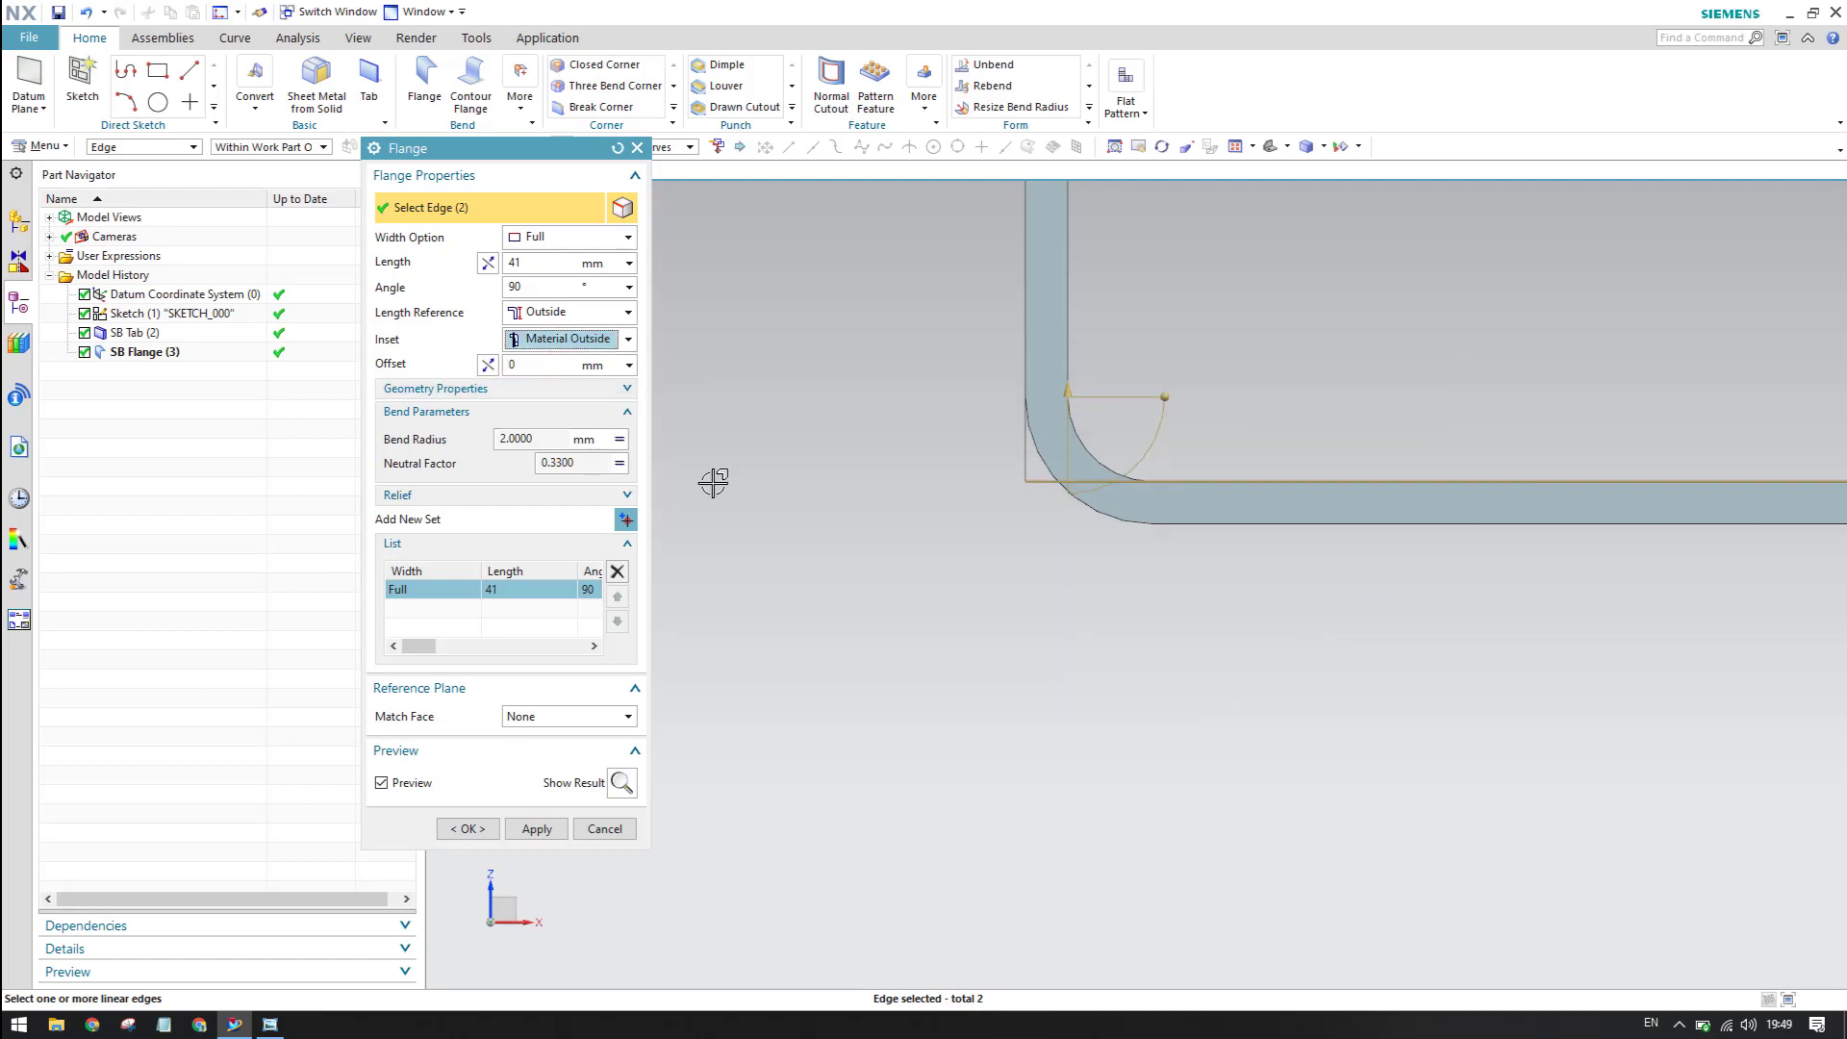
pyautogui.scroll(-2, 958, 488)
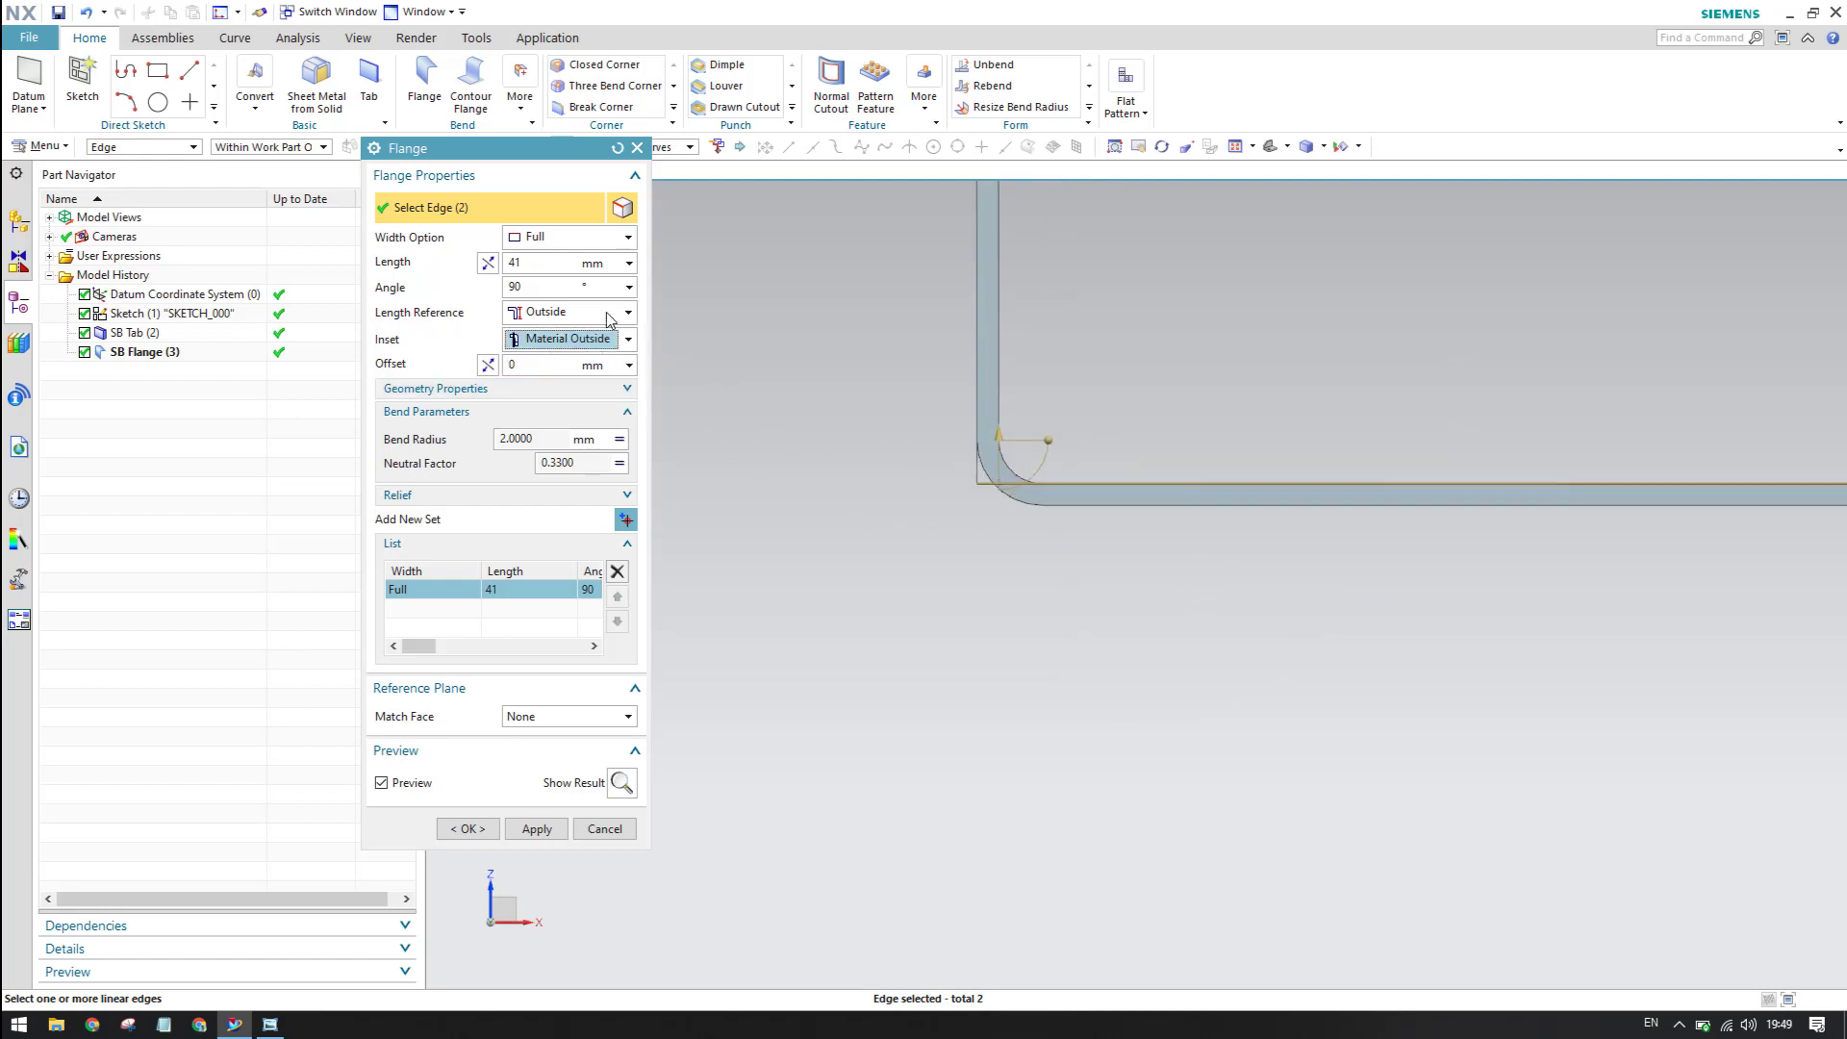
pyautogui.scroll(-1, 886, 479)
pyautogui.scroll(1, 936, 483)
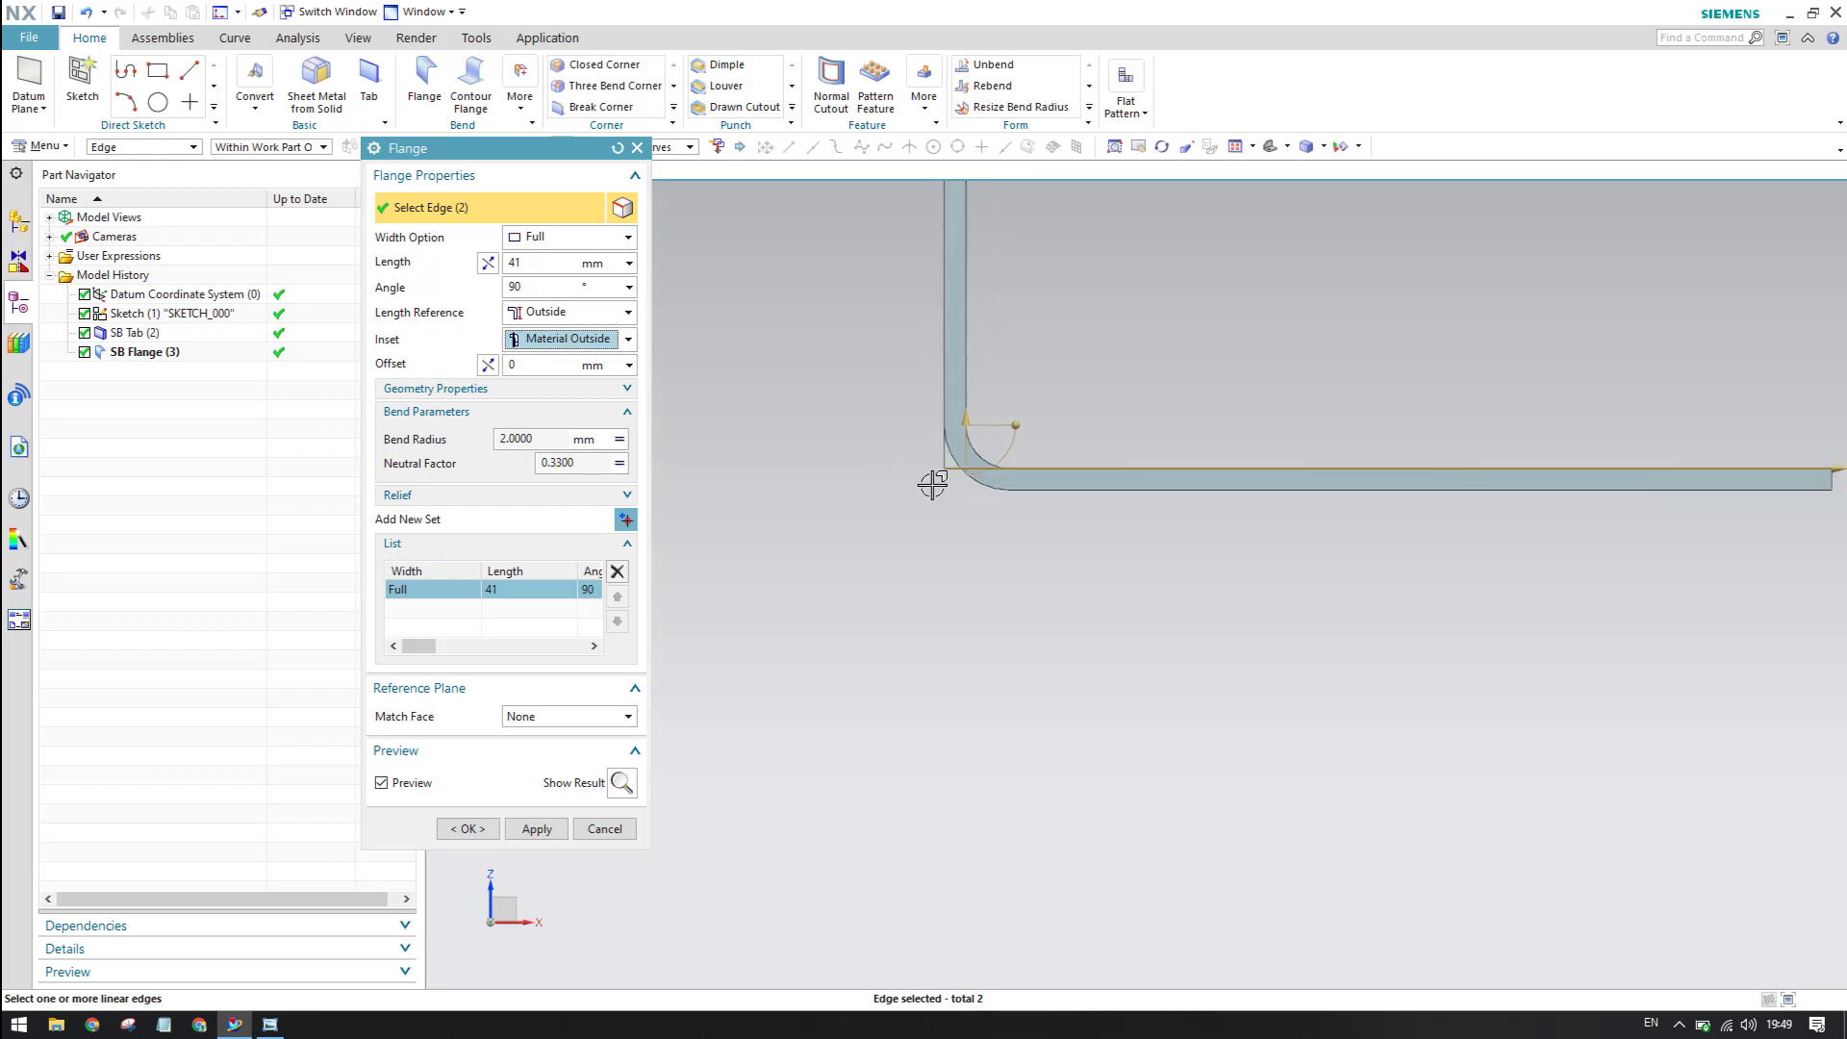
# - Check the foot flanges against the drawing, keep the Outside length reference, and create both feet 41 mm long
pyautogui.click(269, 1023)
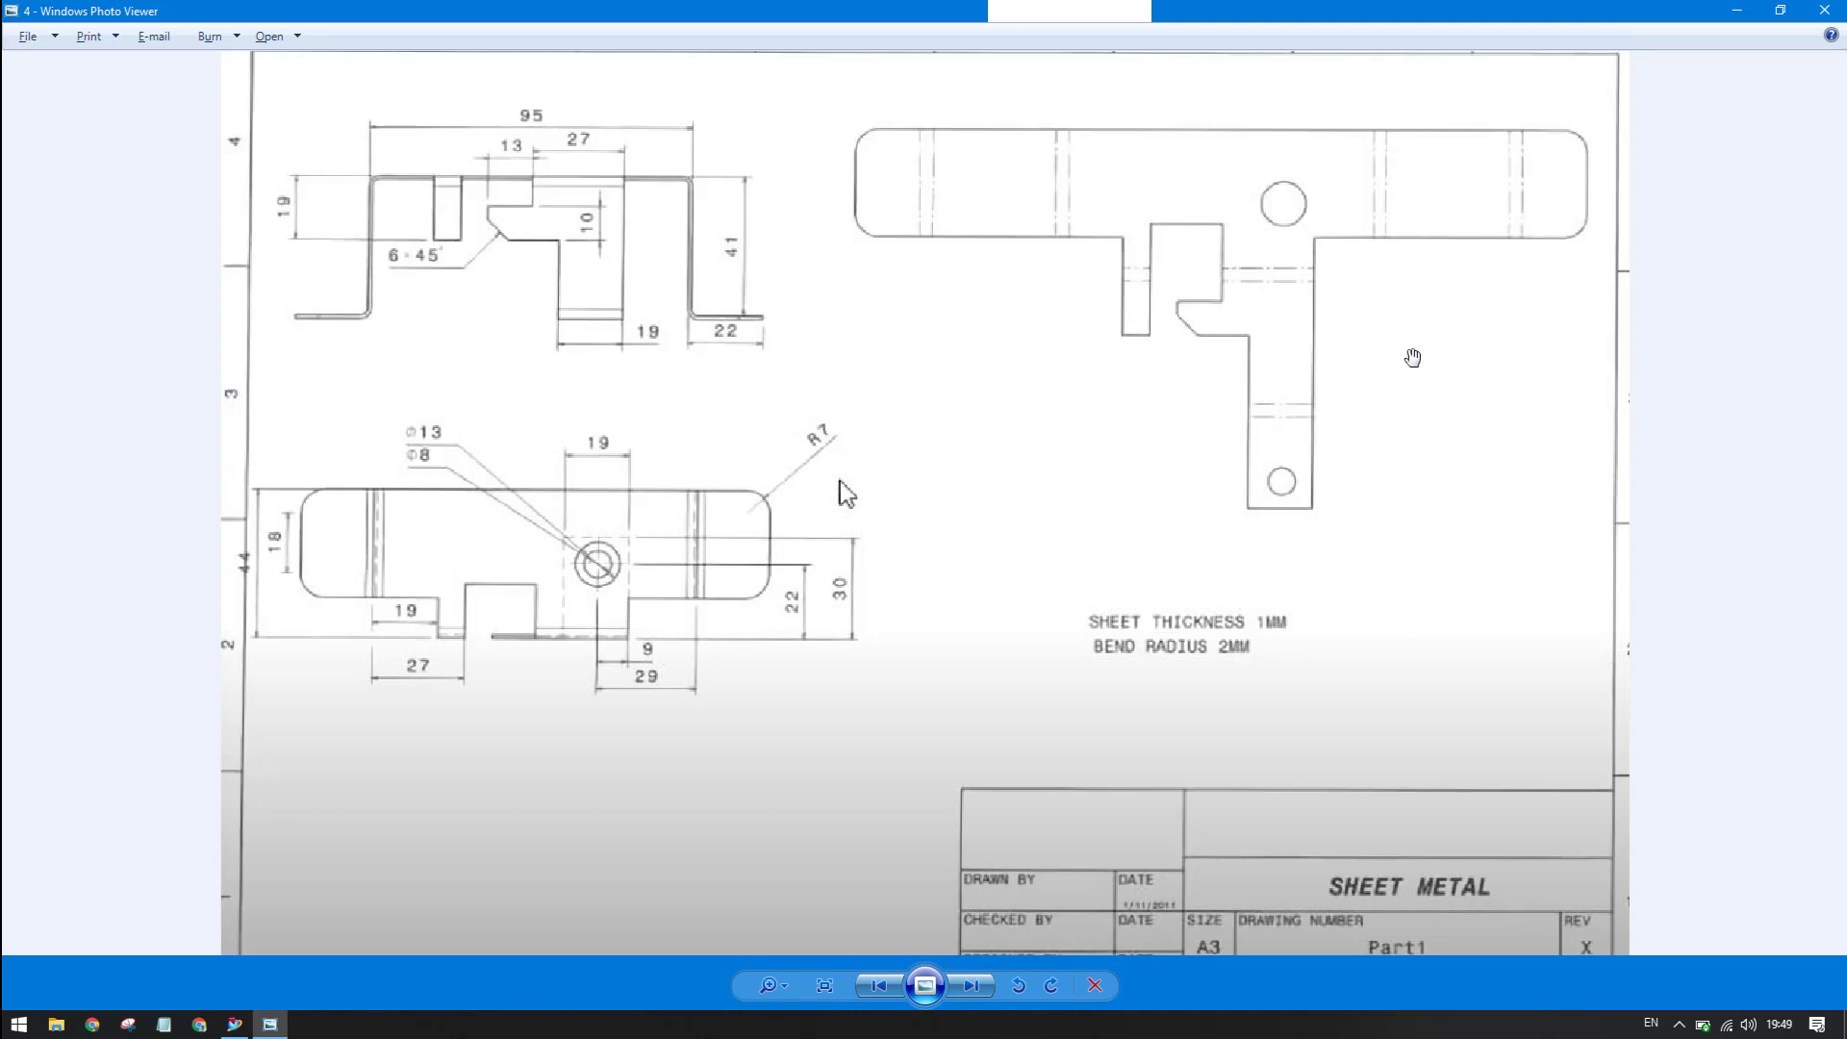
pyautogui.click(1744, 13)
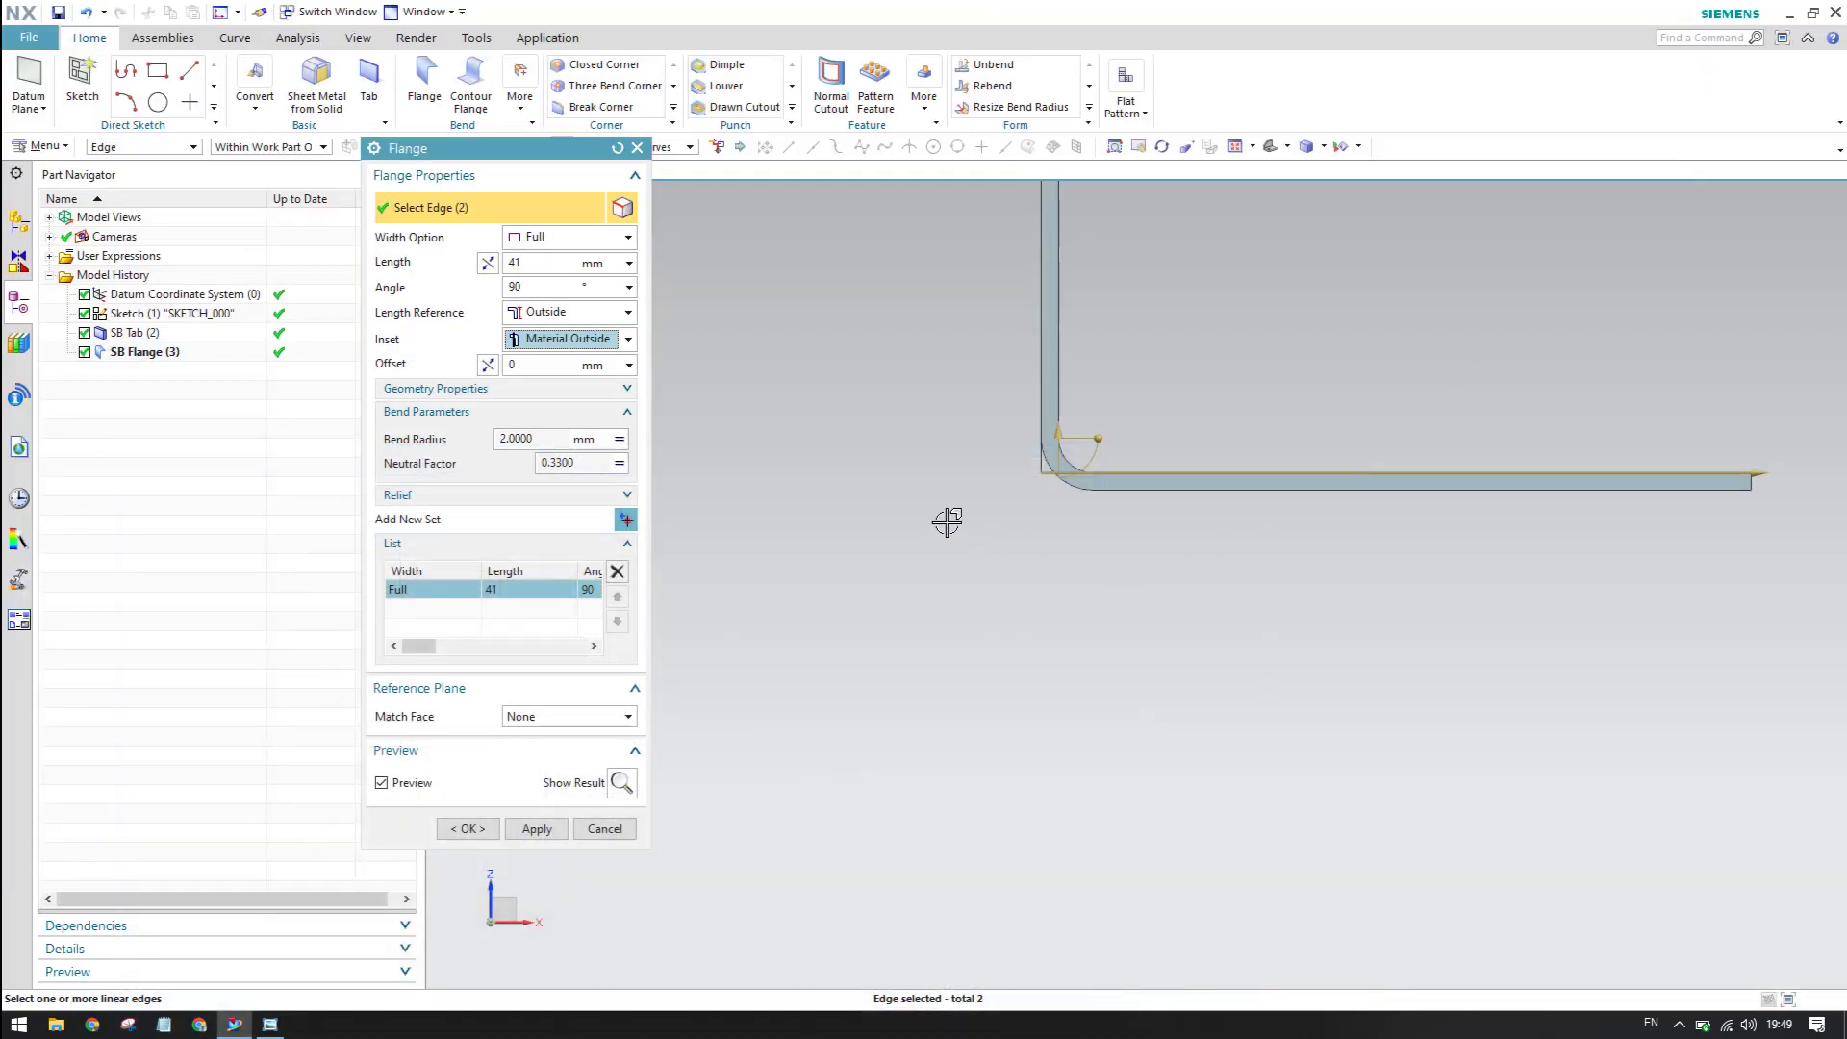
pyautogui.click(577, 311)
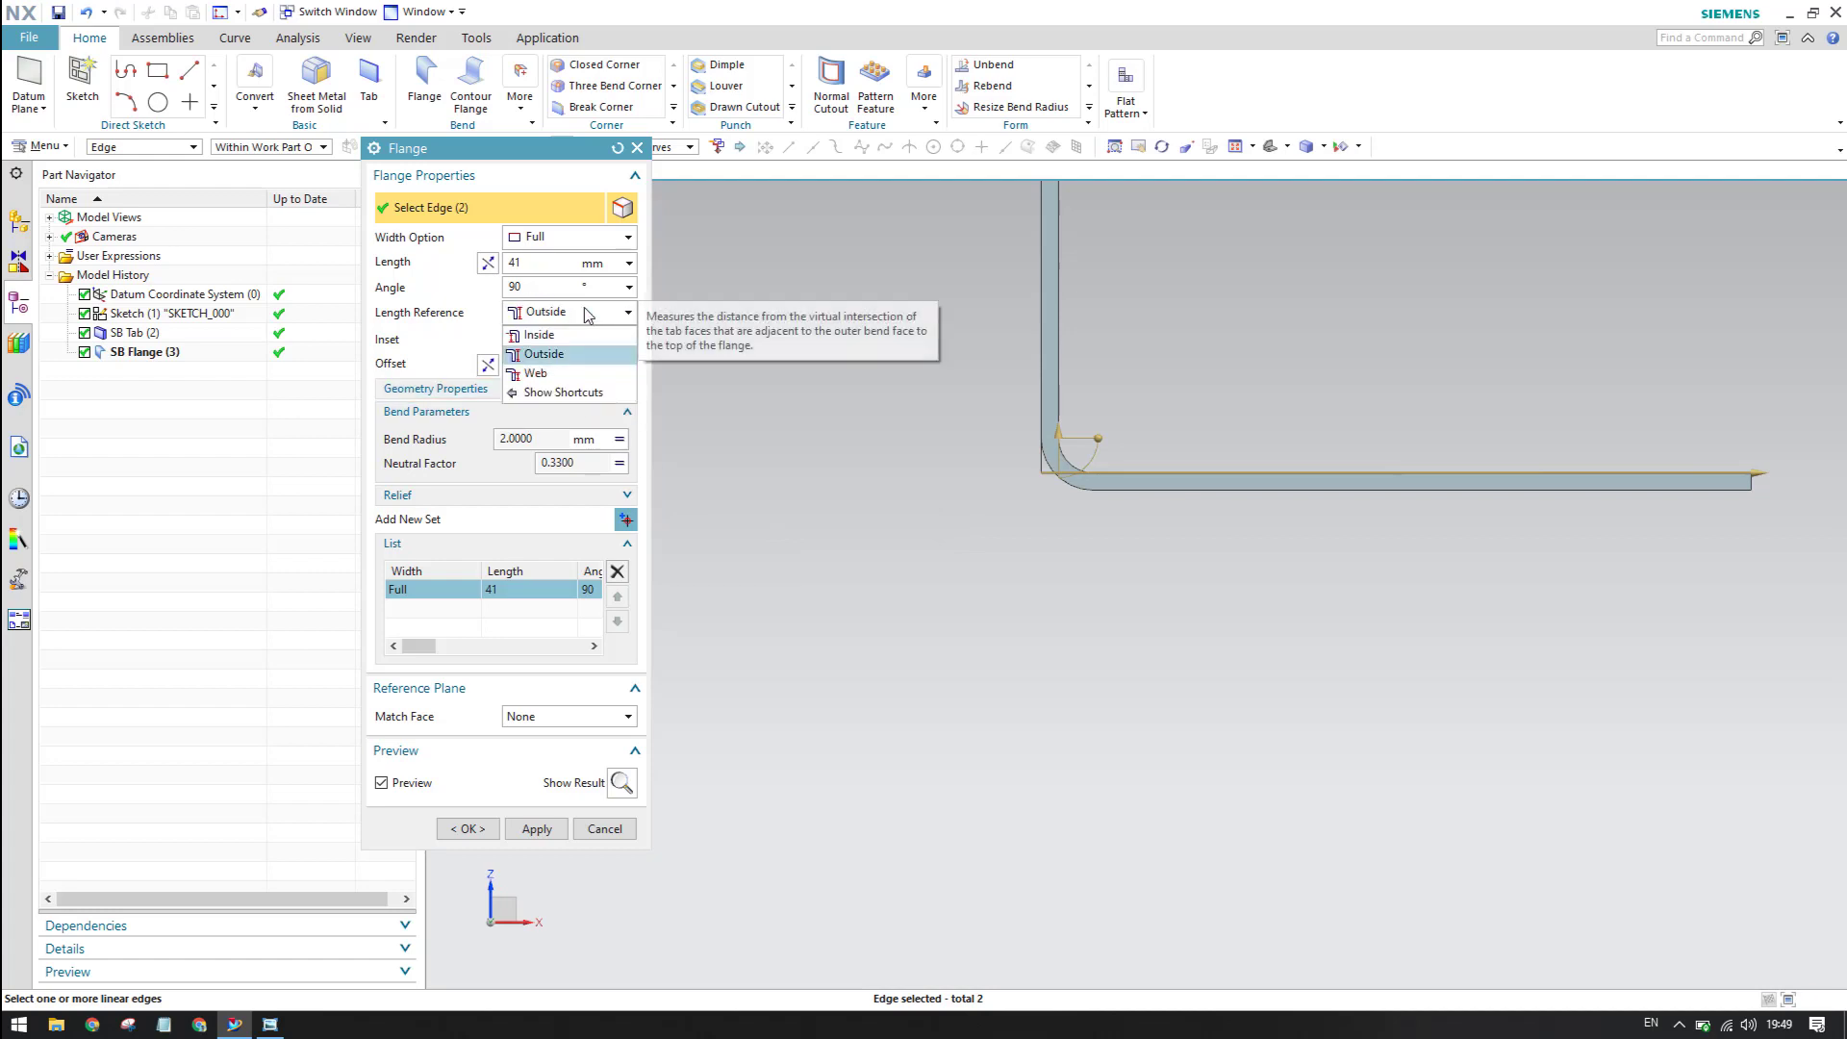
pyautogui.click(573, 330)
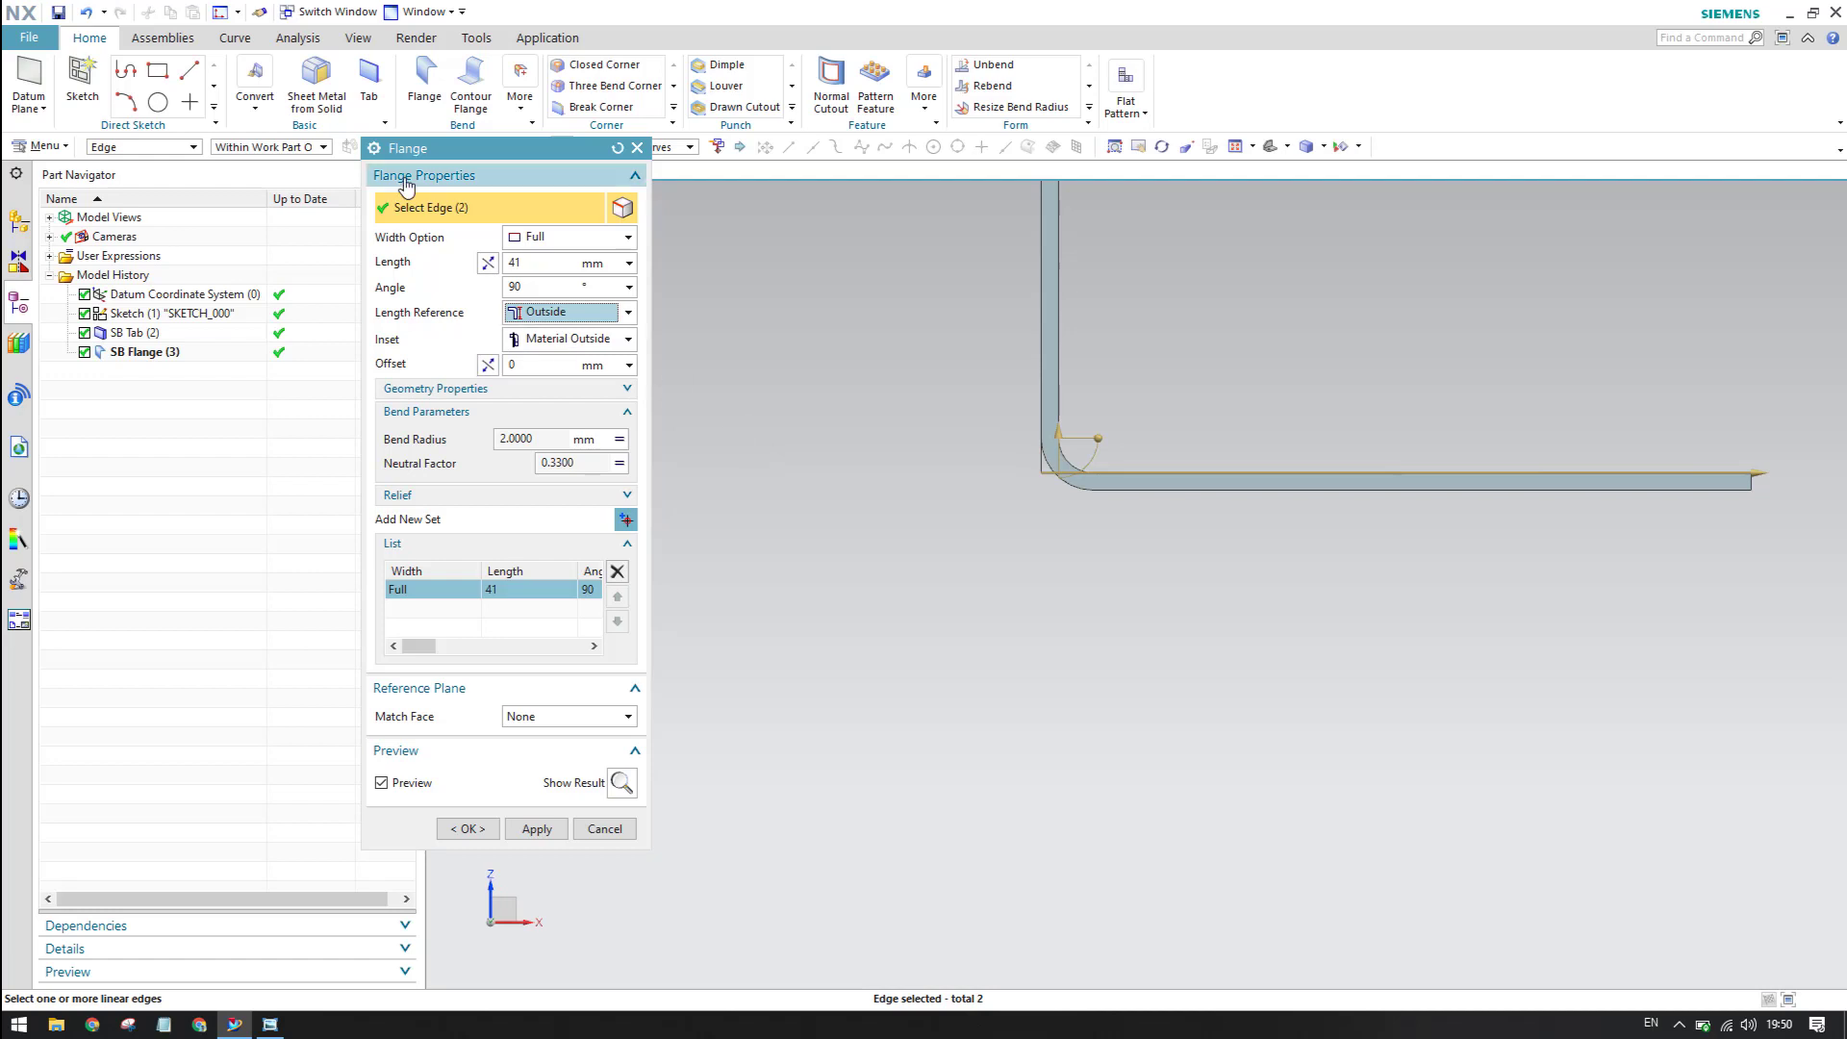
pyautogui.click(808, 400)
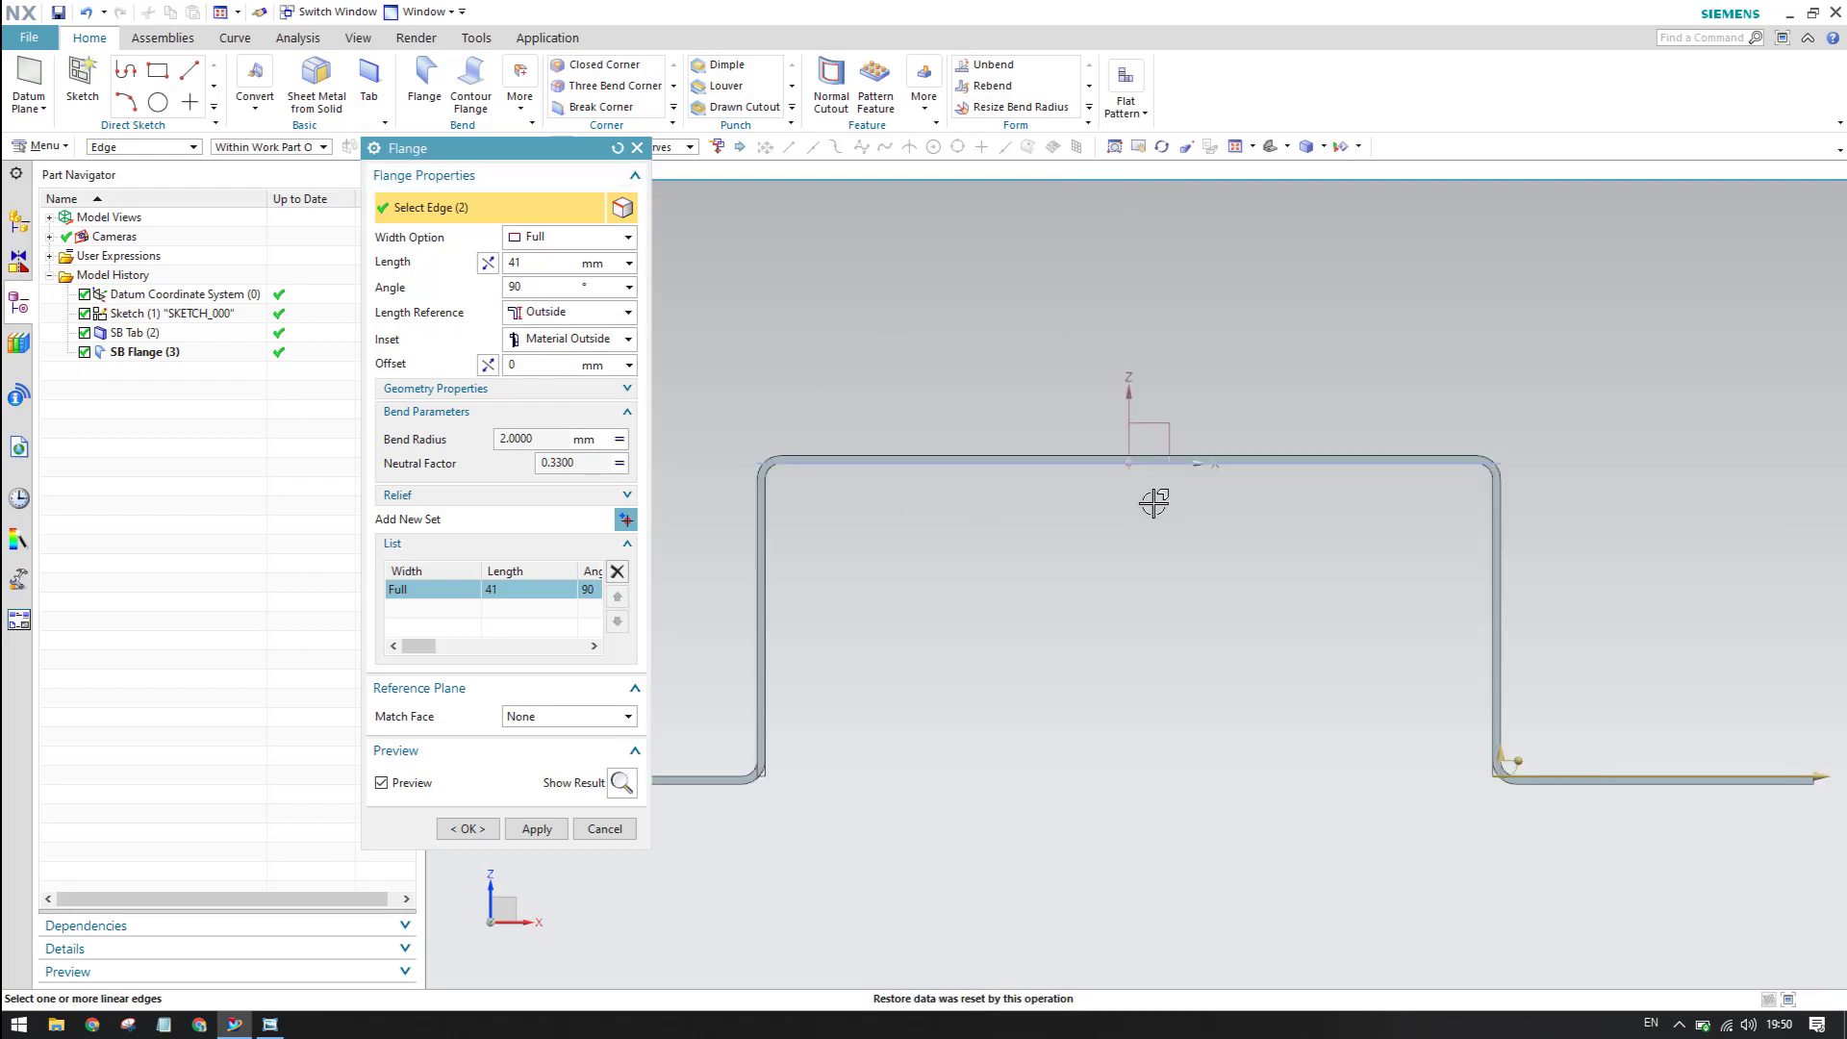
pyautogui.moveTo(1097, 511); pyautogui.dragTo(1193, 512, button='middle')
pyautogui.scroll(5, 1193, 512)
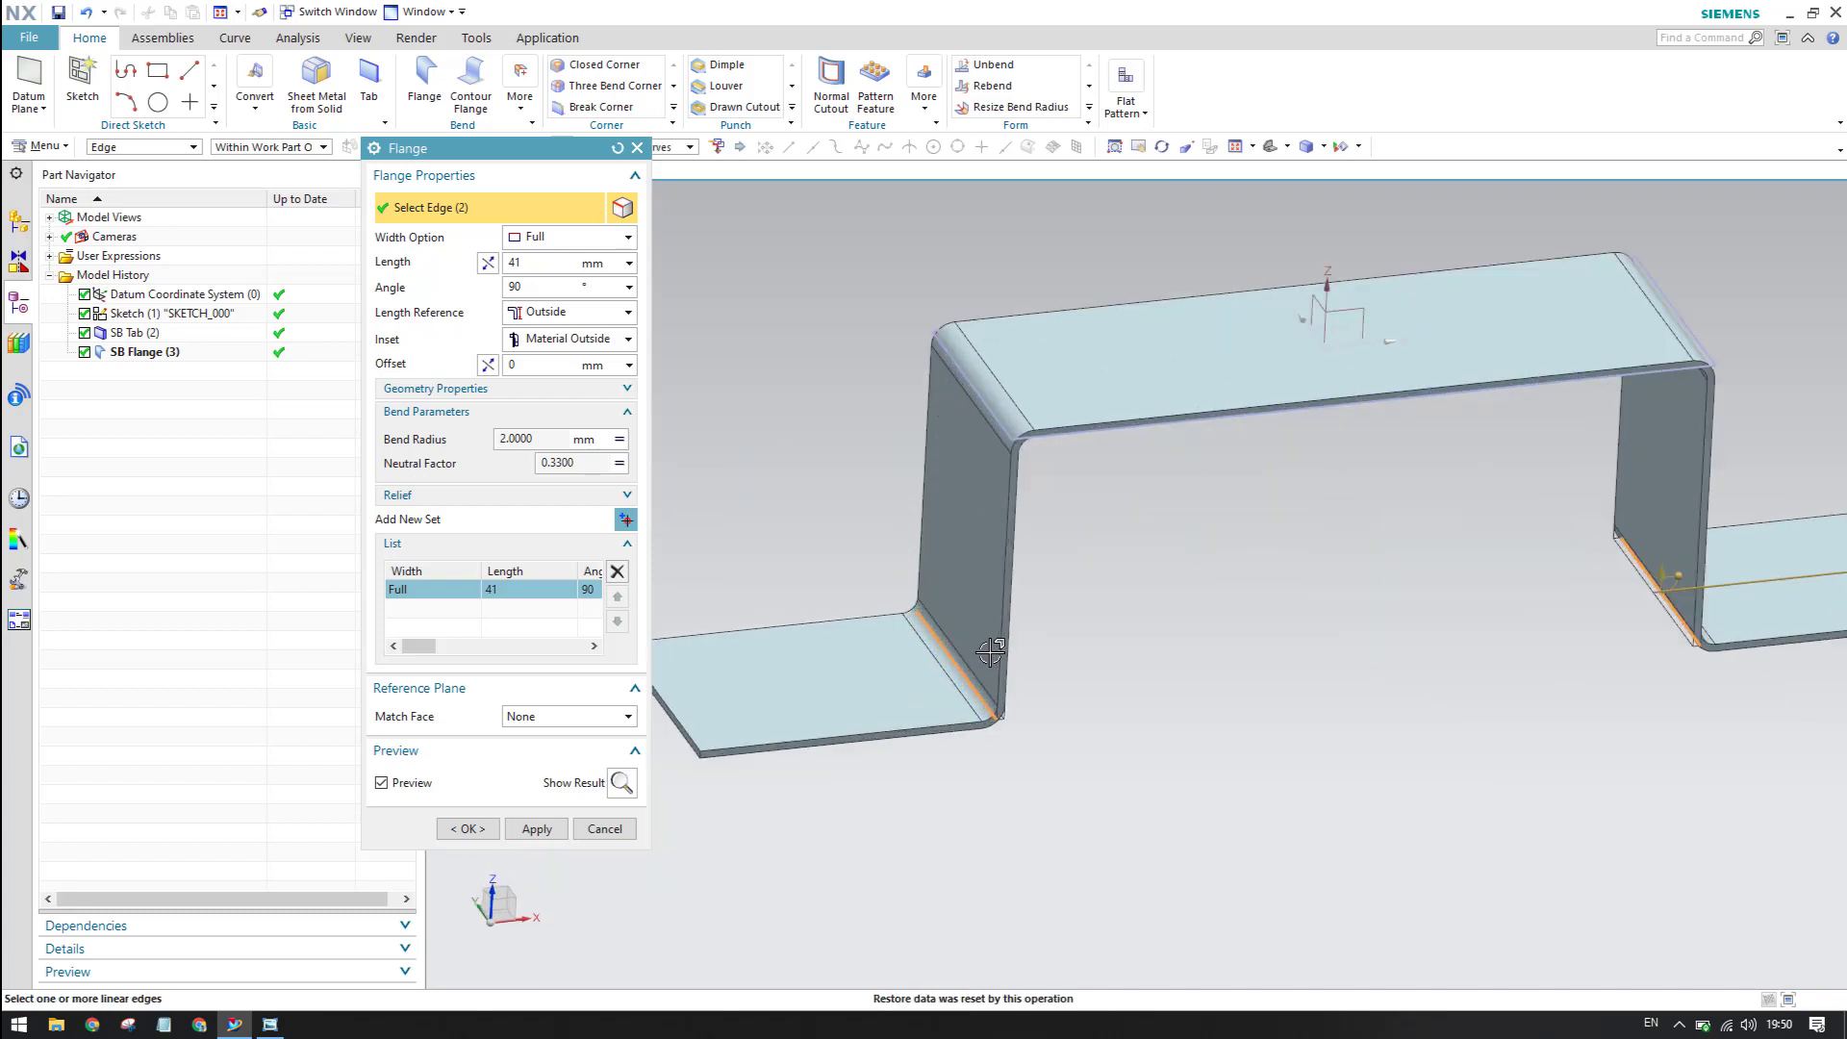
pyautogui.click(466, 828)
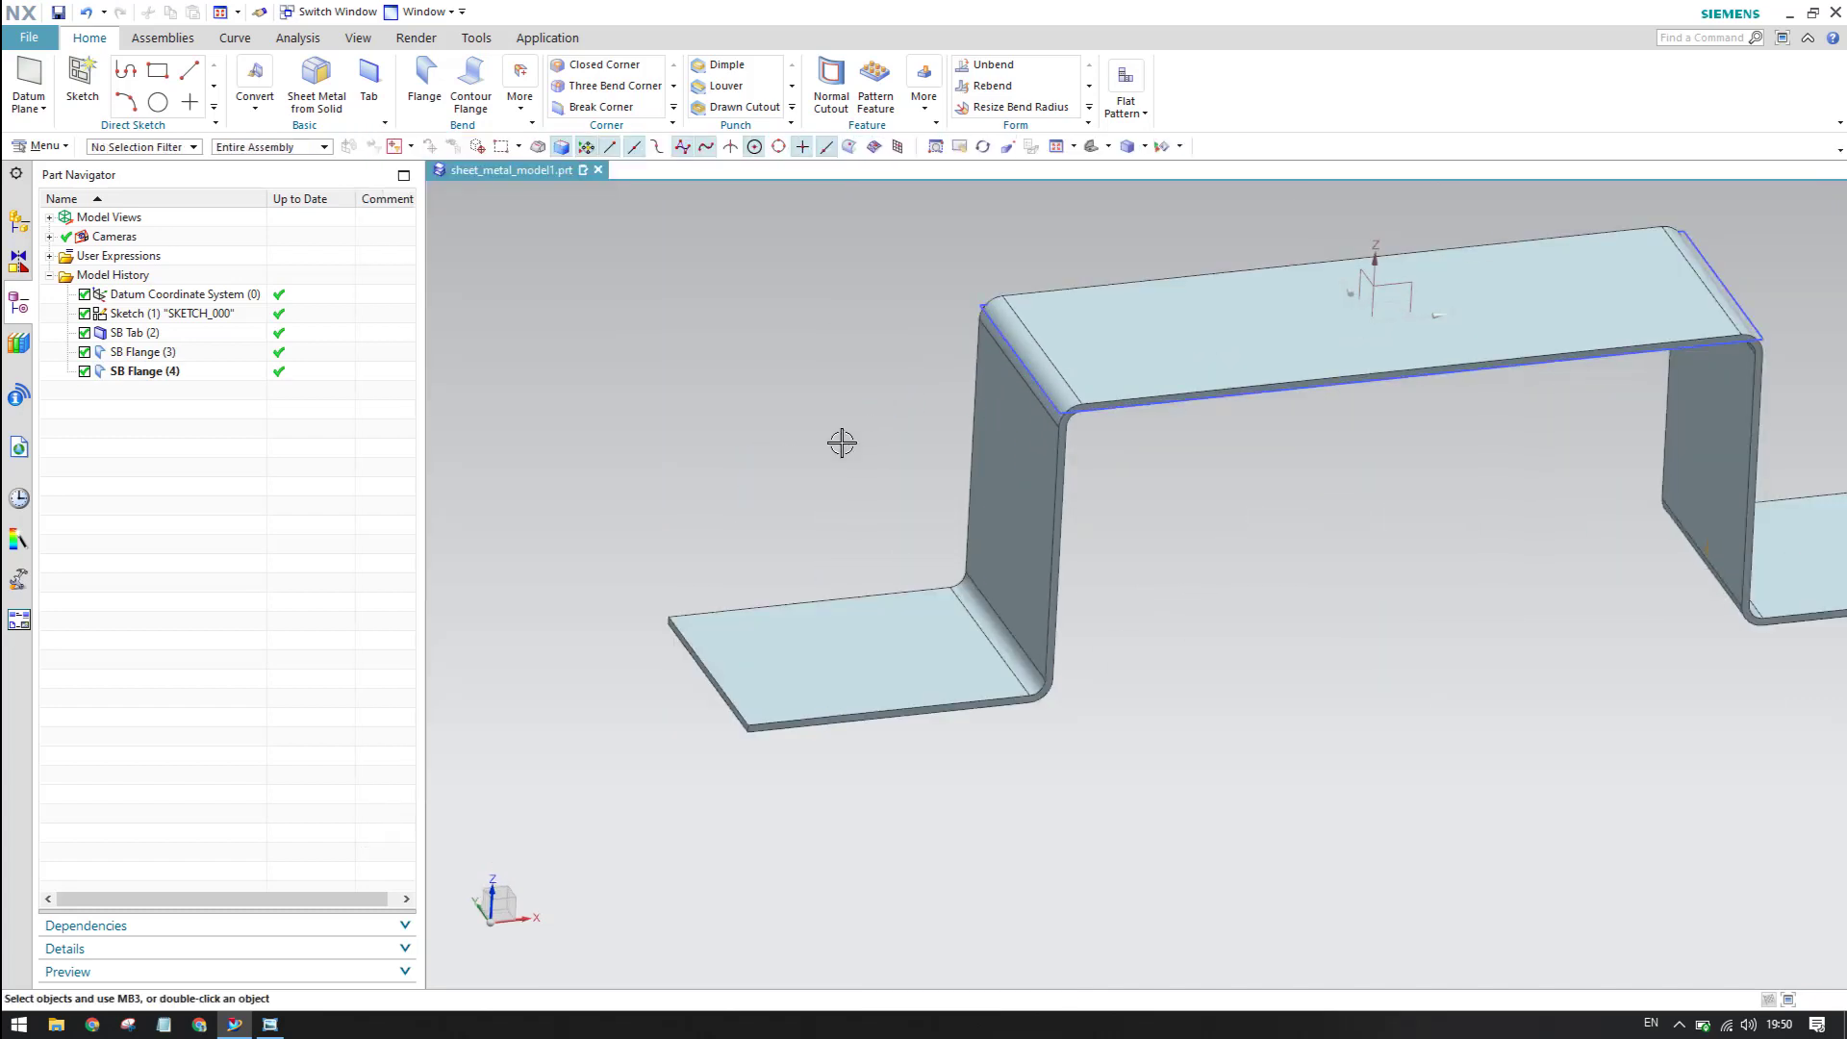
# - Check the drawing and start a new sketch on the top face of the base tab
pyautogui.scroll(-2, 833, 402)
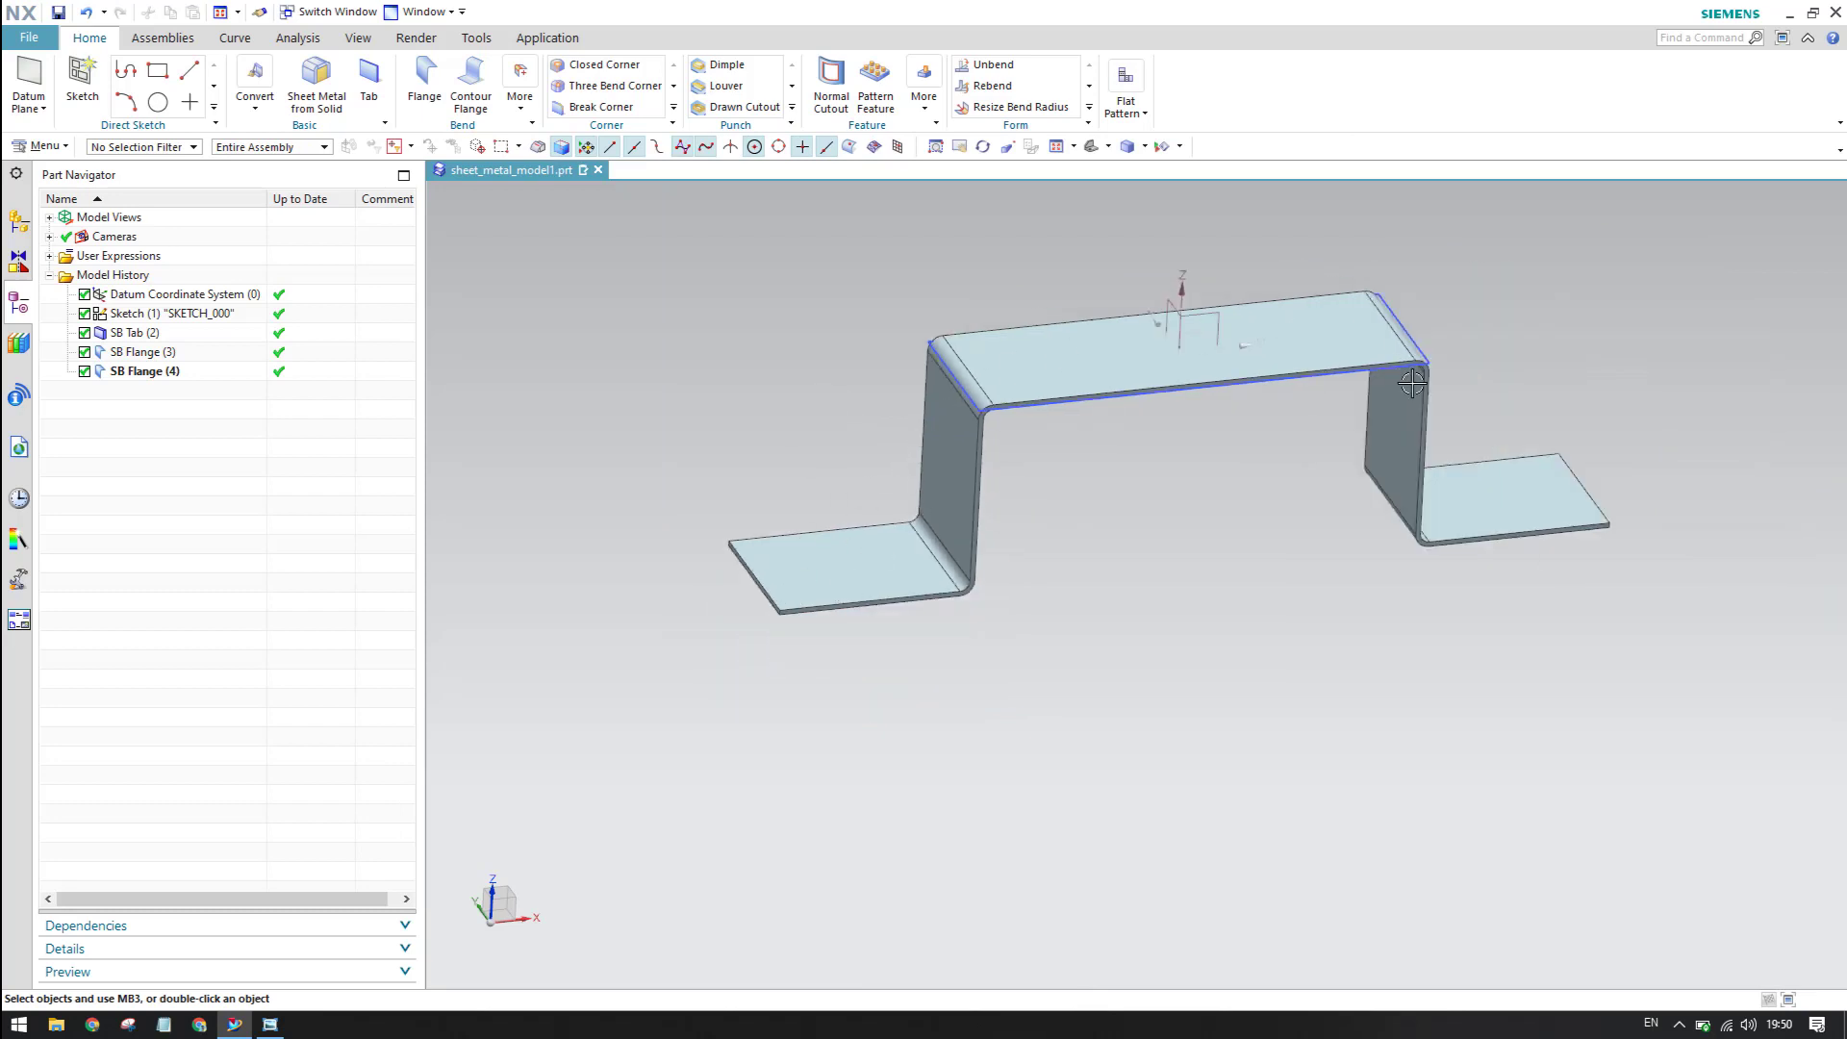
pyautogui.click(270, 1024)
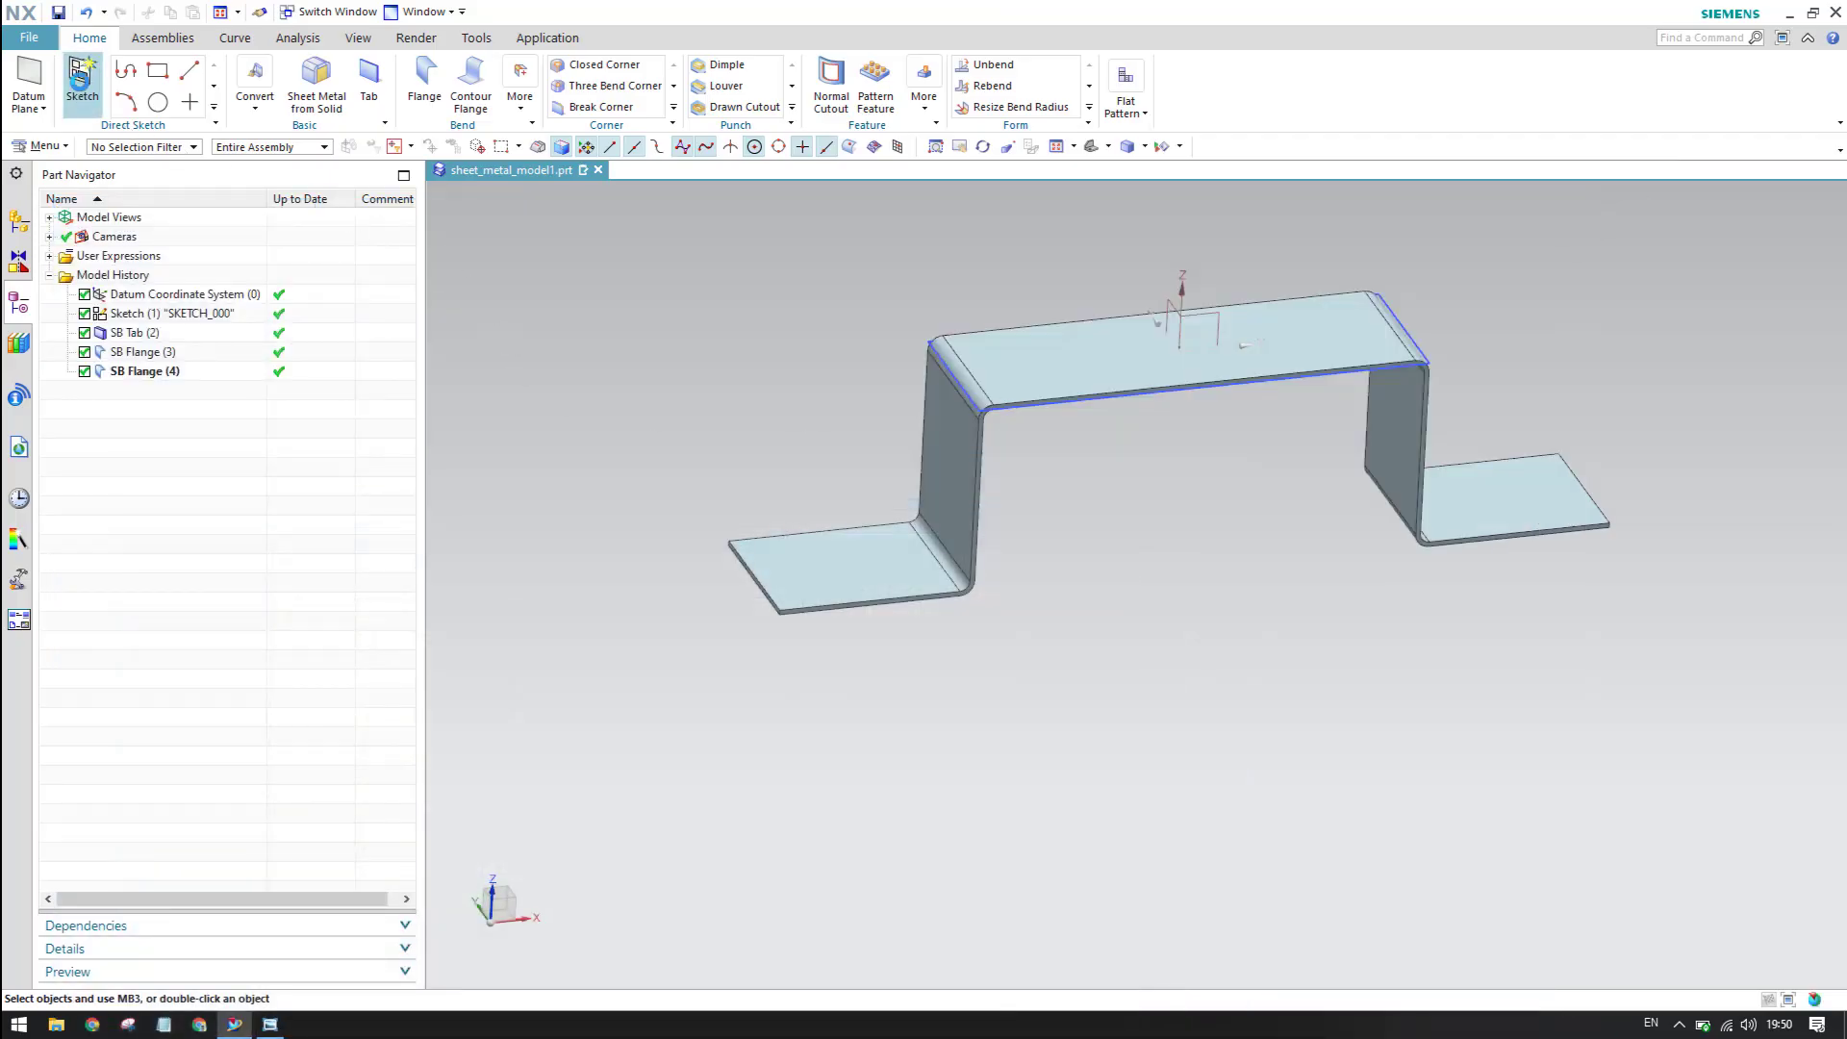
pyautogui.click(1041, 382)
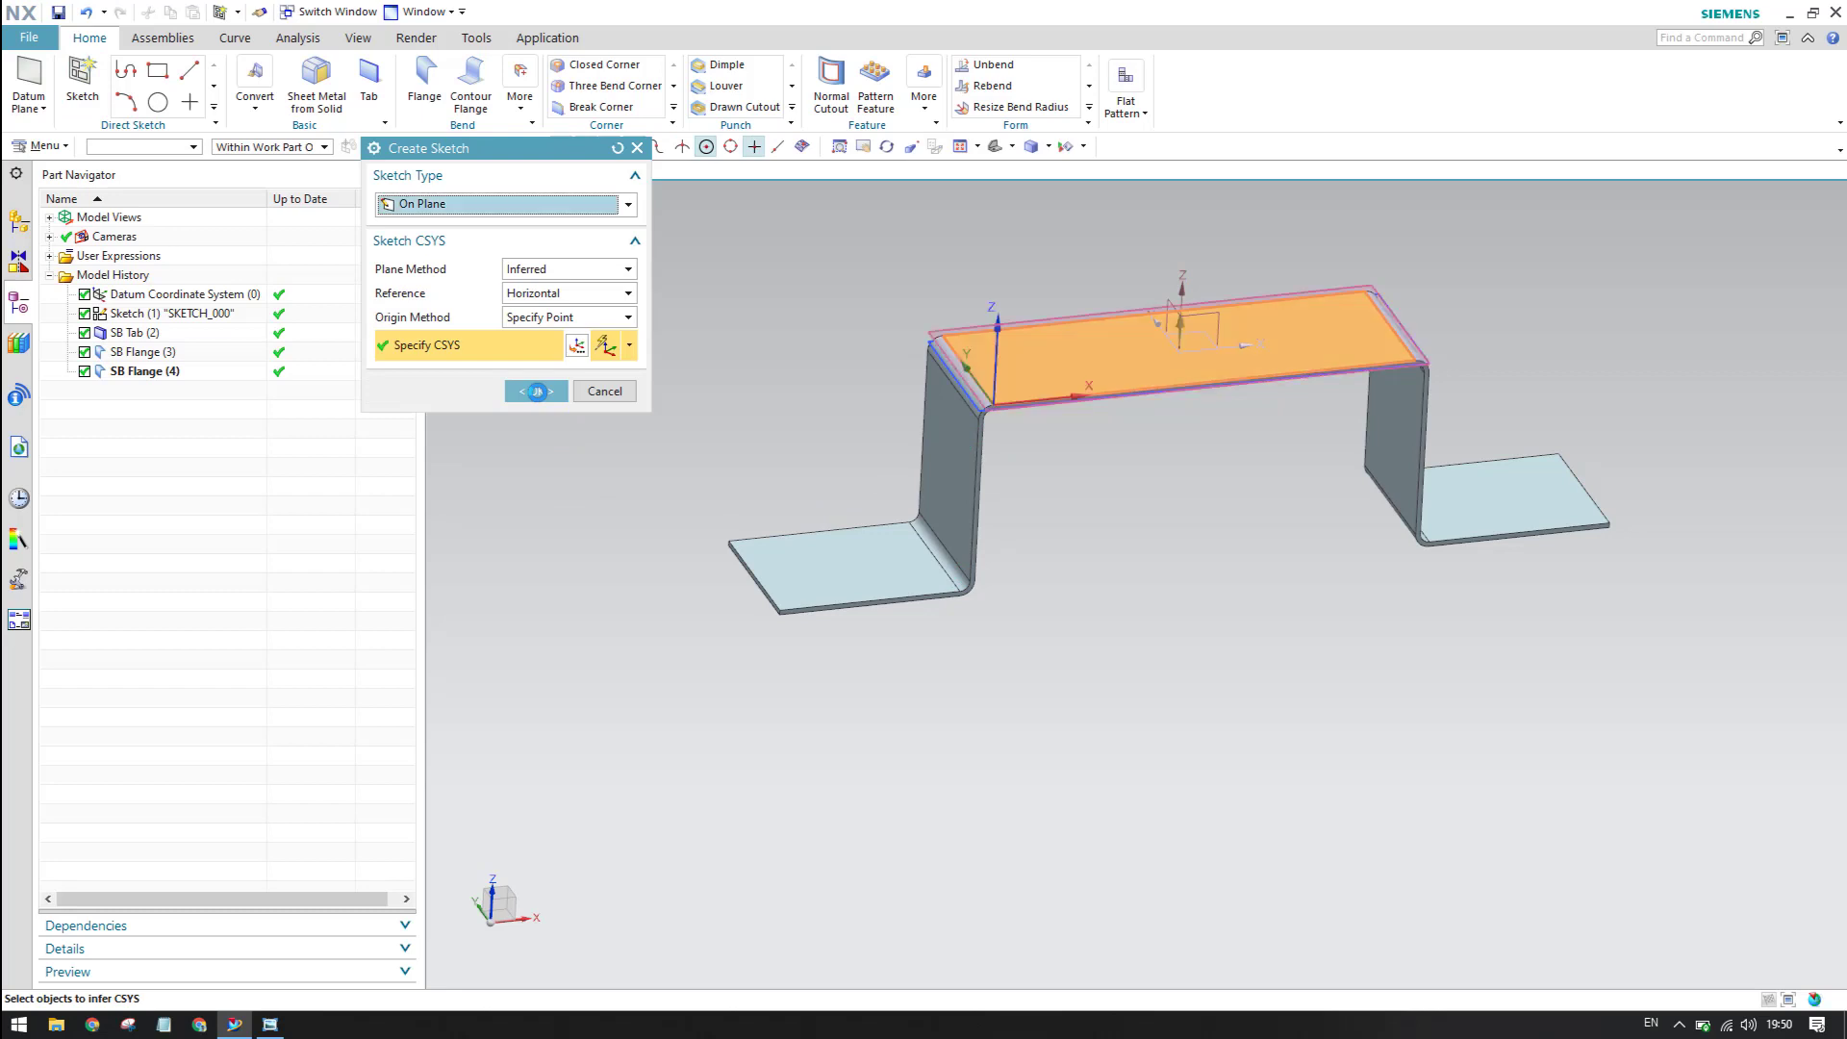
pyautogui.click(537, 391)
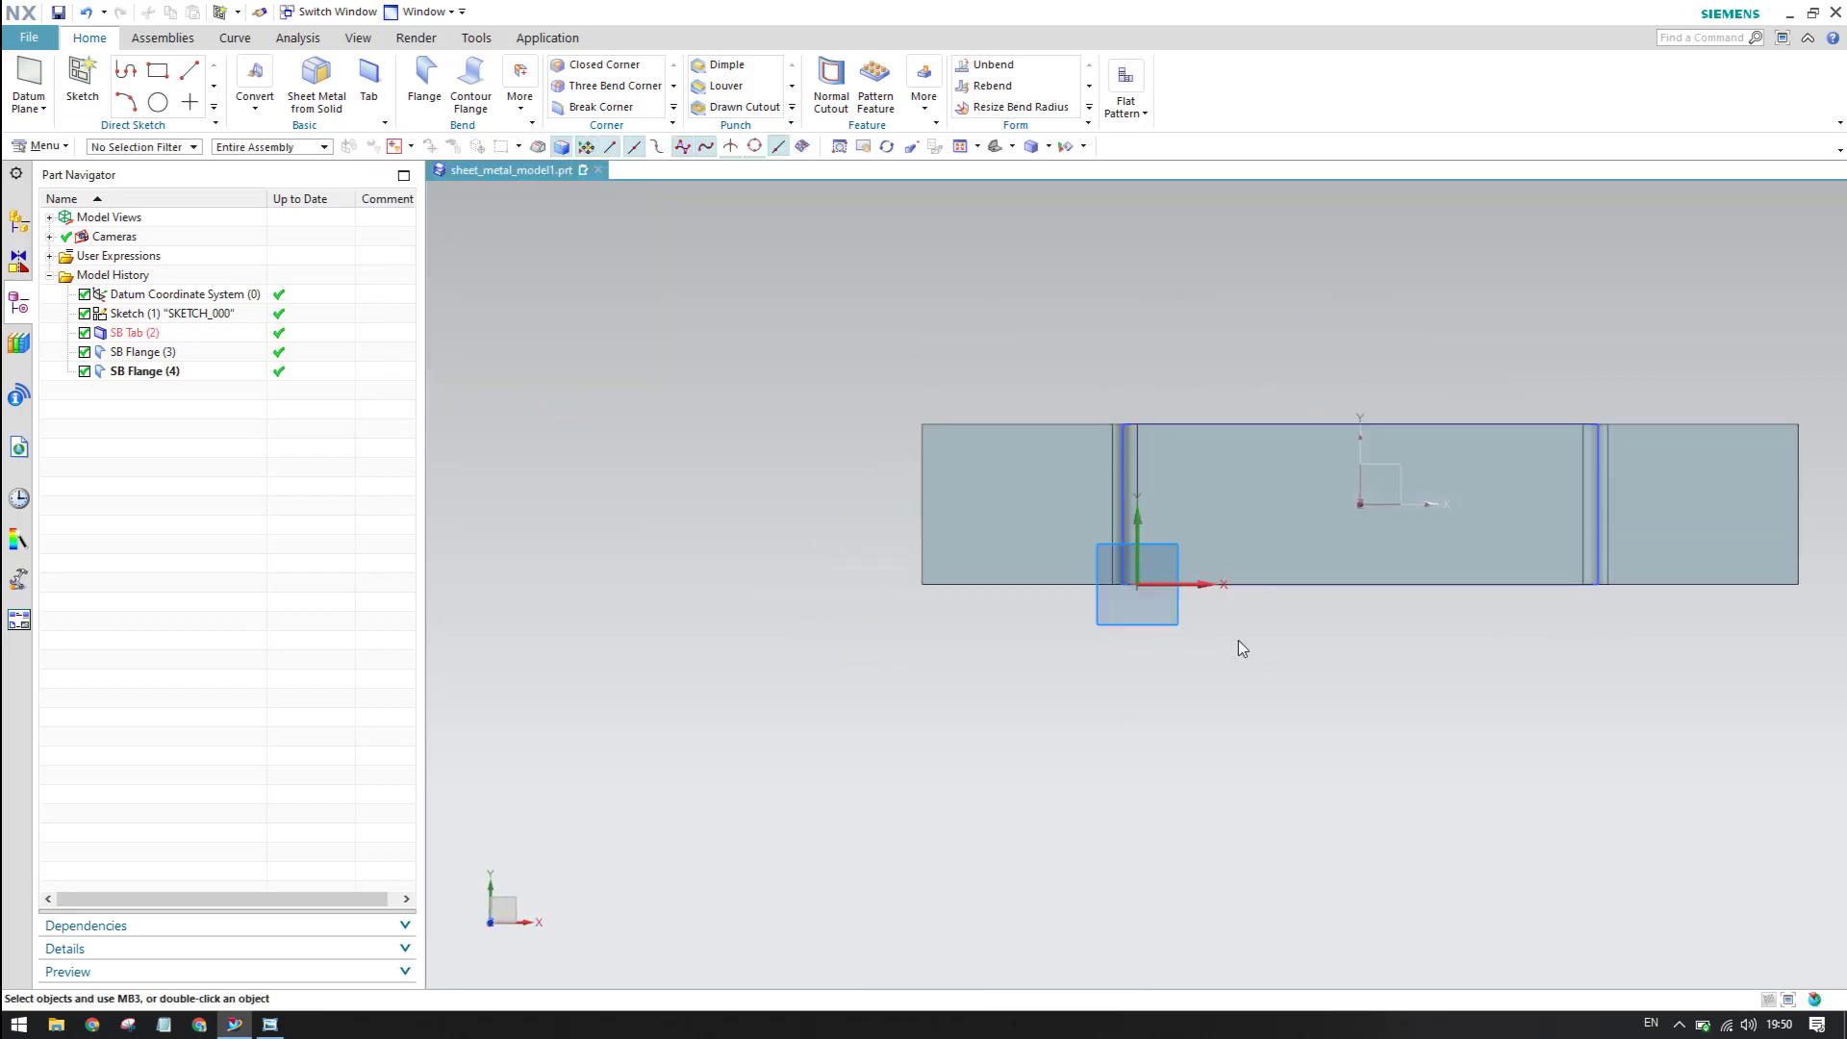
# - Sketch a narrow two-point rectangle extending outwards from the tab's front long edge, near the sketch origin
pyautogui.click(200, 71)
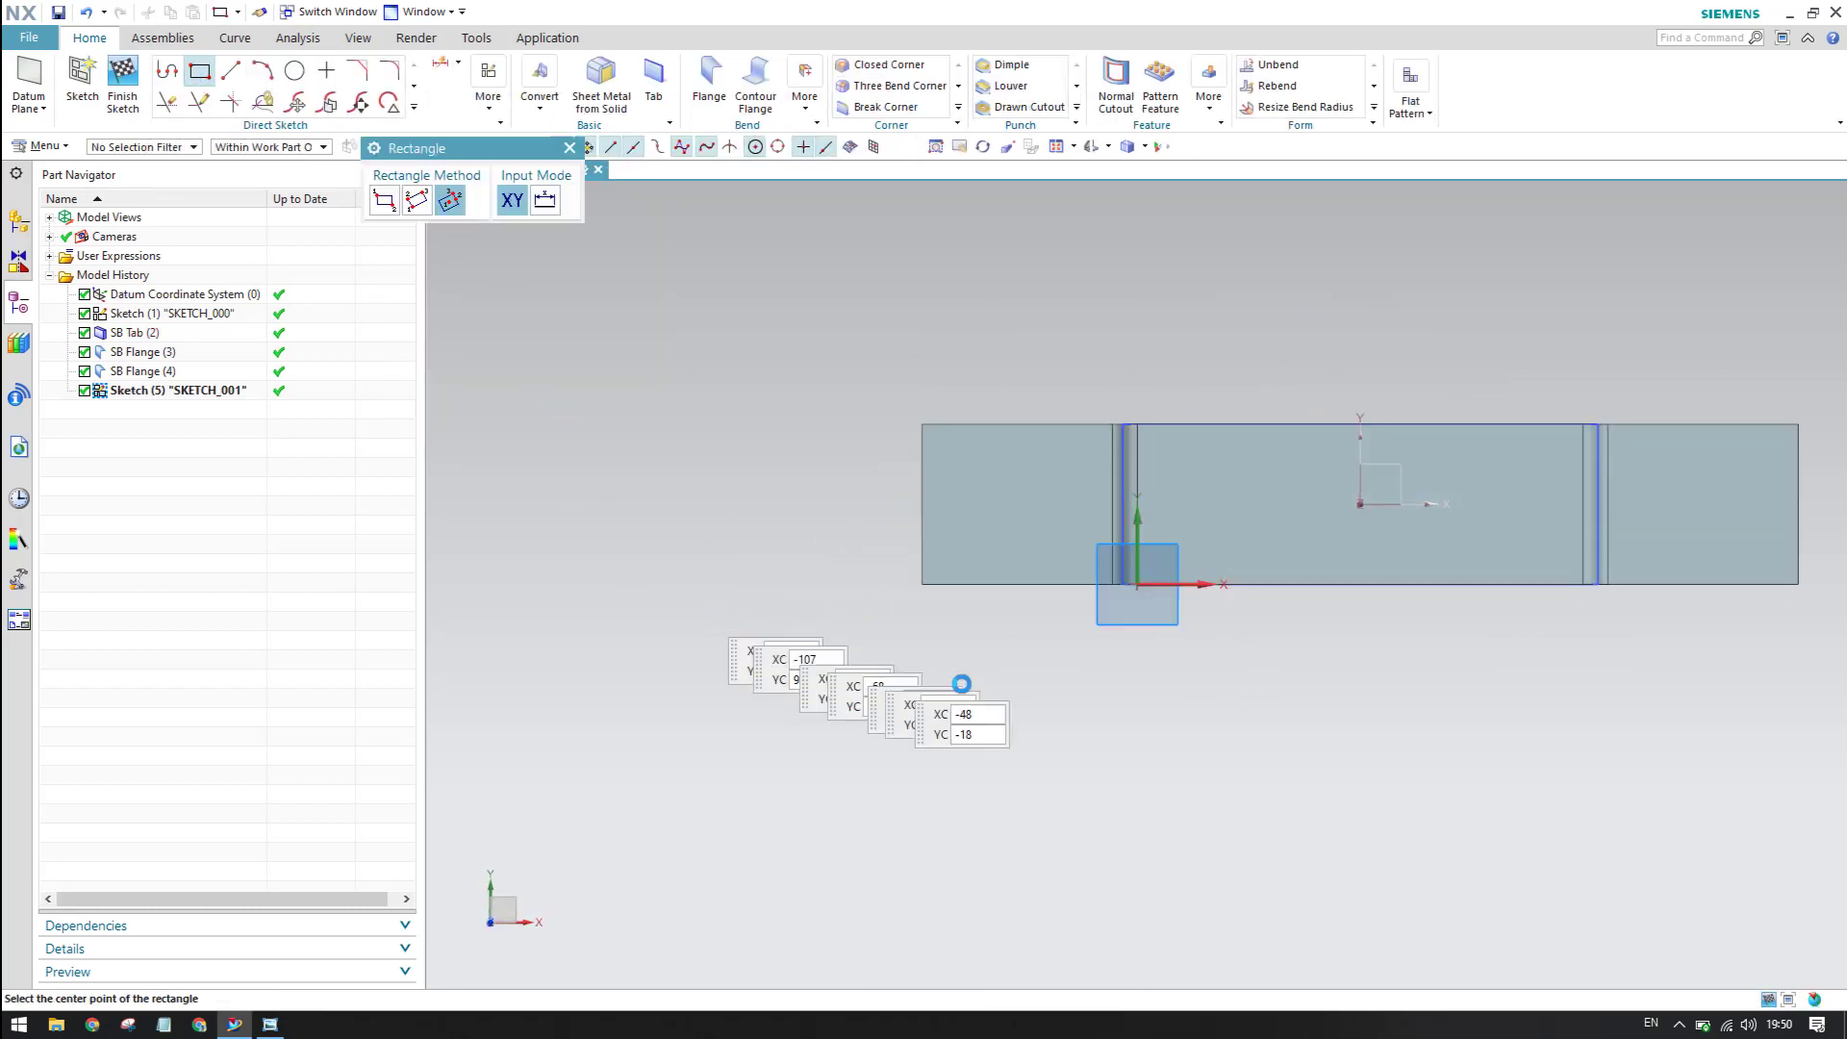
pyautogui.scroll(3, 1212, 662)
pyautogui.click(384, 200)
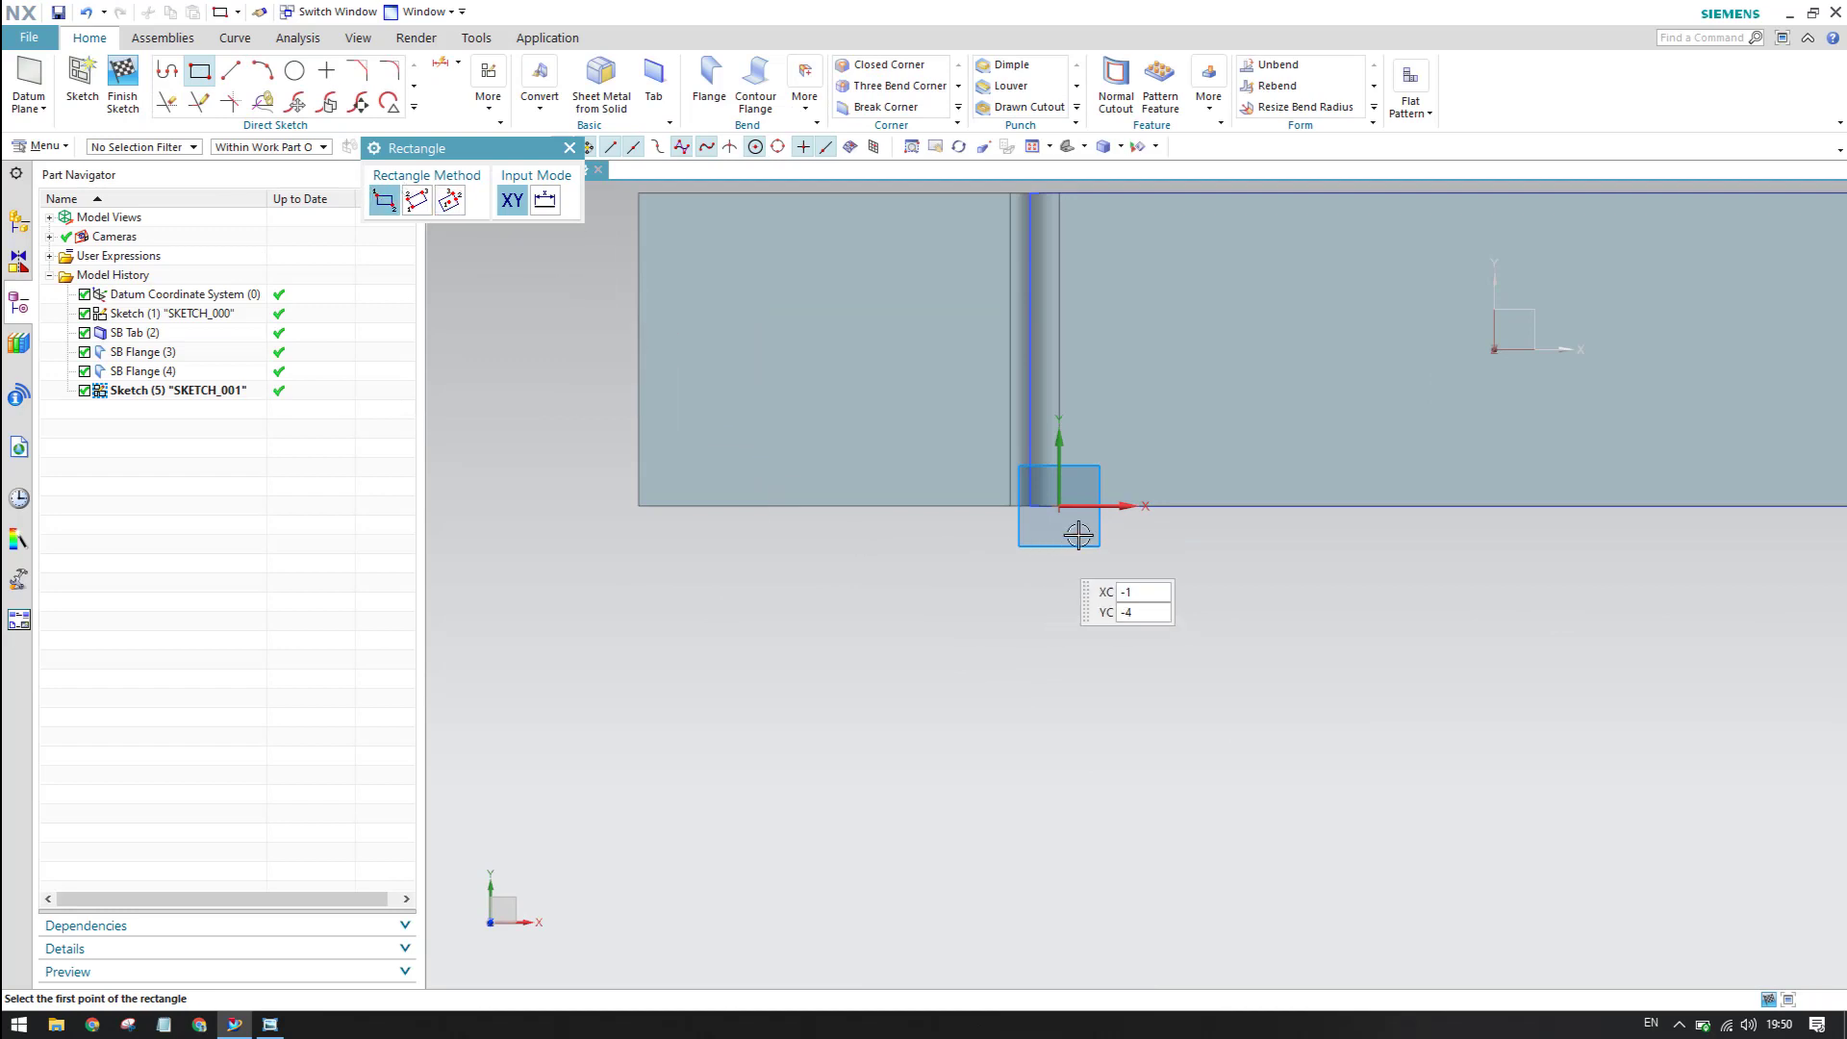
pyautogui.click(1165, 506)
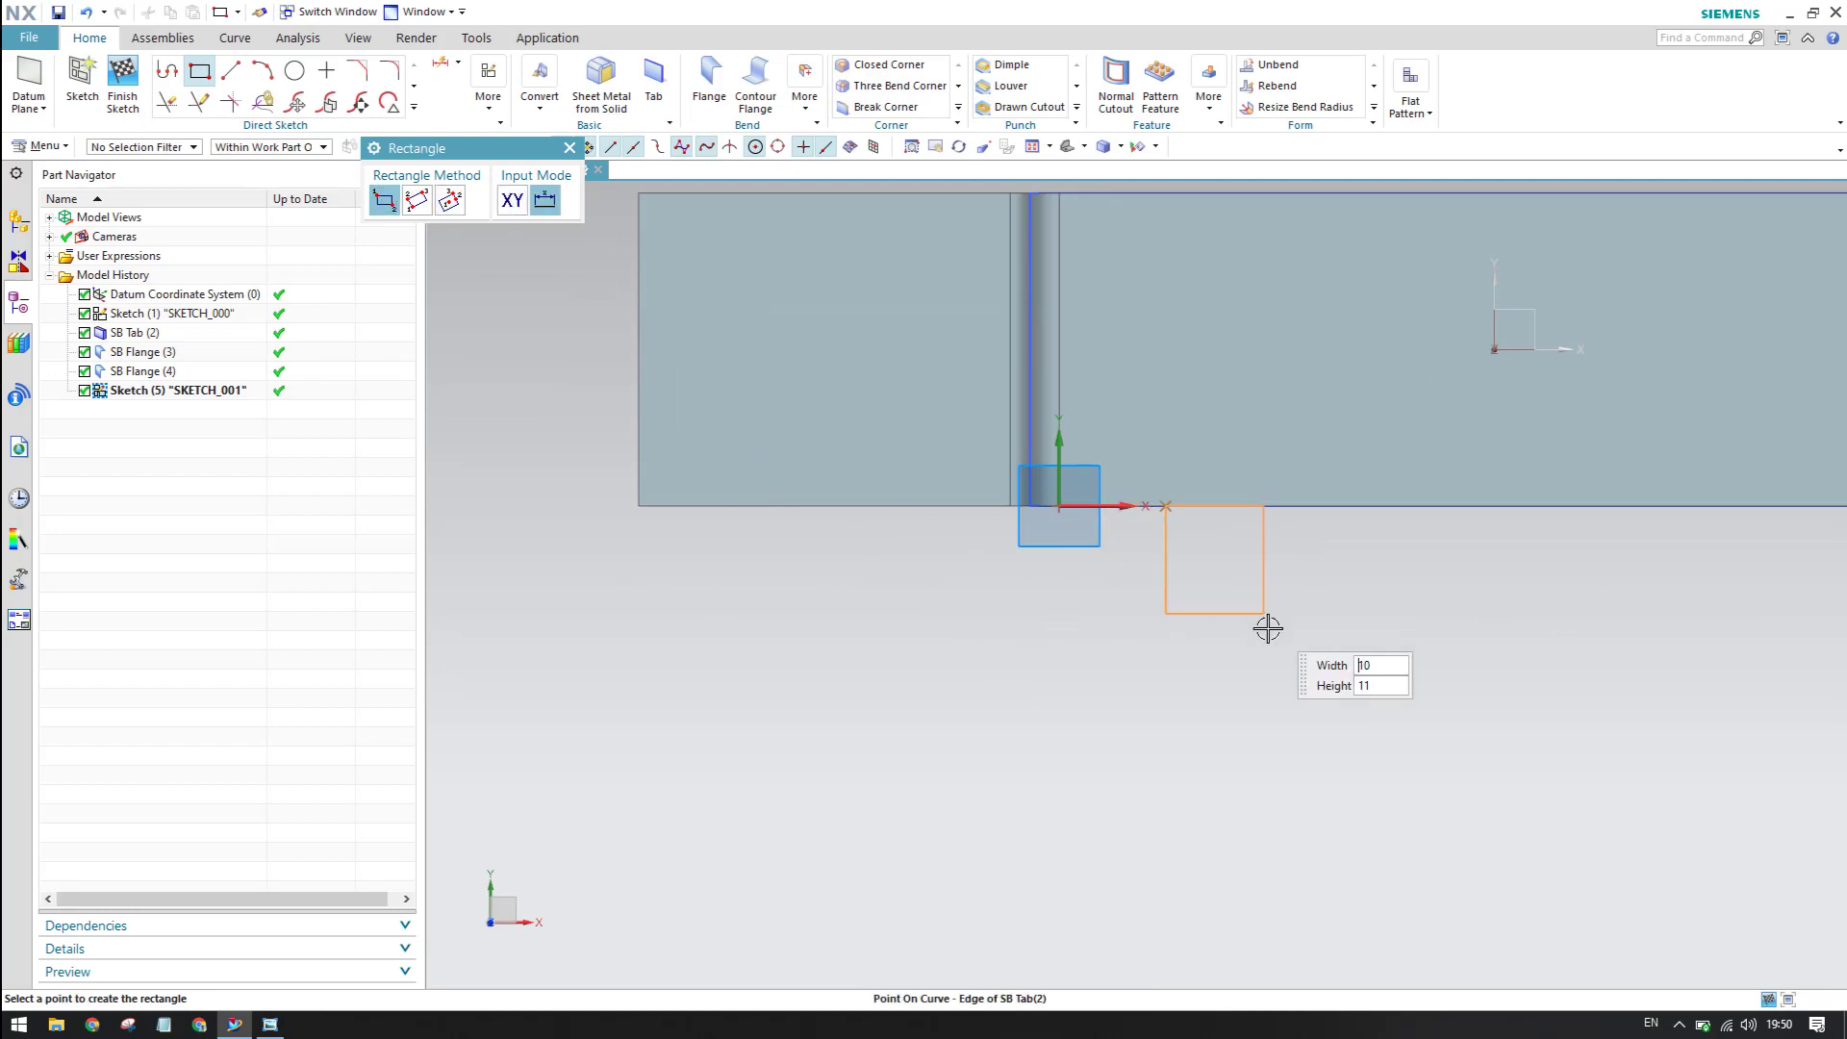
pyautogui.click(1251, 692)
pyautogui.scroll(-3, 660, 610)
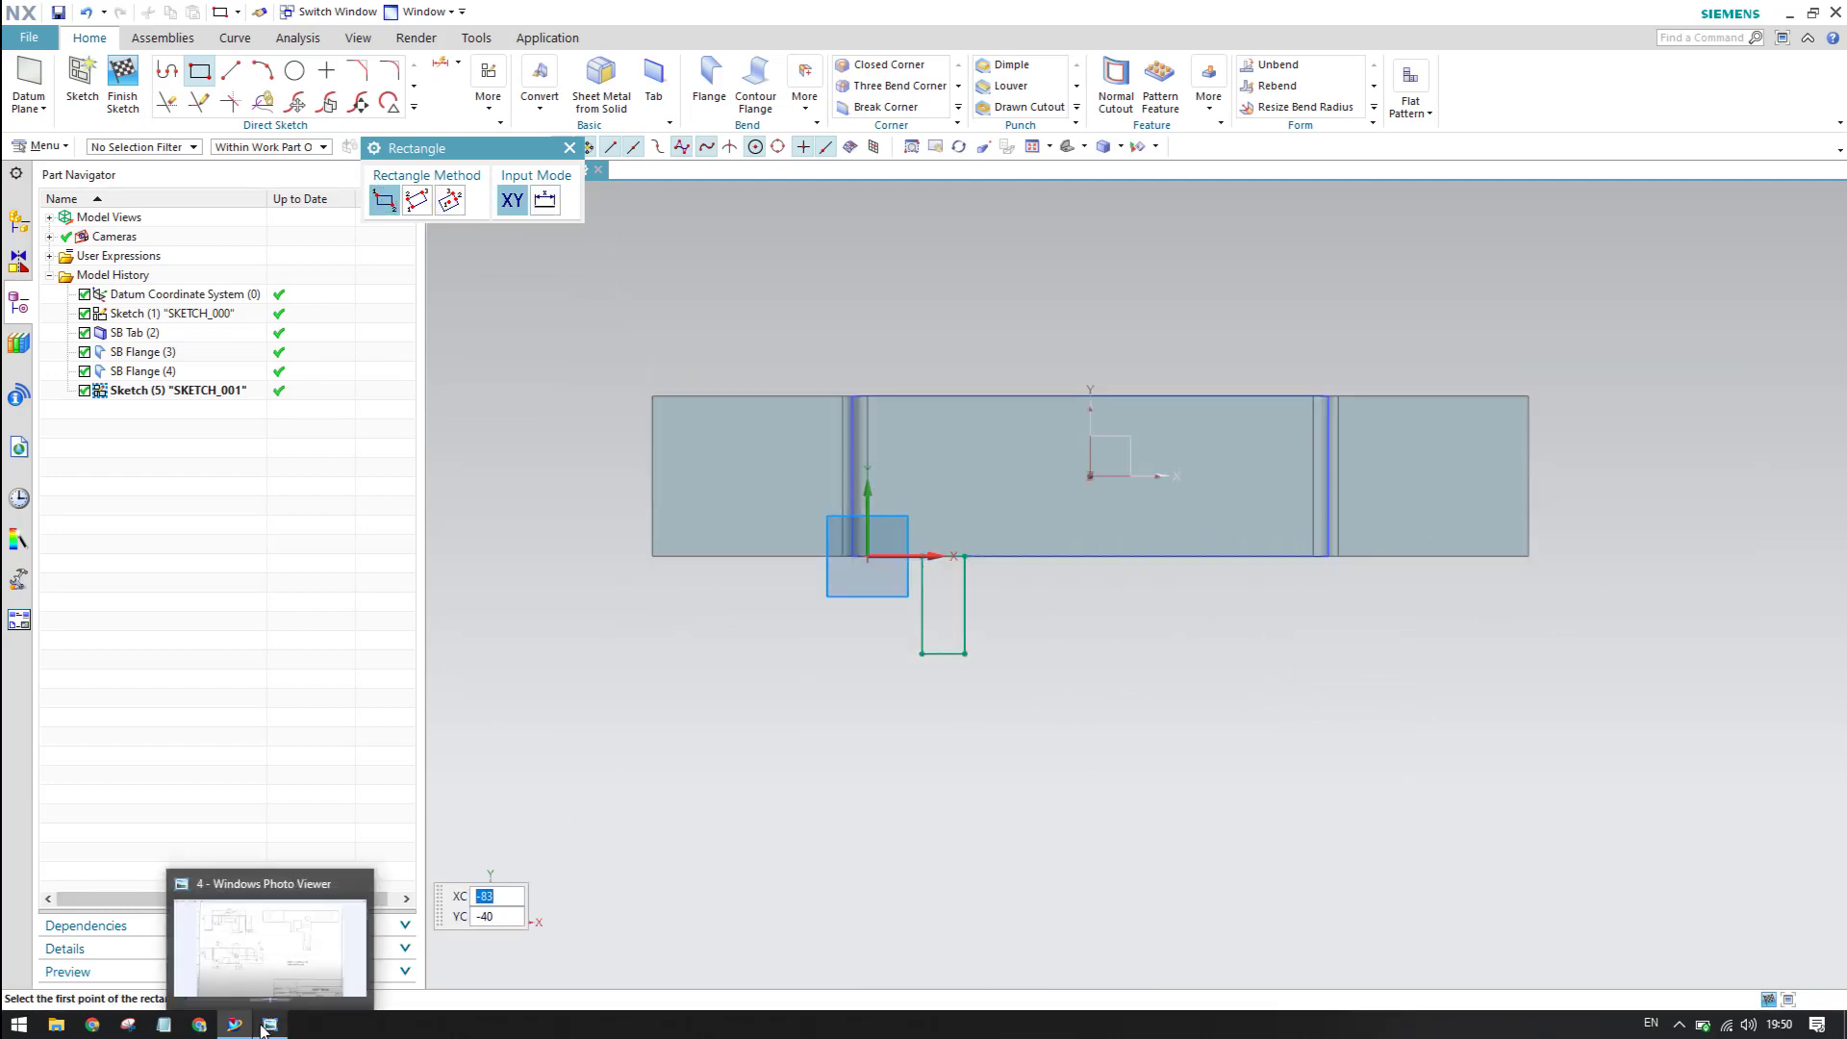
# - Check the drawing and sketch a second, wider rectangle outwards from the same long edge, nearer the opposite side flange
pyautogui.click(262, 1028)
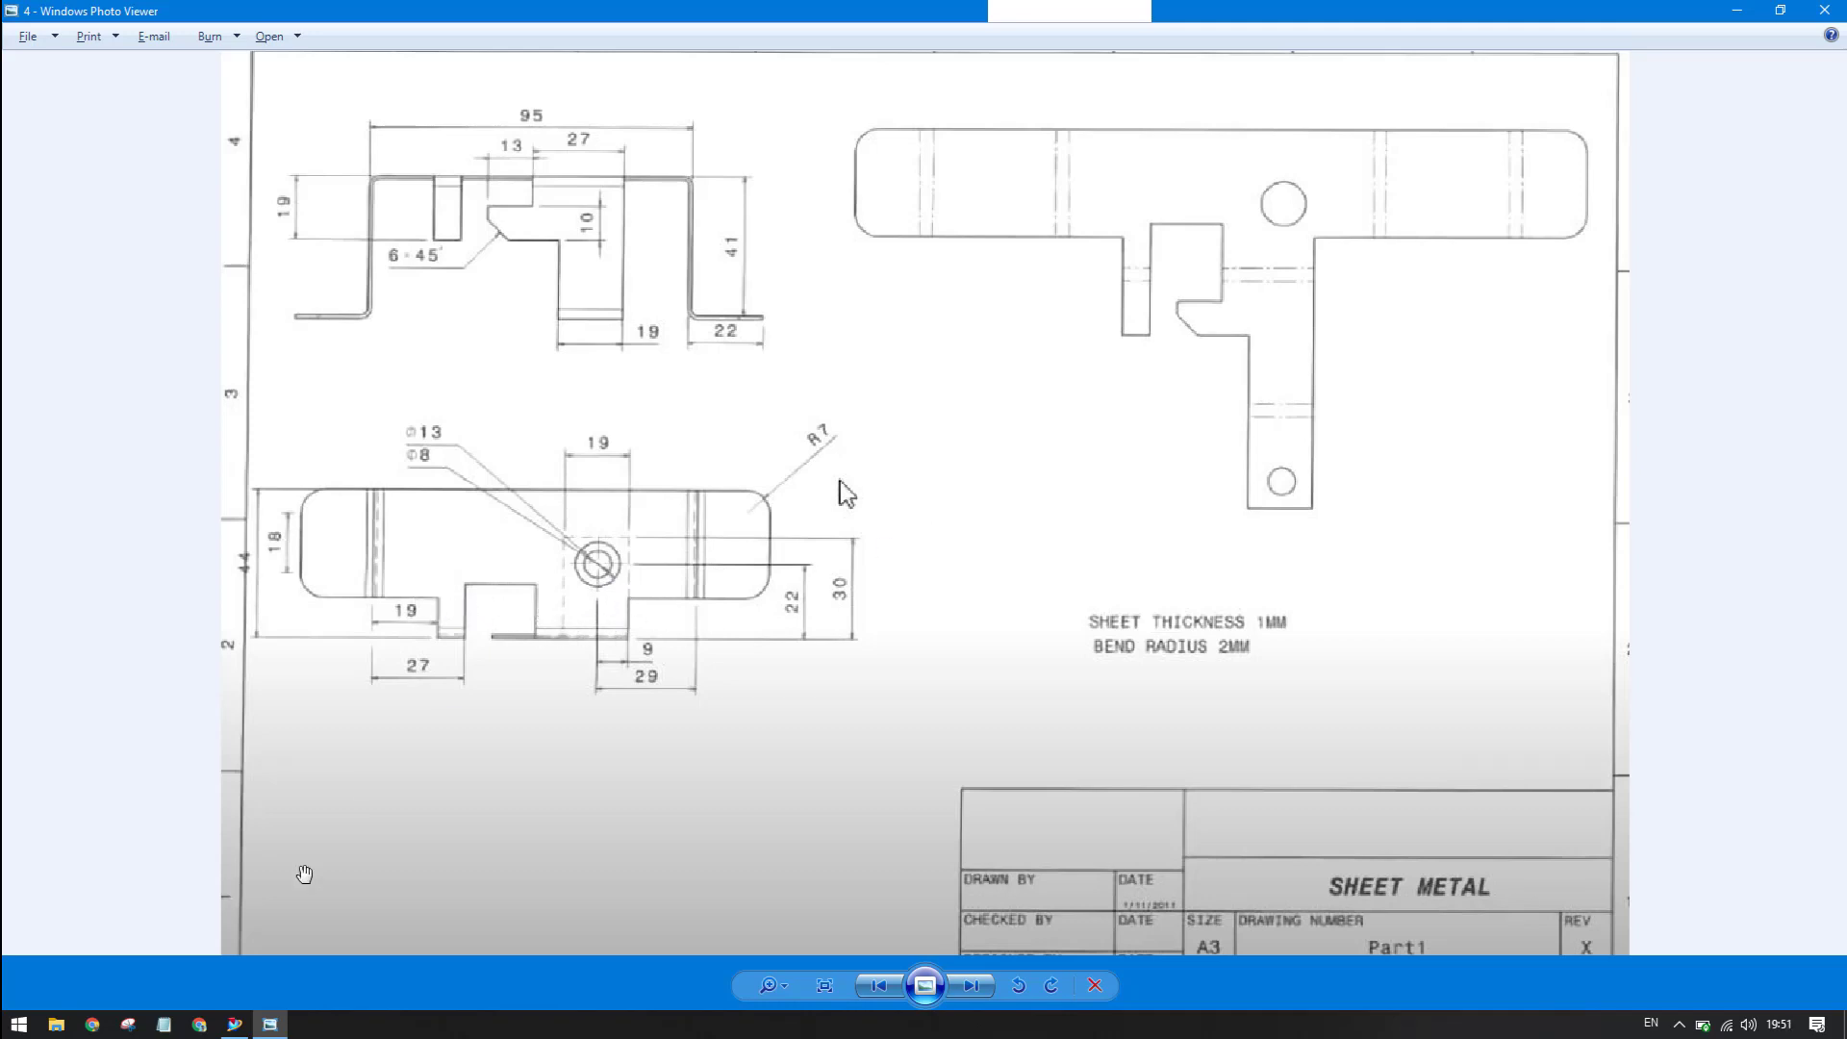
pyautogui.click(241, 1028)
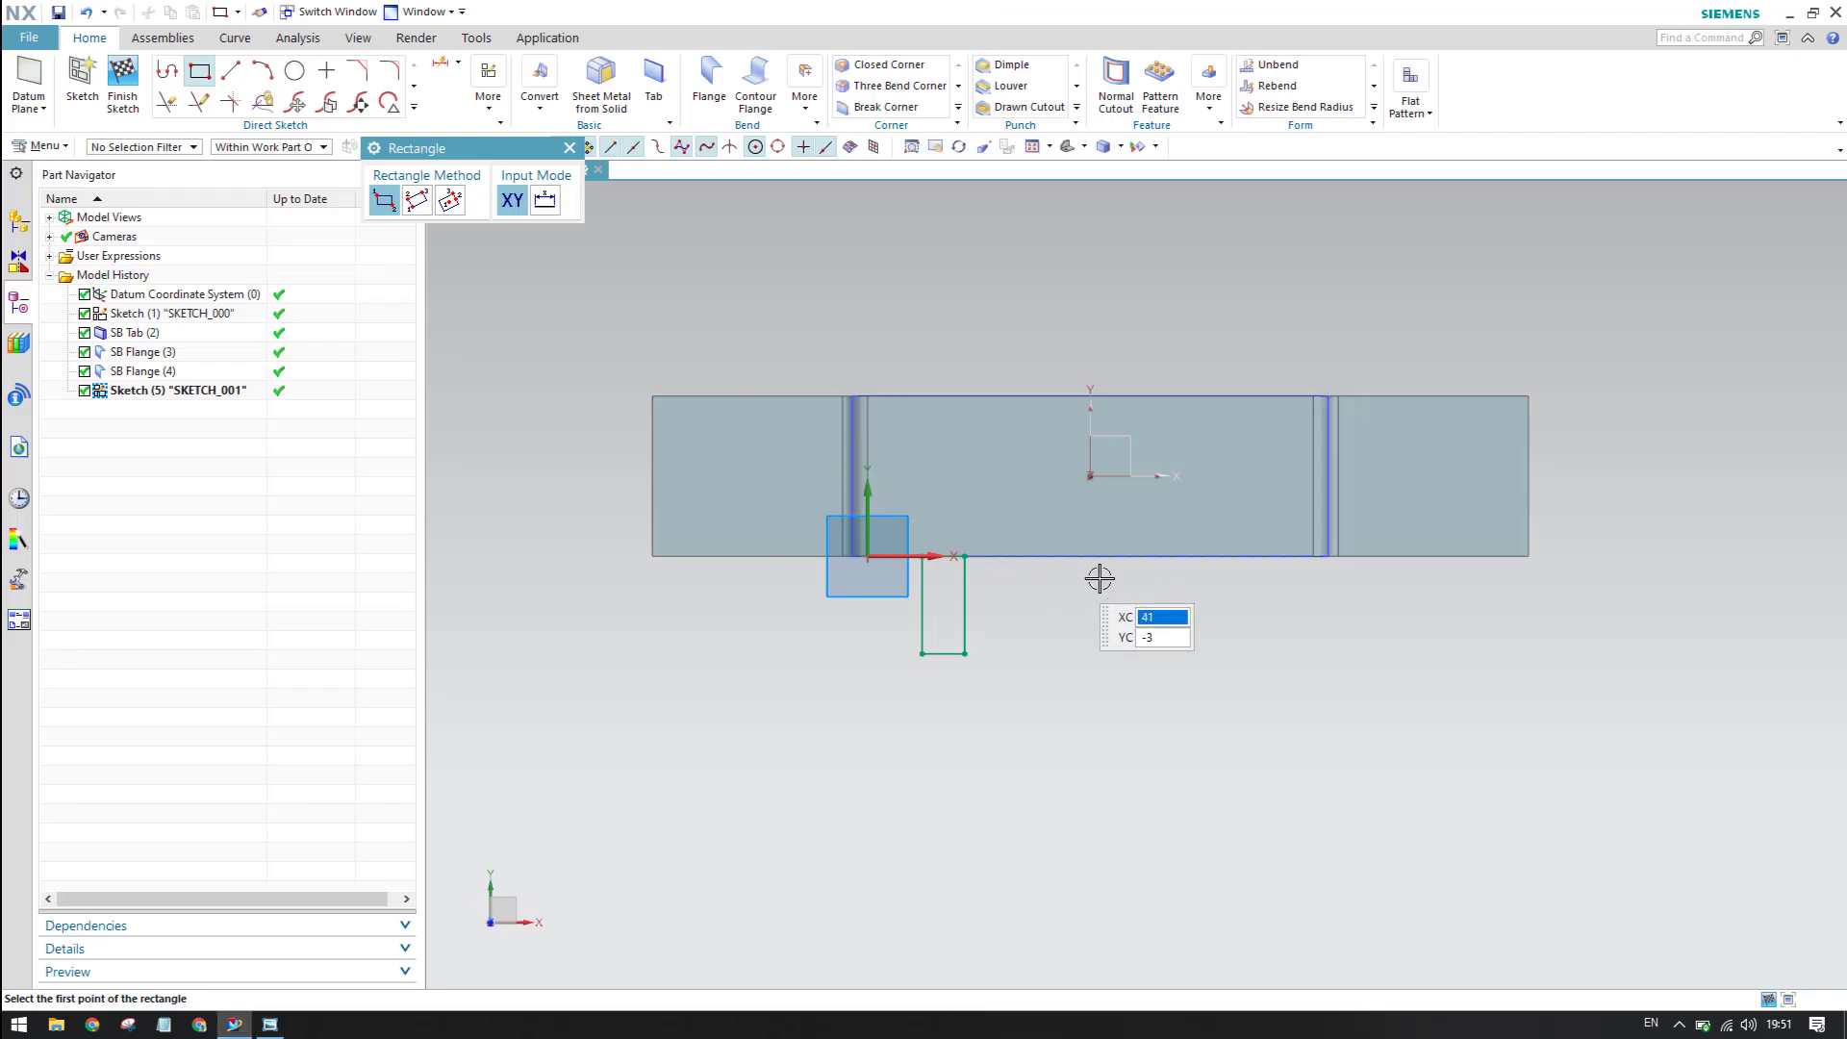
pyautogui.click(1079, 557)
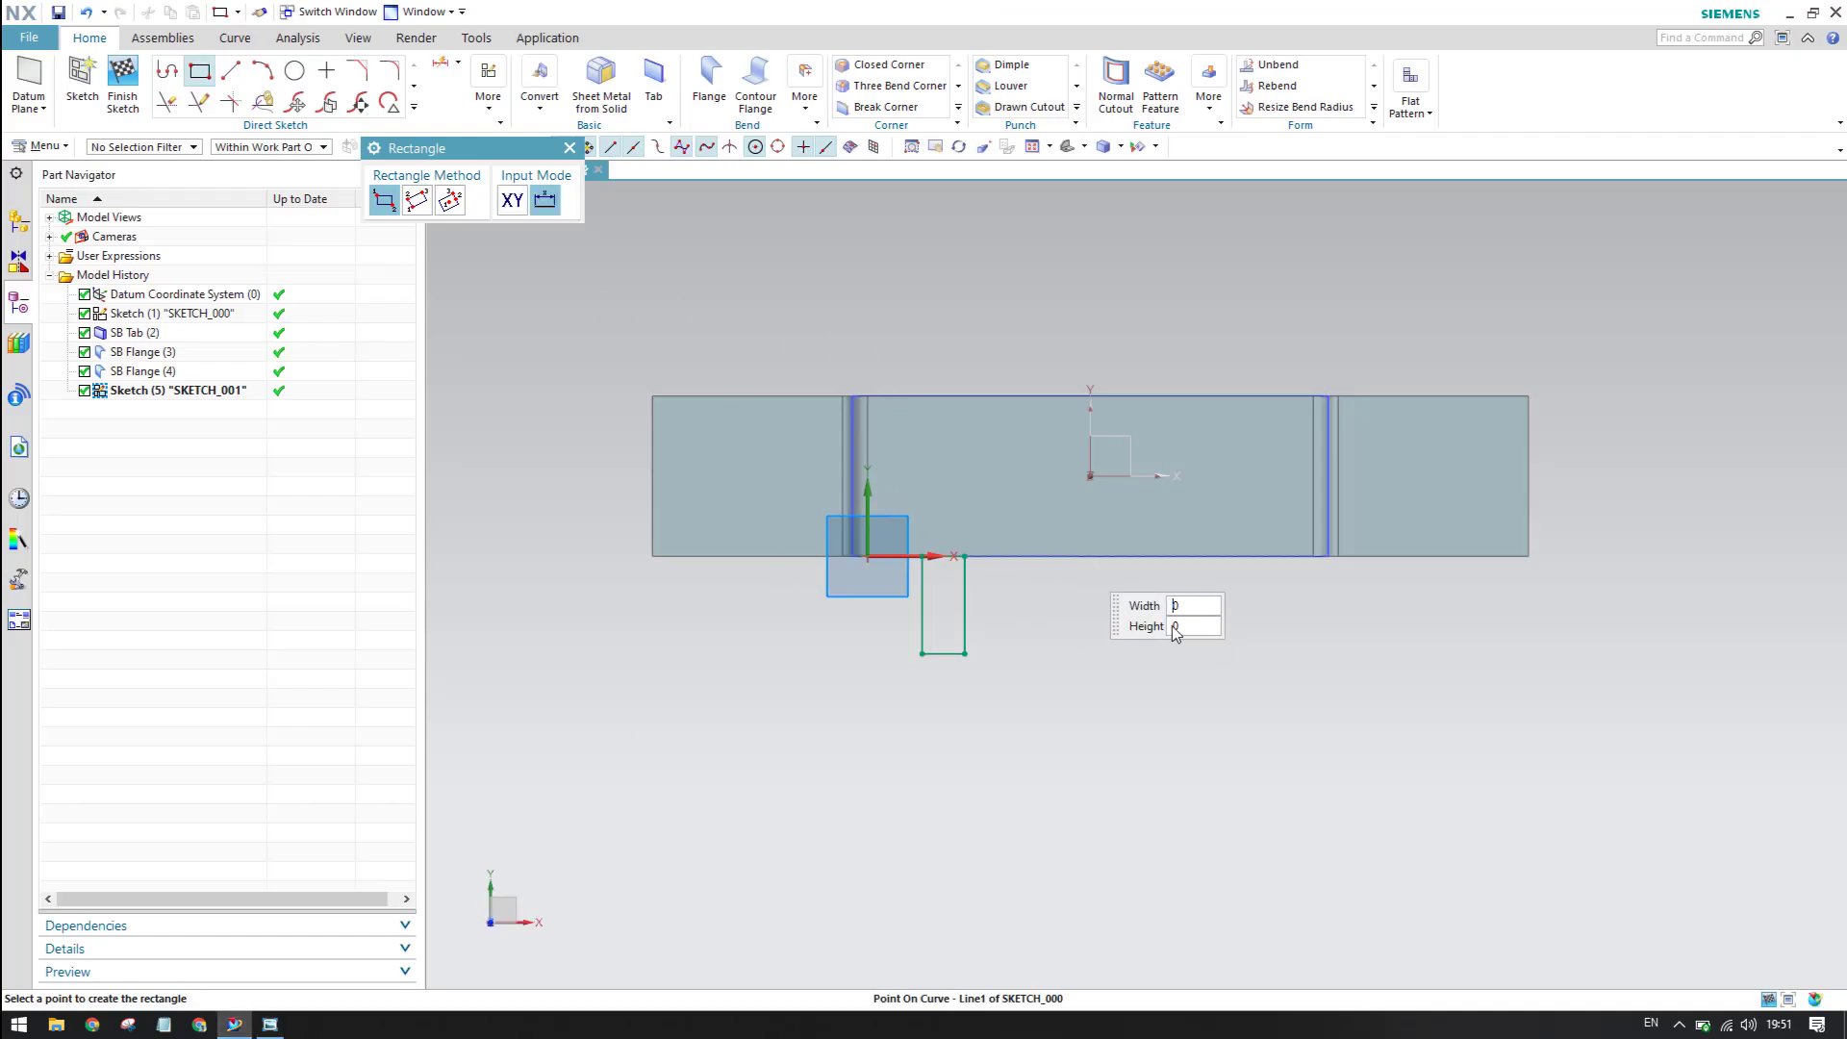
pyautogui.click(1224, 655)
pyautogui.click(571, 148)
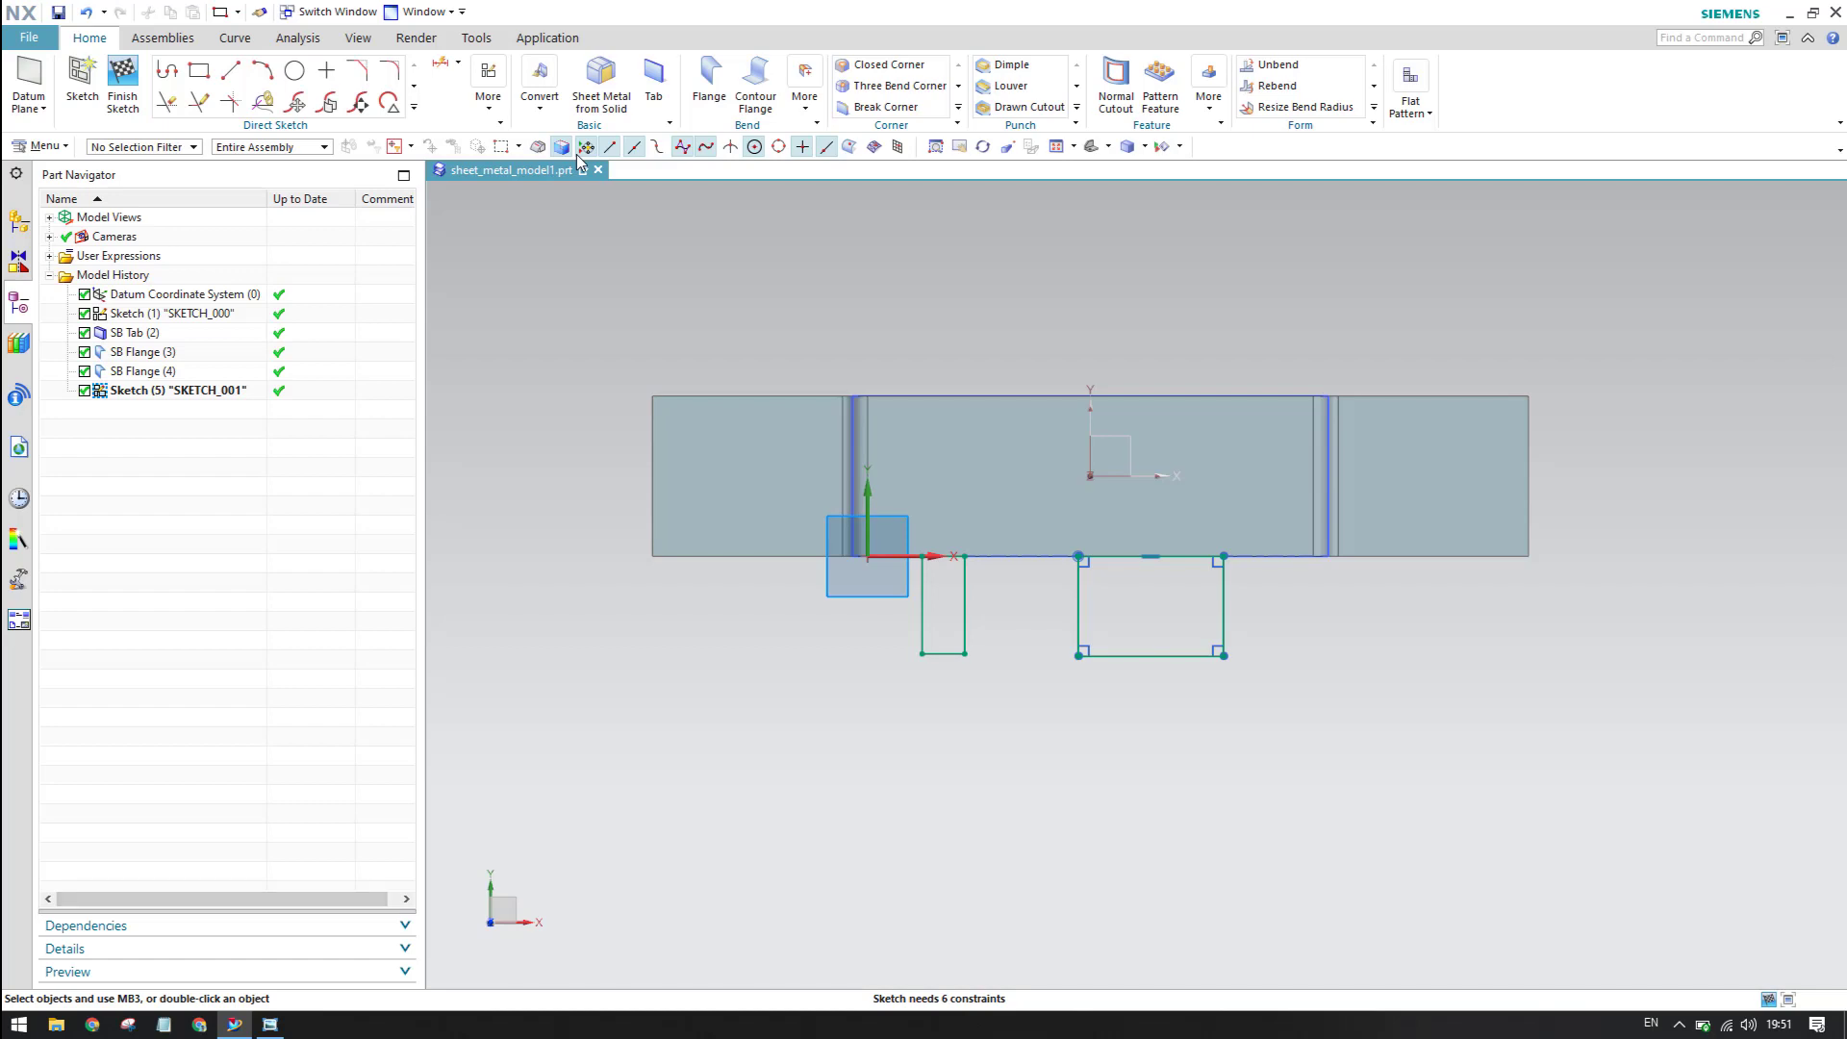
# - Dimension the narrow rectangle's outer end at 44 mm from the tab's rear corner, measured across the tab's width
pyautogui.scroll(3, 941, 689)
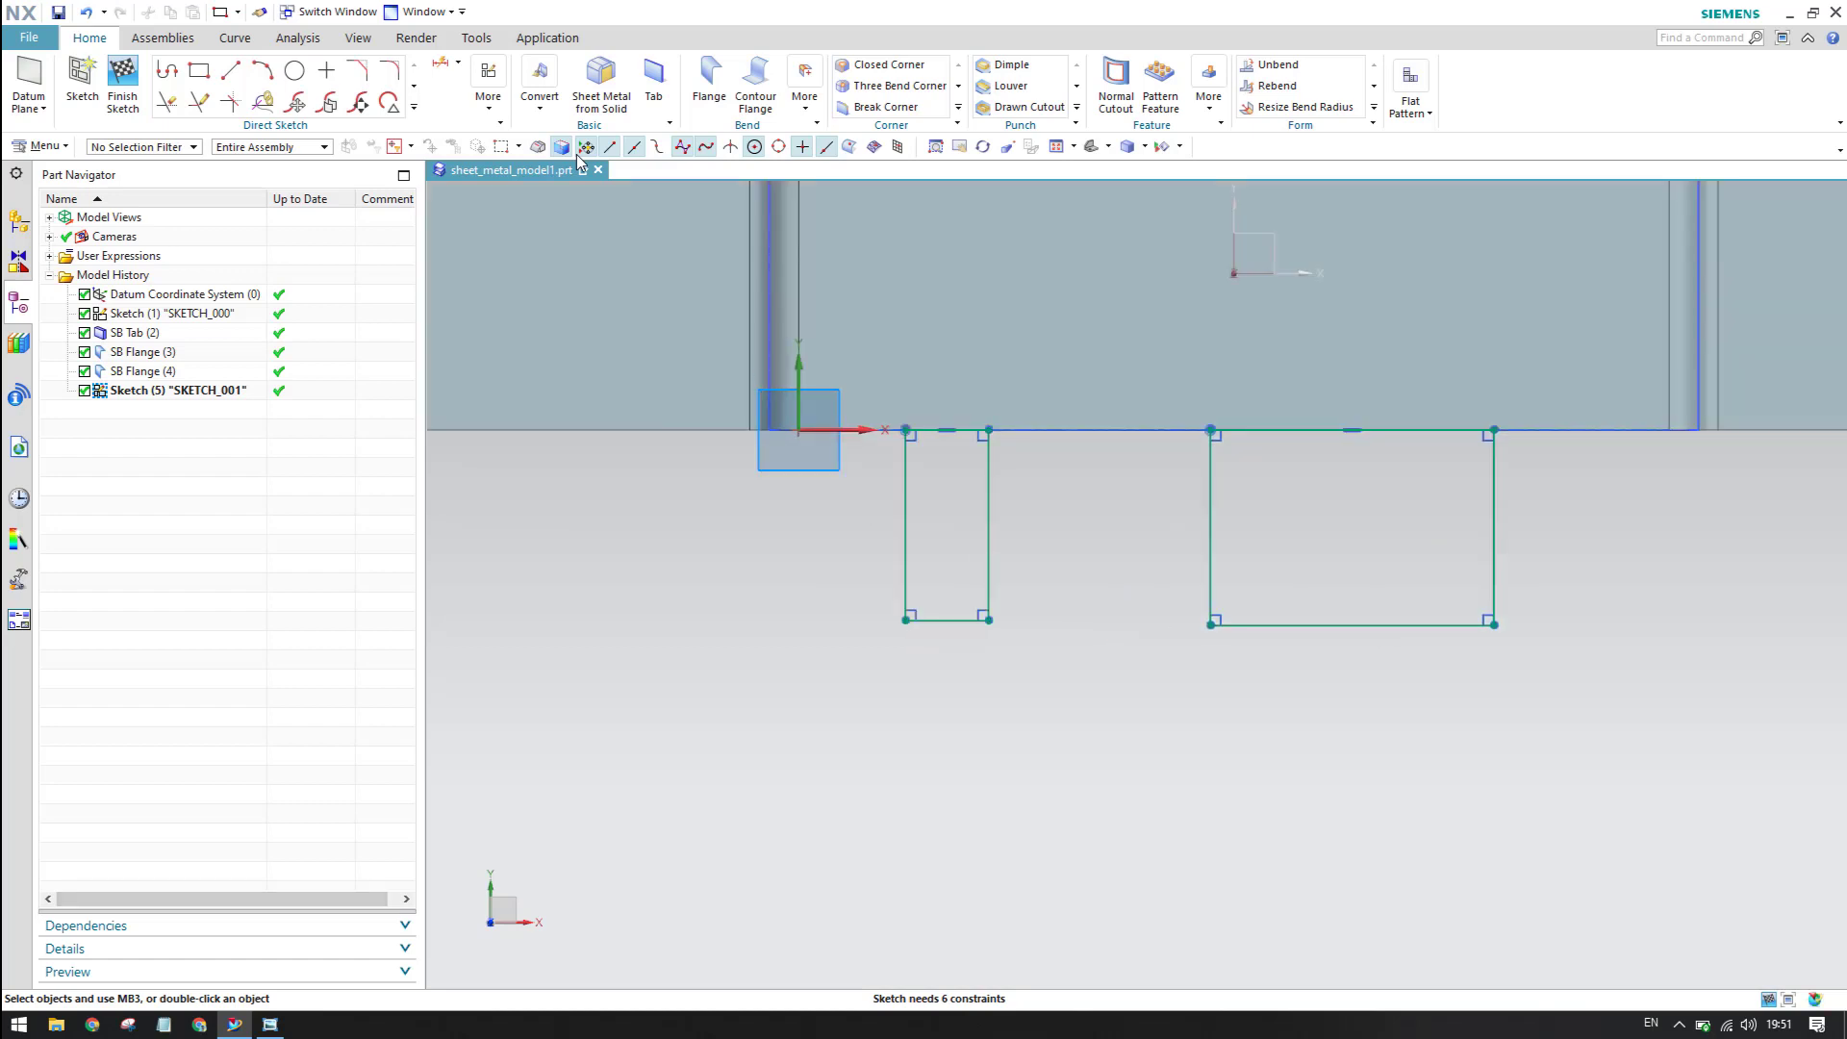
pyautogui.press('Home')
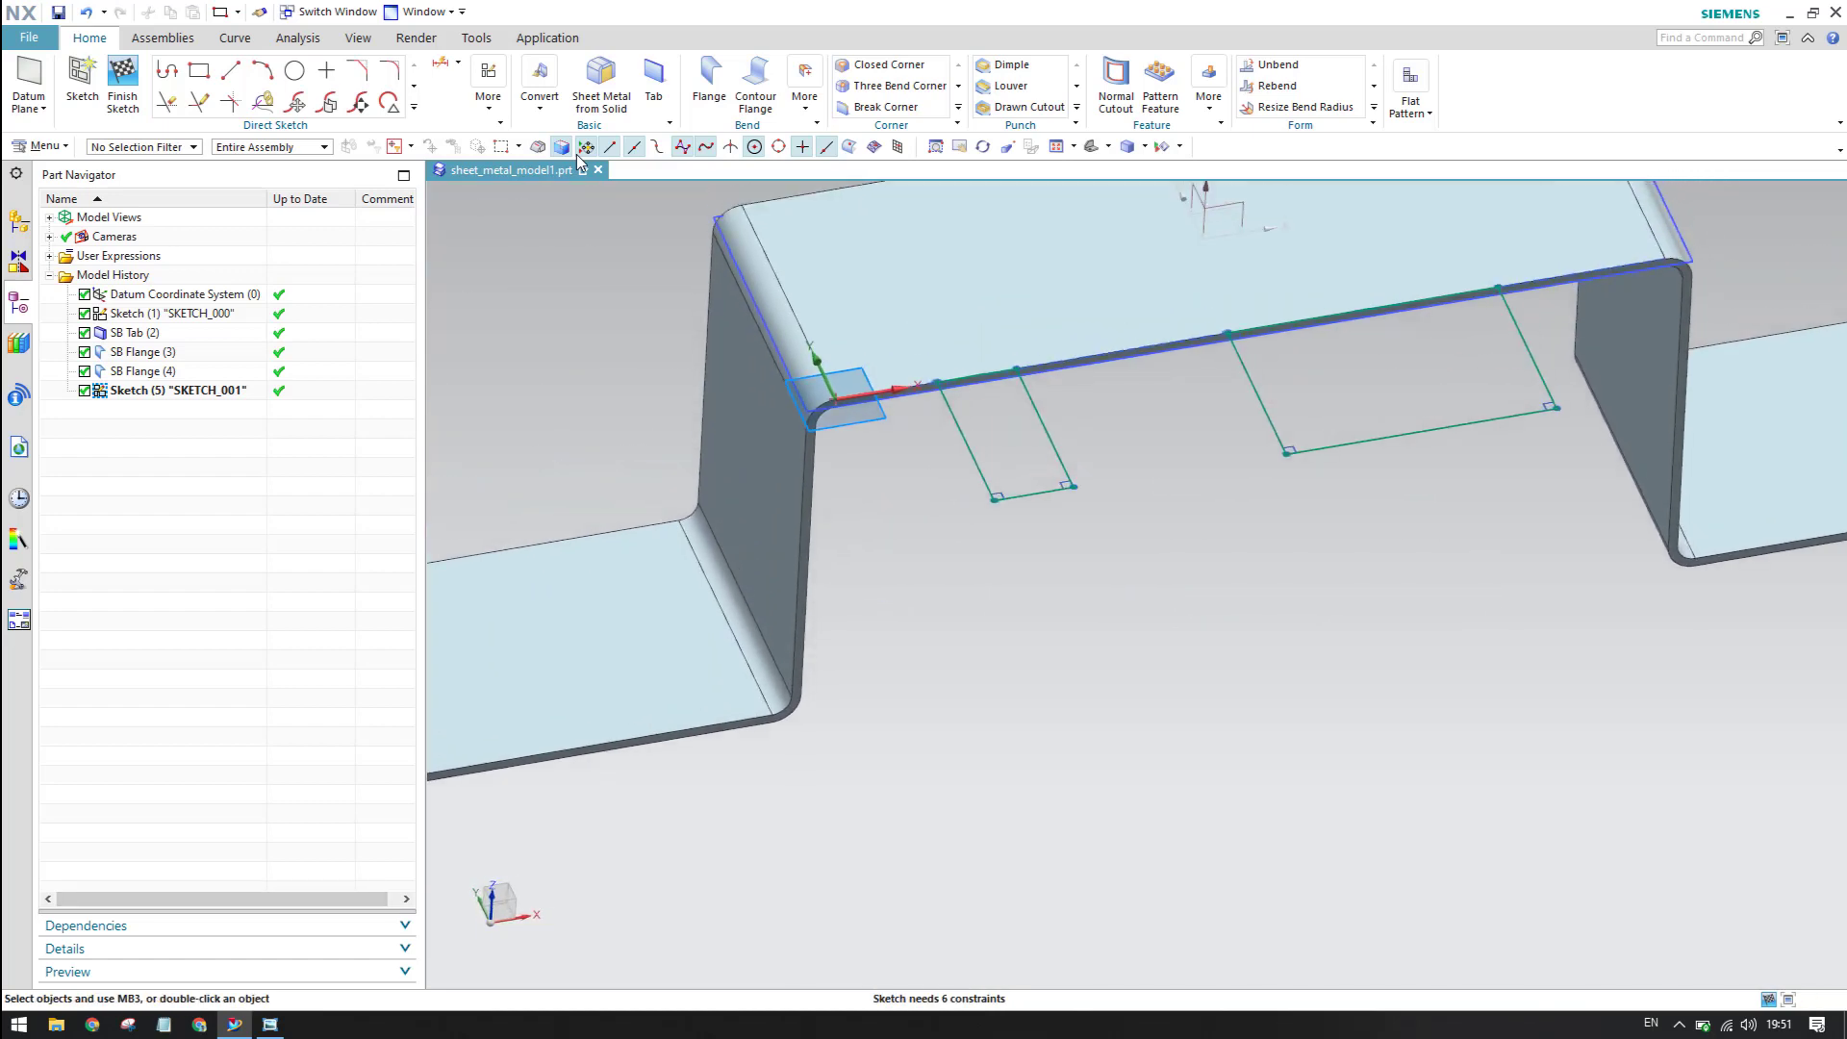
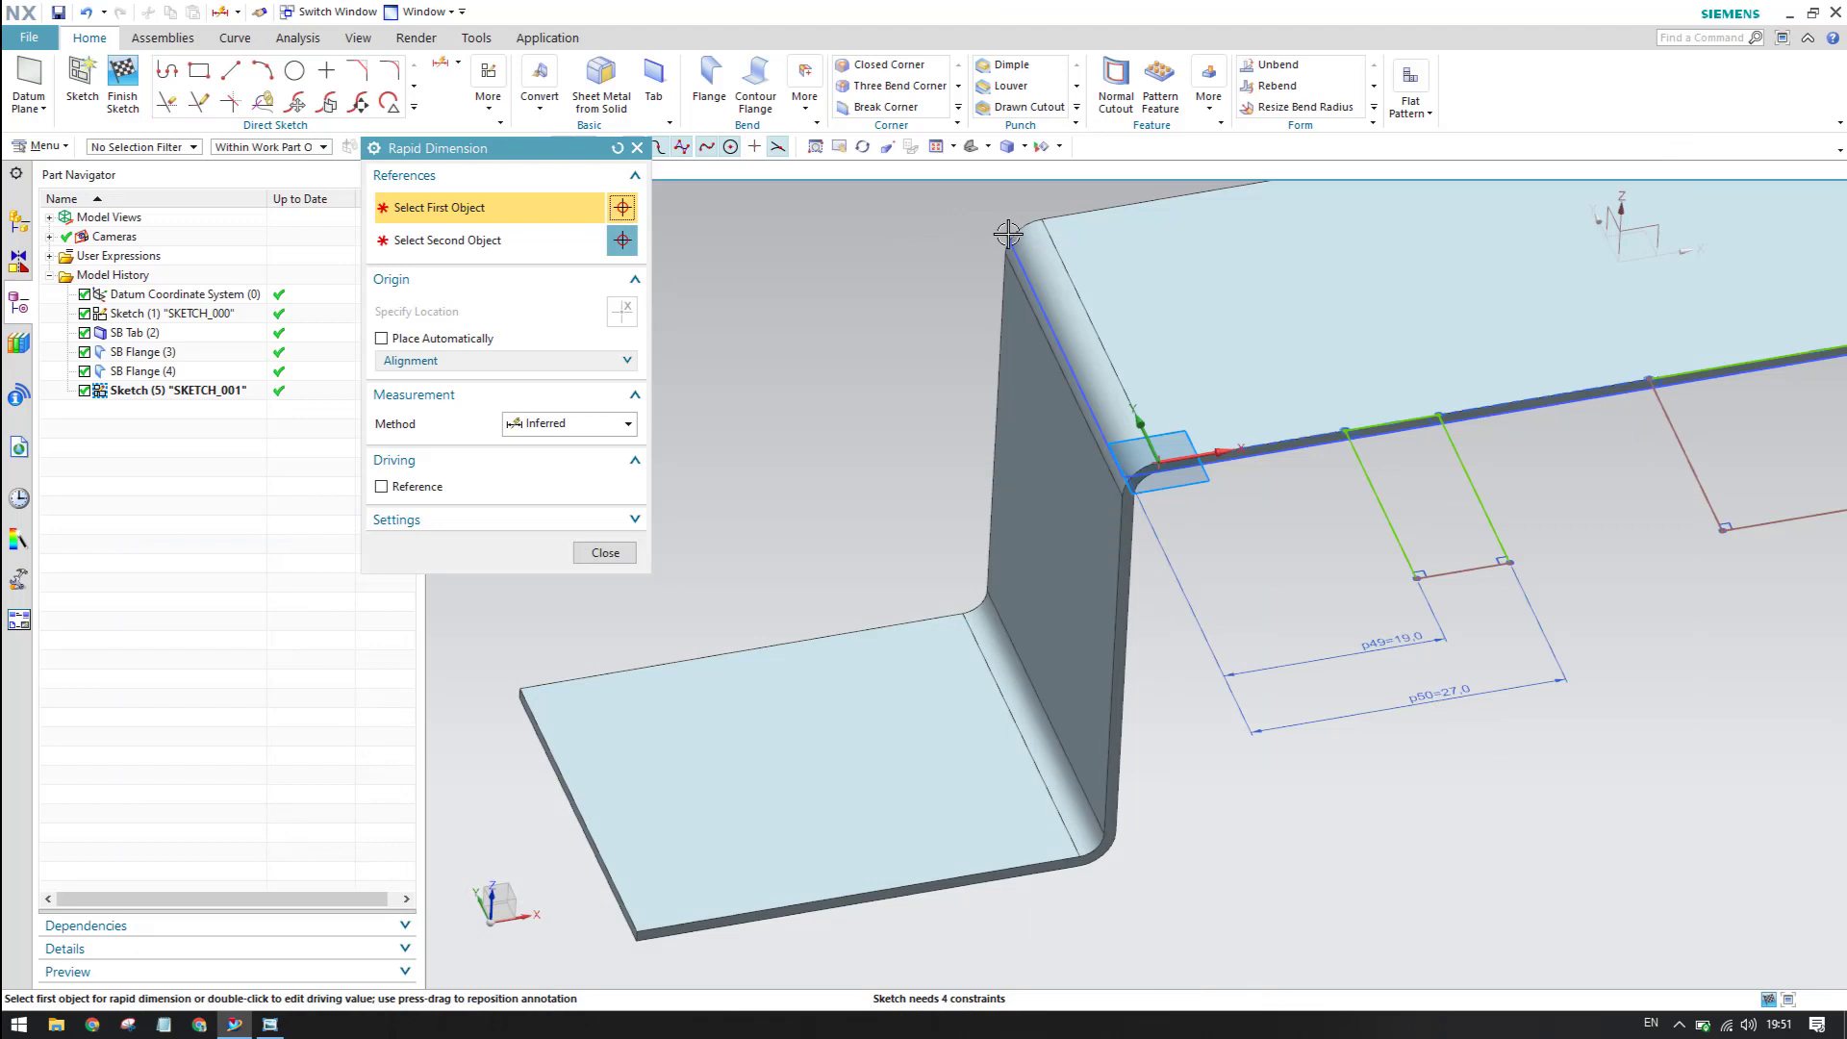
pyautogui.click(1007, 236)
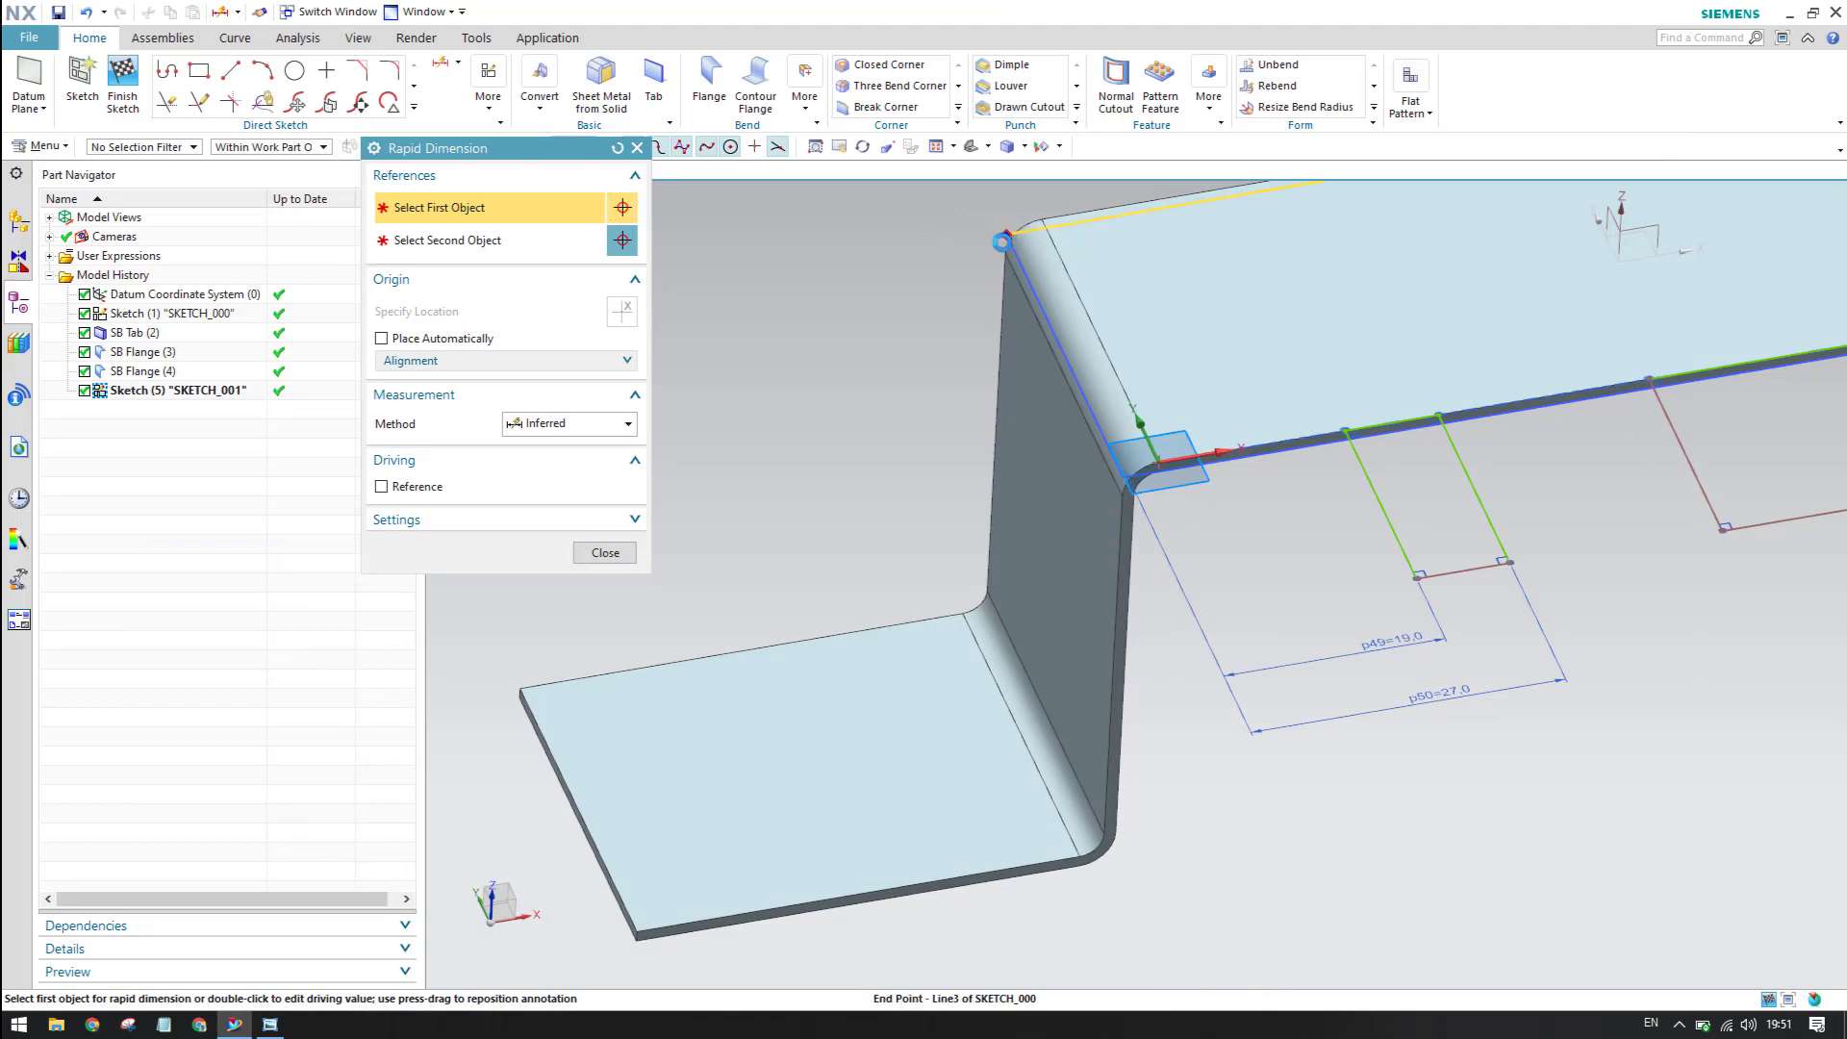
pyautogui.click(1414, 580)
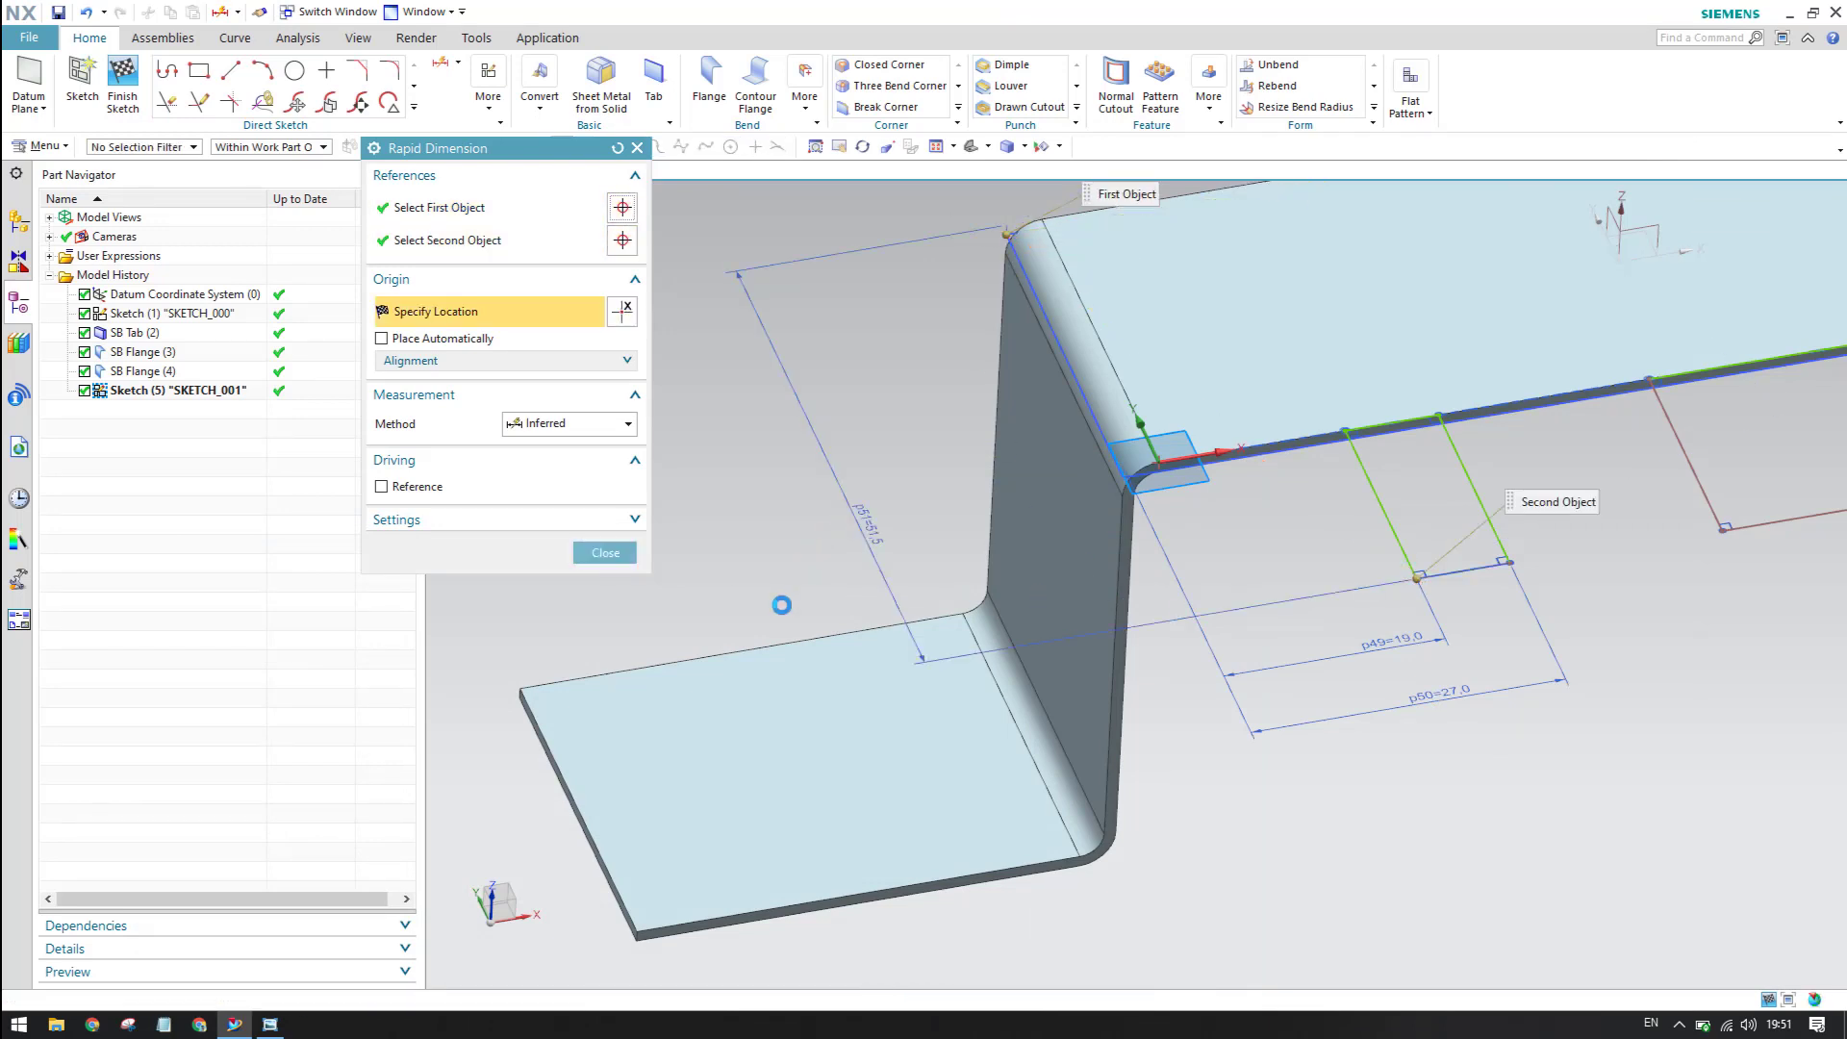
pyautogui.click(787, 596)
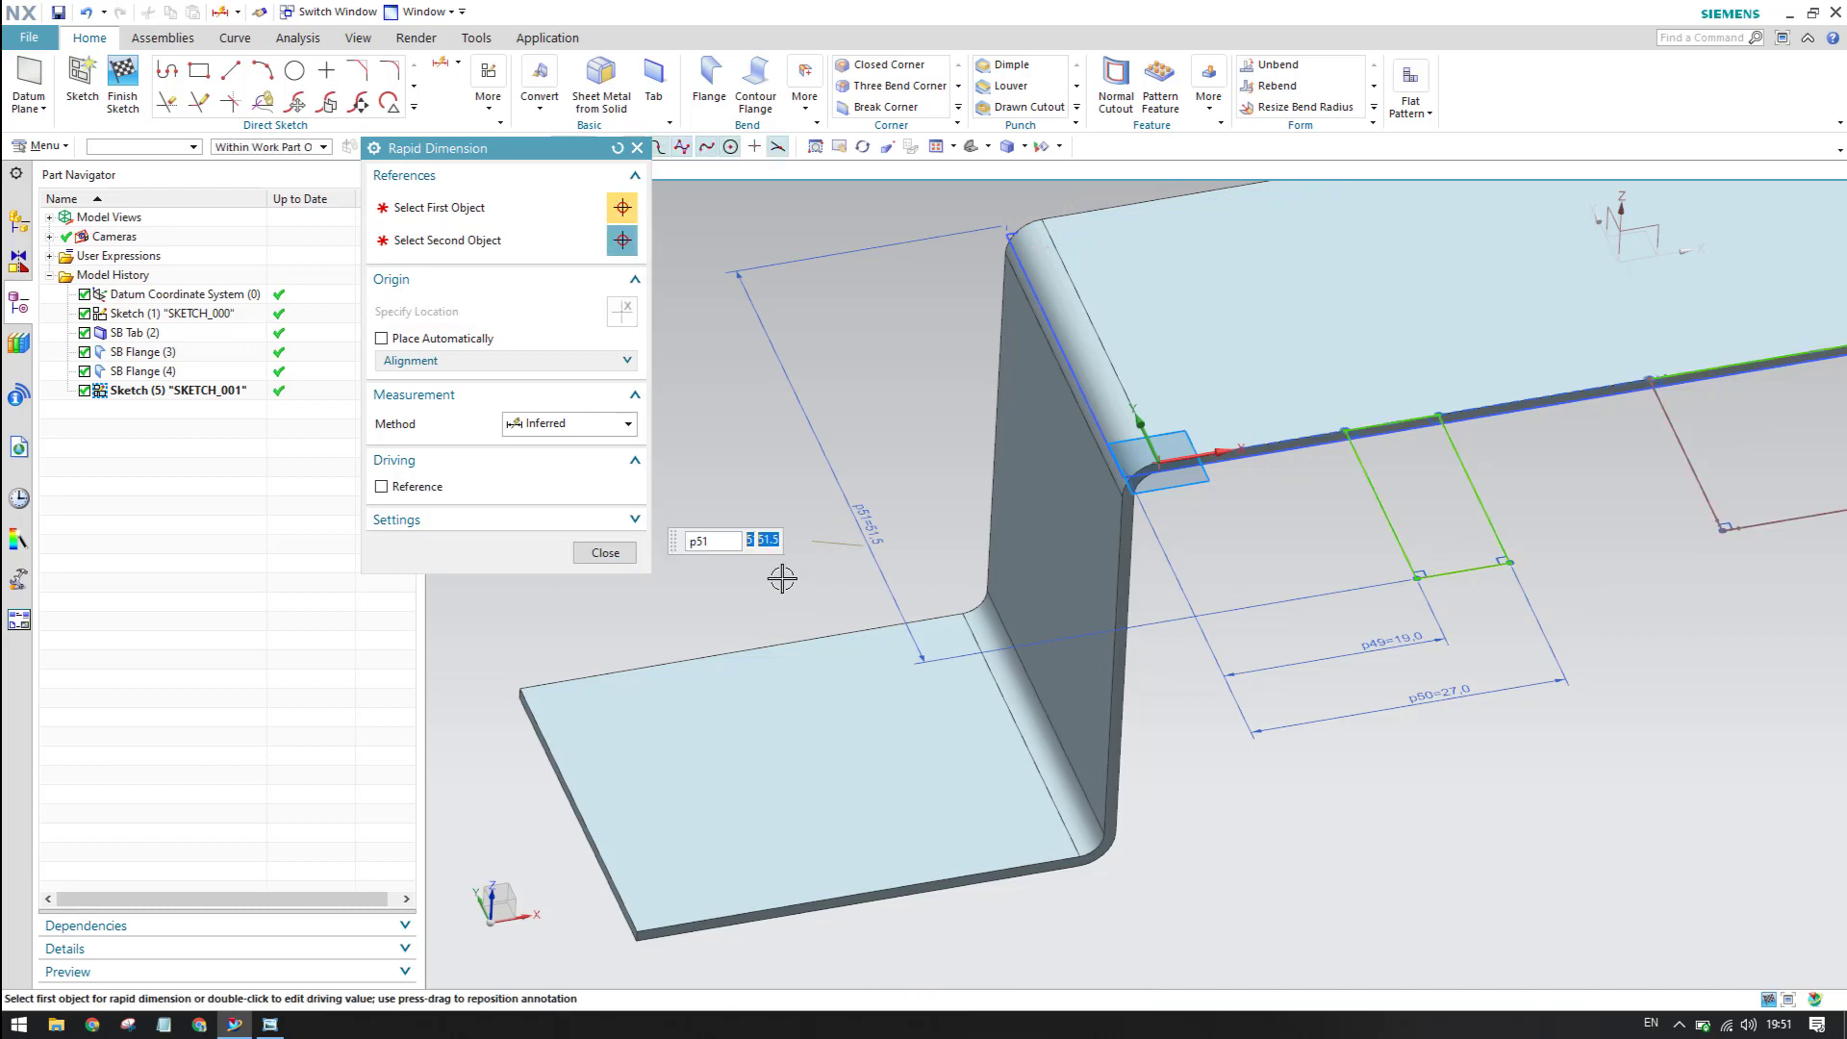
pyautogui.write('44')
pyautogui.press('Return')
pyautogui.click(606, 553)
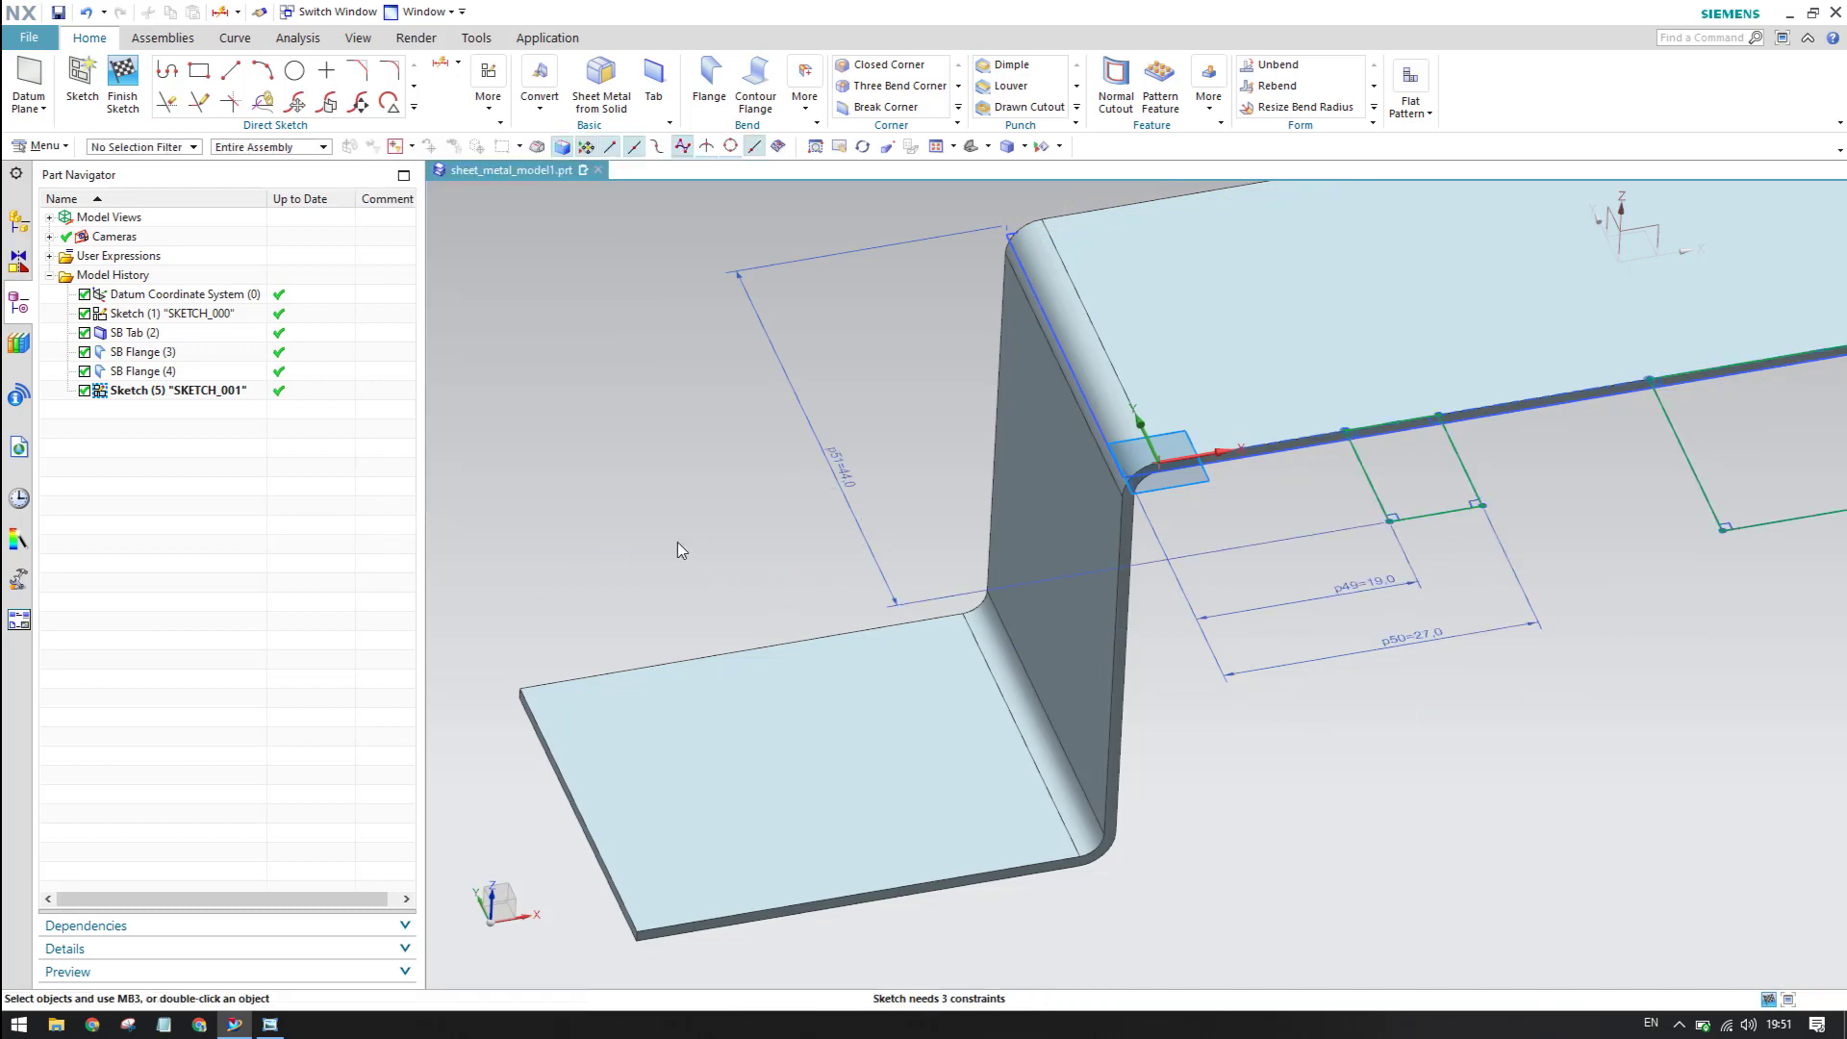
# - Check the drawing and dimension the wider rectangle's outer corner at 20 mm from the bracket's nearby side edge, measured along the long edge
pyautogui.scroll(3, 1251, 523)
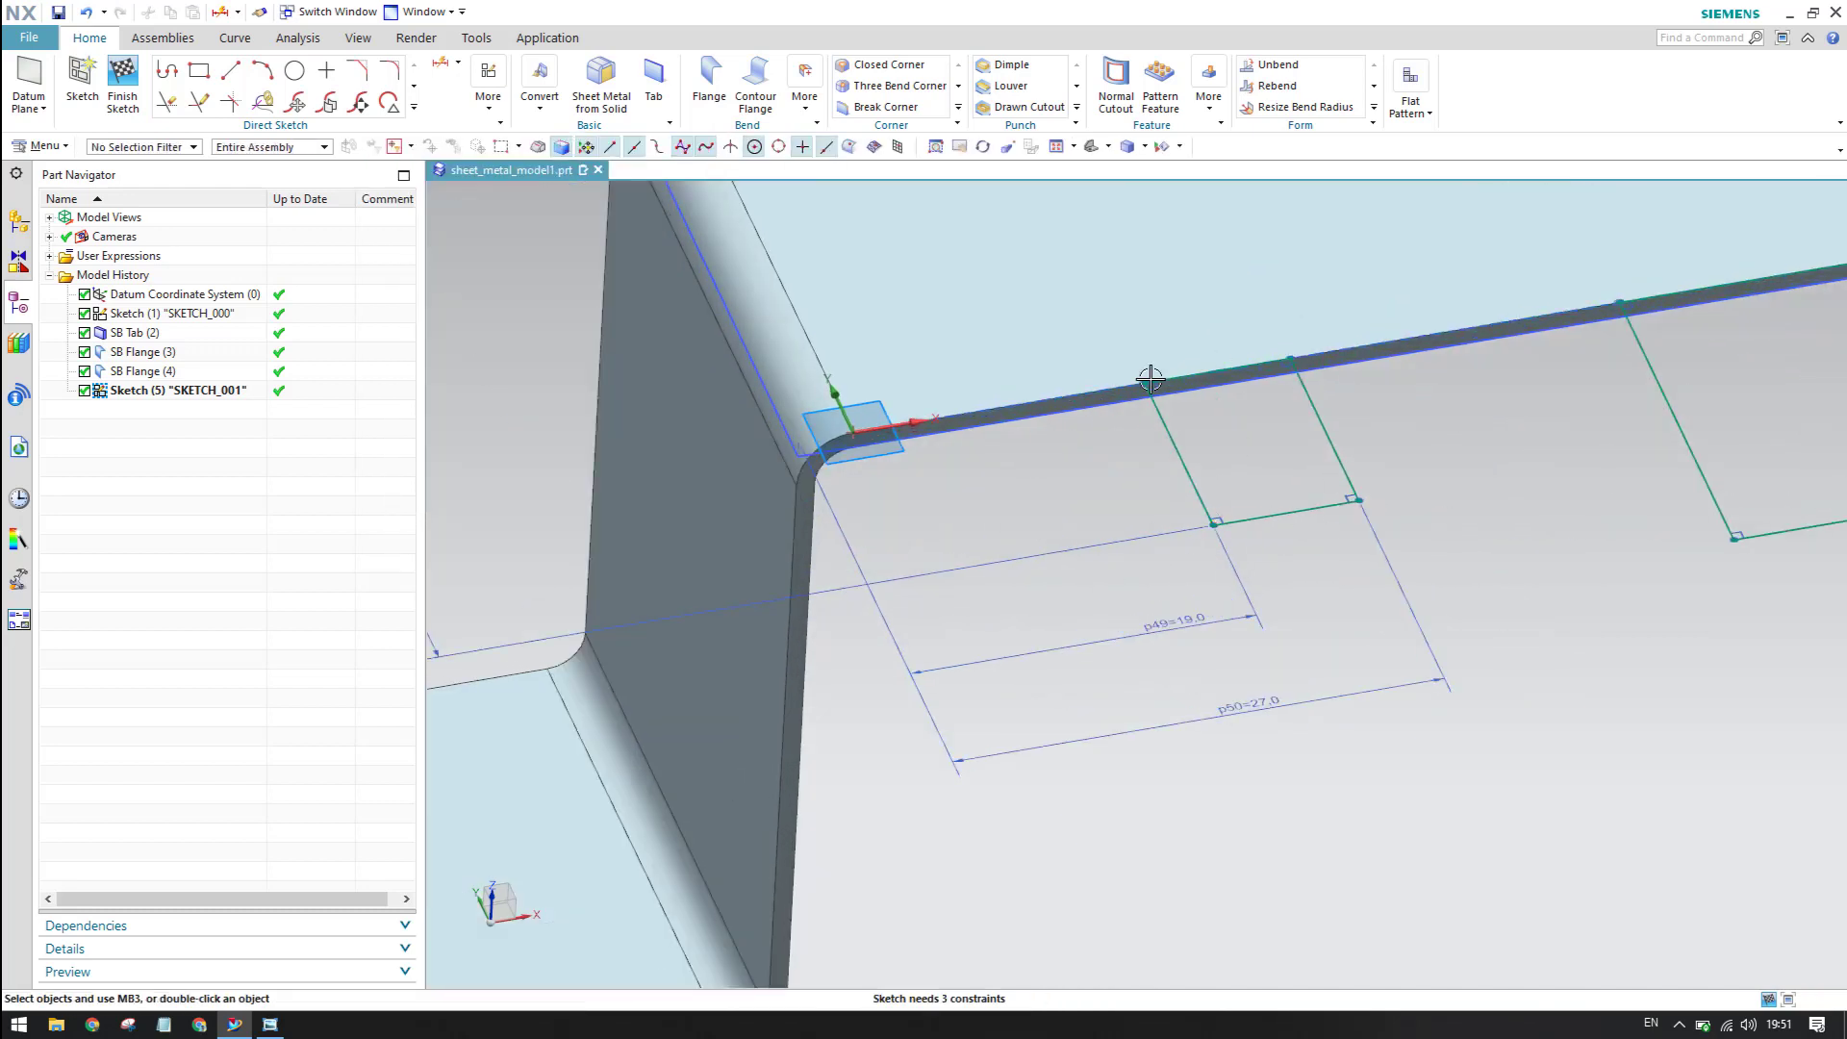
pyautogui.scroll(-5, 1106, 487)
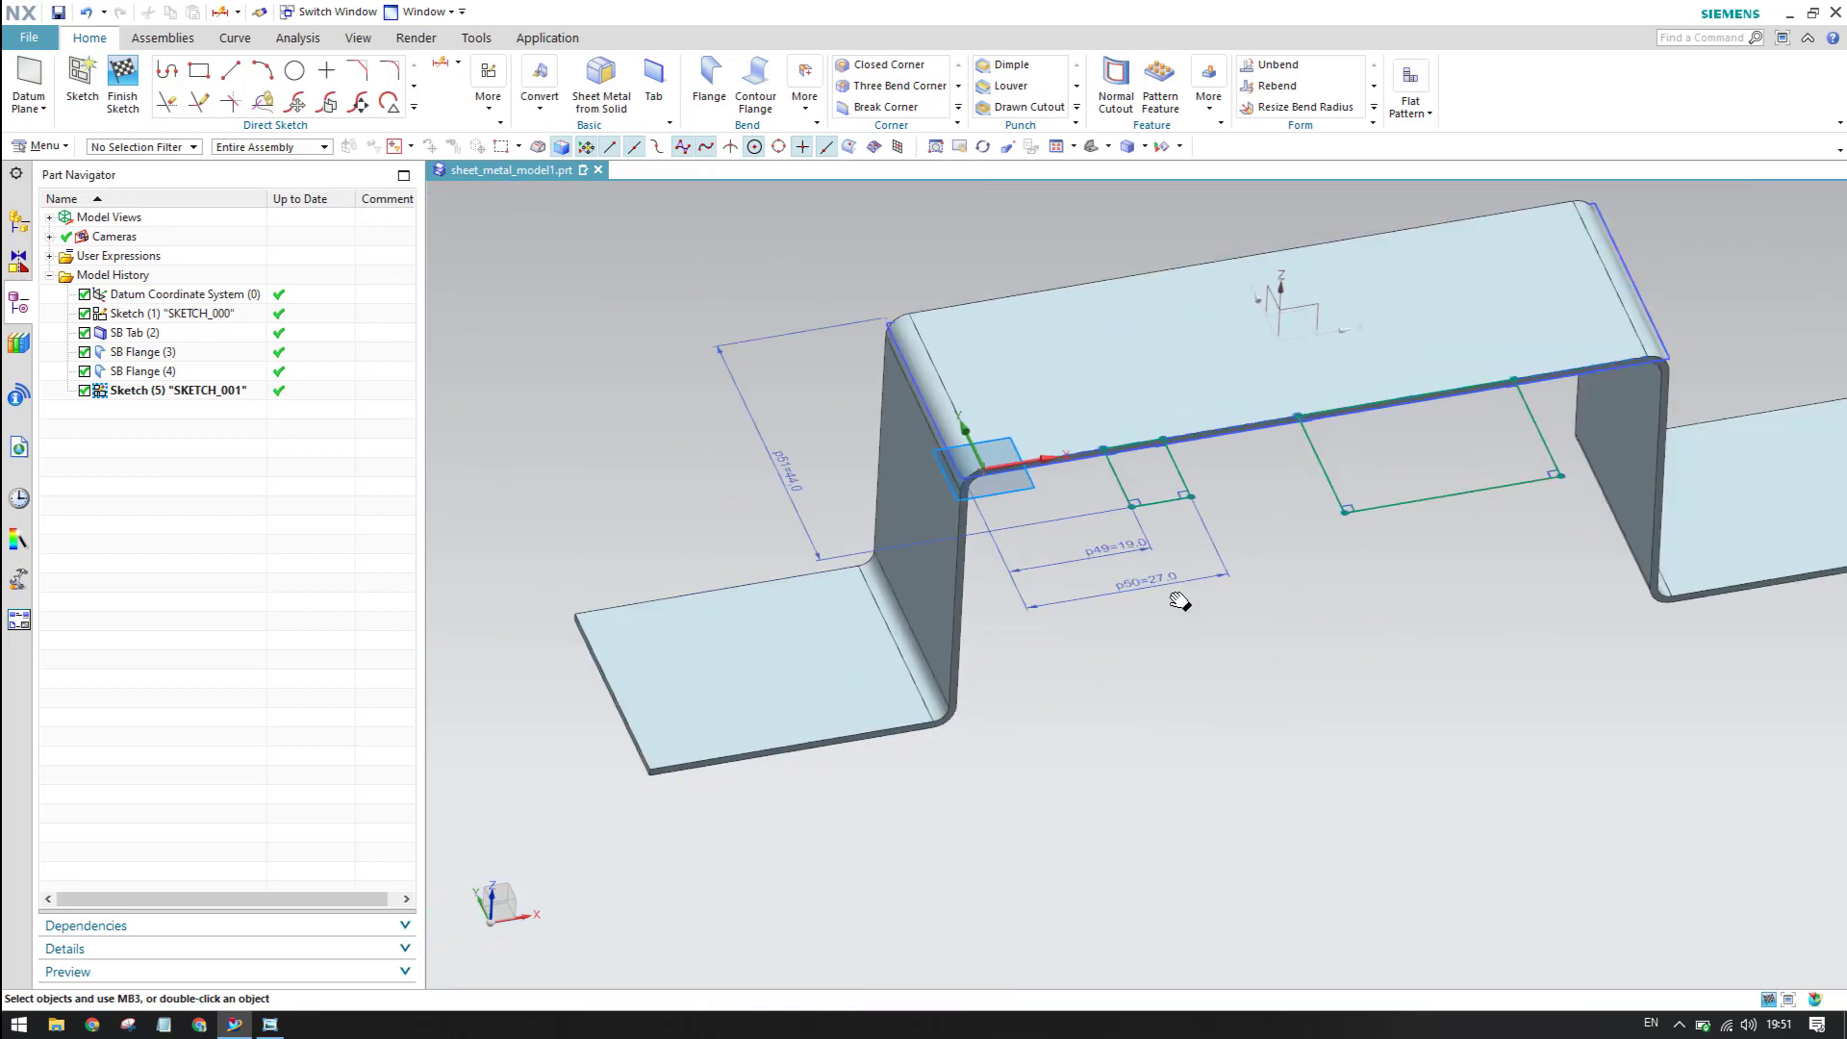
pyautogui.scroll(3, 1116, 490)
pyautogui.scroll(-3, 1251, 486)
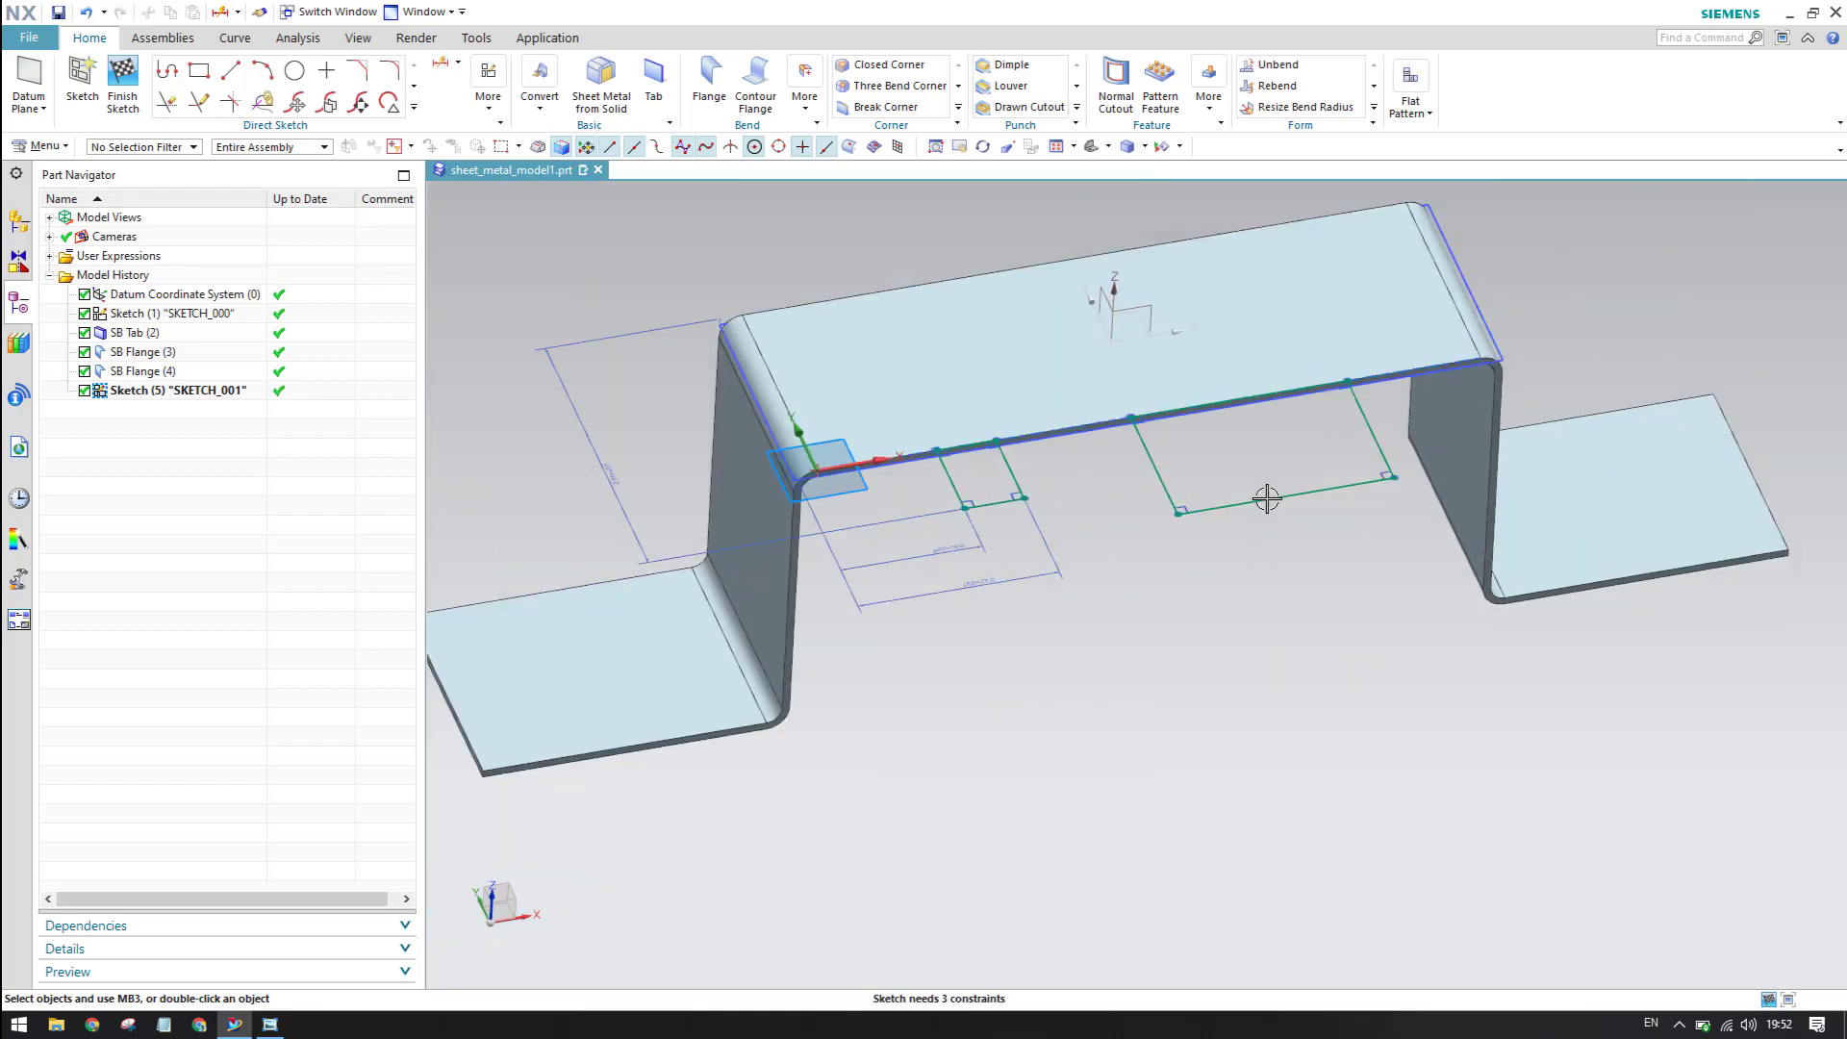
pyautogui.keyDown('shift'); pyautogui.moveTo(1254, 577); pyautogui.dragTo(1171, 635, button='middle'); pyautogui.keyUp('shift')
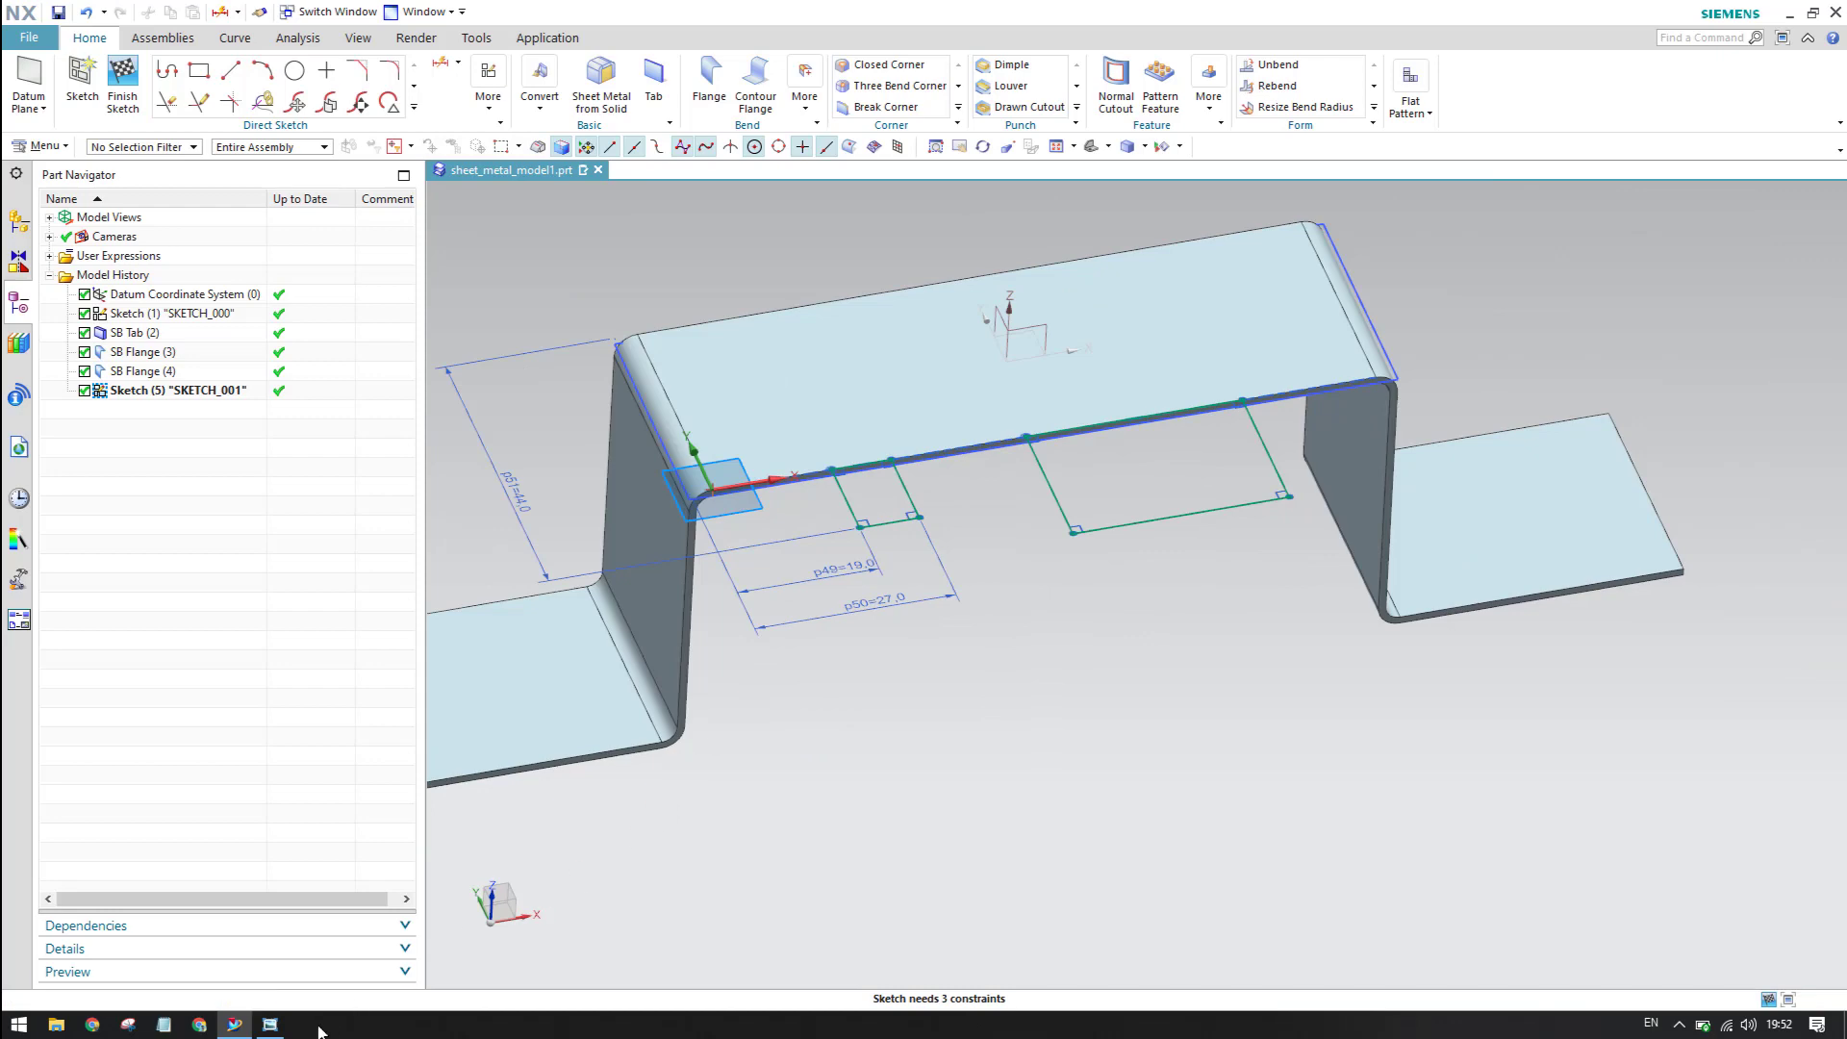
pyautogui.click(270, 1024)
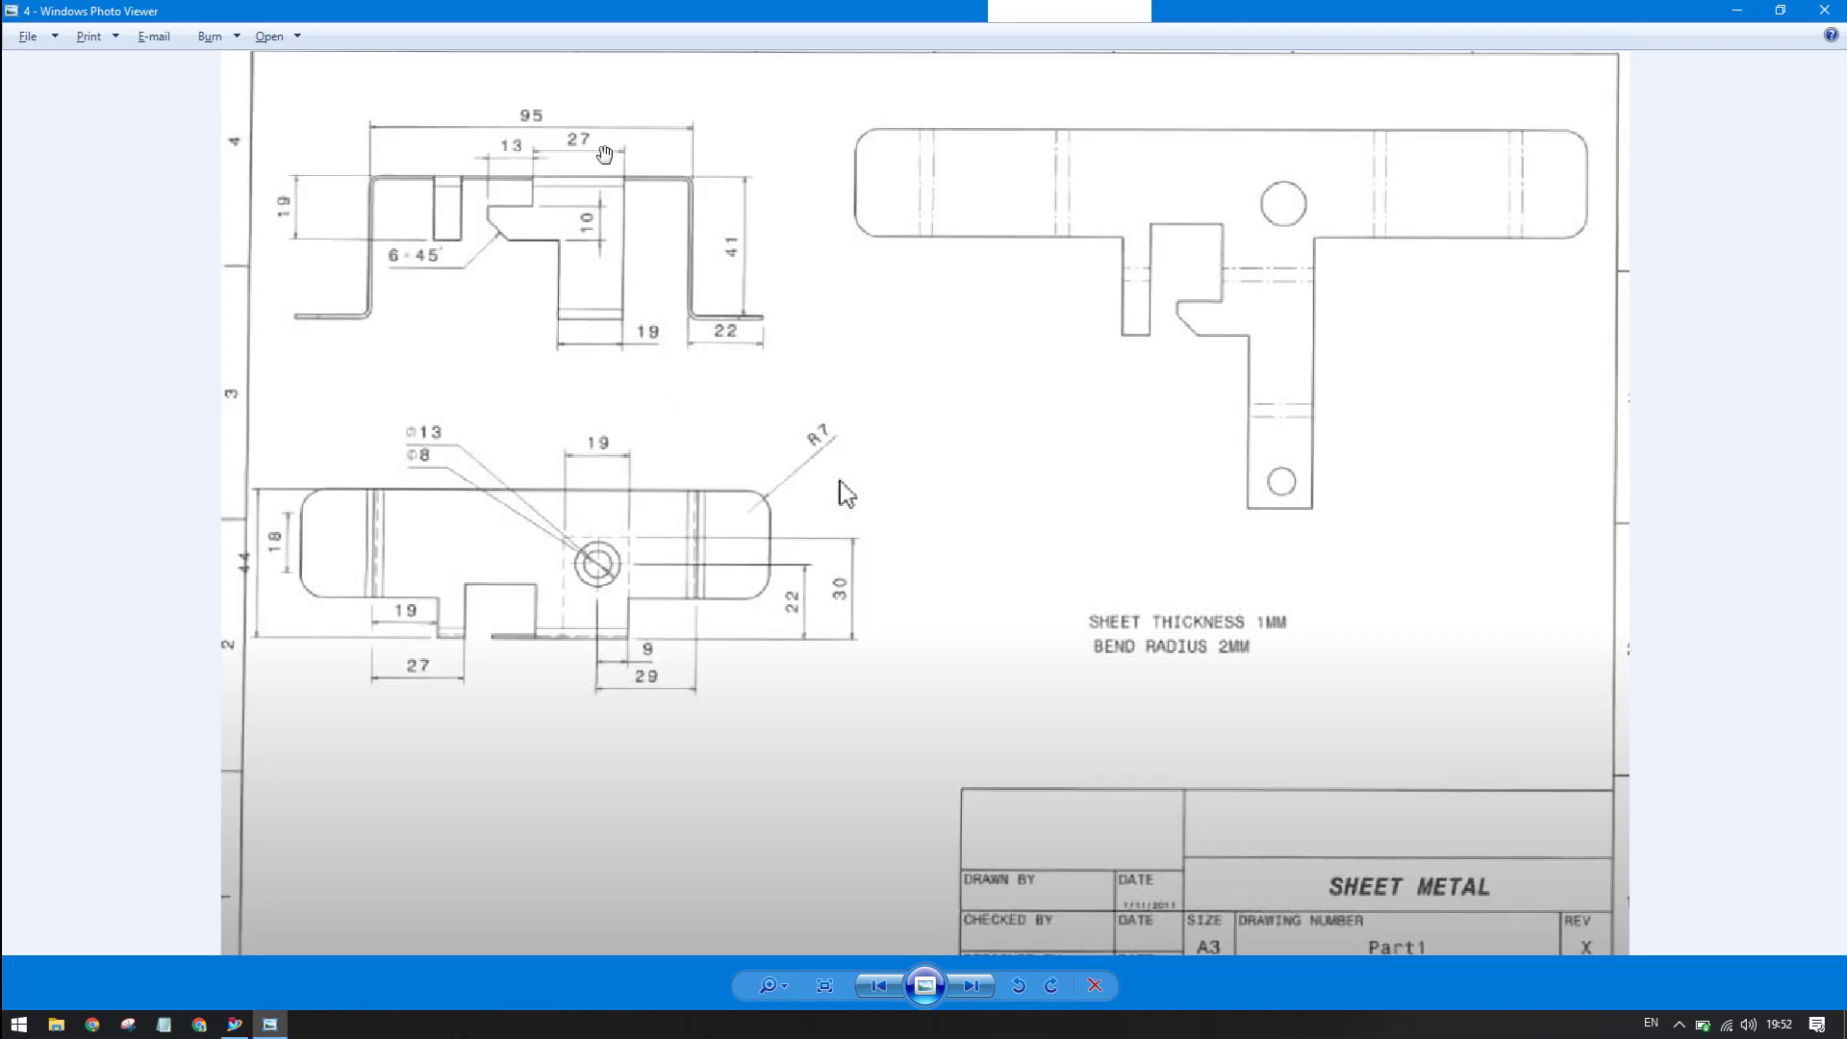
pyautogui.click(1737, 22)
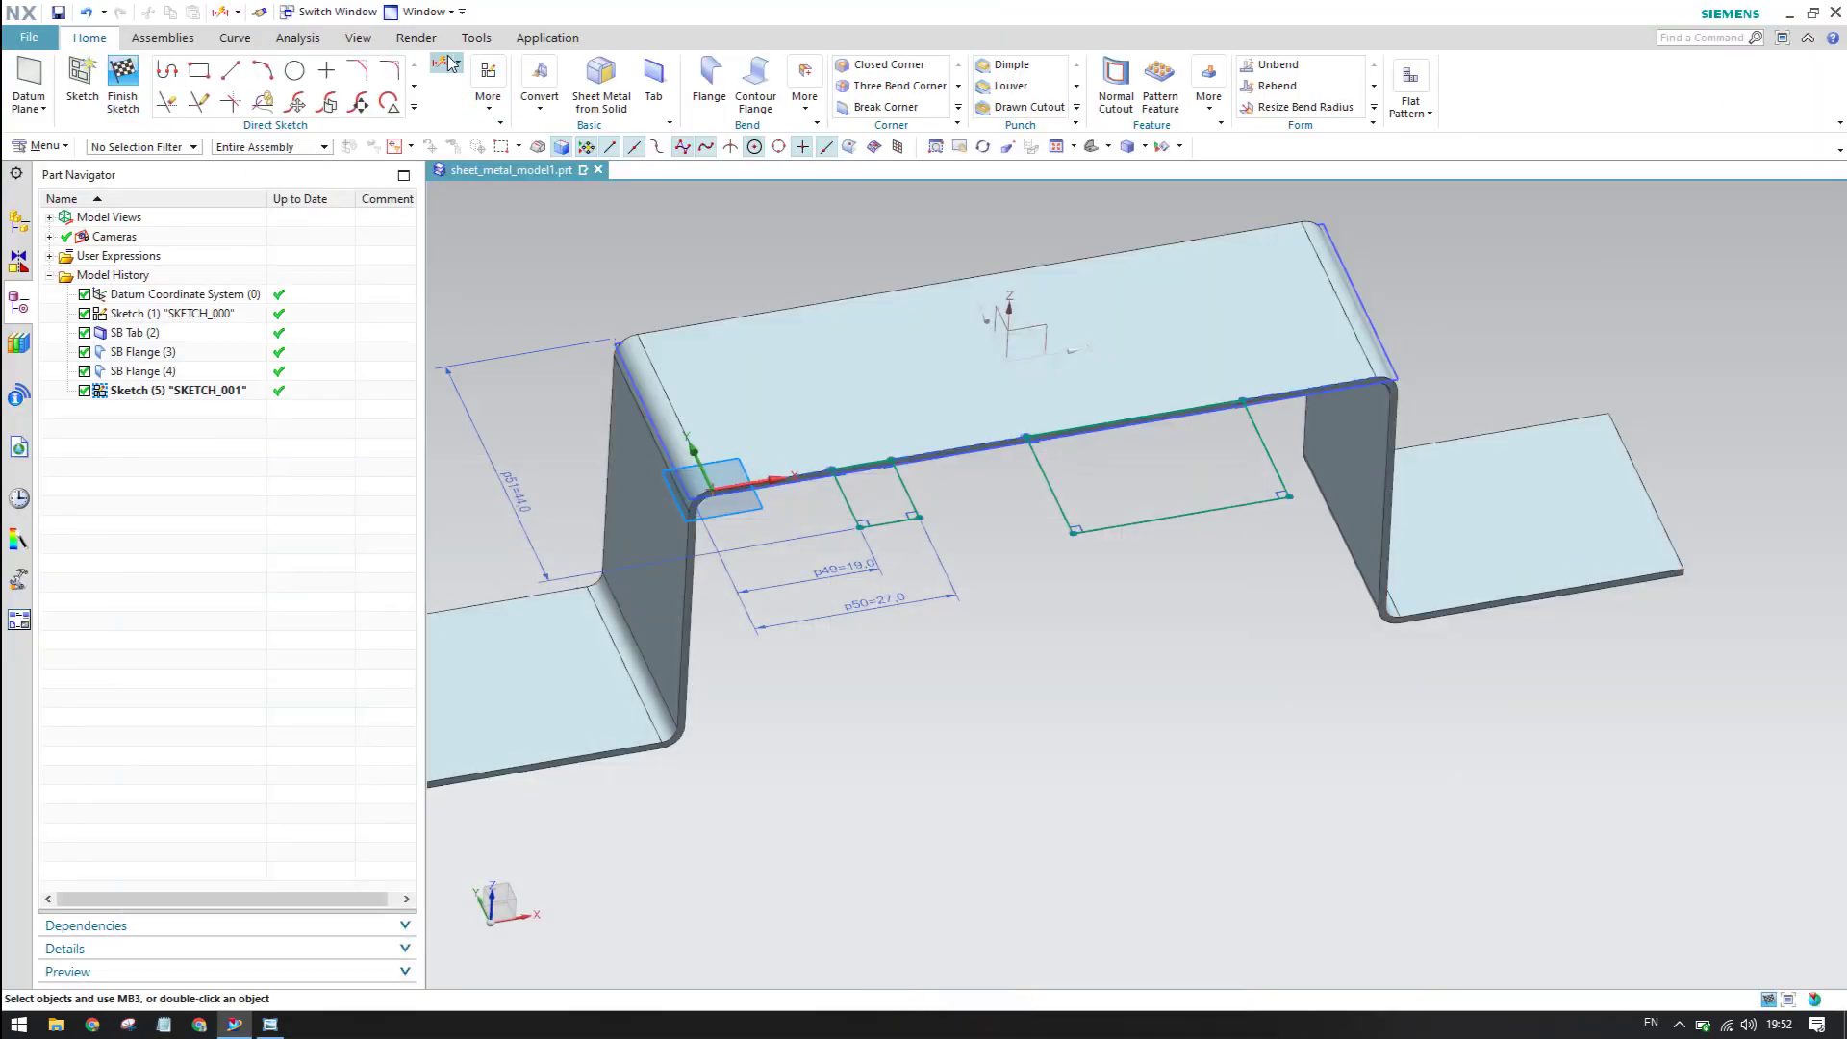
pyautogui.press('d')
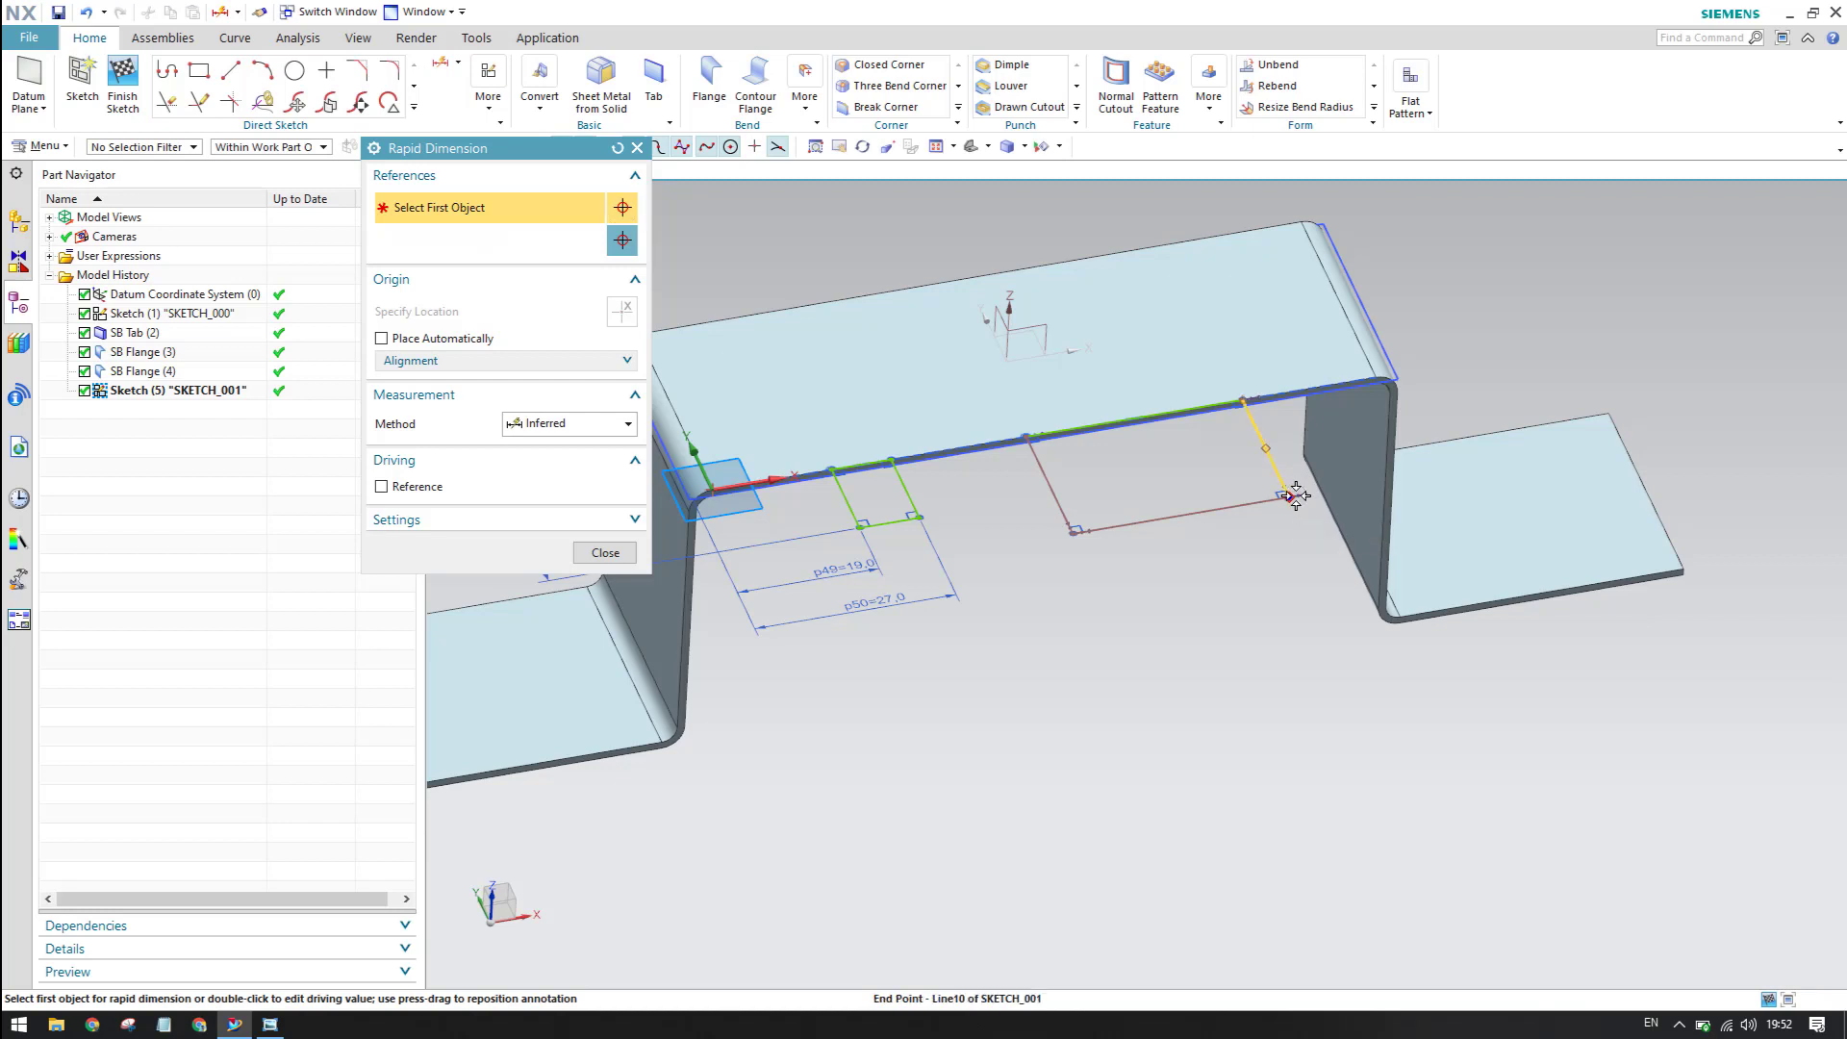
pyautogui.click(1294, 494)
pyautogui.moveTo(1296, 495); pyautogui.dragTo(1371, 385, button='middle')
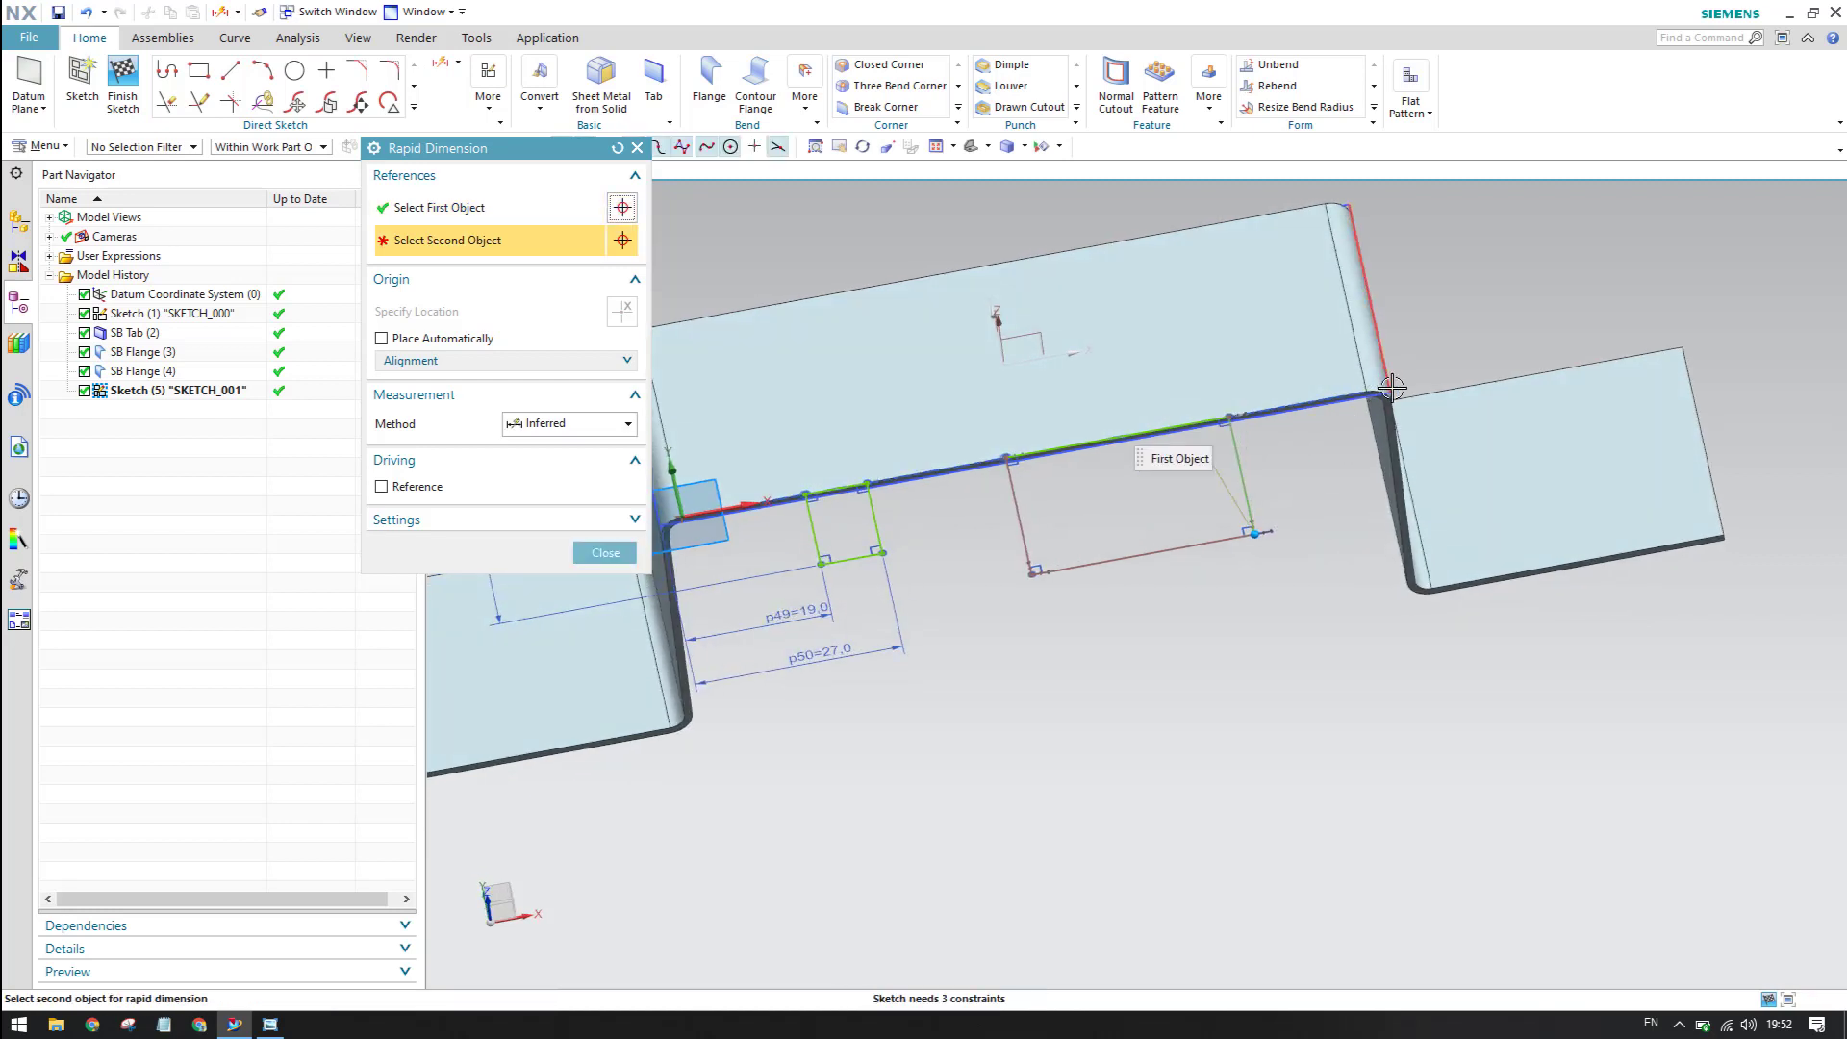
pyautogui.click(1374, 390)
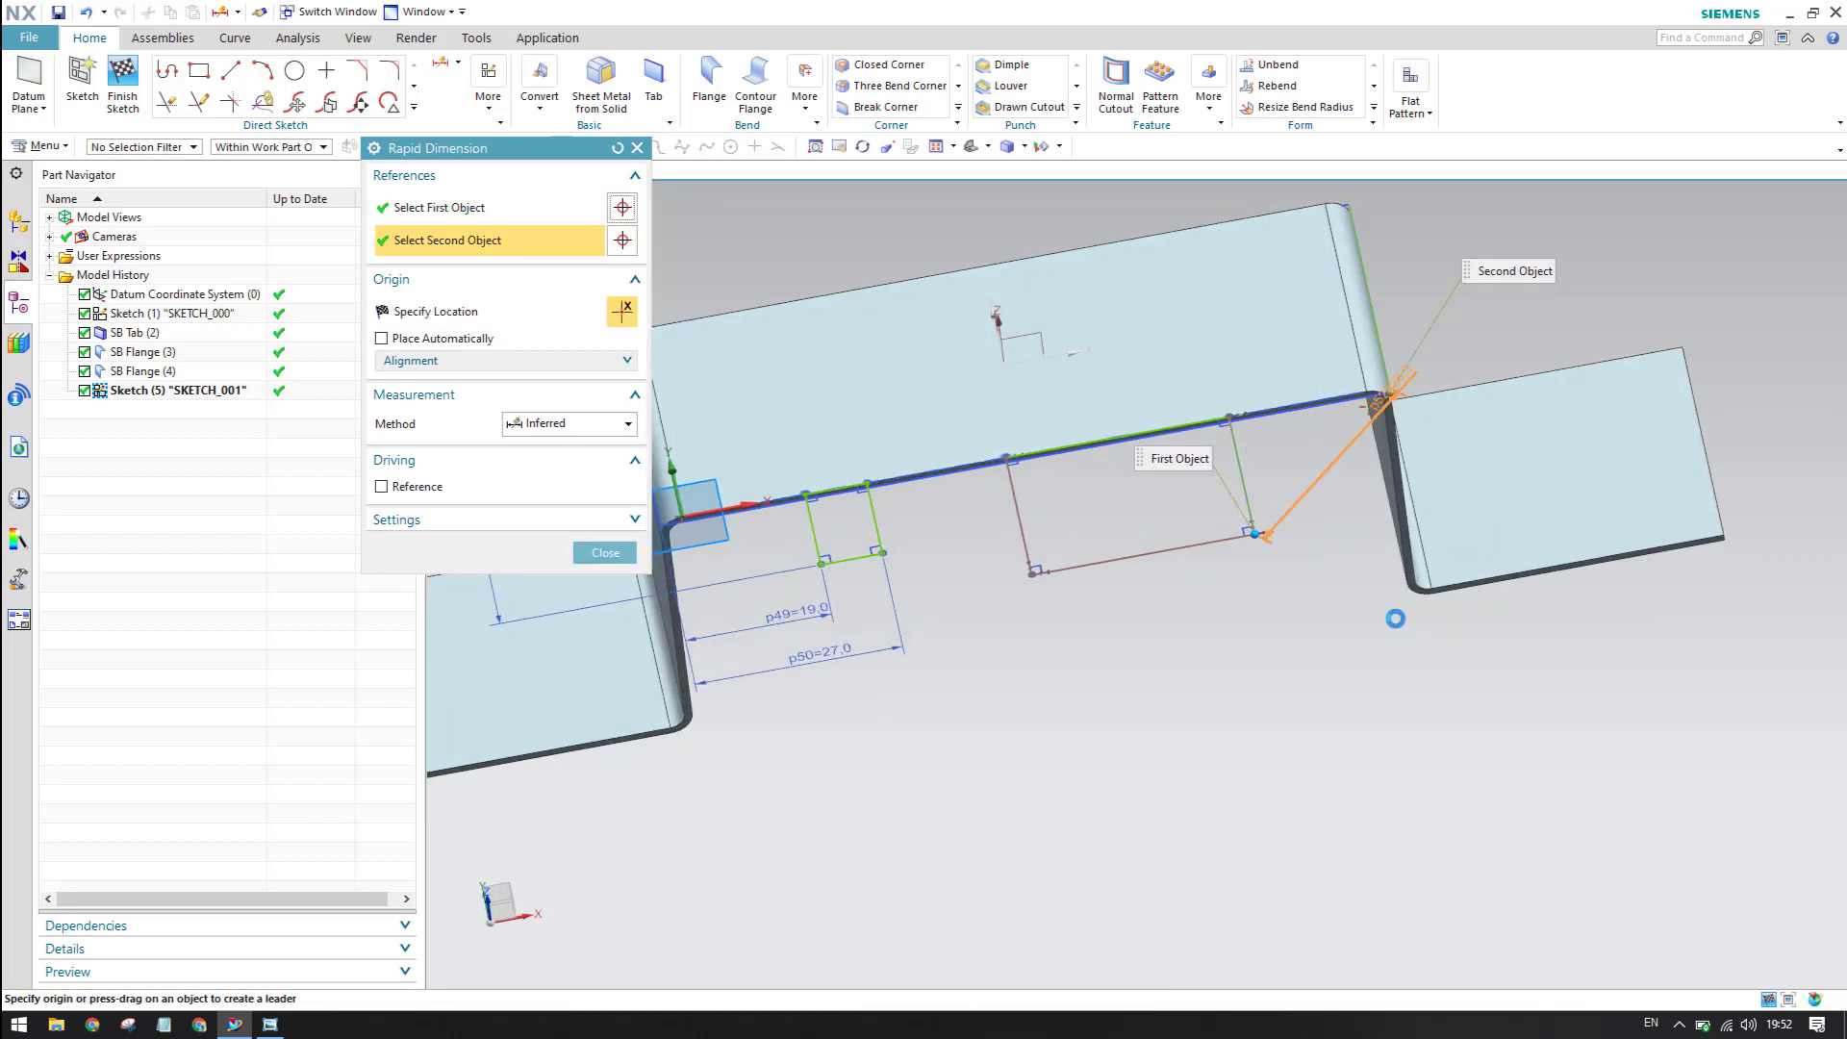
pyautogui.click(1339, 737)
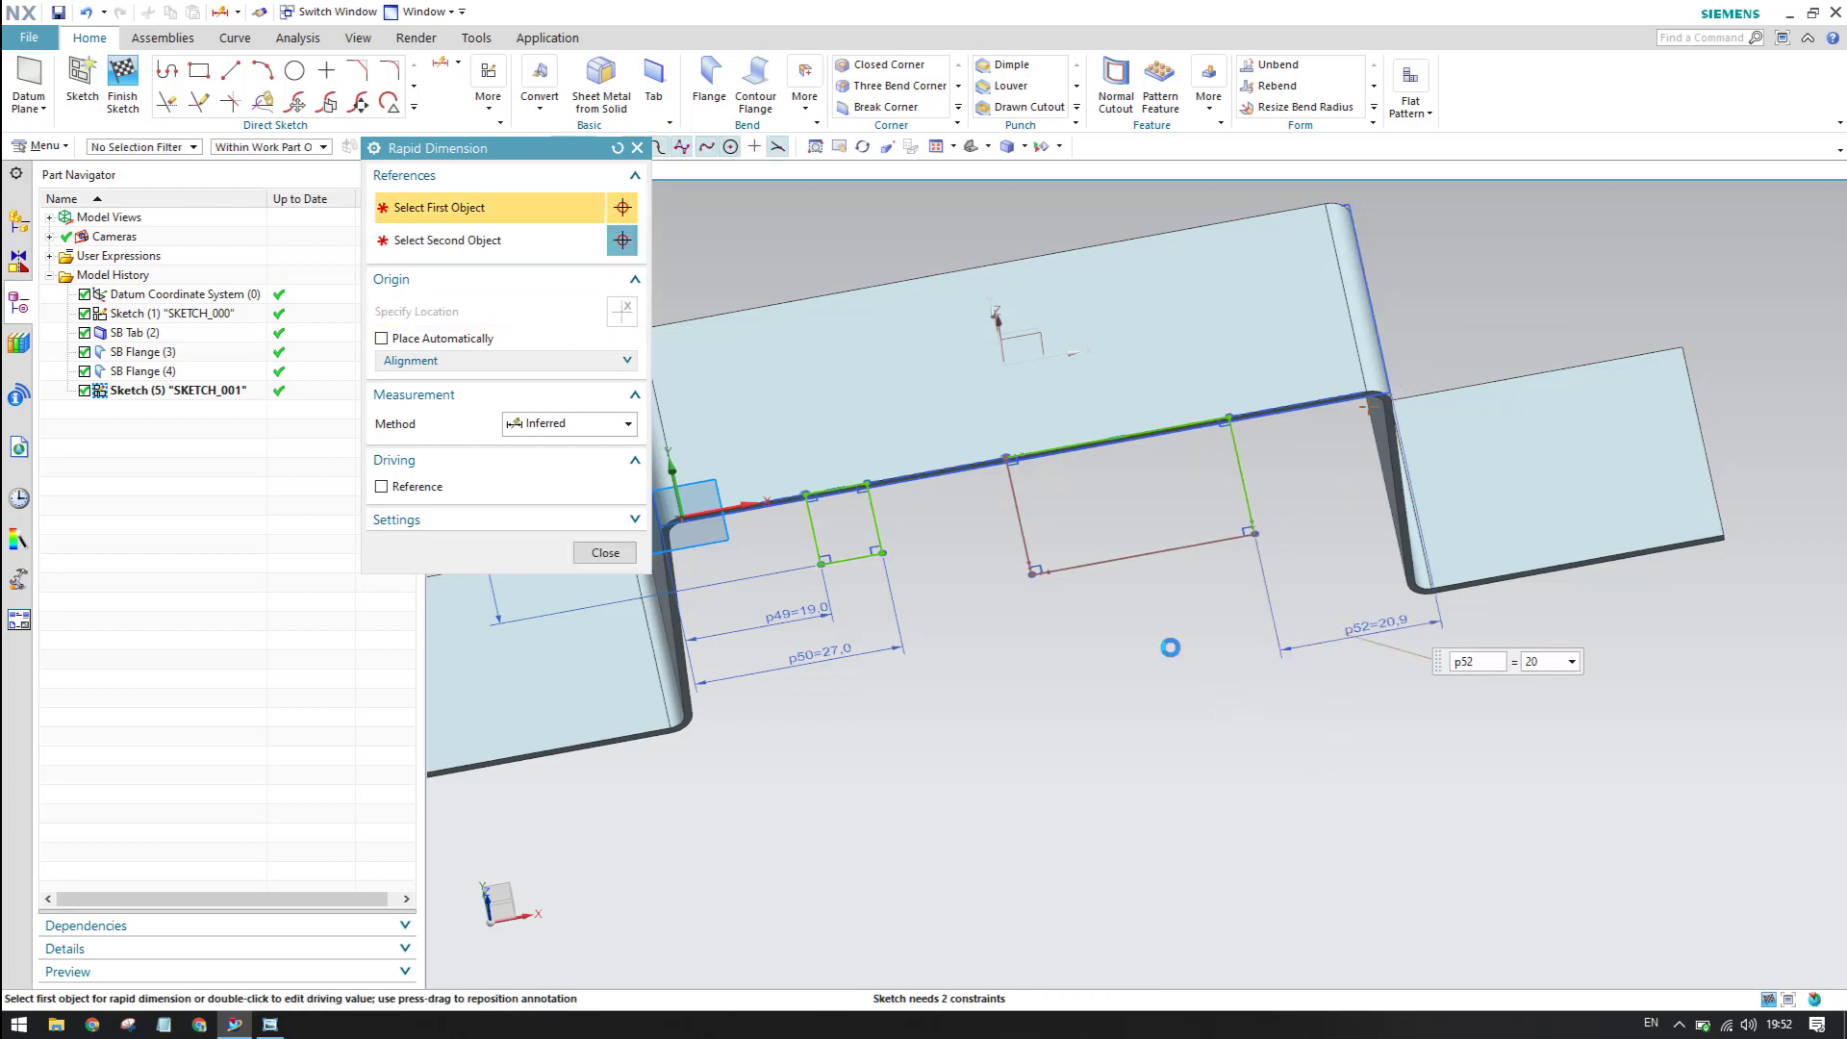
pyautogui.write('20')
pyautogui.press('Return')
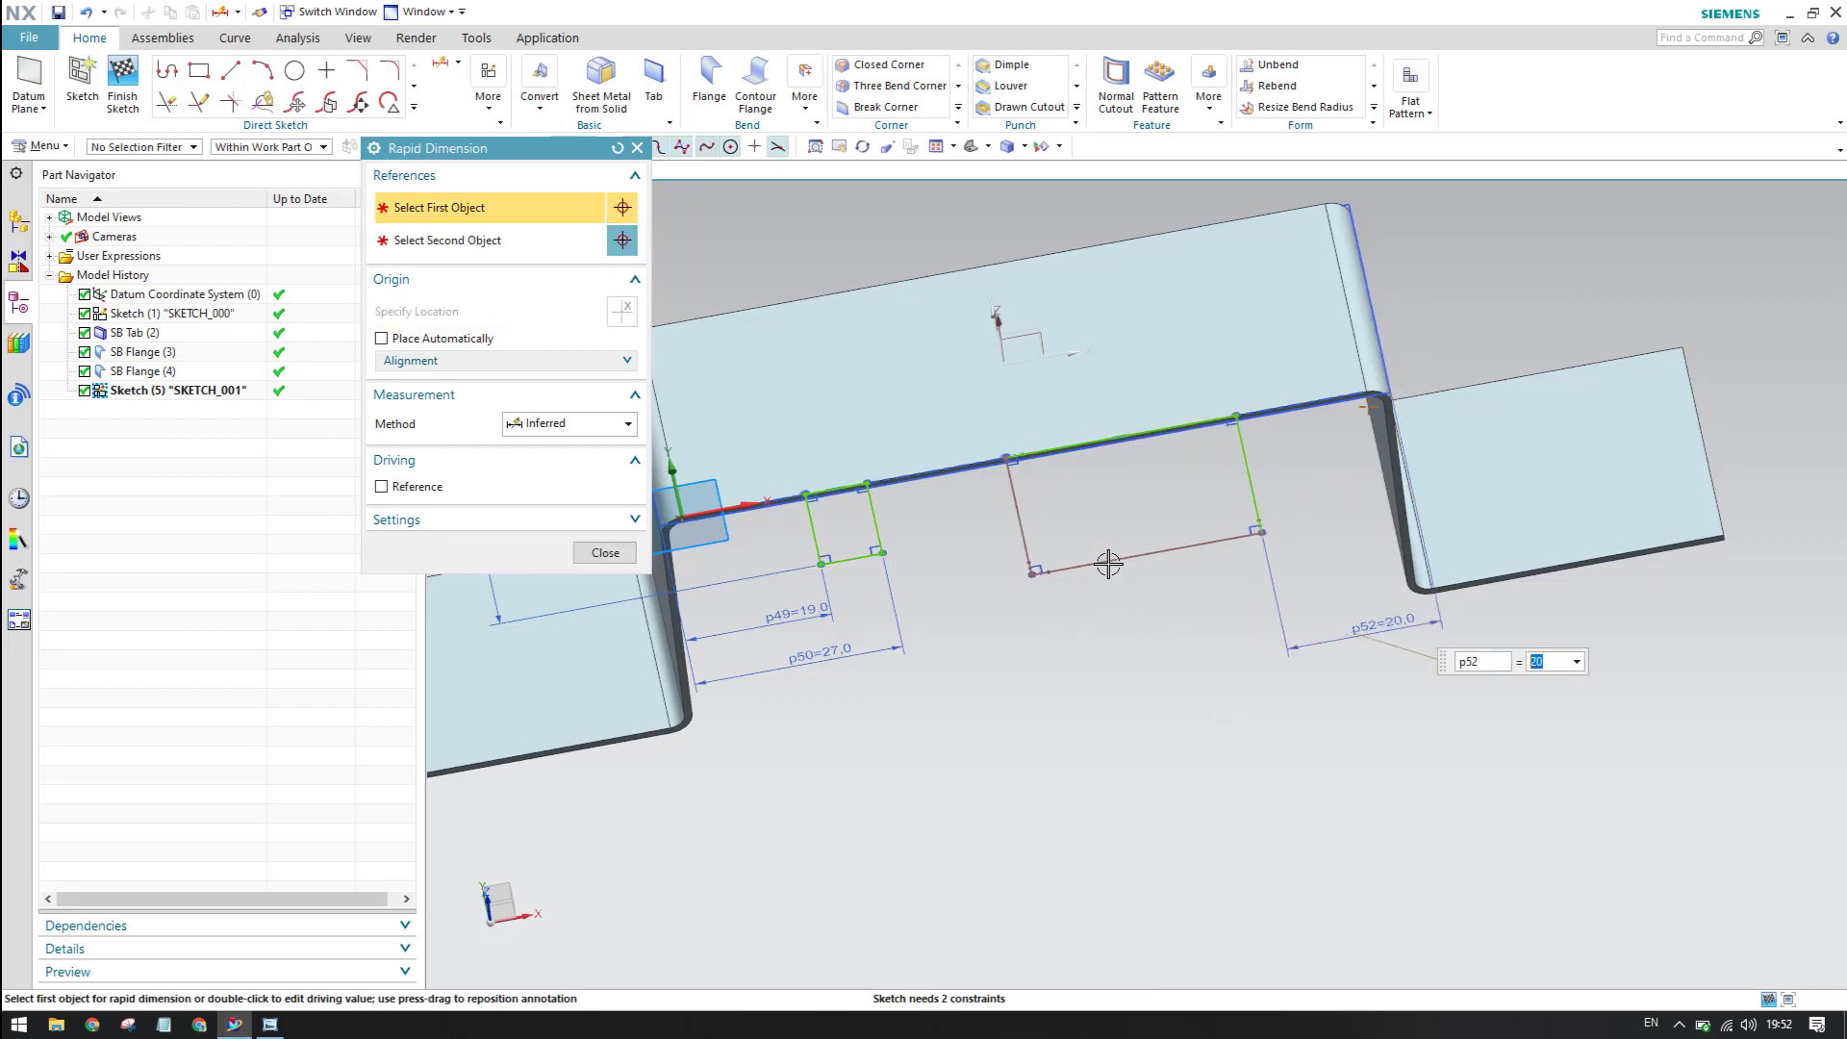
# - Dimension the wider rectangle's outer line at 27 mm long
pyautogui.click(1104, 564)
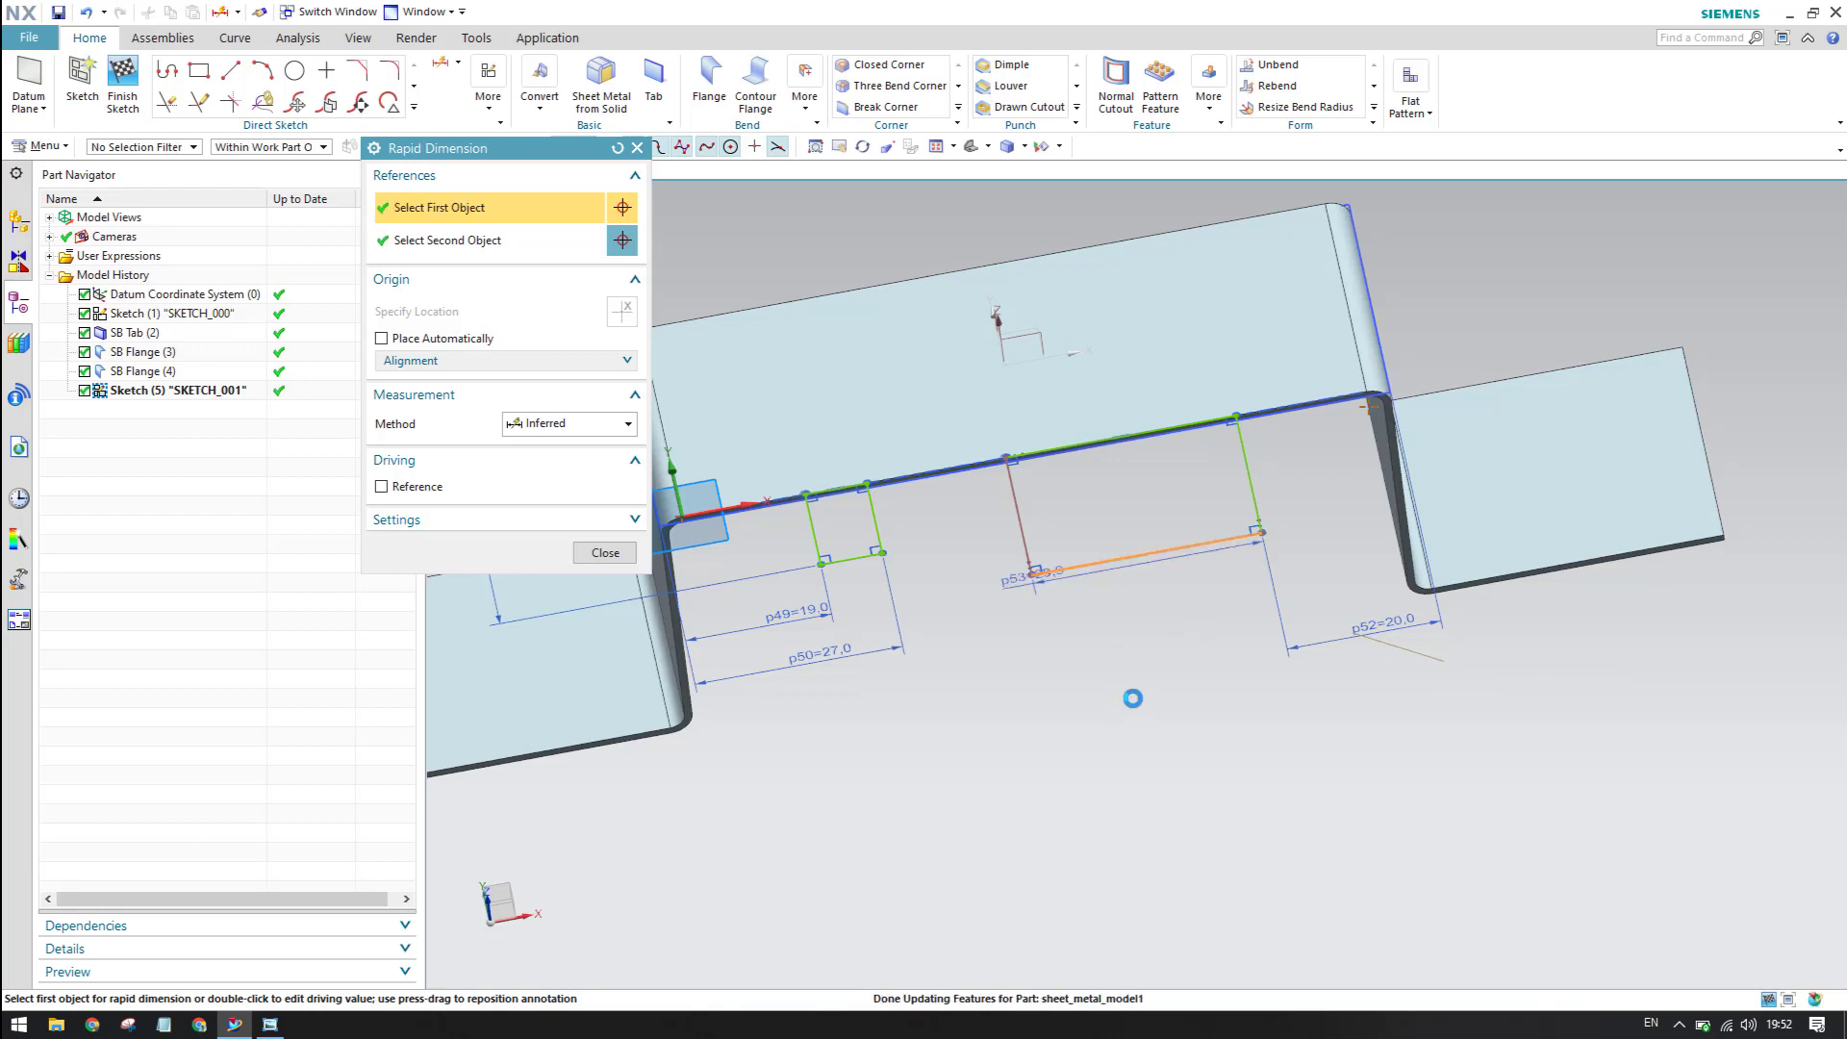
pyautogui.click(1137, 750)
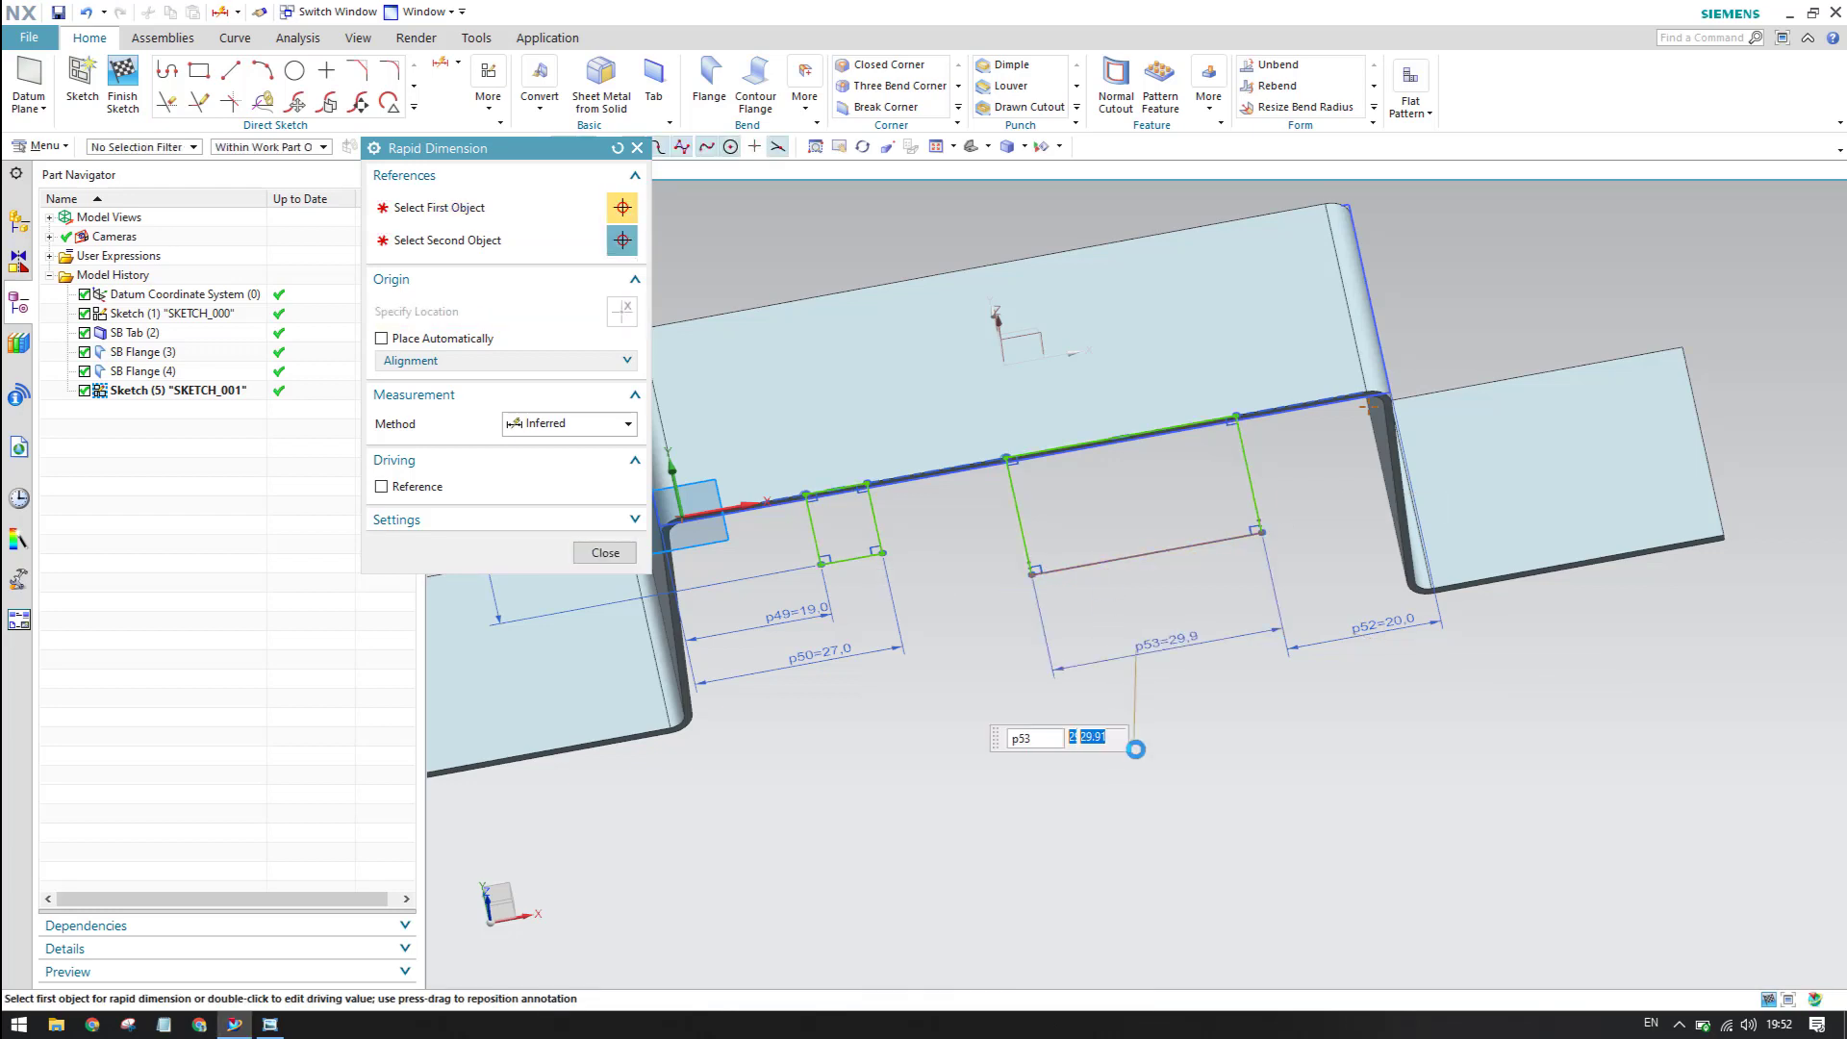
pyautogui.write('27')
pyautogui.press('Return')
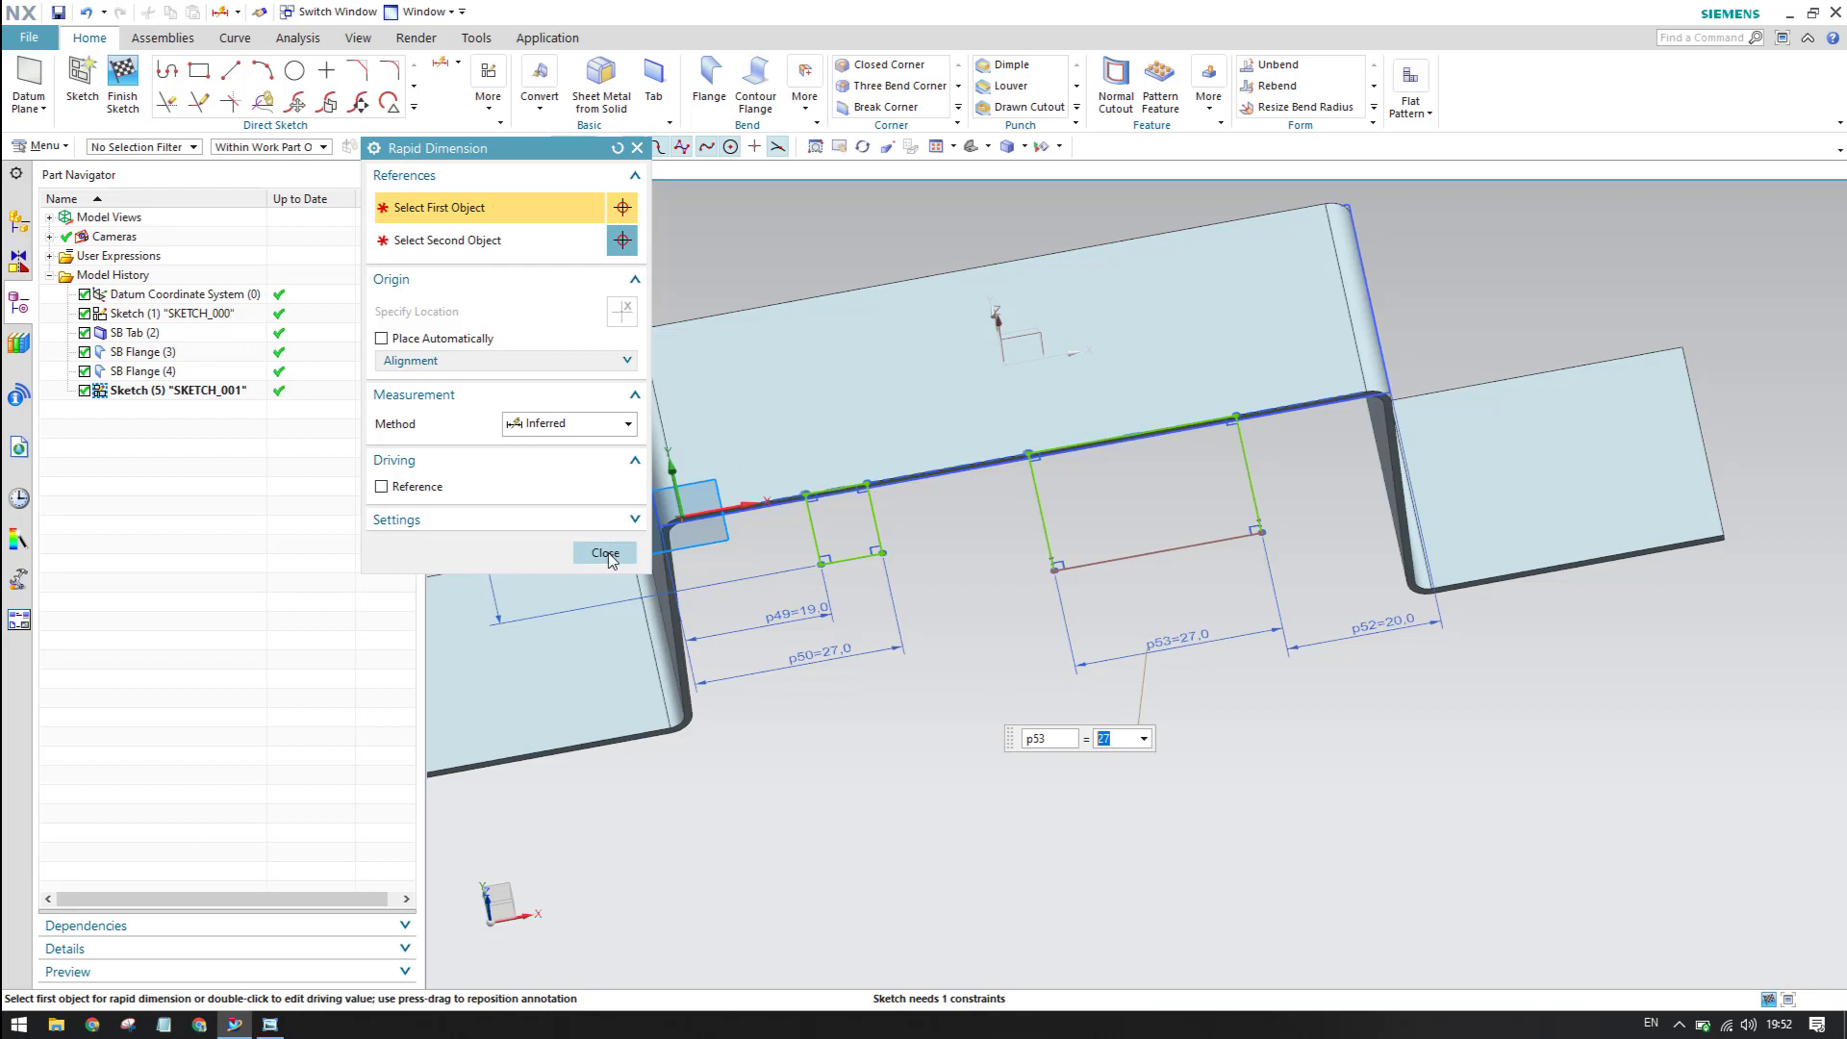
pyautogui.click(606, 552)
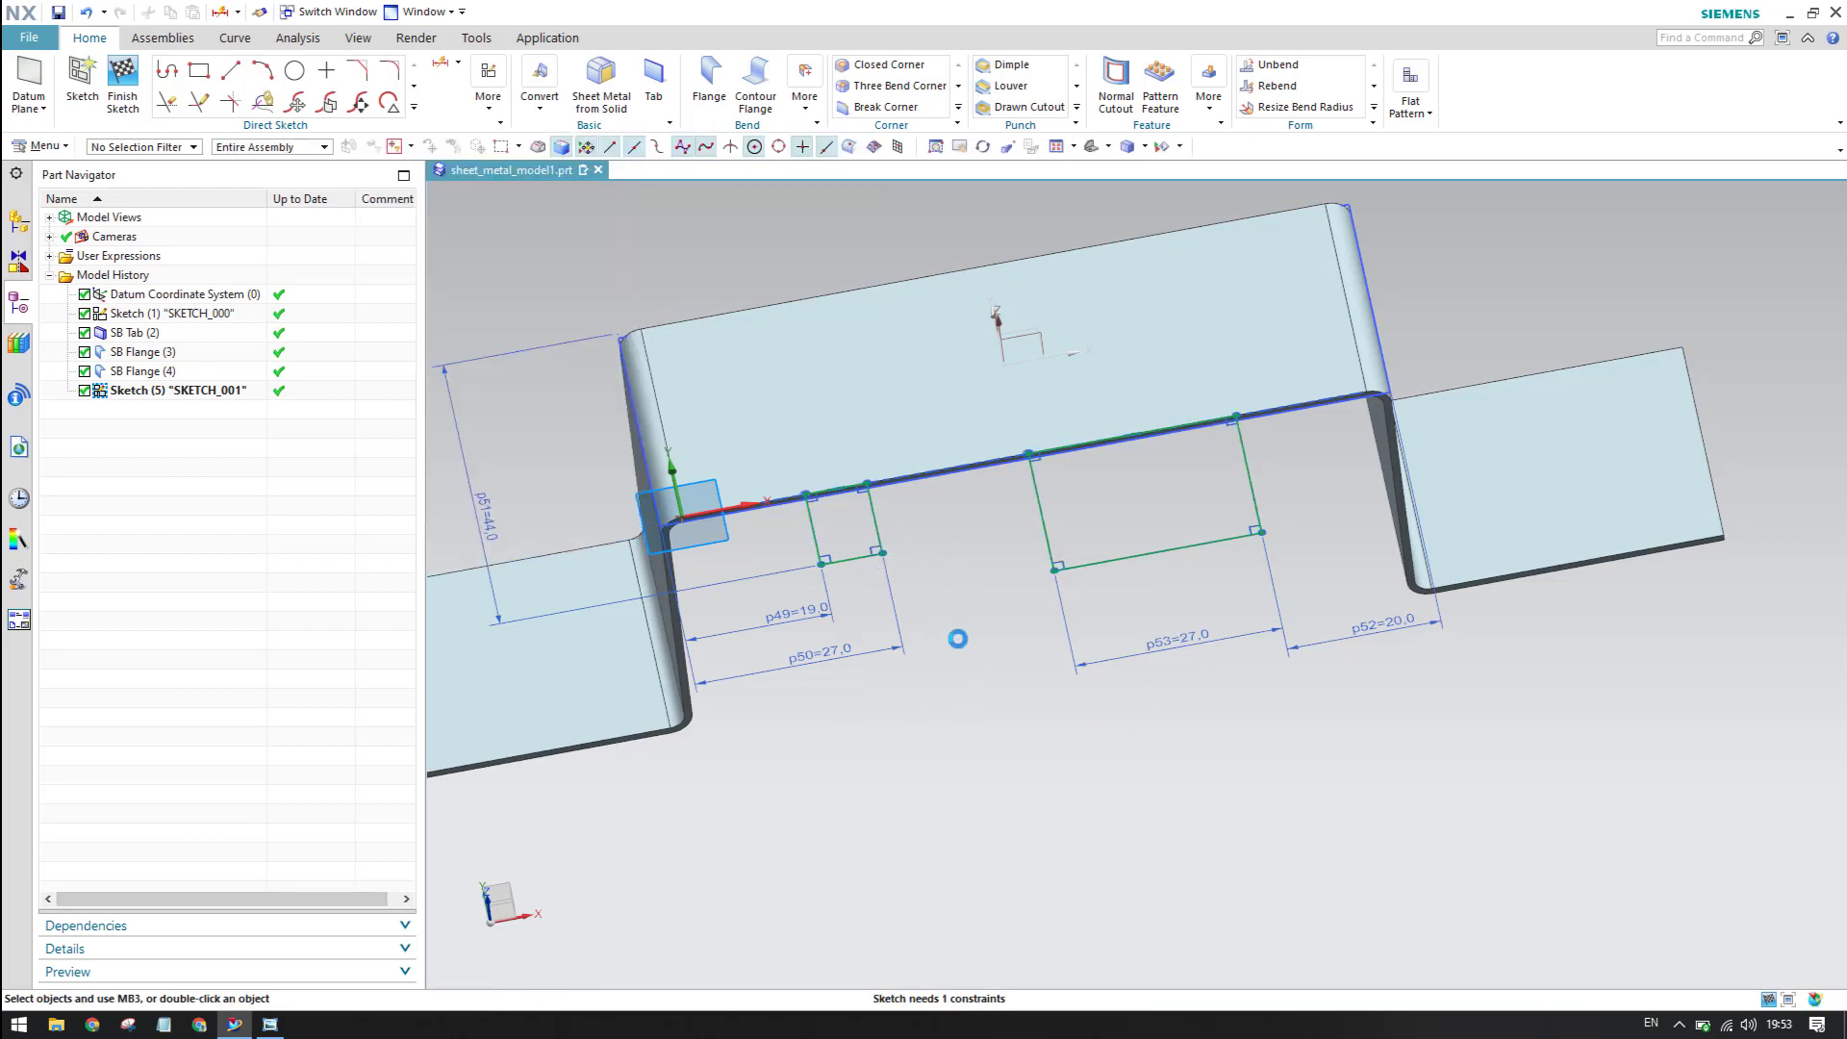
pyautogui.press('d')
pyautogui.click(606, 552)
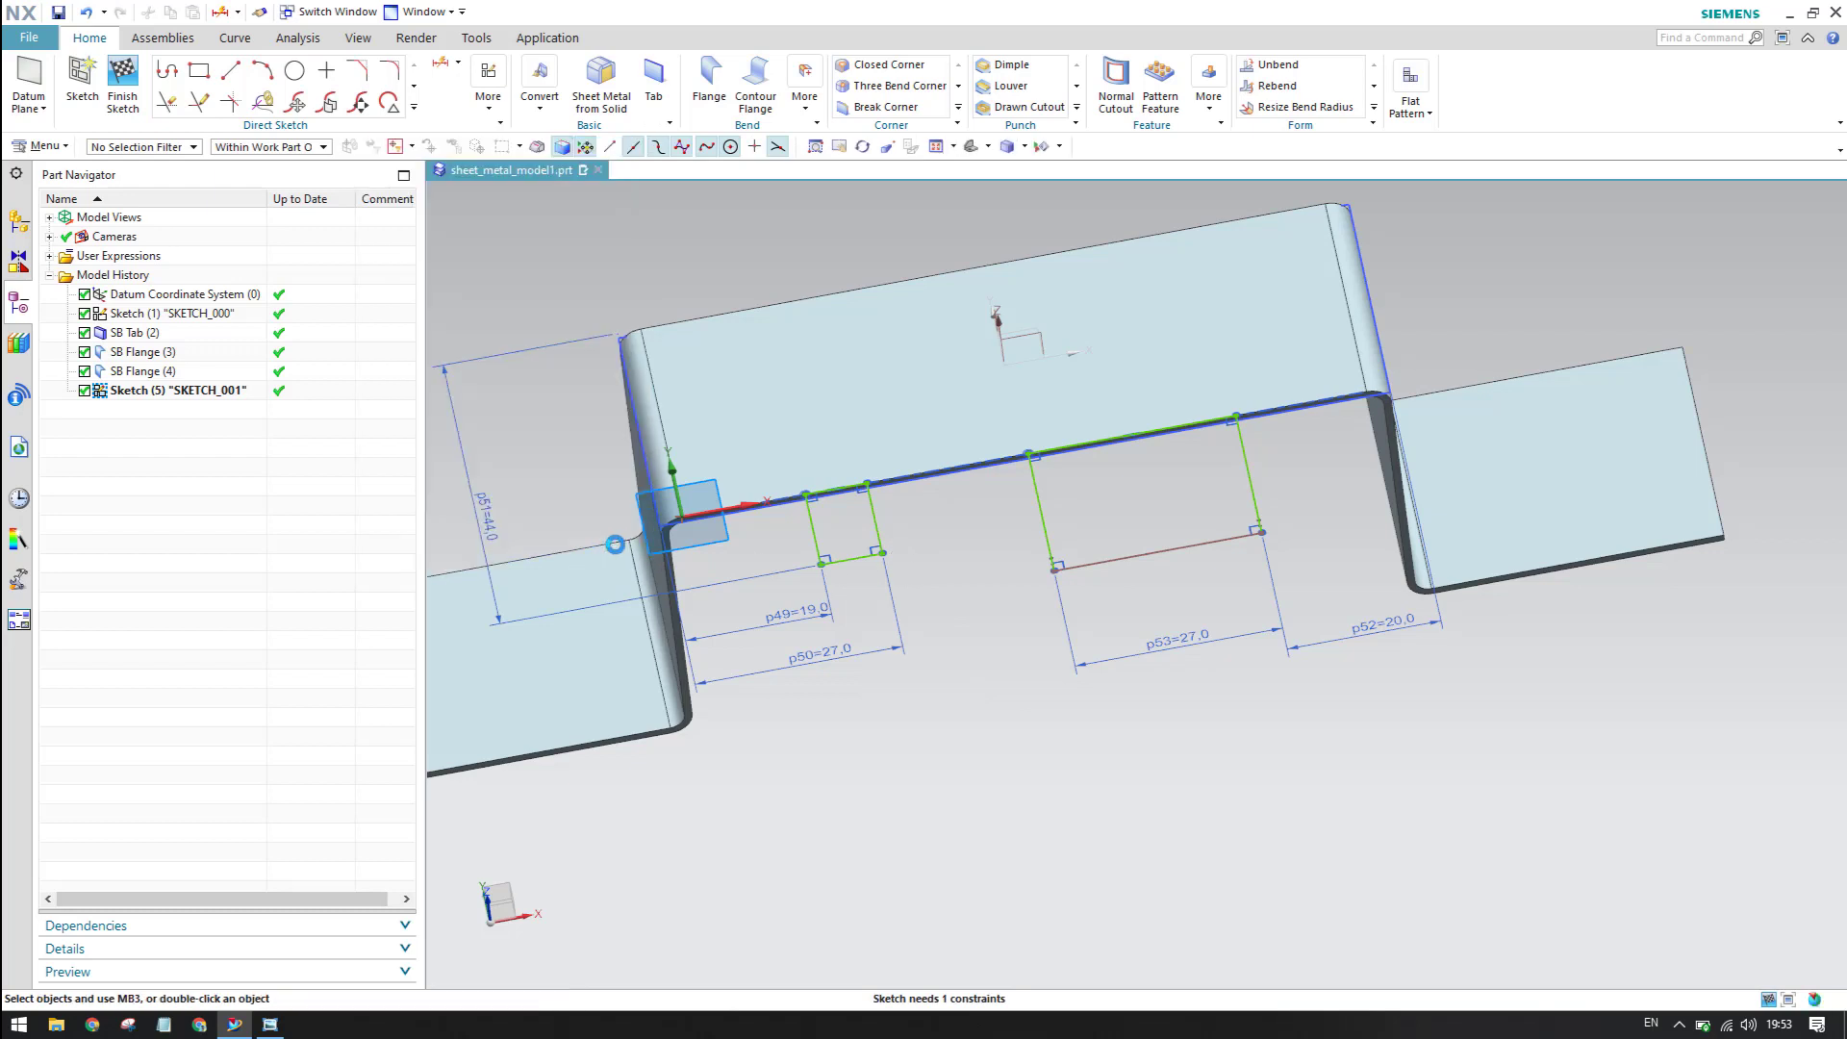
# - Align the narrow rectangle's outer corner with the wider rectangle's outer line using a Point on Curve constraint, and finish the sketch
pyautogui.press('c')
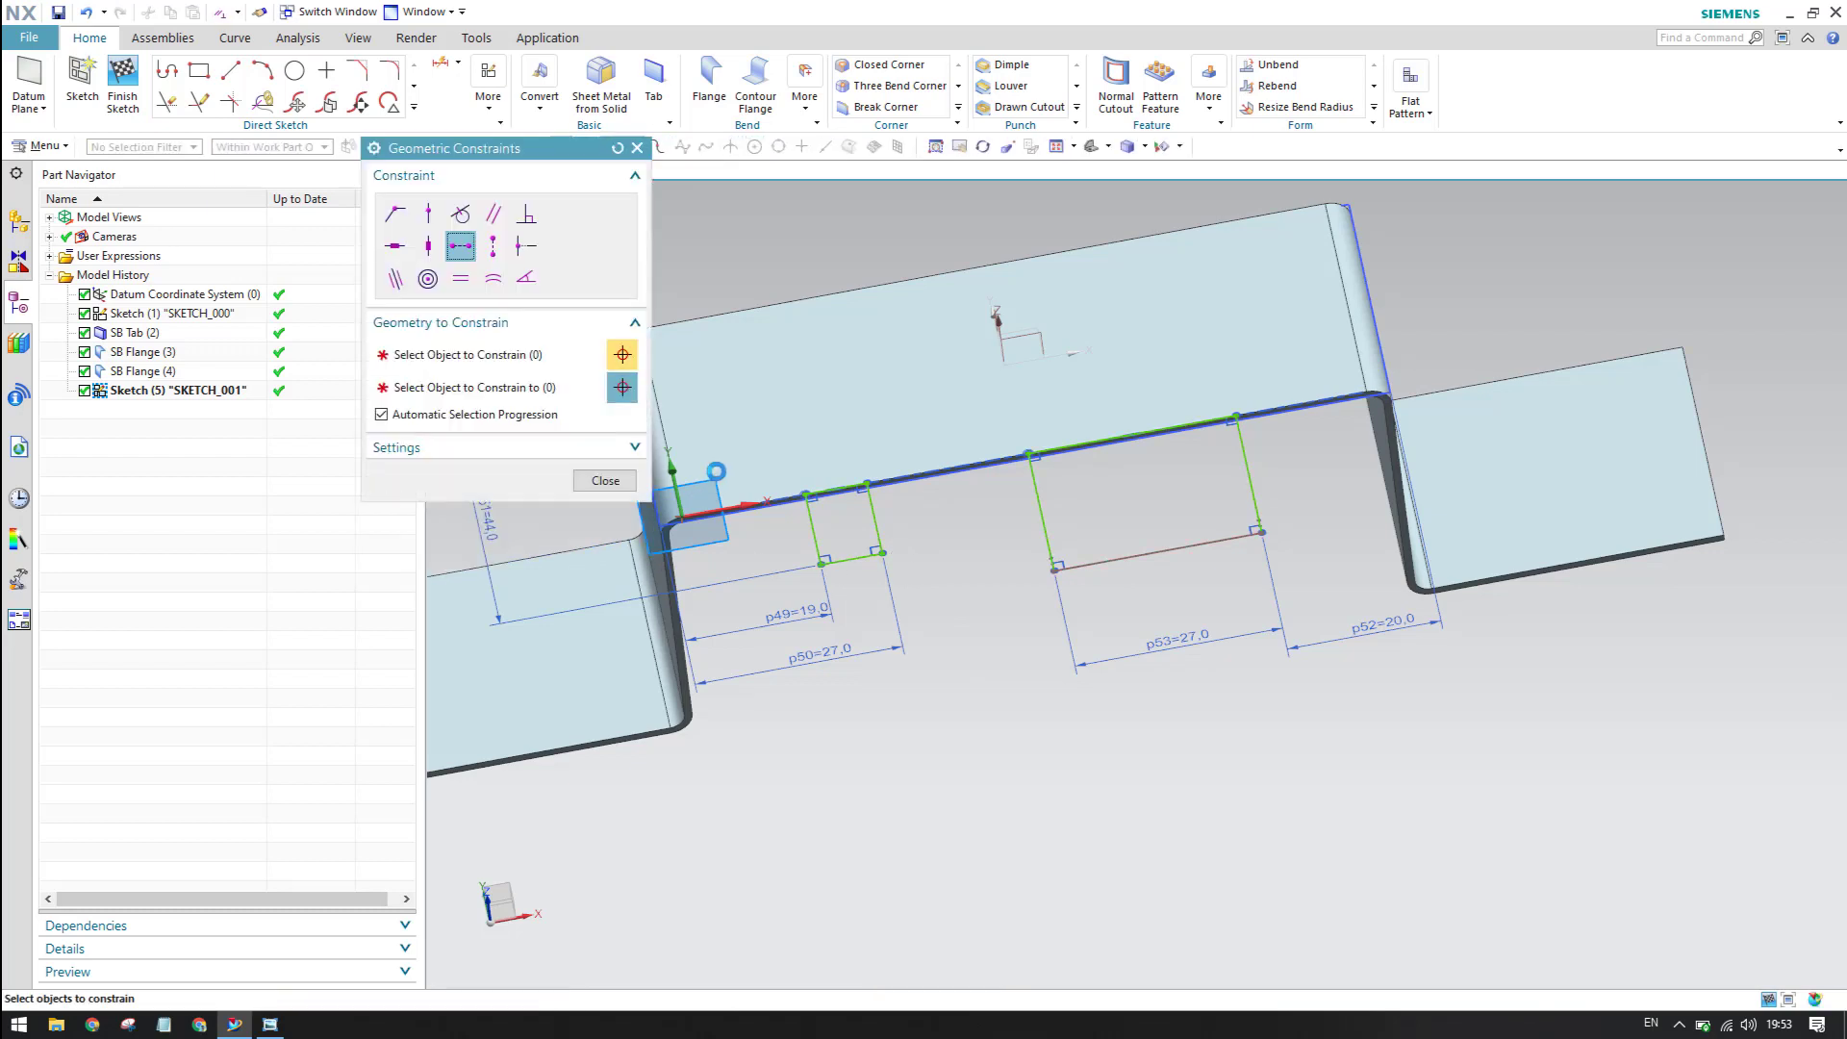
pyautogui.click(397, 247)
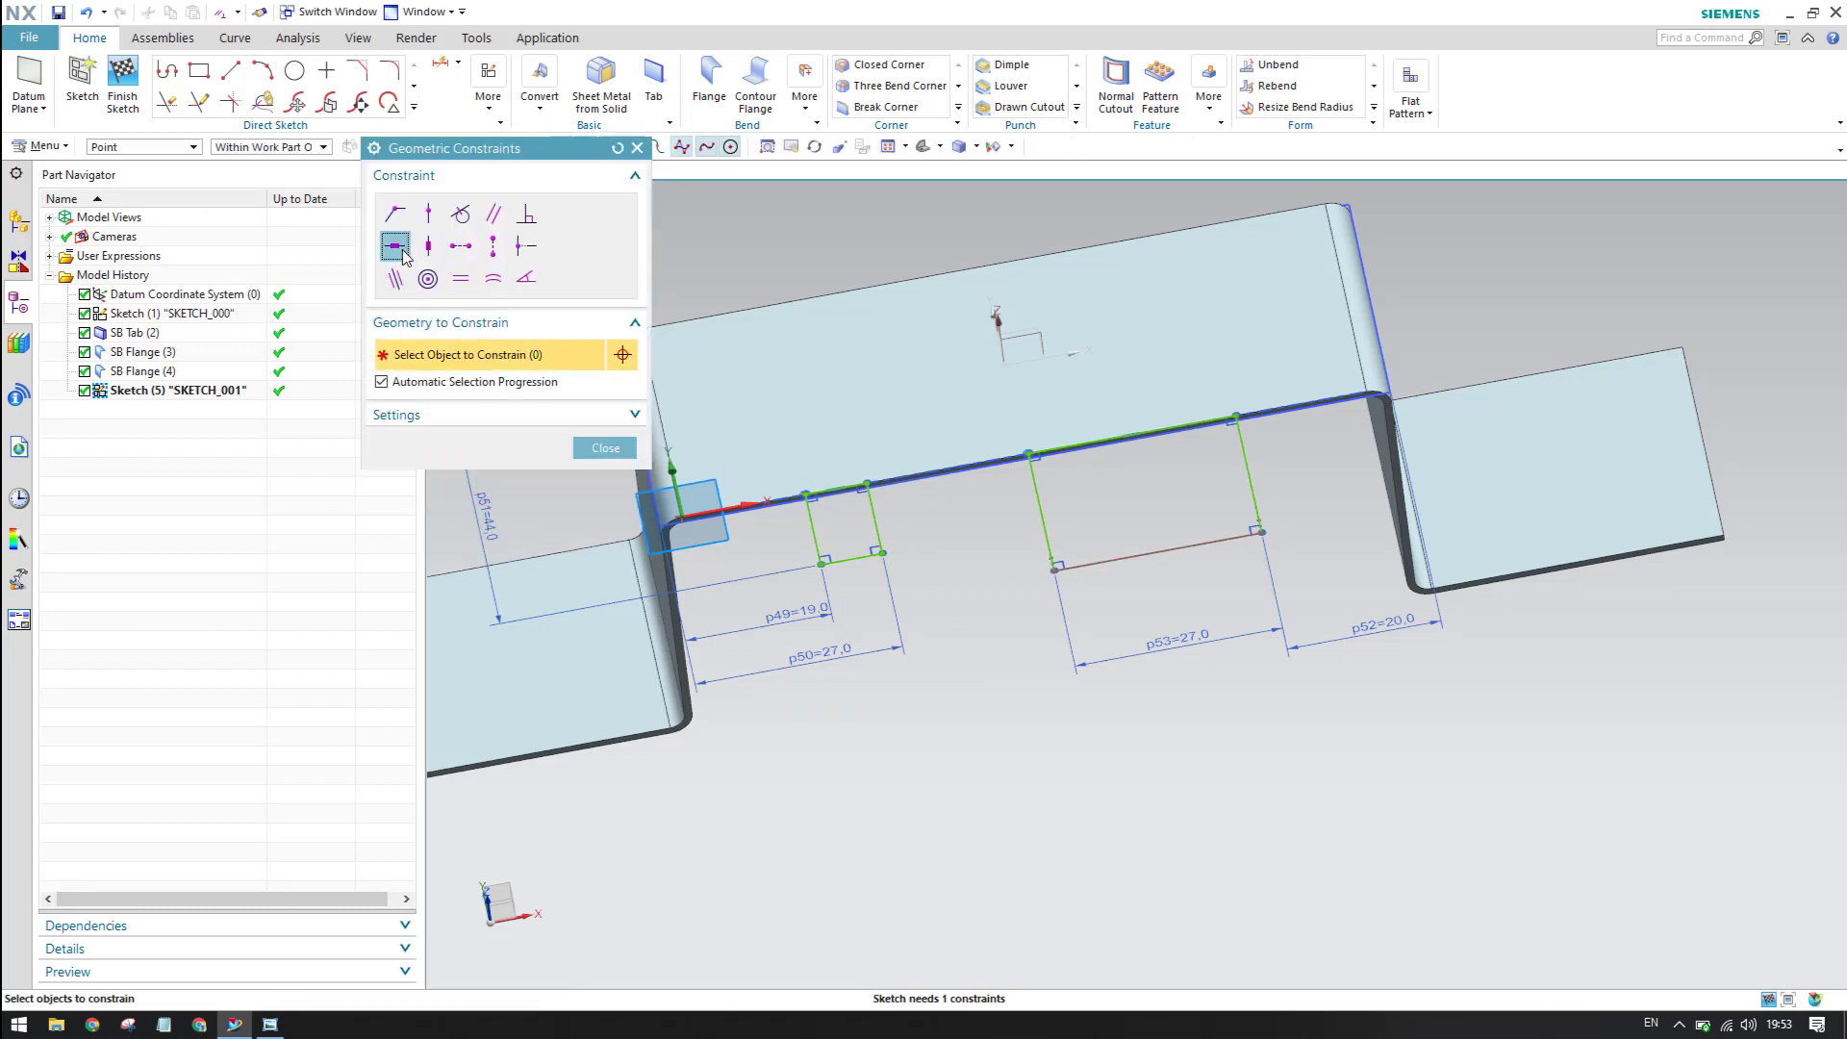
pyautogui.click(428, 213)
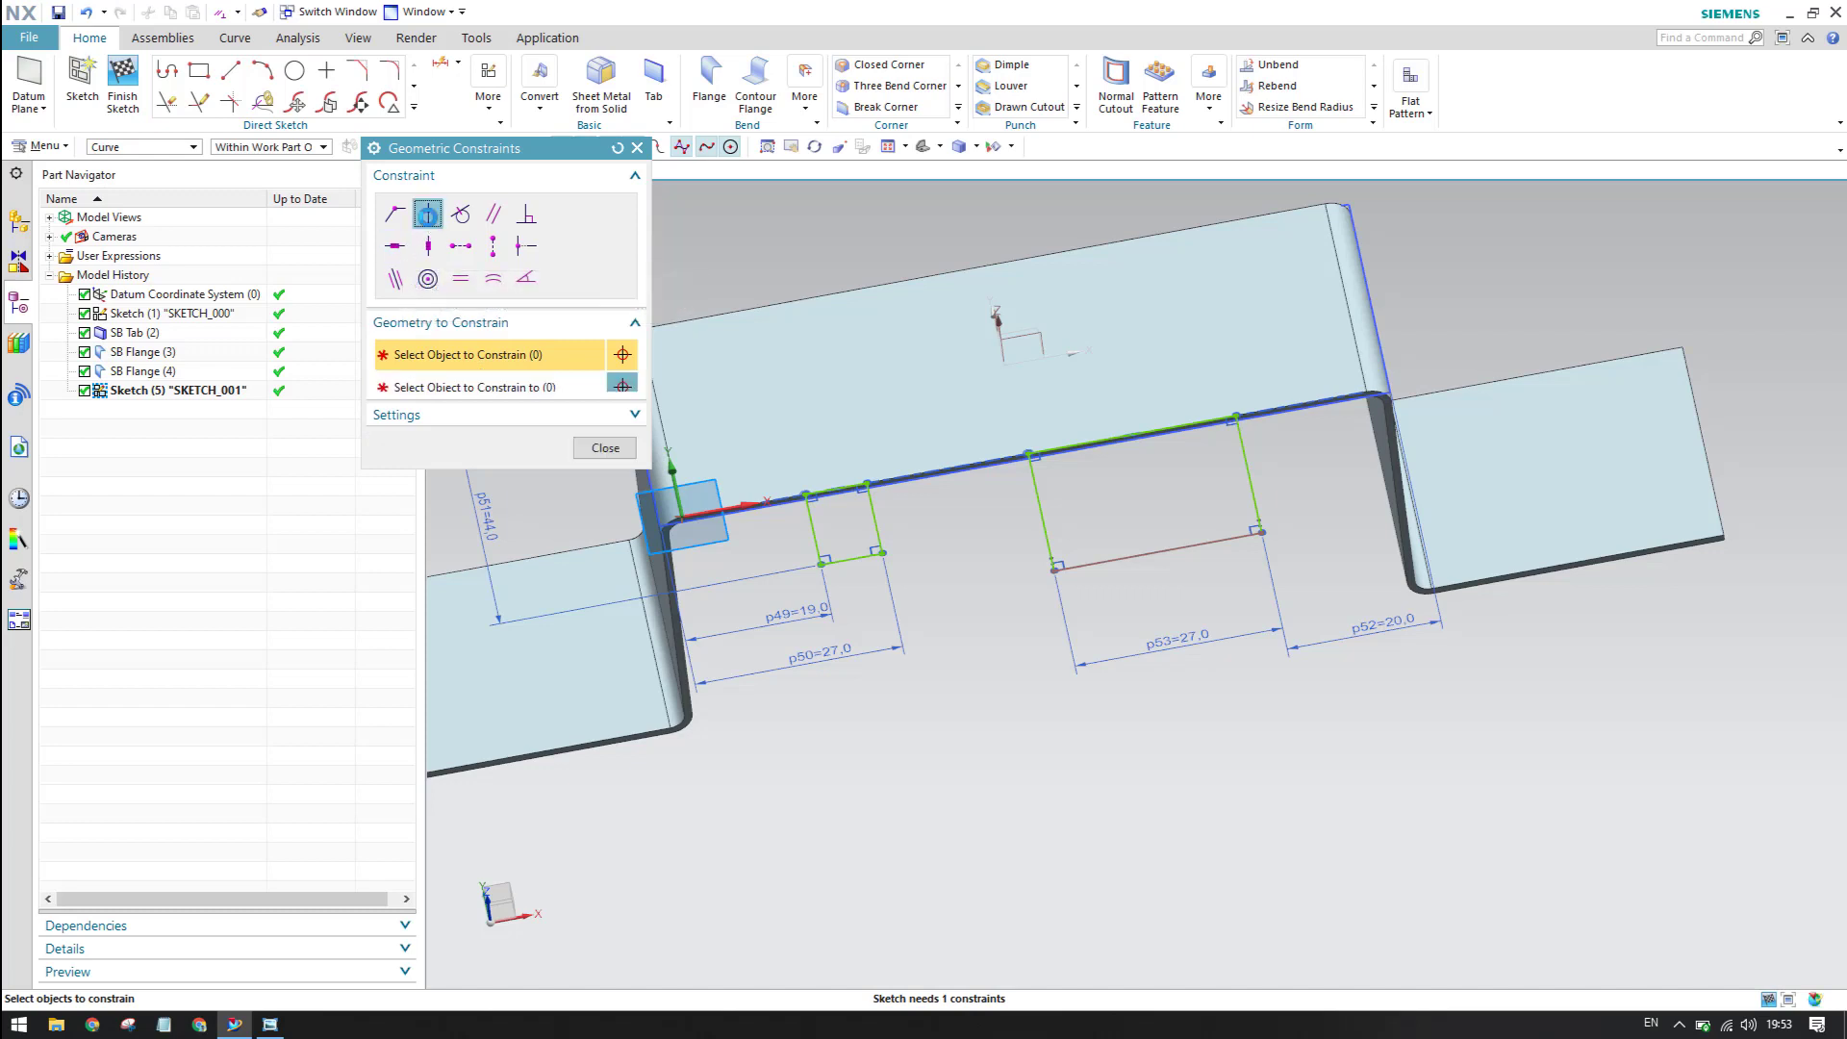
pyautogui.click(882, 553)
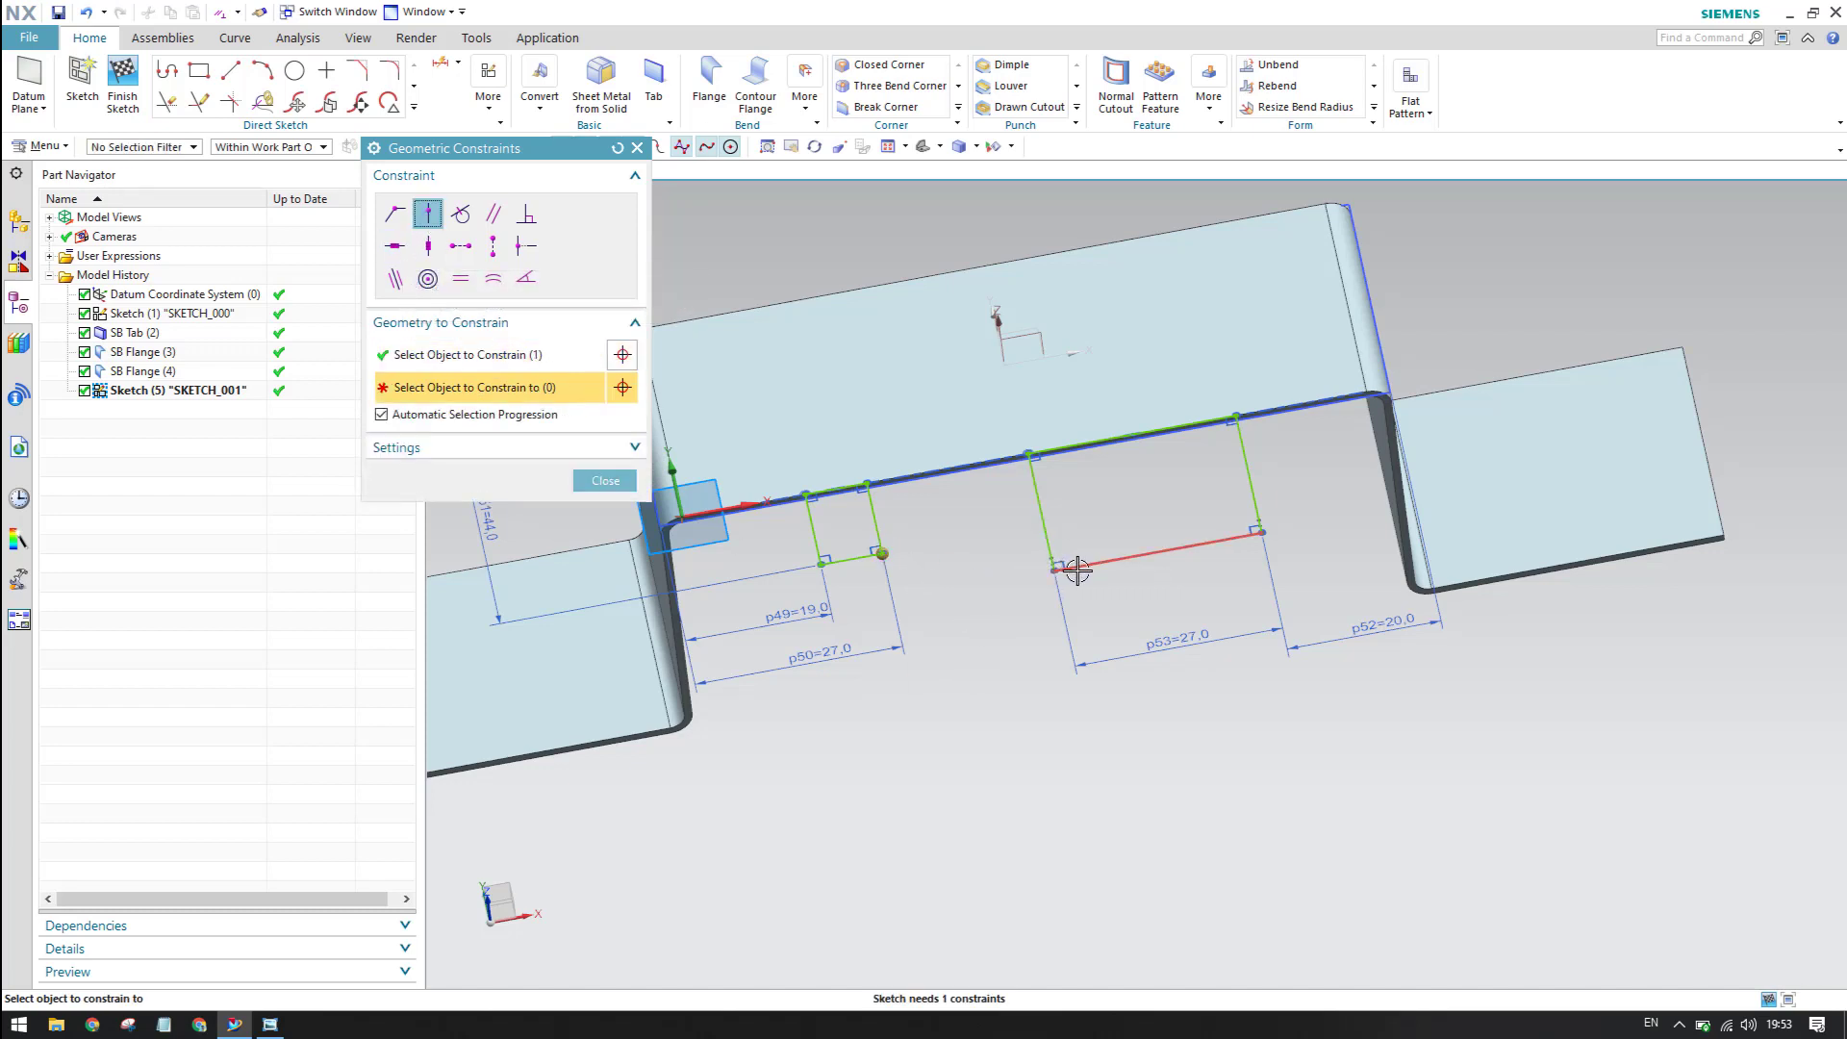
pyautogui.click(1055, 569)
pyautogui.click(620, 491)
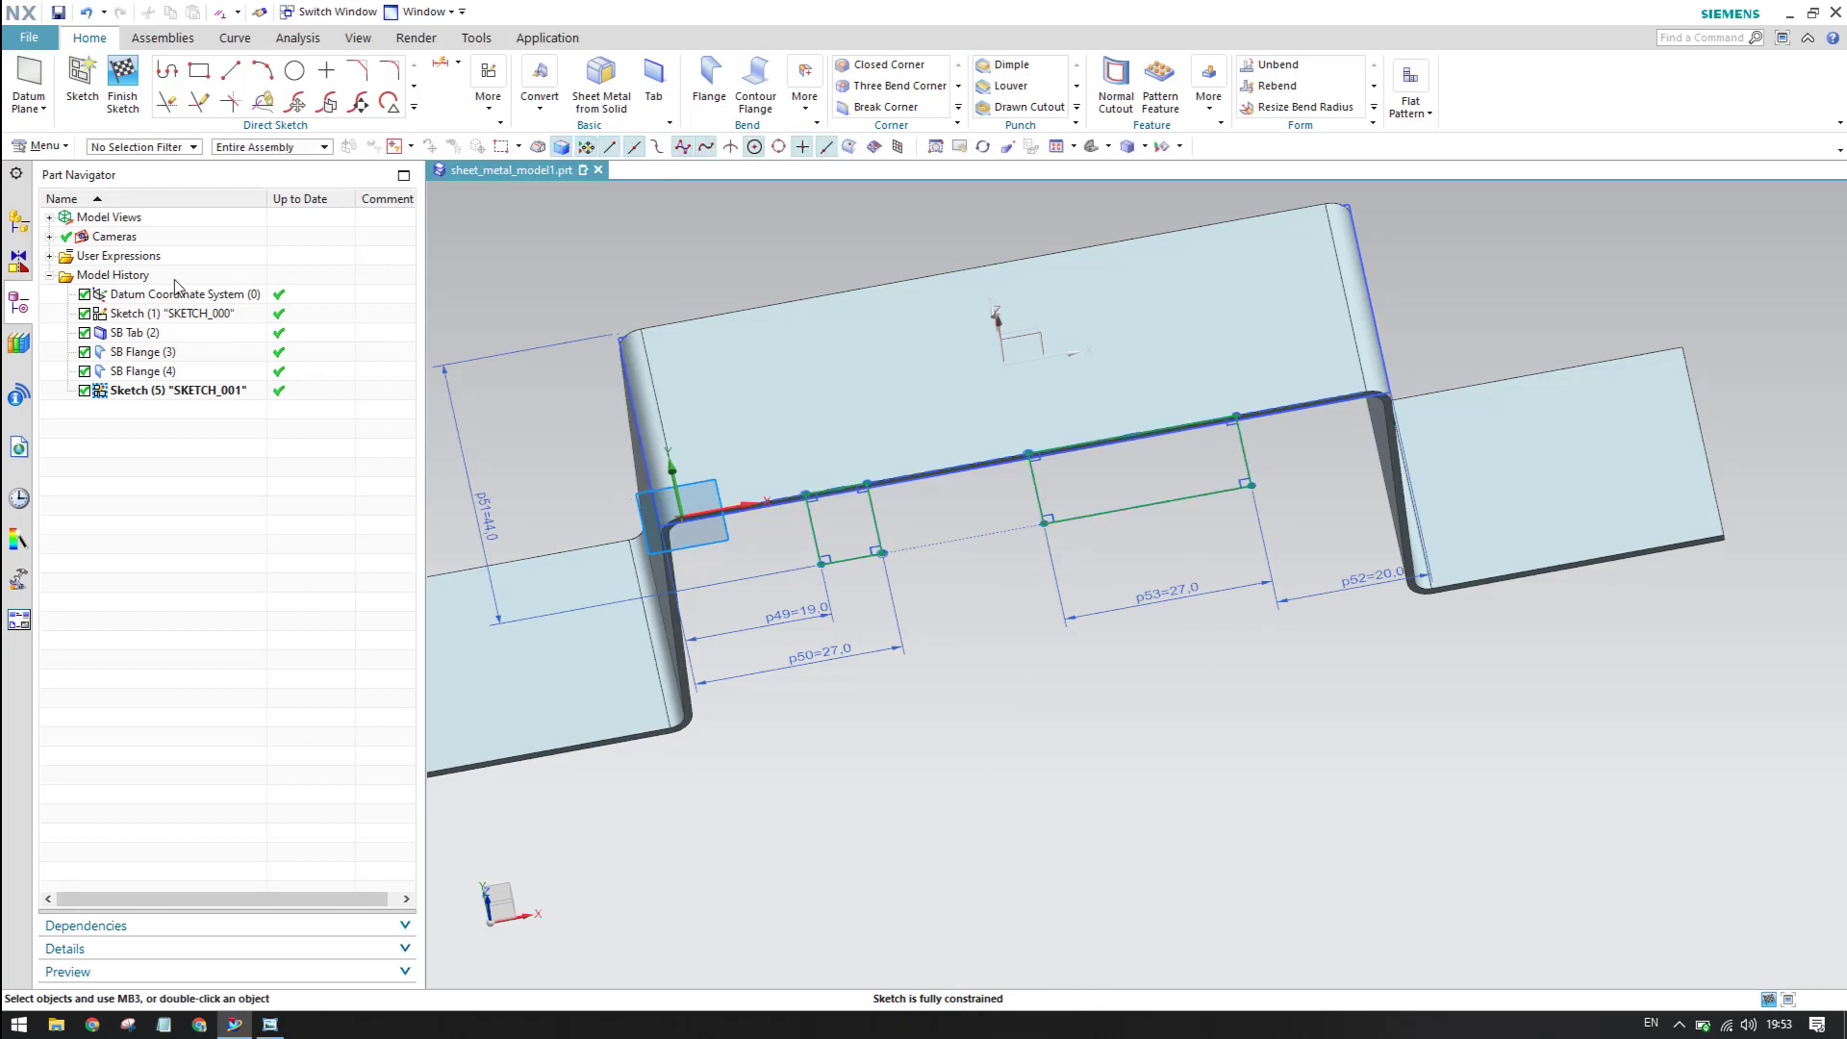
pyautogui.click(122, 87)
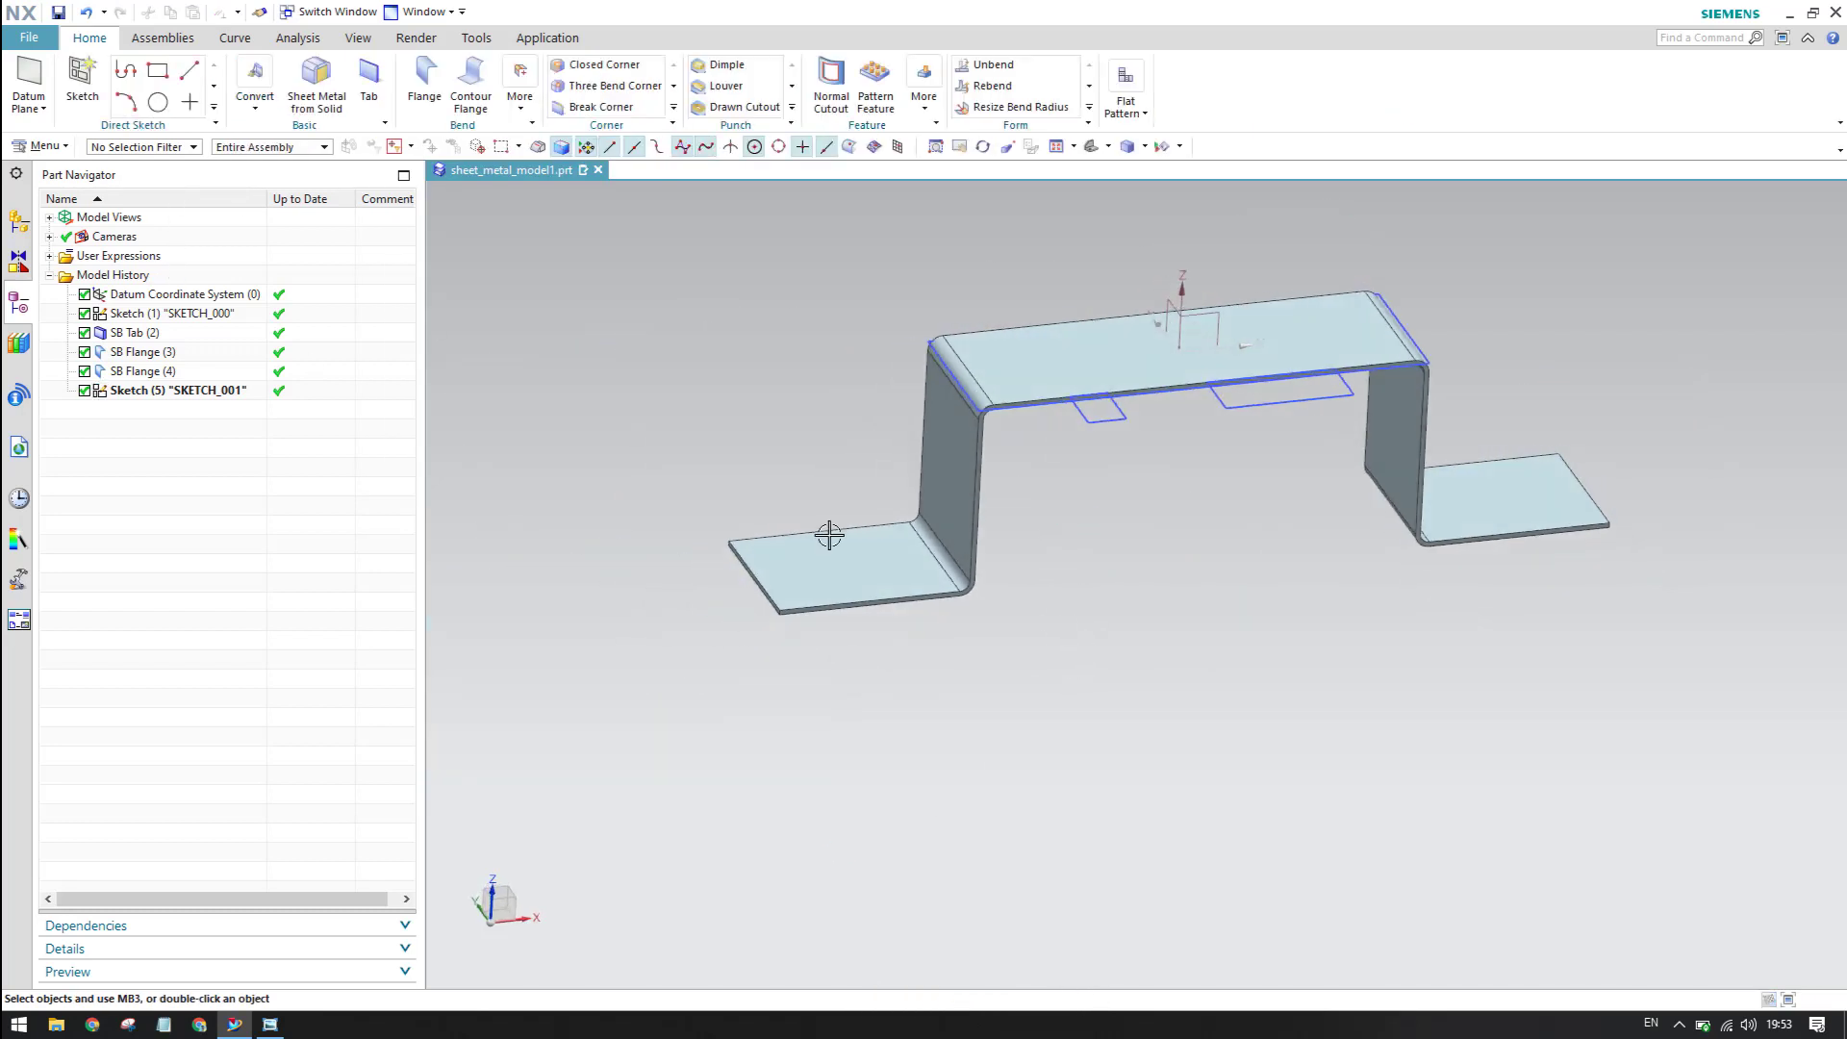
# - Create a secondary Tab from the two sketched rectangles, extending the base sheet along its front edge
pyautogui.click(371, 79)
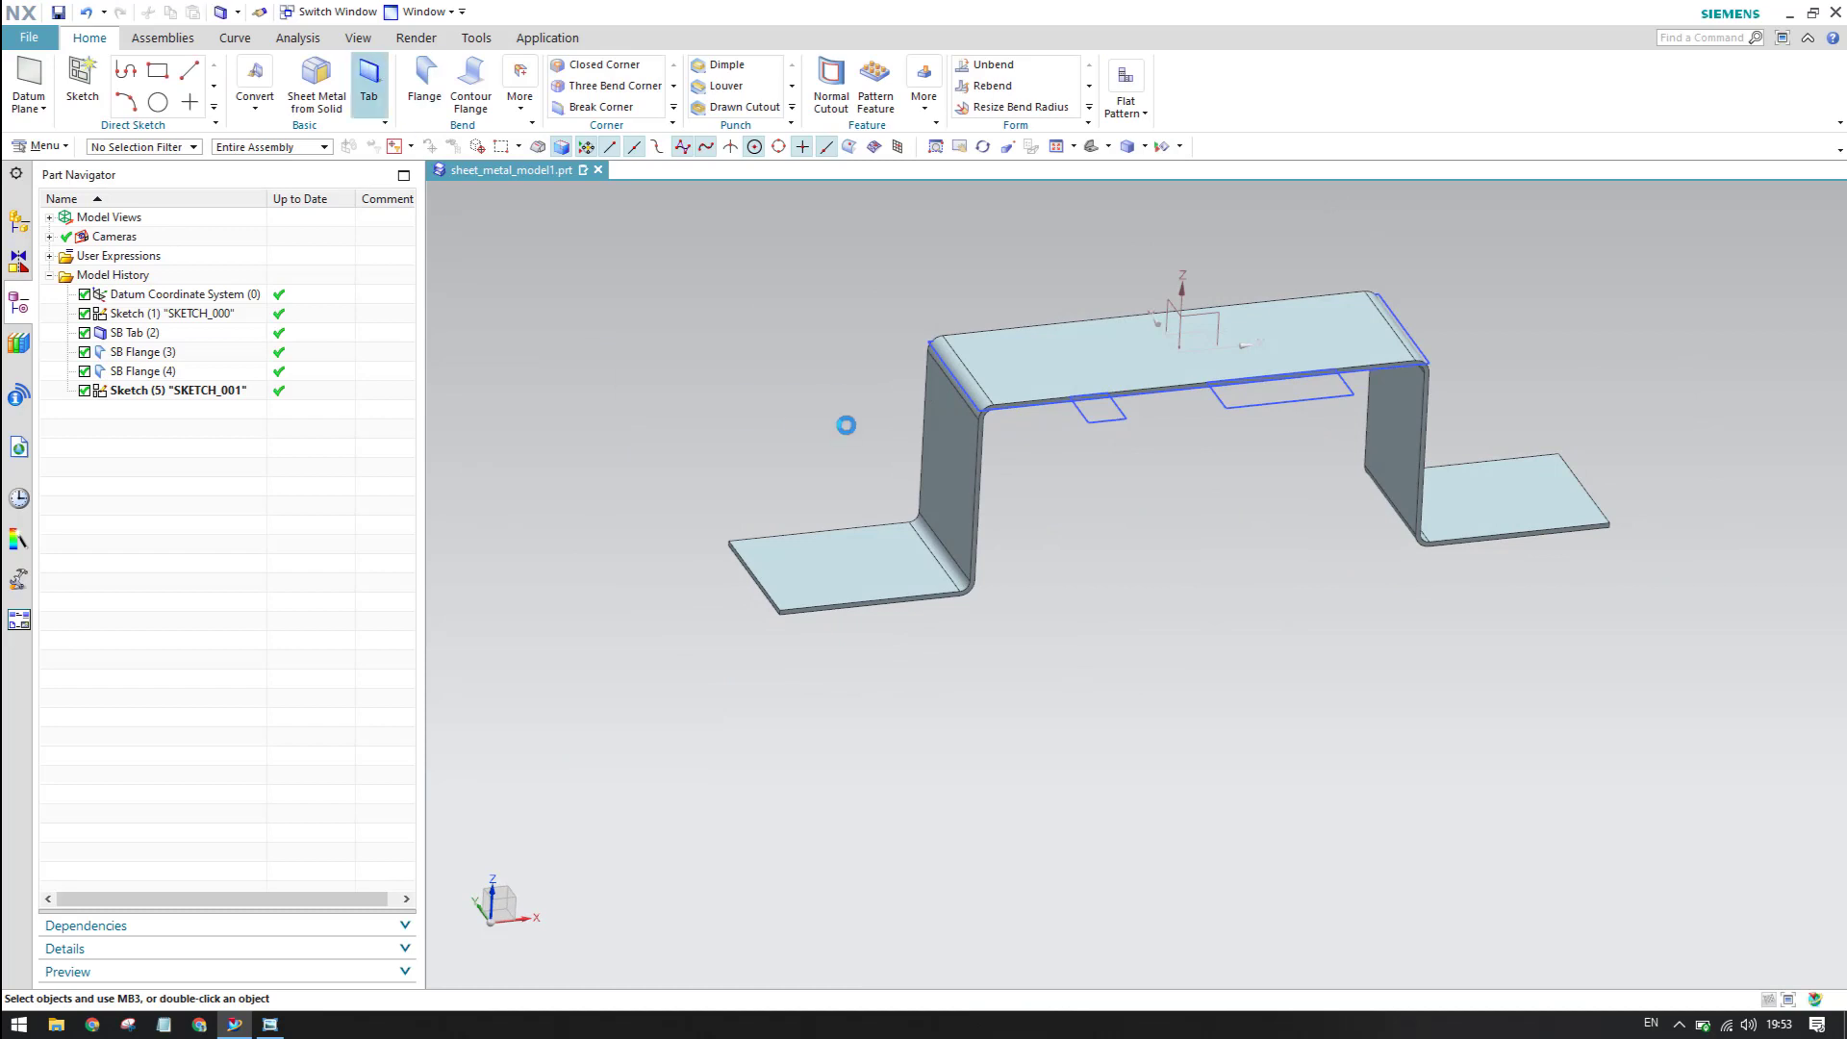
pyautogui.scroll(3, 1170, 412)
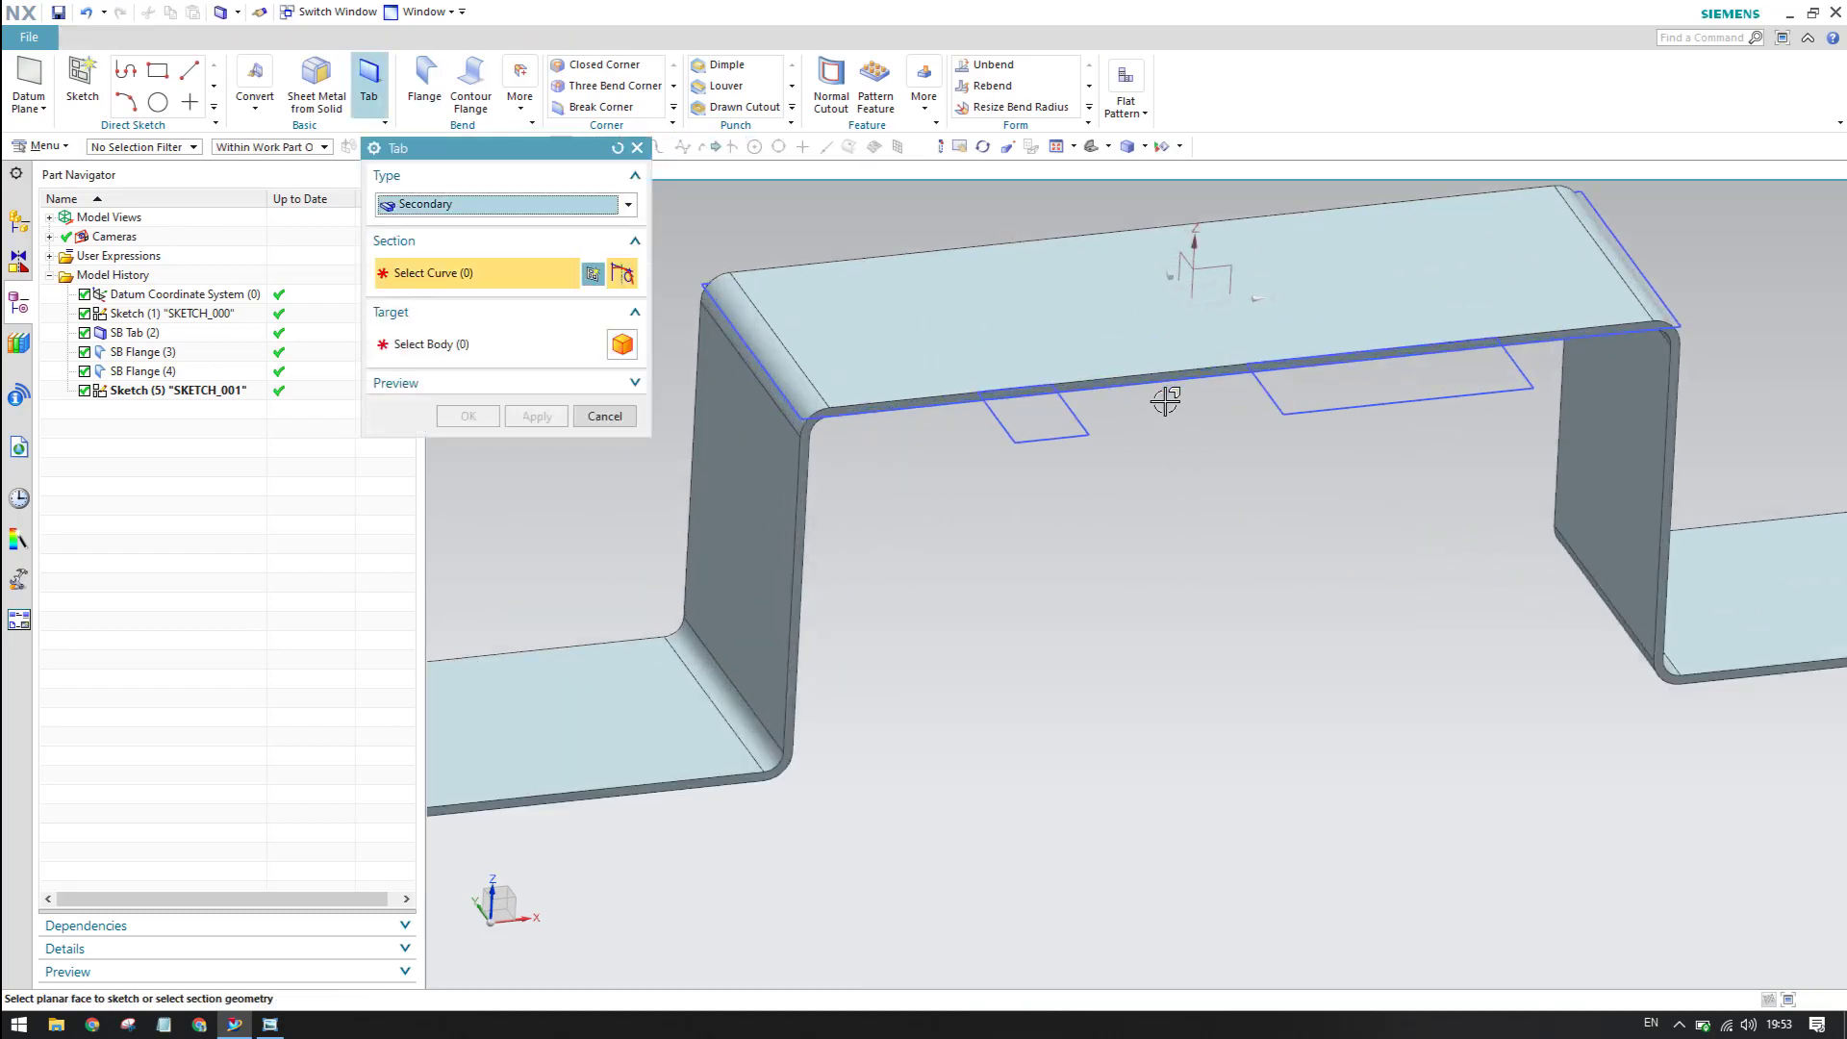
pyautogui.click(1086, 451)
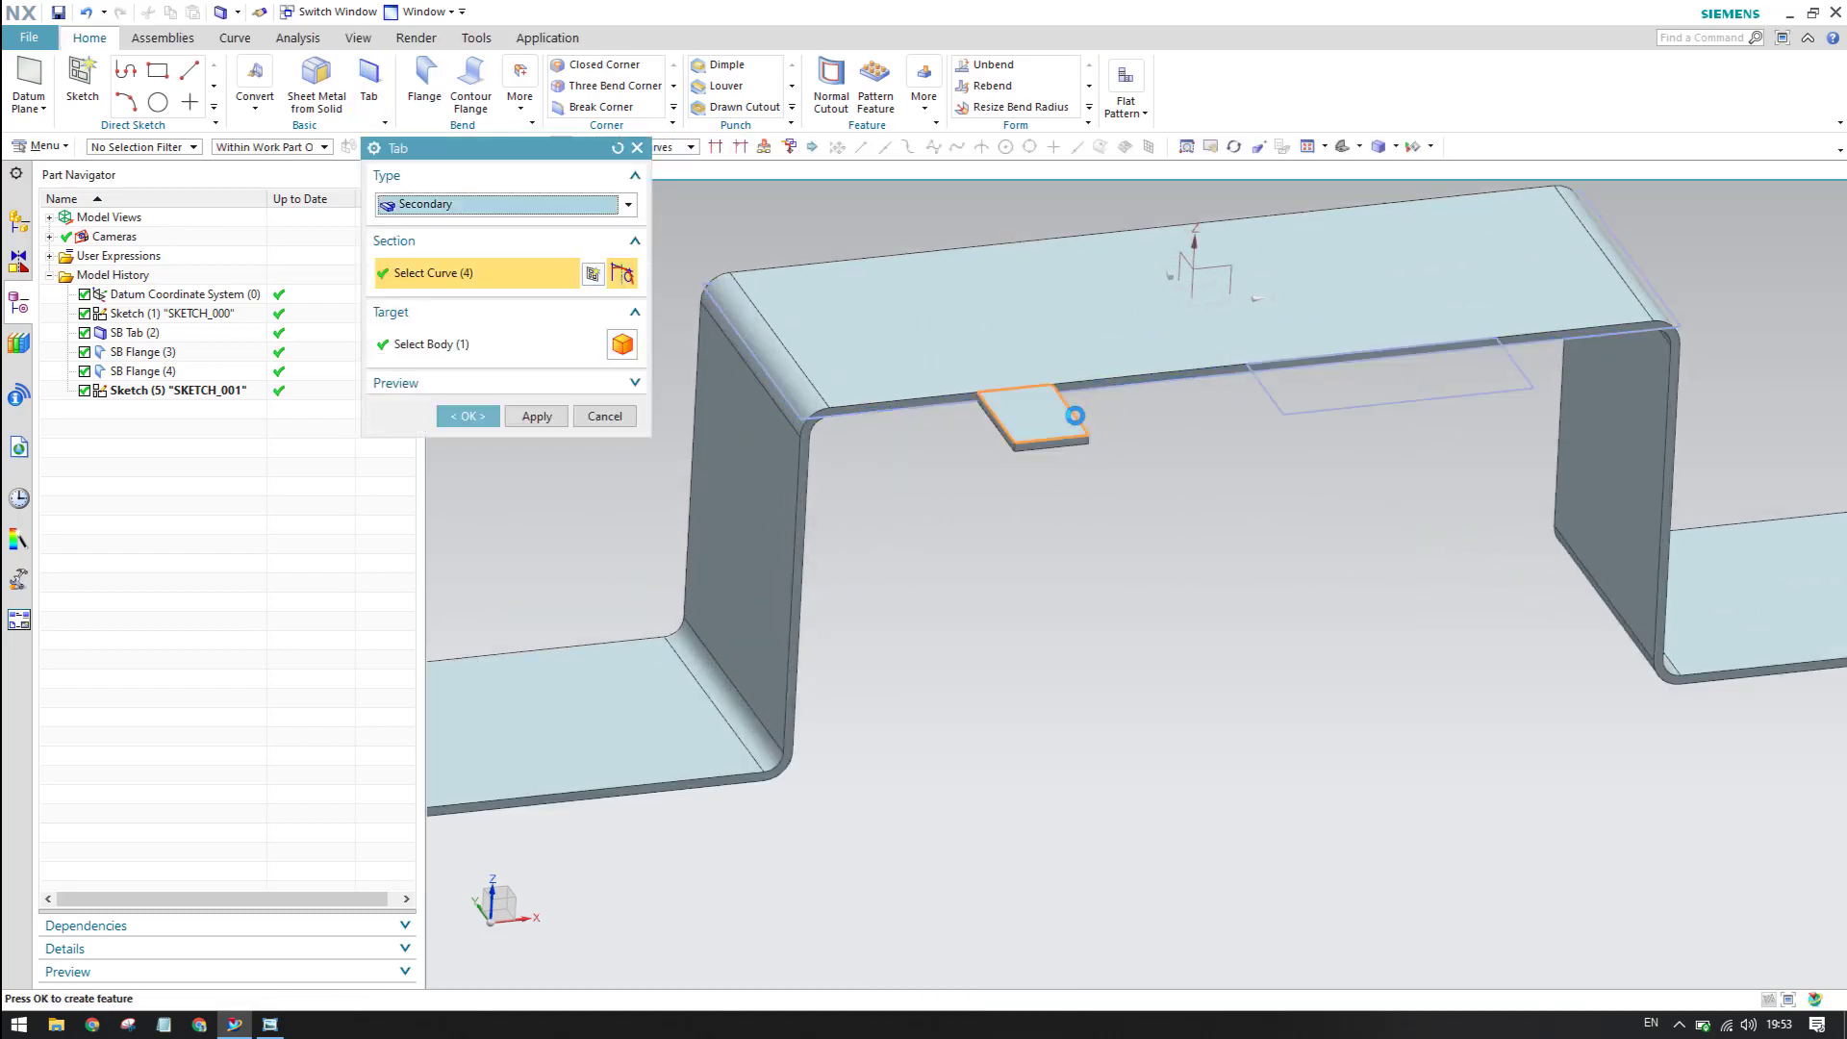
pyautogui.click(1278, 403)
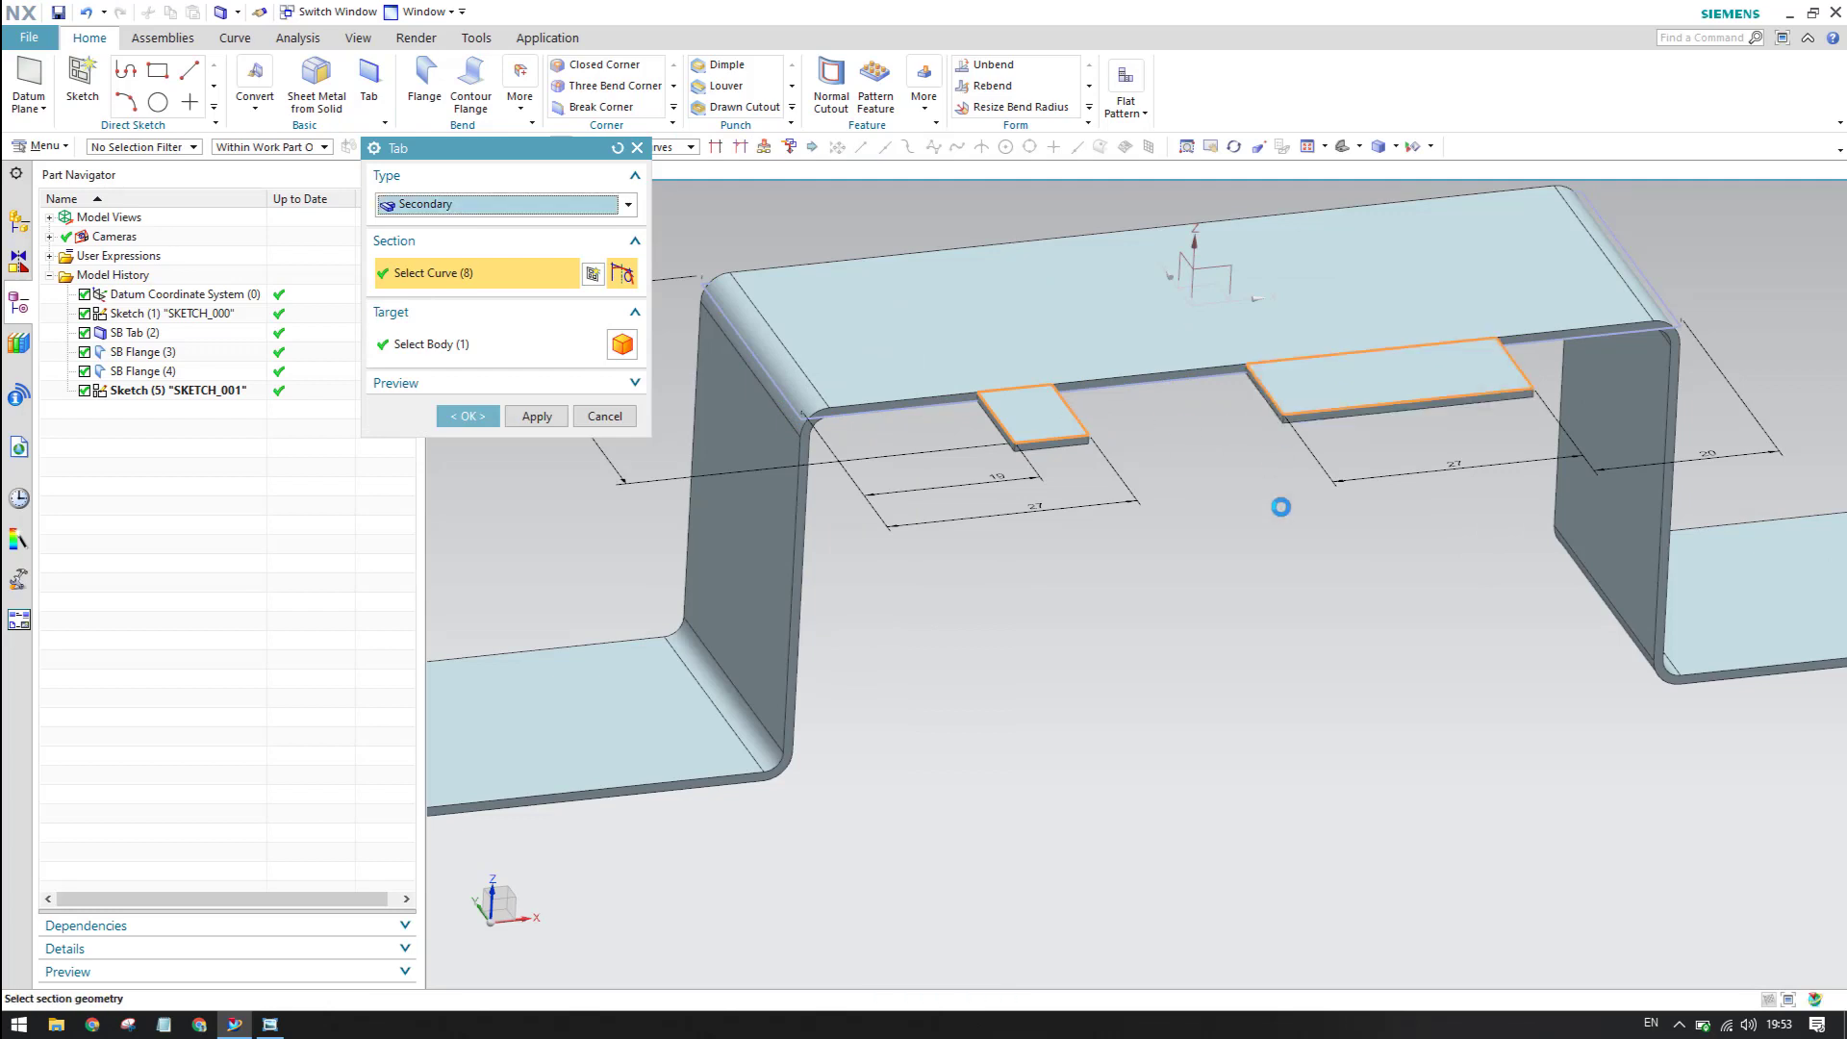
pyautogui.scroll(4, 1278, 404)
pyautogui.scroll(-3, 1213, 462)
pyautogui.scroll(3, 952, 458)
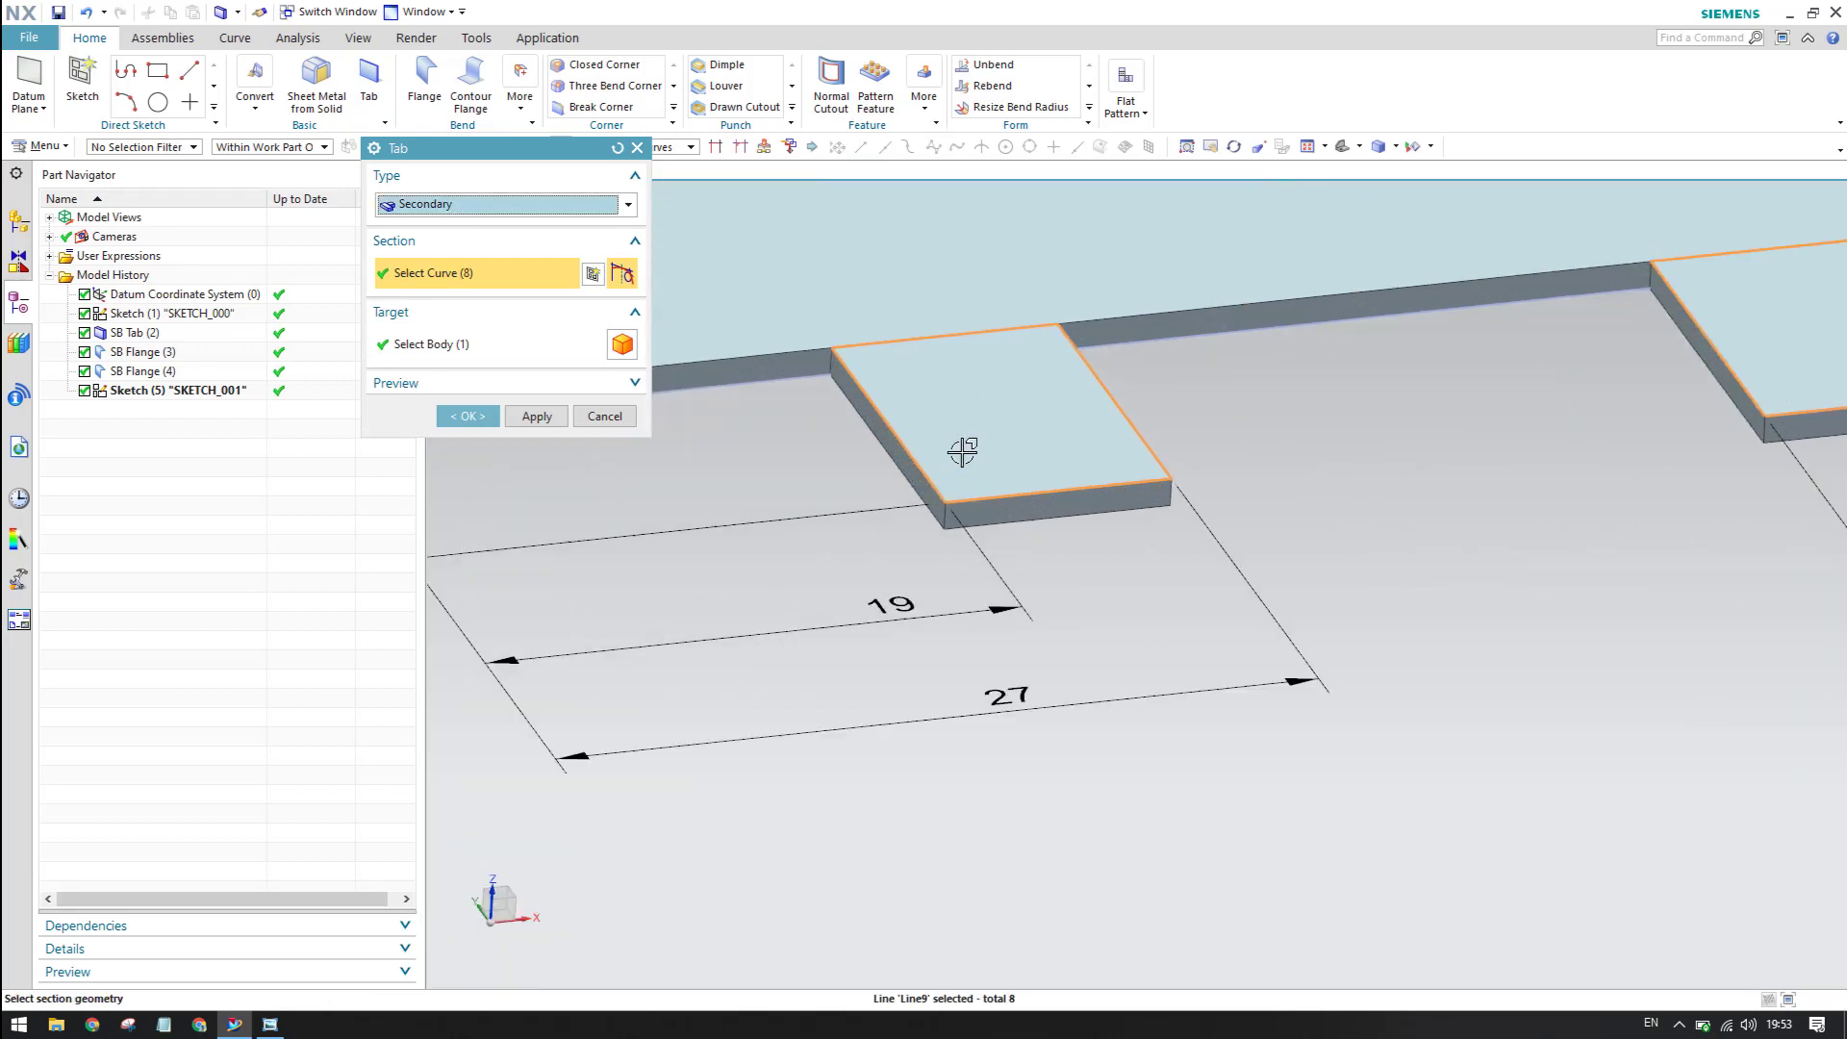
pyautogui.scroll(-3, 962, 452)
pyautogui.moveTo(1030, 453)
pyautogui.mouseDown(button='middle')
pyautogui.moveTo(1051, 495)
pyautogui.moveTo(1039, 466)
pyautogui.mouseUp(button='middle')
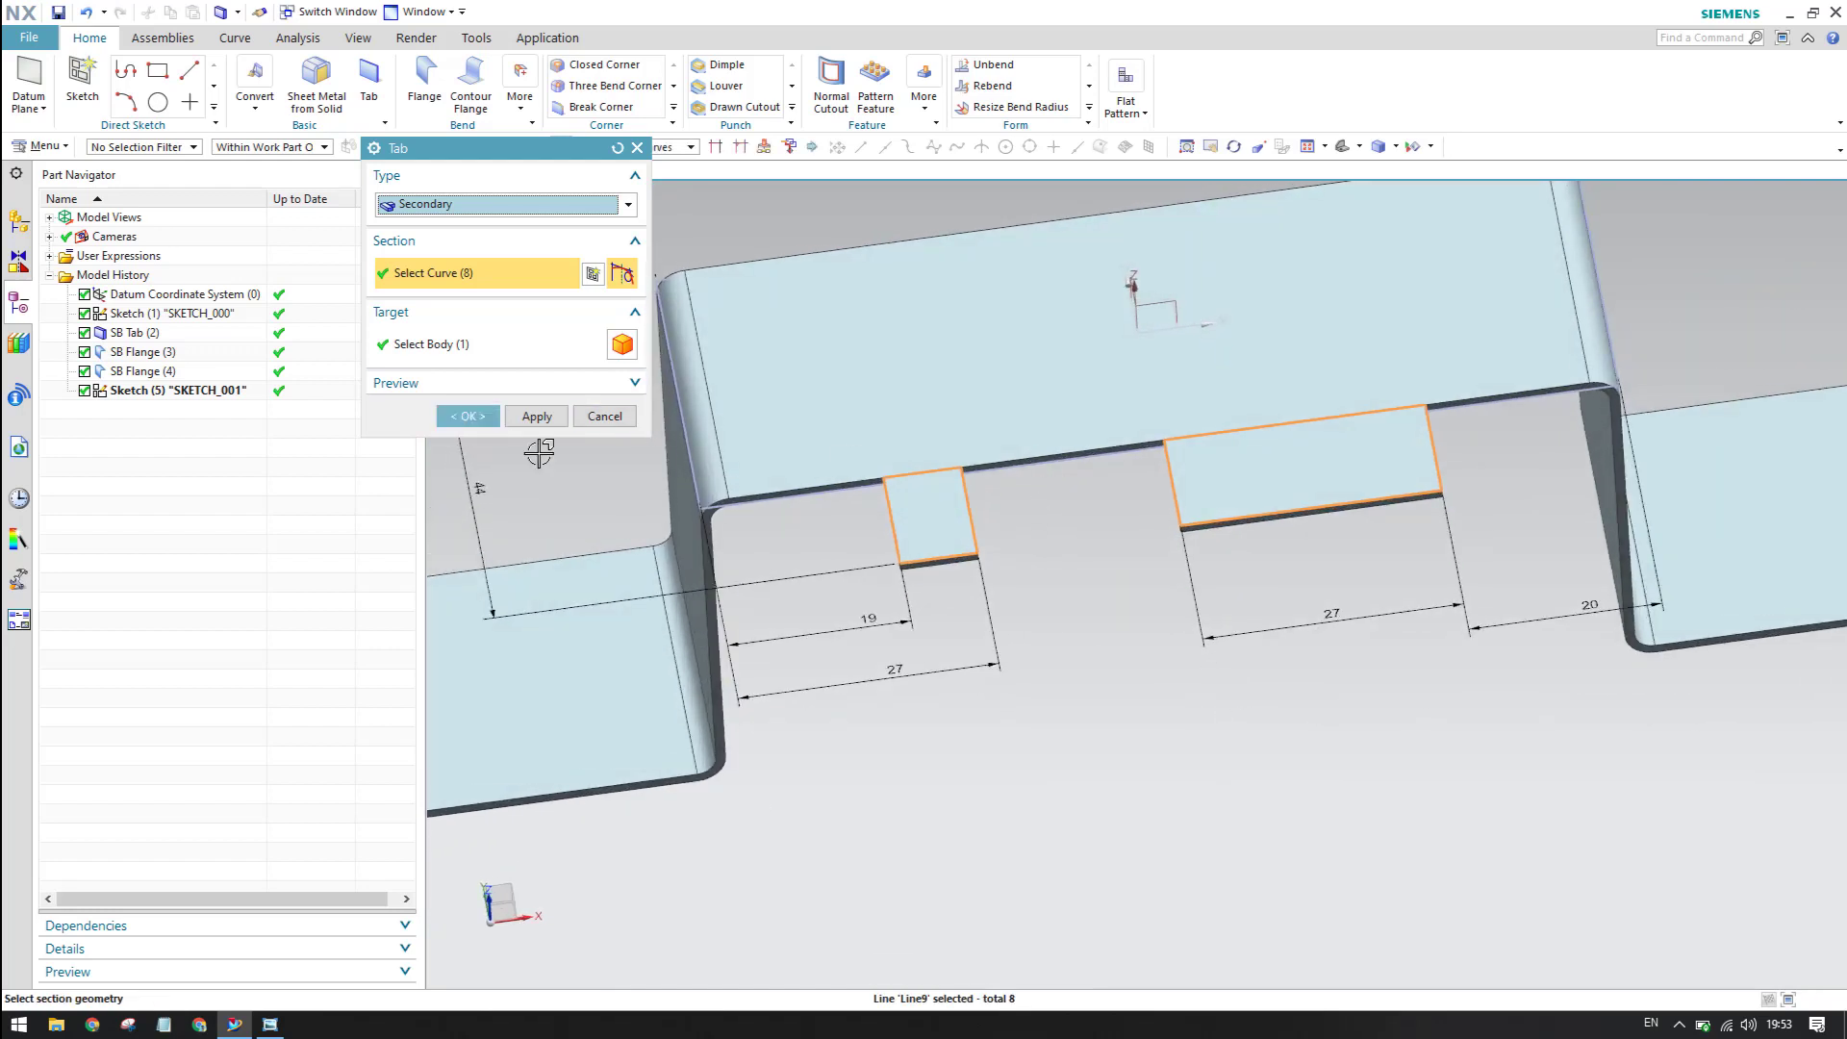
pyautogui.click(496, 415)
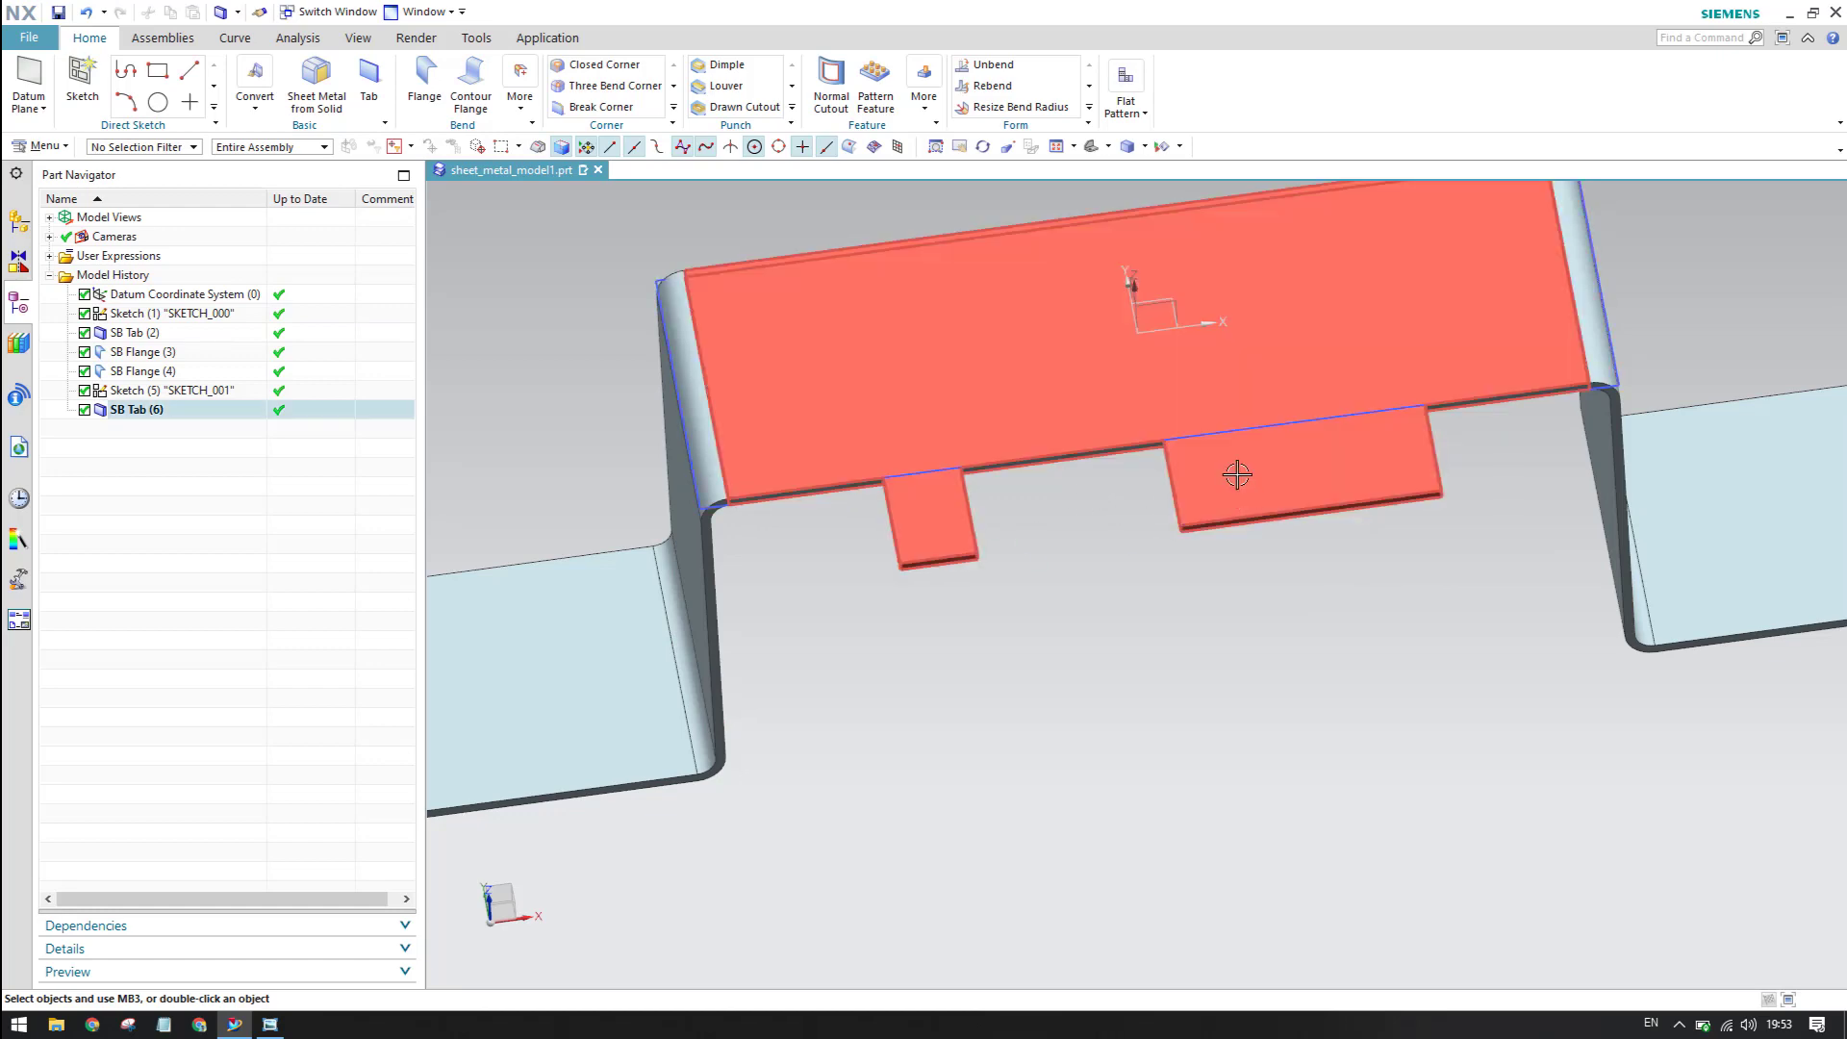
# - Check the drawing and add a 19 mm full-width flange with Material Inside inset on the narrow tab's outer edge
pyautogui.scroll(1, 930, 525)
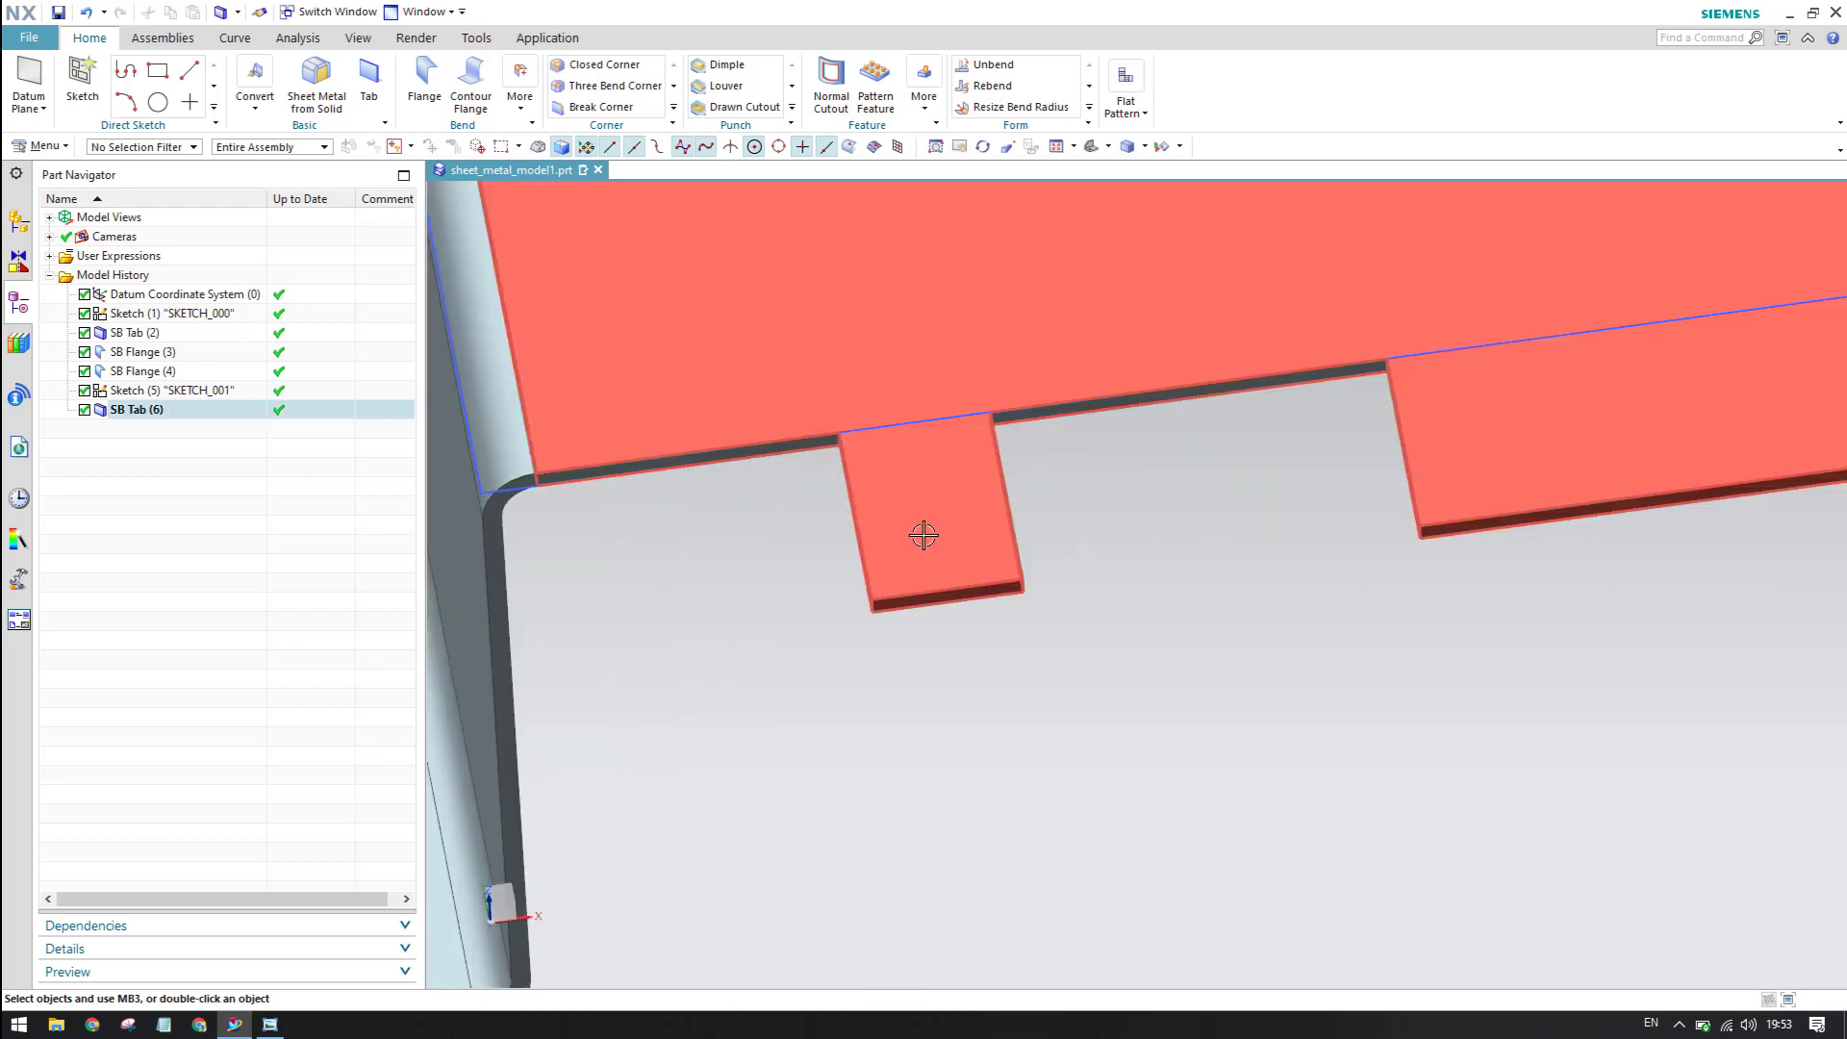
pyautogui.moveTo(931, 526); pyautogui.dragTo(943, 503, button='middle')
pyautogui.press('Home')
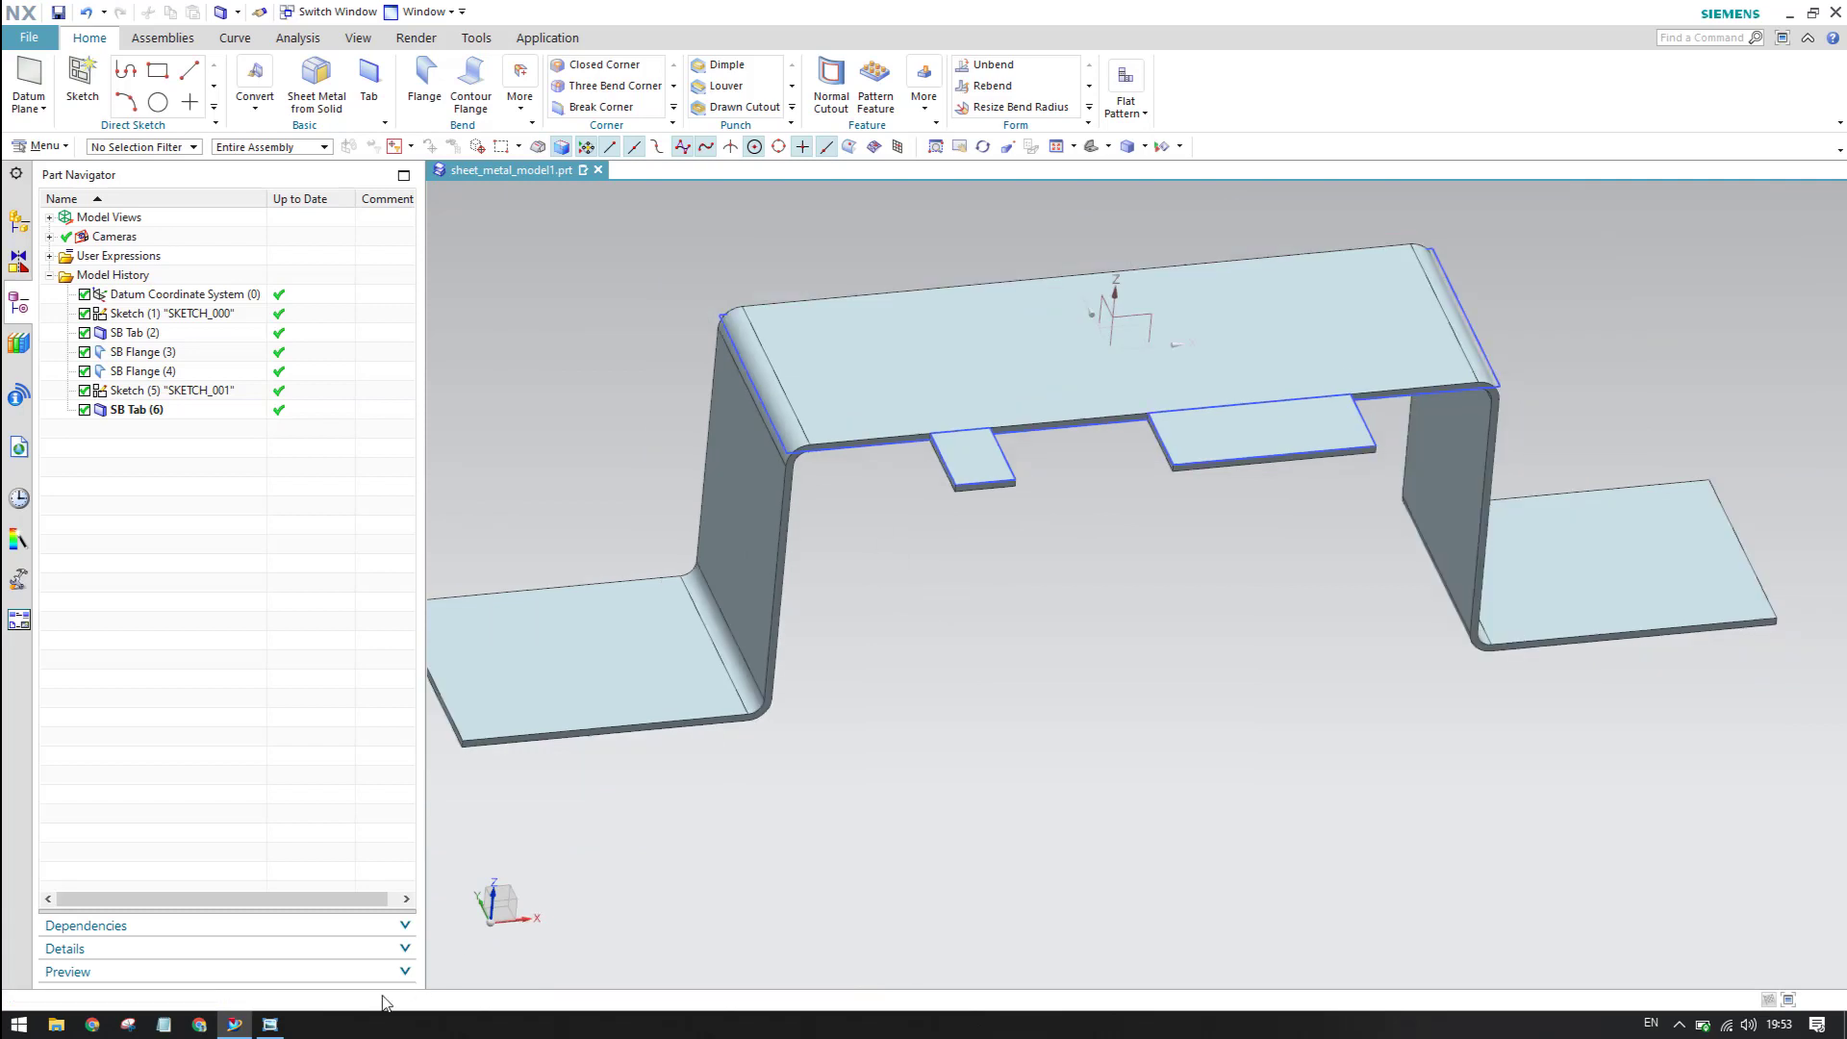
pyautogui.click(269, 1023)
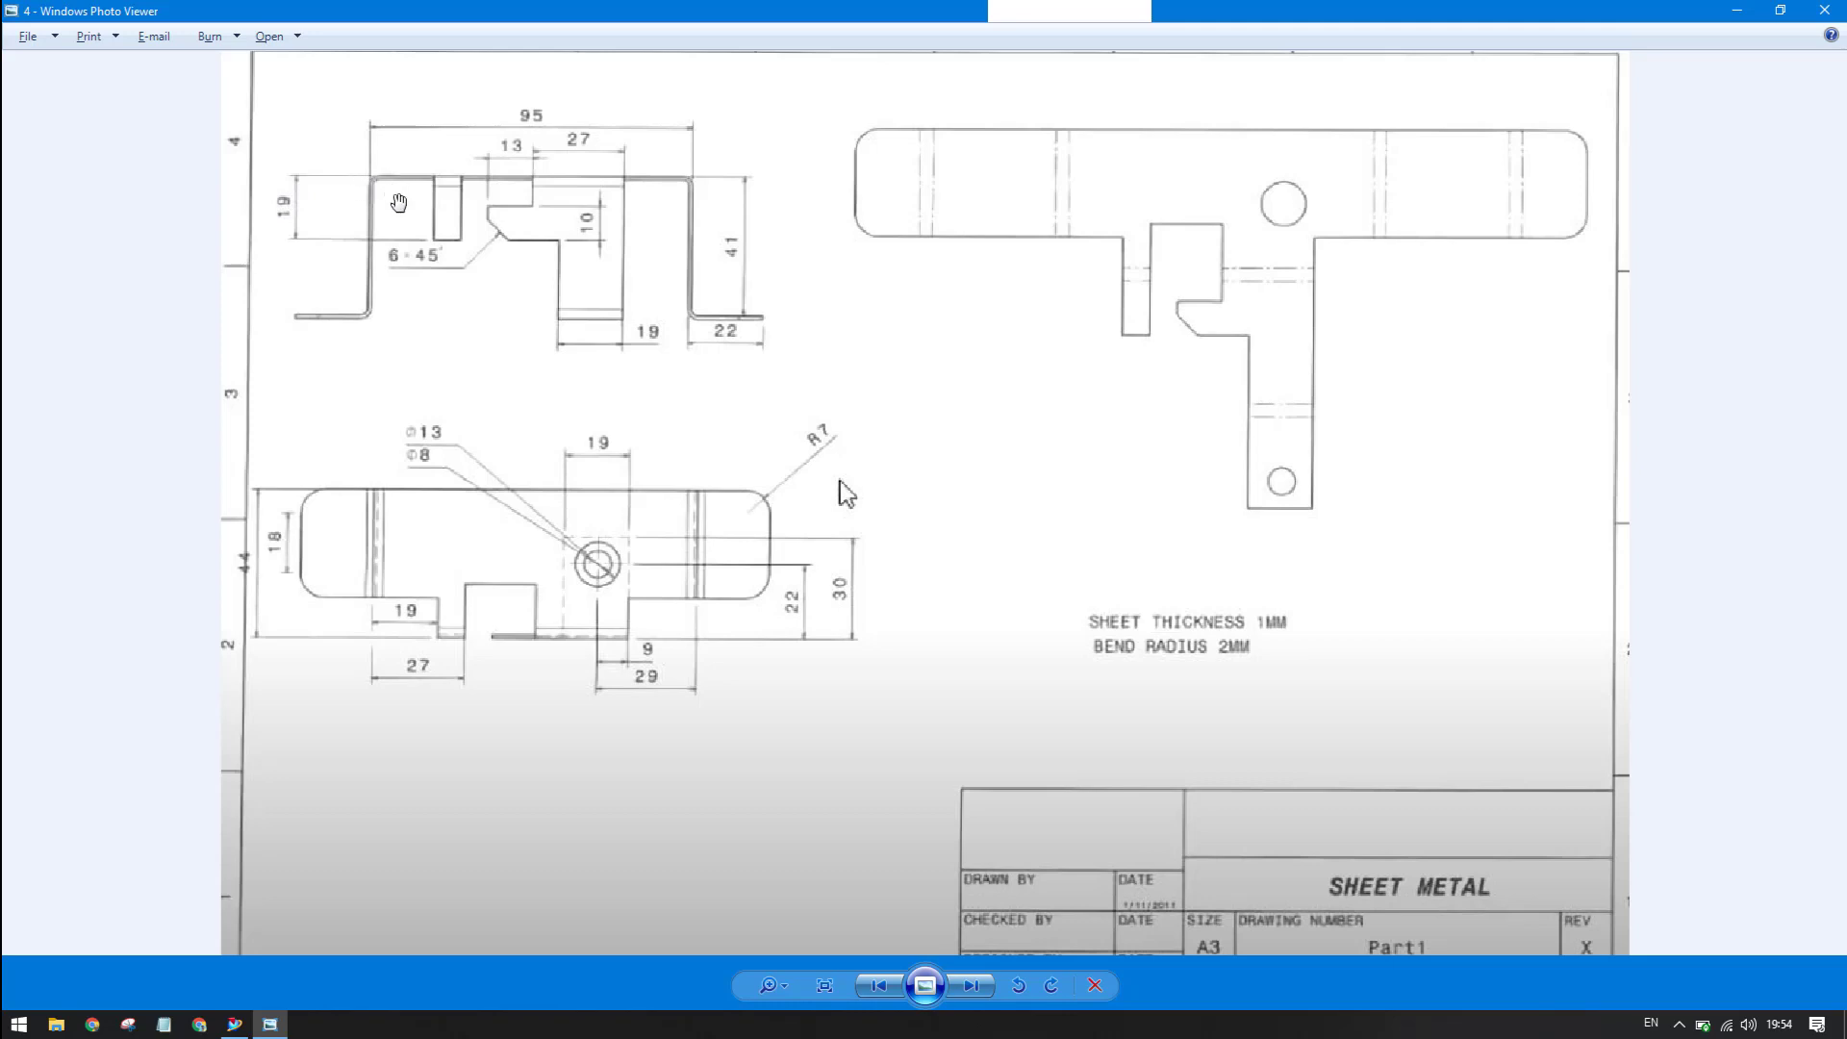
pyautogui.click(1739, 13)
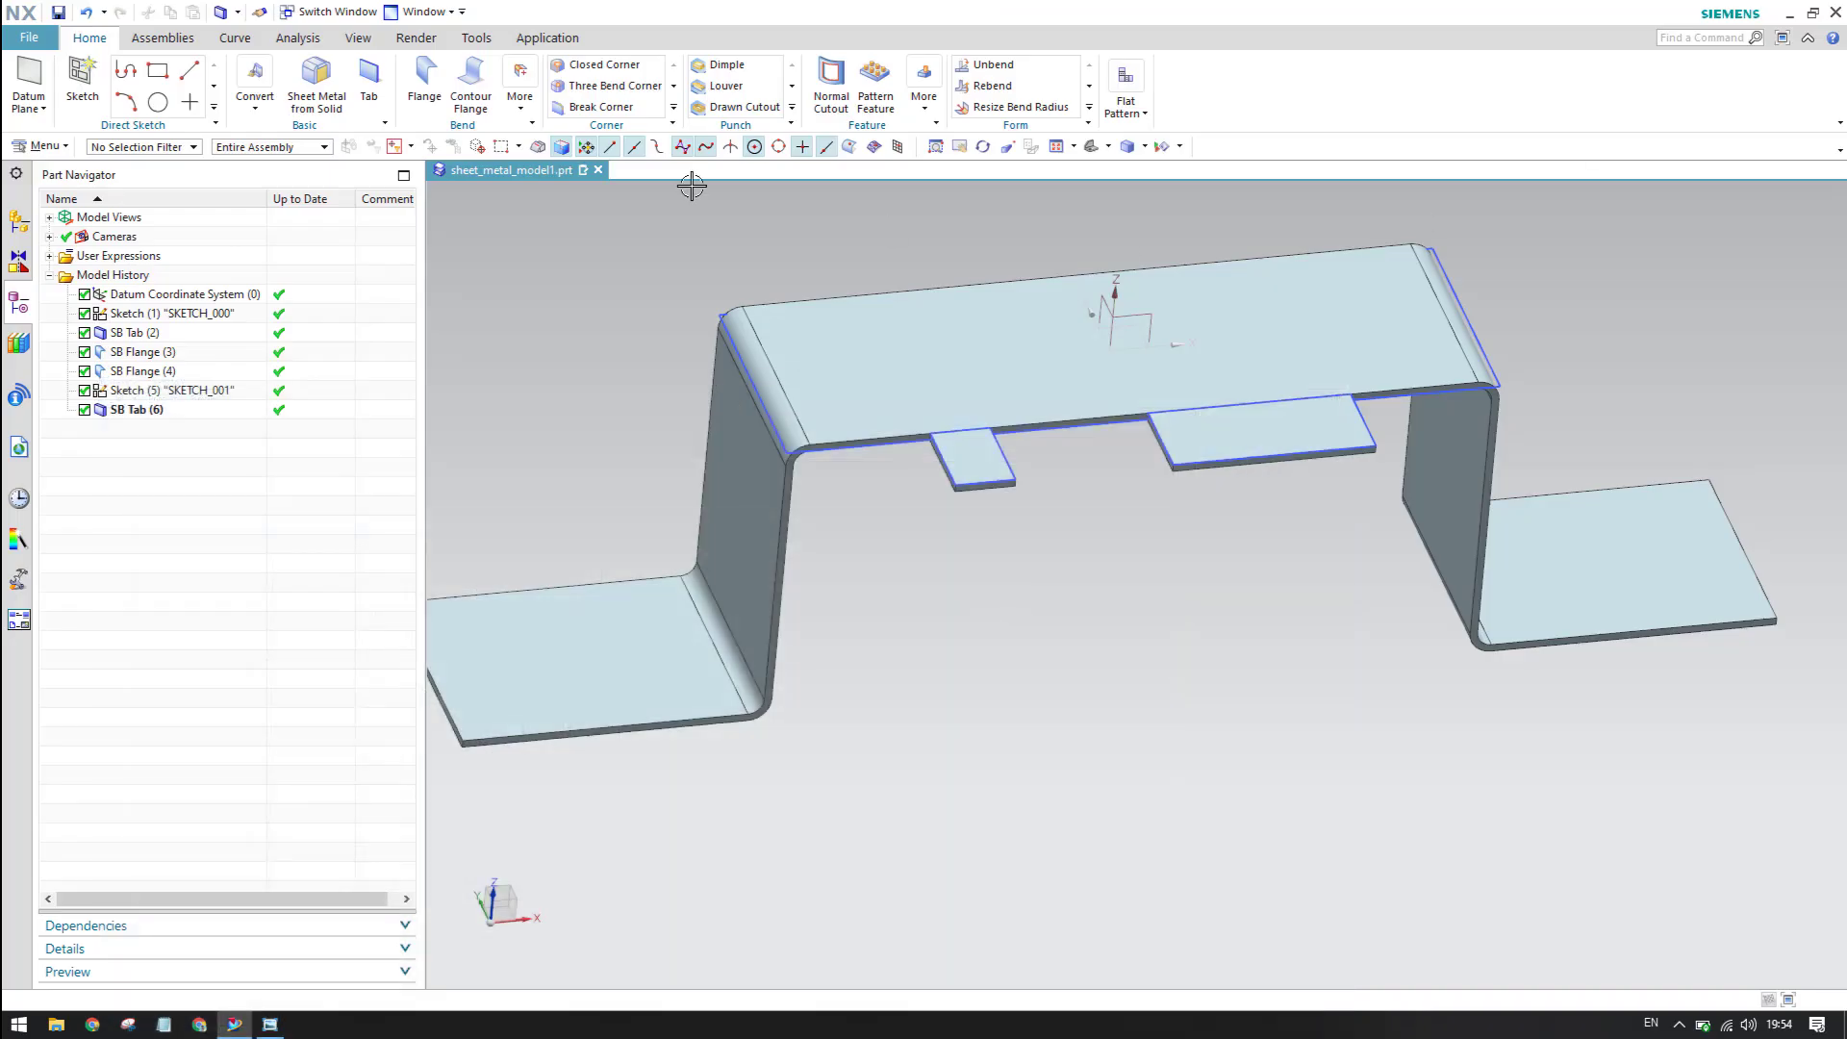
pyautogui.click(424, 87)
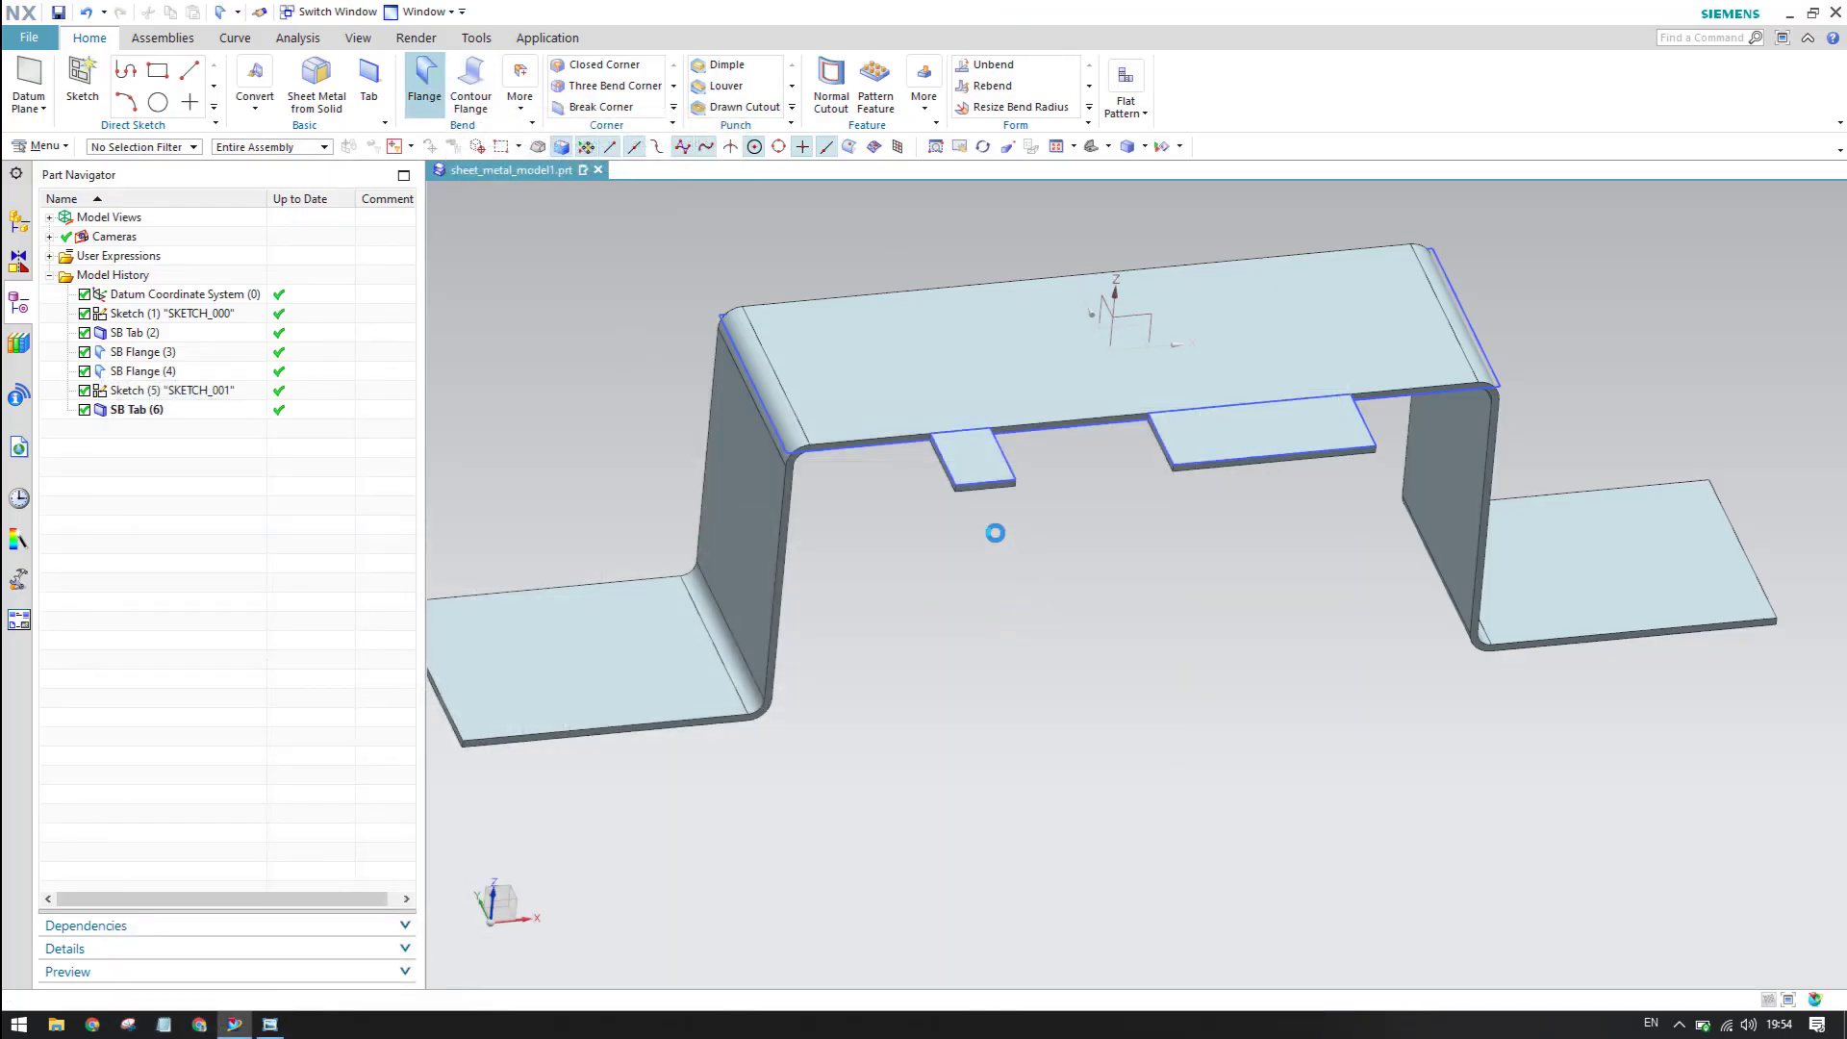
pyautogui.scroll(2, 957, 510)
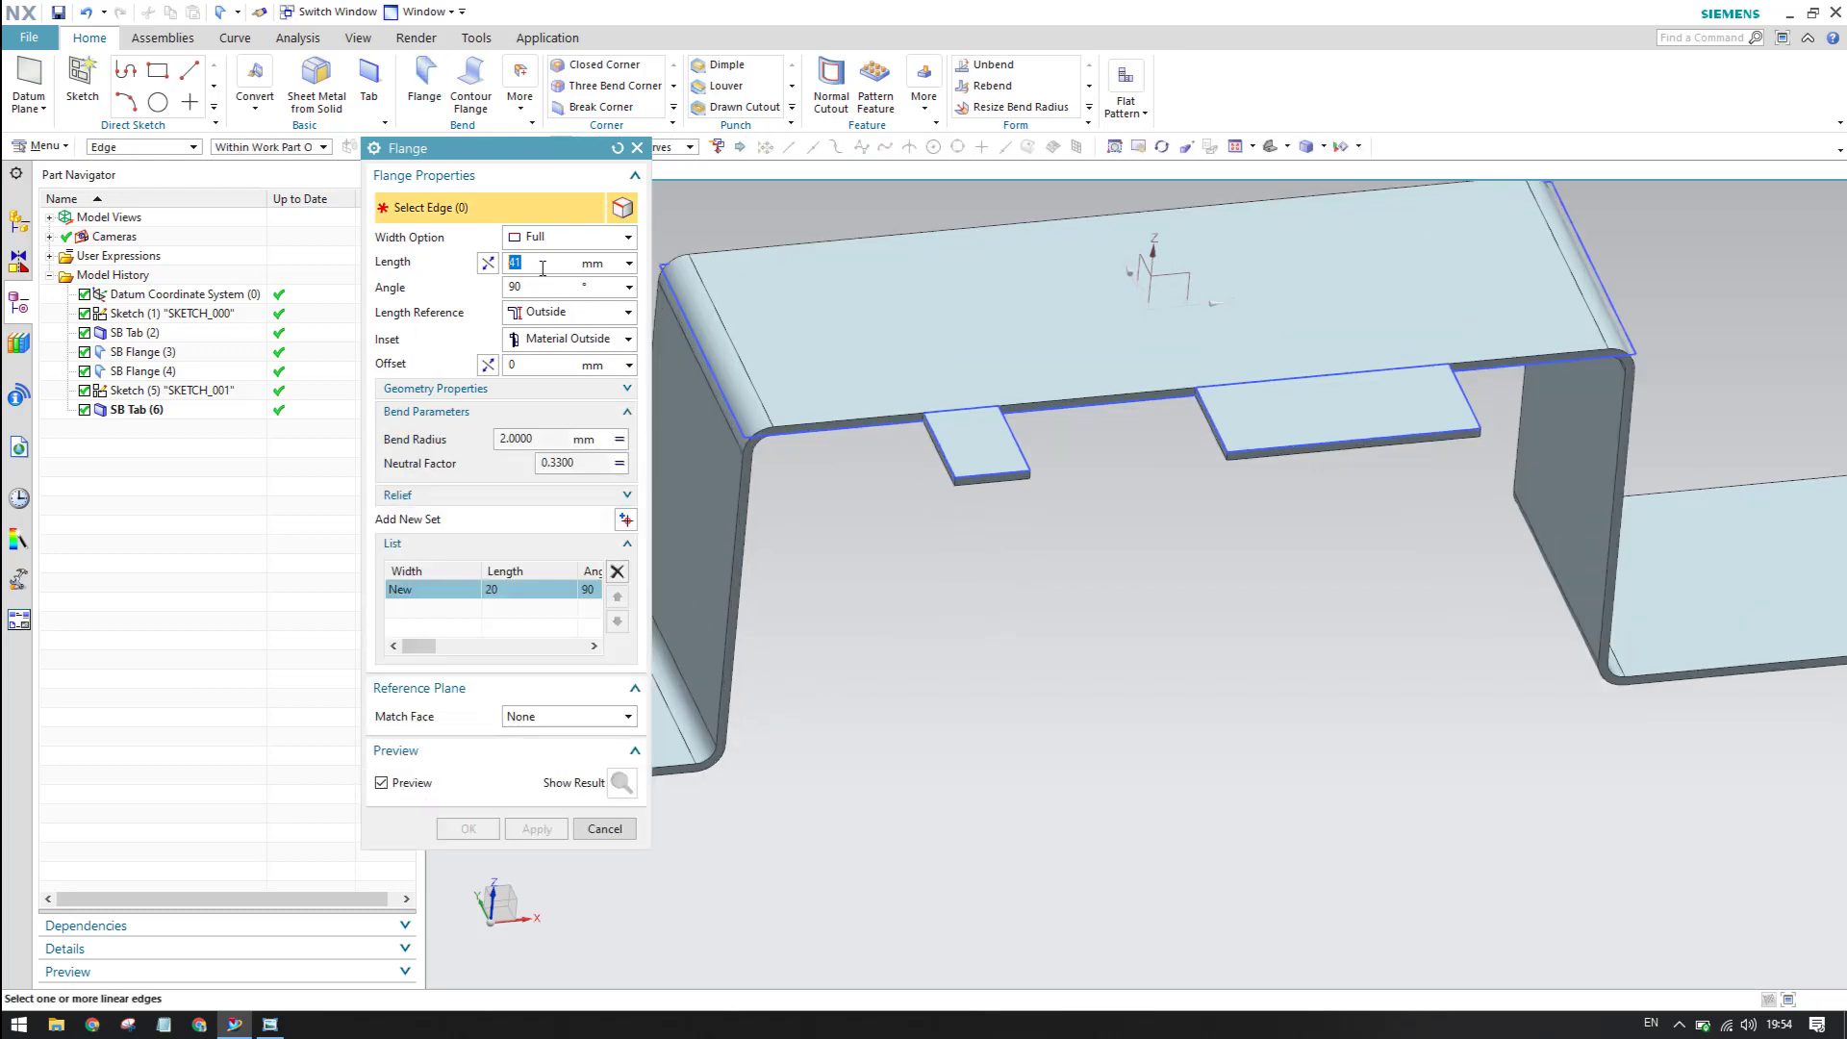
pyautogui.write('9')
pyautogui.press('Return')
pyautogui.click(558, 336)
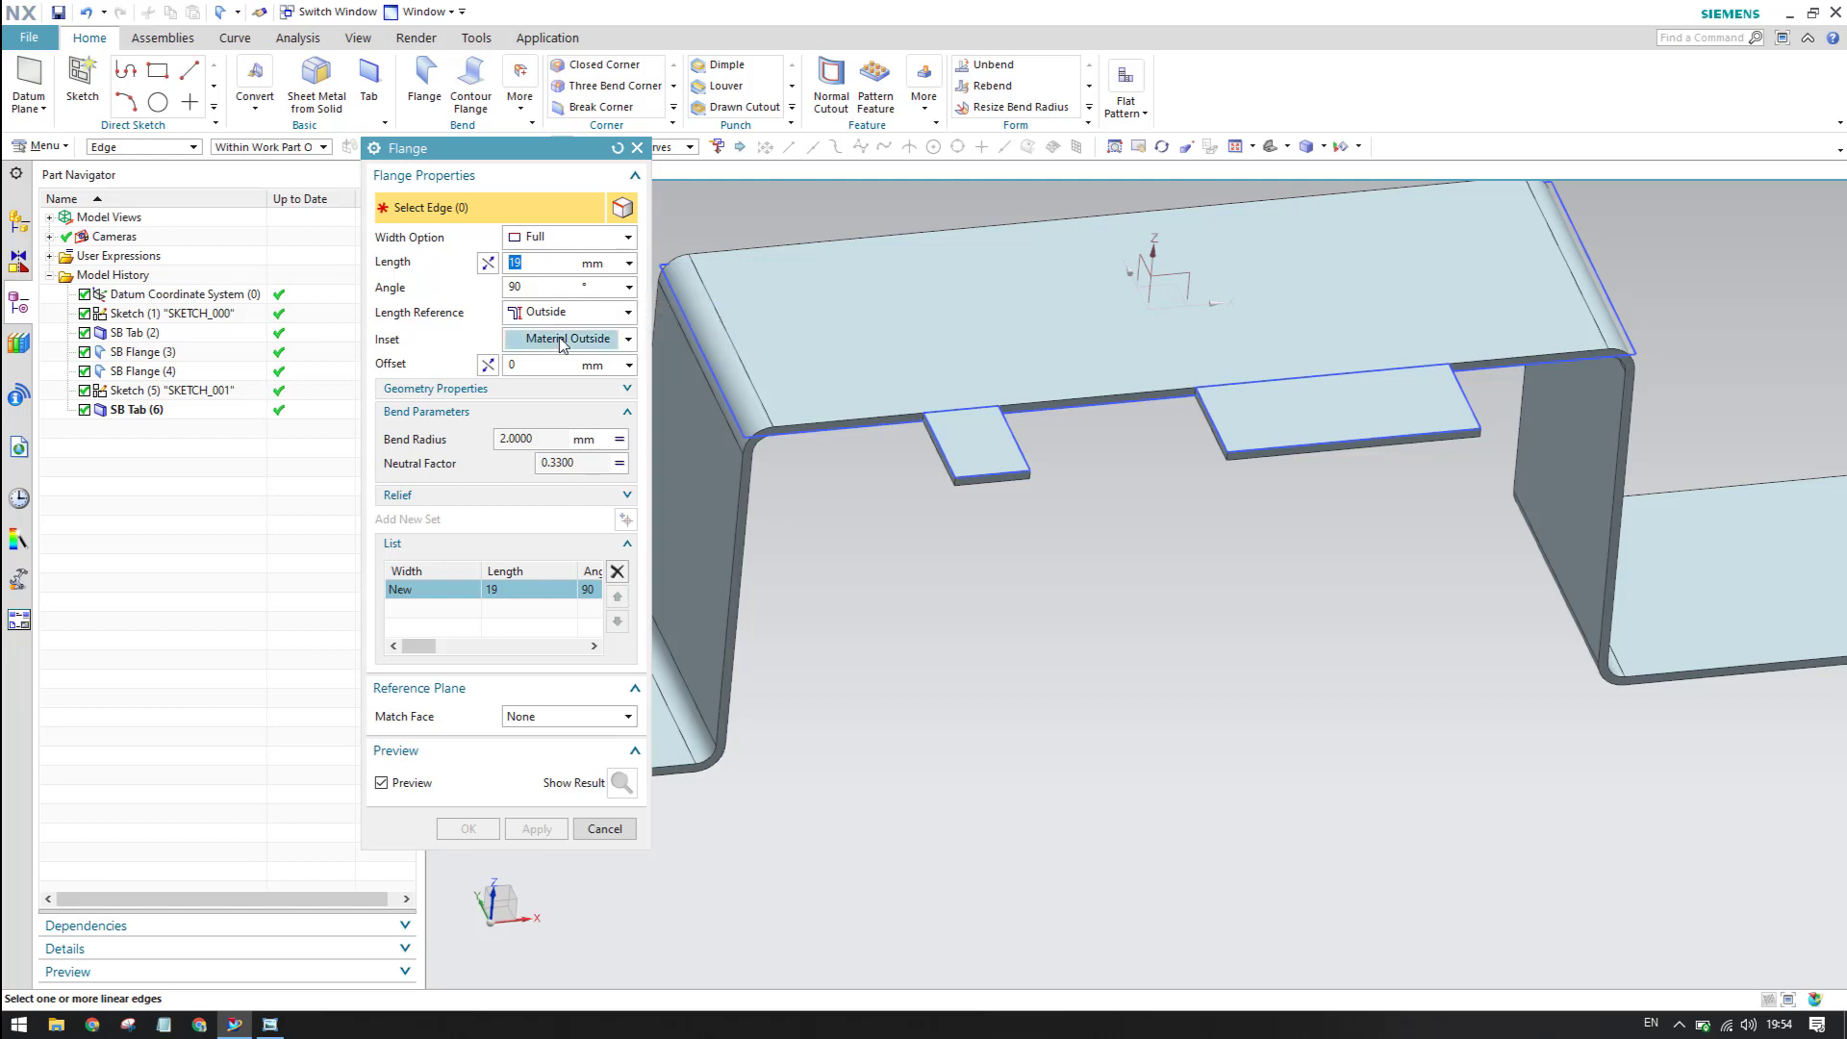
pyautogui.click(558, 365)
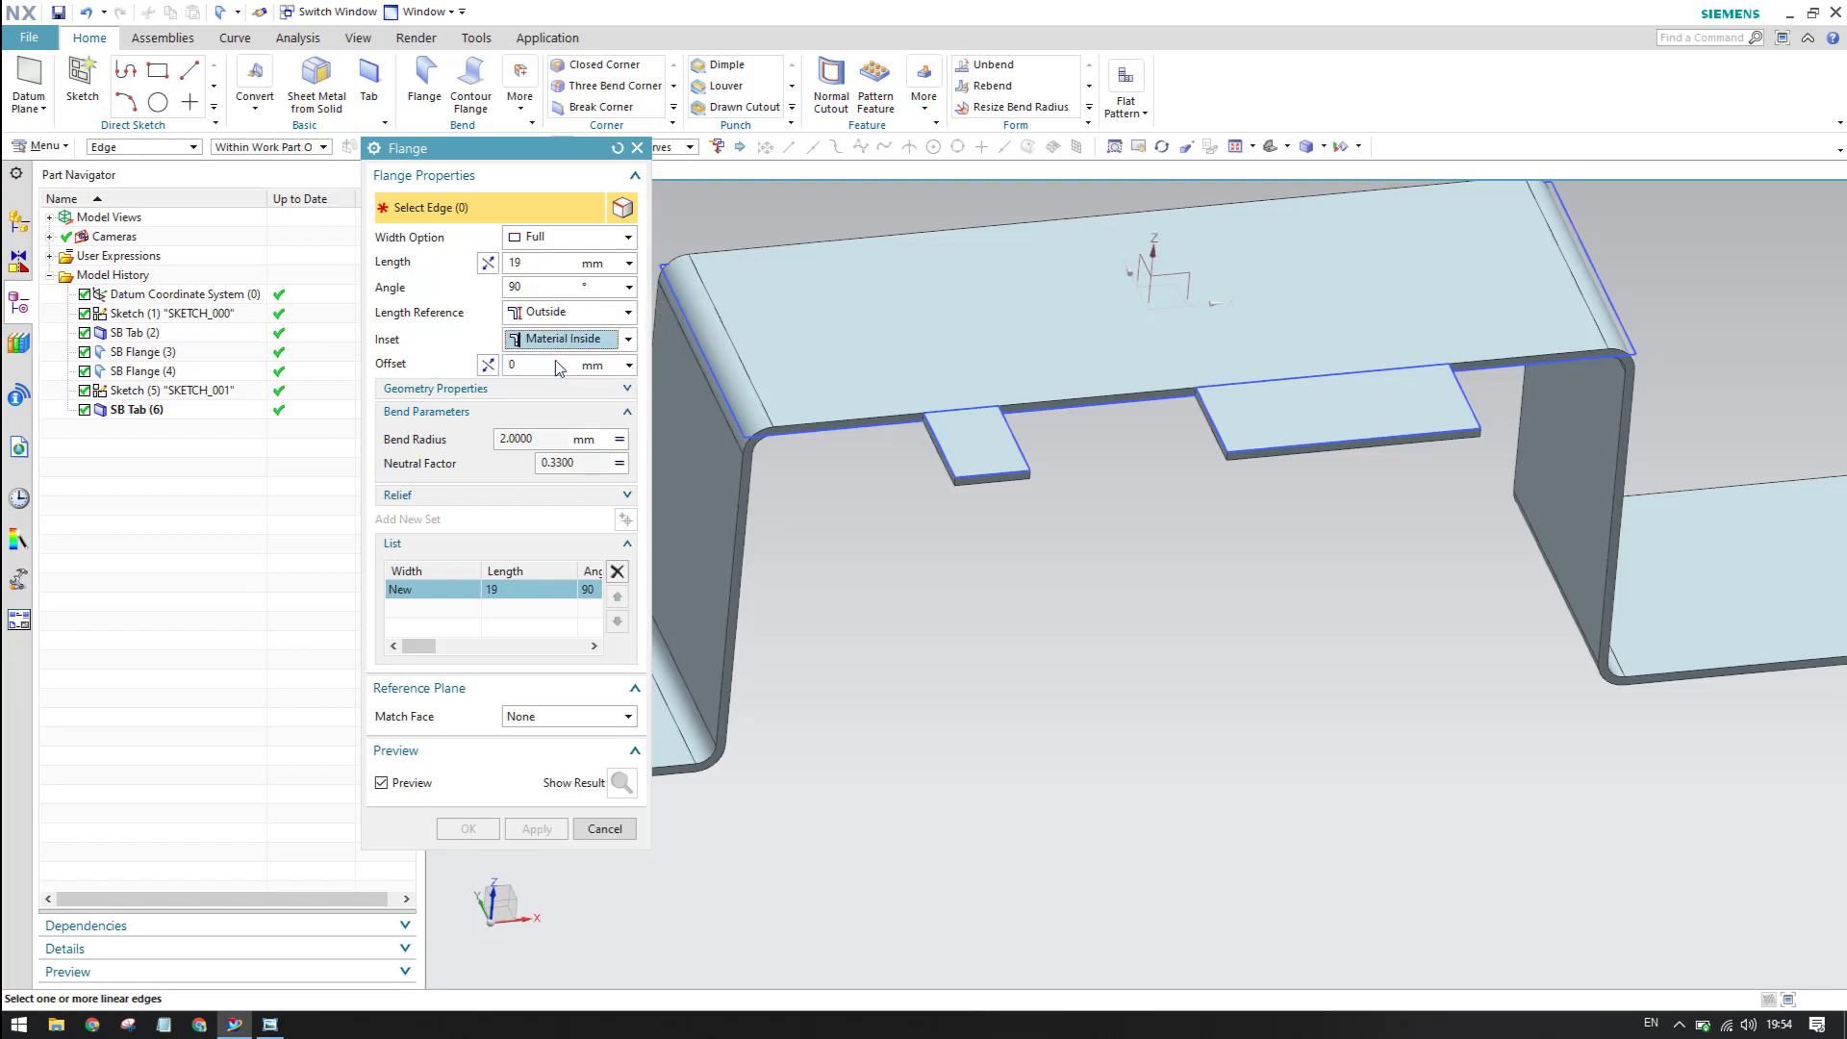
pyautogui.click(987, 475)
pyautogui.hotkey('ctrl', 'alt', 't')
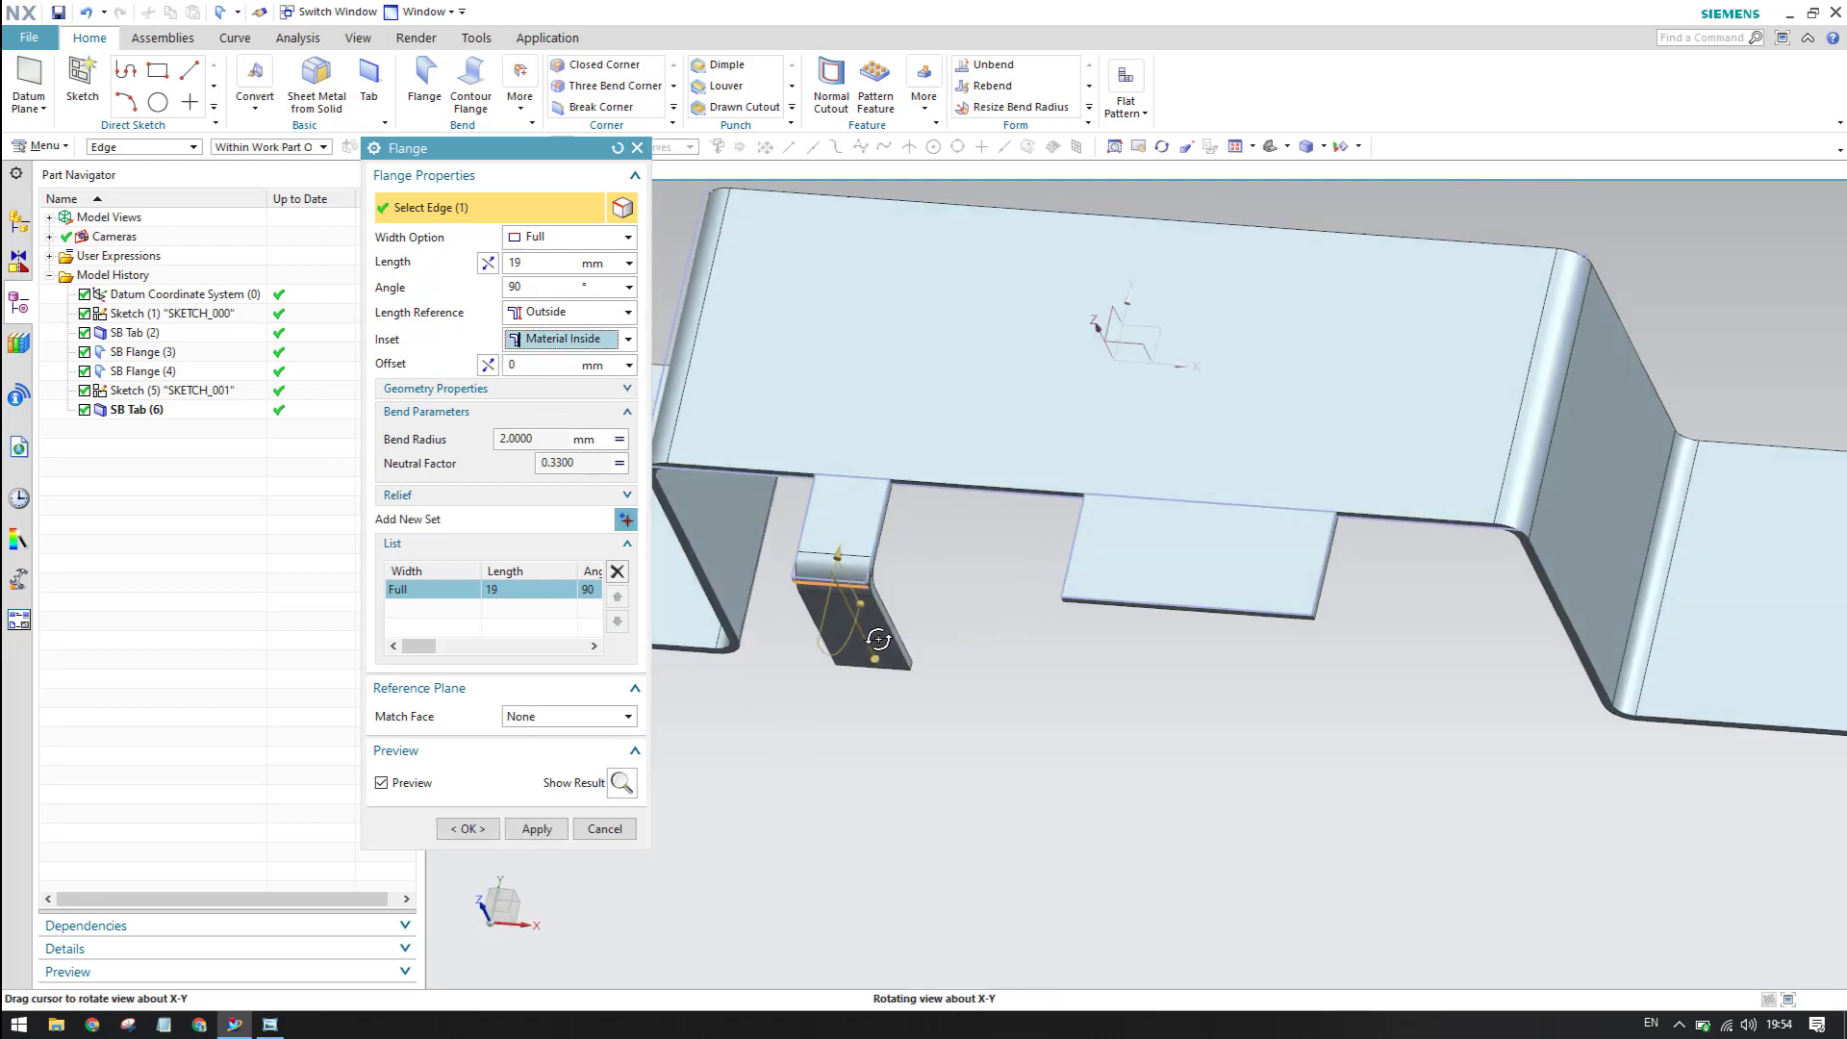
pyautogui.scroll(5, 913, 770)
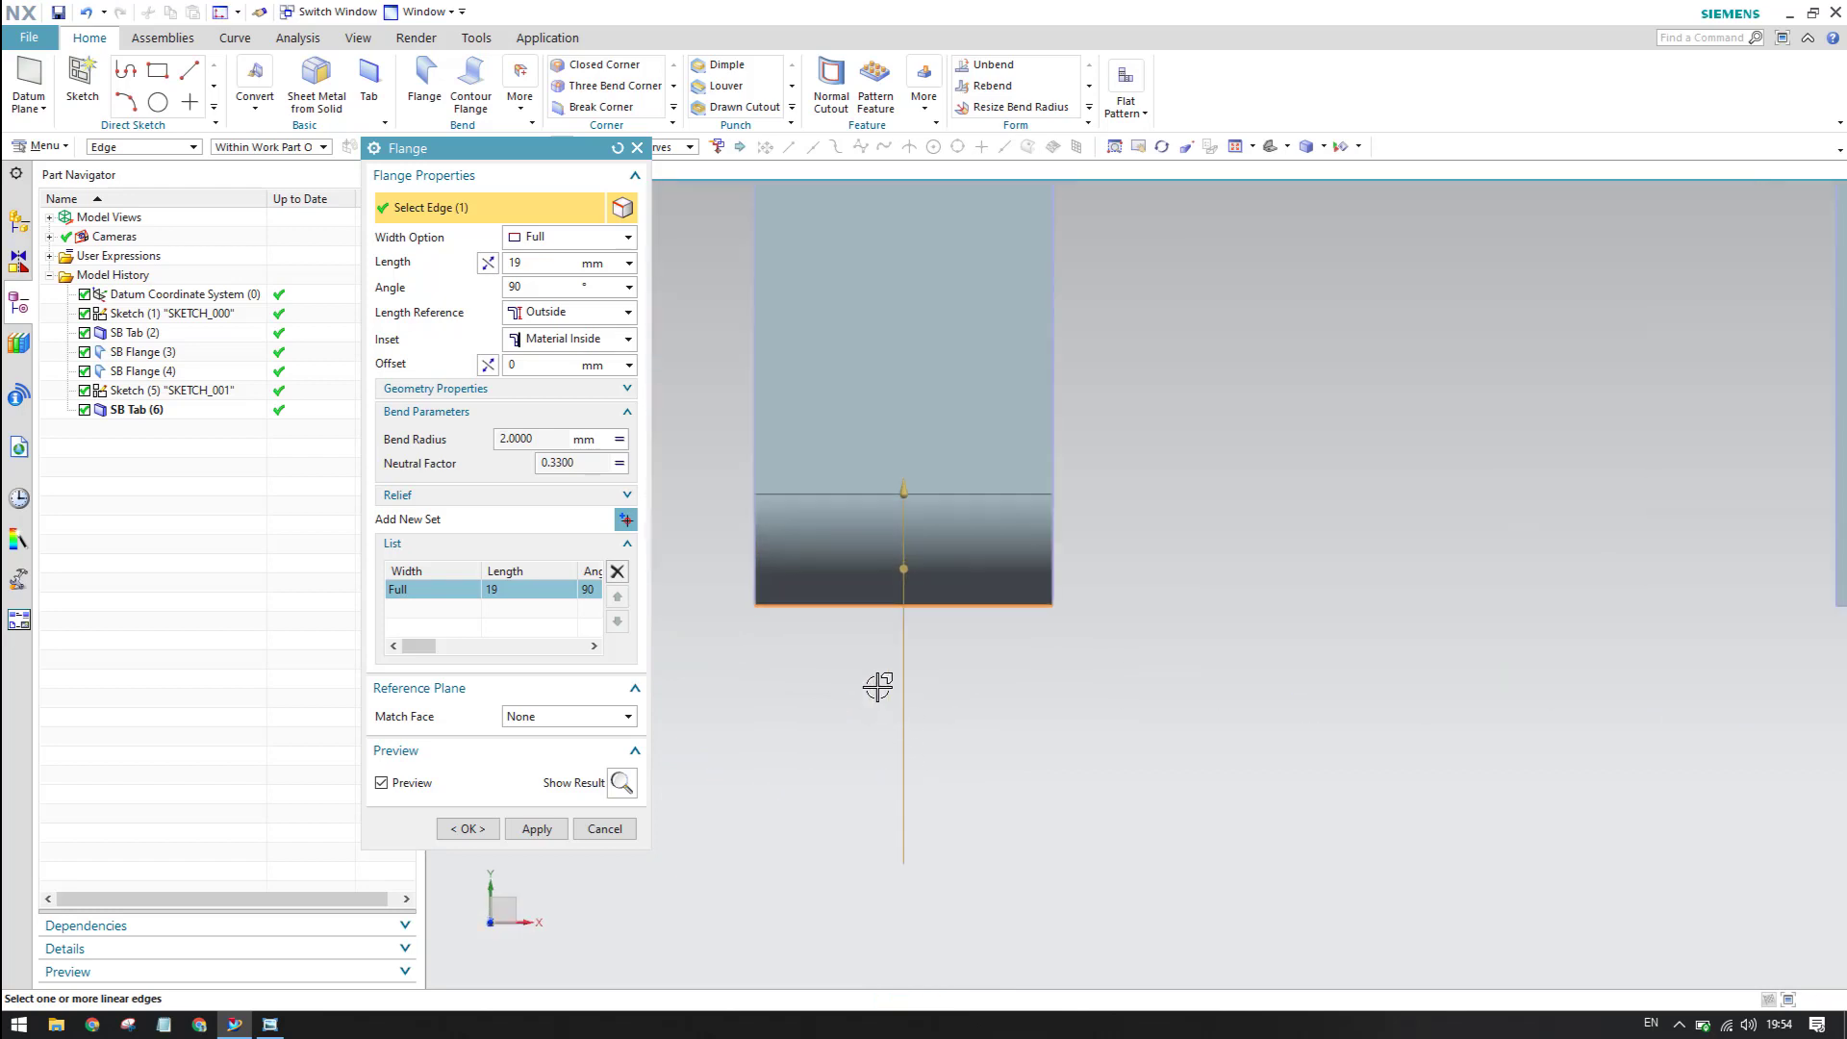
pyautogui.click(467, 829)
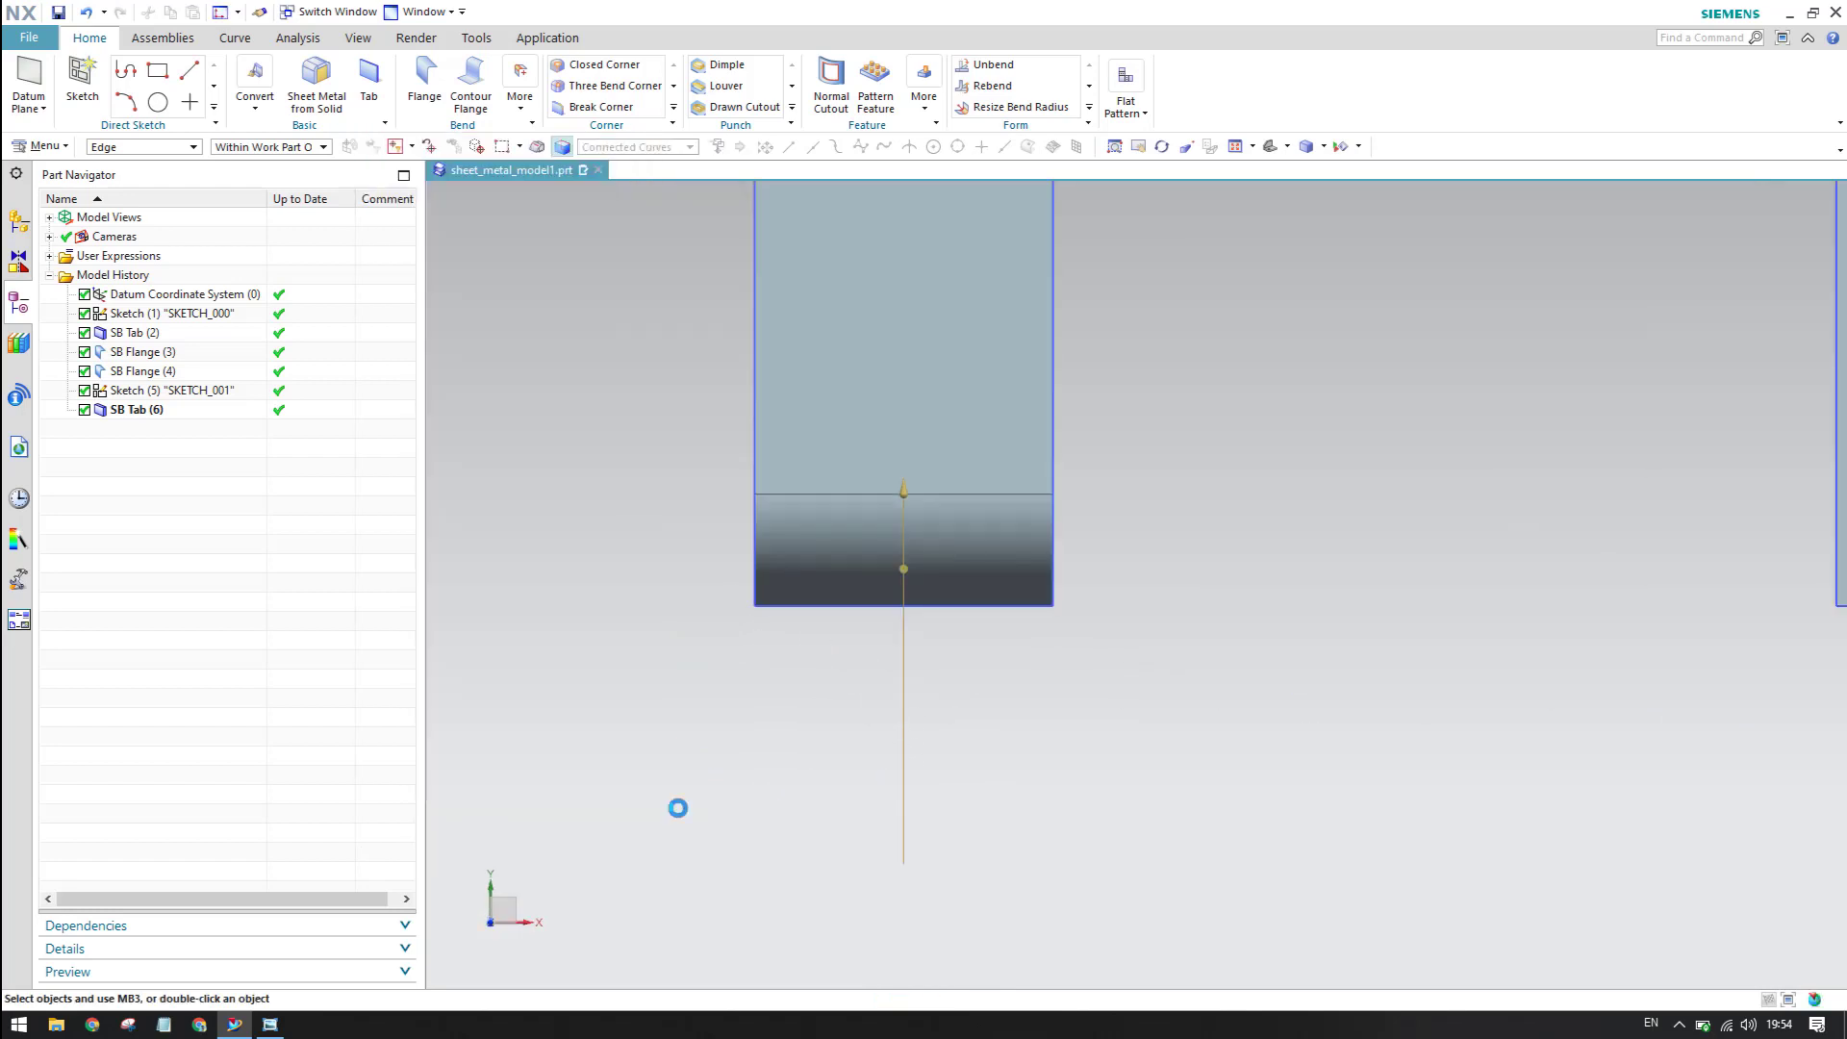
# - Check the drawing and add a 42 mm full-width flange on the wide tab's outer edge
pyautogui.scroll(-3, 852, 577)
pyautogui.scroll(-2, 852, 577)
pyautogui.moveTo(853, 577)
pyautogui.mouseDown(button='middle')
pyautogui.moveTo(857, 462)
pyautogui.moveTo(908, 395)
pyautogui.mouseUp(button='middle')
pyautogui.scroll(2, 909, 395)
pyautogui.scroll(-1, 908, 394)
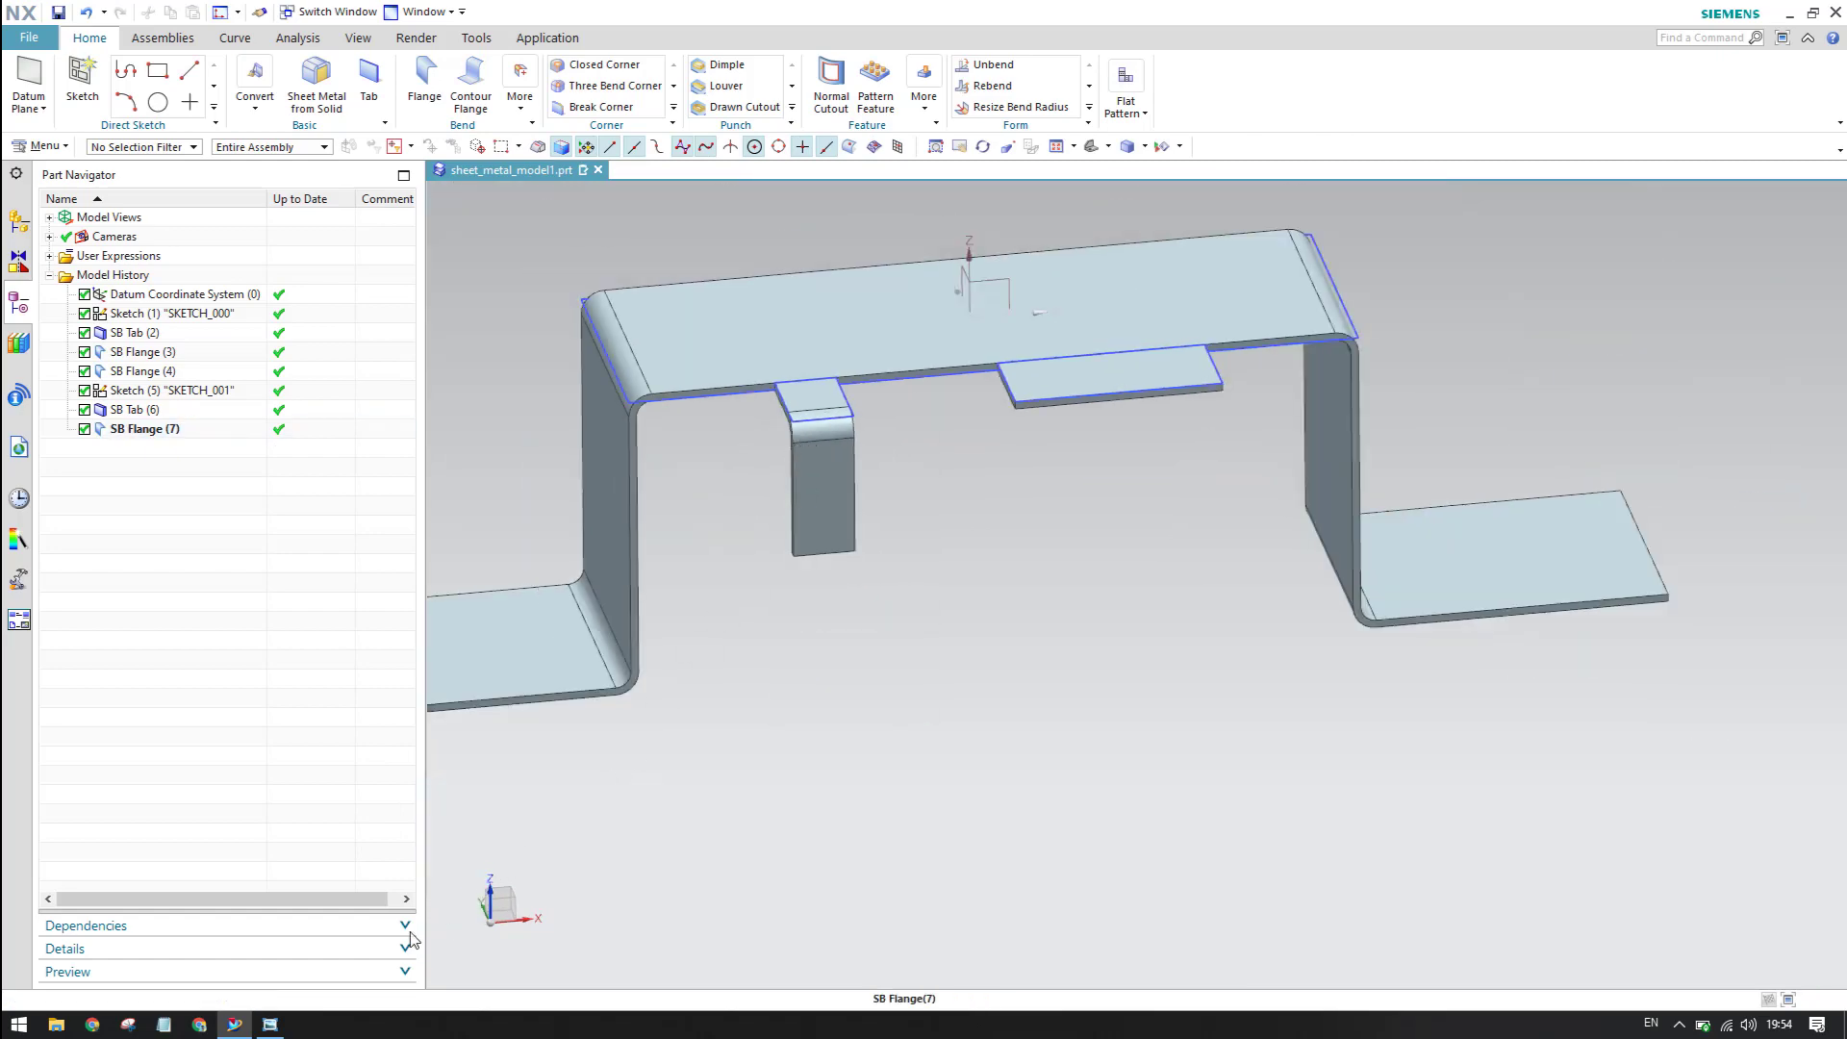
pyautogui.click(277, 1025)
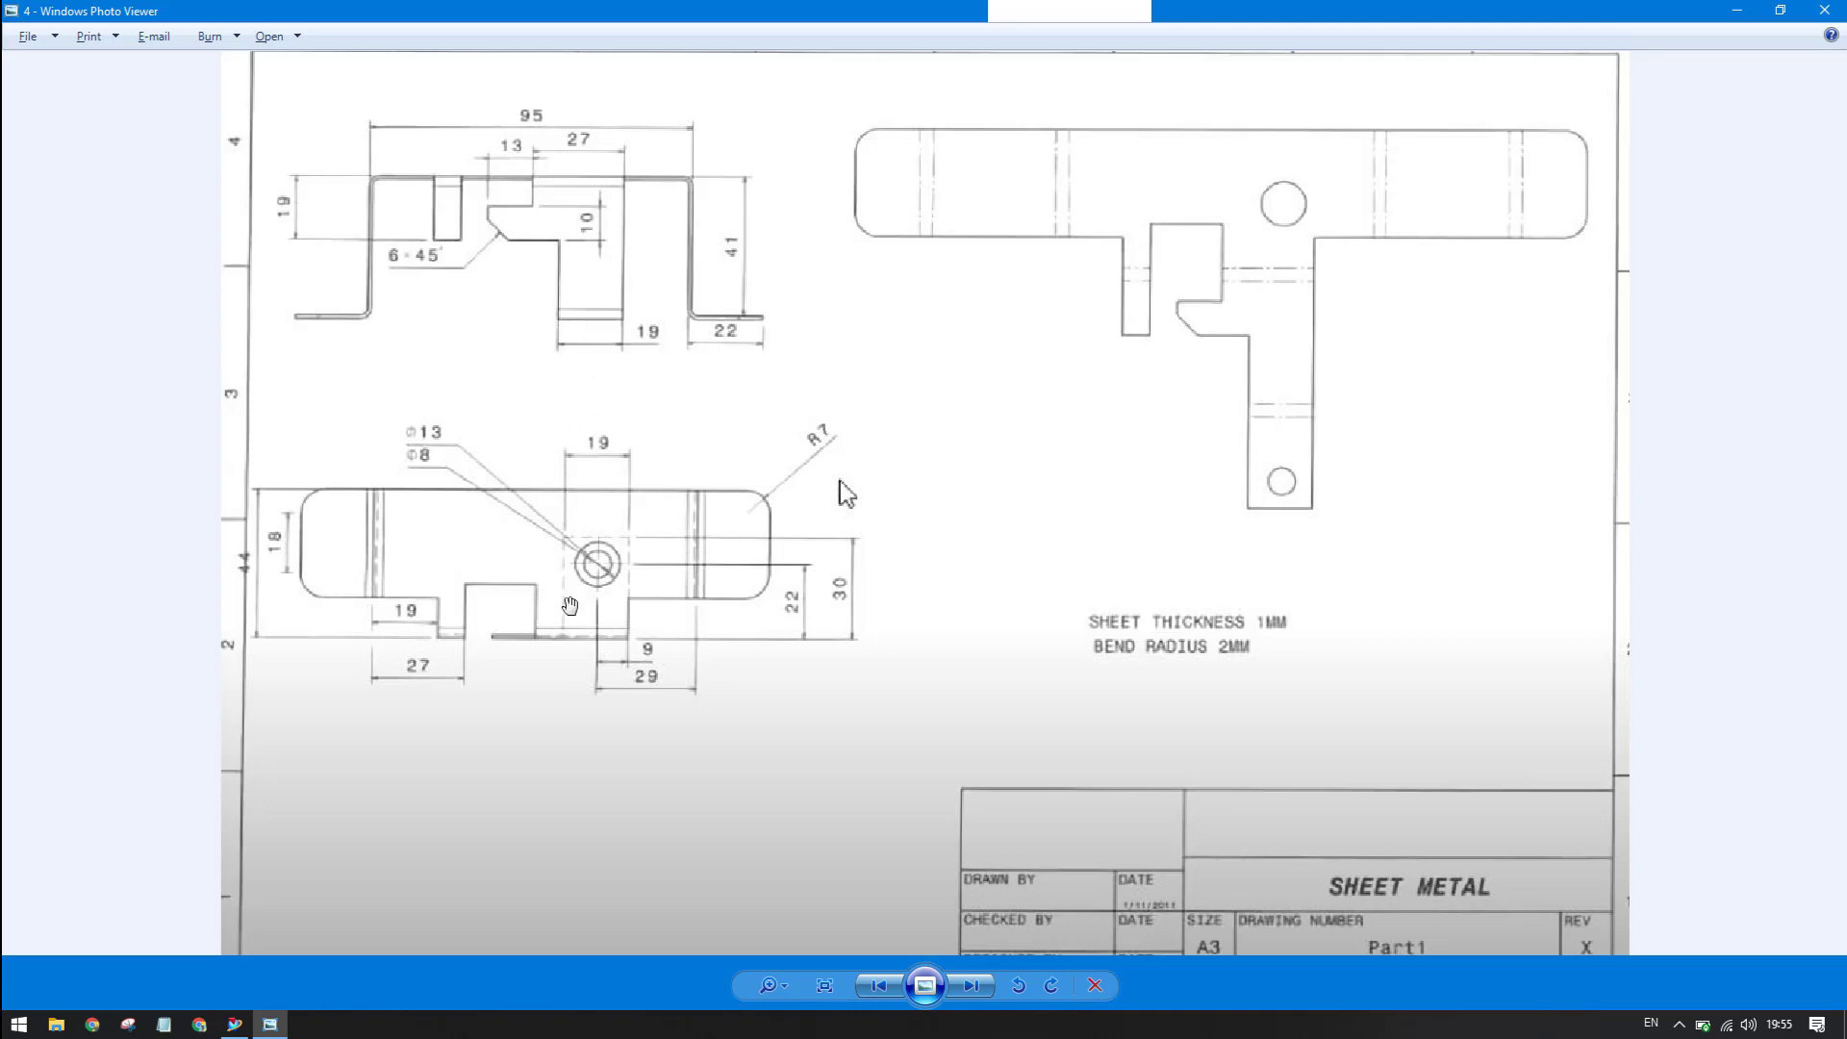
pyautogui.click(233, 1024)
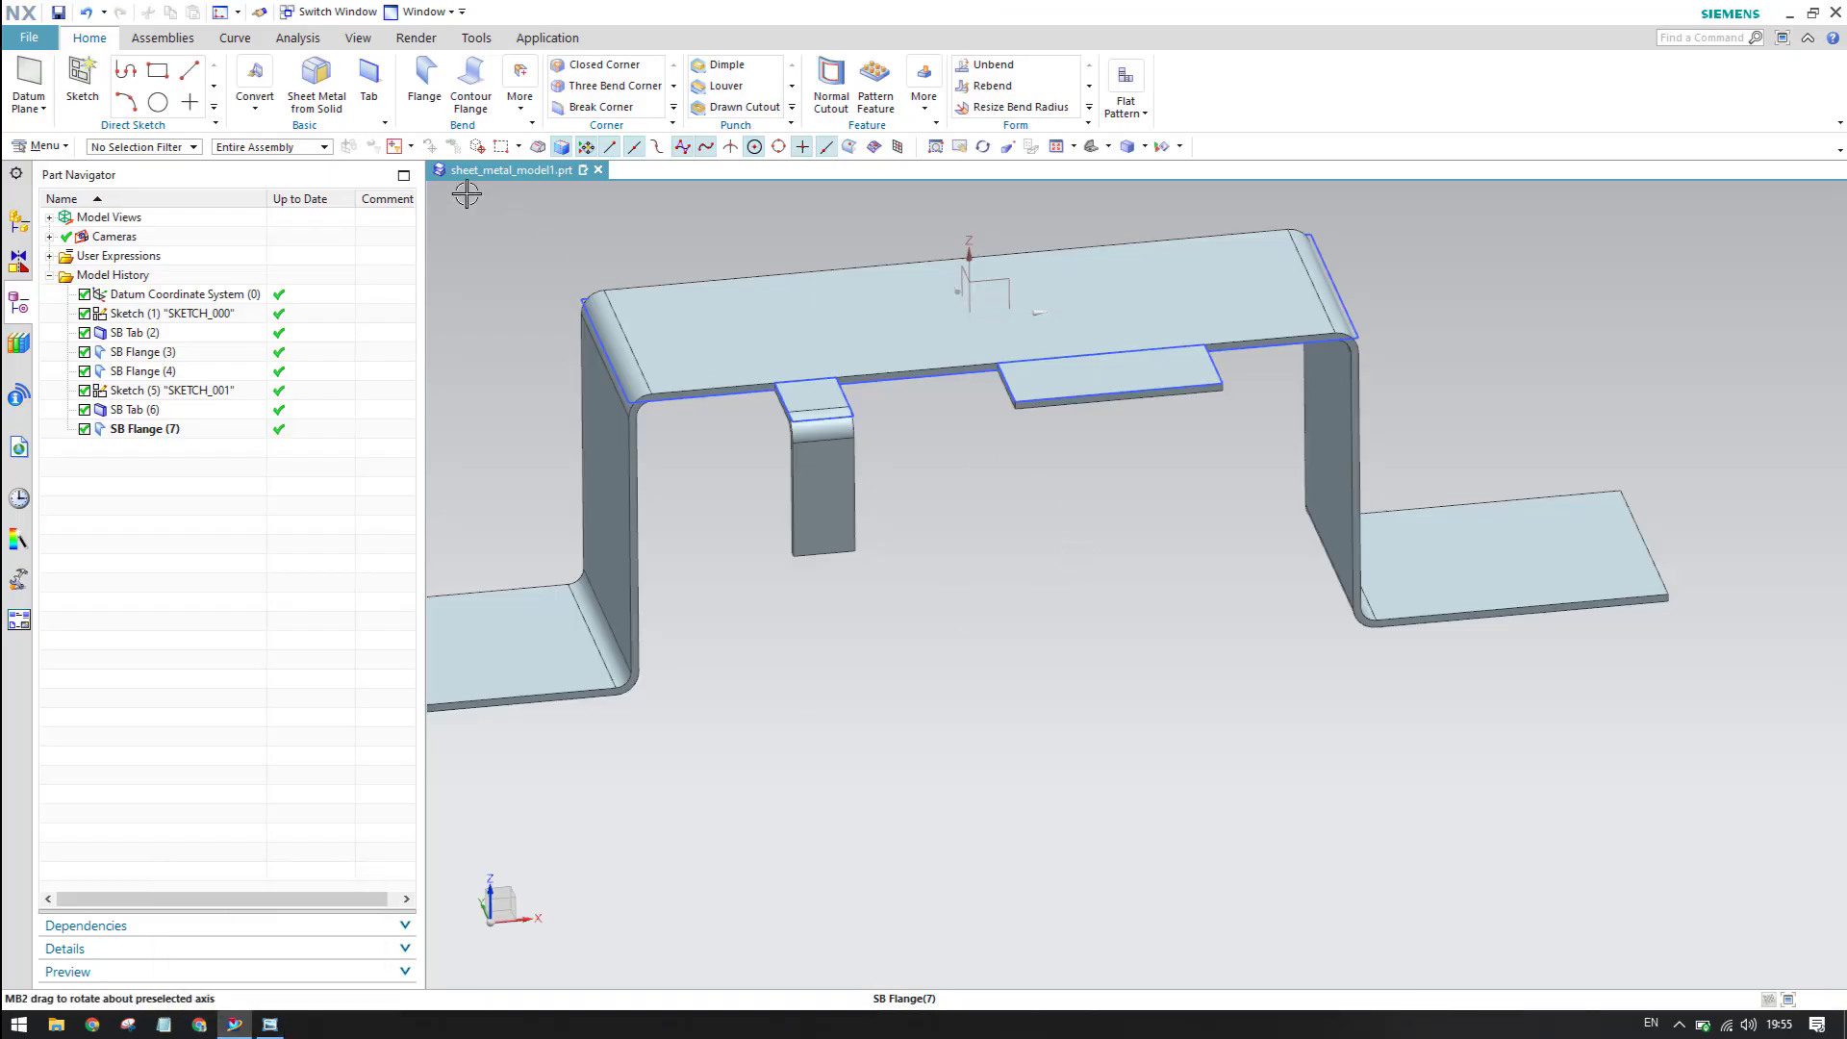
pyautogui.click(424, 87)
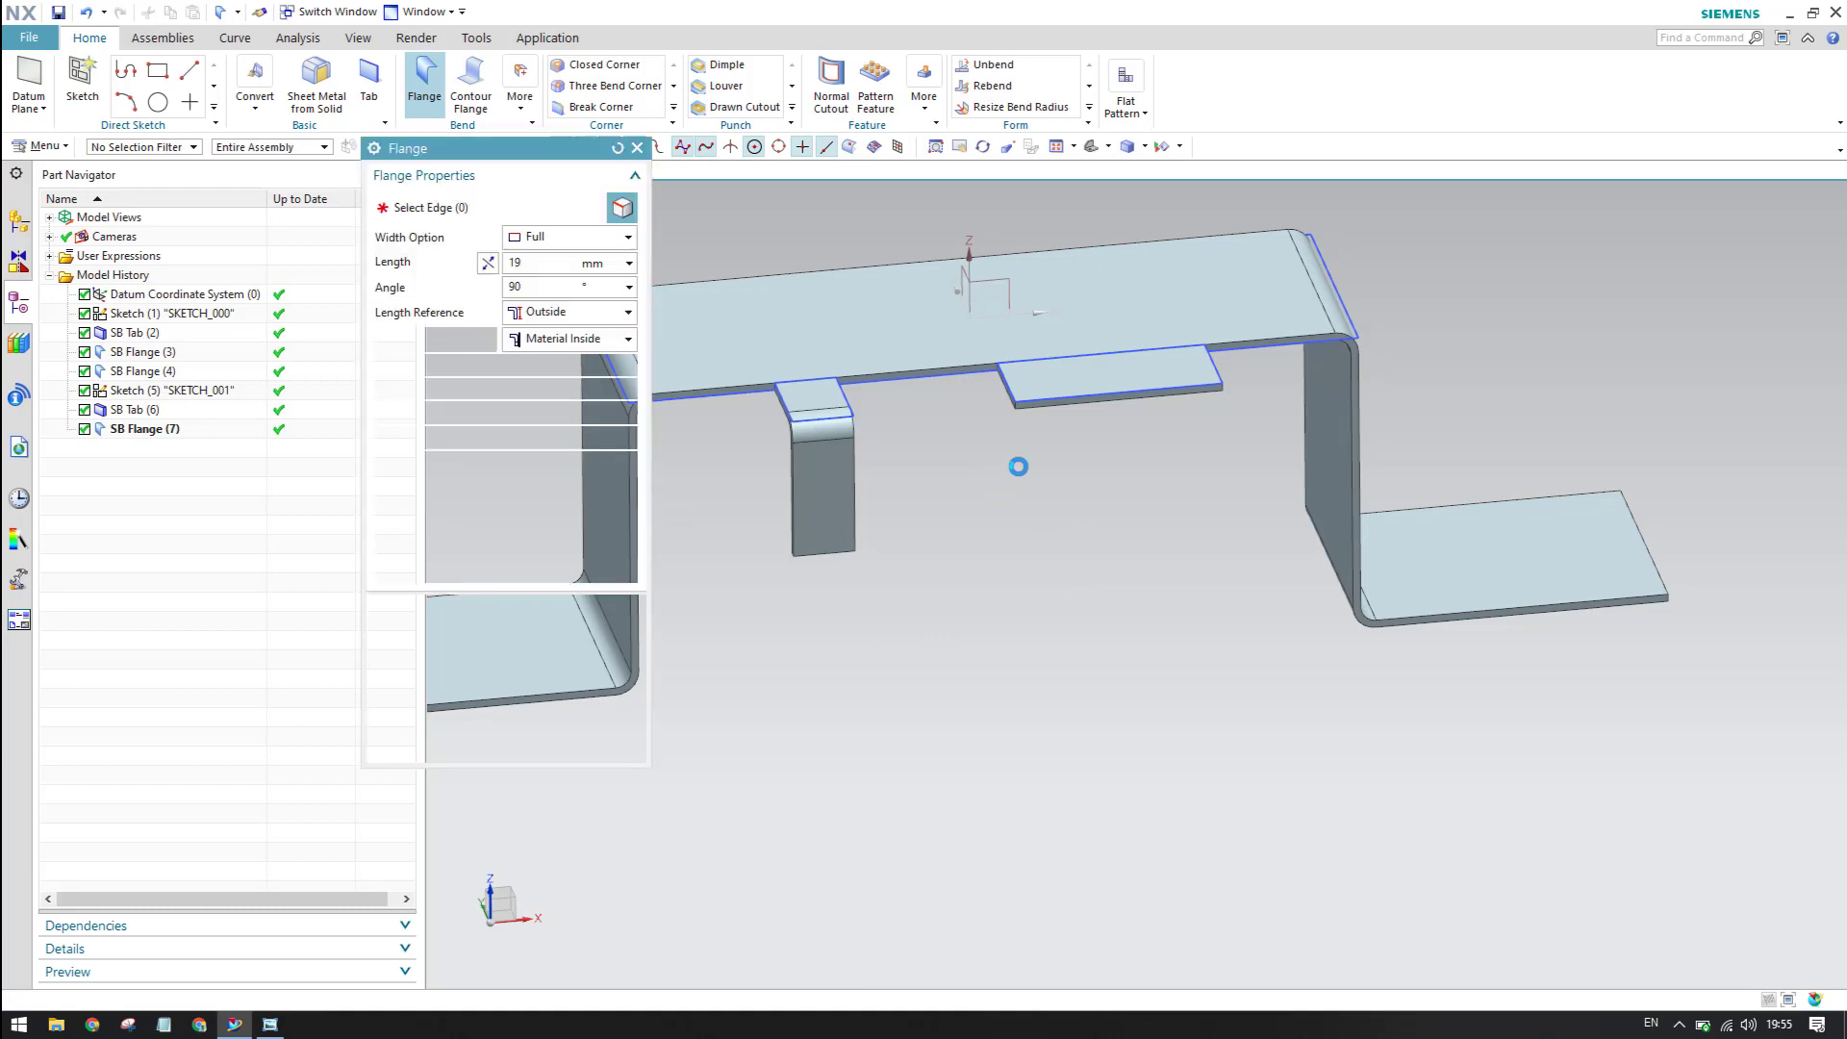
pyautogui.click(1116, 397)
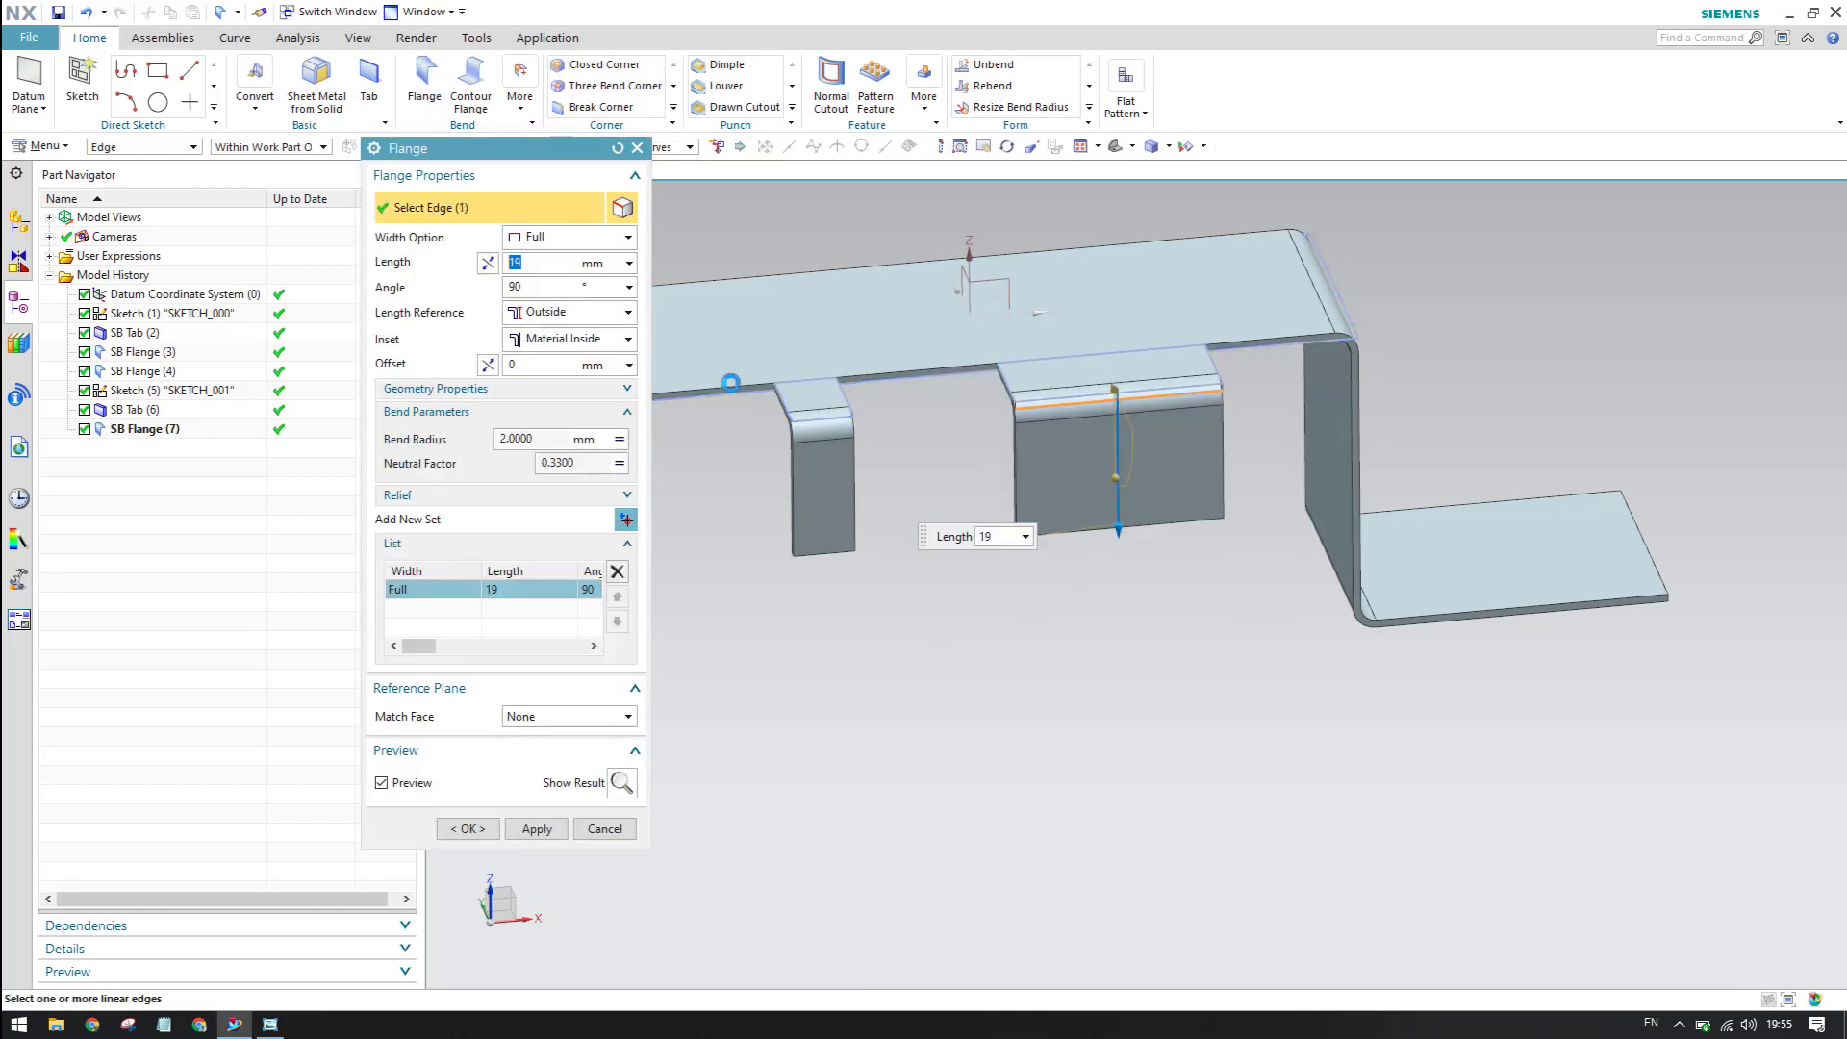
pyautogui.press('Return')
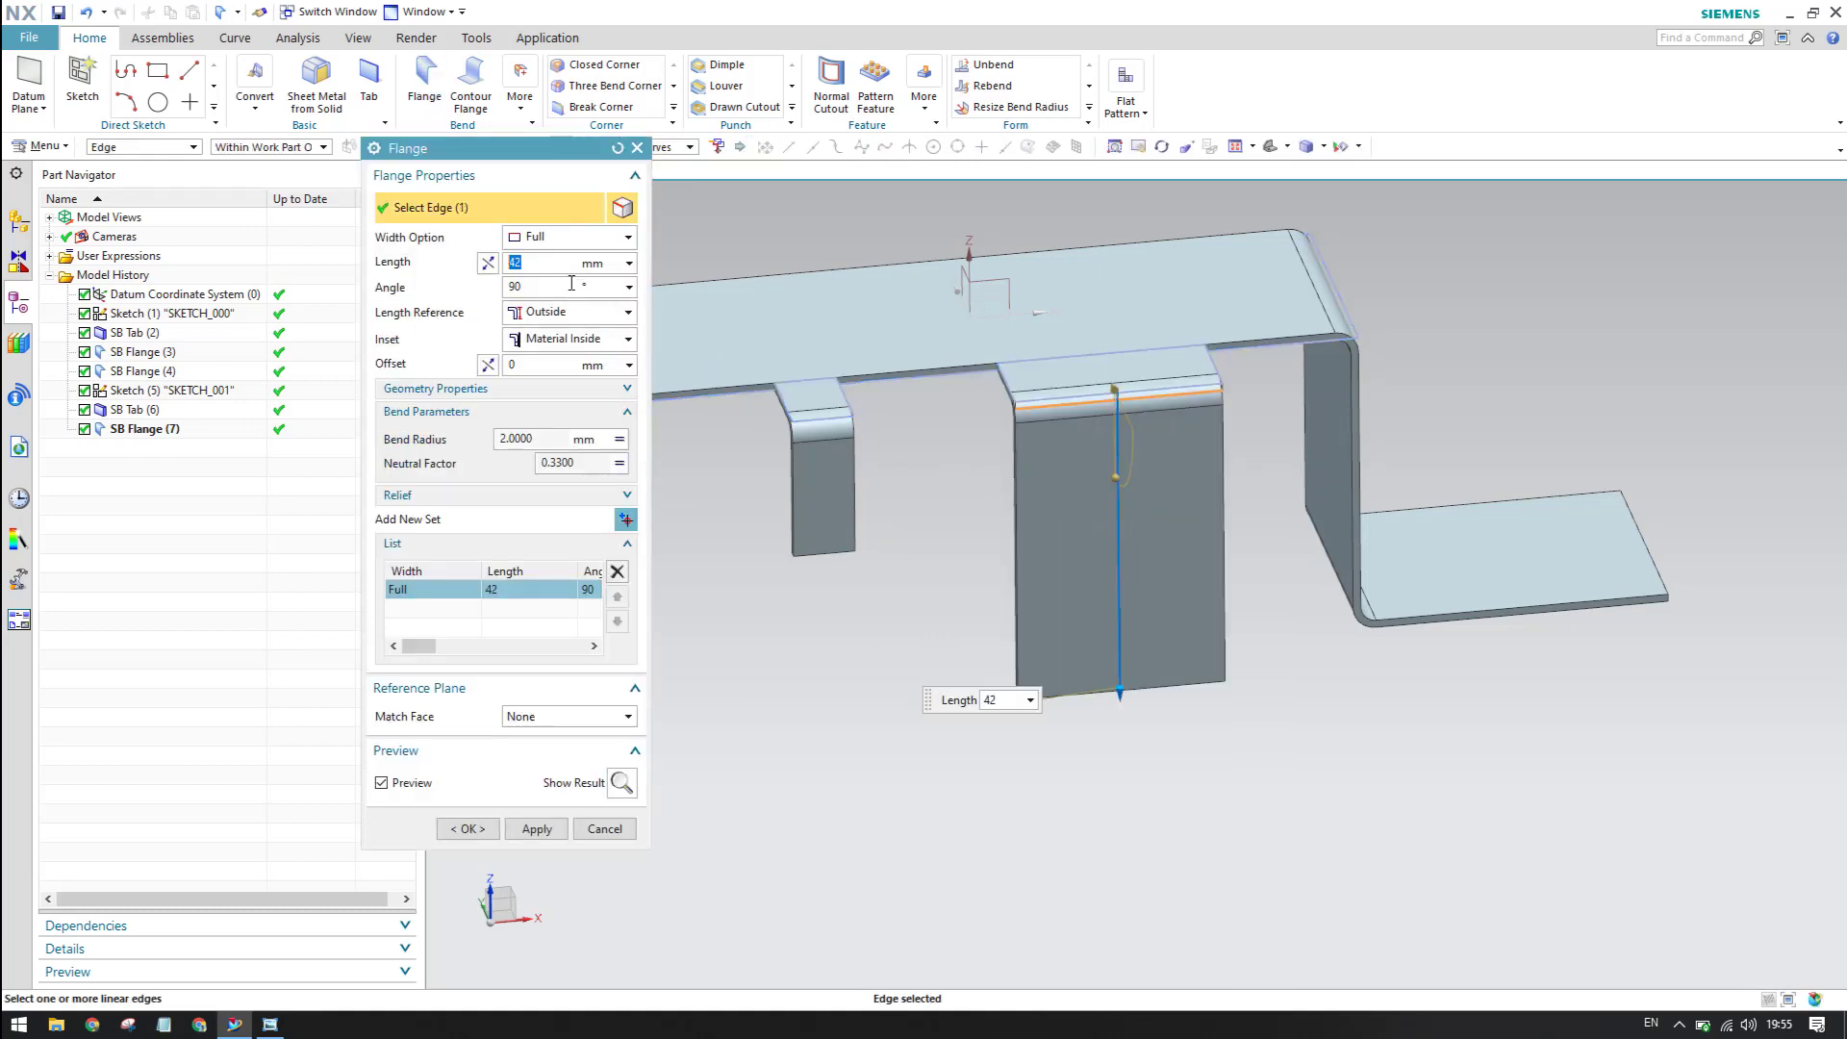
pyautogui.scroll(1, 1064, 433)
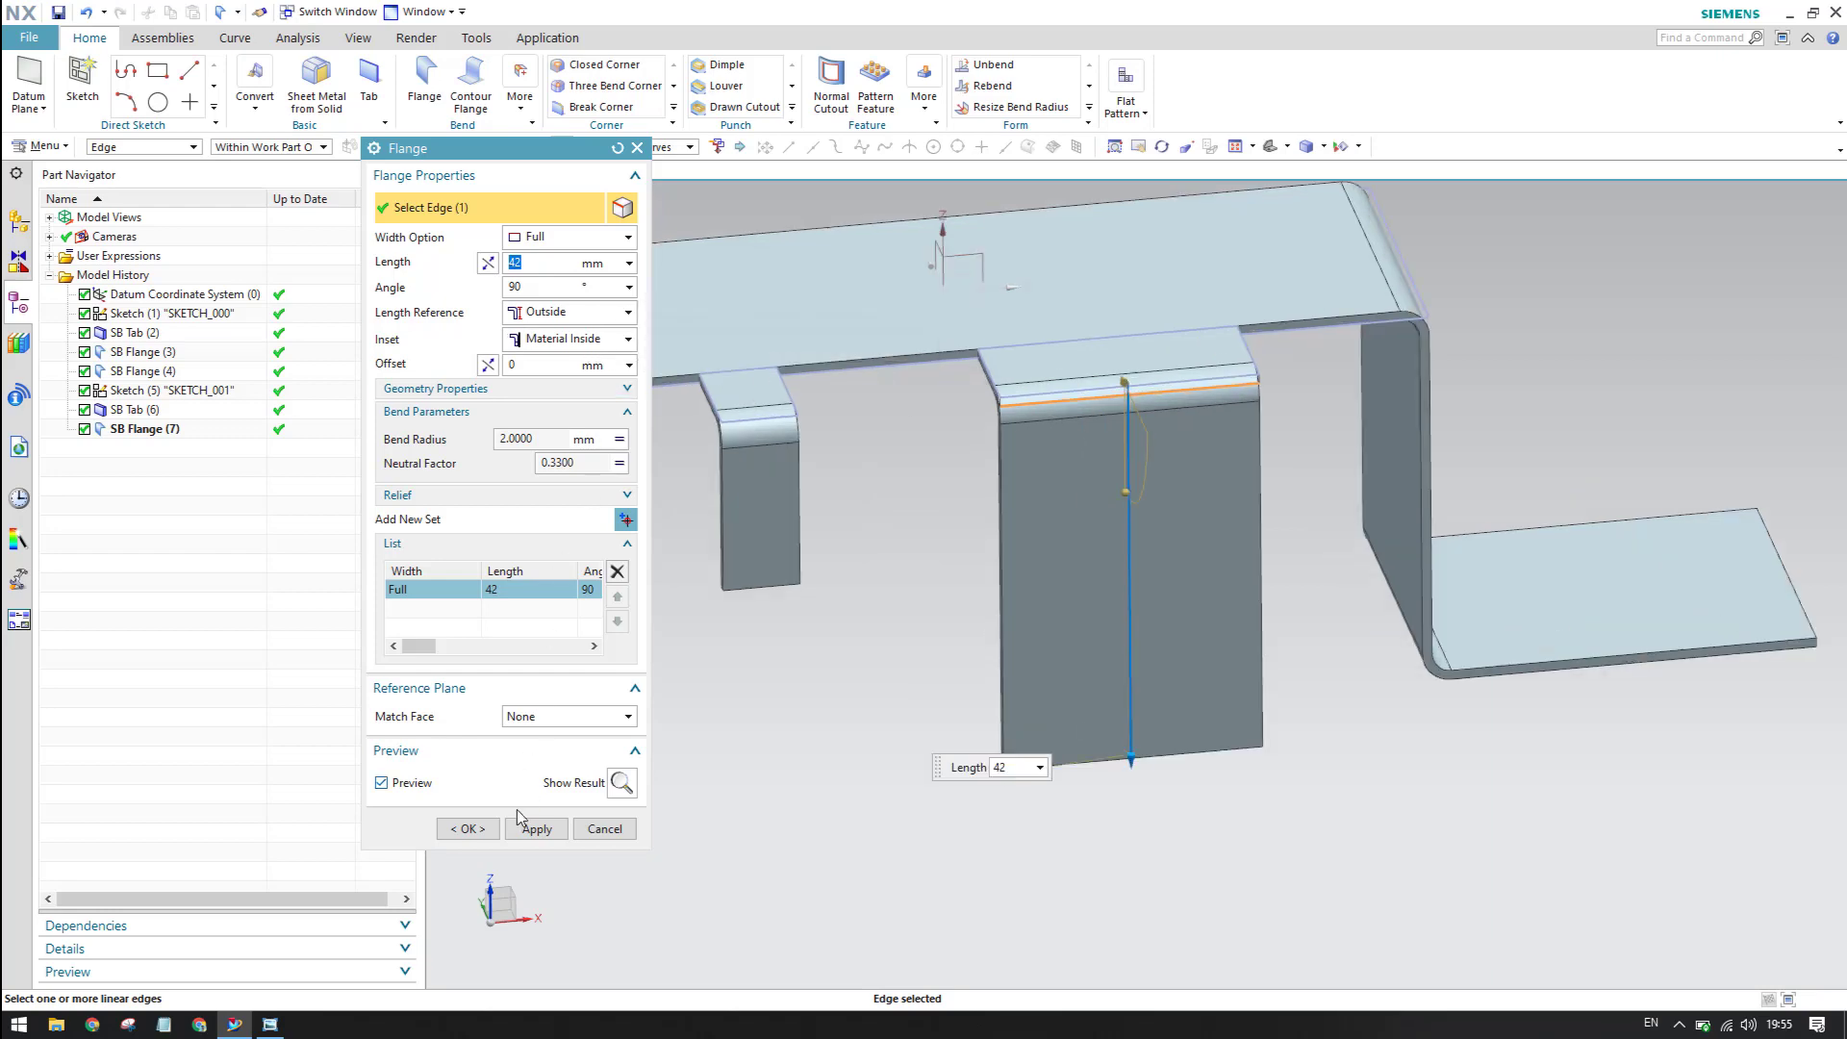
pyautogui.click(479, 828)
# - Consult the drawing and start a sketch on the outer face of the wide downward flange
pyautogui.moveTo(1088, 560); pyautogui.dragTo(1070, 525, button='middle')
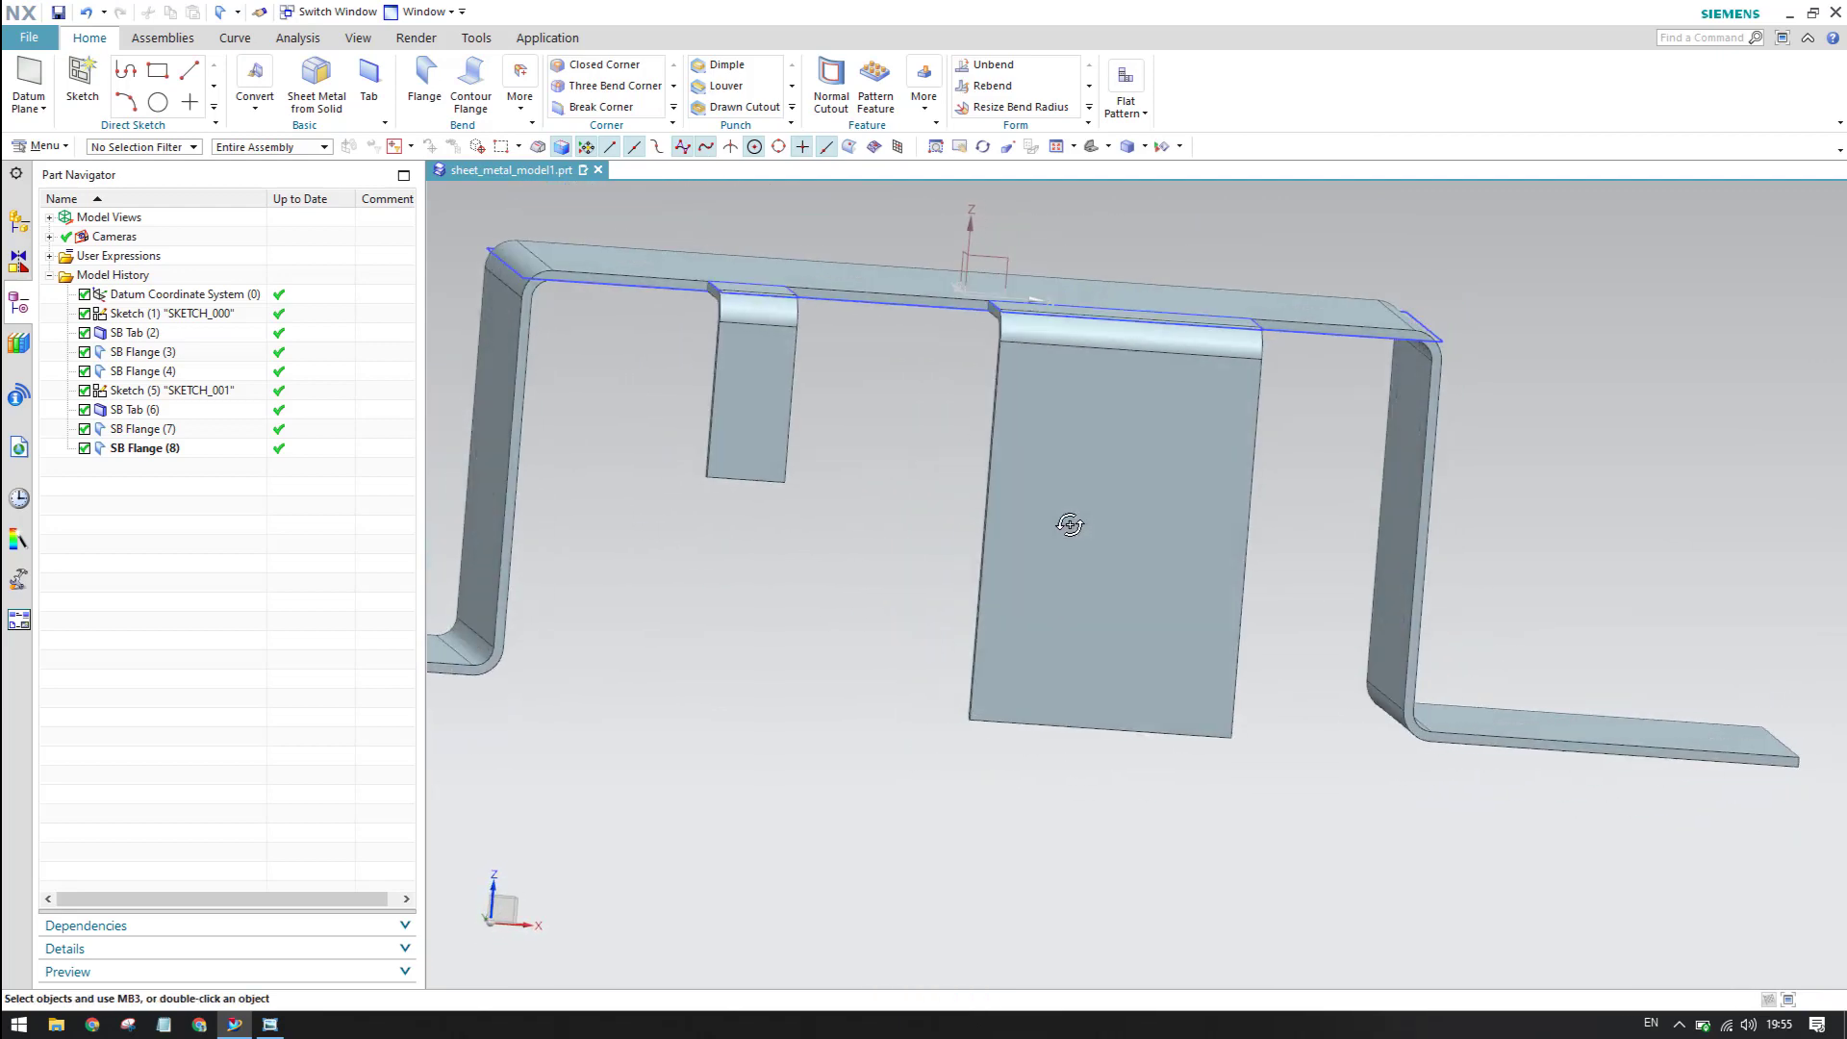
pyautogui.click(271, 1024)
pyautogui.click(81, 79)
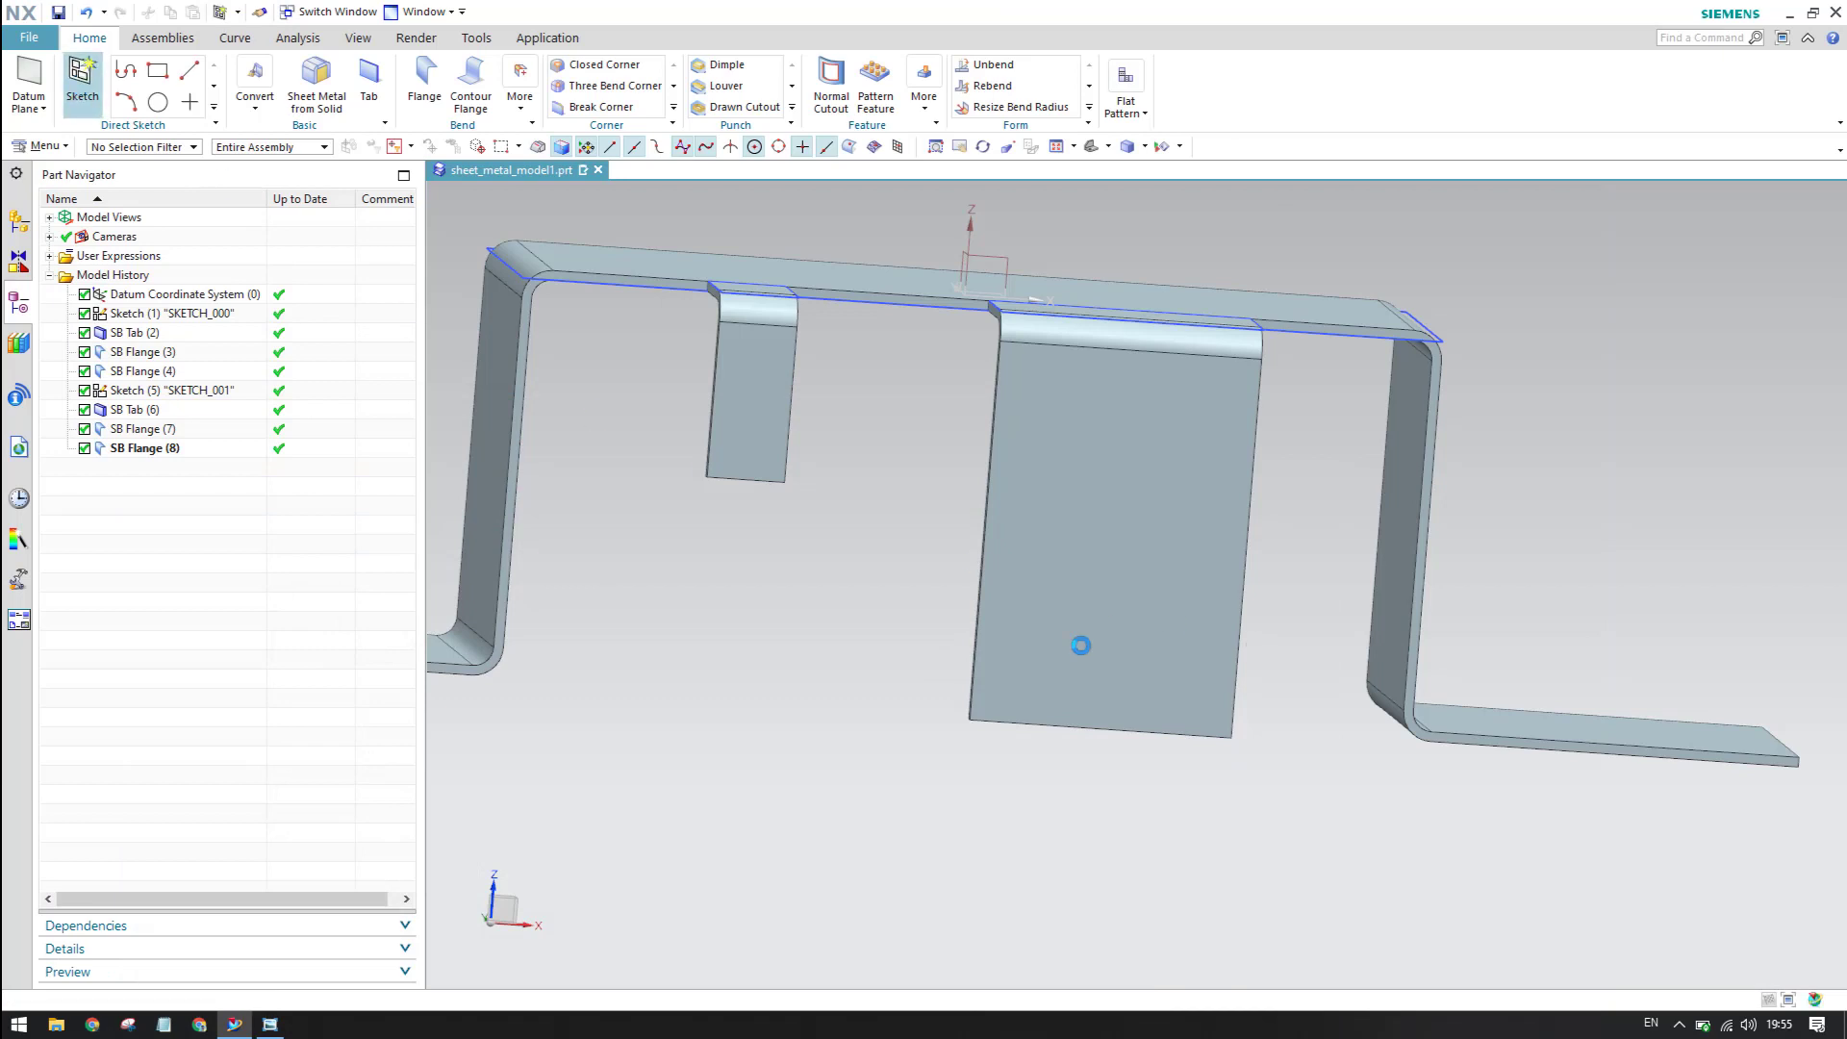
pyautogui.click(1064, 637)
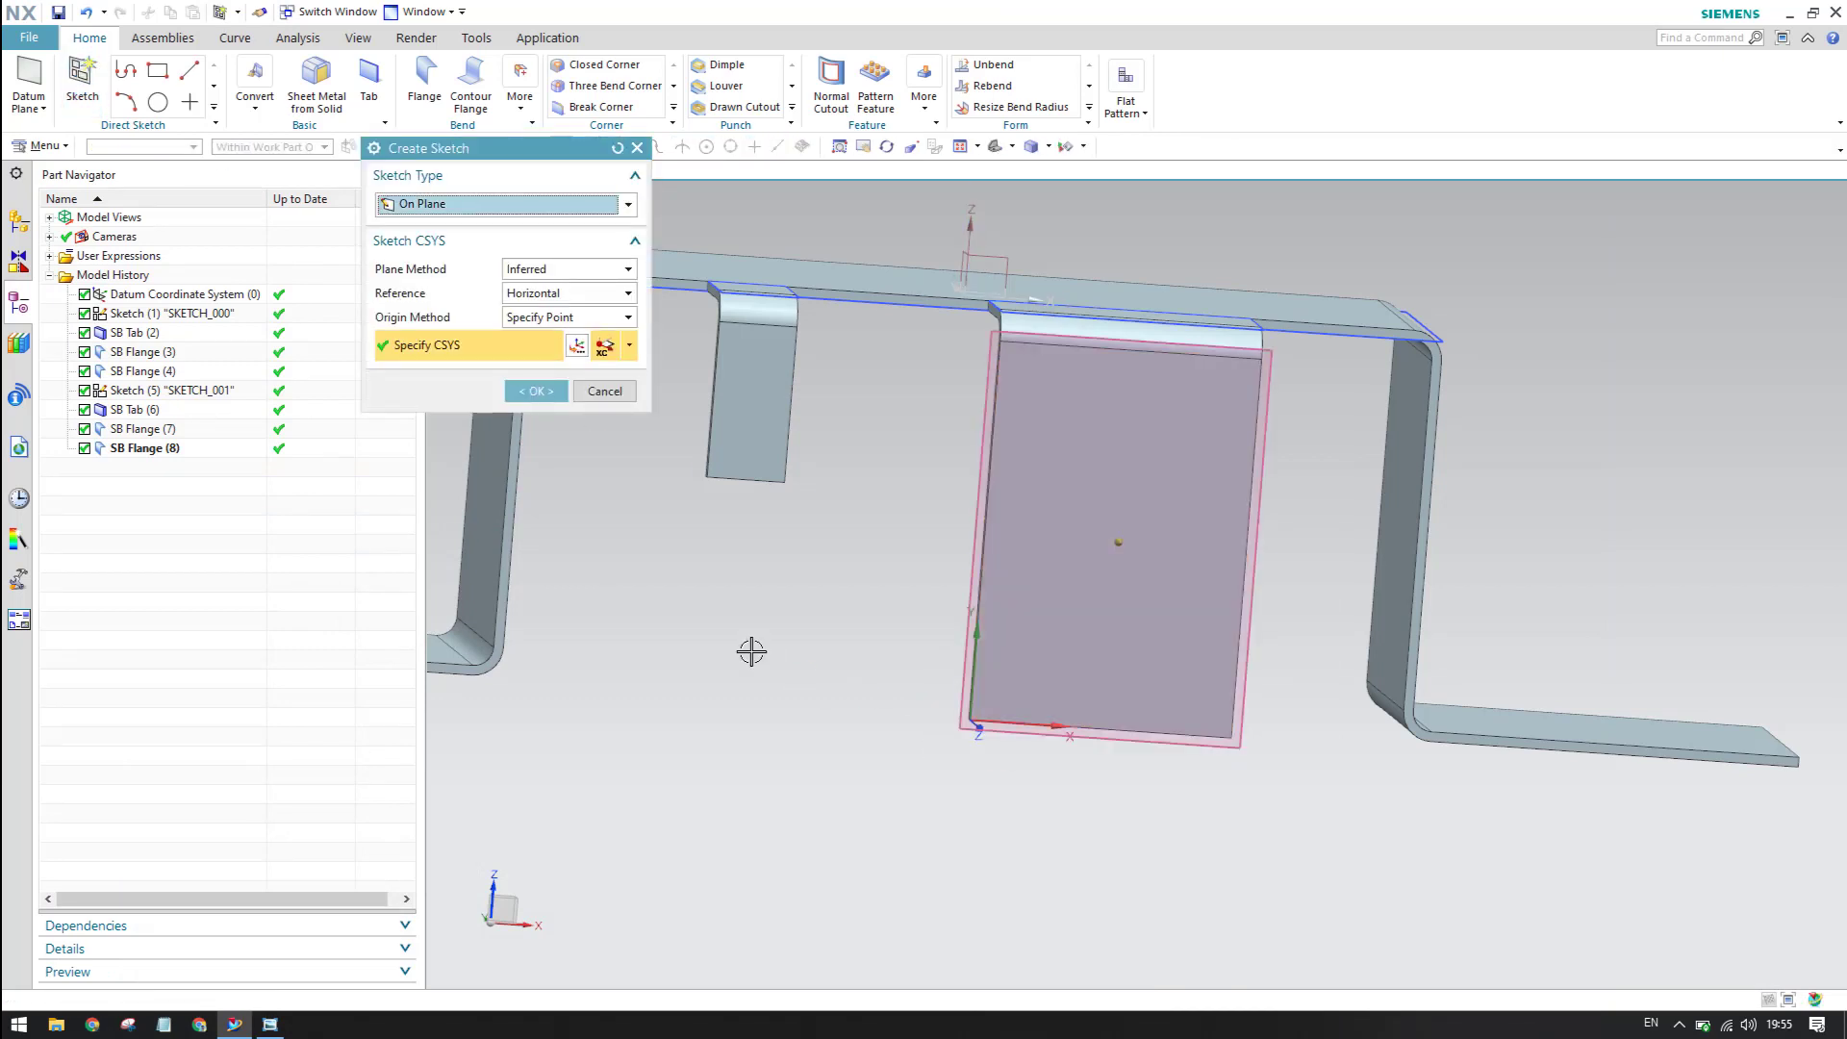
pyautogui.middleClick(818, 678)
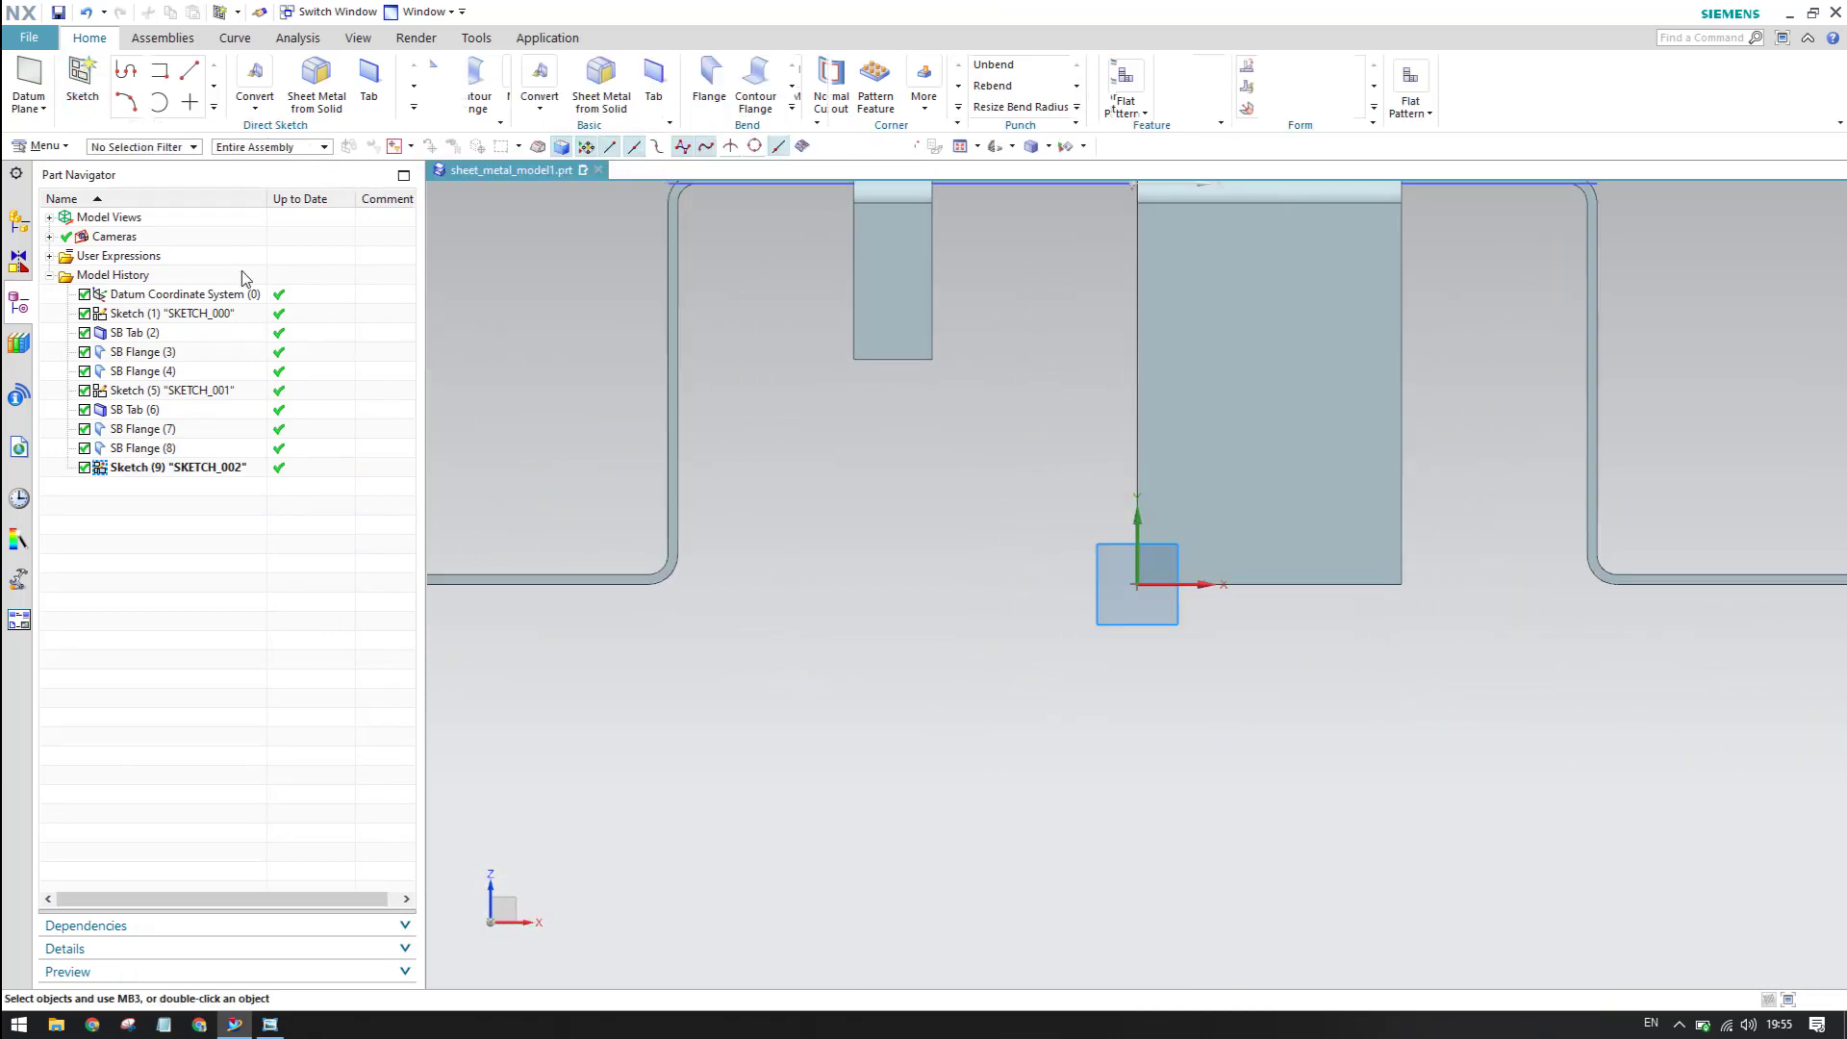
# - Sketch a rectangle about 10 mm wide and 21.5 mm high from the flange's lower corner nearest the narrow flange
pyautogui.click(199, 71)
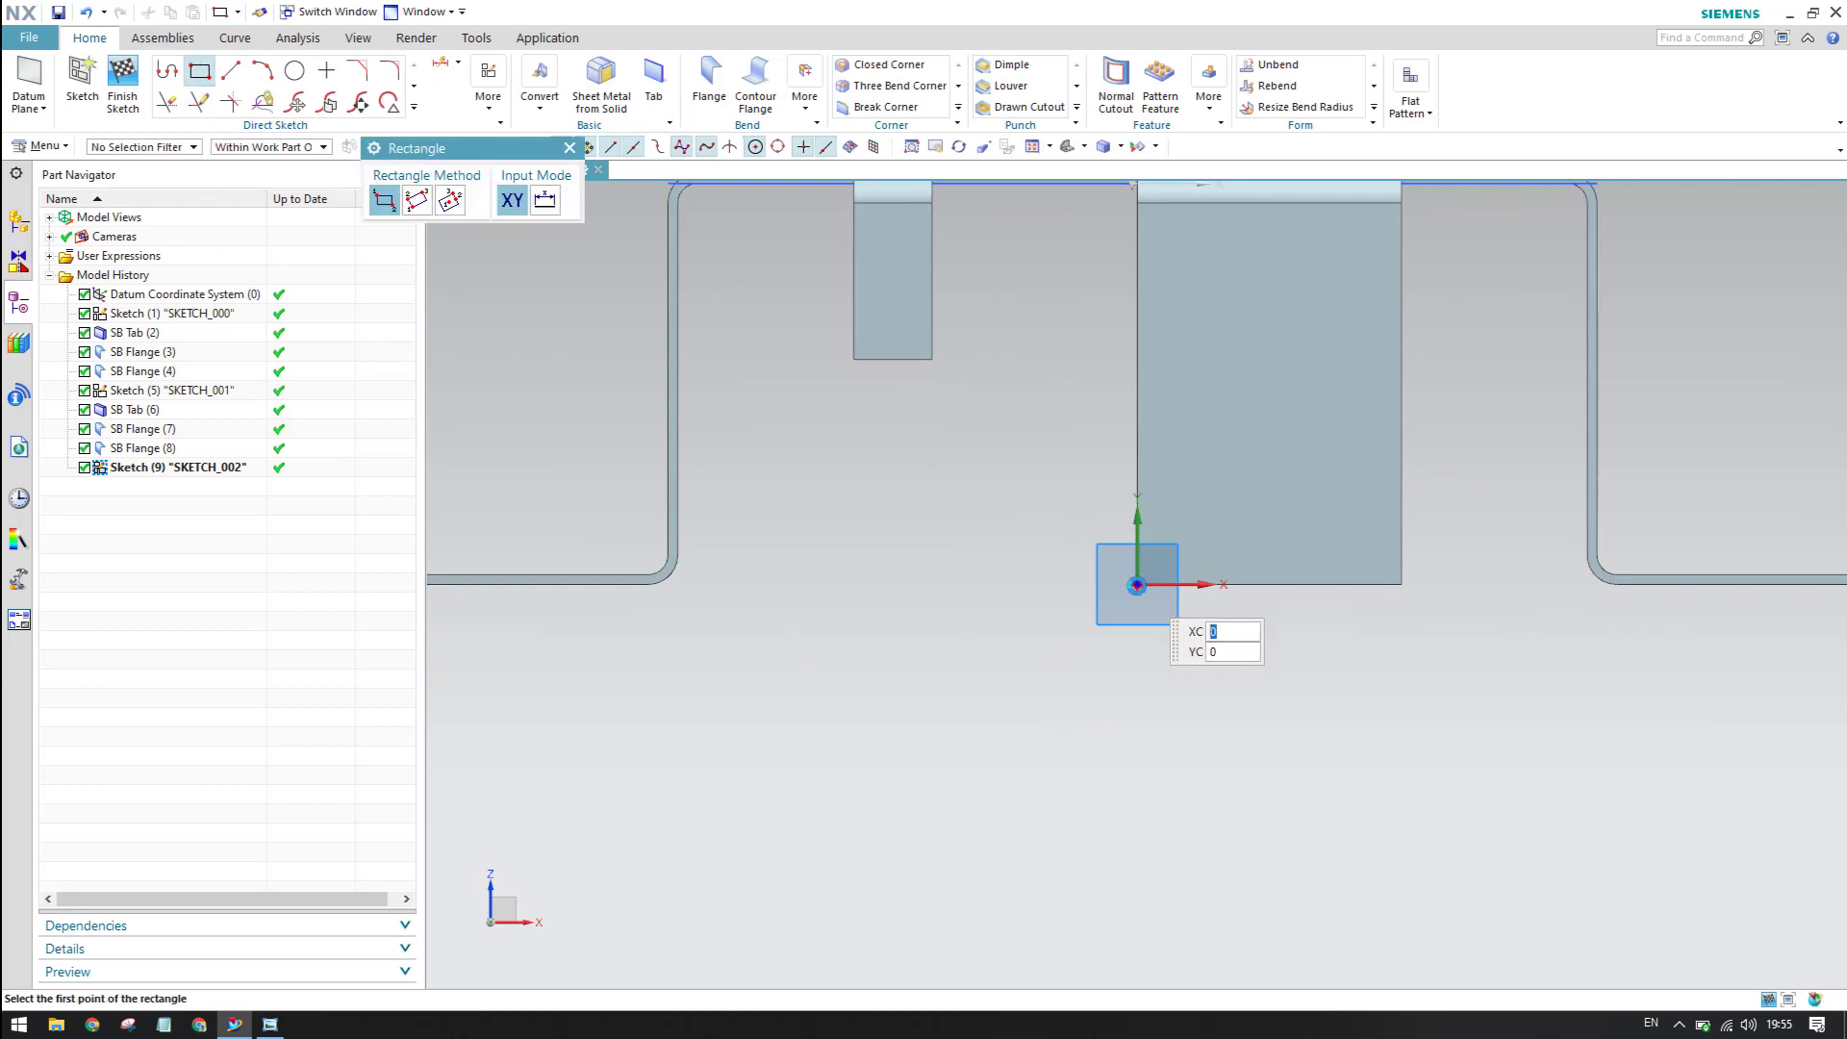
pyautogui.click(1137, 584)
pyautogui.click(1236, 373)
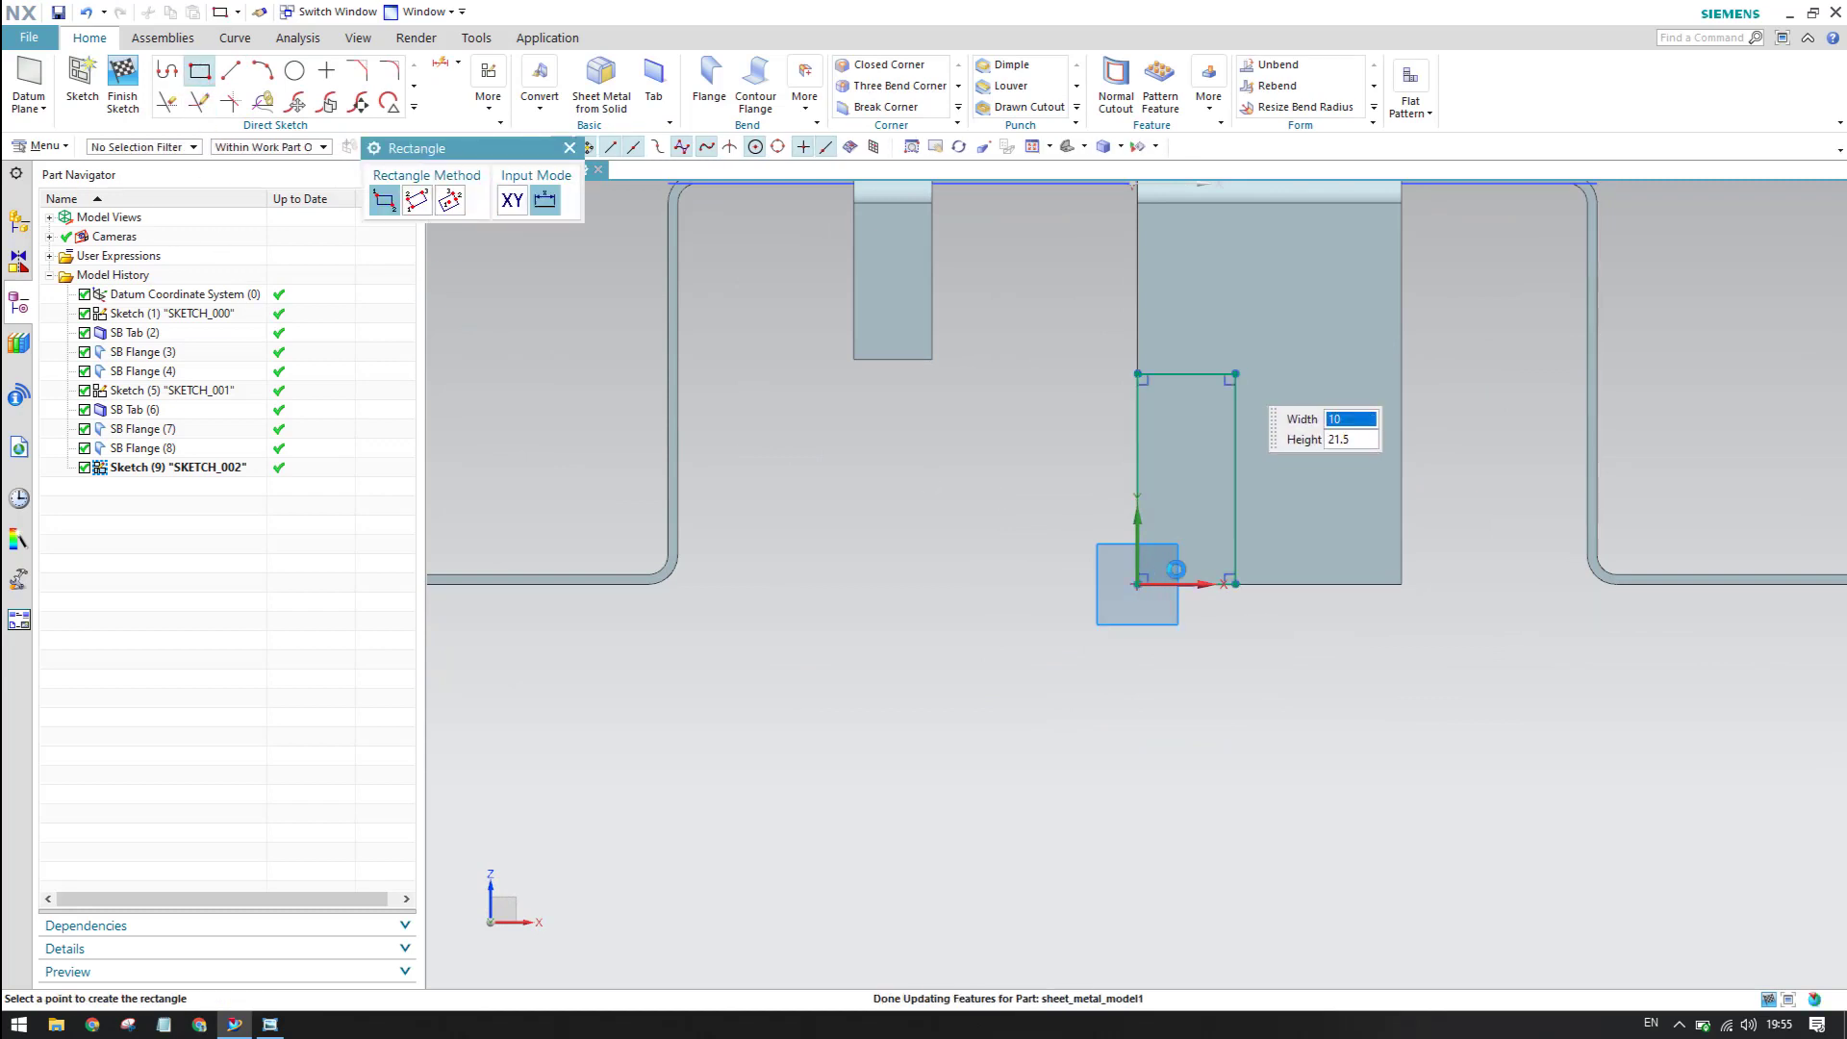
pyautogui.press('Escape')
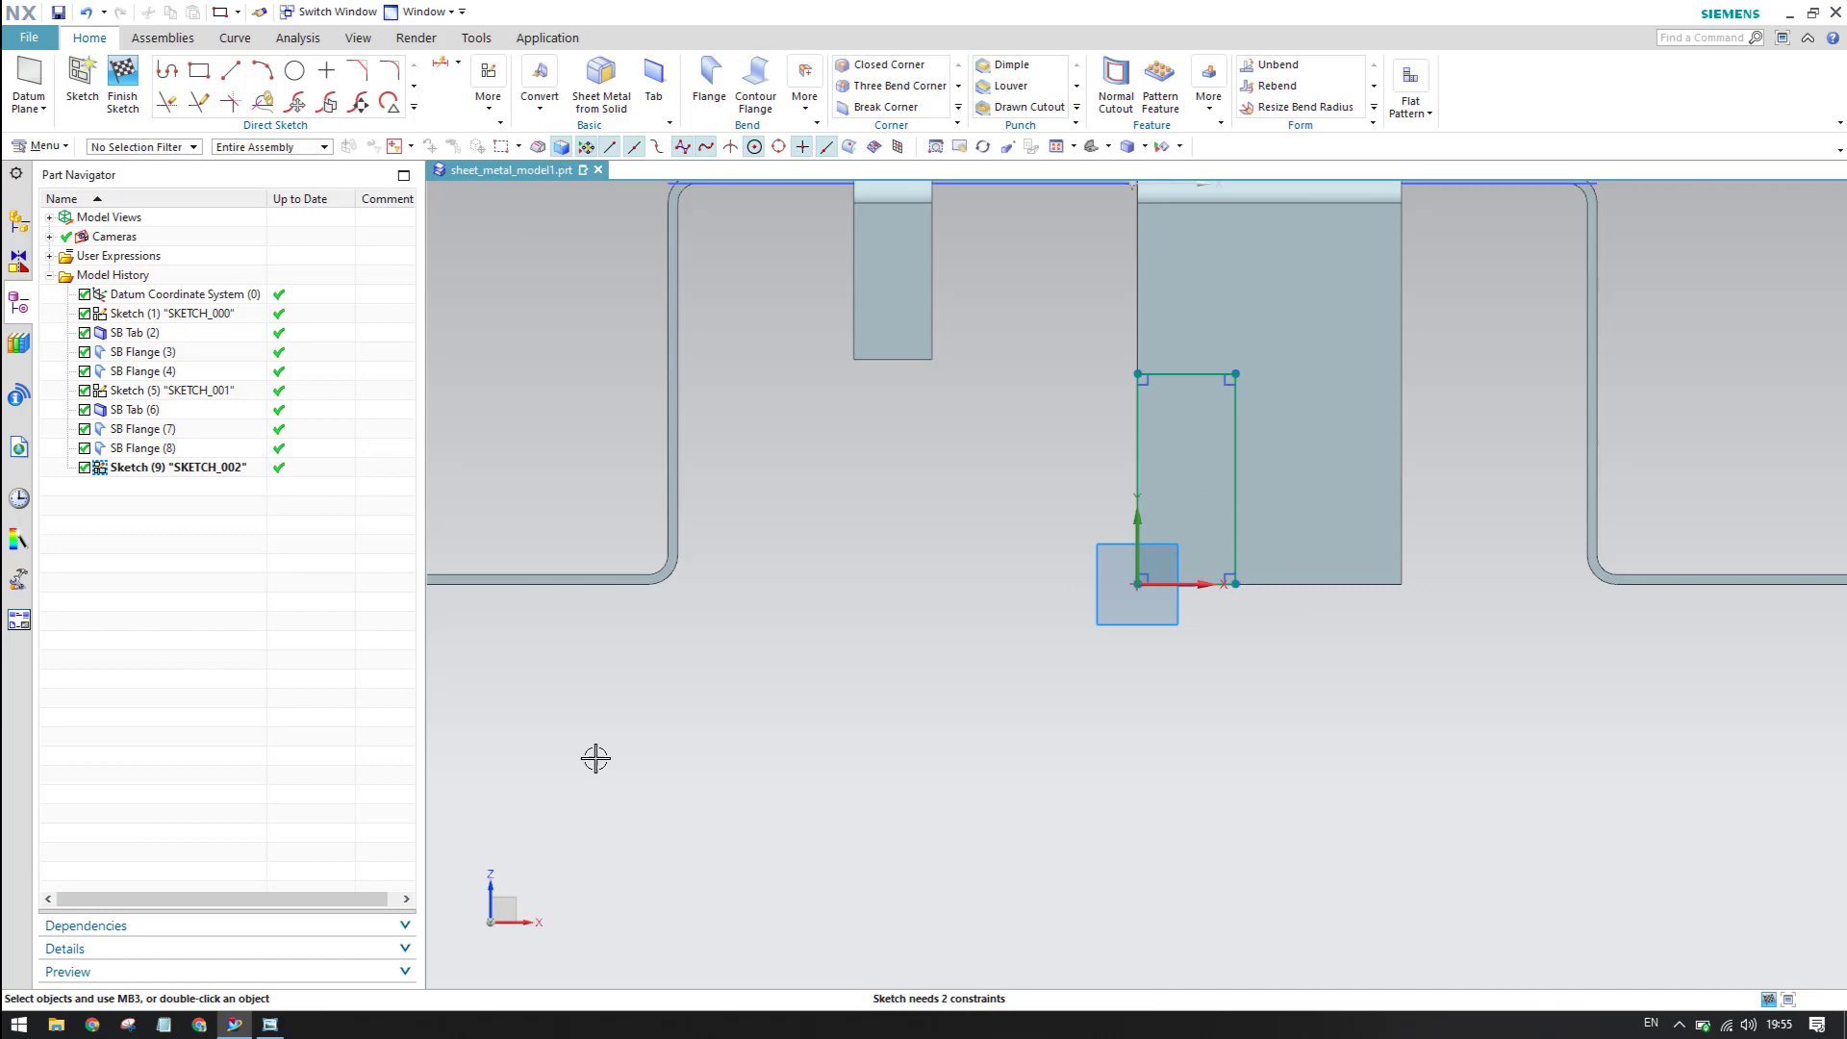
# - Check the drawing and dimension the rectangle's upper line at 19 mm below the top of the base sheet
pyautogui.click(270, 1025)
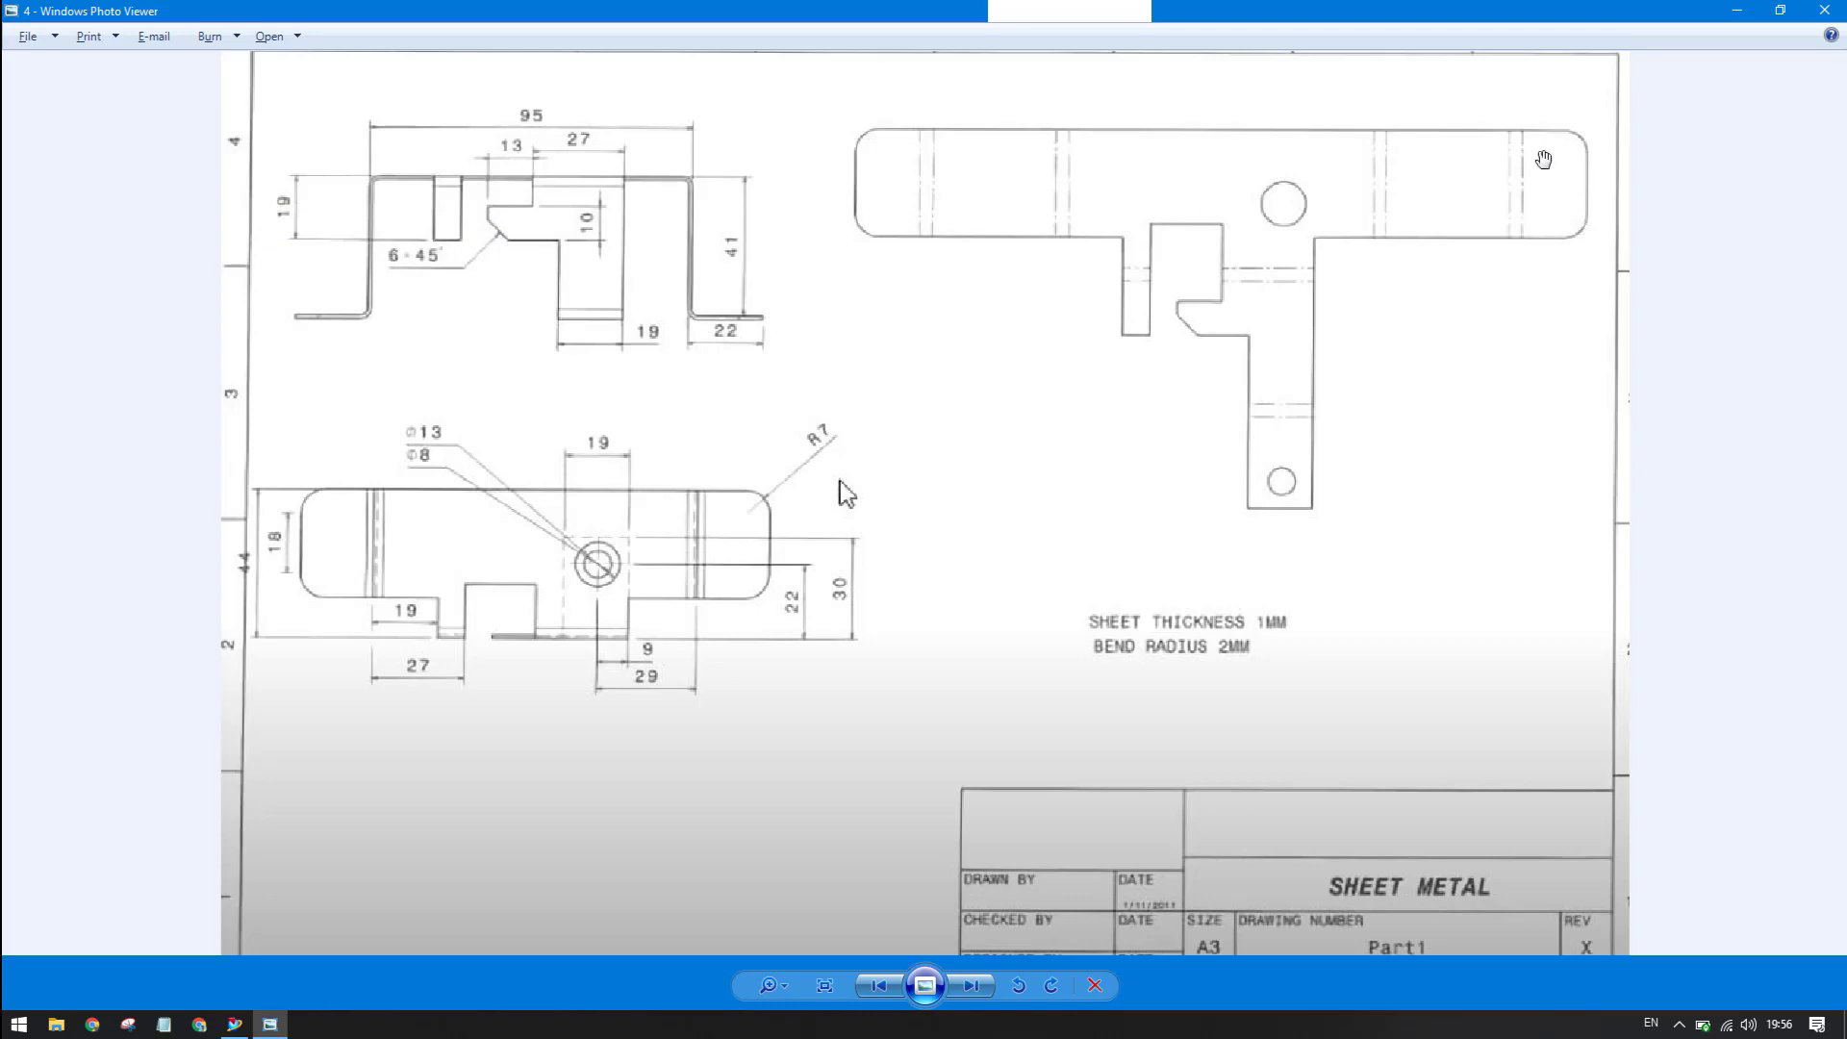
pyautogui.click(1737, 12)
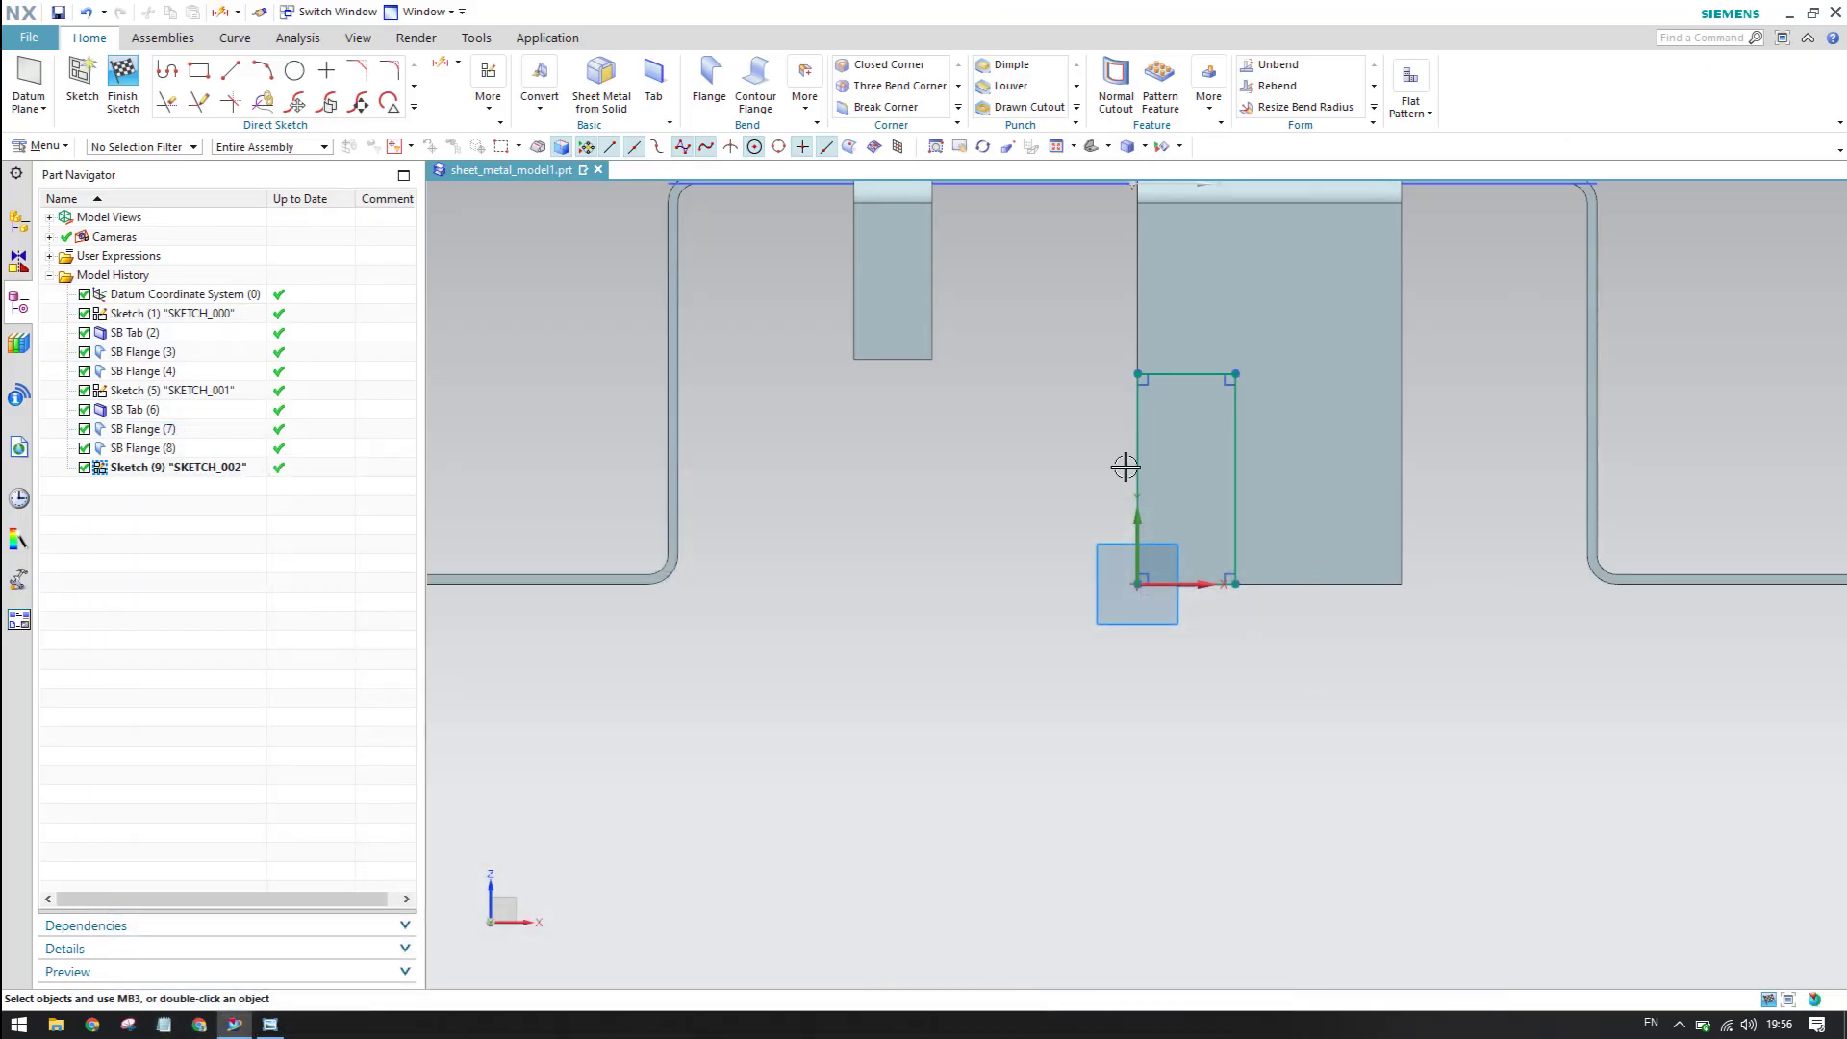
pyautogui.press('d')
pyautogui.scroll(-2, 1045, 527)
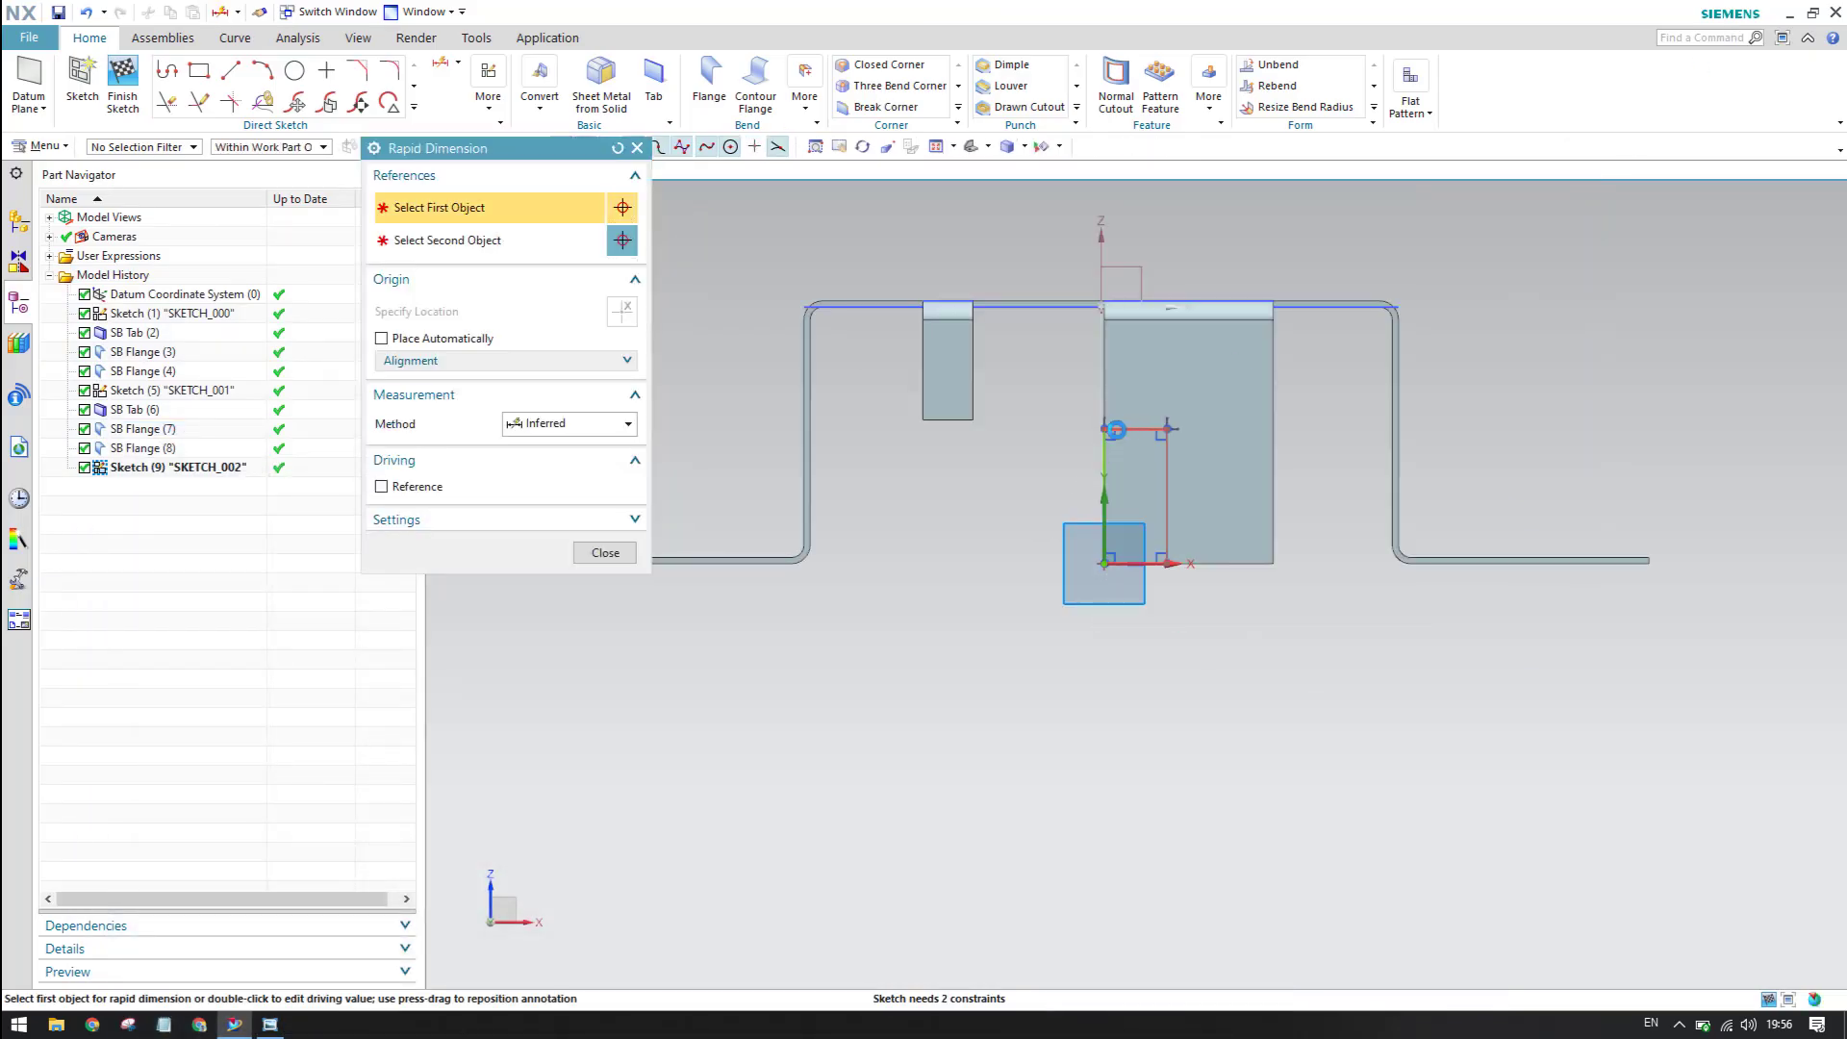
pyautogui.click(1131, 429)
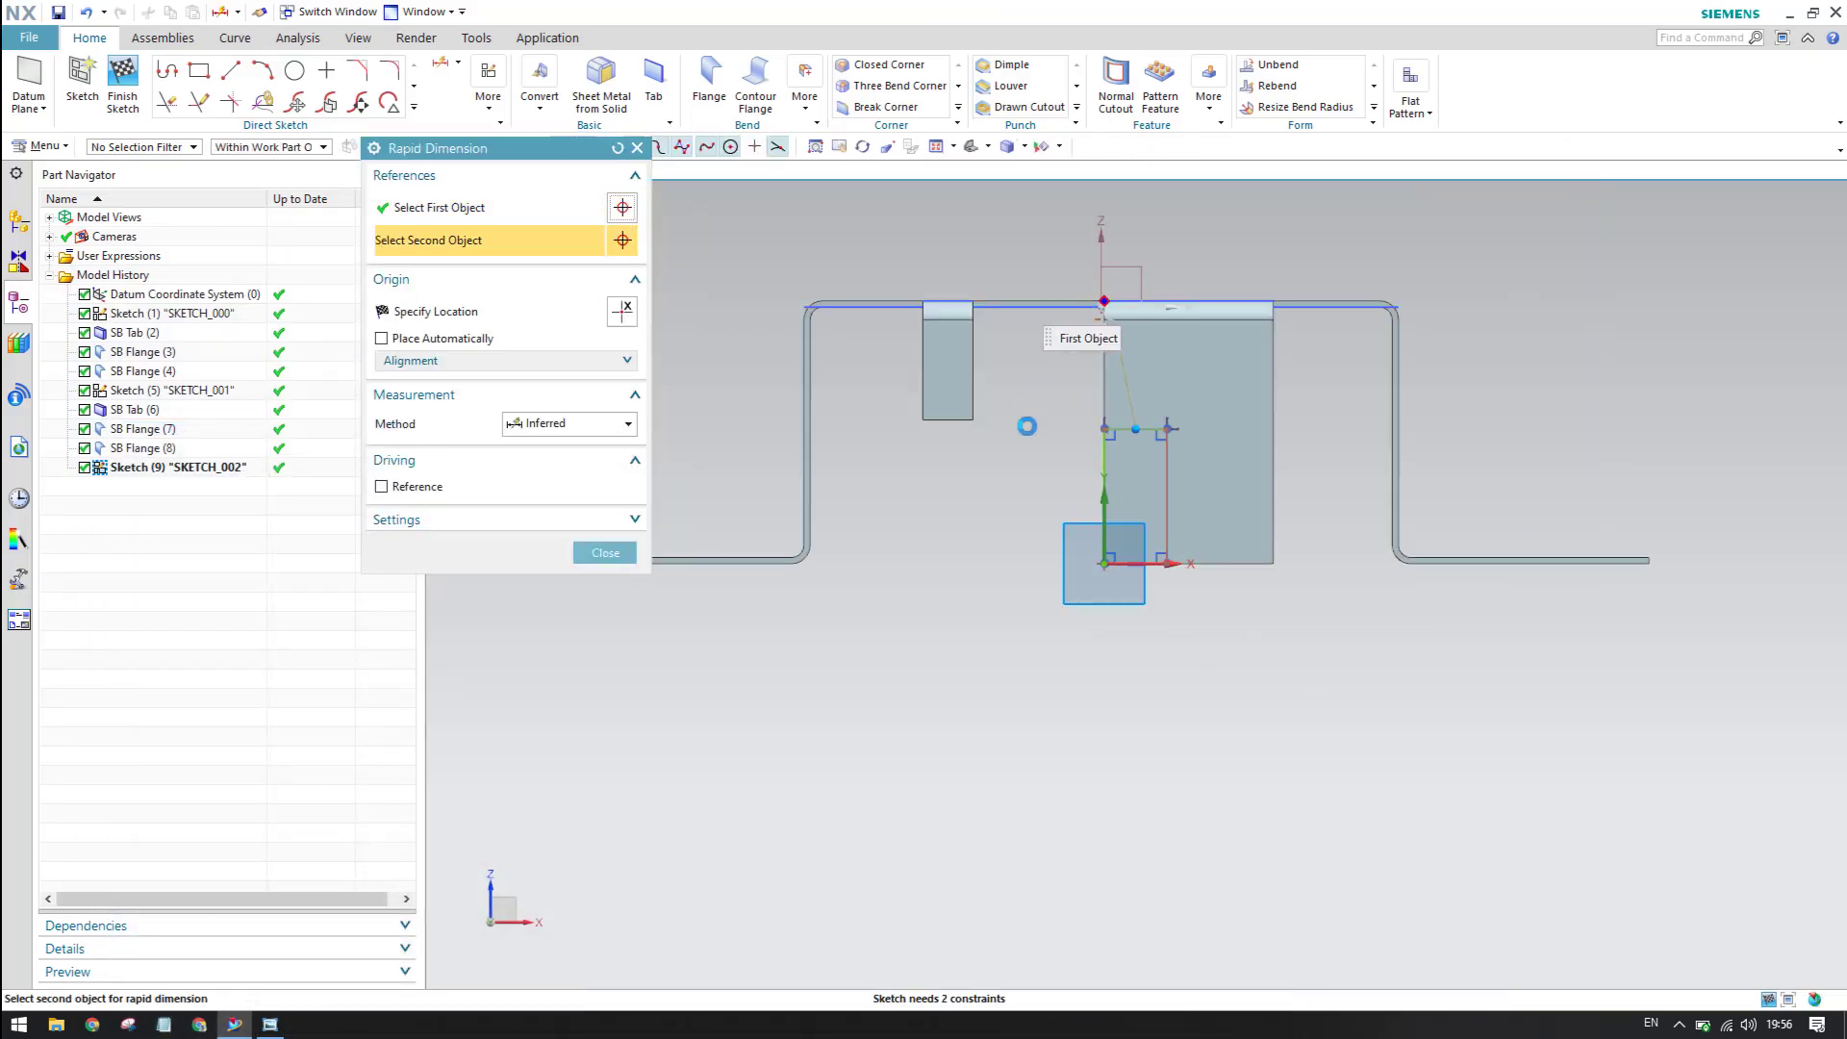
pyautogui.click(1034, 306)
pyautogui.click(1033, 400)
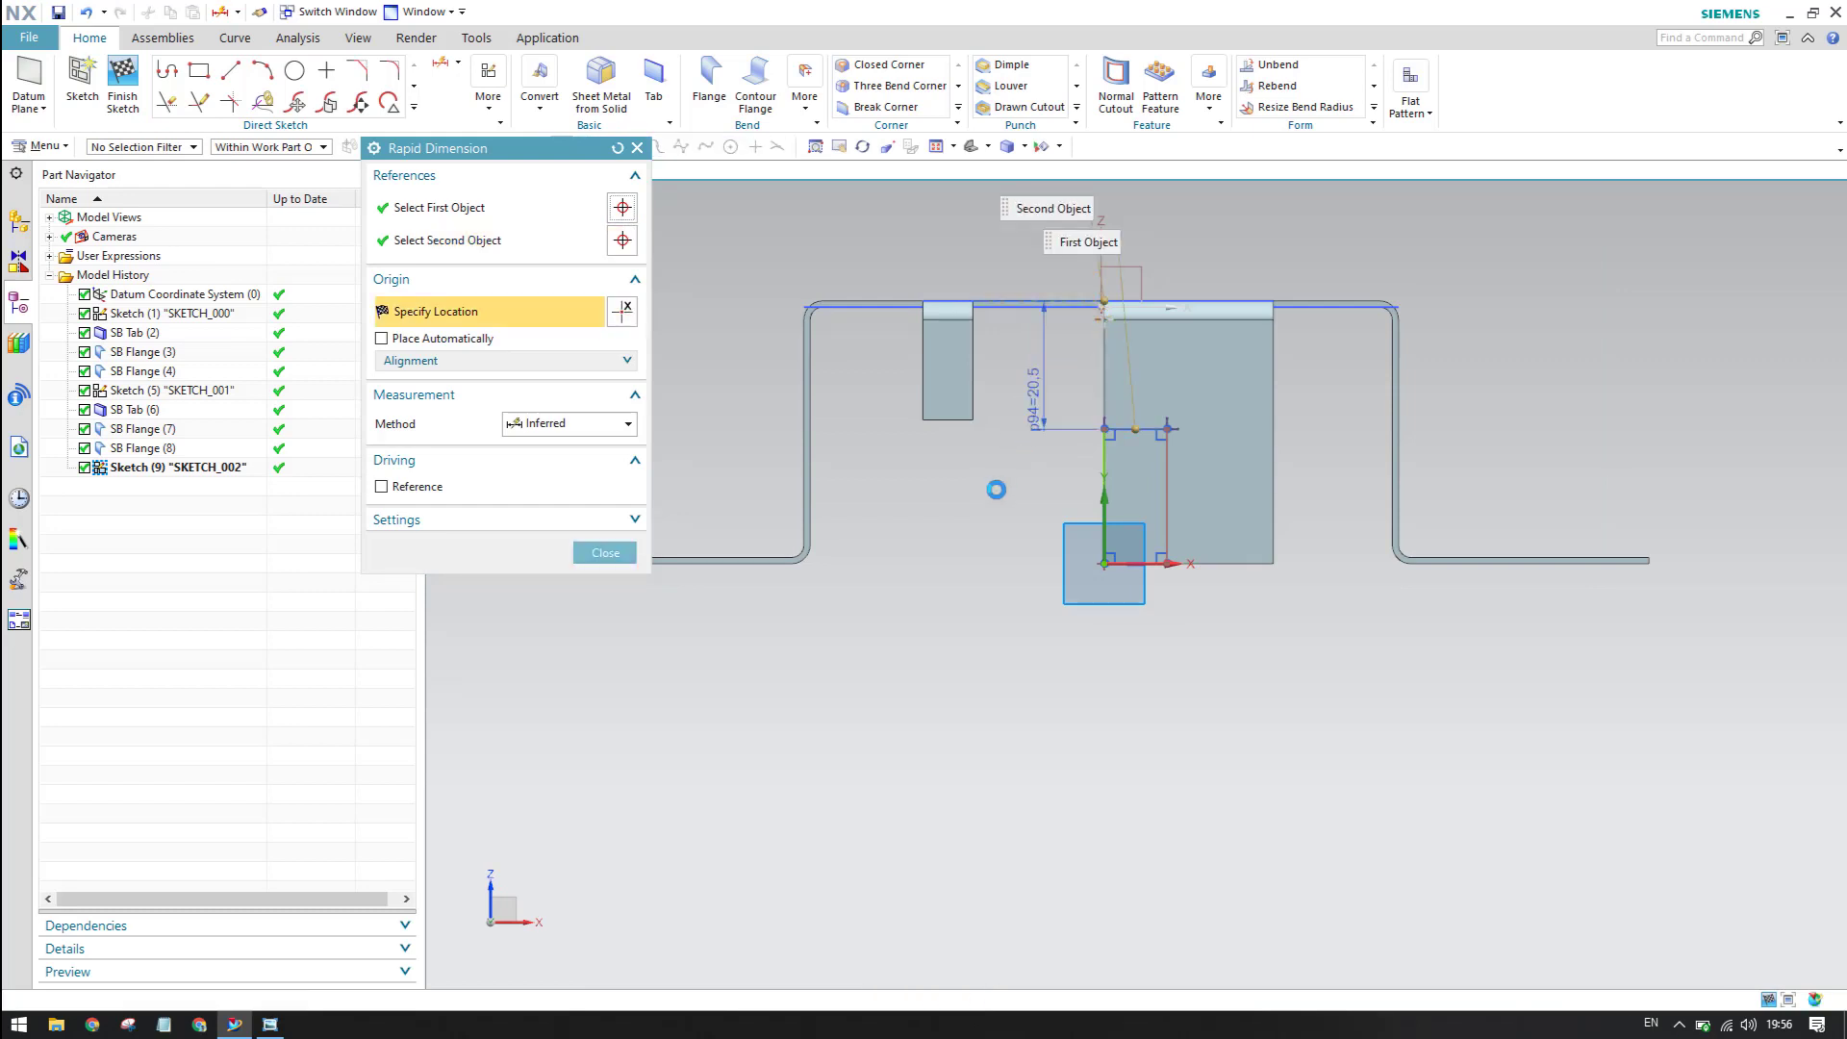
pyautogui.write('19')
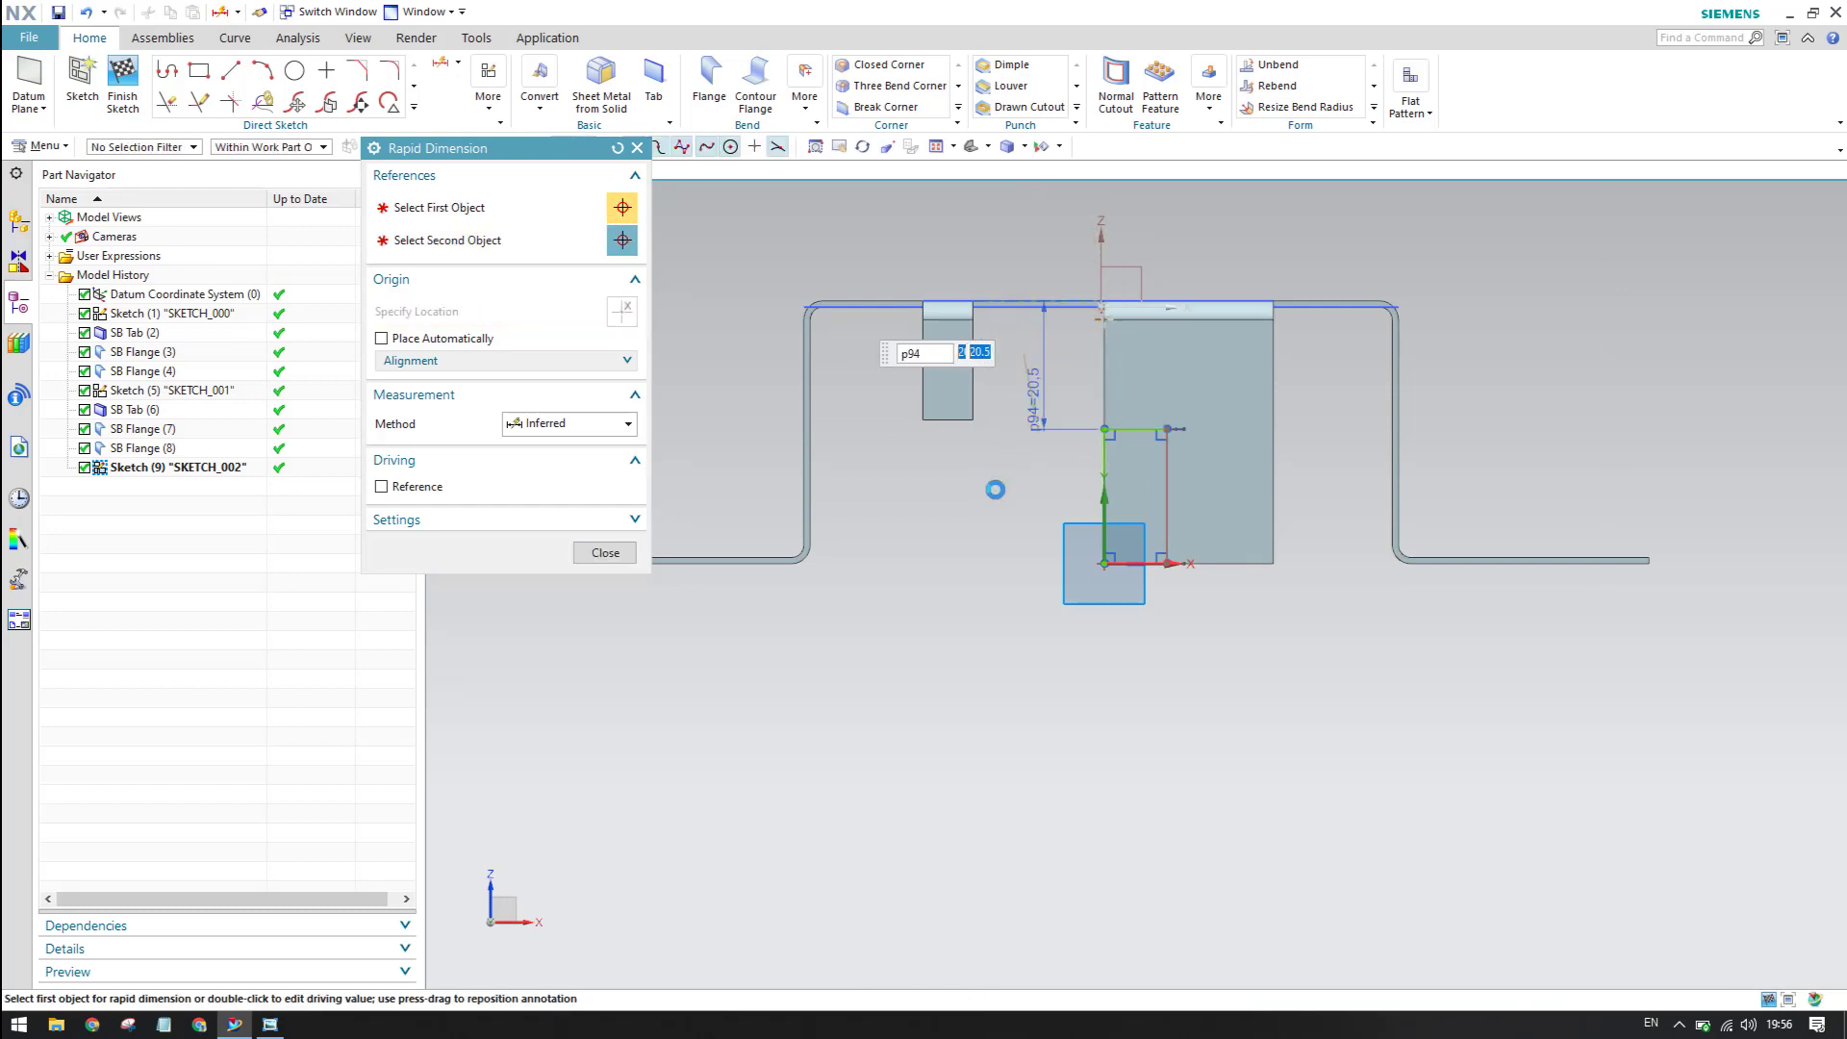
pyautogui.press('Return')
pyautogui.middleClick(1626, 526)
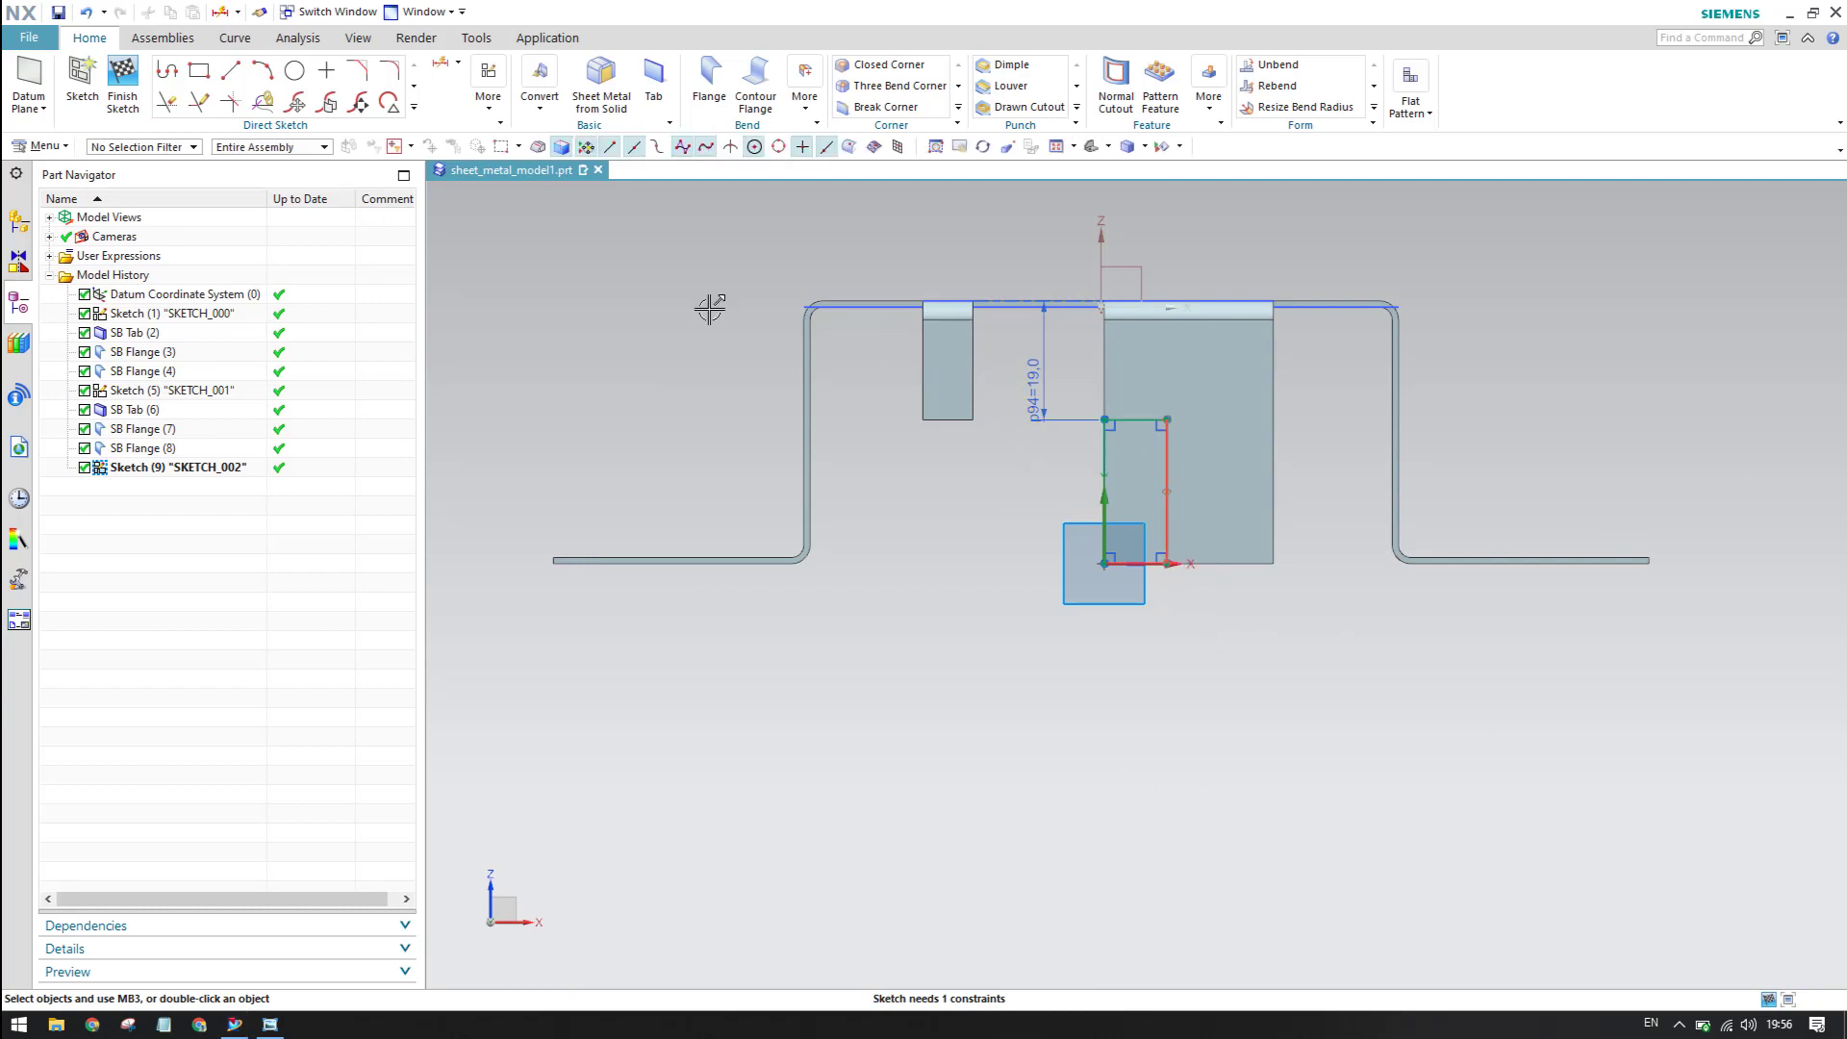
# - Dimension the rectangle's inner vertical line at 19 mm from the wide flange's far side edge and finish the sketch
pyautogui.click(441, 63)
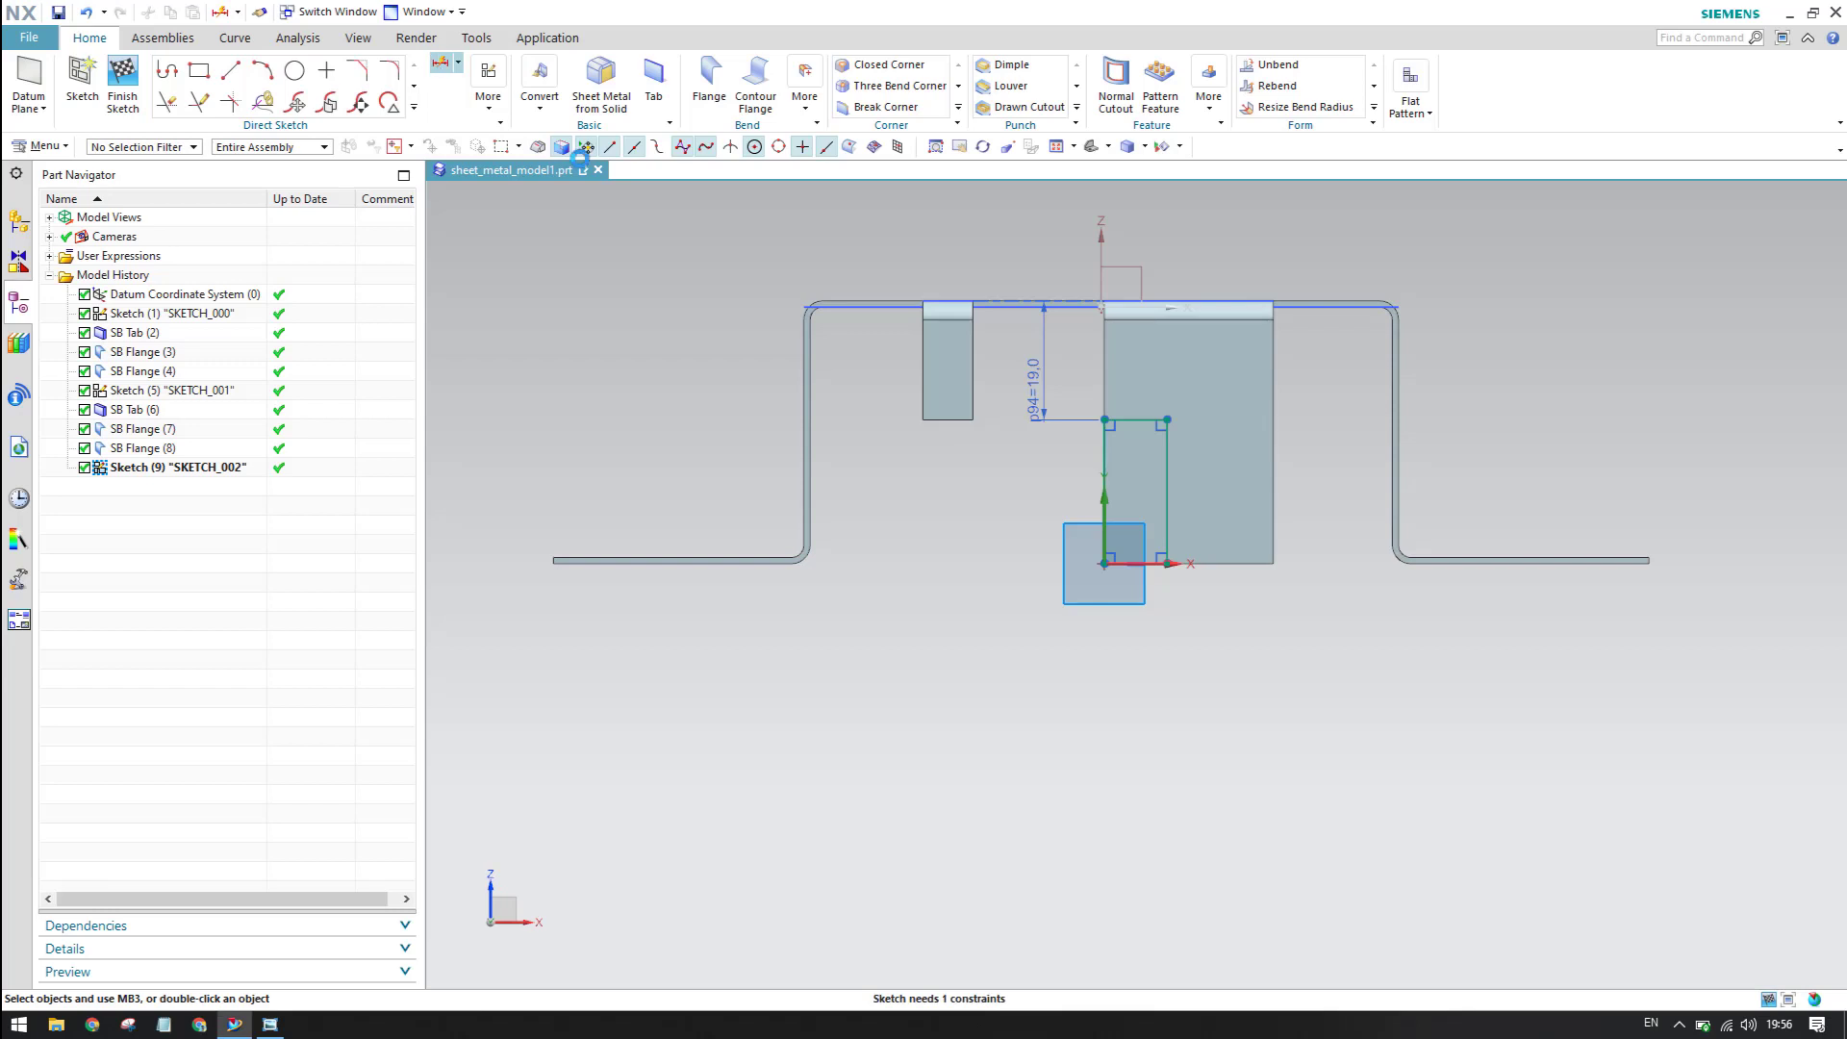
pyautogui.click(1169, 525)
pyautogui.click(1275, 559)
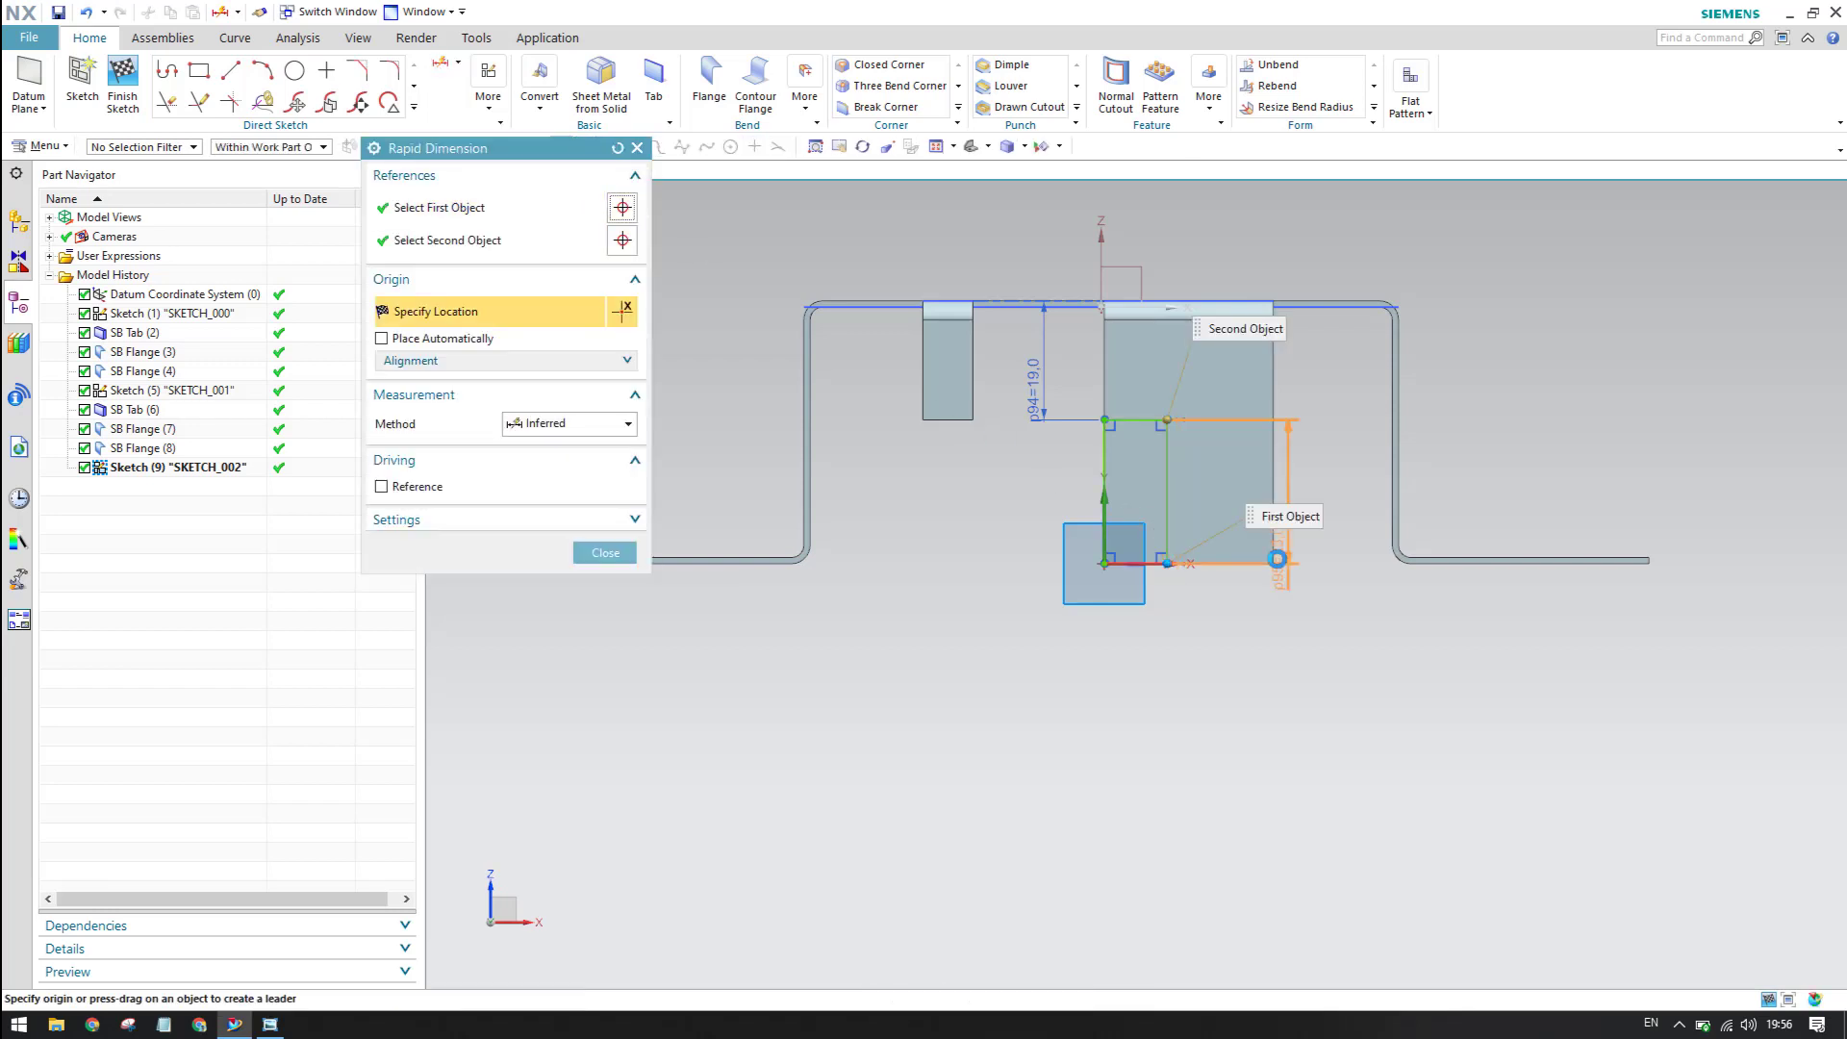
pyautogui.click(1218, 668)
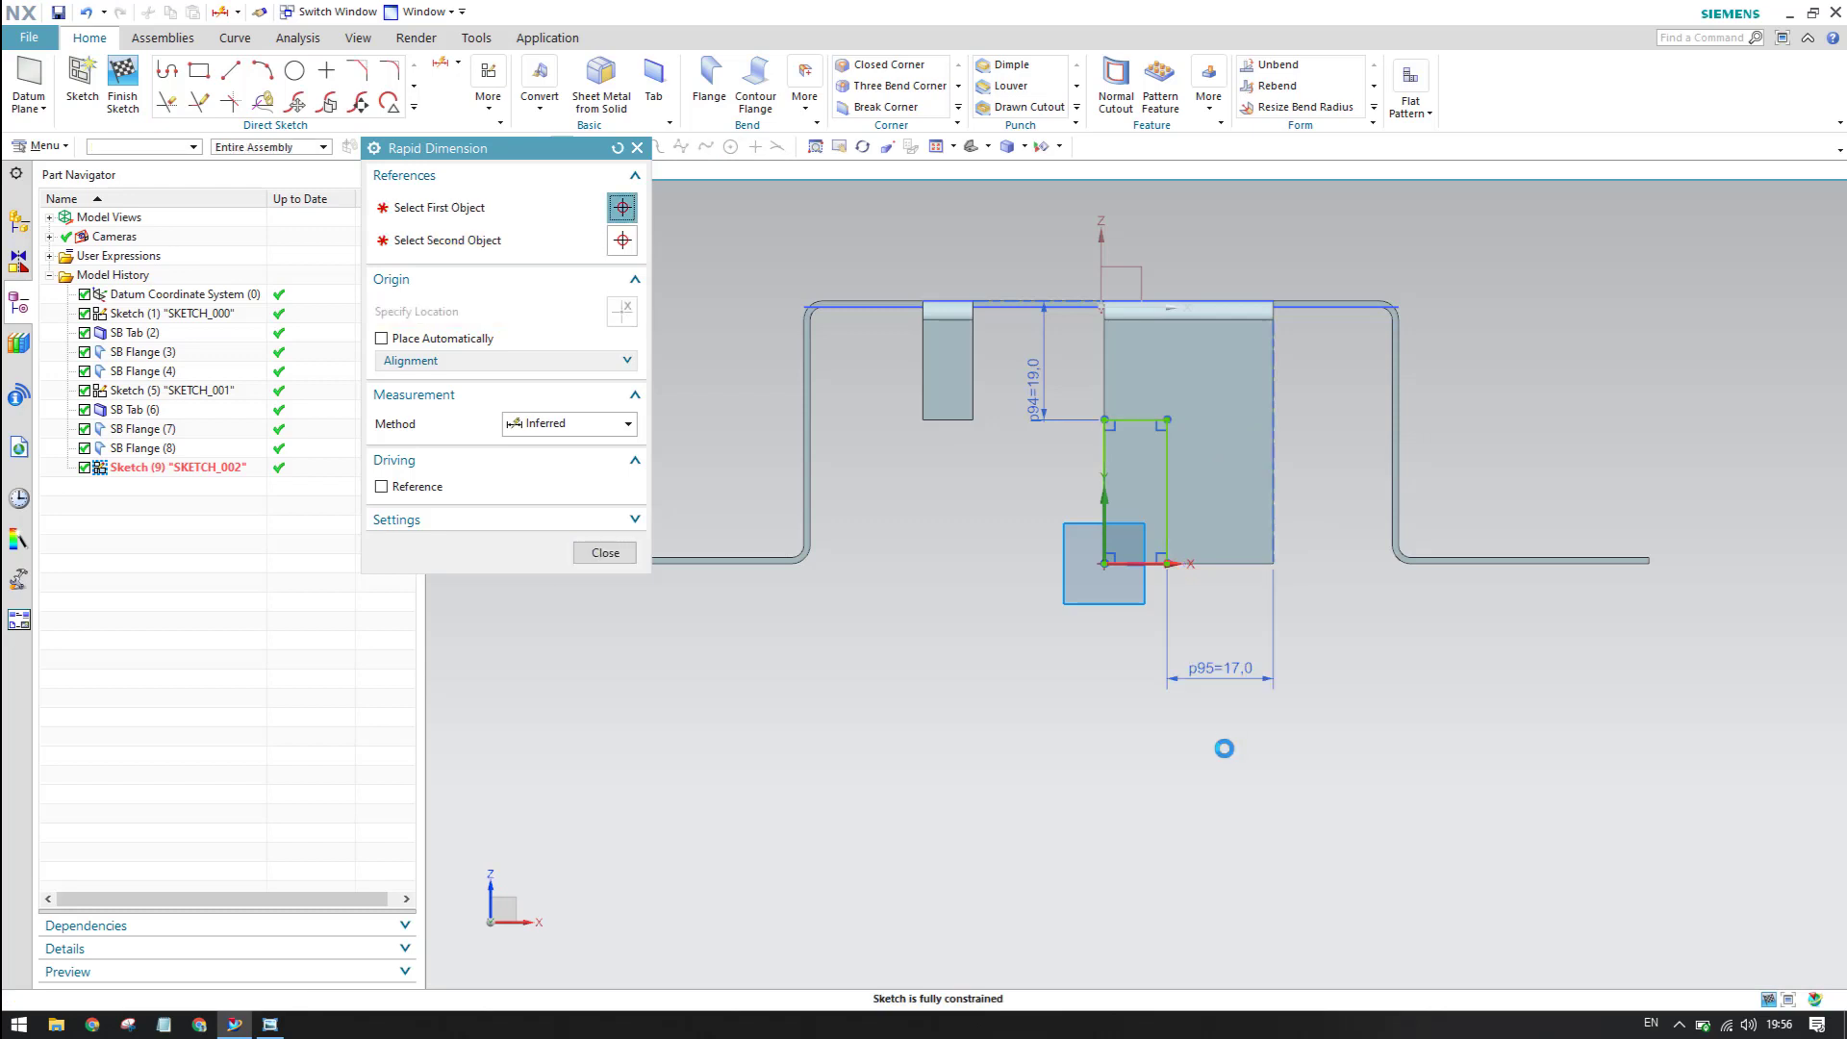
pyautogui.write('19')
pyautogui.press('Return')
pyautogui.press('Escape')
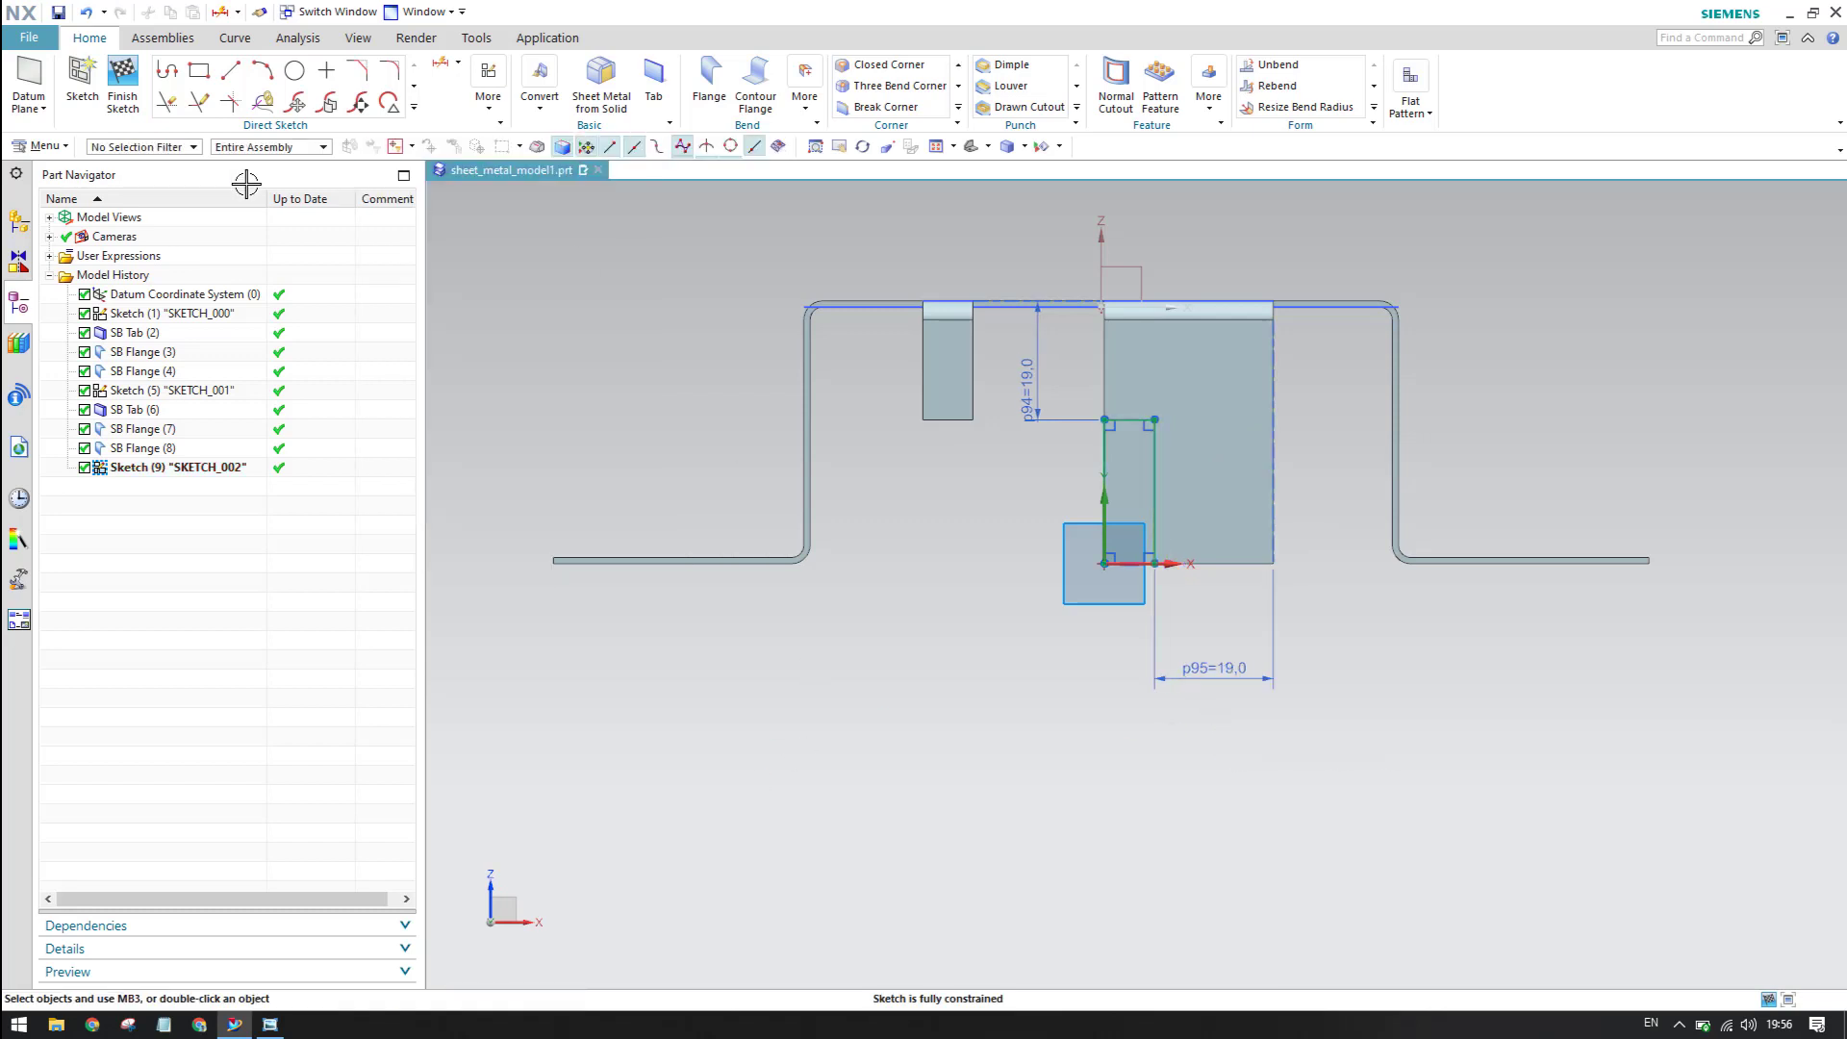
pyautogui.click(122, 82)
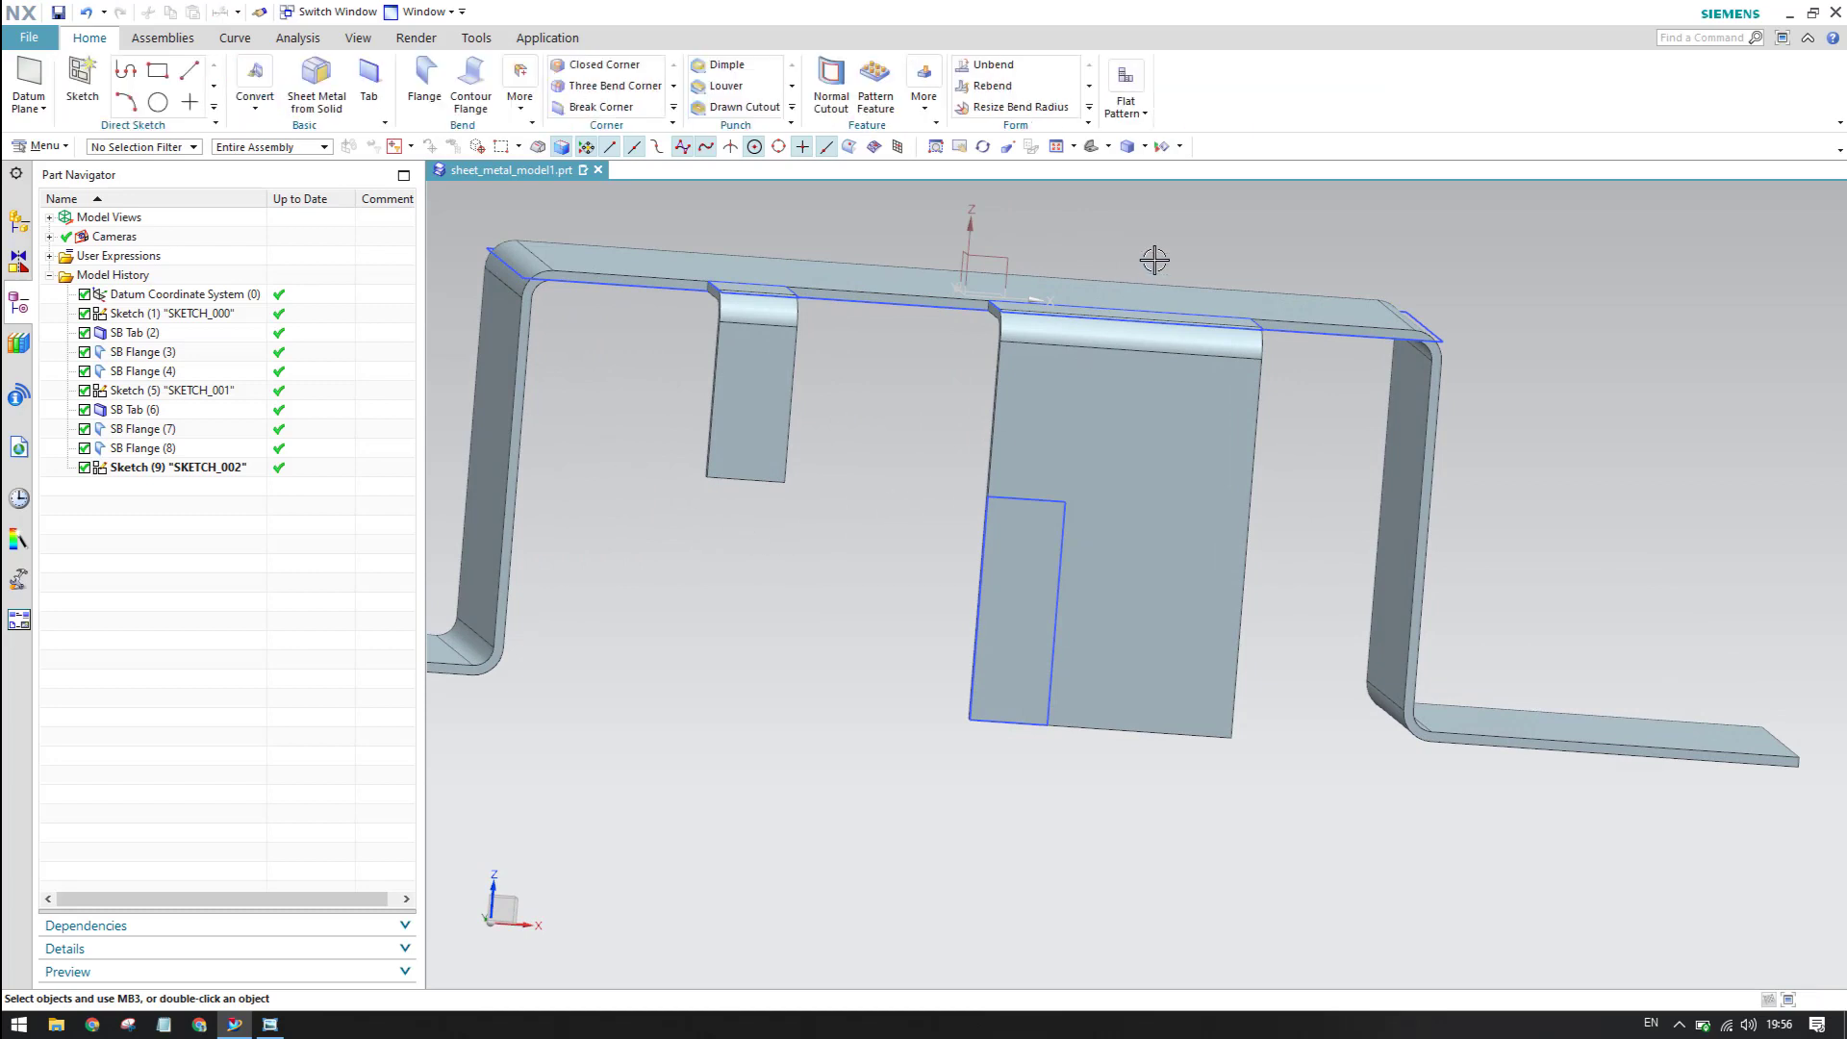
# - Cut the sketched rectangle out of the wide flange with a 5 mm deep Normal Cutout and hide its sketch
pyautogui.click(832, 91)
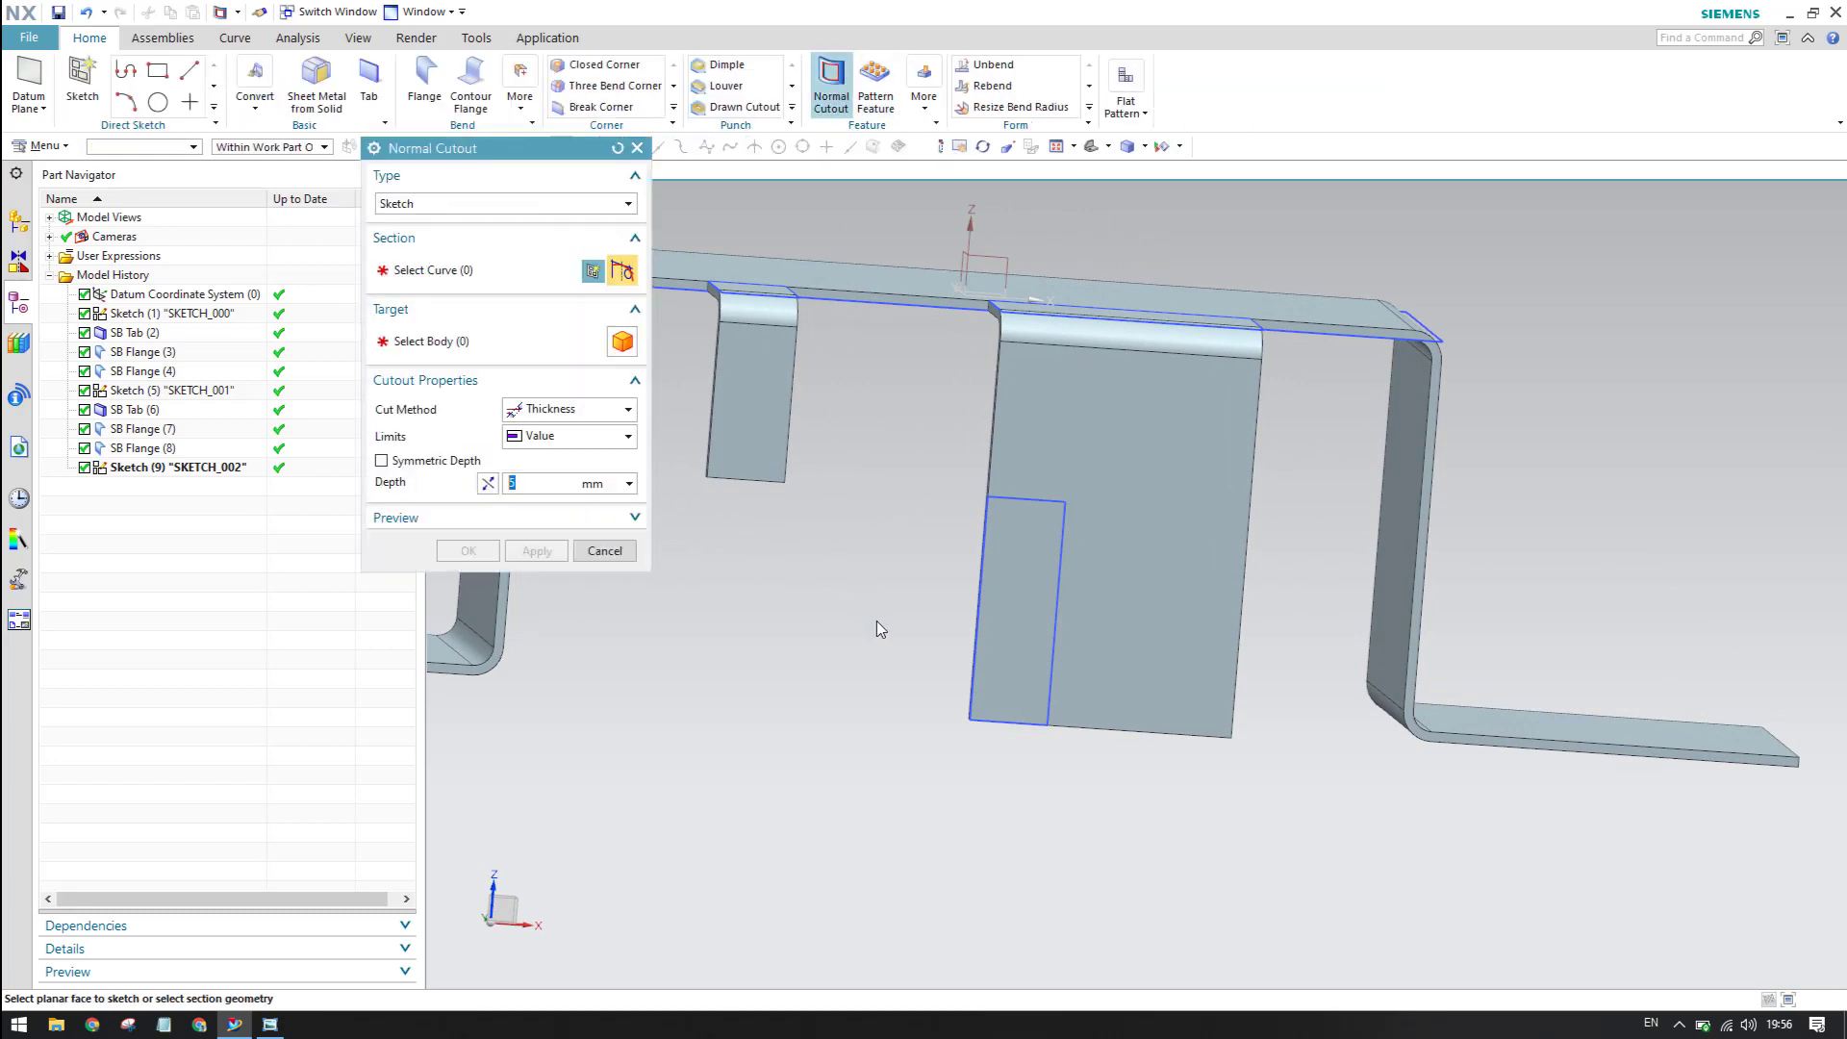
pyautogui.click(141, 469)
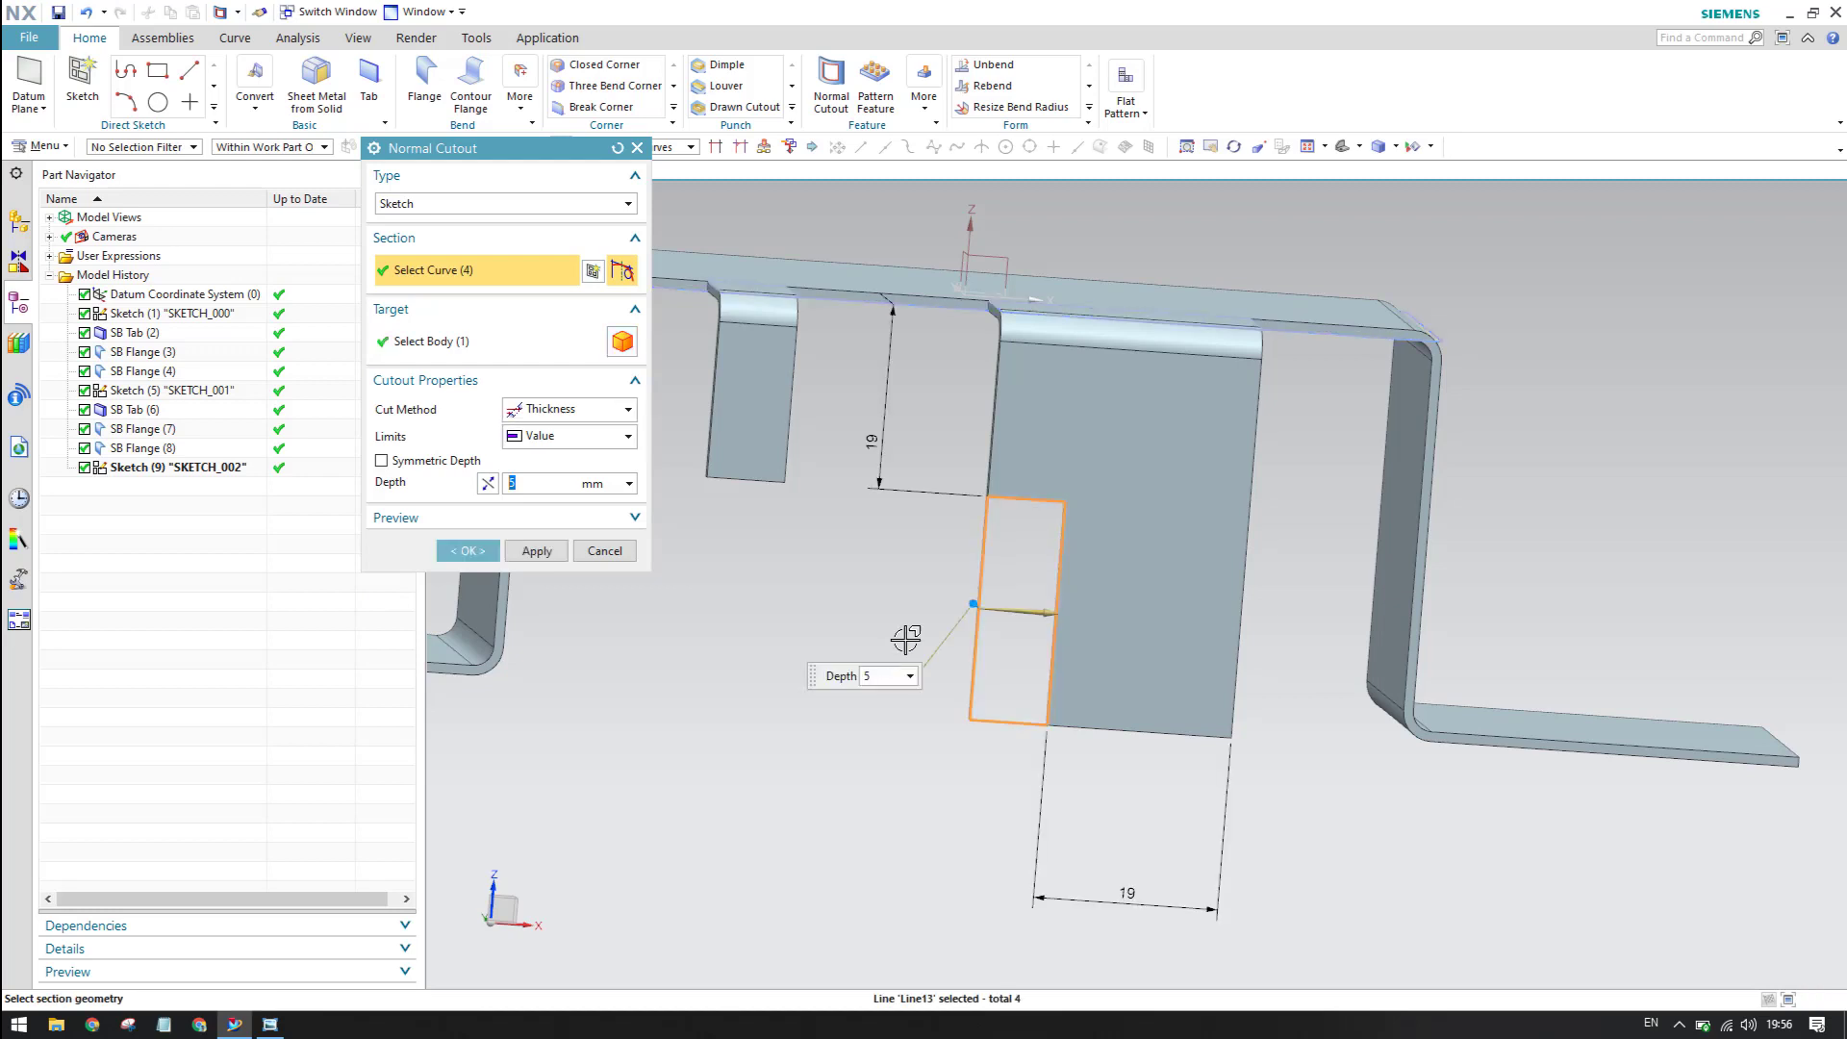
pyautogui.click(486, 554)
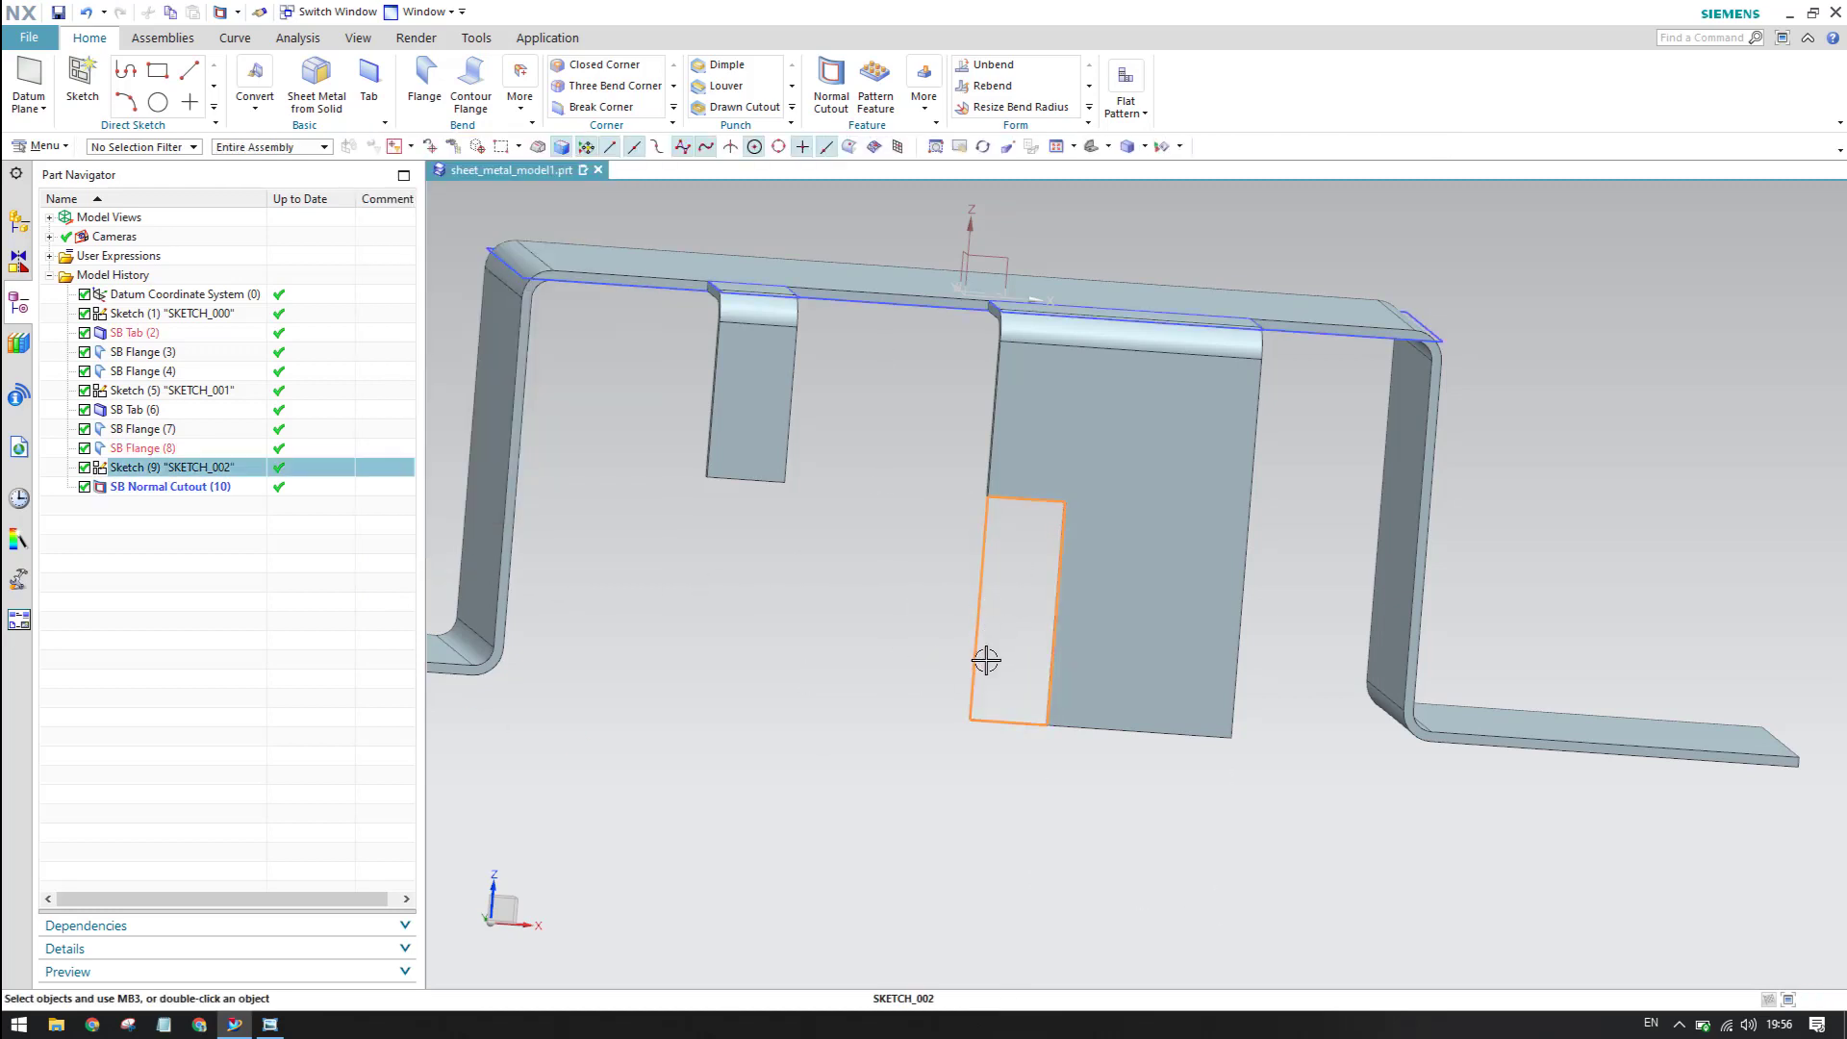
pyautogui.hotkey('ctrl', 'b')
pyautogui.scroll(2, 1024, 531)
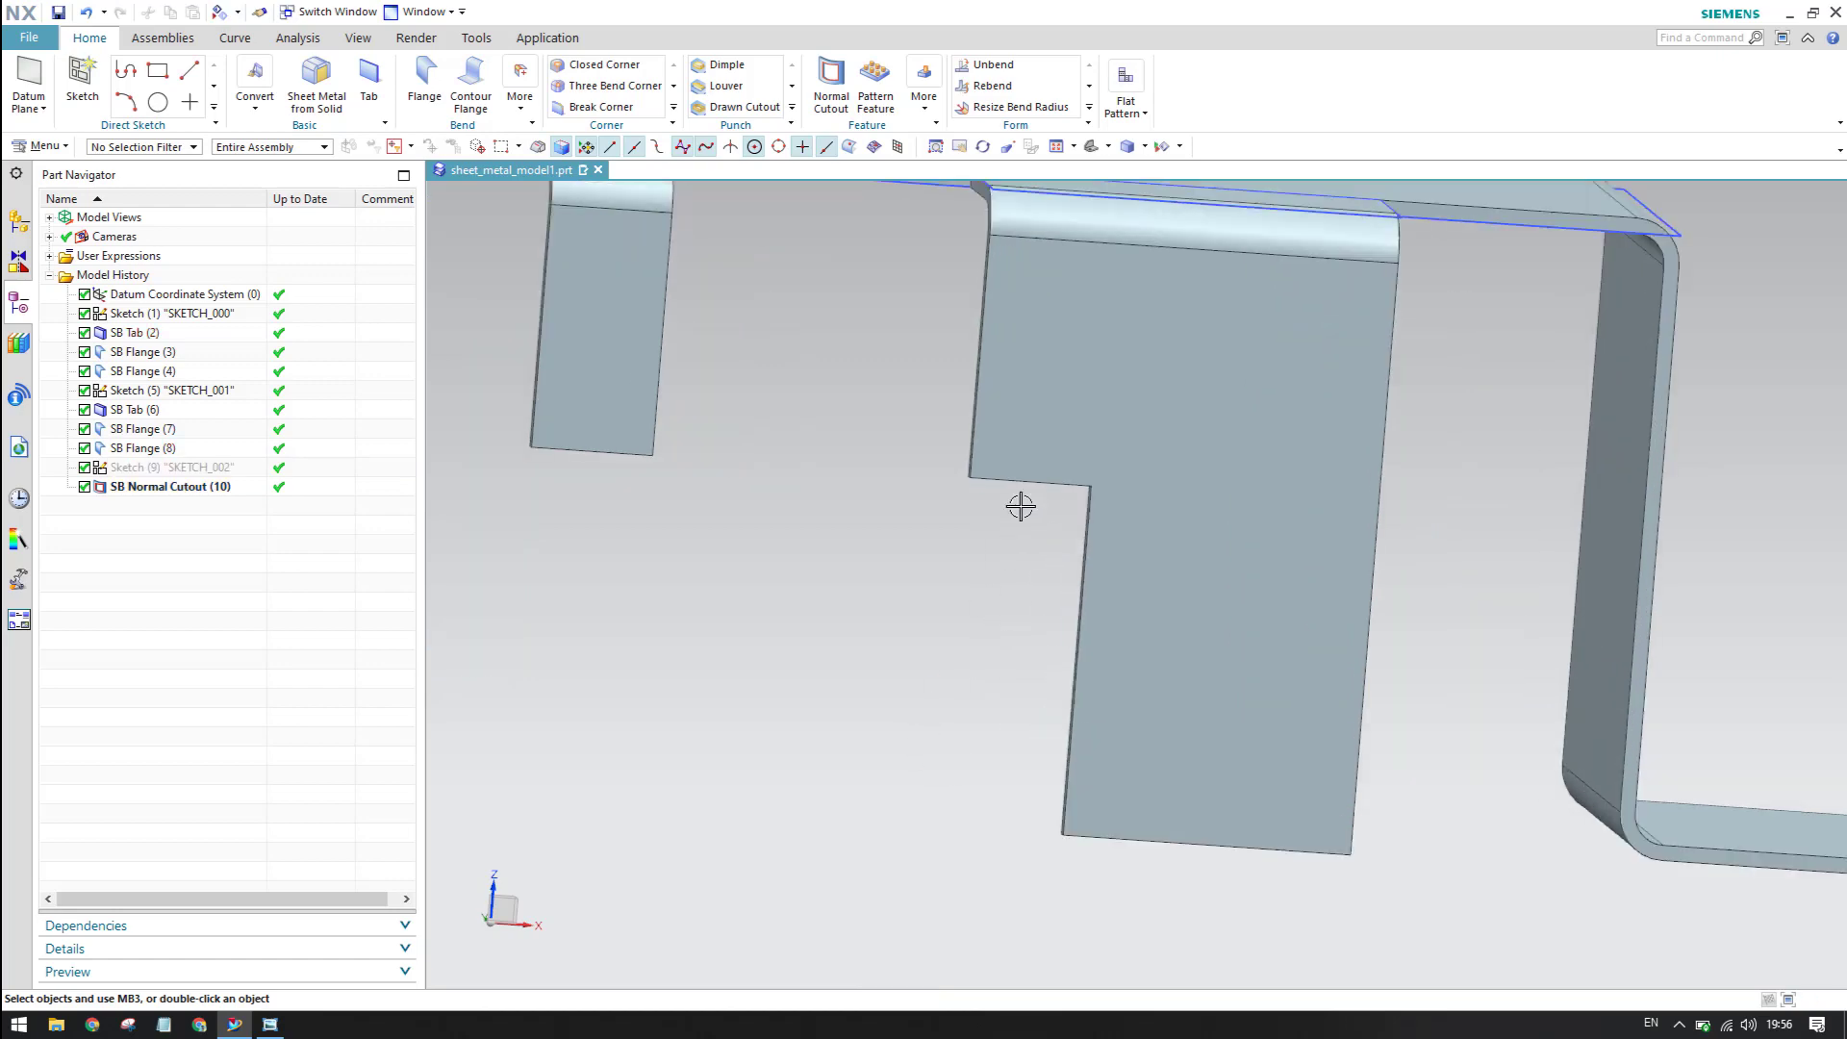
# - Check the drawing and sketch a rectangle about 12.5 mm wide and 6.5 mm high from the flange's notch corner toward the narrow flange
pyautogui.click(271, 1024)
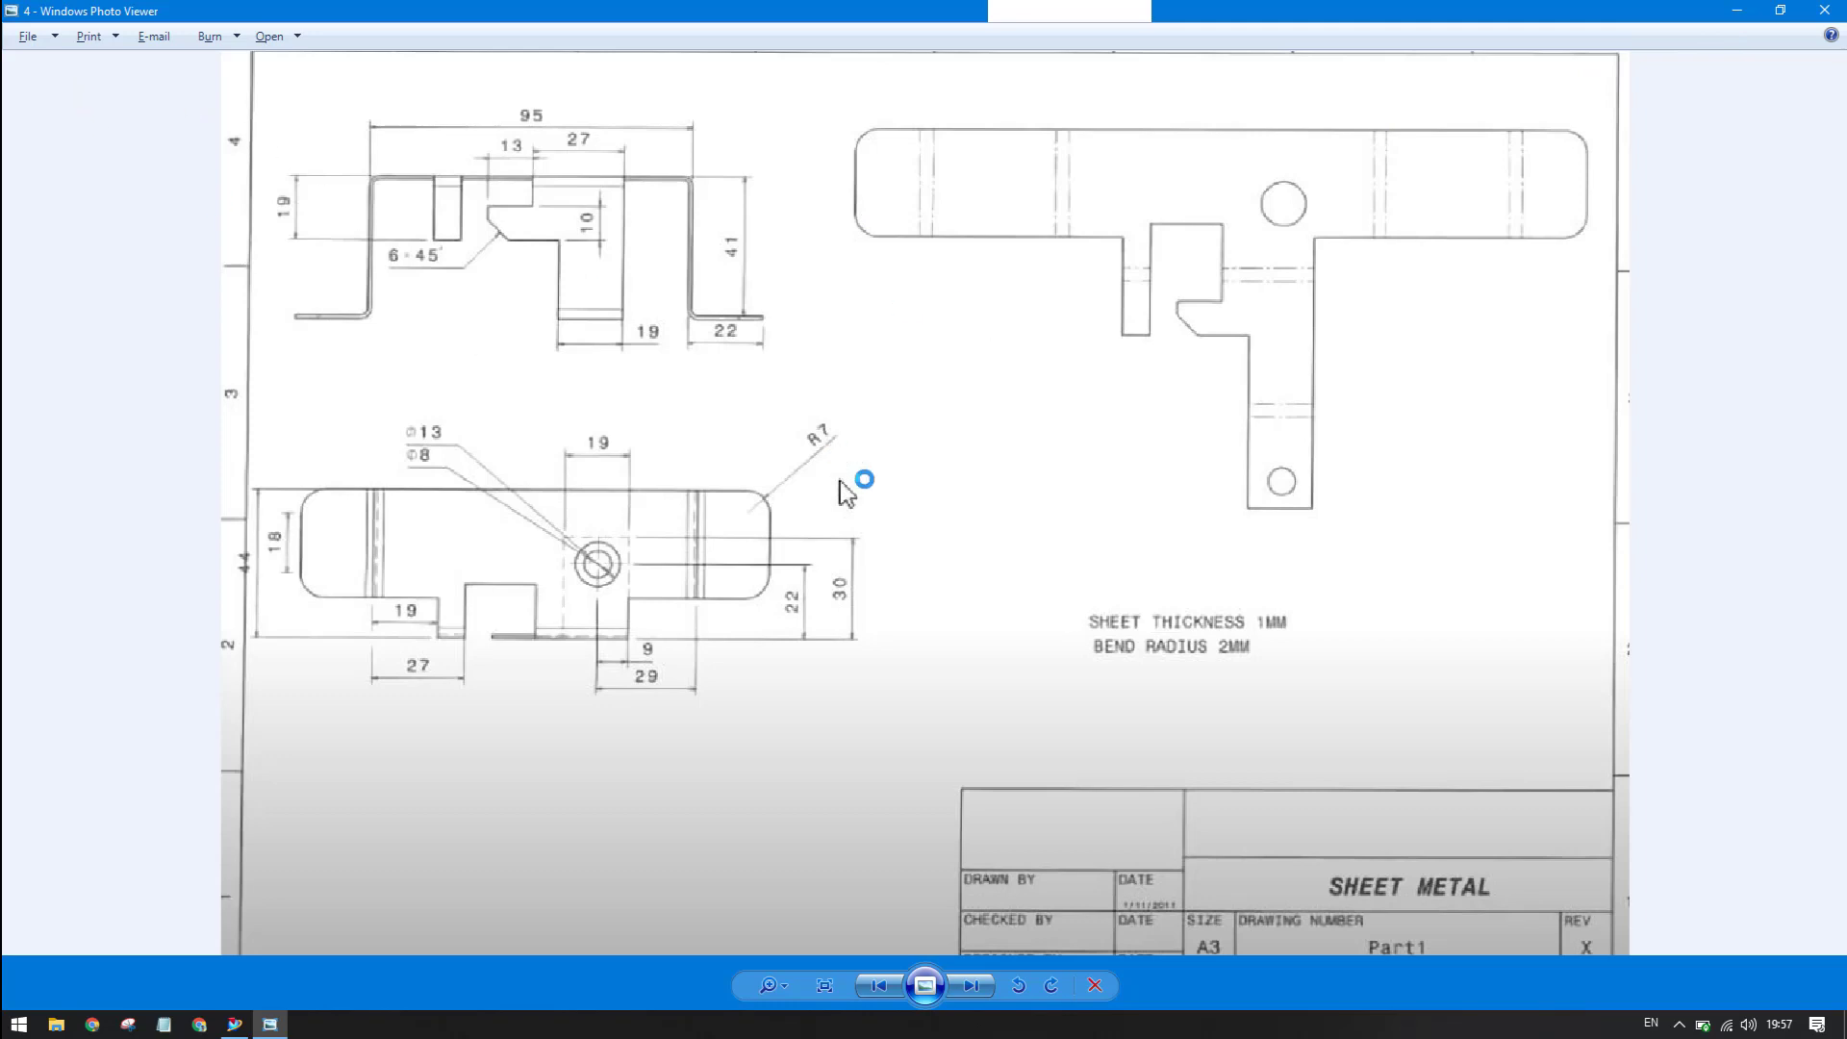
pyautogui.hotkey('alt', 'Tab')
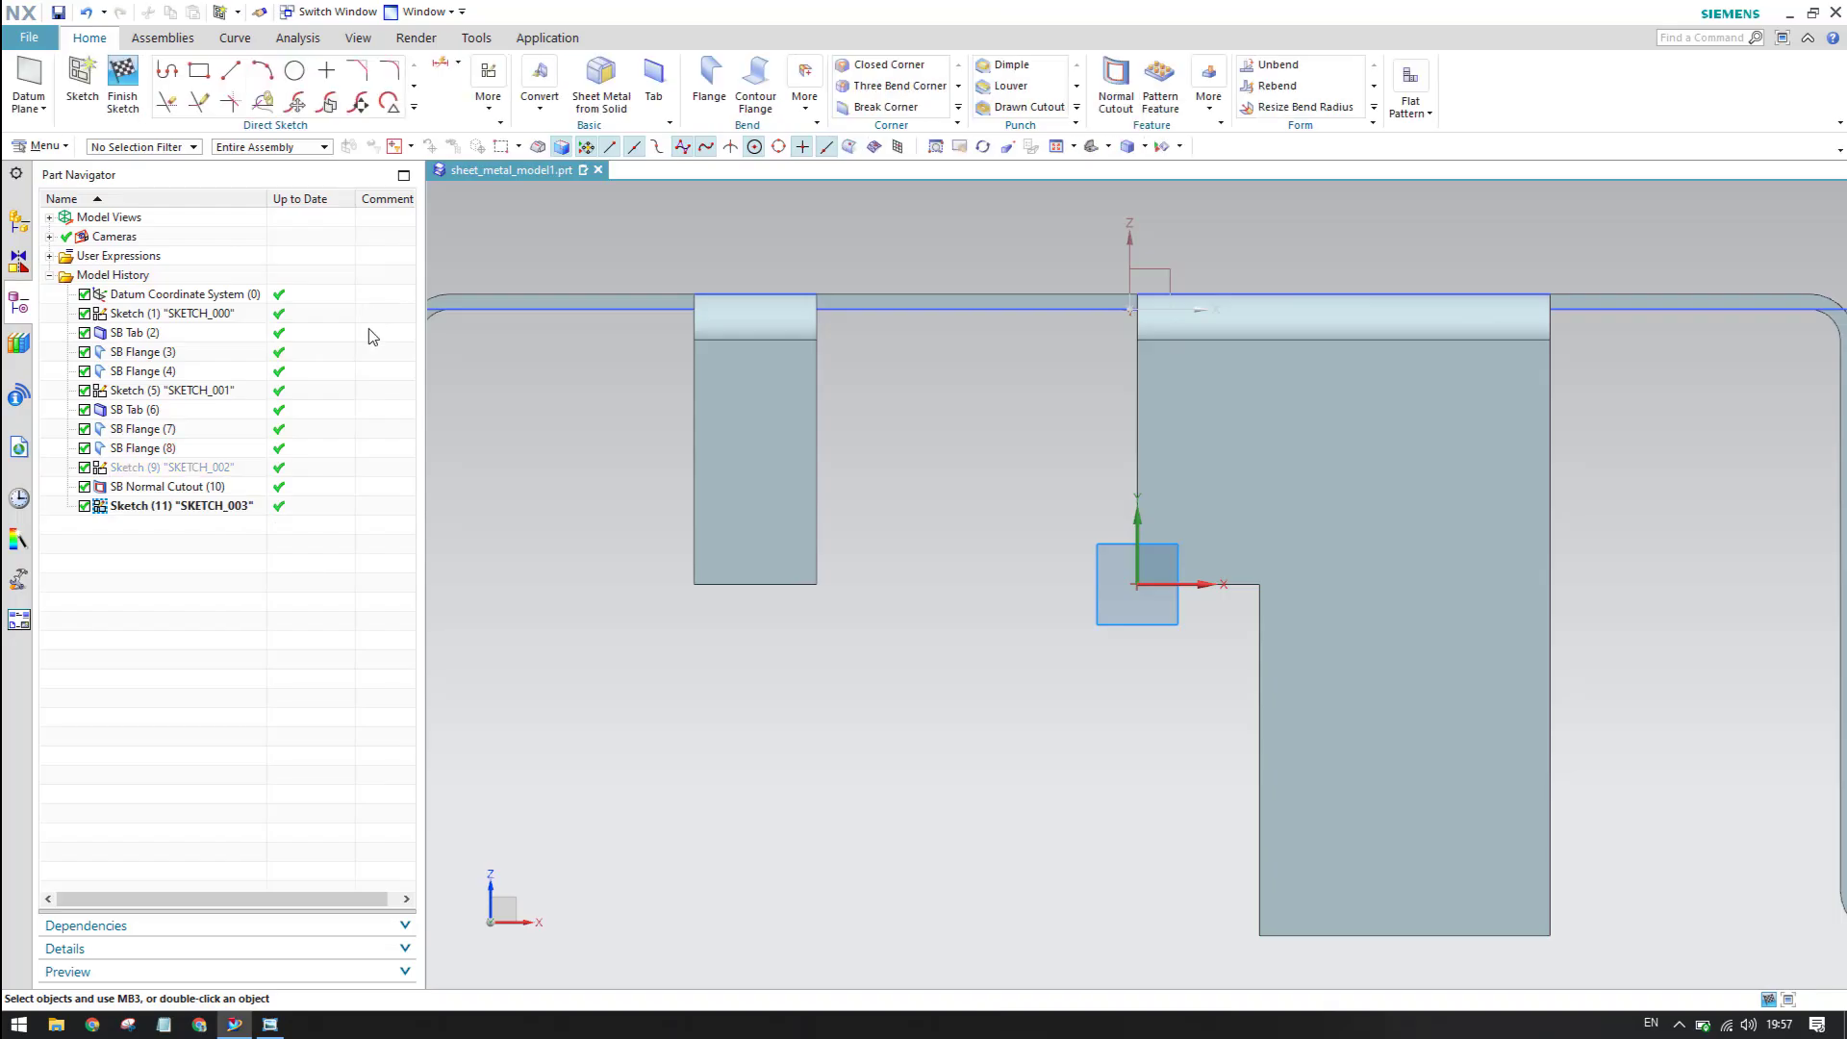
pyautogui.click(200, 71)
pyautogui.click(1139, 587)
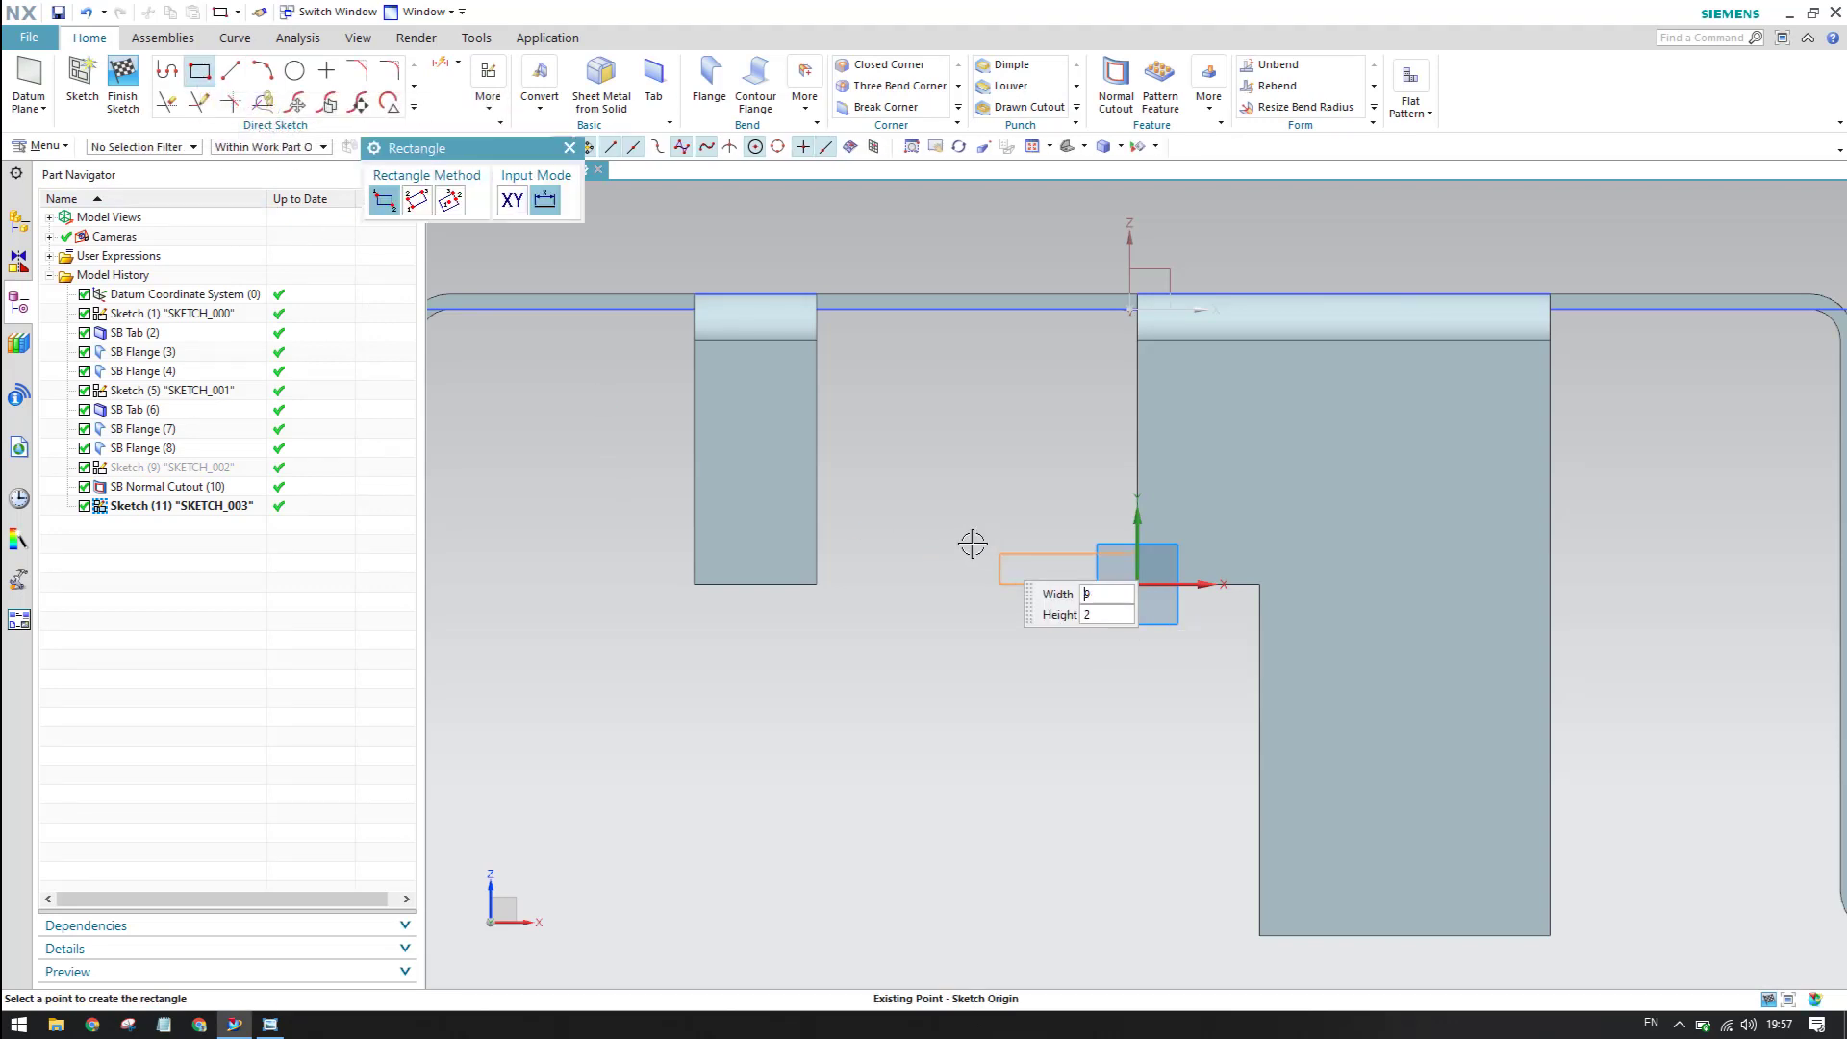
pyautogui.click(948, 488)
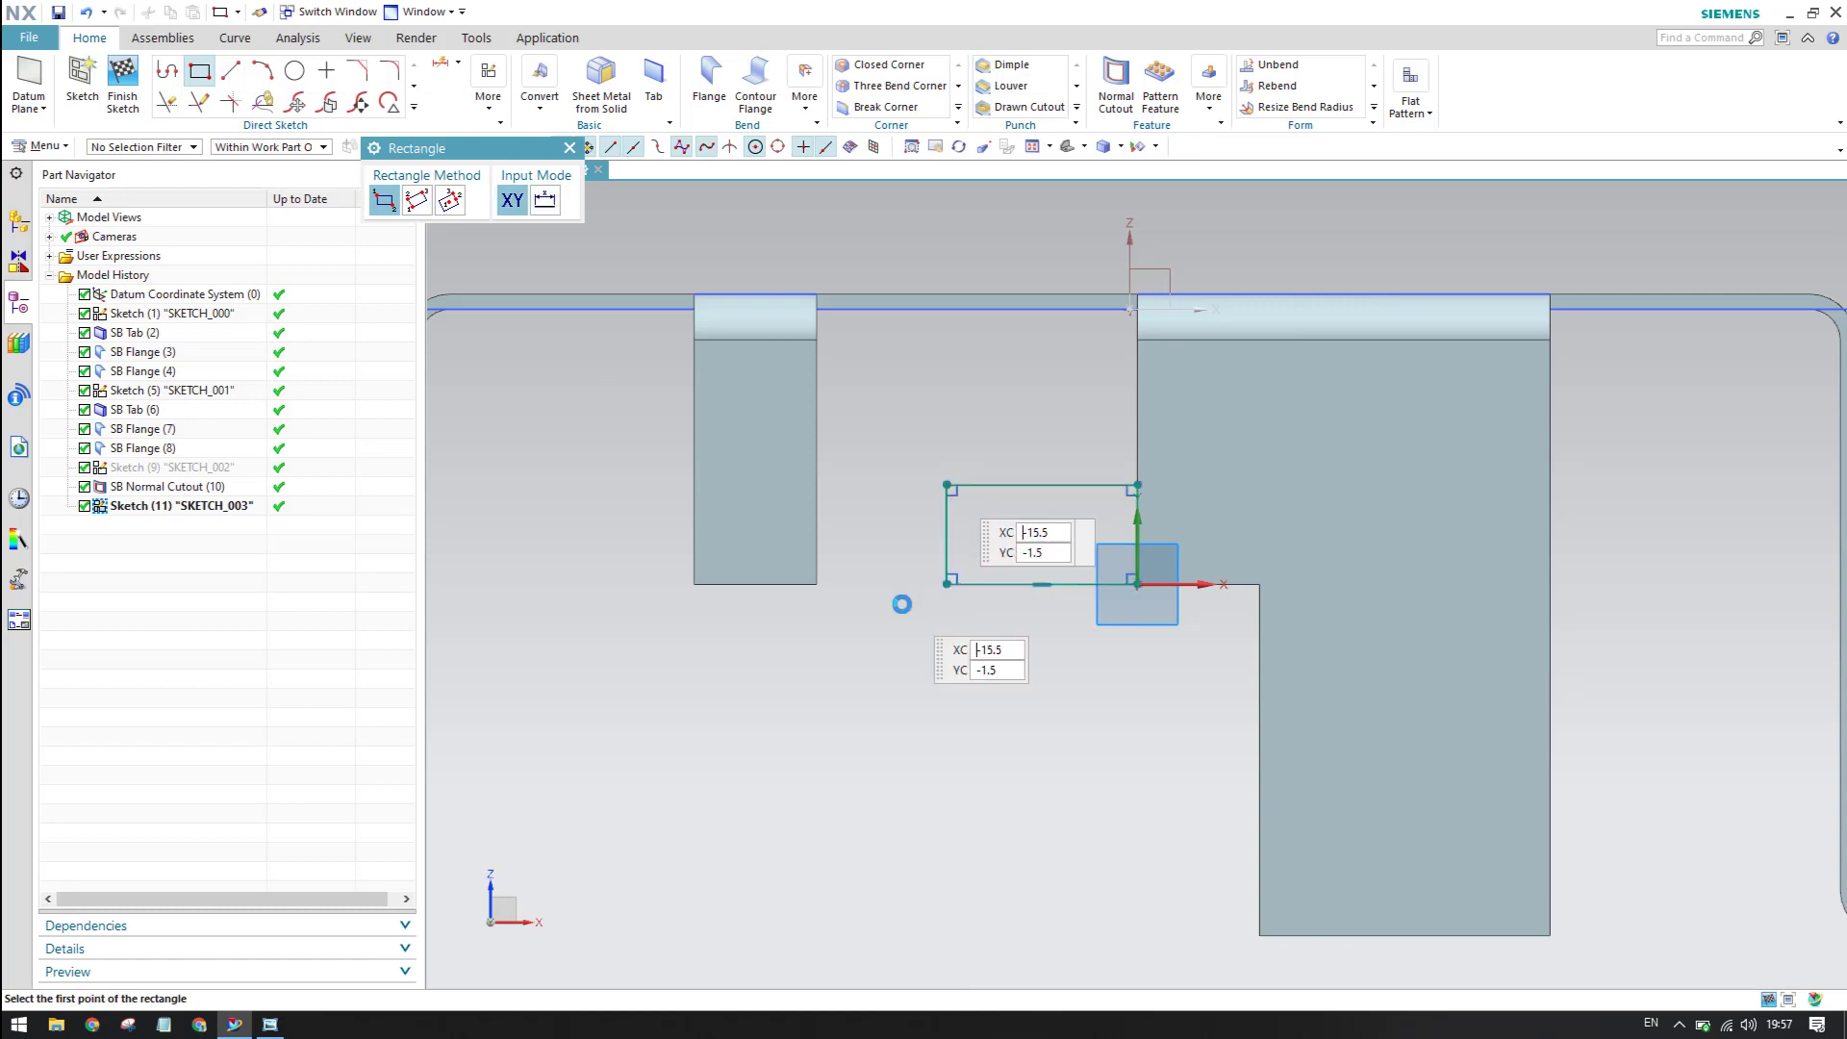
pyautogui.press('Escape')
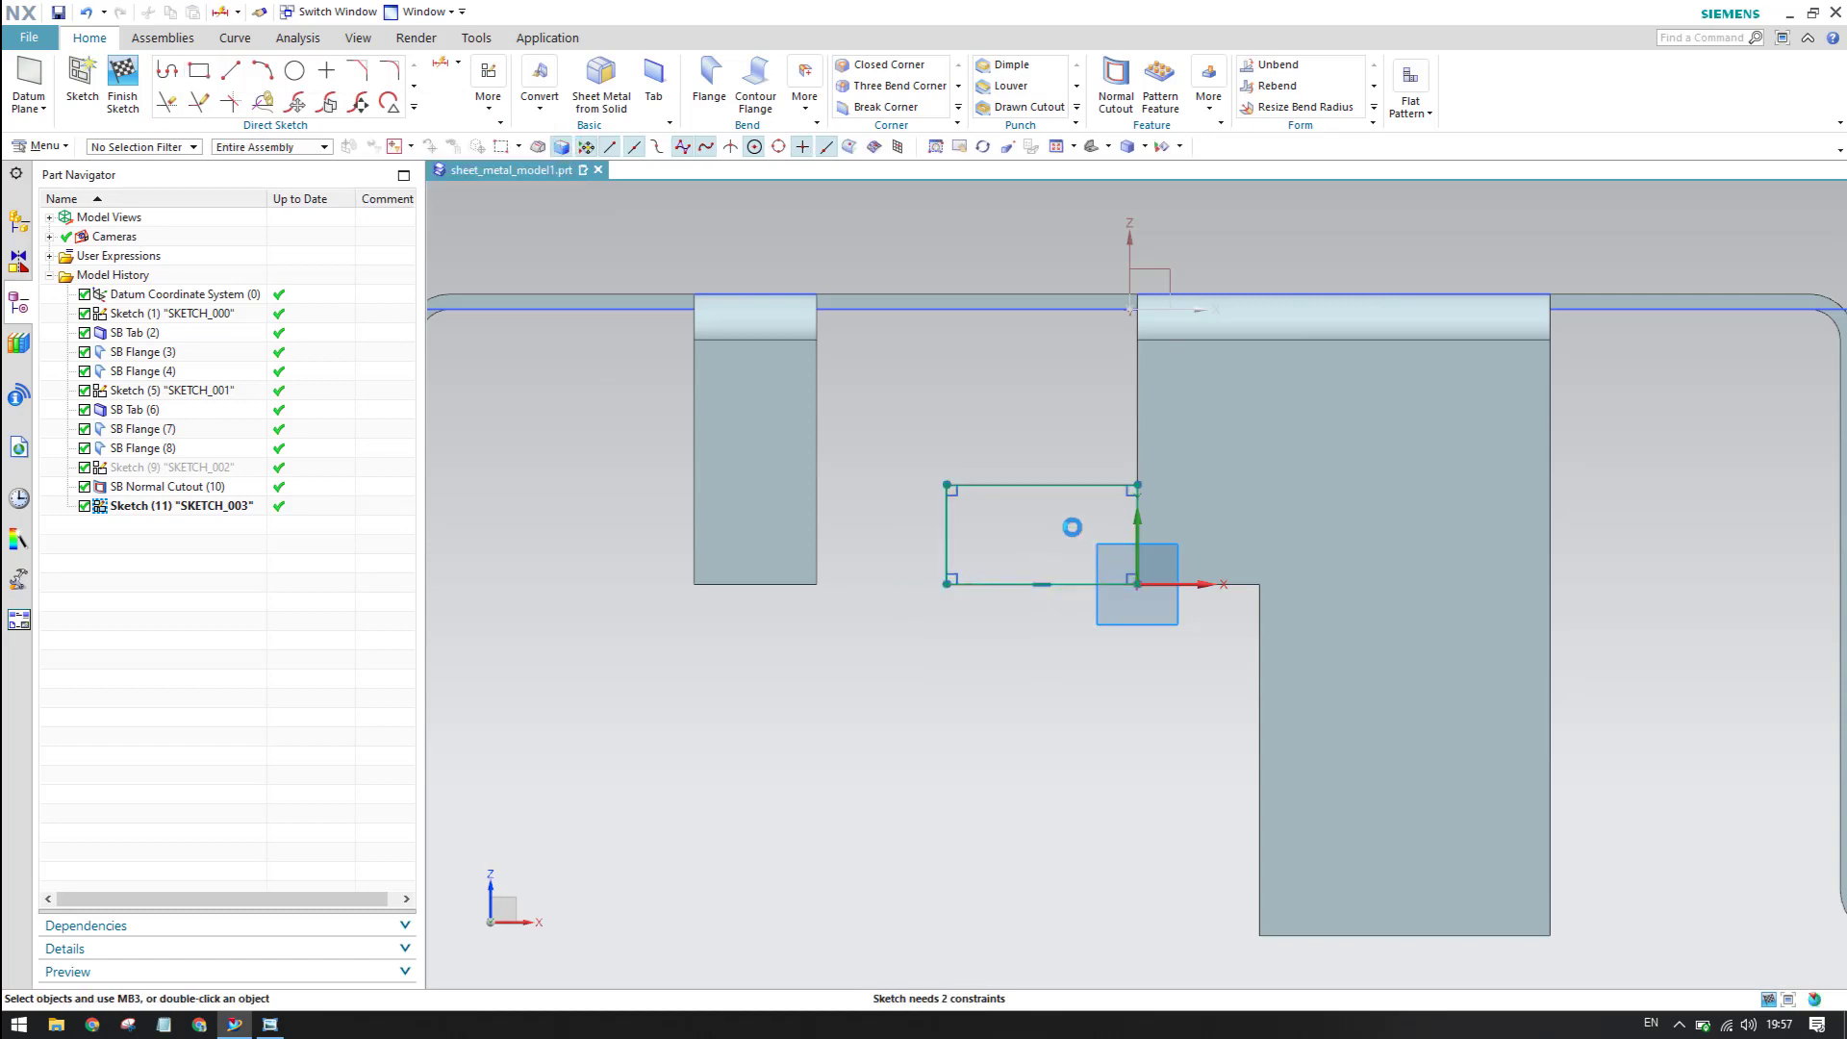
# - Dimension the width of the rectangle's lower line and place the dimension below the rectangle
pyautogui.press('d')
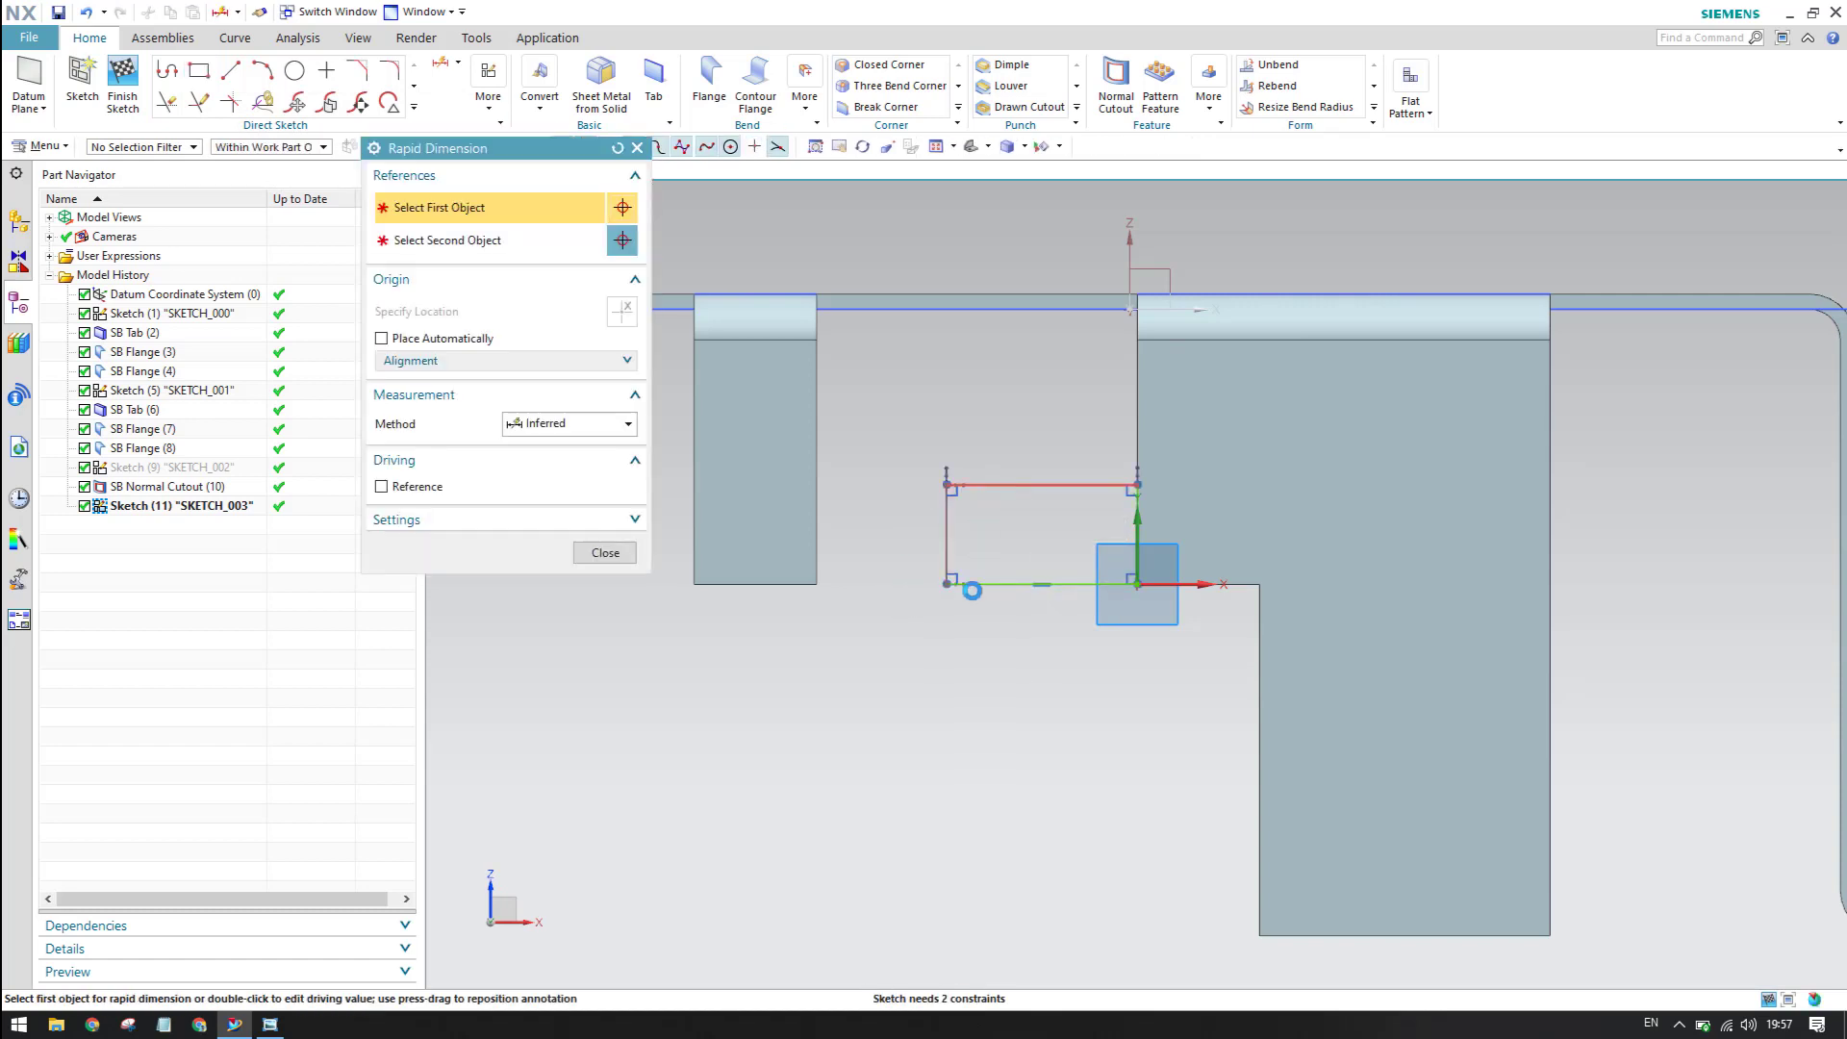
pyautogui.click(978, 584)
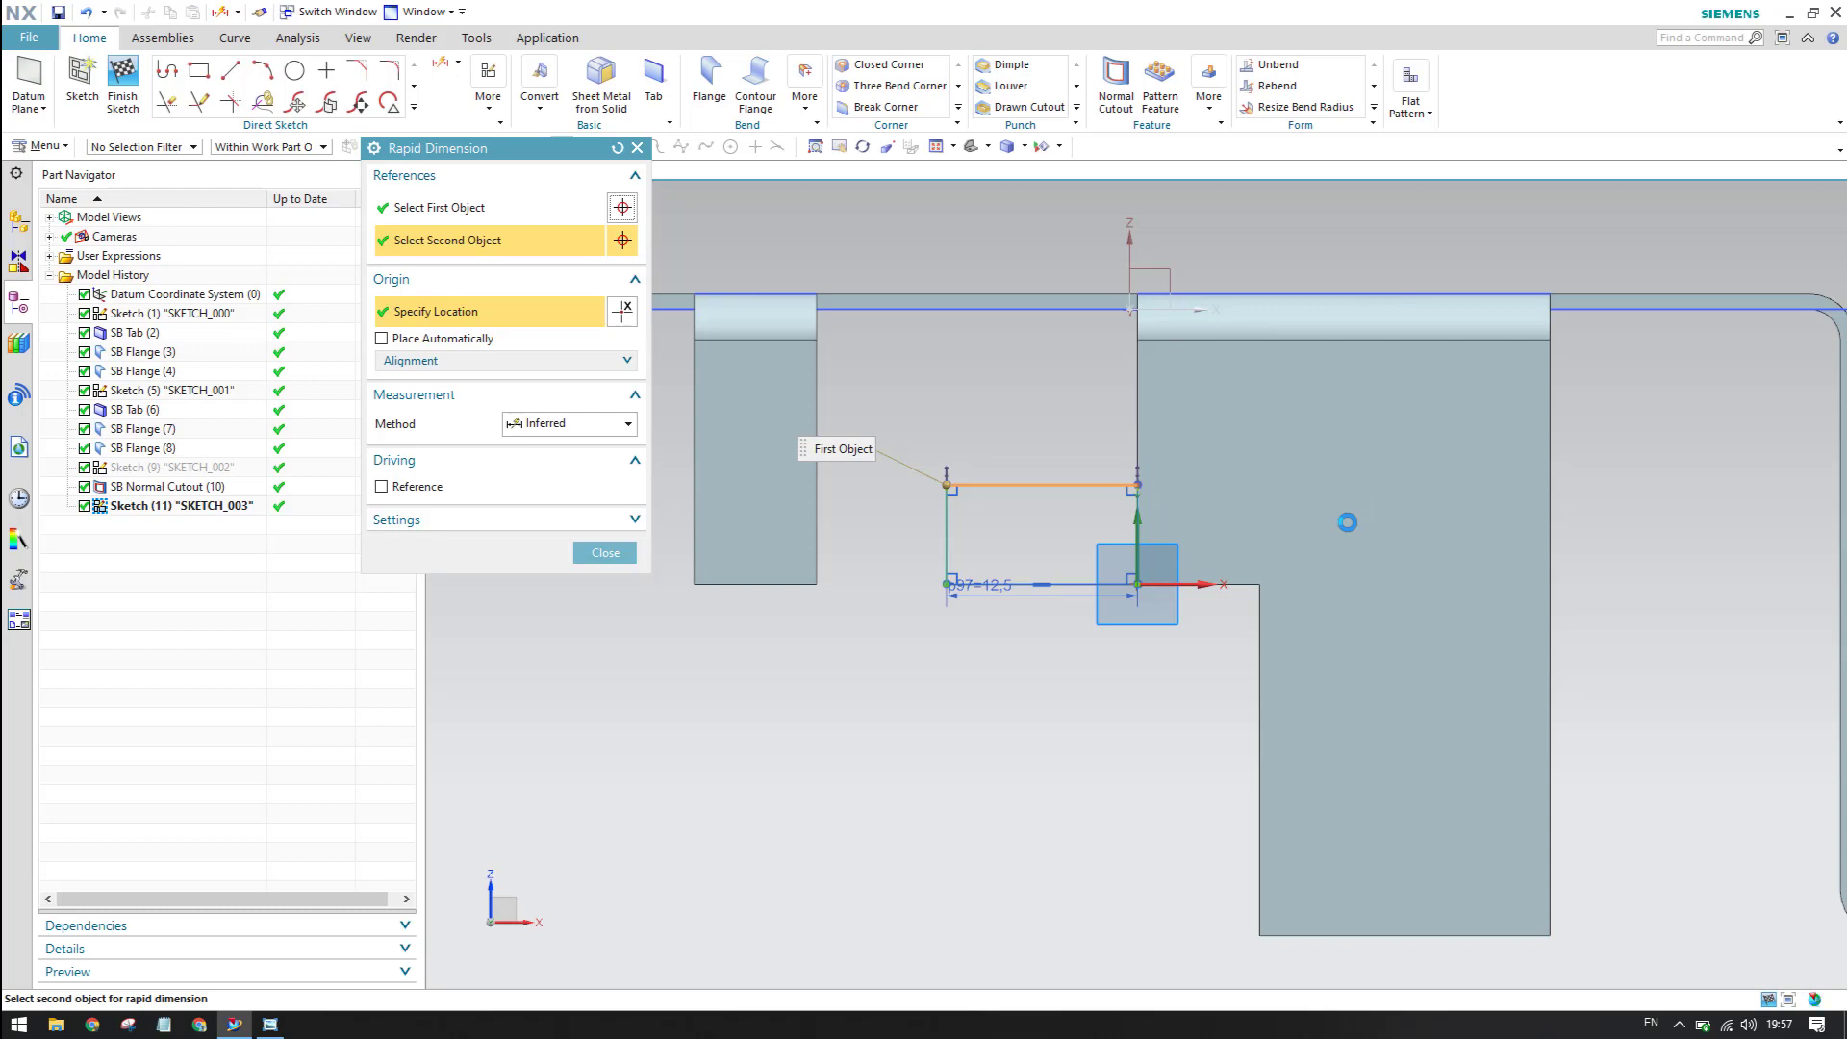
pyautogui.click(1279, 486)
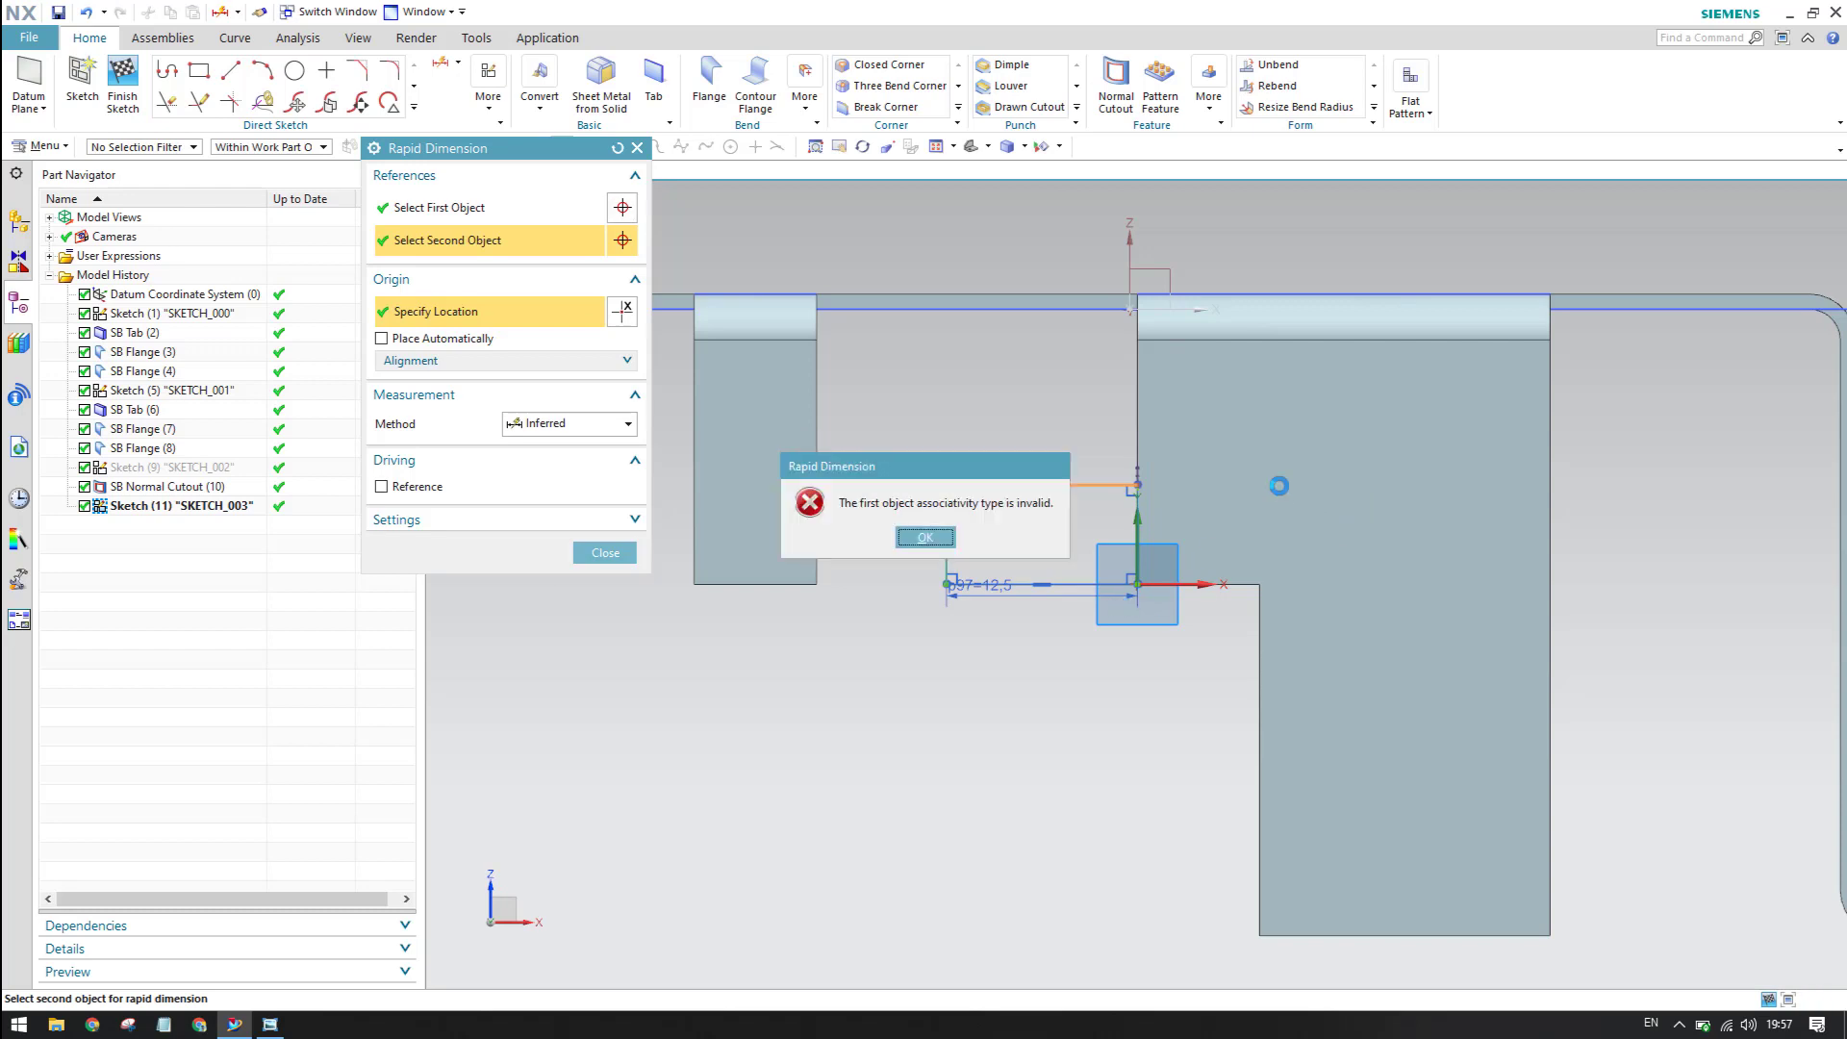
pyautogui.click(924, 537)
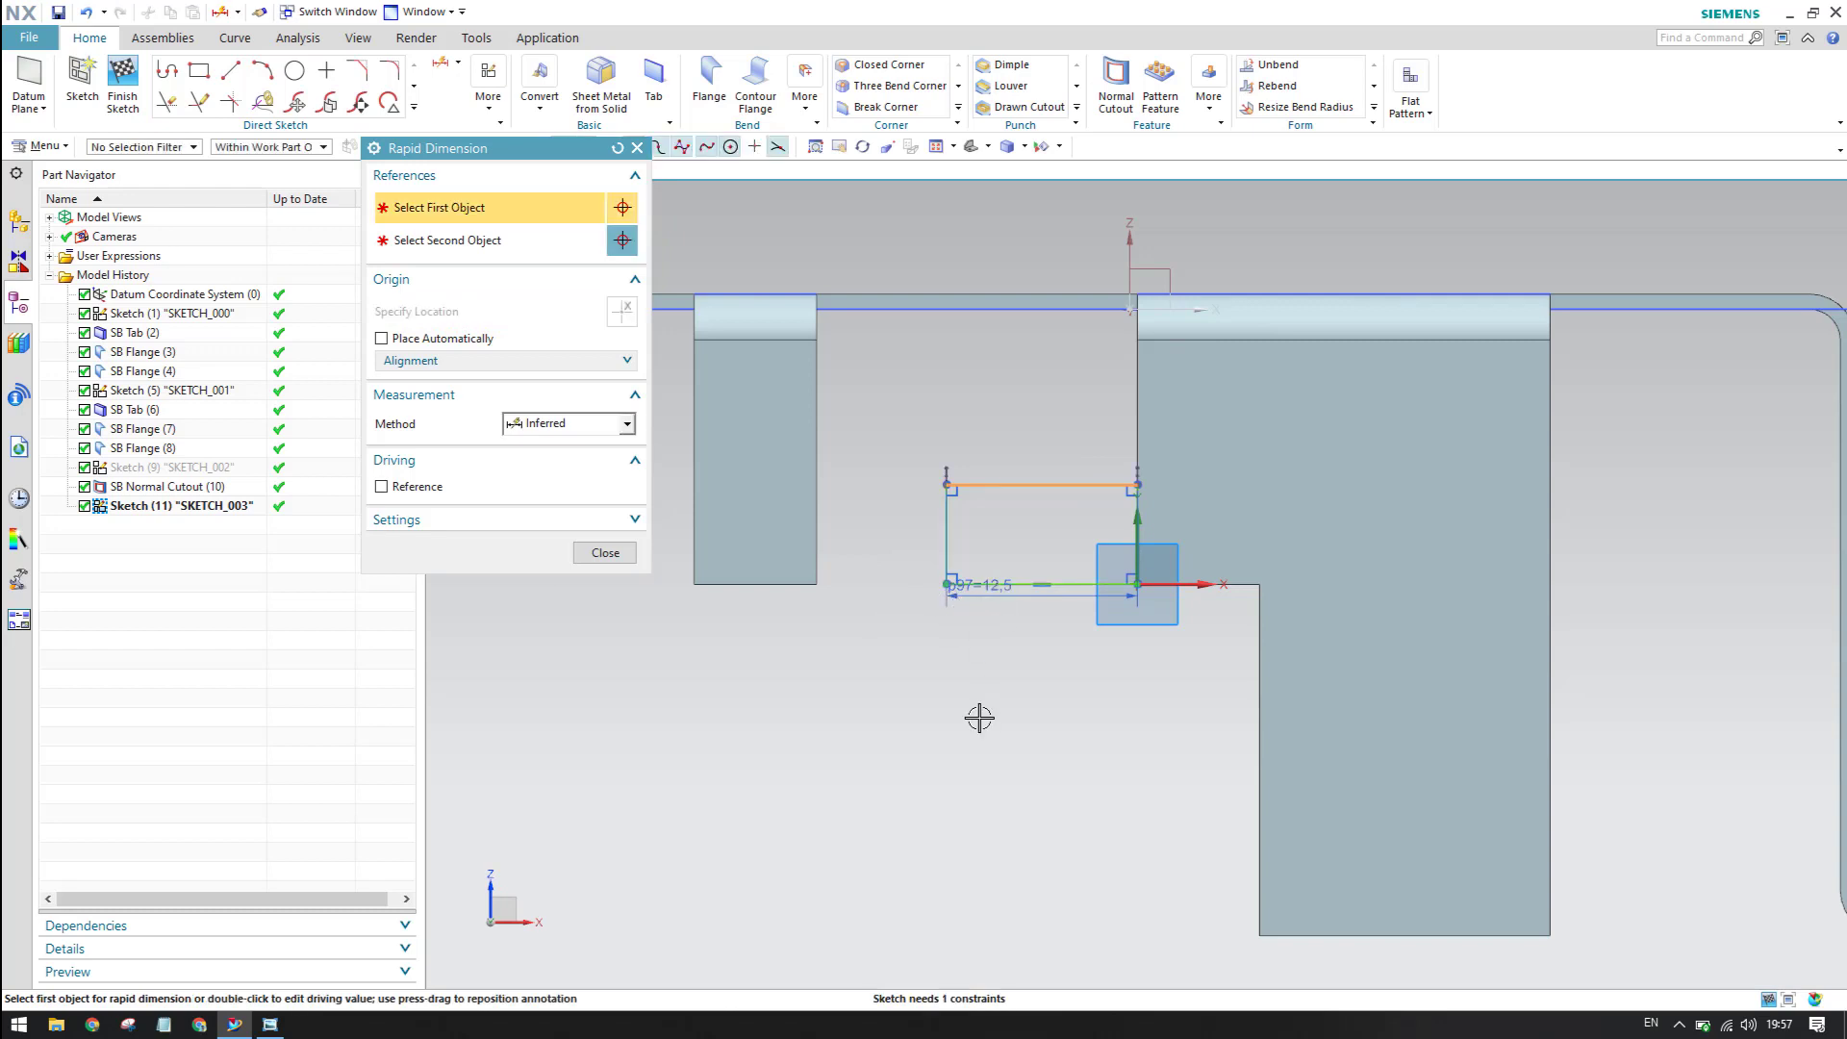
pyautogui.click(947, 485)
pyautogui.click(605, 552)
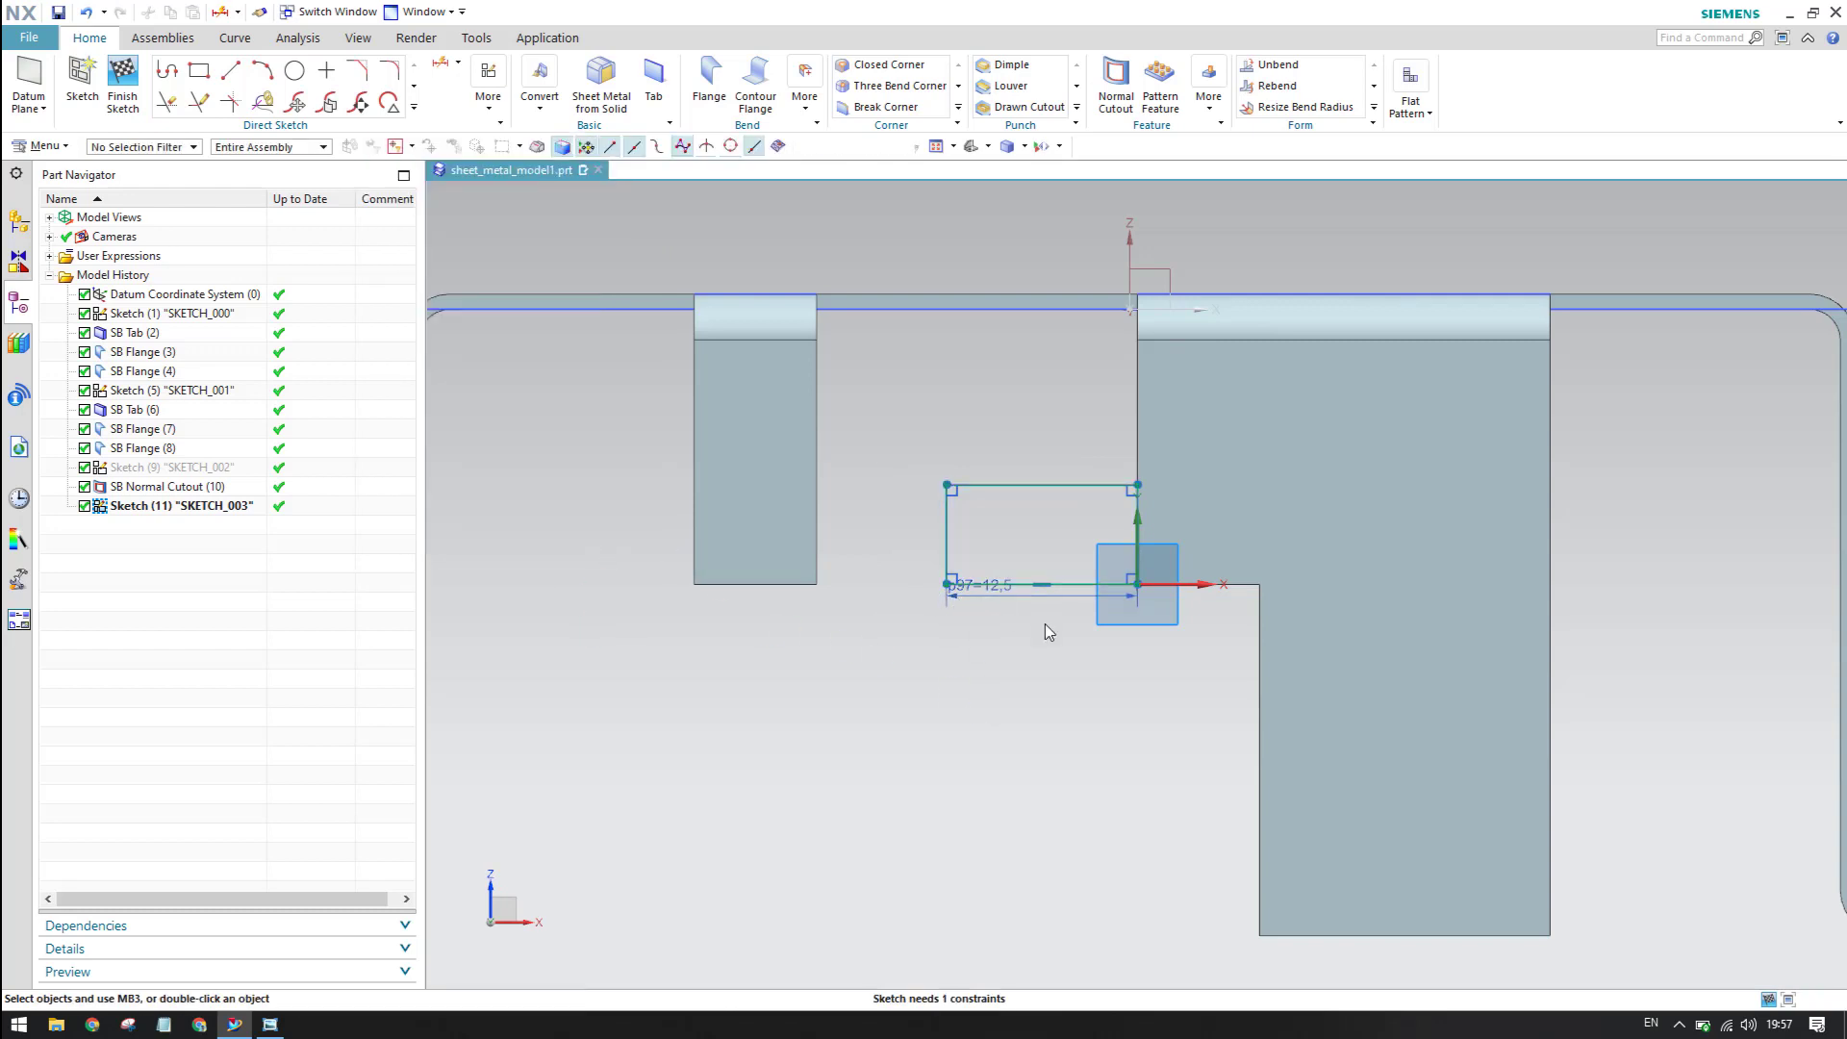
pyautogui.moveTo(997, 585); pyautogui.dragTo(993, 671)
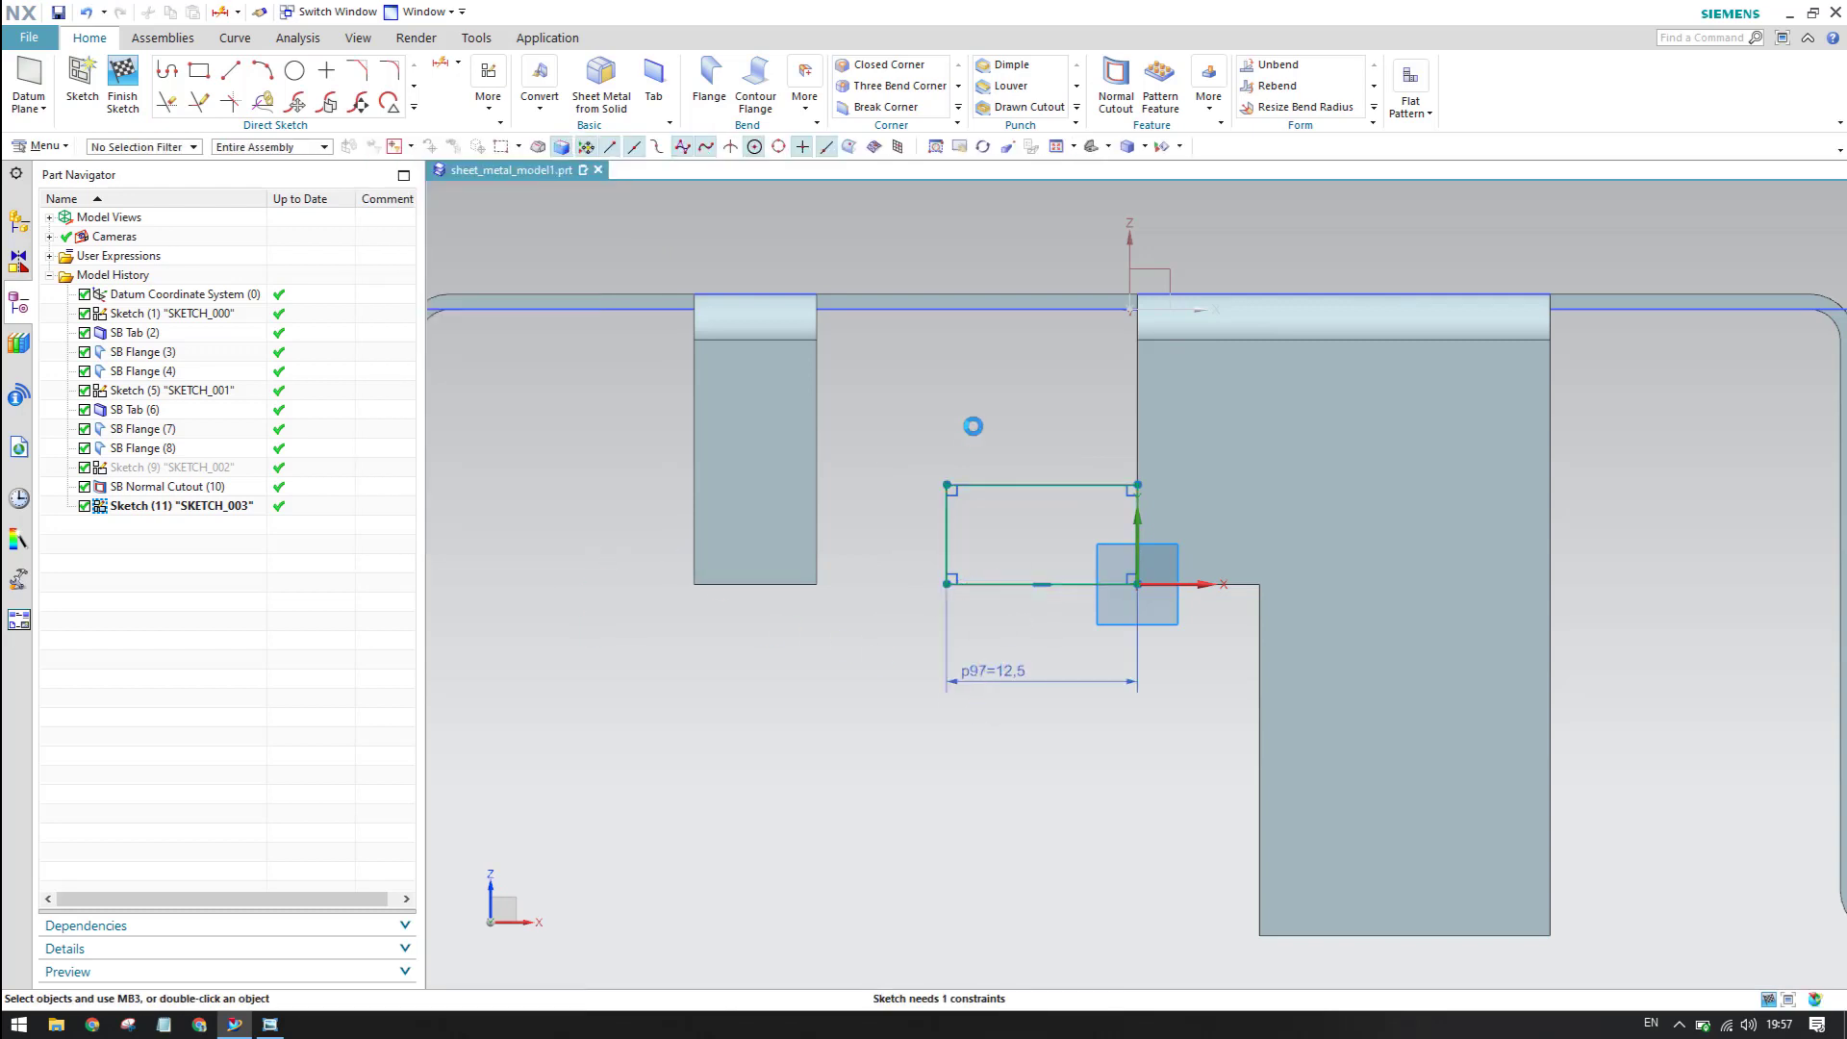
# - Dimension the rectangle's height at 10 mm
pyautogui.press('d')
pyautogui.click(944, 511)
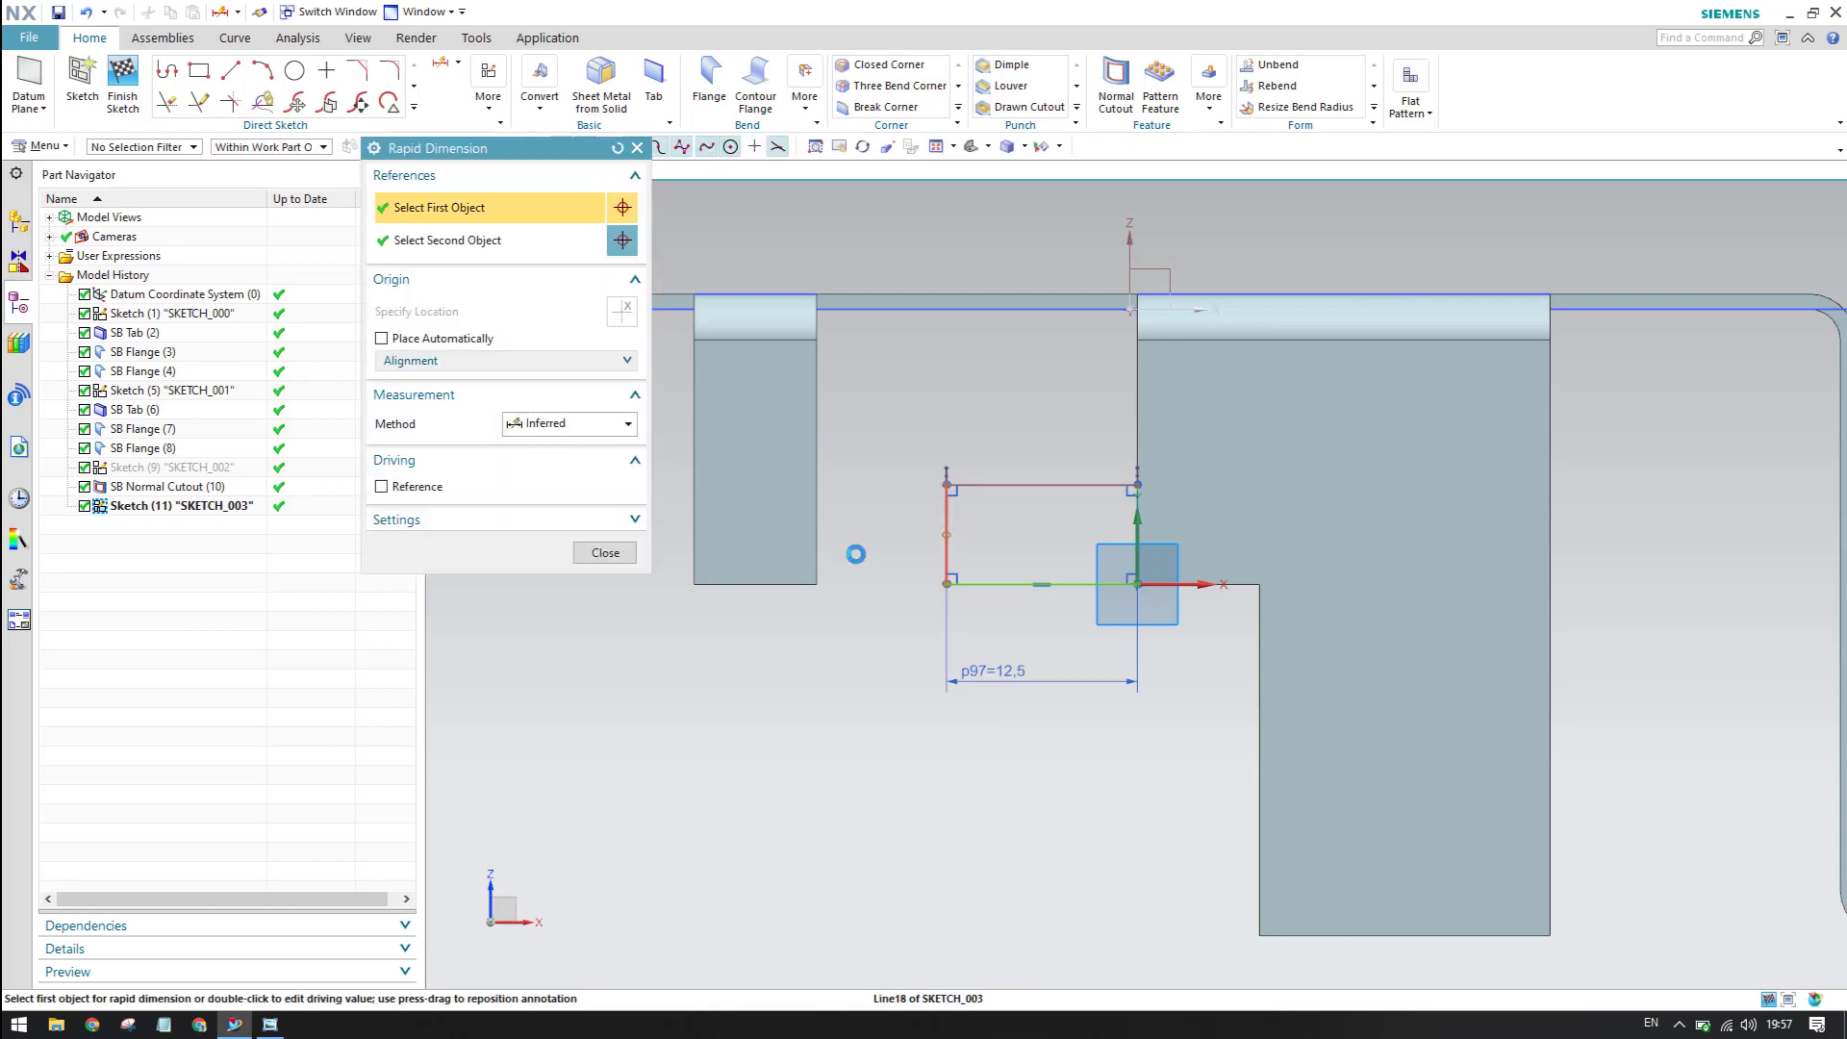
pyautogui.click(834, 612)
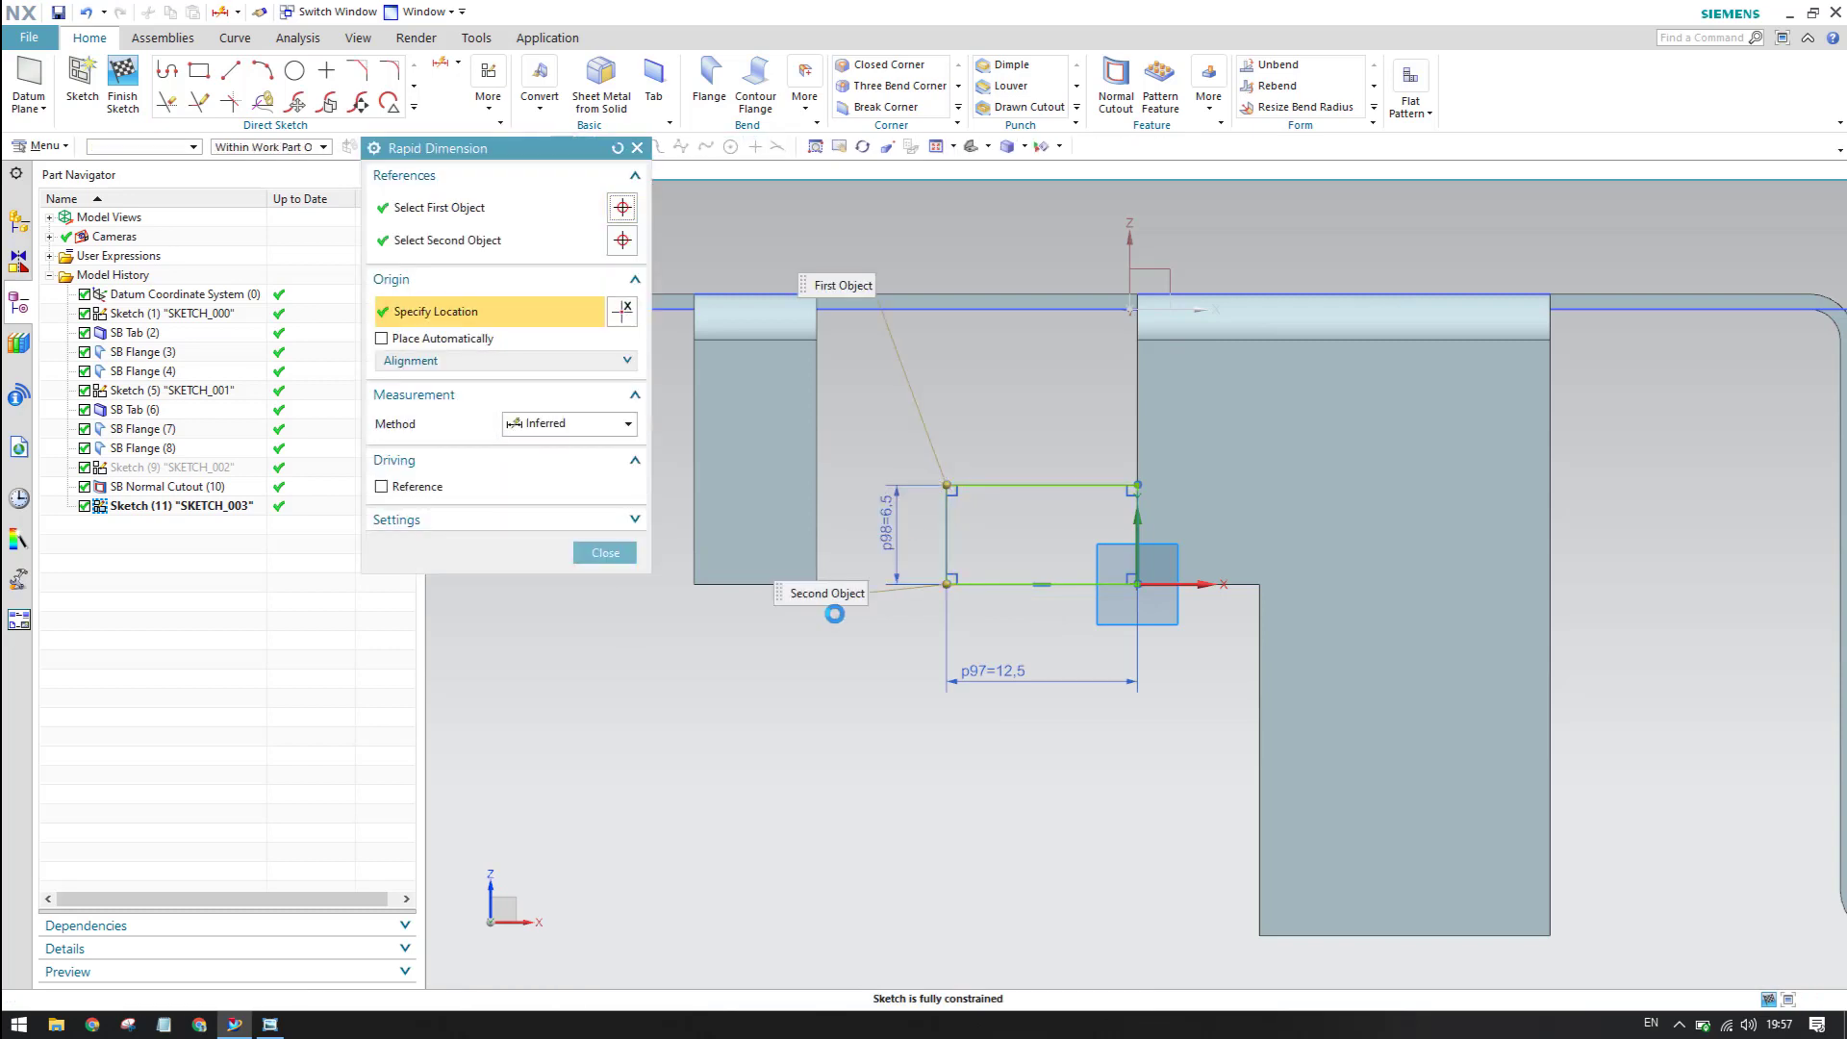
pyautogui.write('10')
pyautogui.press('Return')
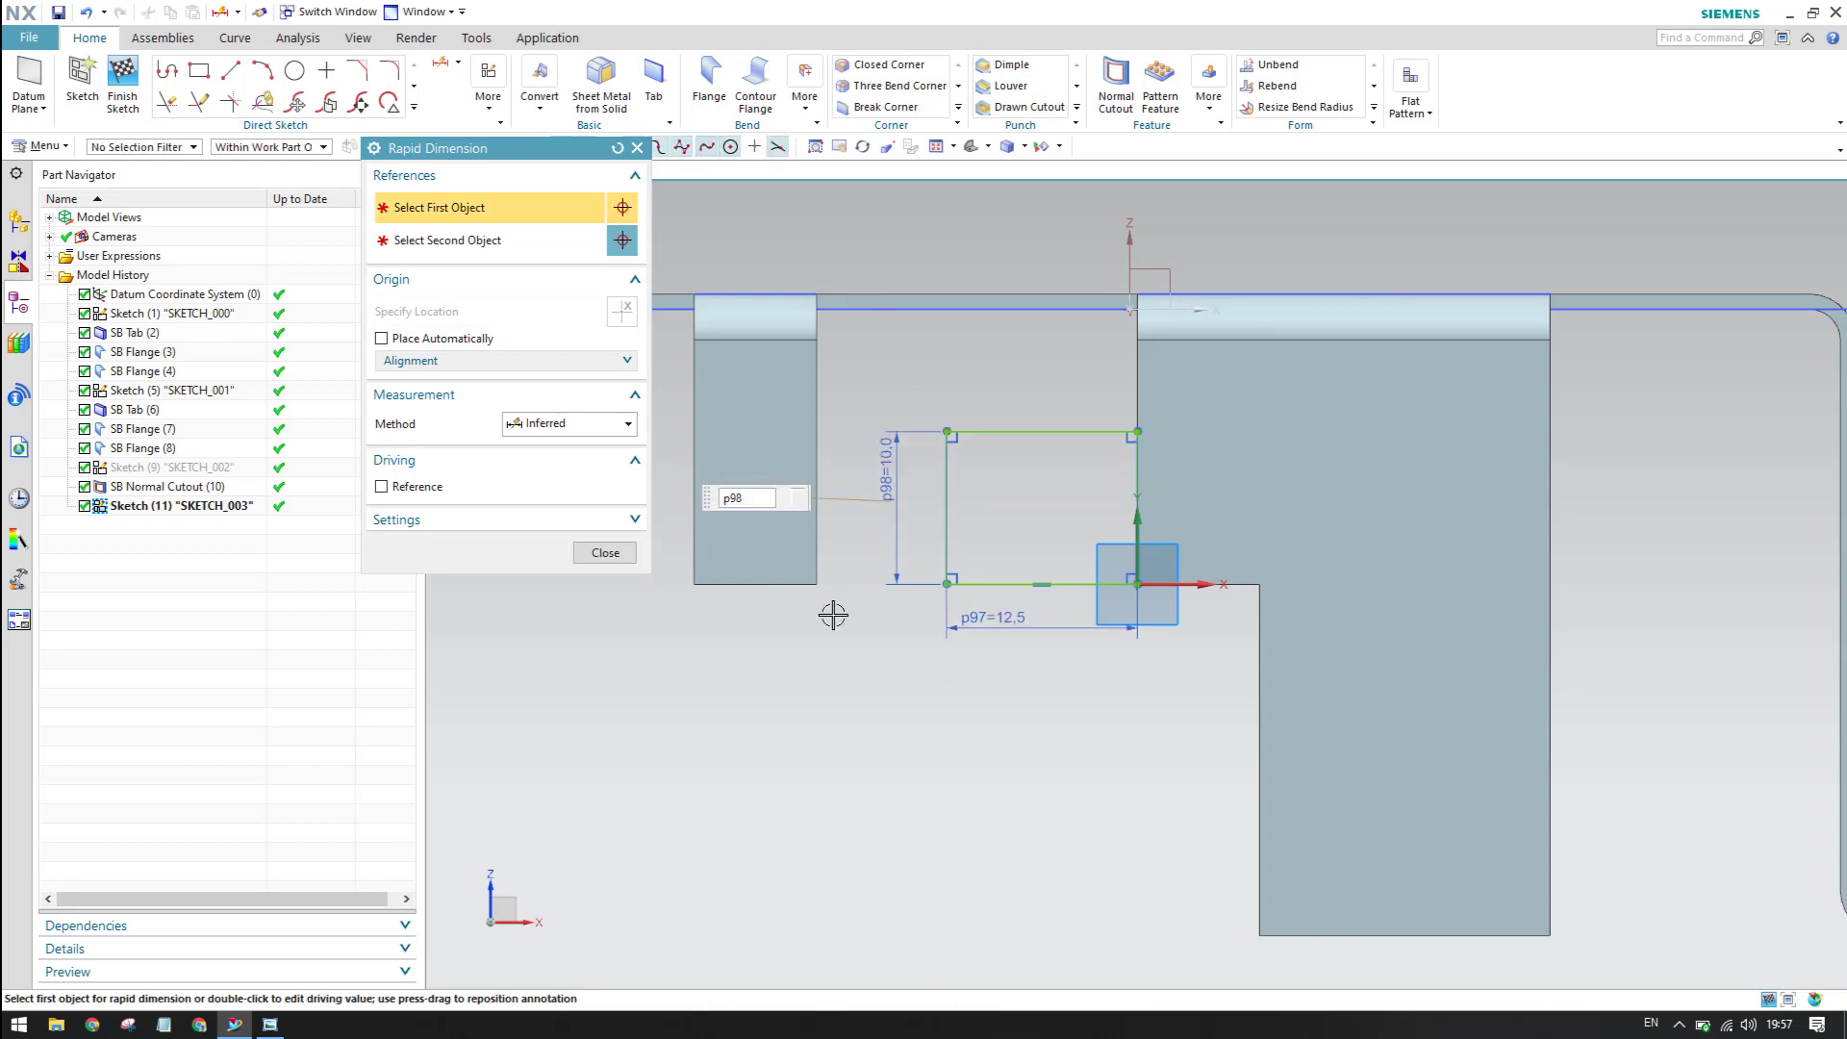
pyautogui.click(606, 554)
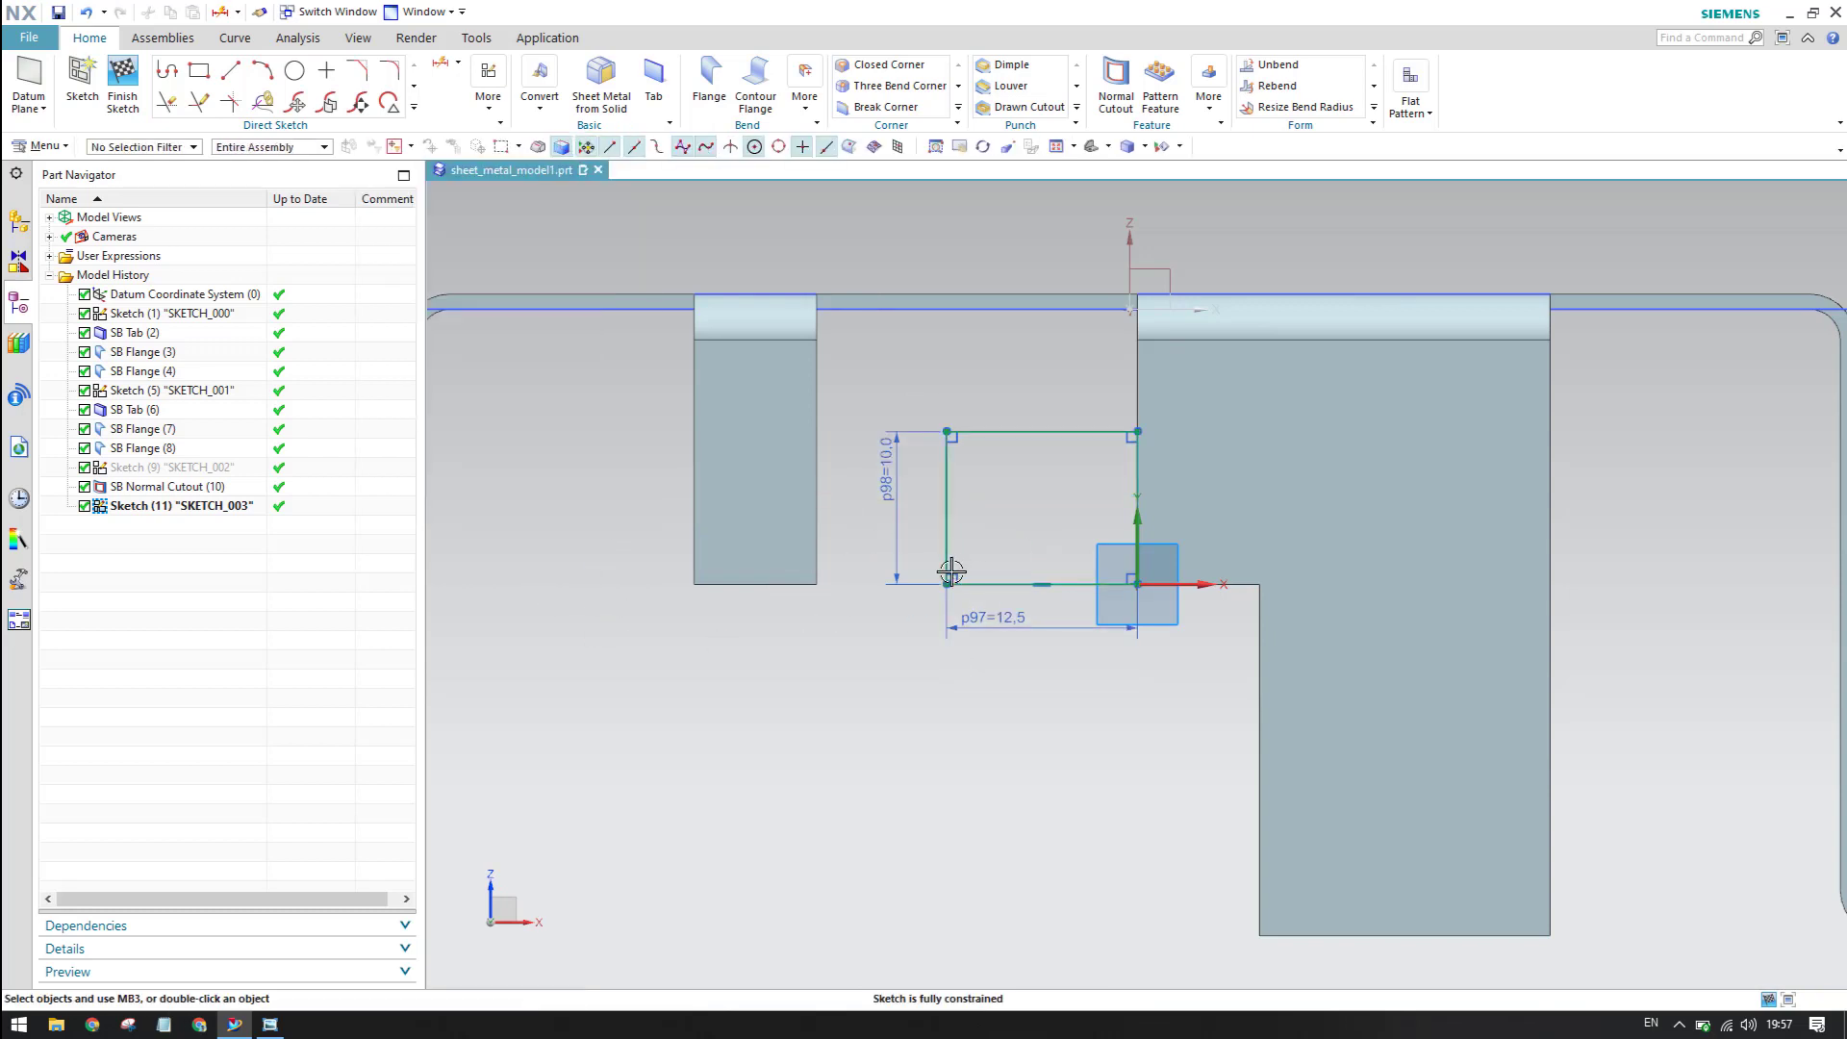
# - Dimension the rectangle's upper line at 13 mm and delete the duplicate width dimension below the rectangle
pyautogui.press('d')
pyautogui.click(1026, 430)
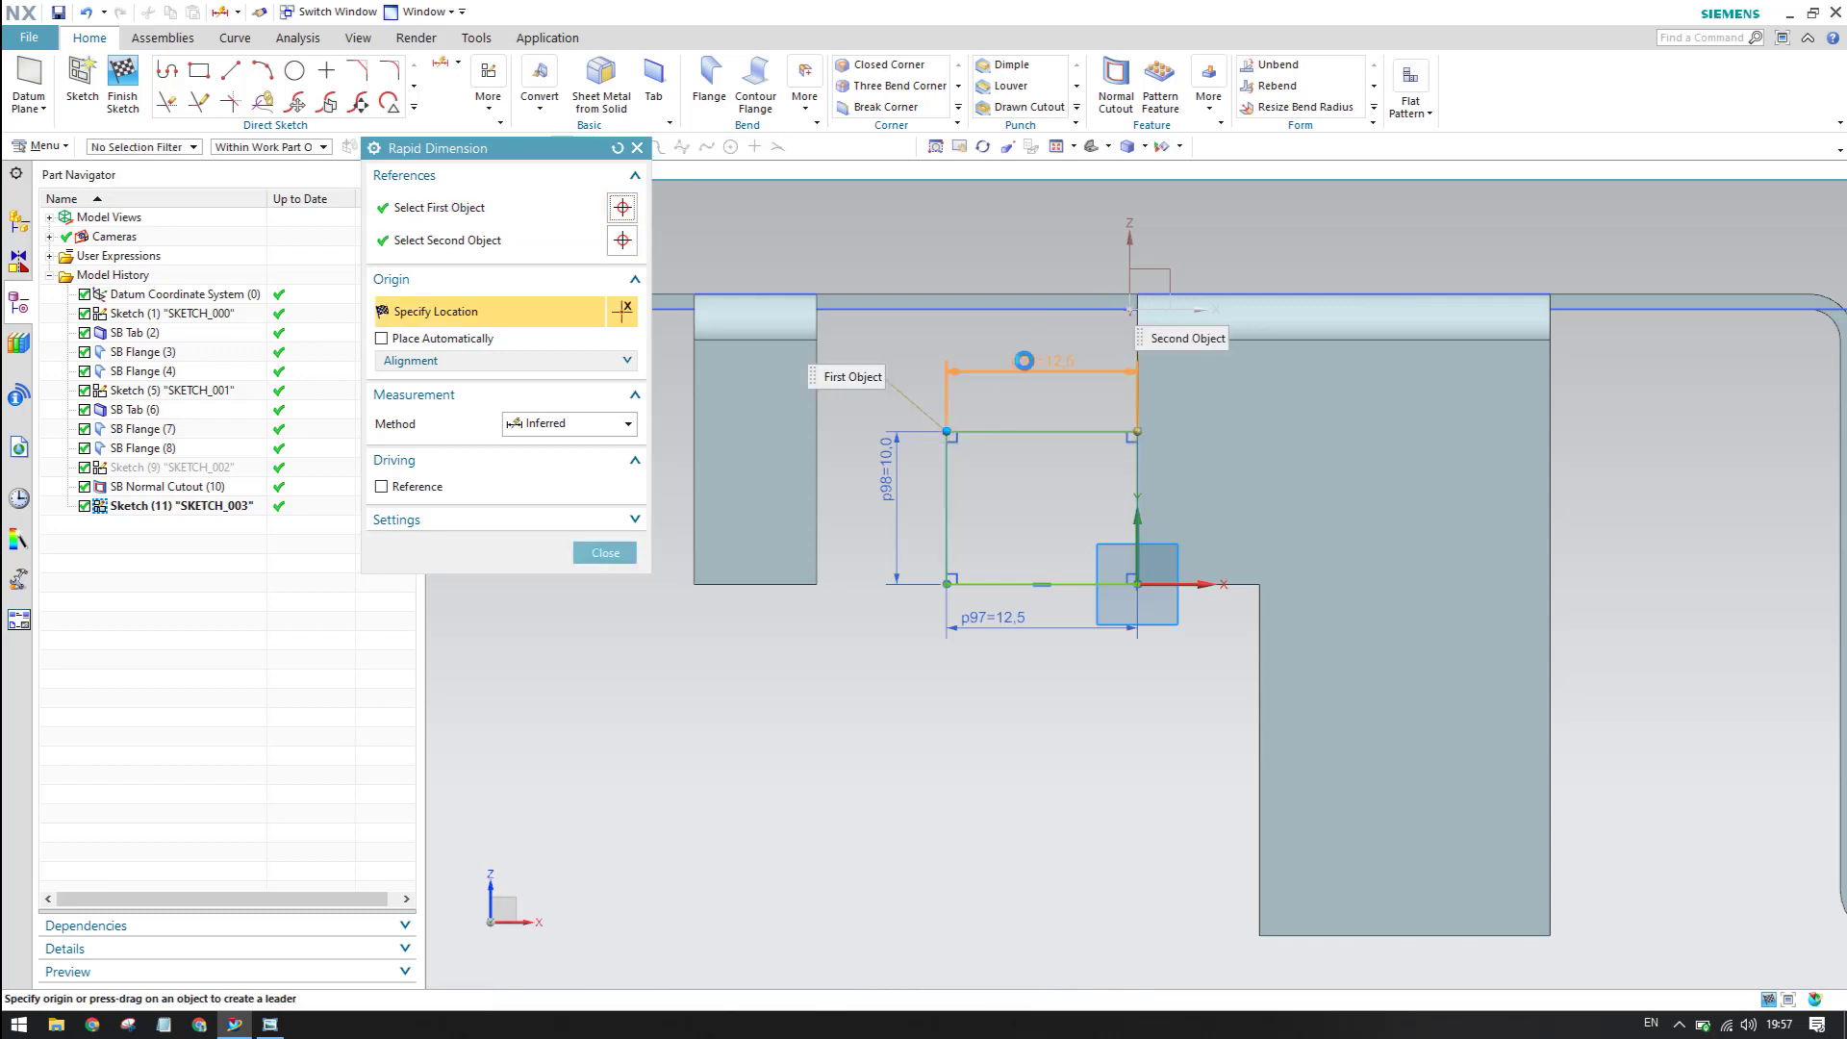
pyautogui.click(1024, 424)
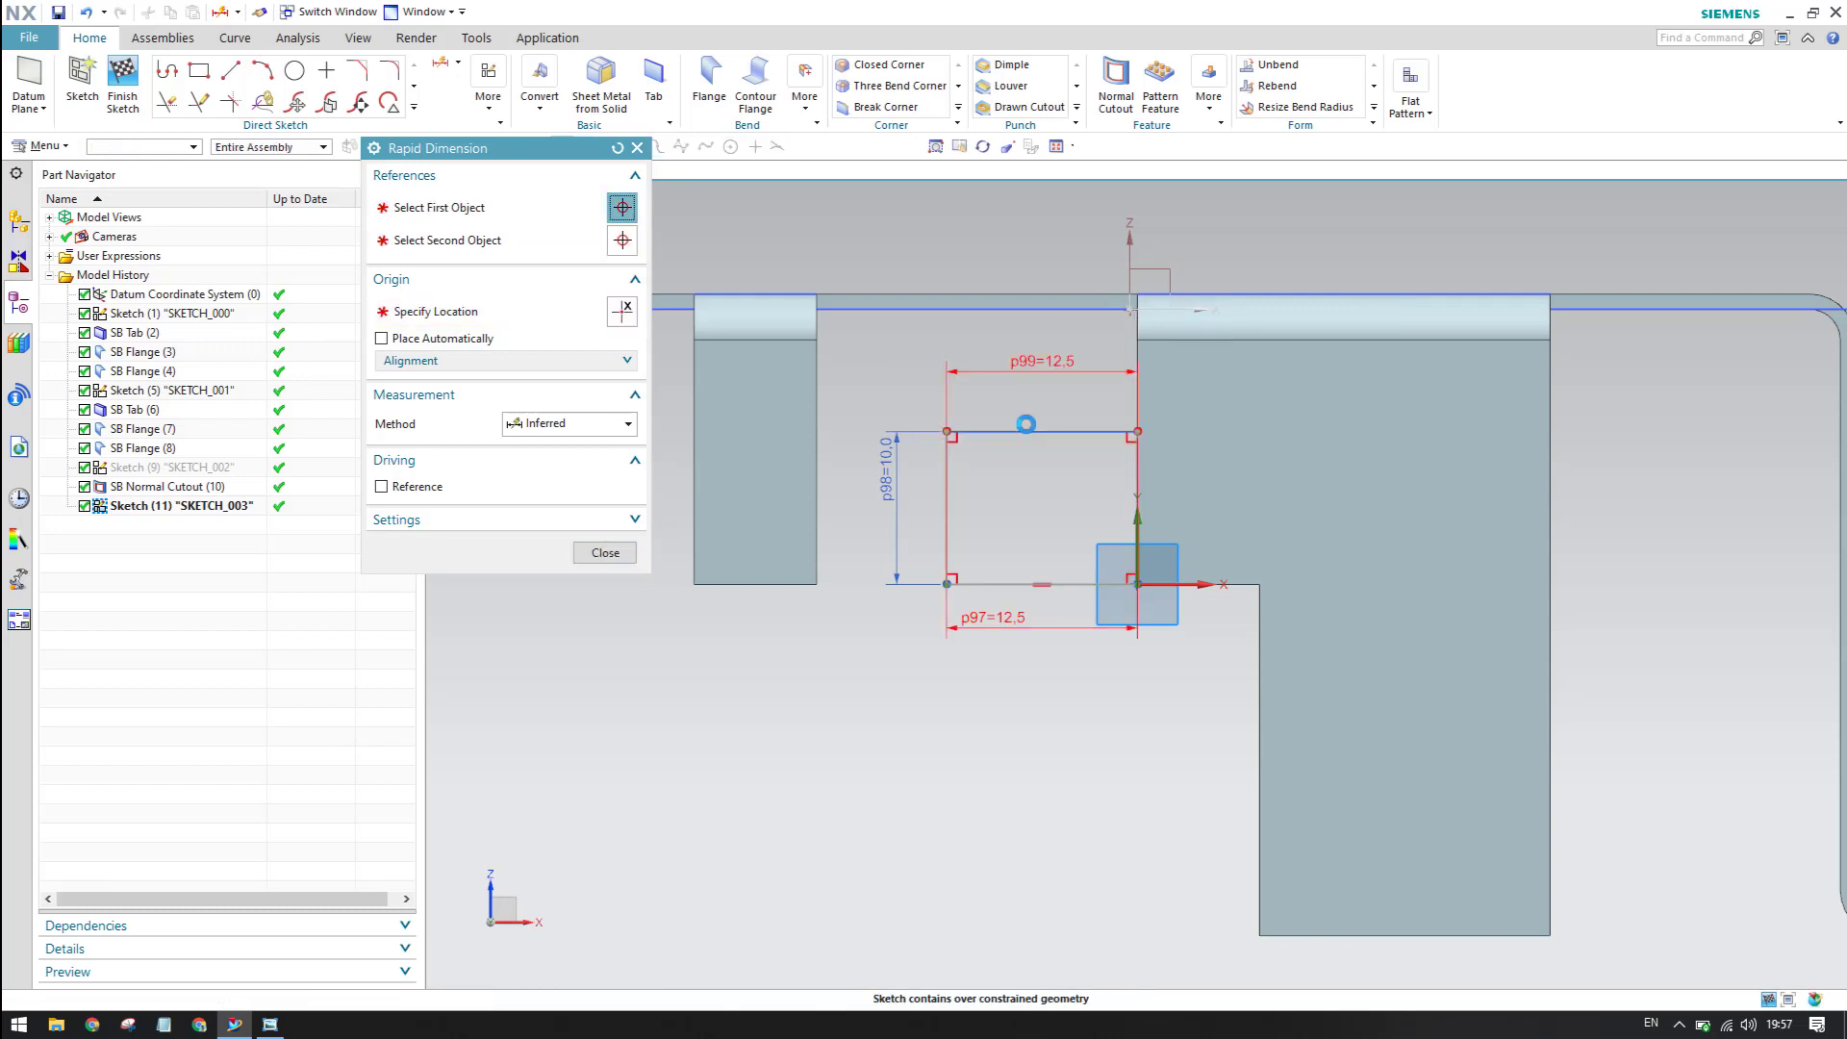
pyautogui.write('13')
pyautogui.press('Return')
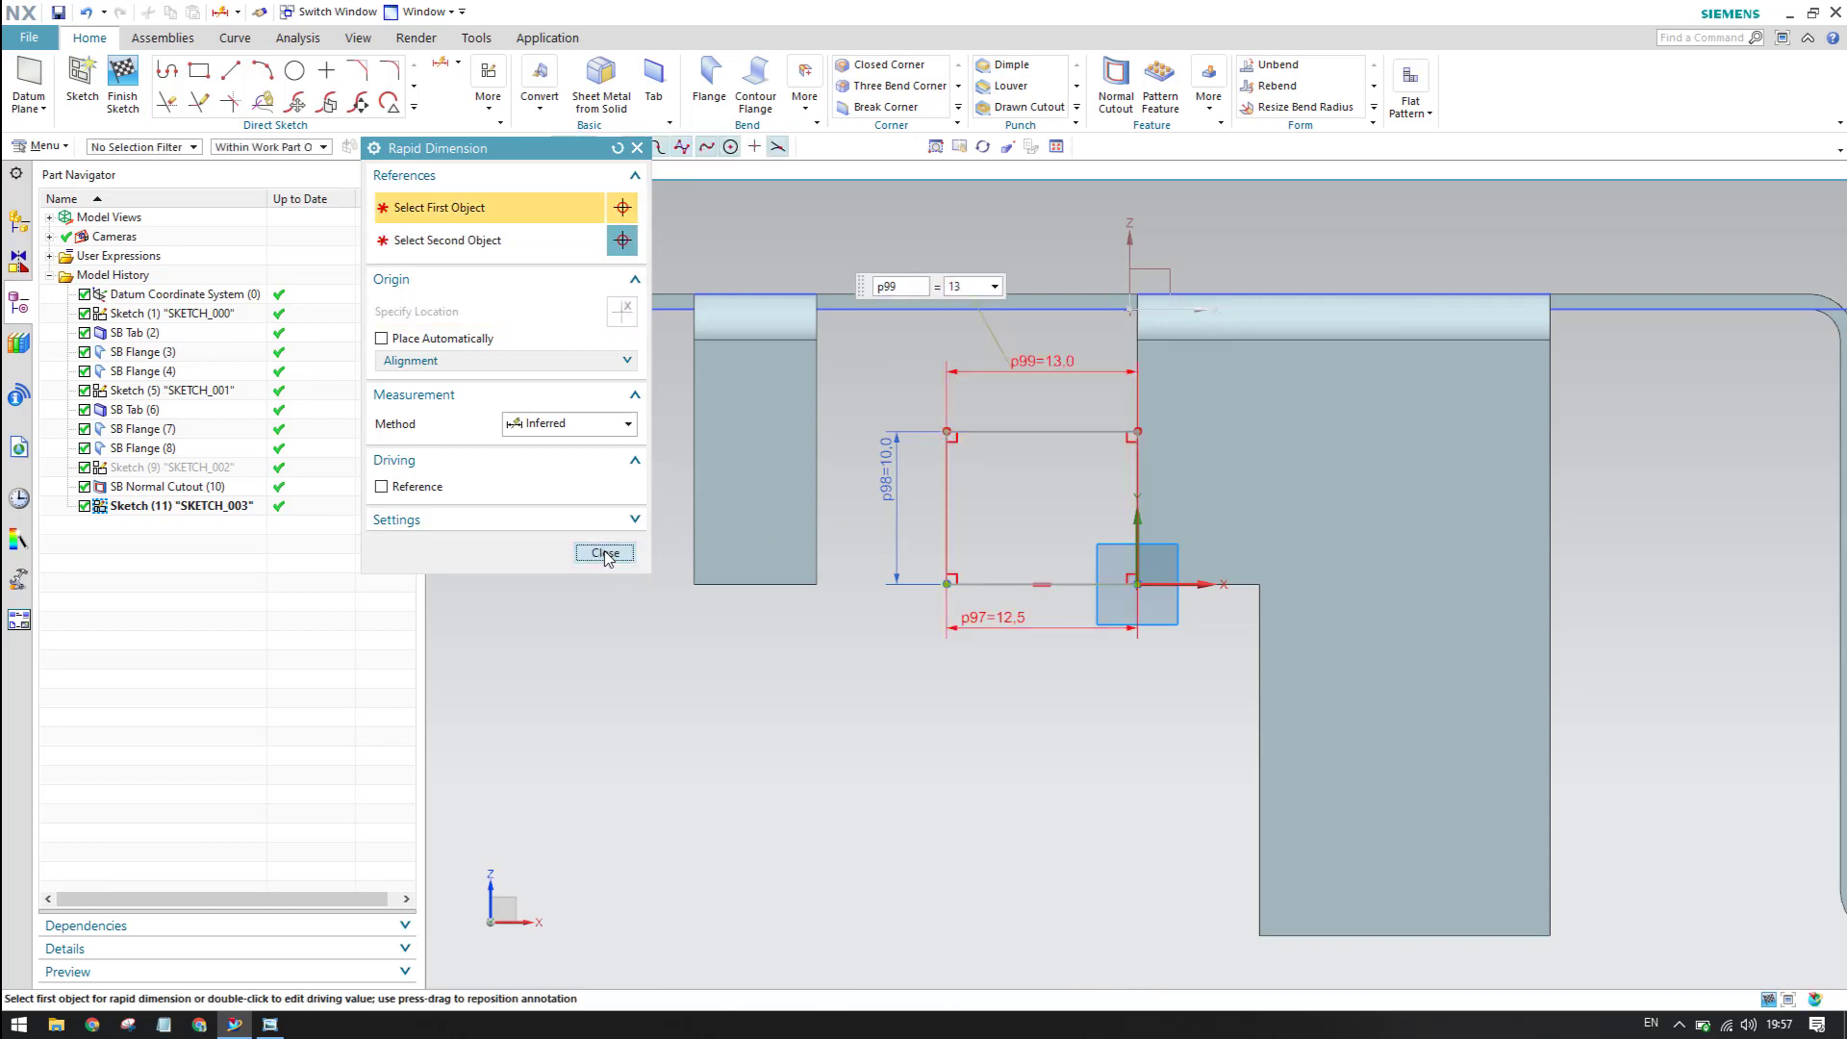
pyautogui.click(606, 552)
pyautogui.click(952, 618)
pyautogui.press('Delete')
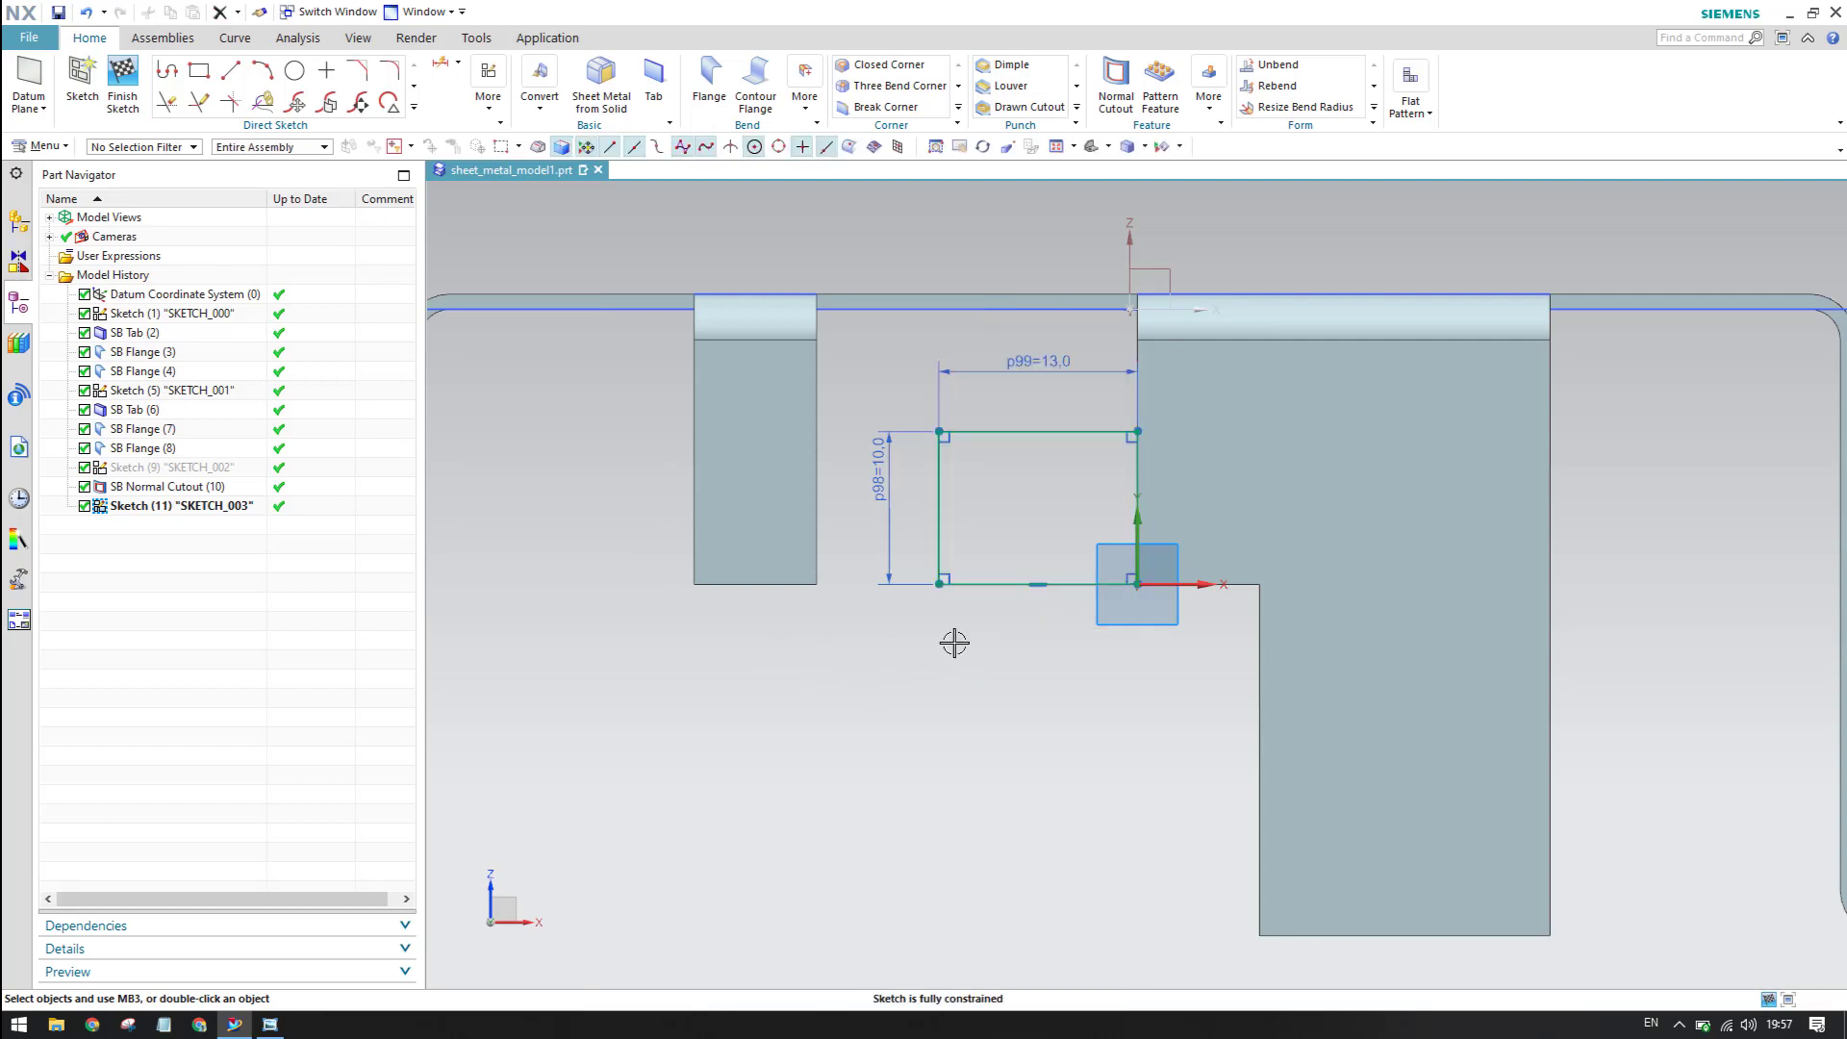
# - Check the drawing, finish the sketch and add a secondary tab from the rectangle to the wide flange's side
pyautogui.click(270, 1024)
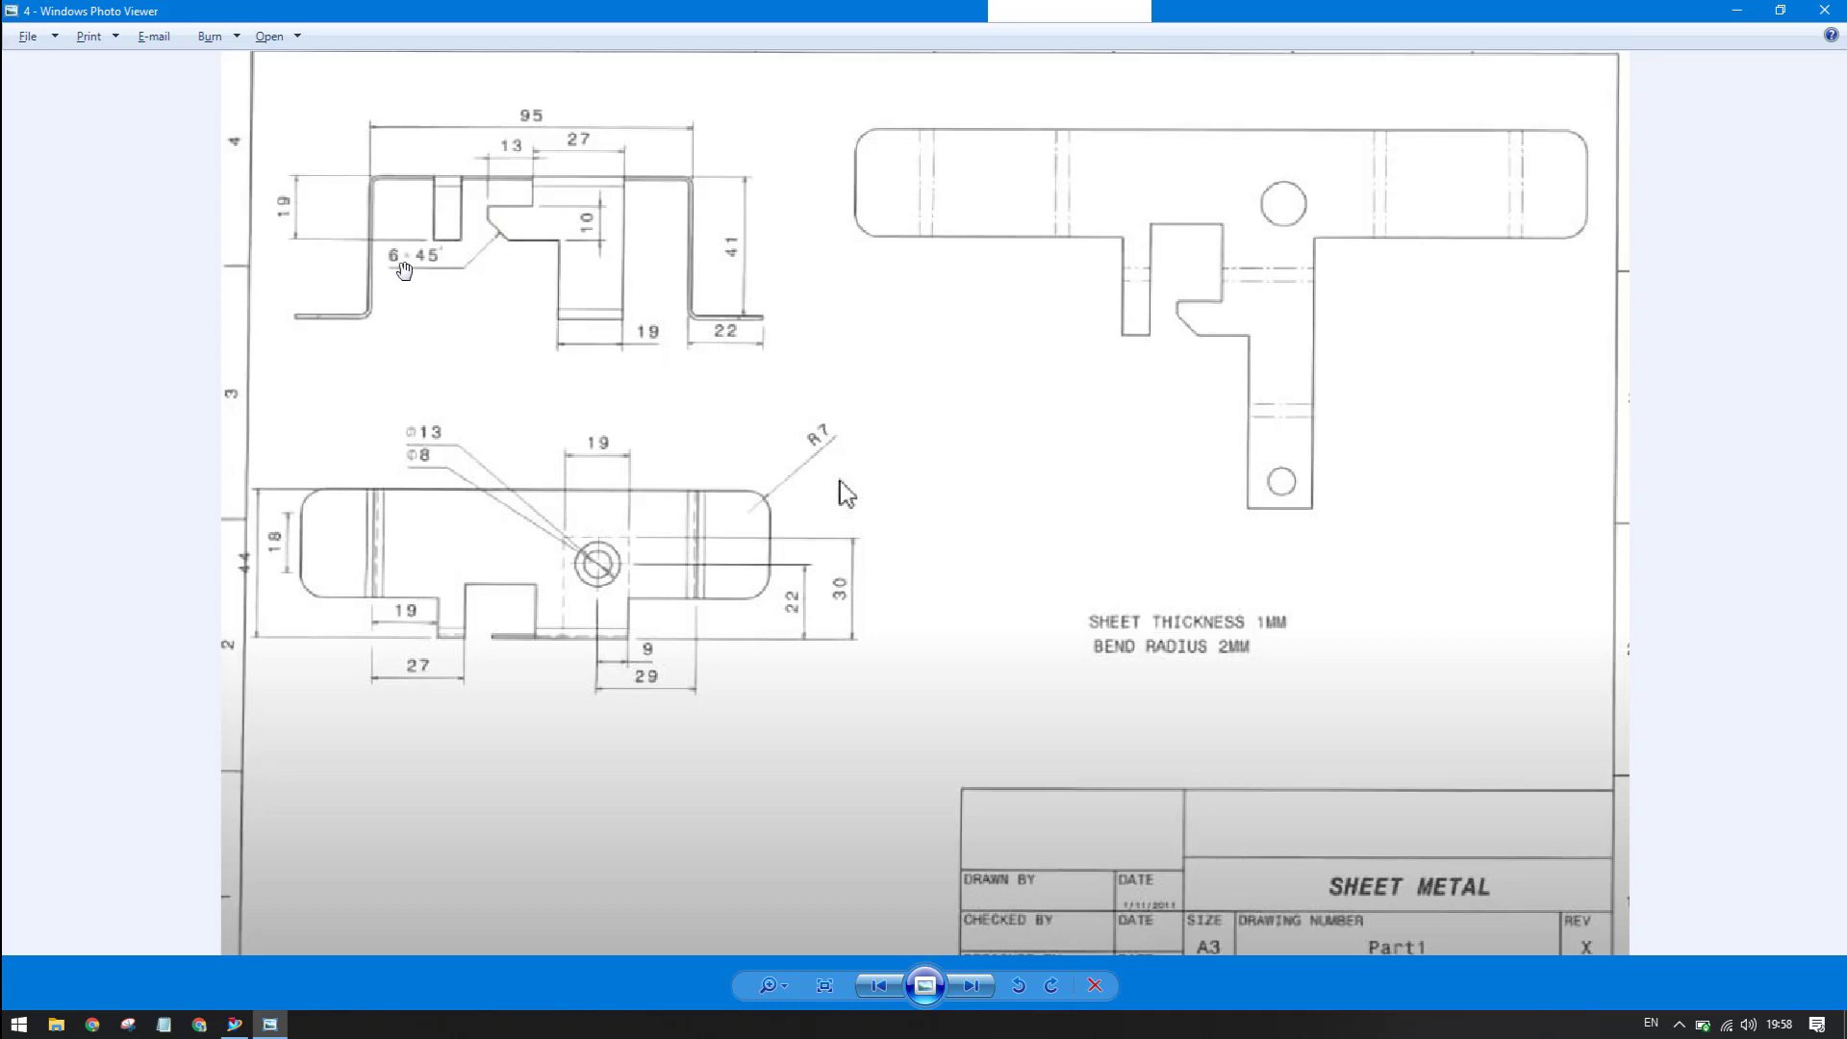
pyautogui.hotkey('alt', 'Tab')
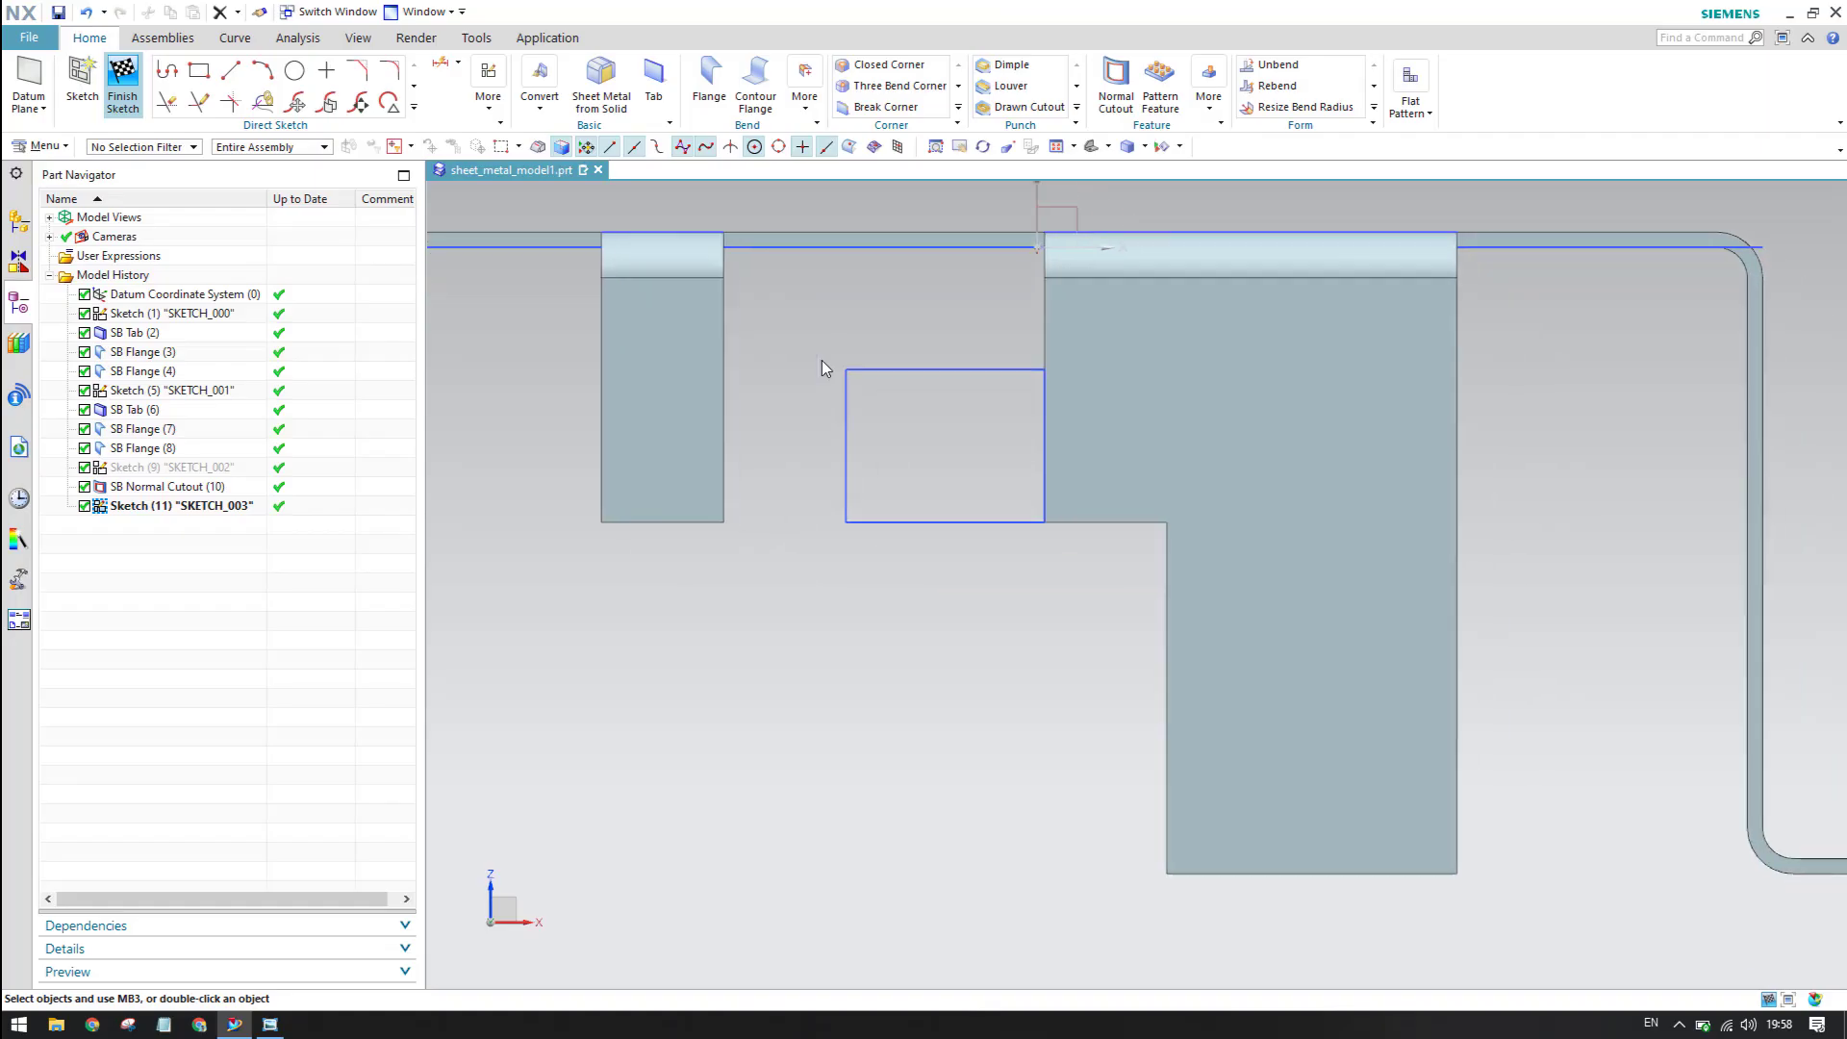
pyautogui.press('Home')
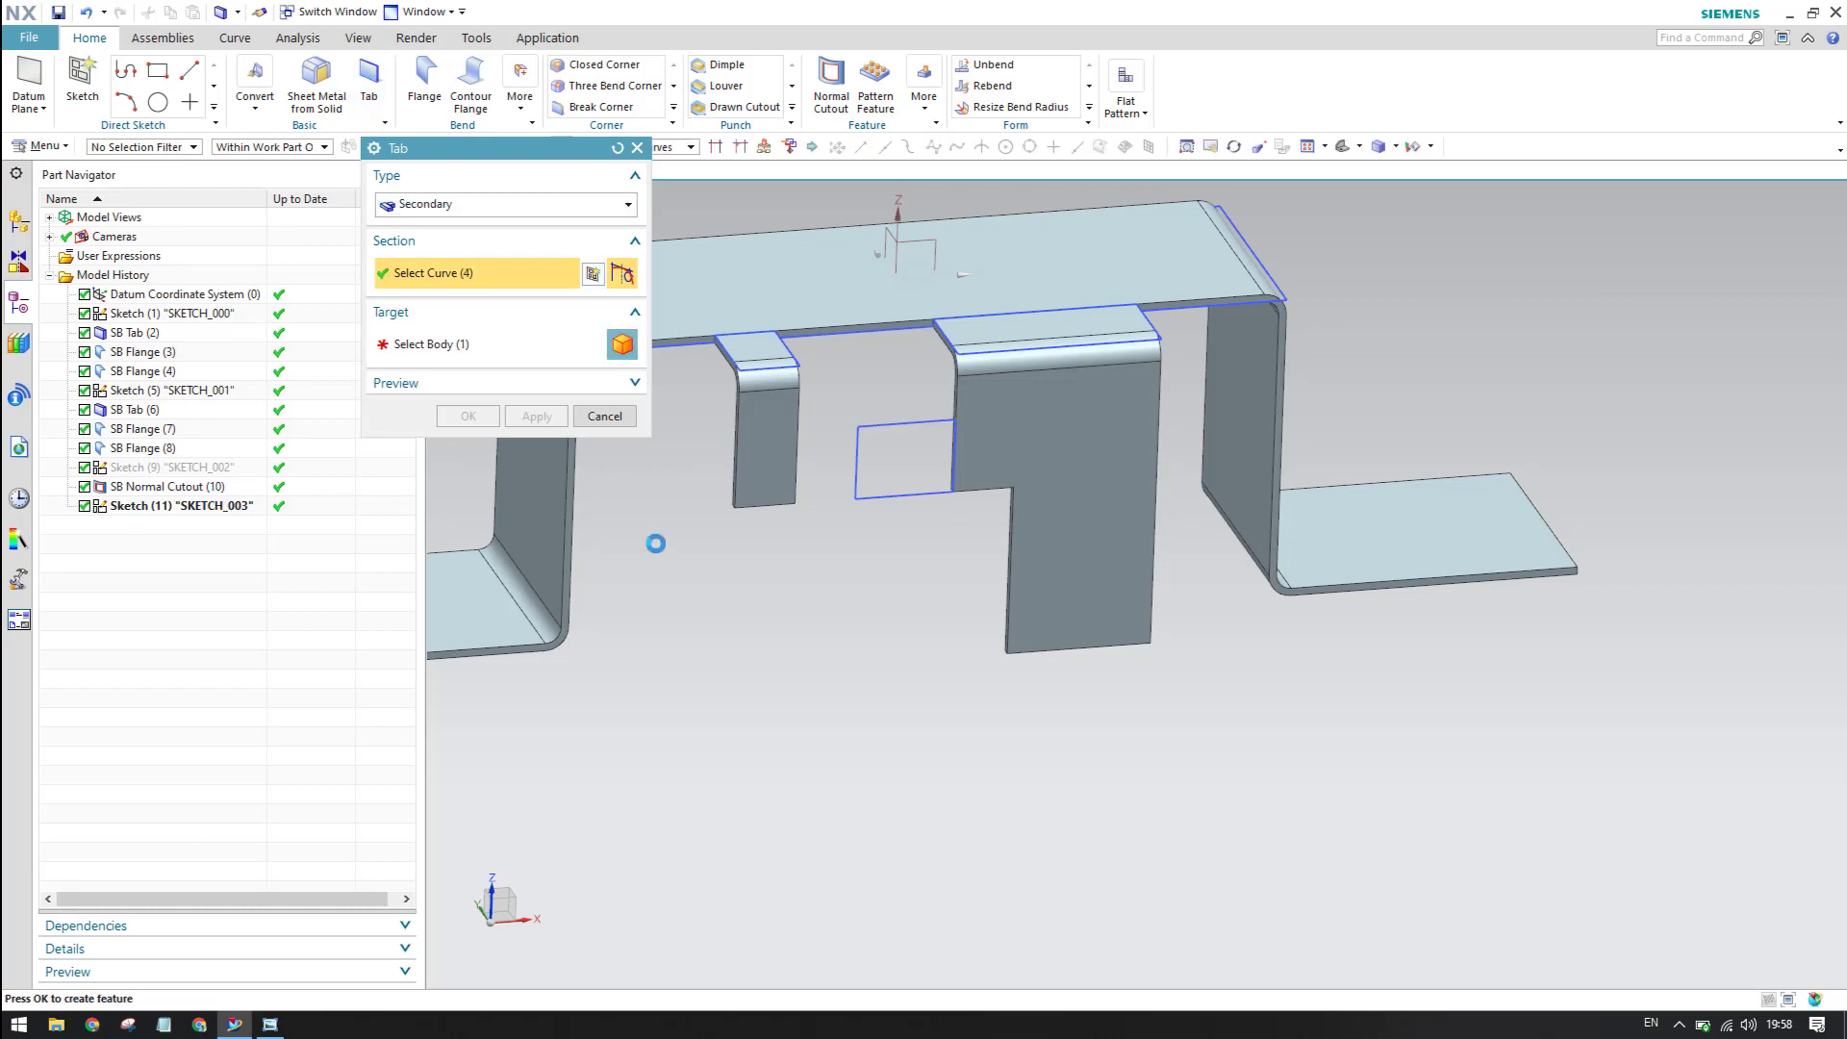
pyautogui.click(856, 481)
pyautogui.click(479, 415)
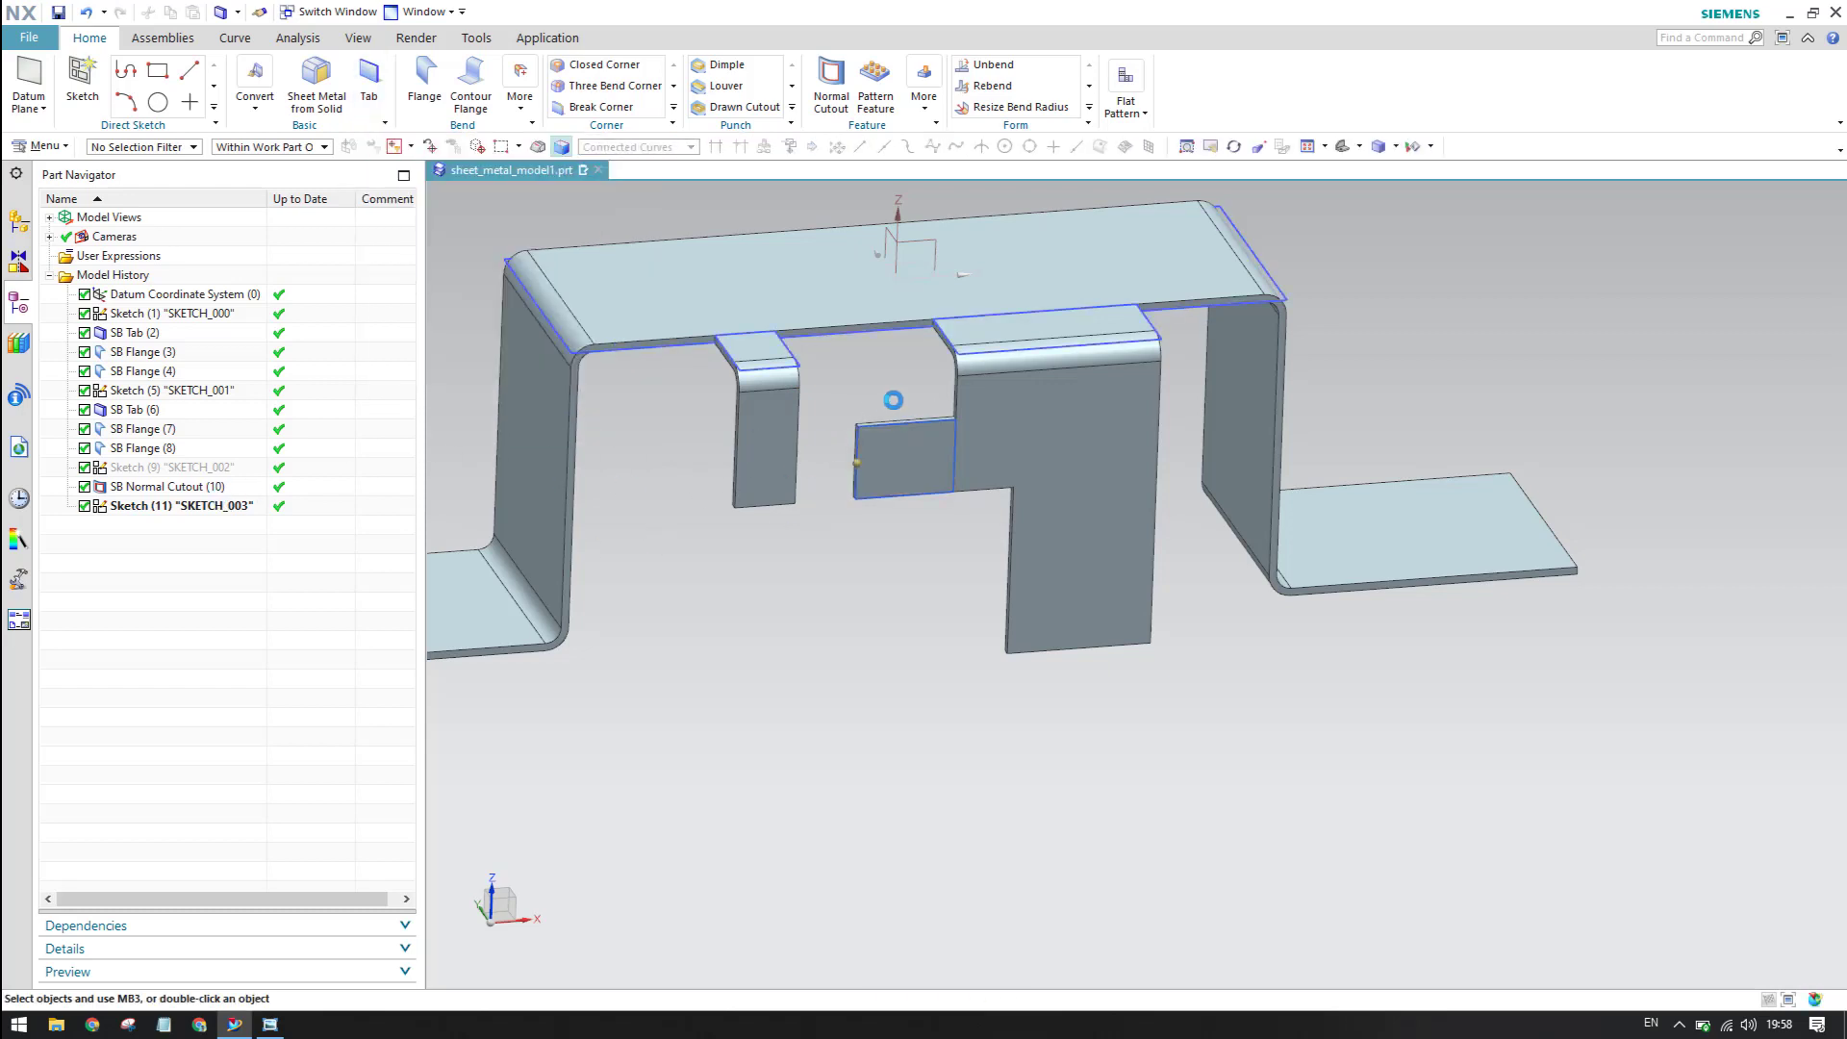
# - Chamfer the side tab's lower outer corner by 6 mm with Break Corner
pyautogui.scroll(5, 871, 460)
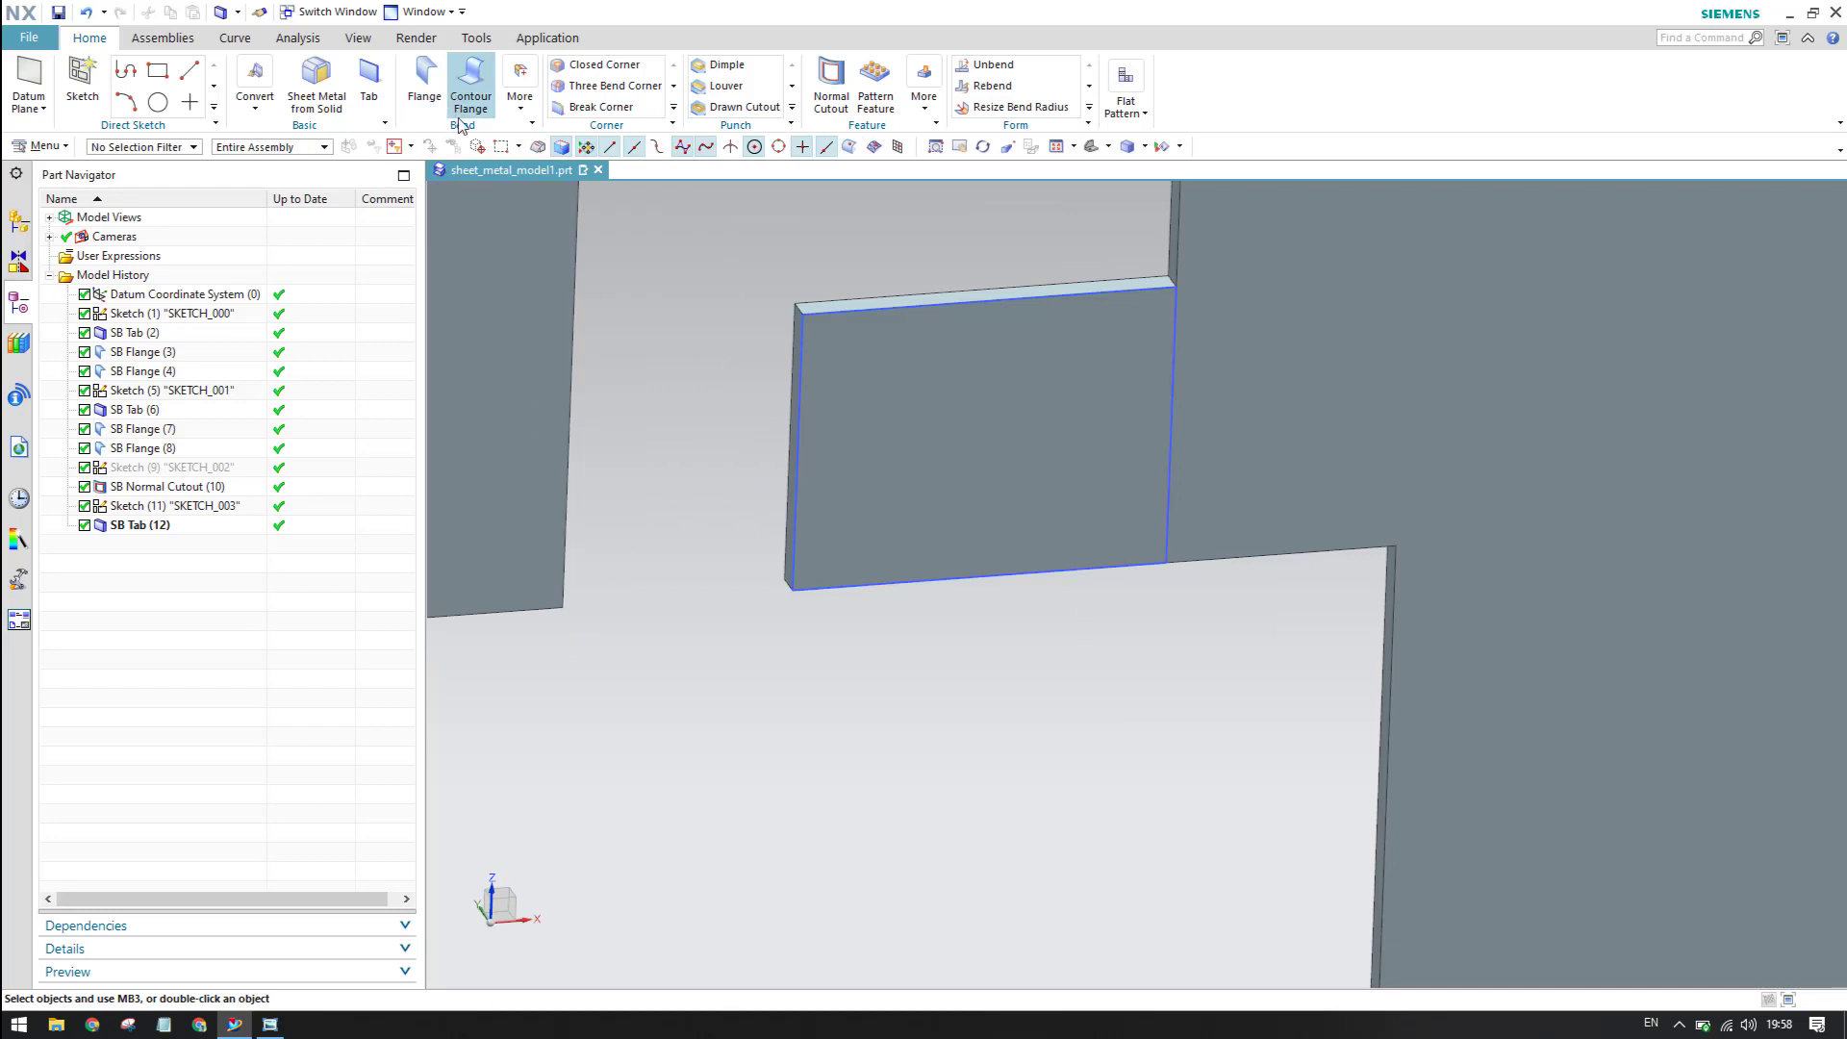
pyautogui.click(598, 107)
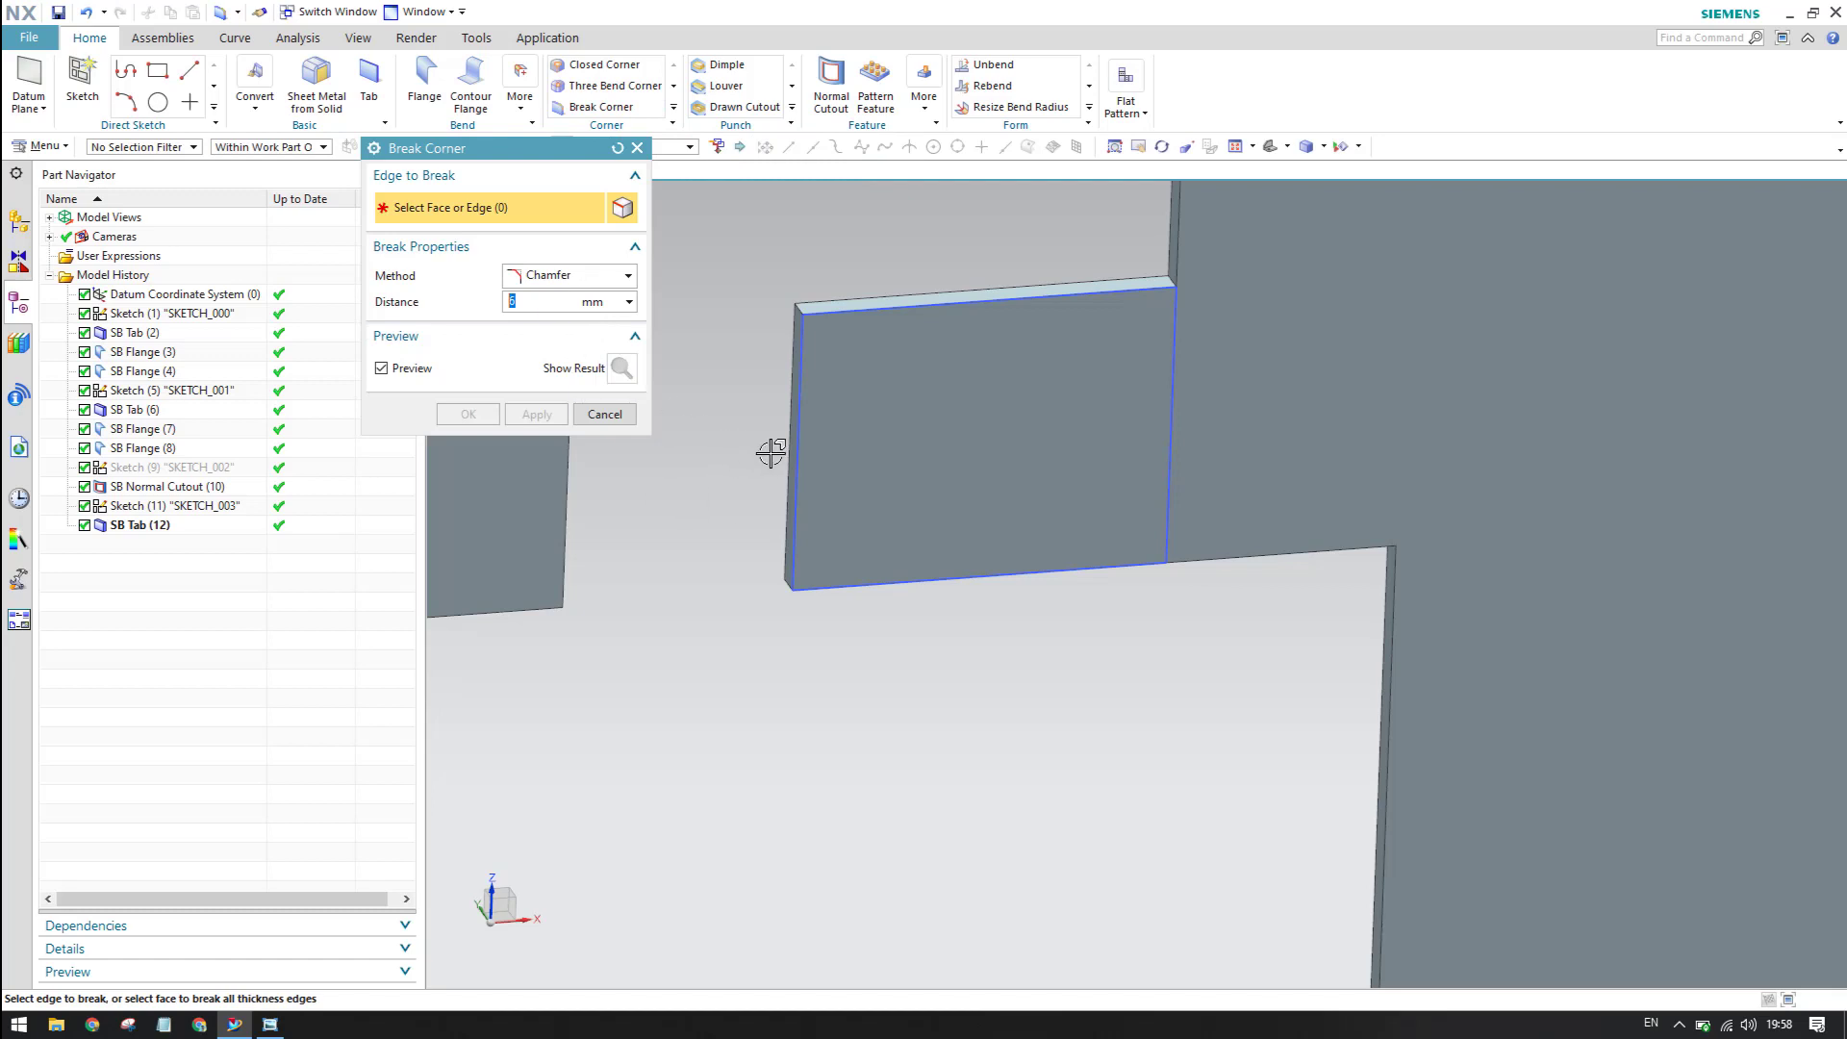
pyautogui.moveTo(886, 453); pyautogui.dragTo(939, 389, button='middle')
pyautogui.scroll(1, 939, 389)
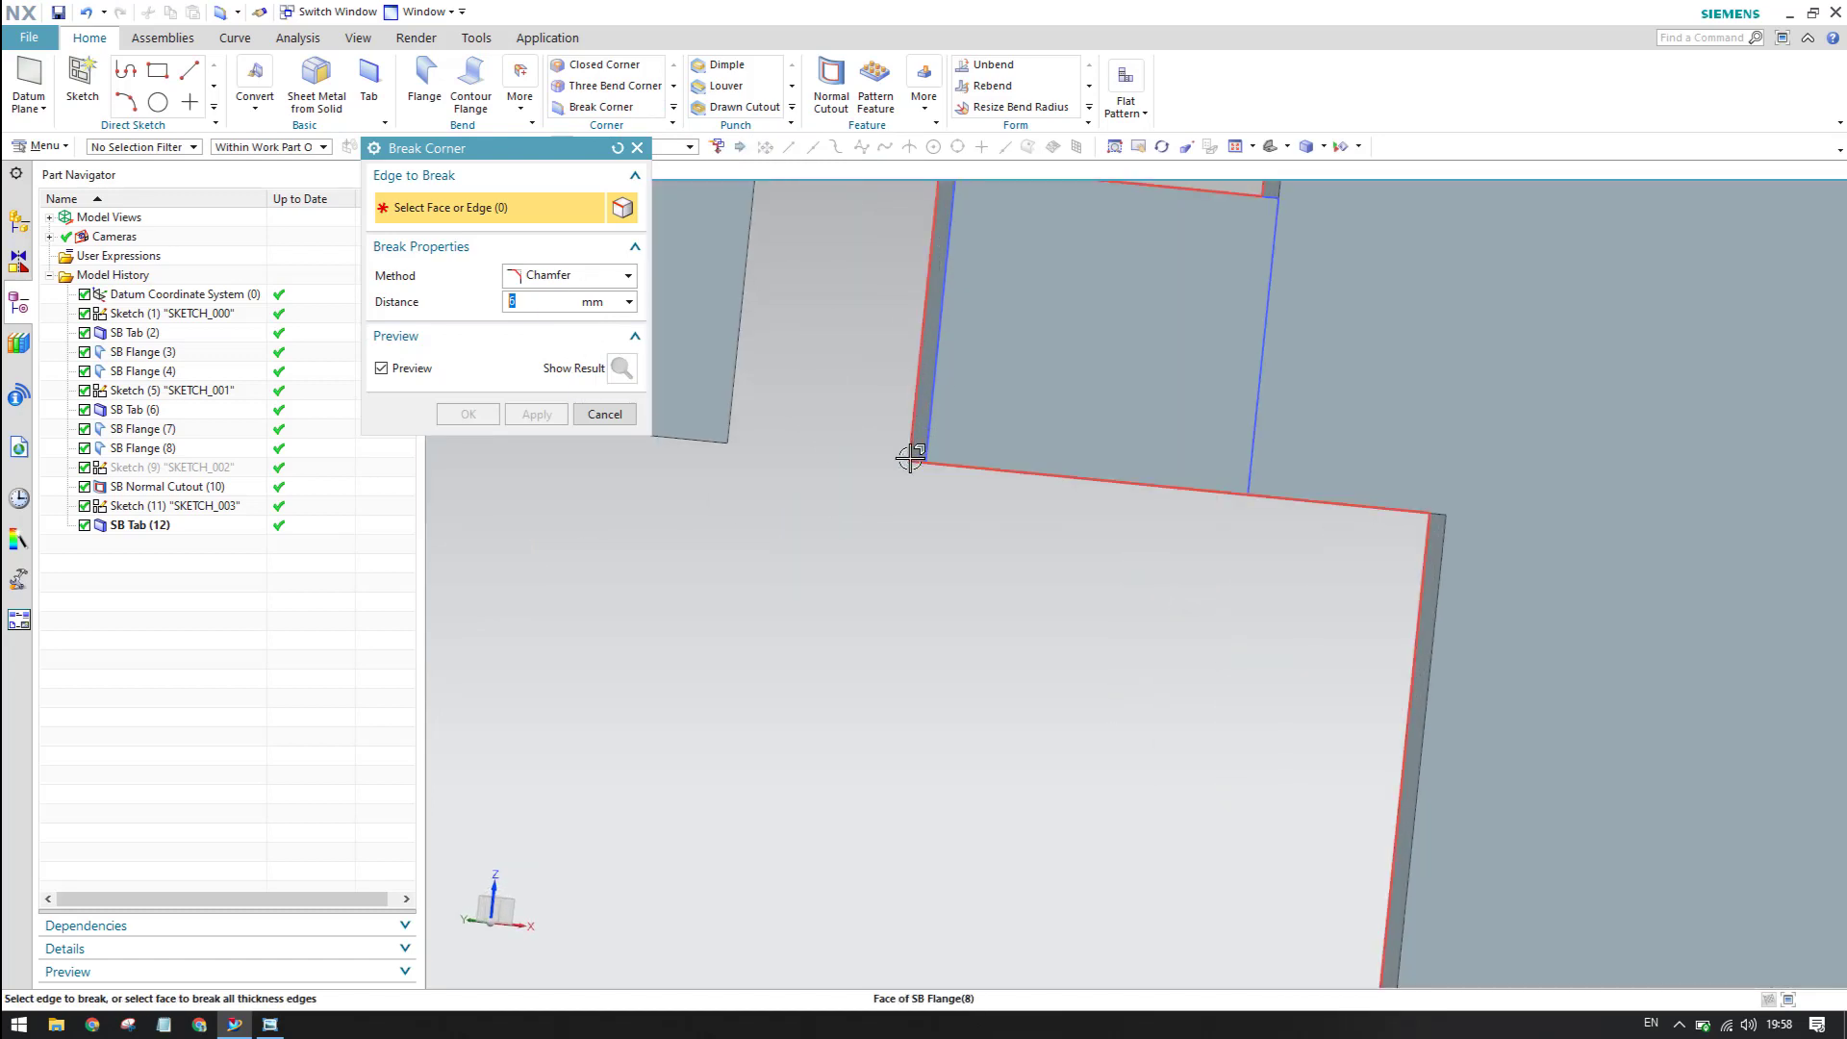
pyautogui.scroll(2, 919, 459)
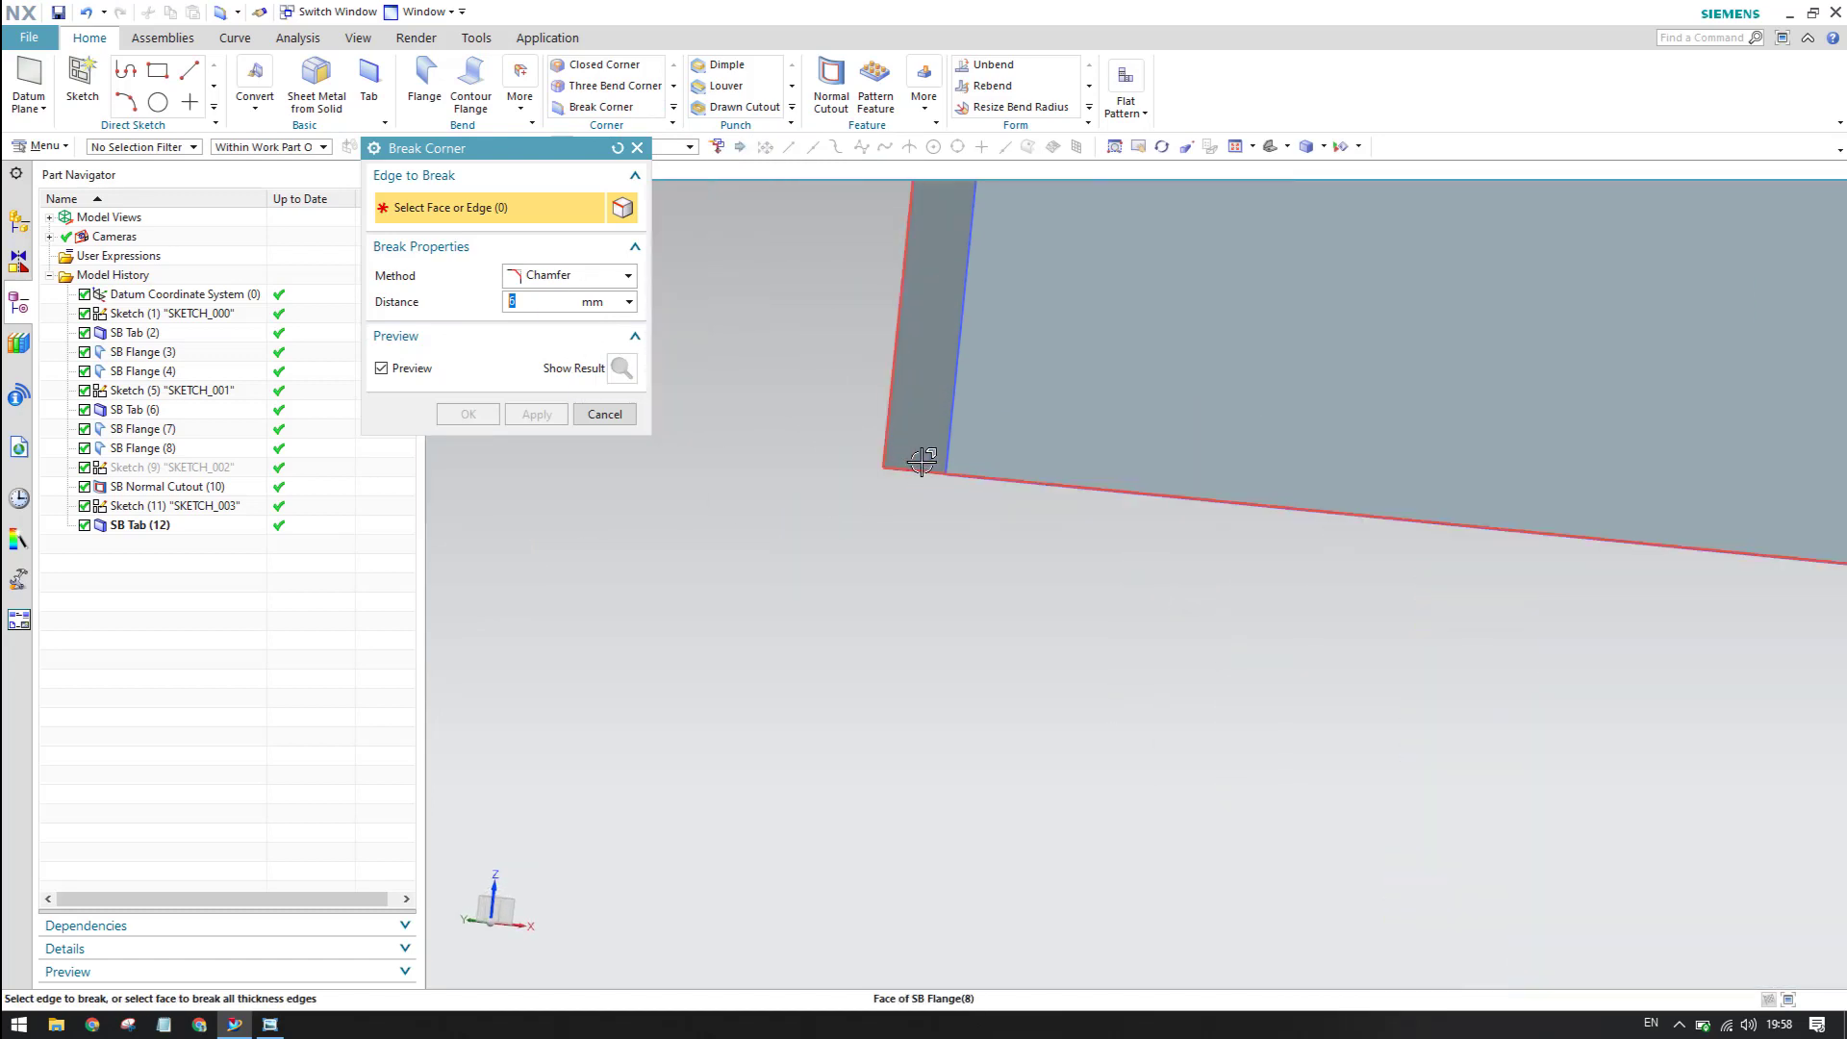
pyautogui.click(947, 472)
pyautogui.moveTo(948, 475); pyautogui.dragTo(523, 443, button='middle')
pyautogui.scroll(-5, 1027, 558)
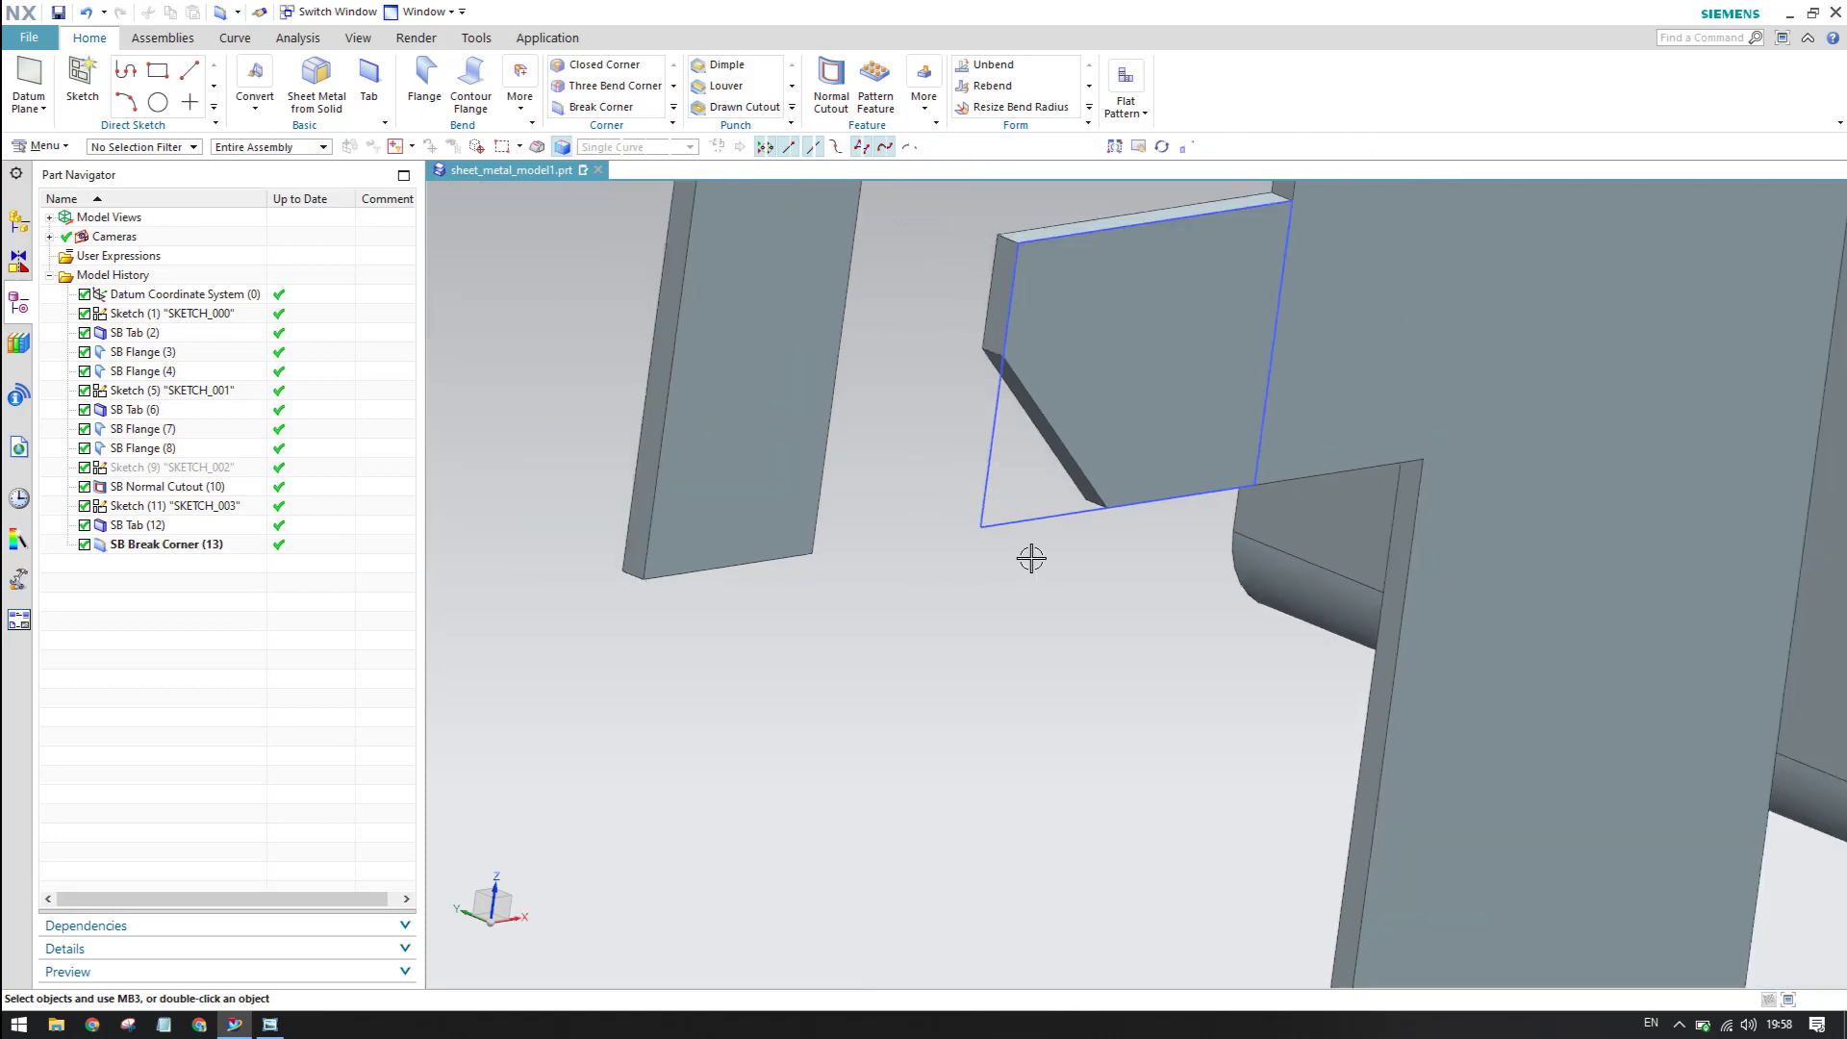
# - Hide the side tab's rectangle sketch
pyautogui.scroll(5, 982, 553)
pyautogui.click(826, 516)
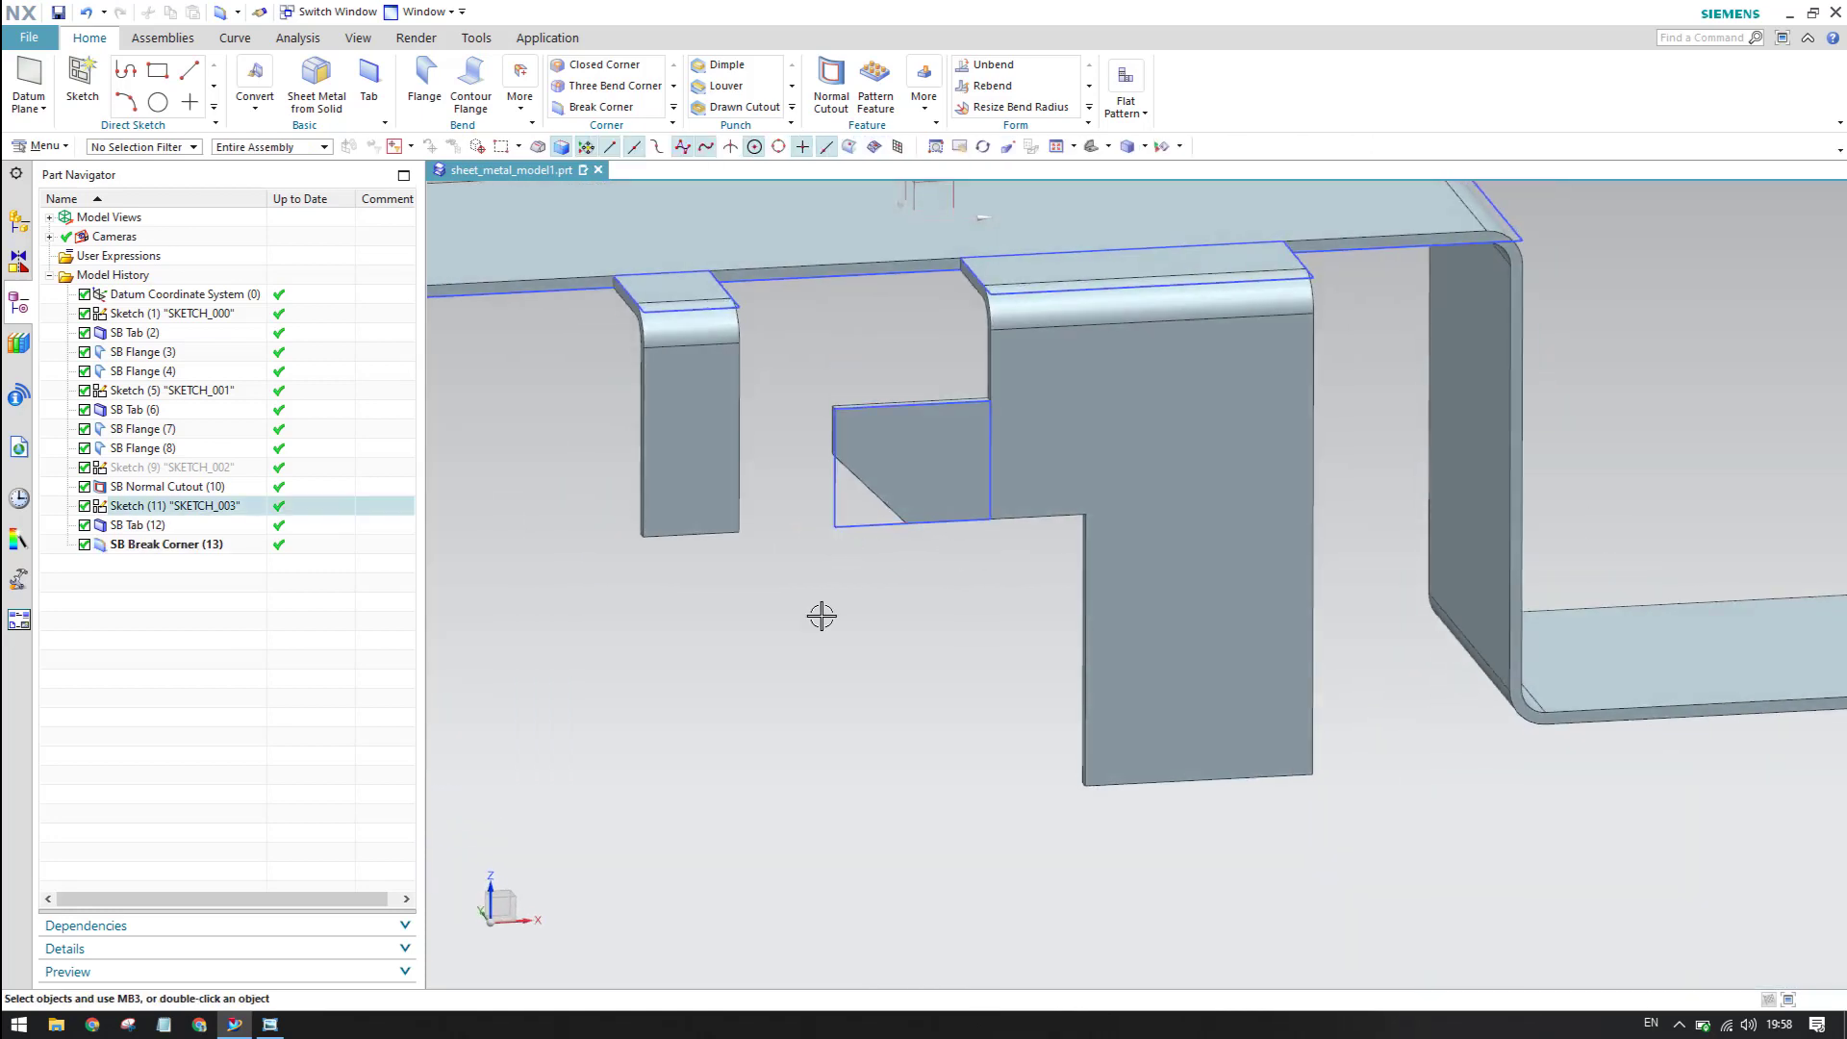
pyautogui.hotkey('ctrl', 'b')
pyautogui.scroll(-5, 973, 610)
pyautogui.moveTo(972, 532); pyautogui.dragTo(944, 569, button='middle')
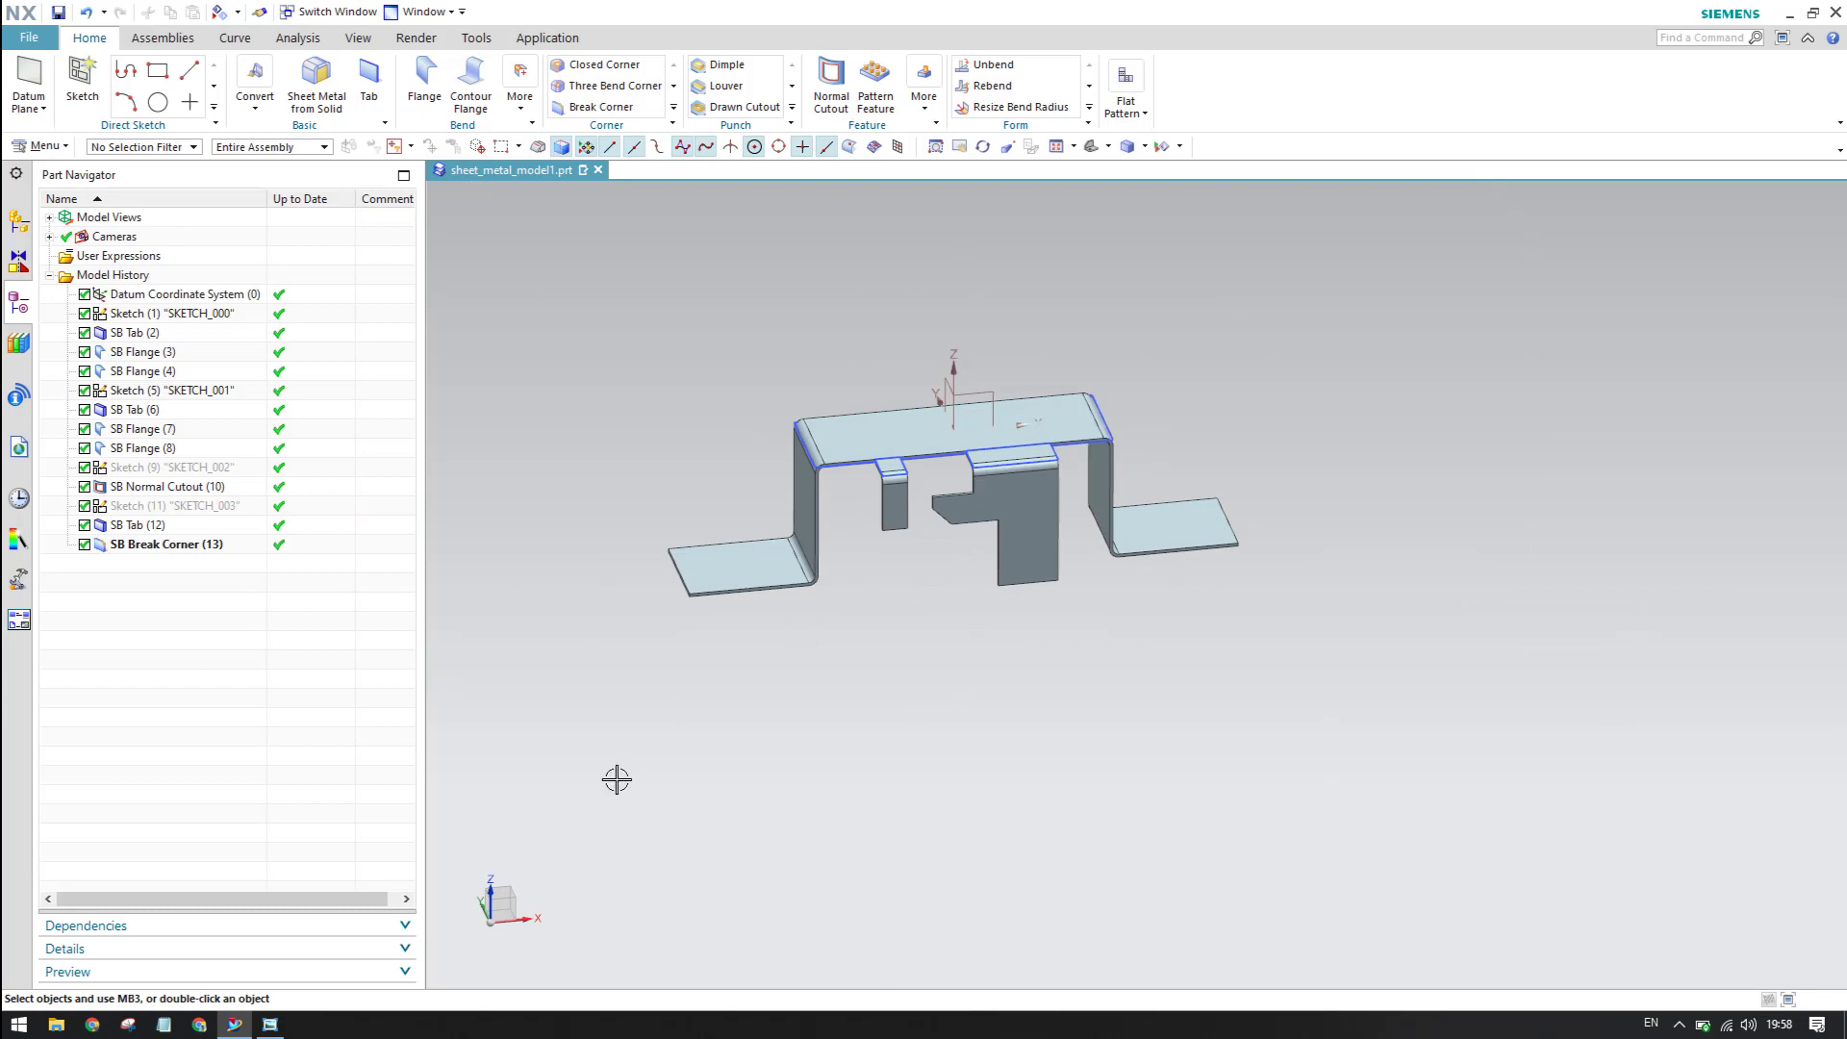
# - Examine the wide flange's lower end and check the reference drawing's plan view for the bottom flange's length
pyautogui.moveTo(1035, 590)
pyautogui.mouseDown(button='middle')
pyautogui.moveTo(1122, 532)
pyautogui.moveTo(1005, 589)
pyautogui.mouseUp(button='middle')
pyautogui.scroll(3, 1006, 589)
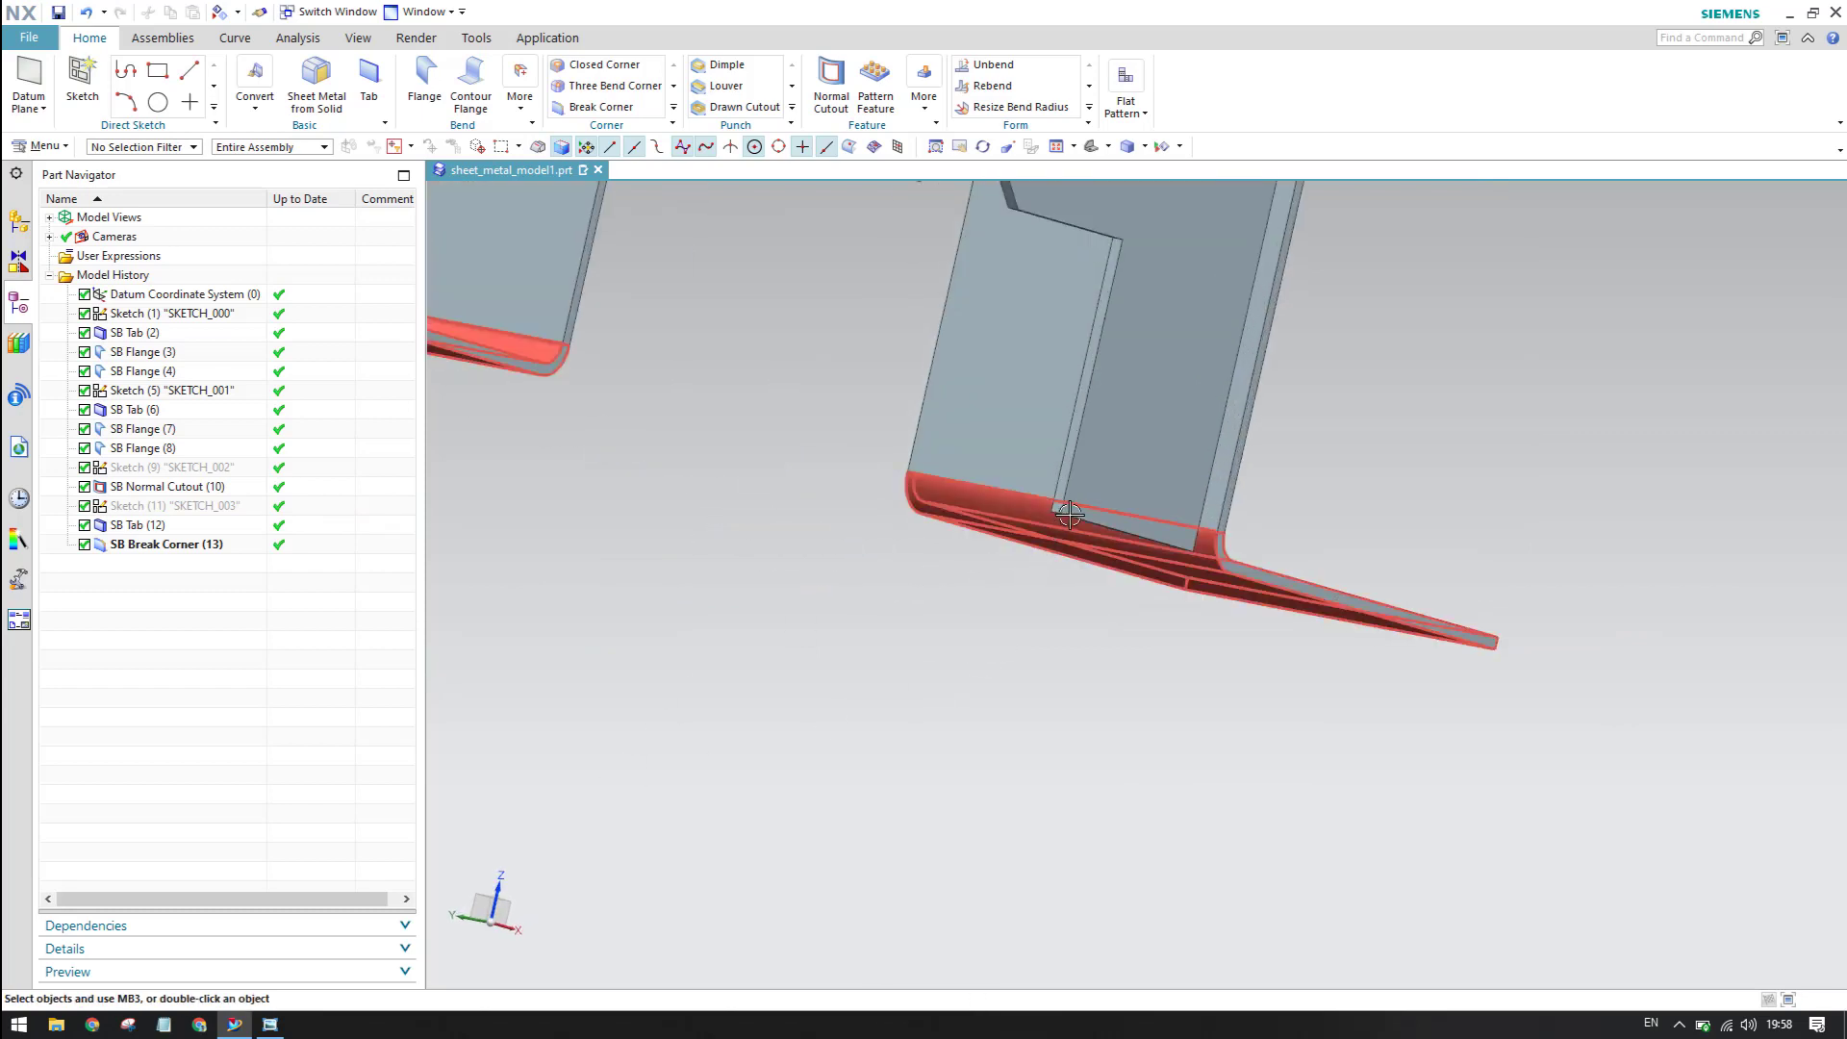
pyautogui.scroll(-4, 879, 491)
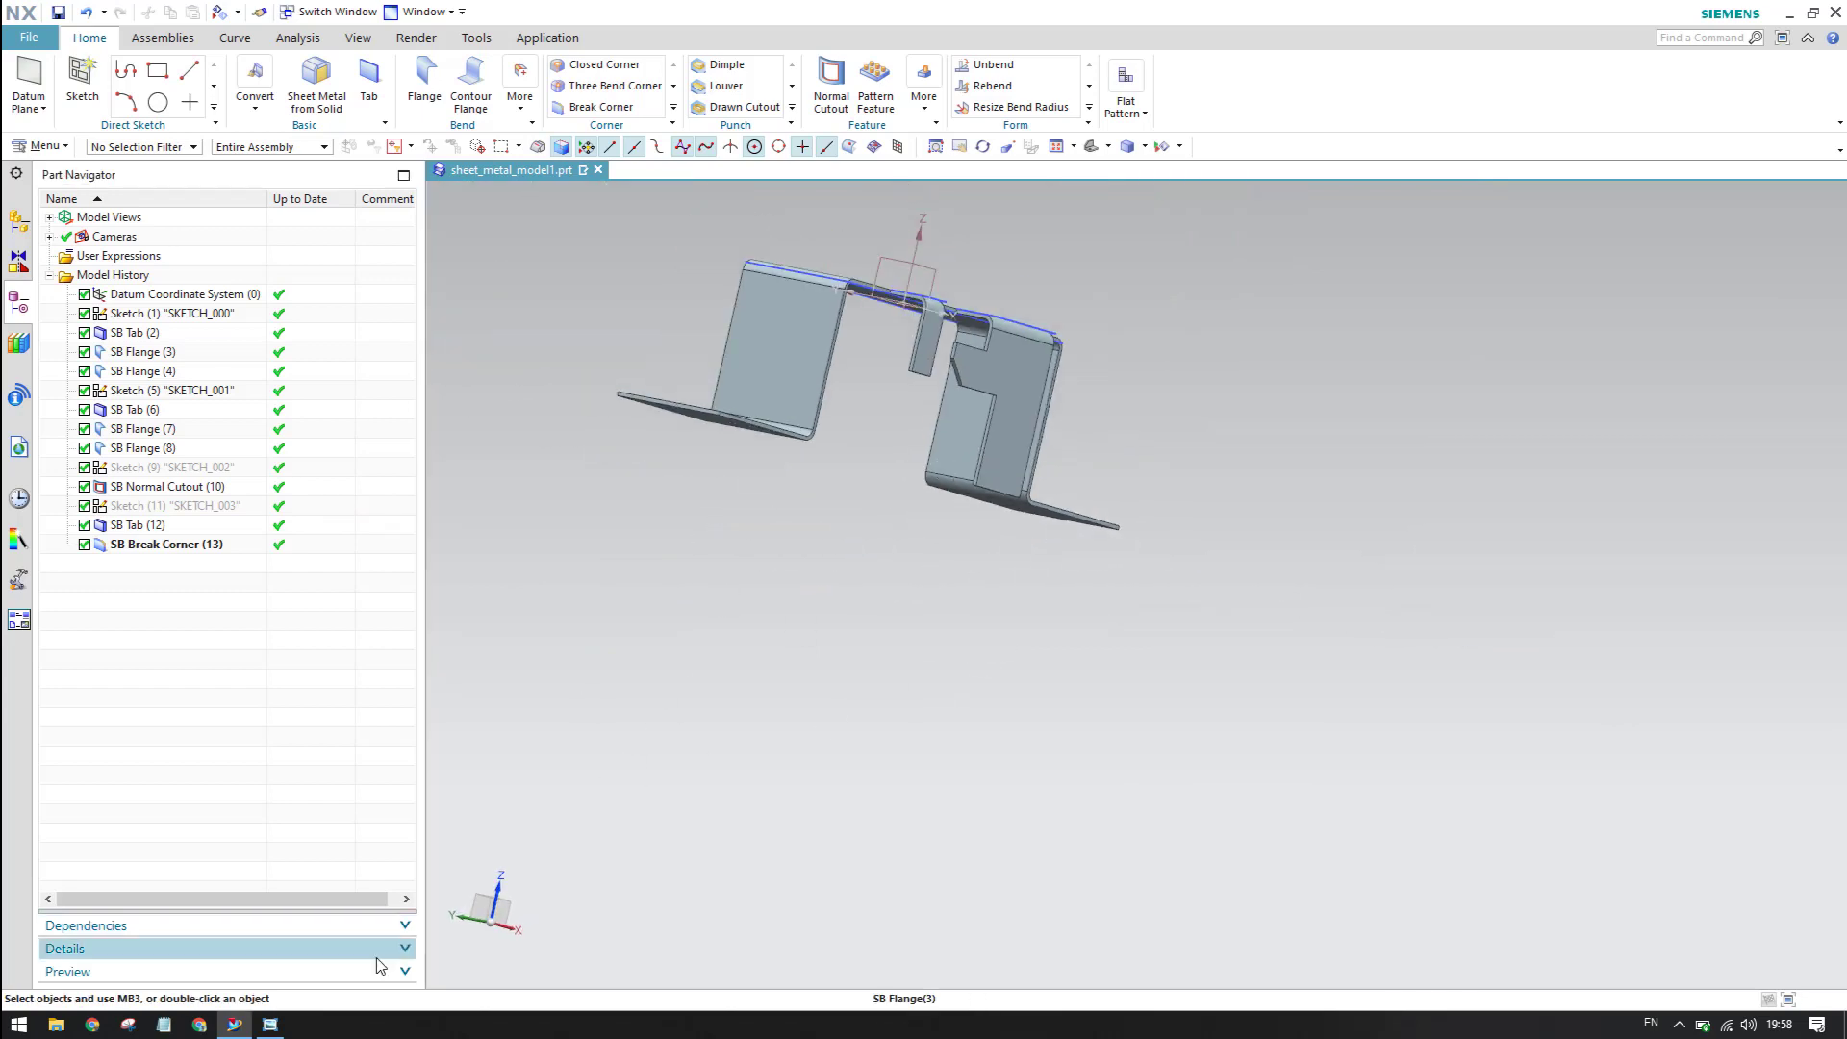
pyautogui.click(270, 1024)
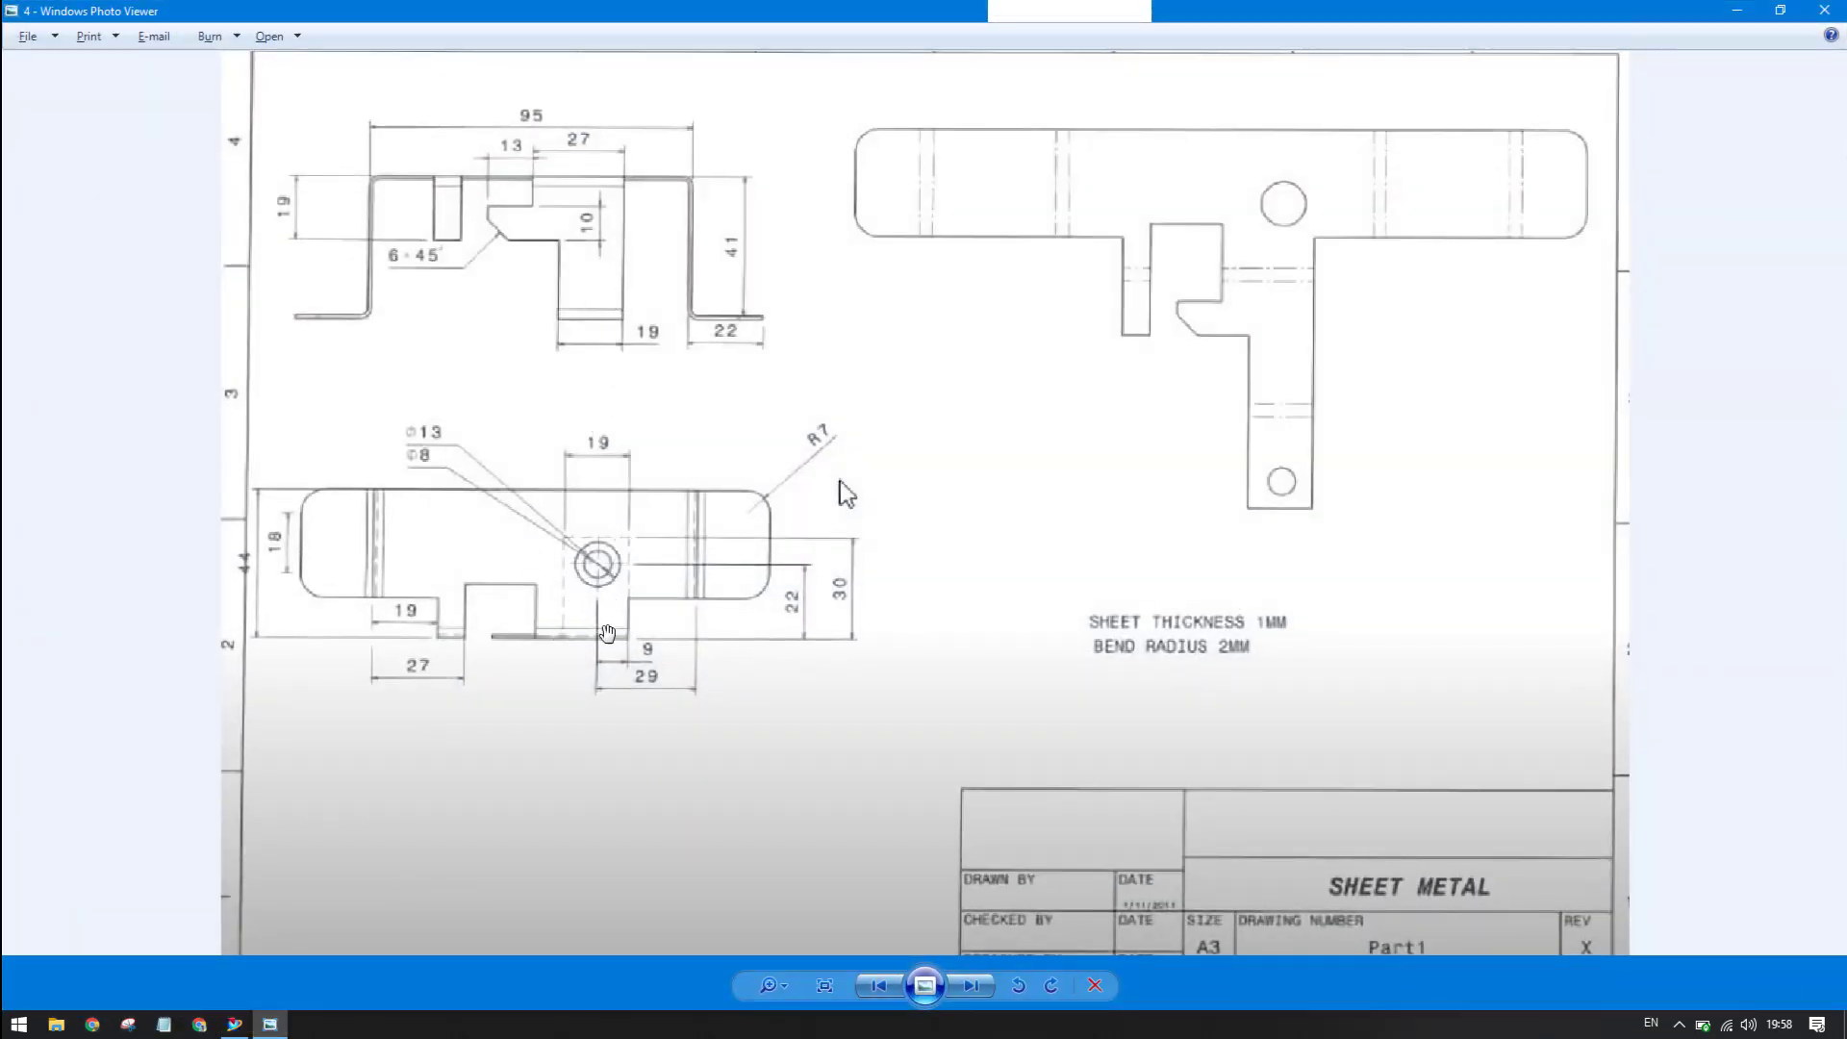
pyautogui.scroll(3, 567, 575)
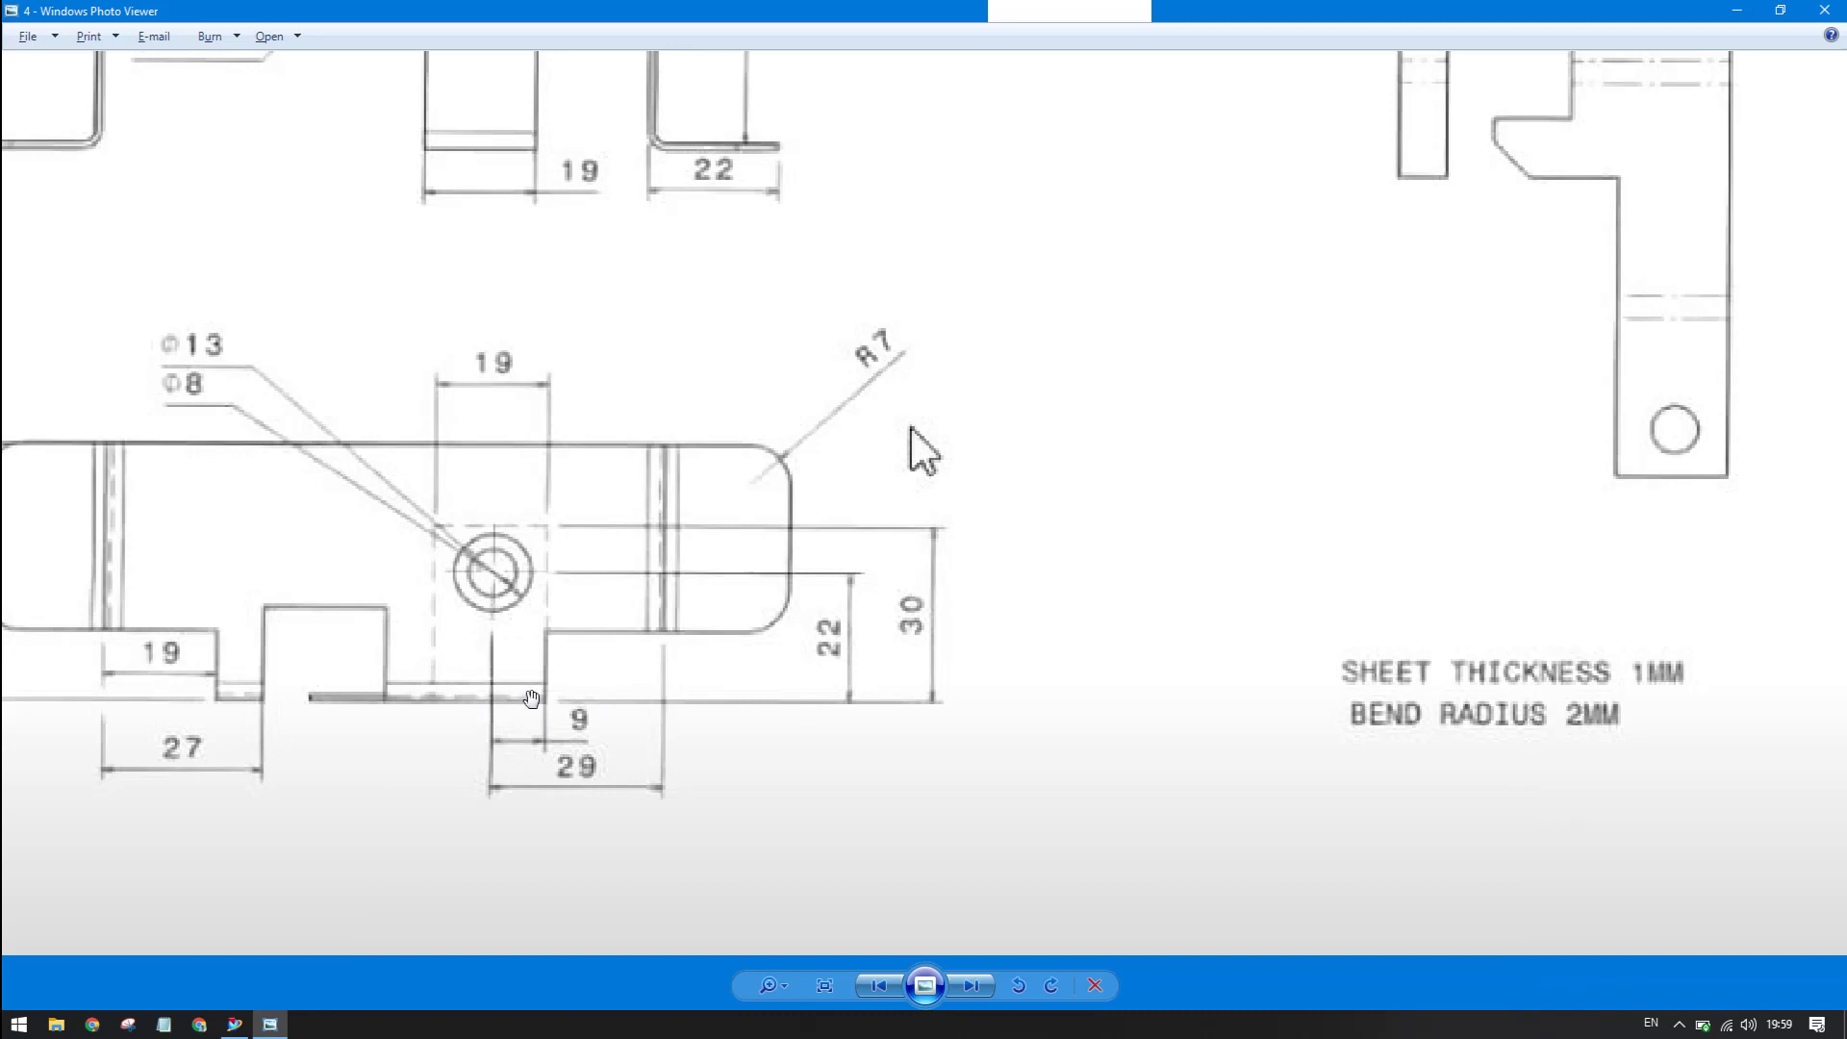
pyautogui.click(1736, 12)
pyautogui.press('Home')
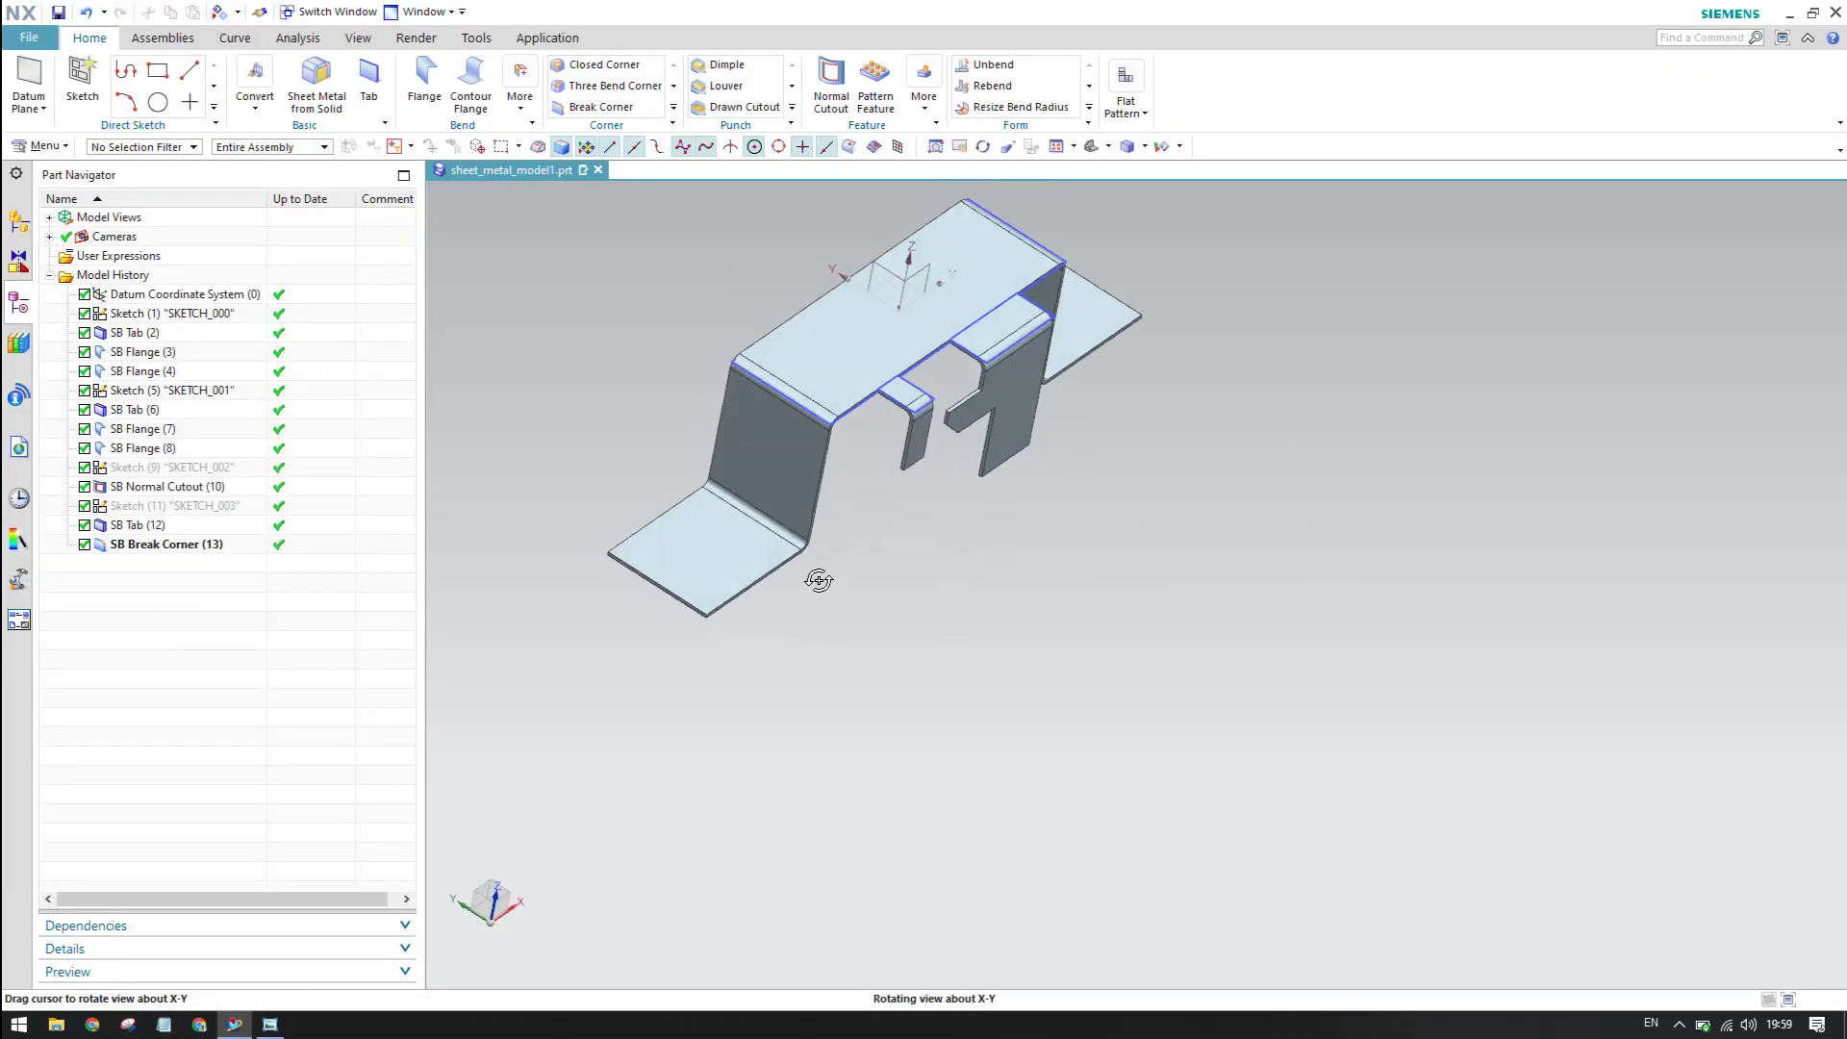
pyautogui.click(269, 1027)
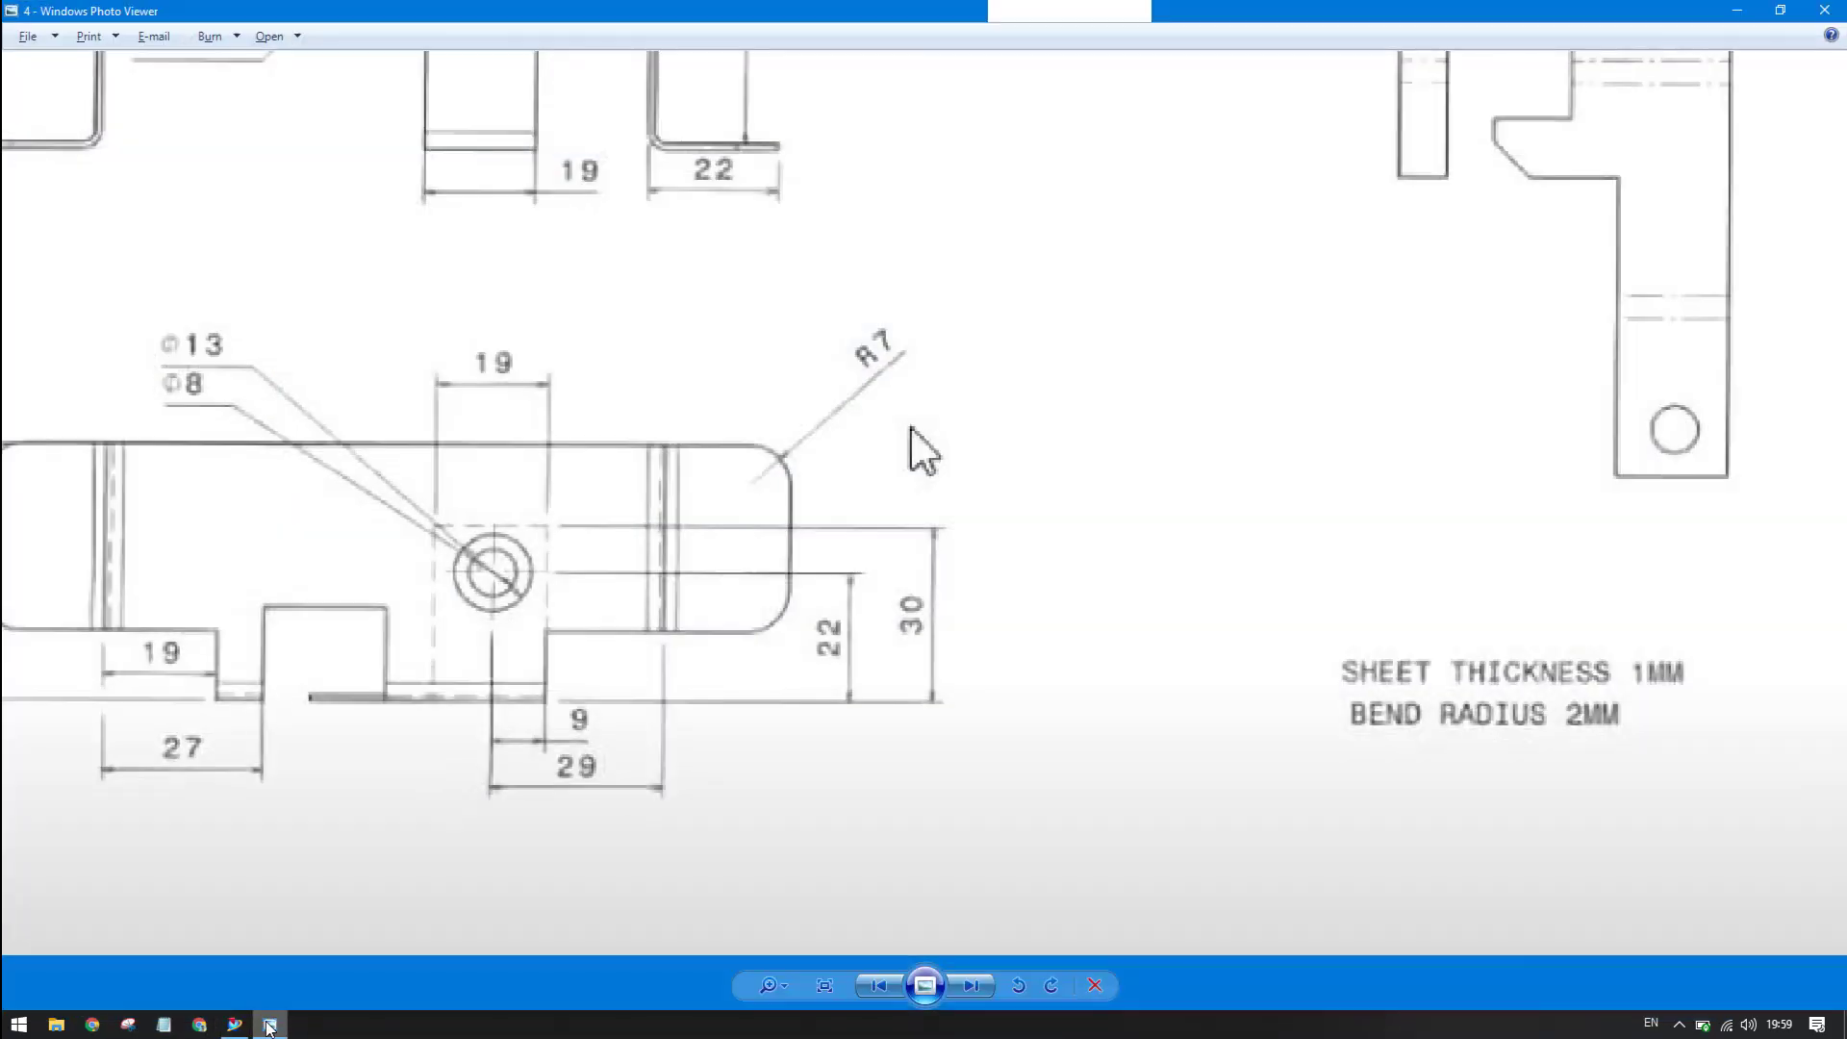
pyautogui.click(269, 1027)
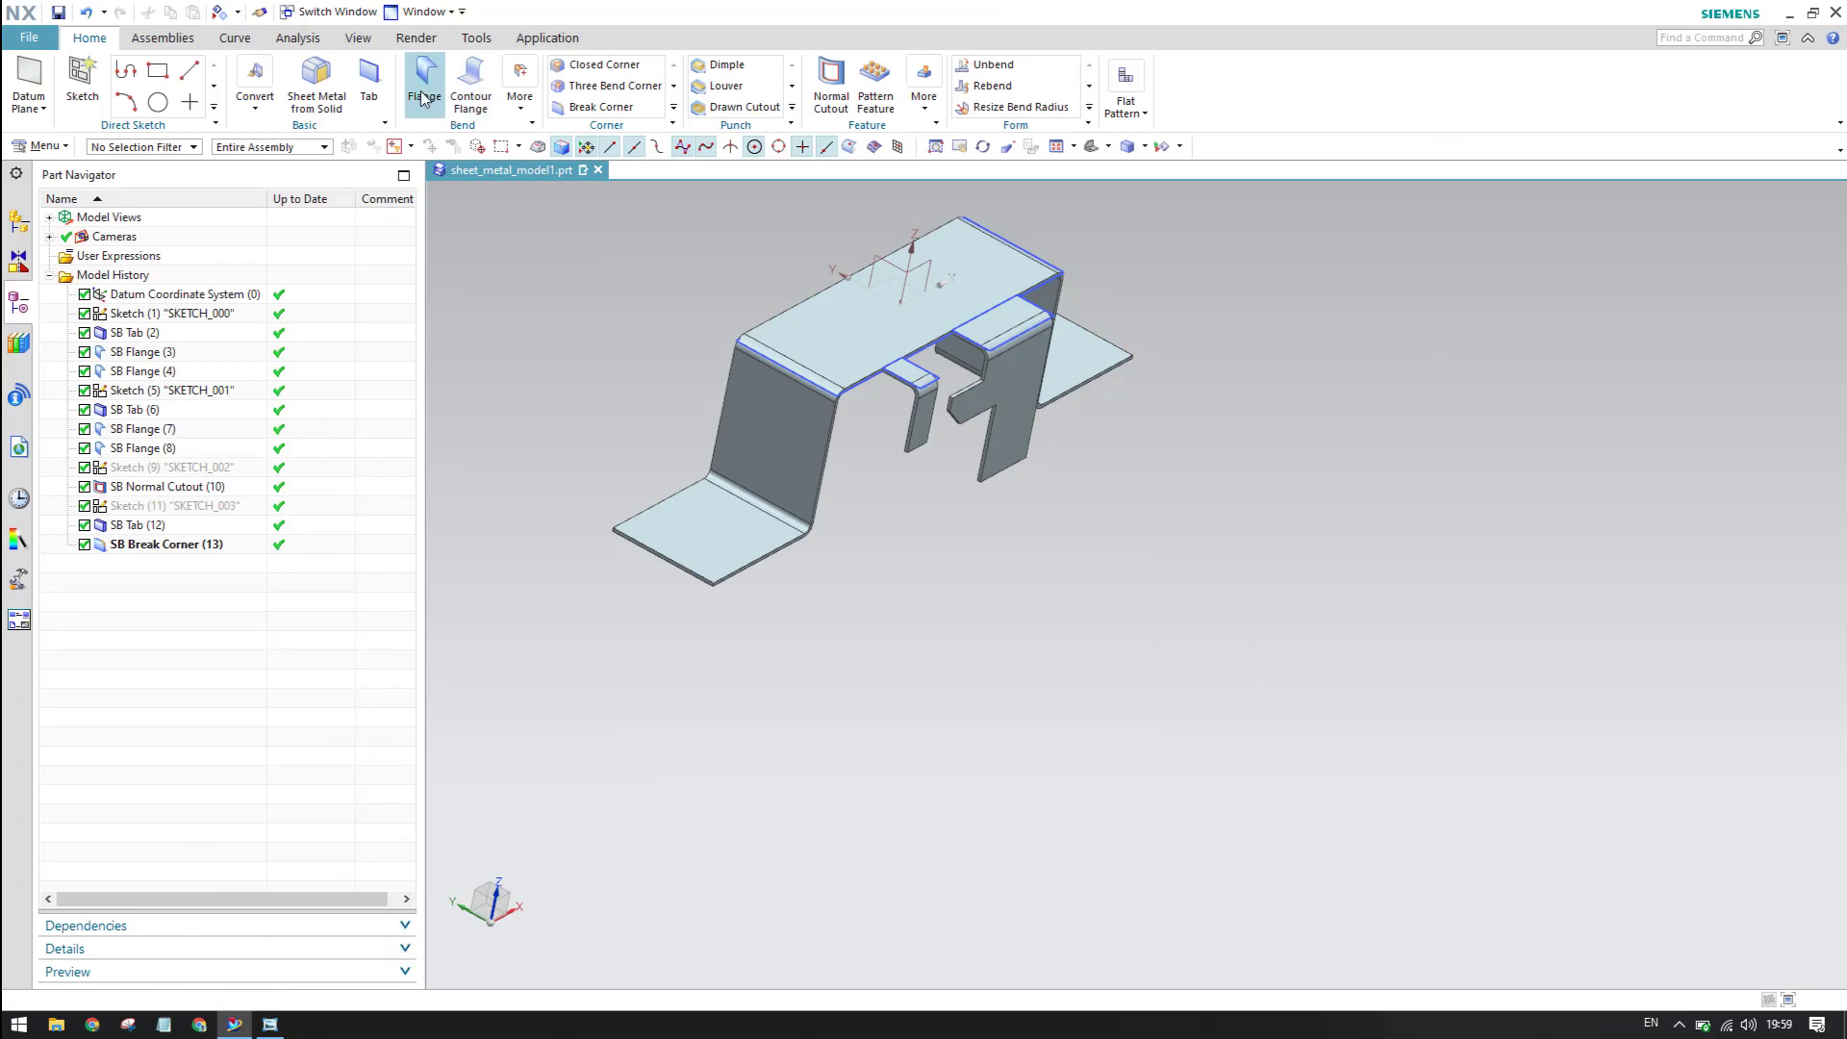
# - Add a full-width flange 30 mm long at 90° on the wide flange's bottom edge
pyautogui.scroll(5, 976, 465)
pyautogui.scroll(-3, 1008, 453)
pyautogui.moveTo(1039, 445); pyautogui.dragTo(837, 452, button='middle')
pyautogui.click(977, 460)
pyautogui.scroll(-3, 1010, 519)
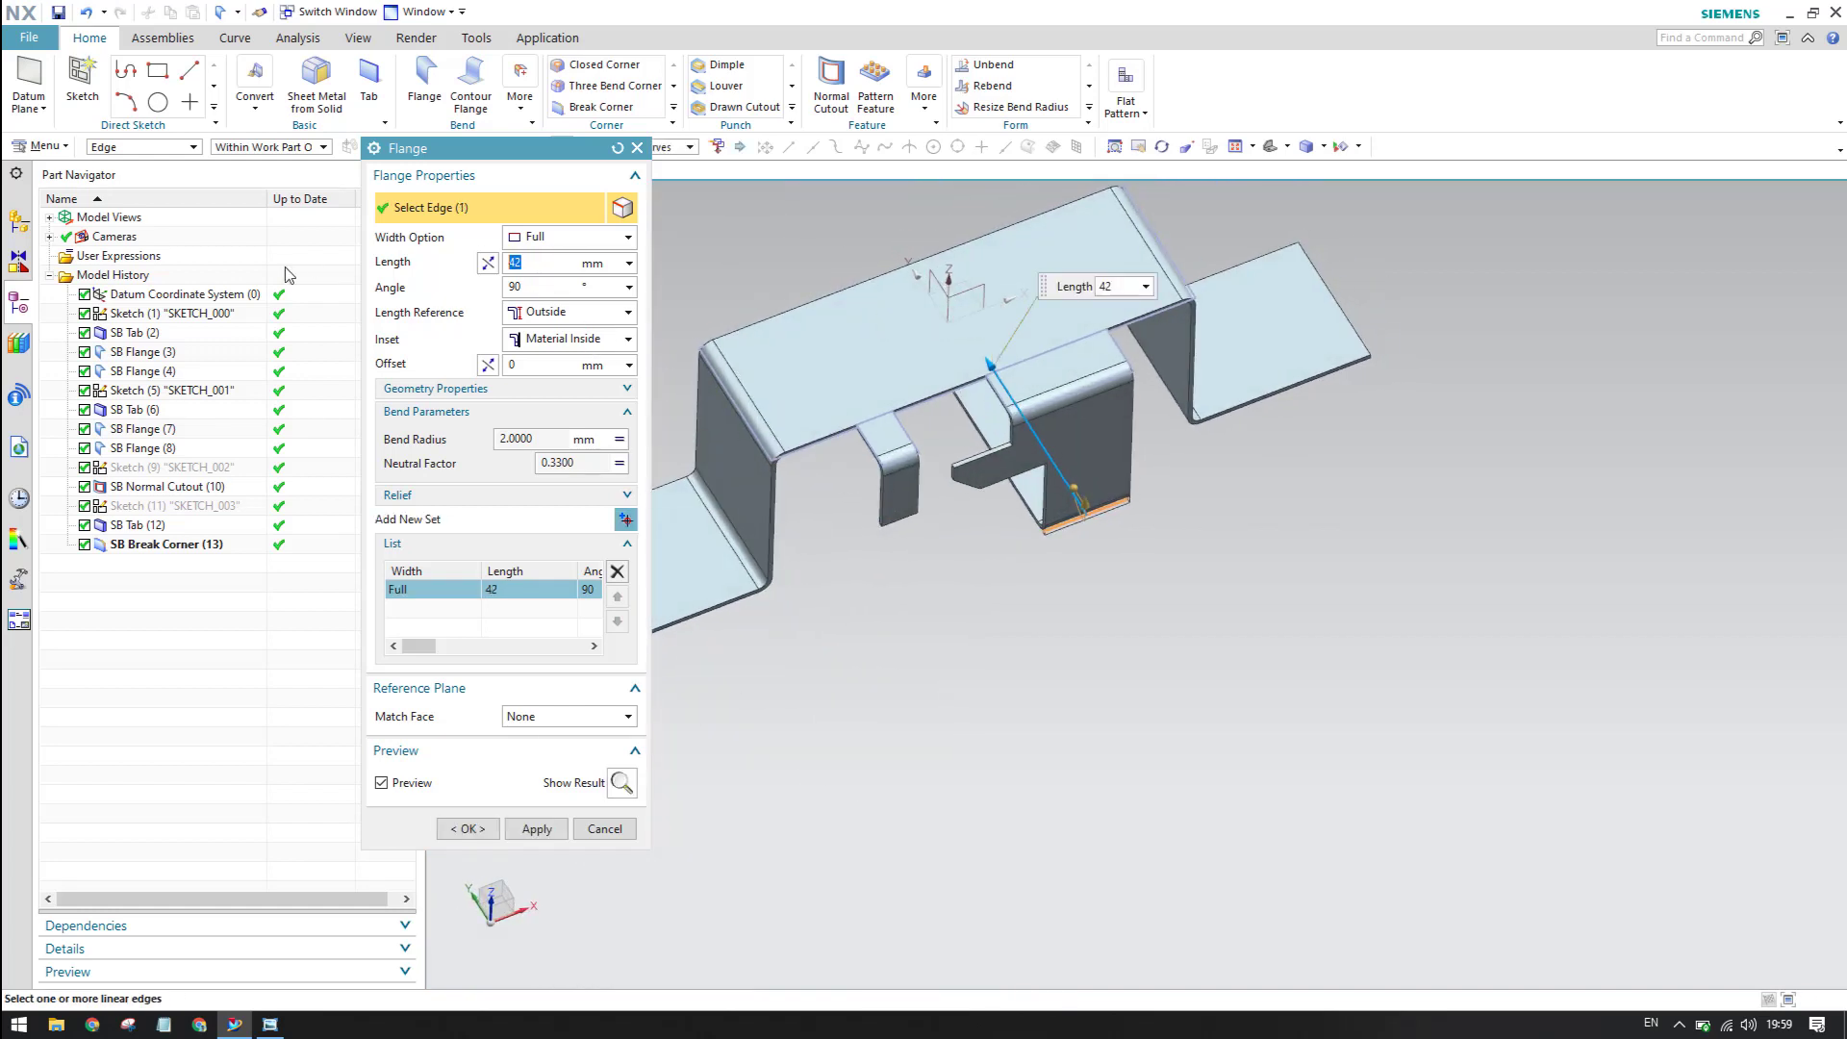
pyautogui.write('30')
pyautogui.press('Return')
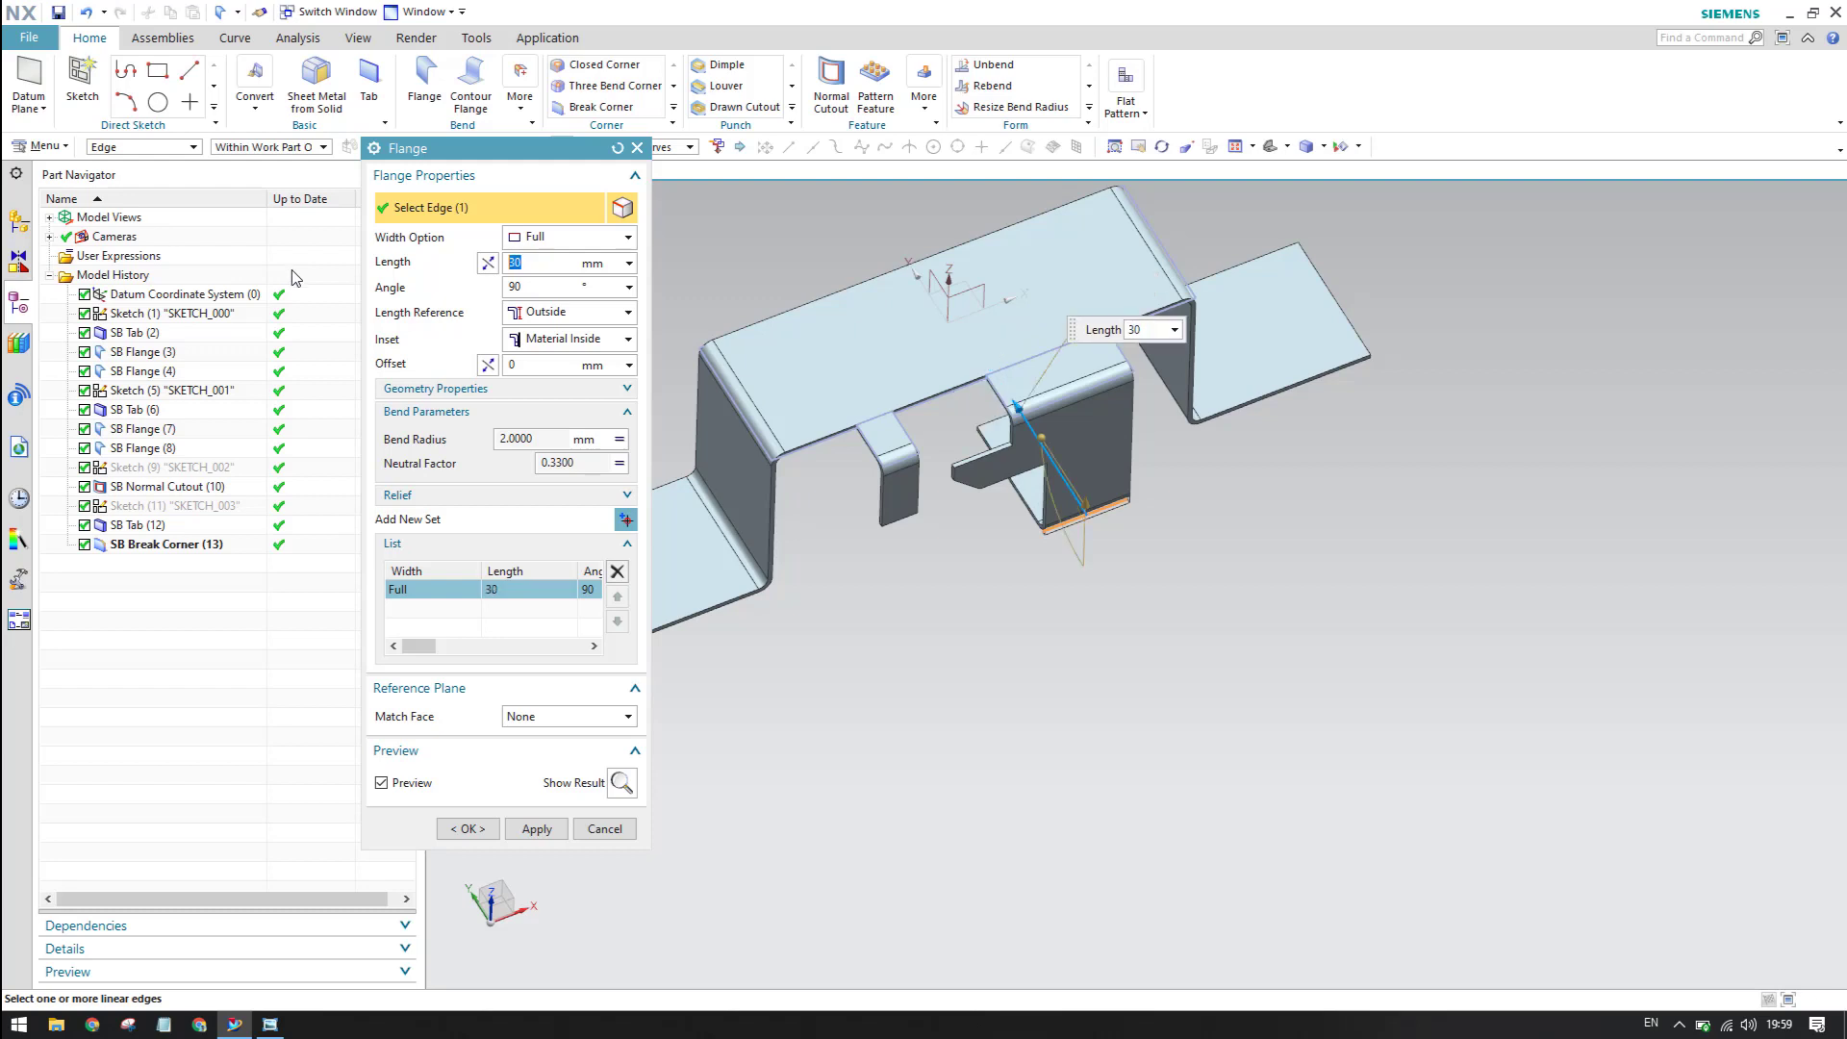
pyautogui.click(470, 828)
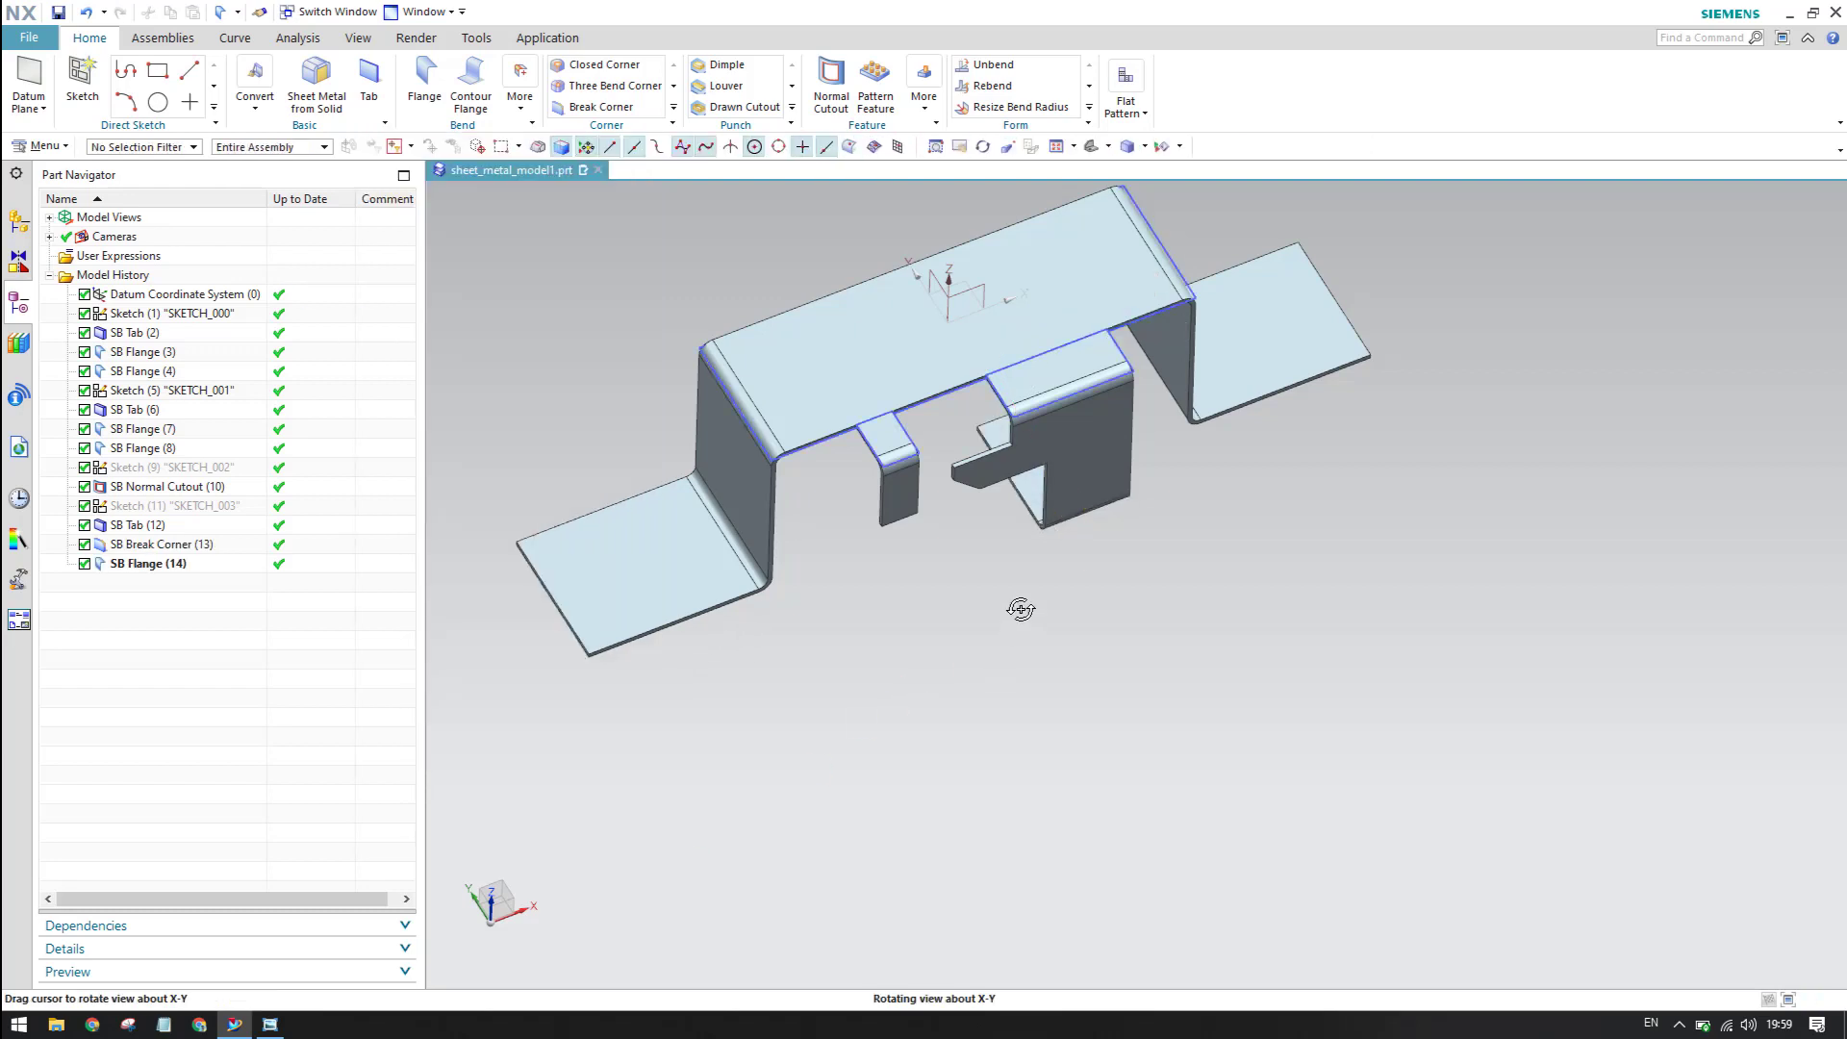
# - Check the hole dimensions on the reference drawing and start a sketch on the bracket's top face
pyautogui.moveTo(1021, 610); pyautogui.dragTo(973, 593, button='middle')
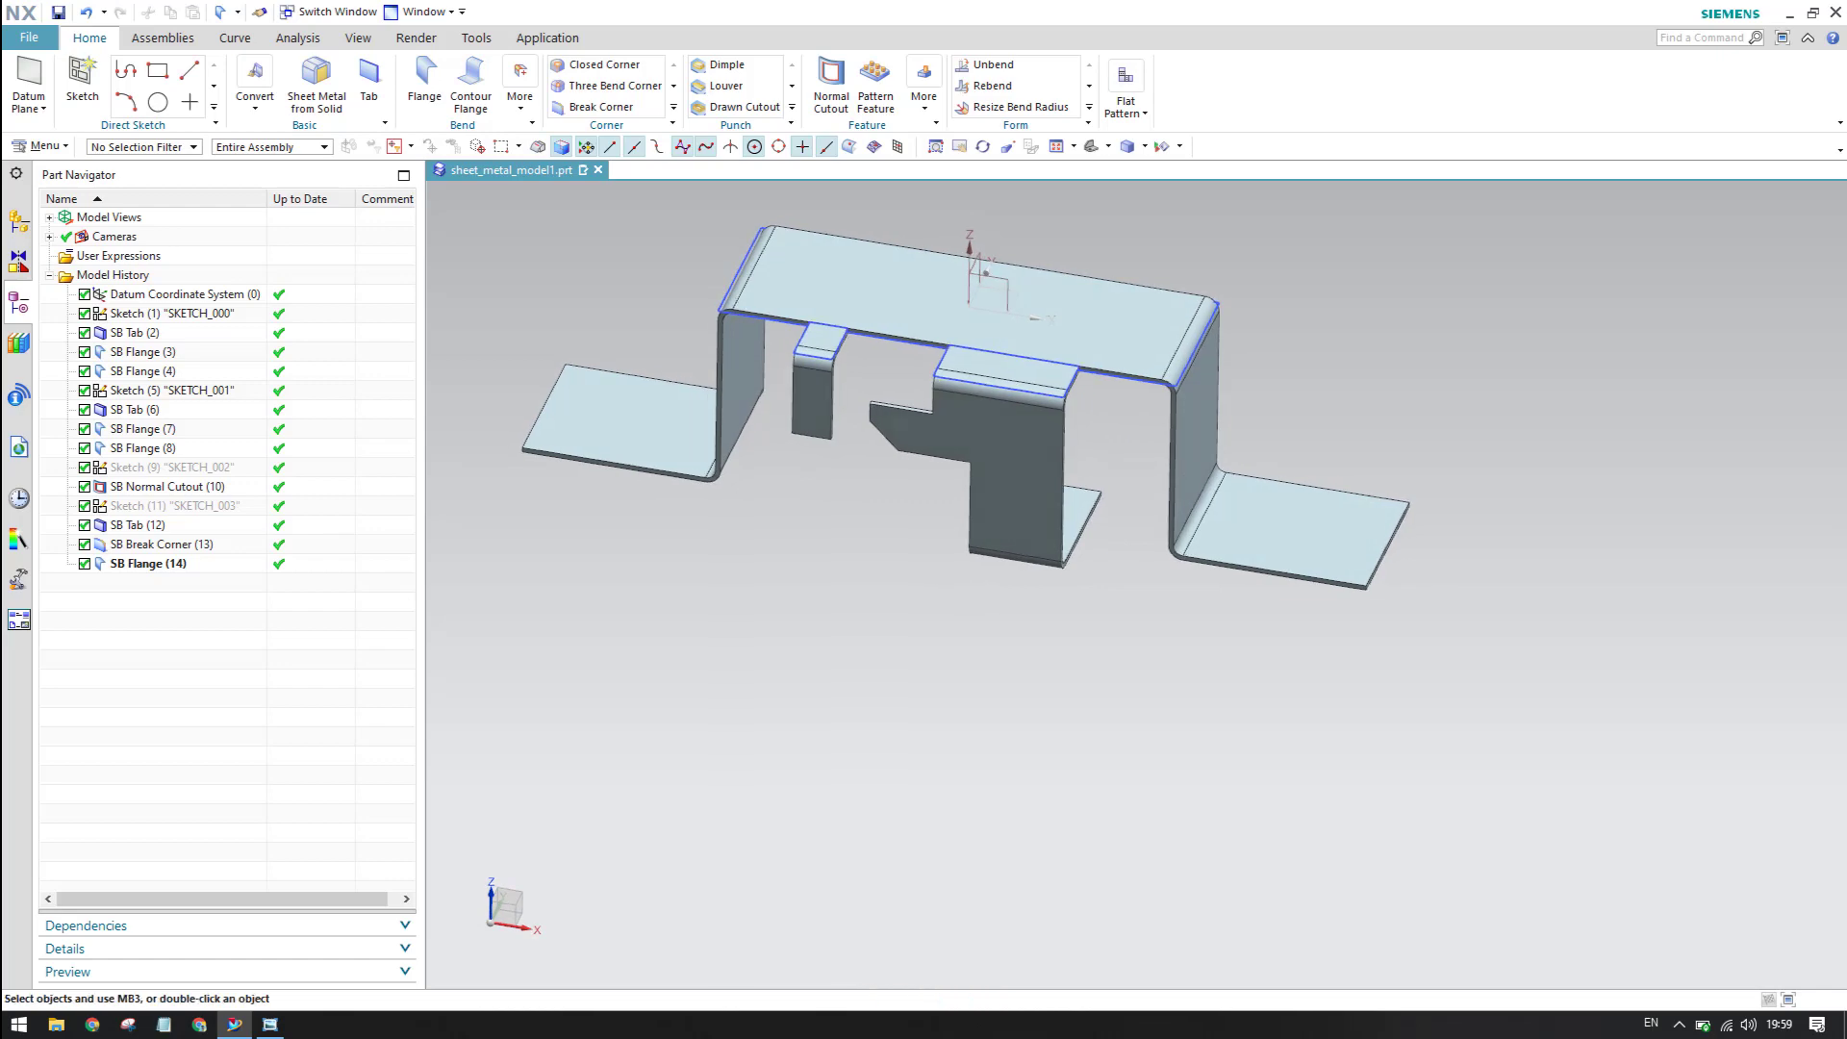
pyautogui.click(269, 1025)
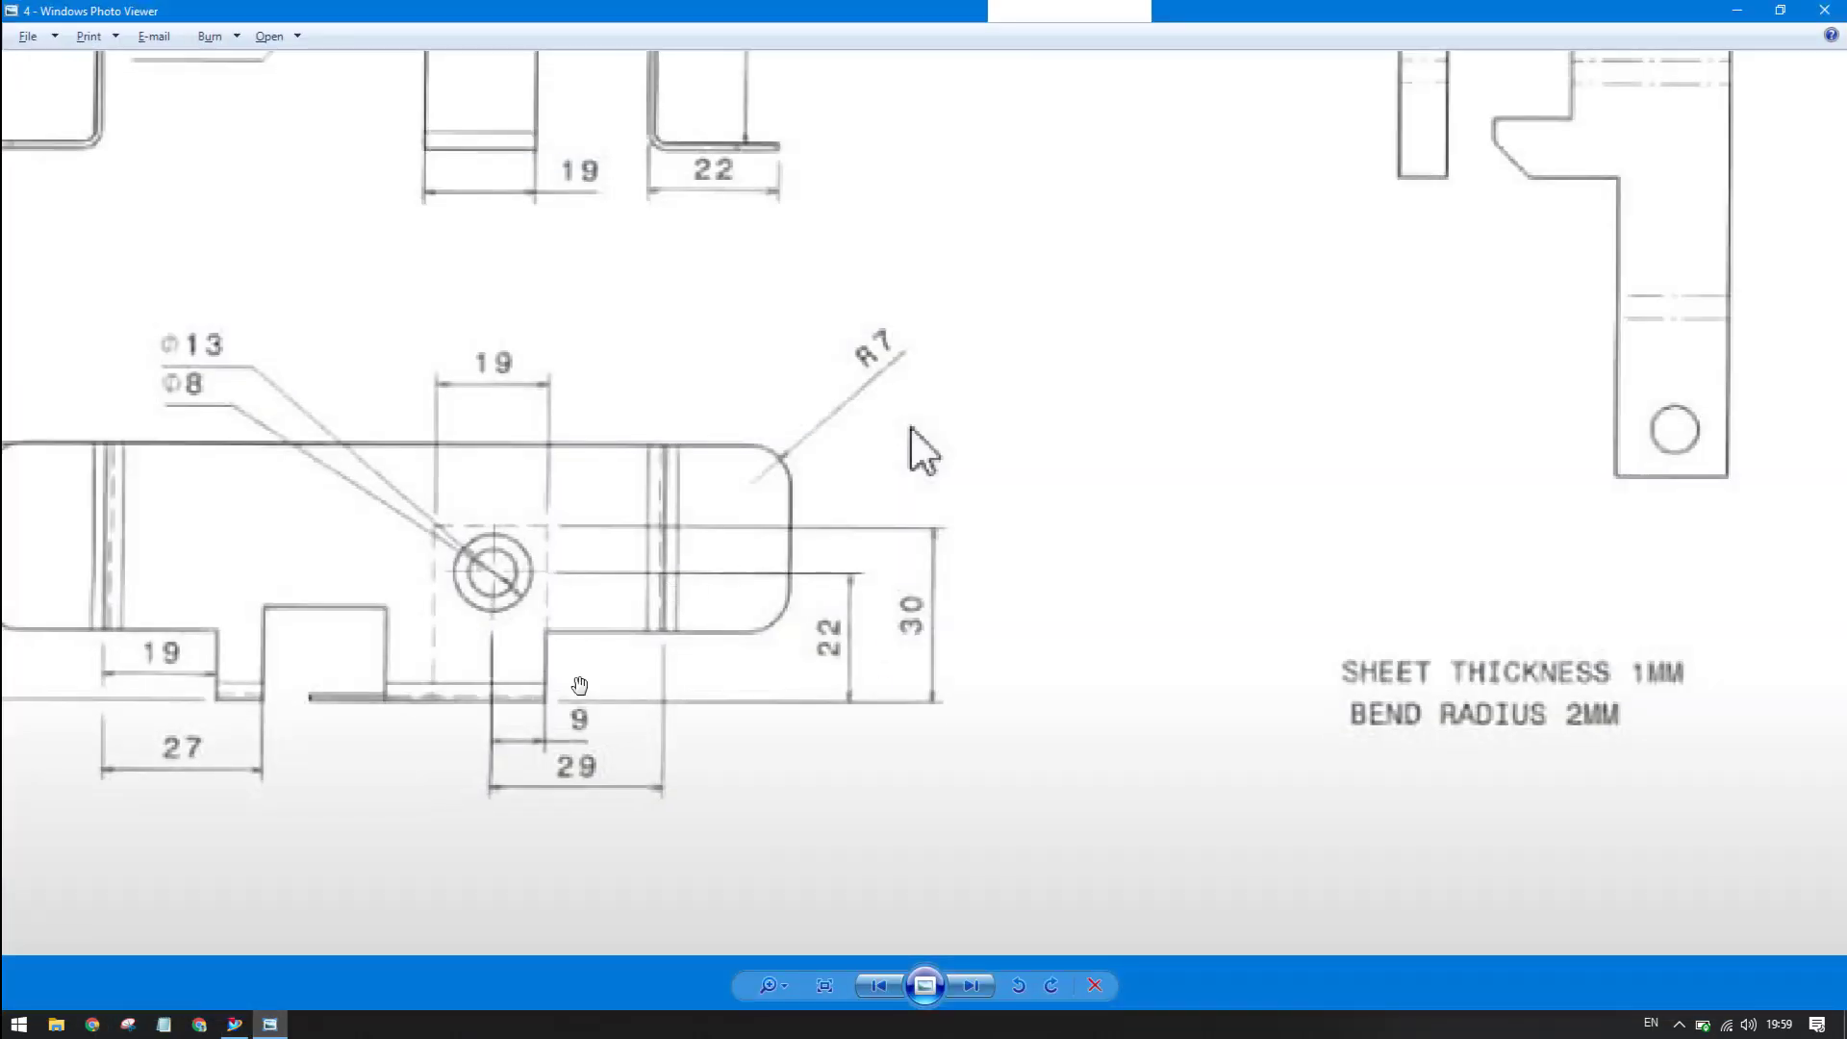
pyautogui.scroll(-4, 664, 655)
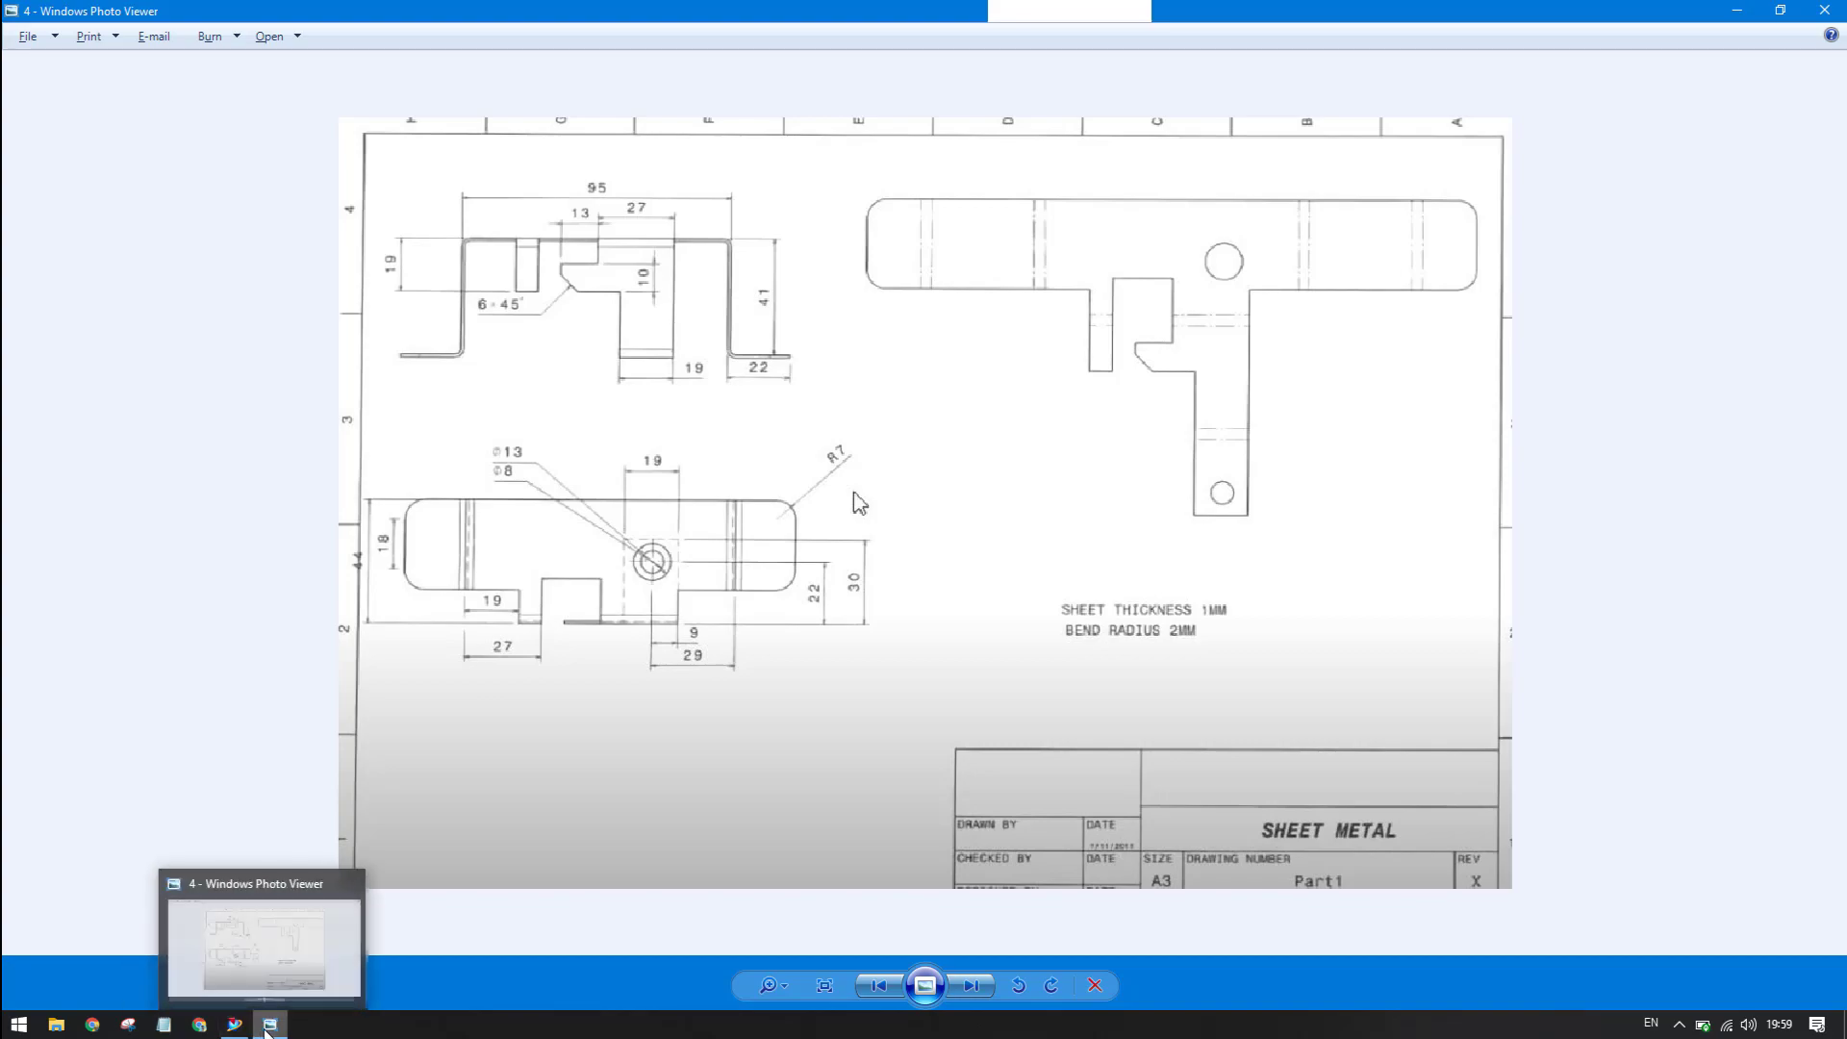
pyautogui.click(233, 1024)
pyautogui.click(82, 81)
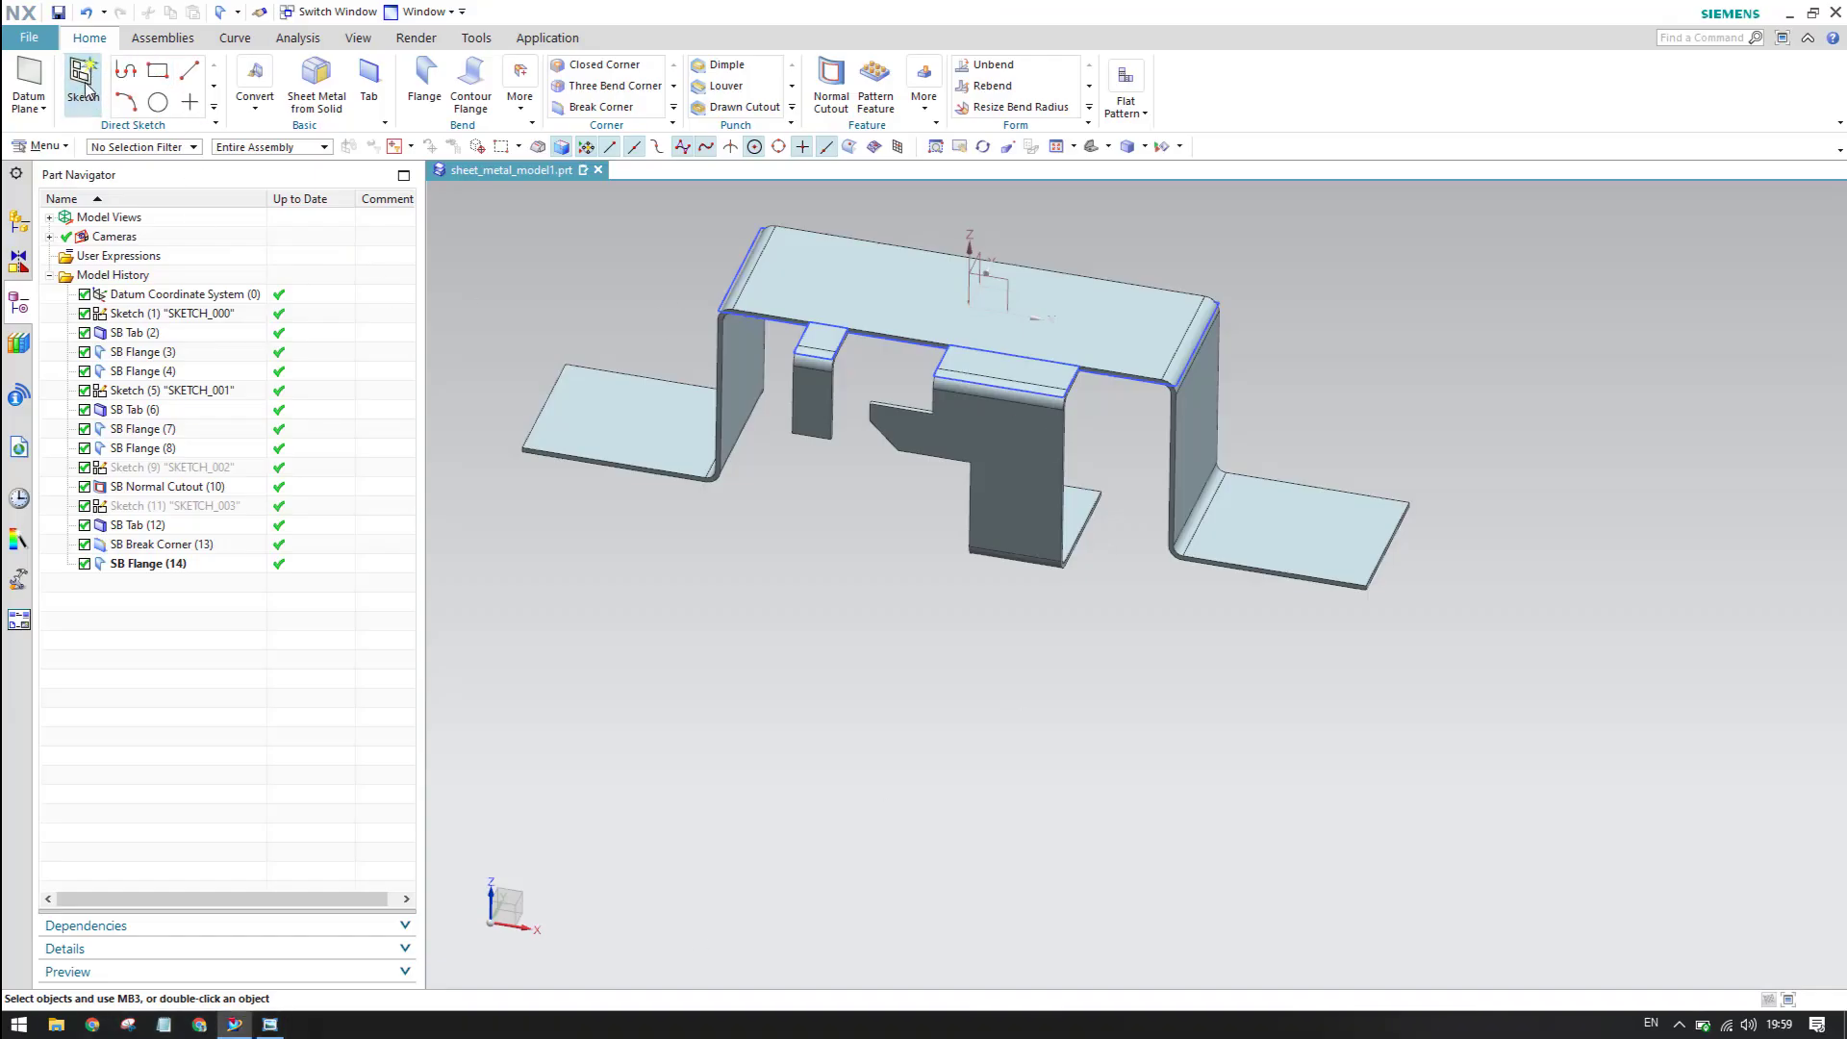
pyautogui.click(1083, 352)
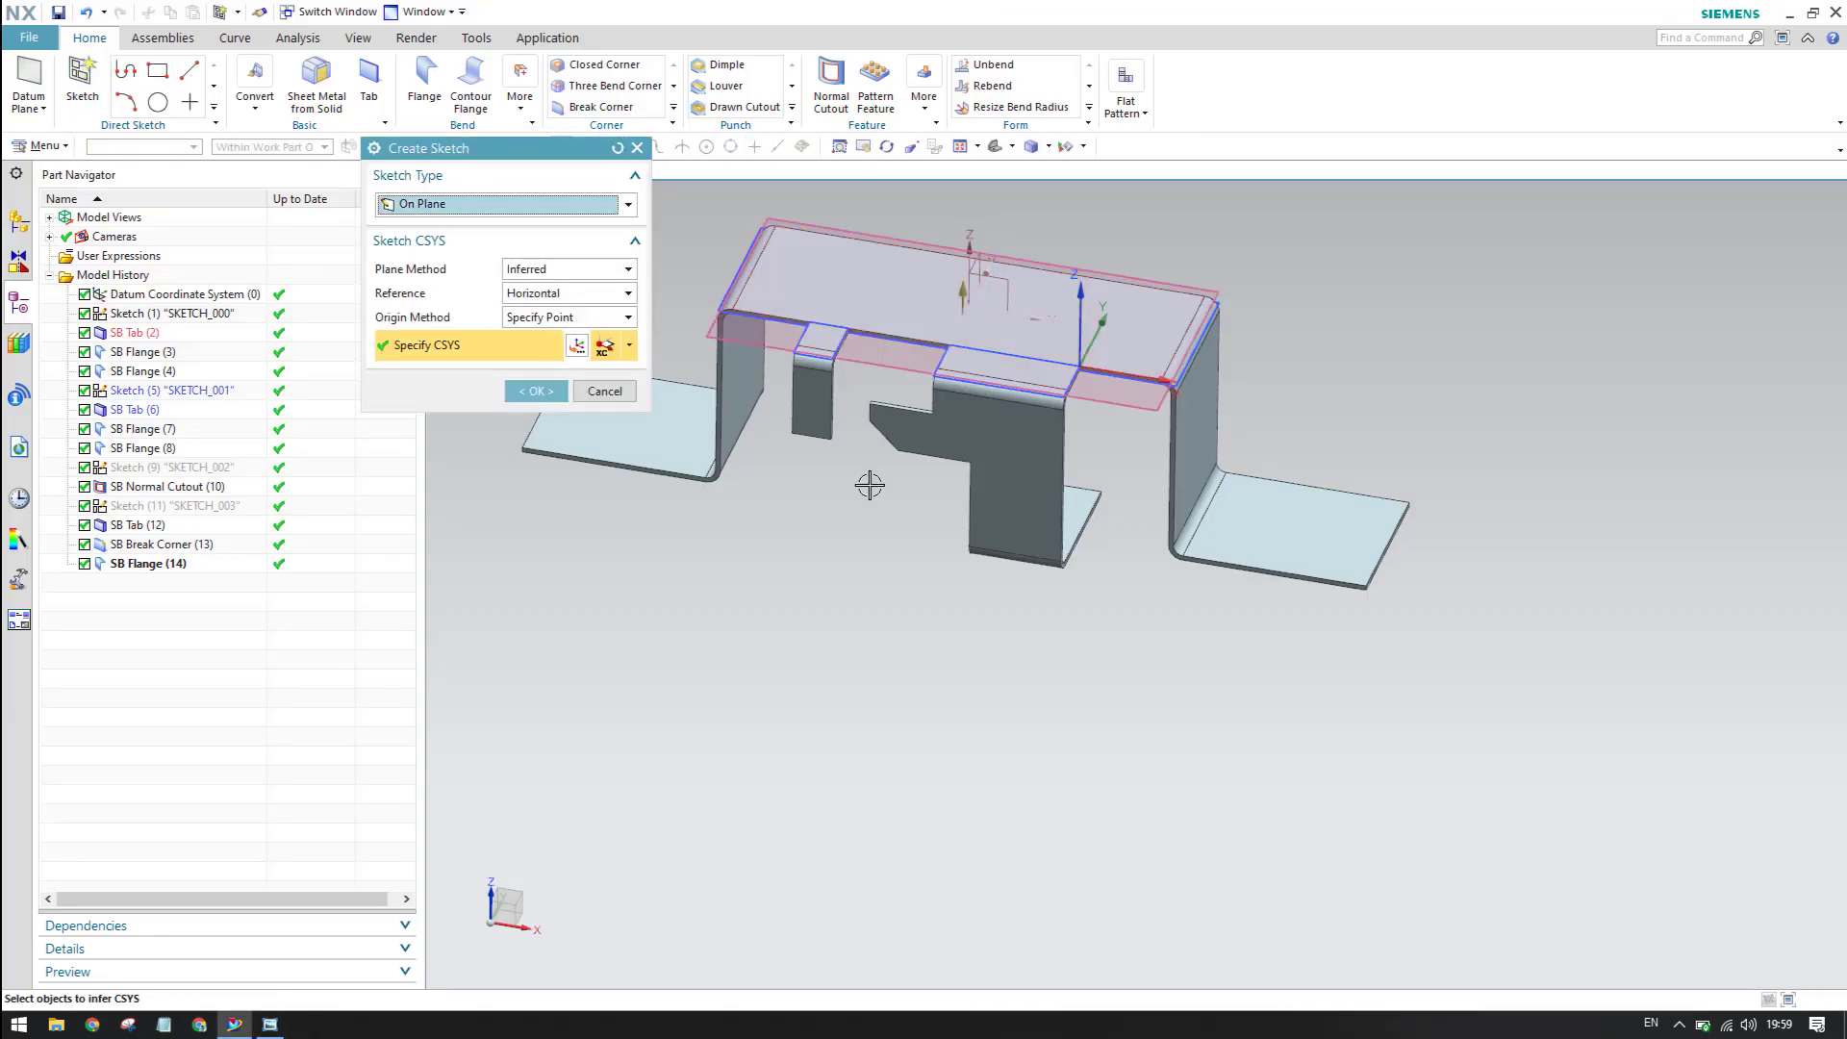
pyautogui.middleClick(928, 550)
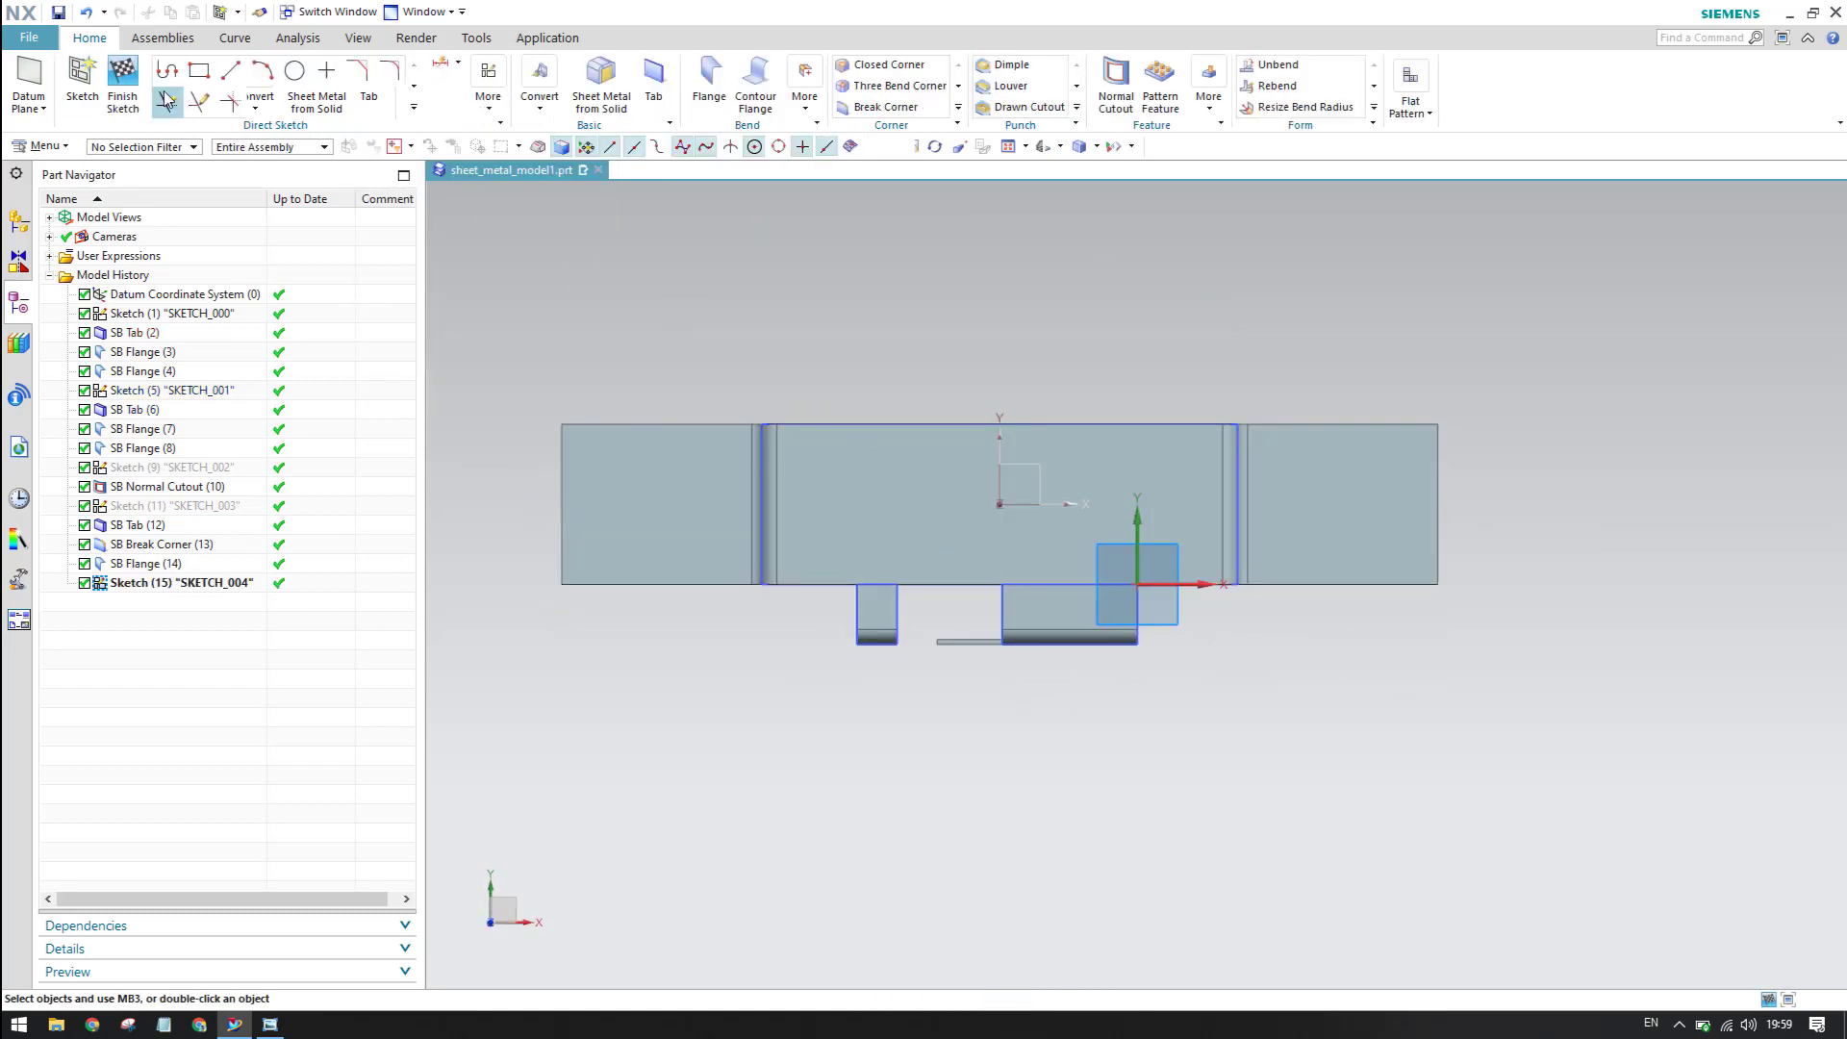
# - Sketch two concentric circles on the top face near the wide flange, the outer one about 9.3 mm in diameter
pyautogui.click(295, 70)
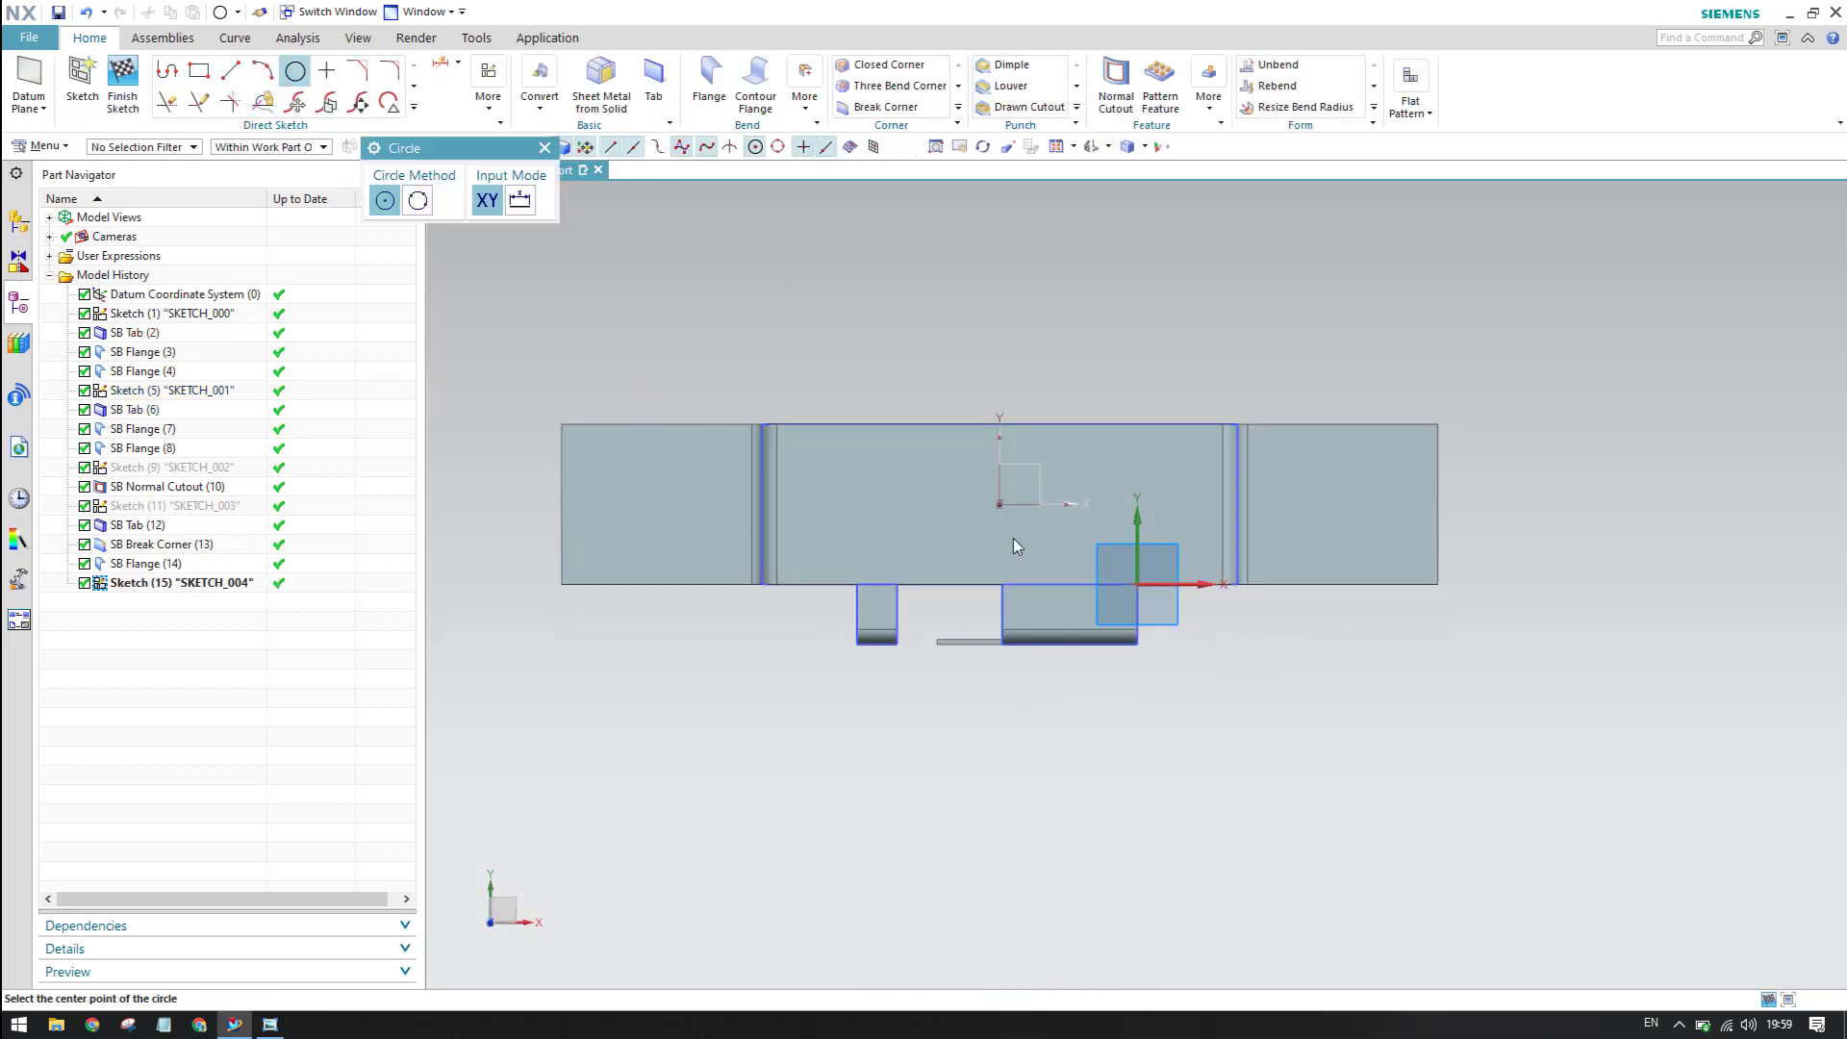
pyautogui.scroll(5, 1017, 547)
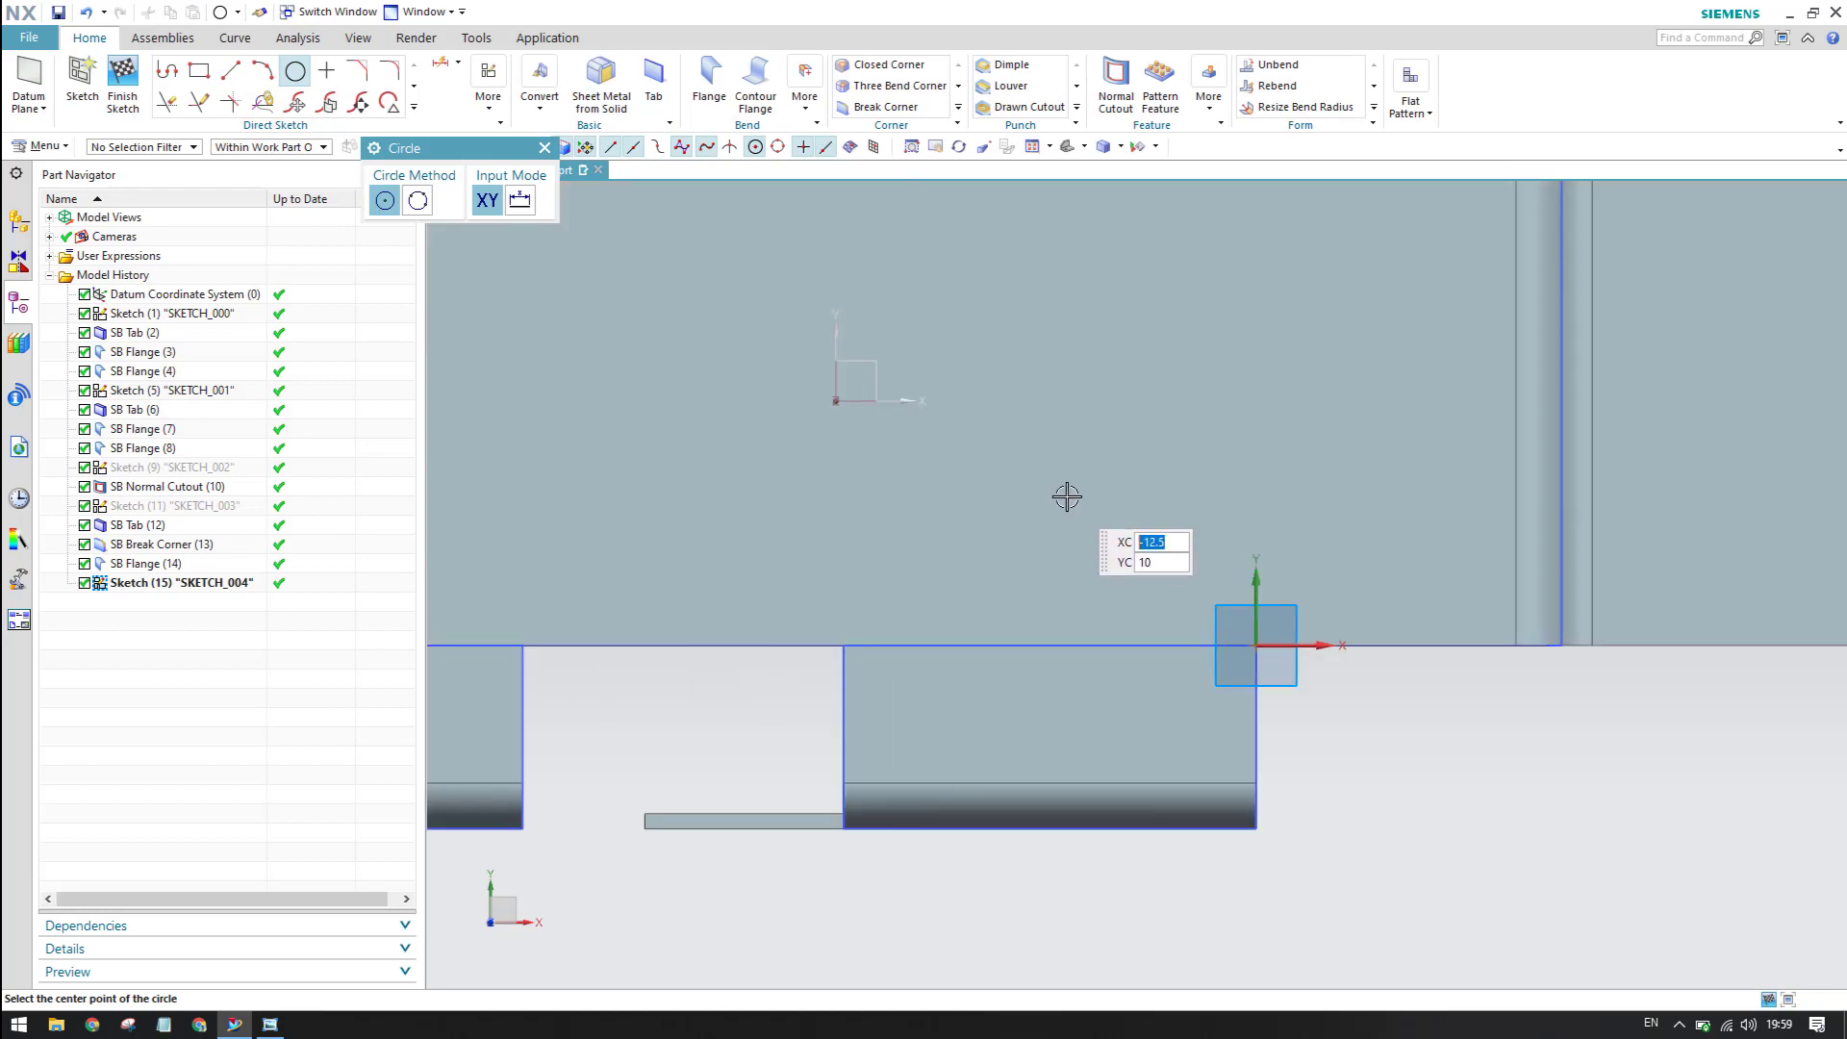
pyautogui.click(1072, 487)
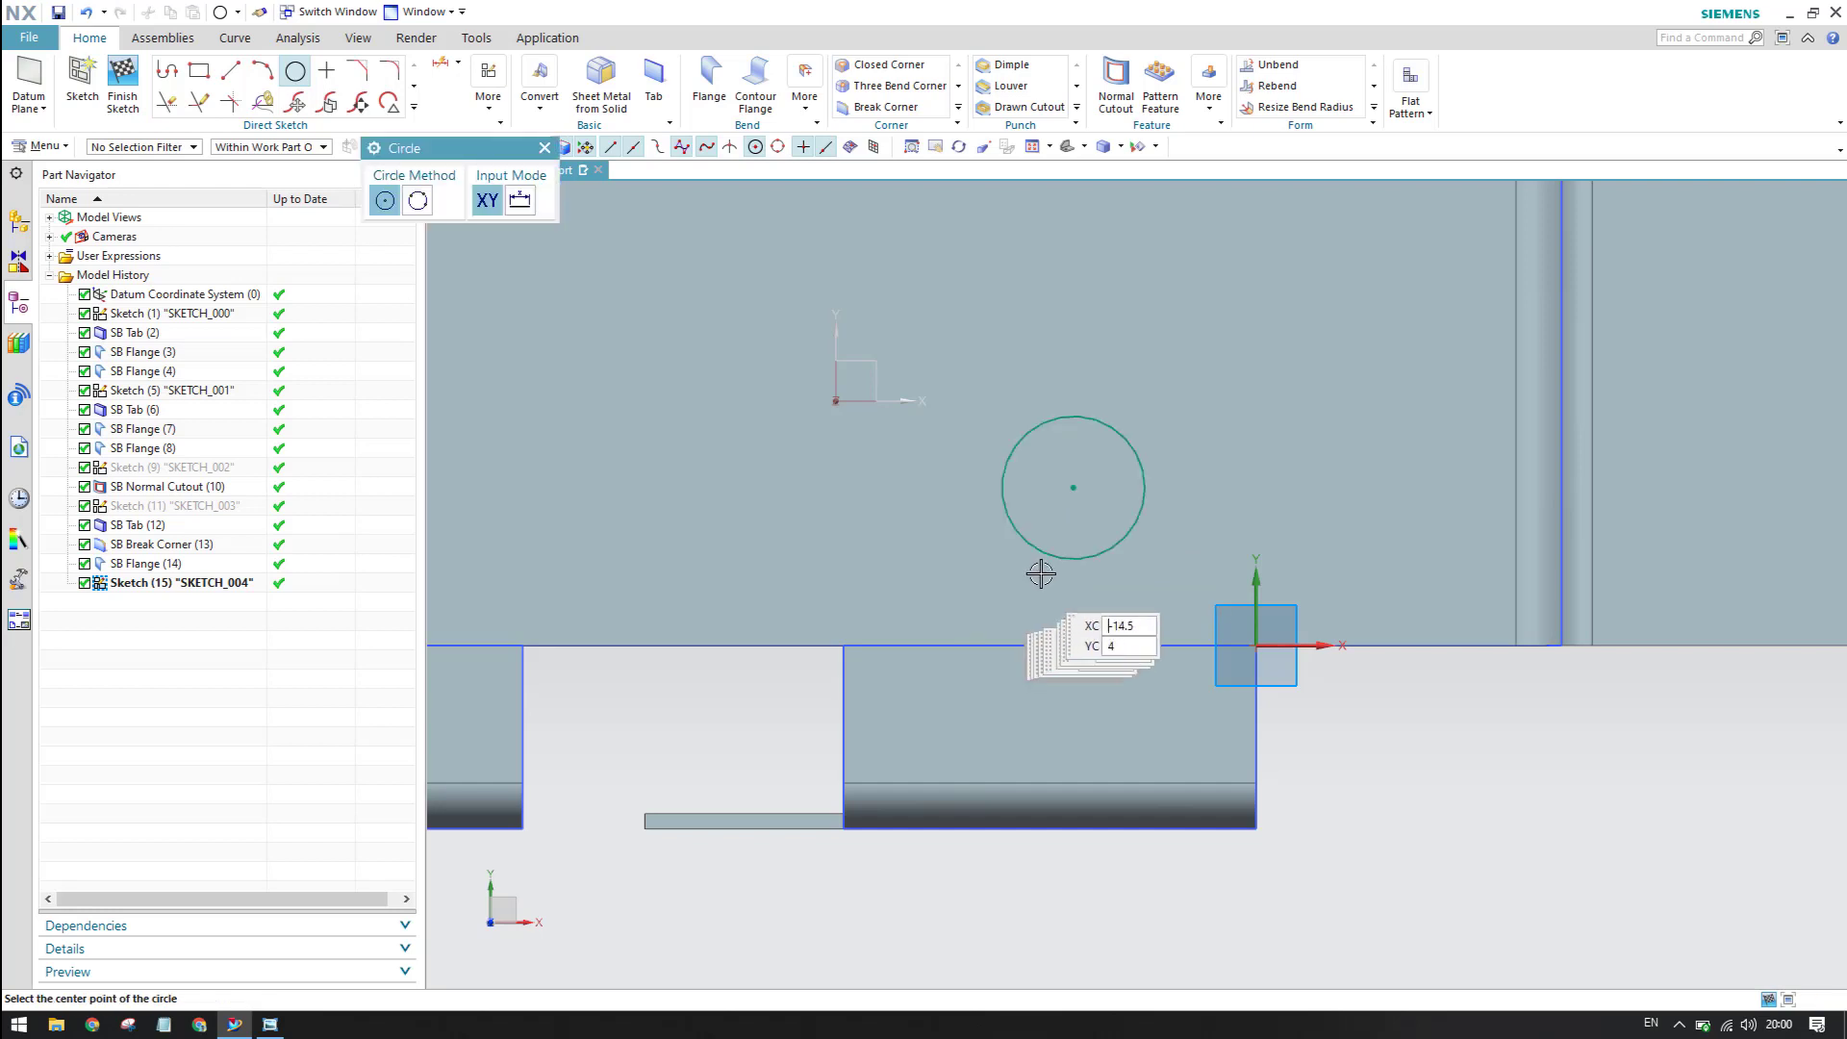
pyautogui.click(1073, 488)
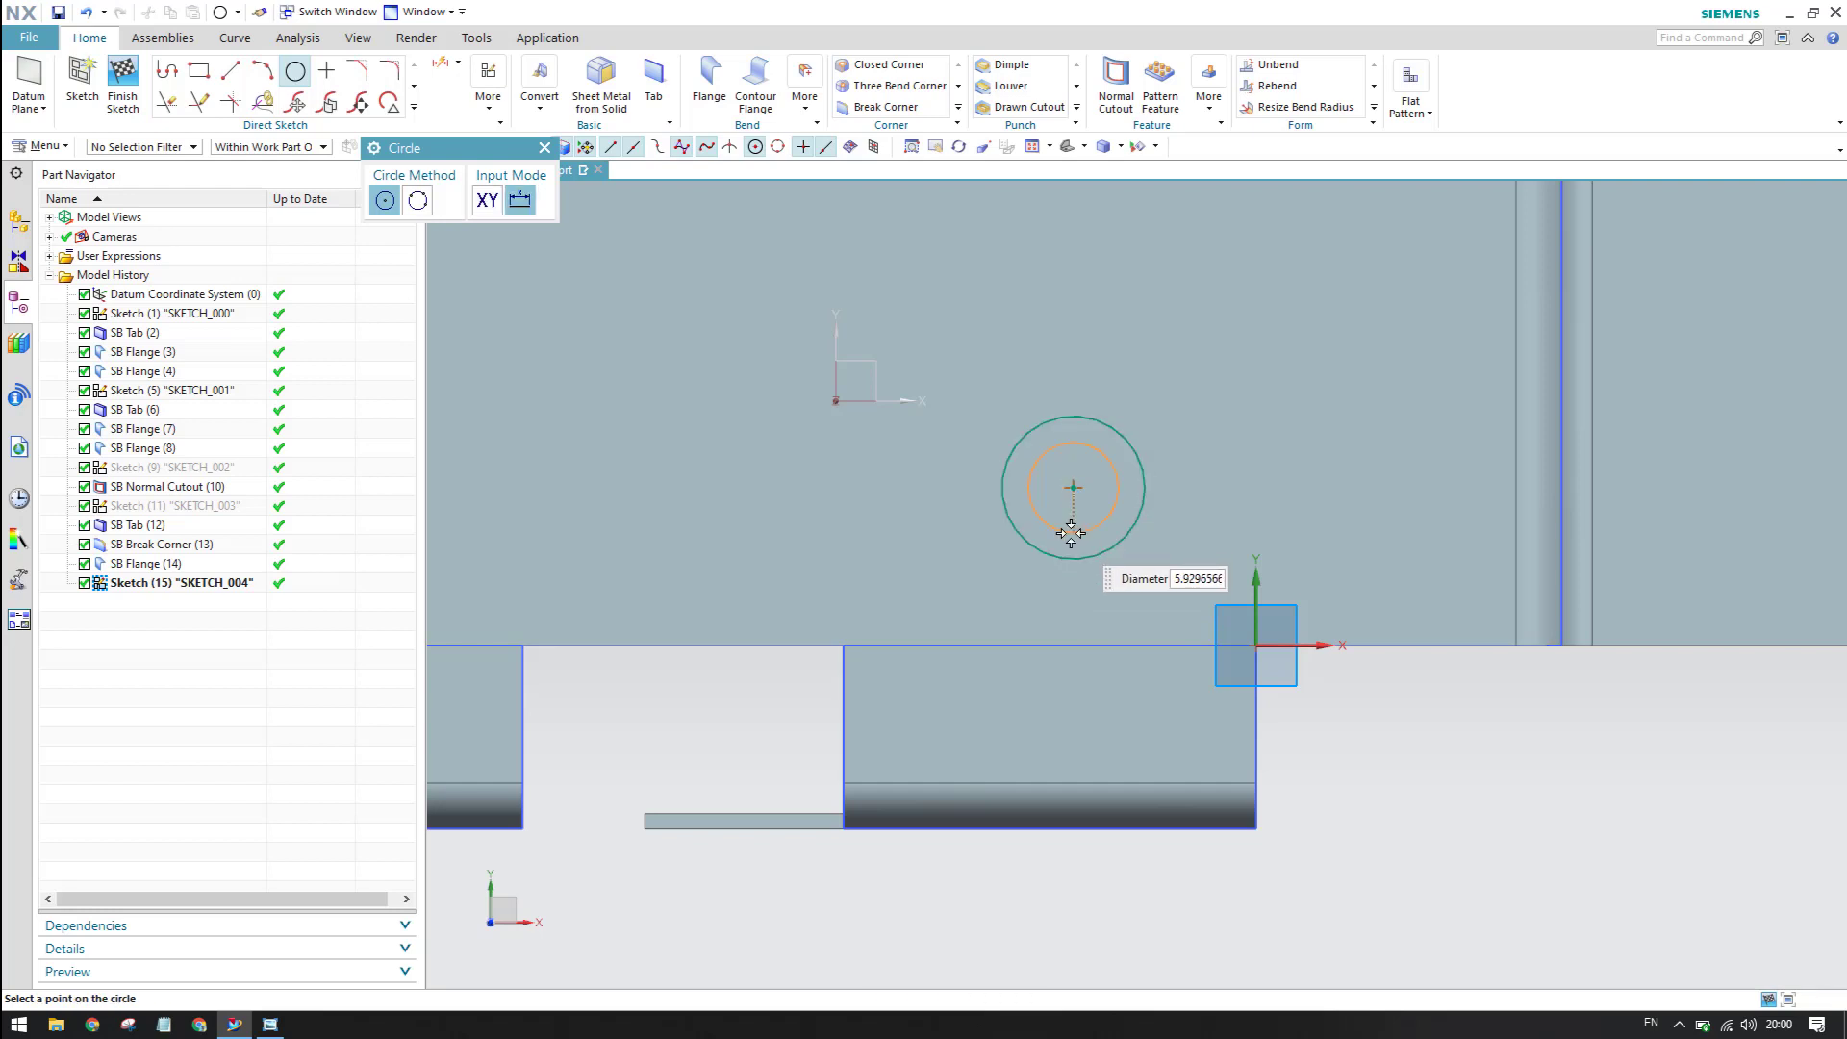
pyautogui.click(1073, 529)
pyautogui.press('Escape')
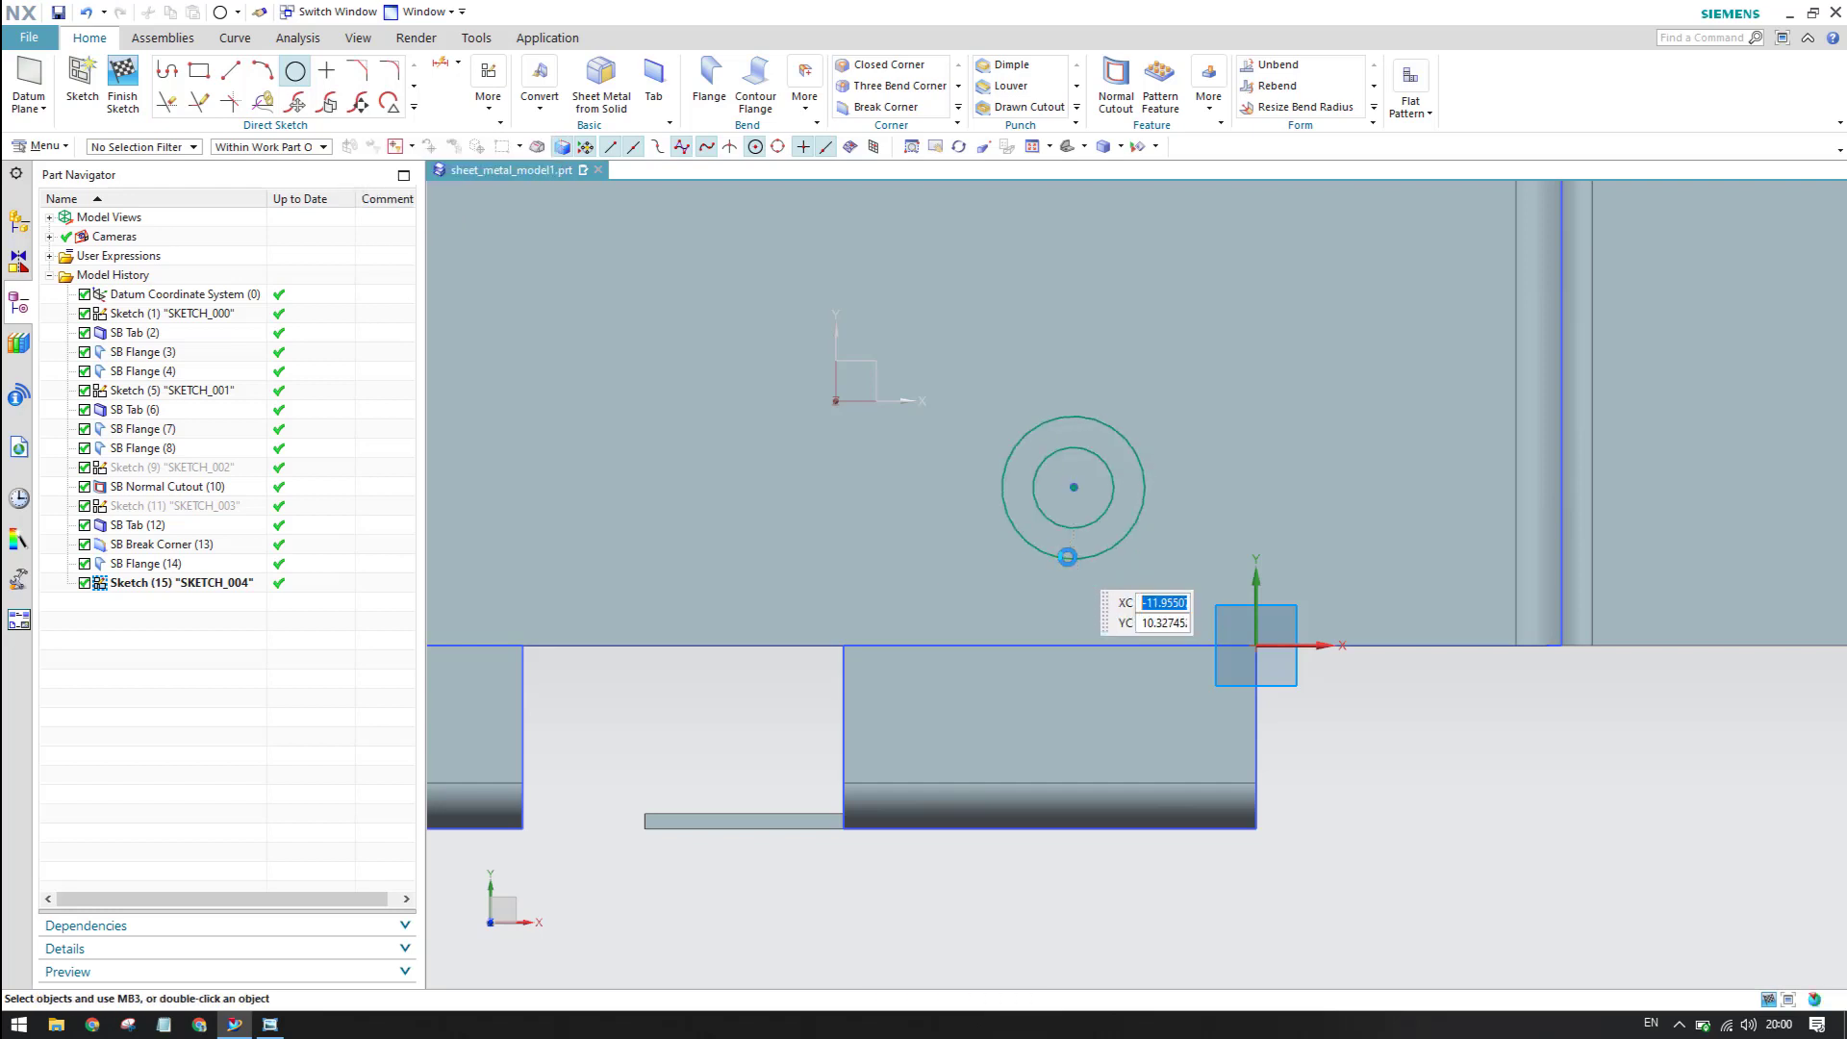
# - Dimension the outer circle's diameter at 13 mm
pyautogui.click(440, 64)
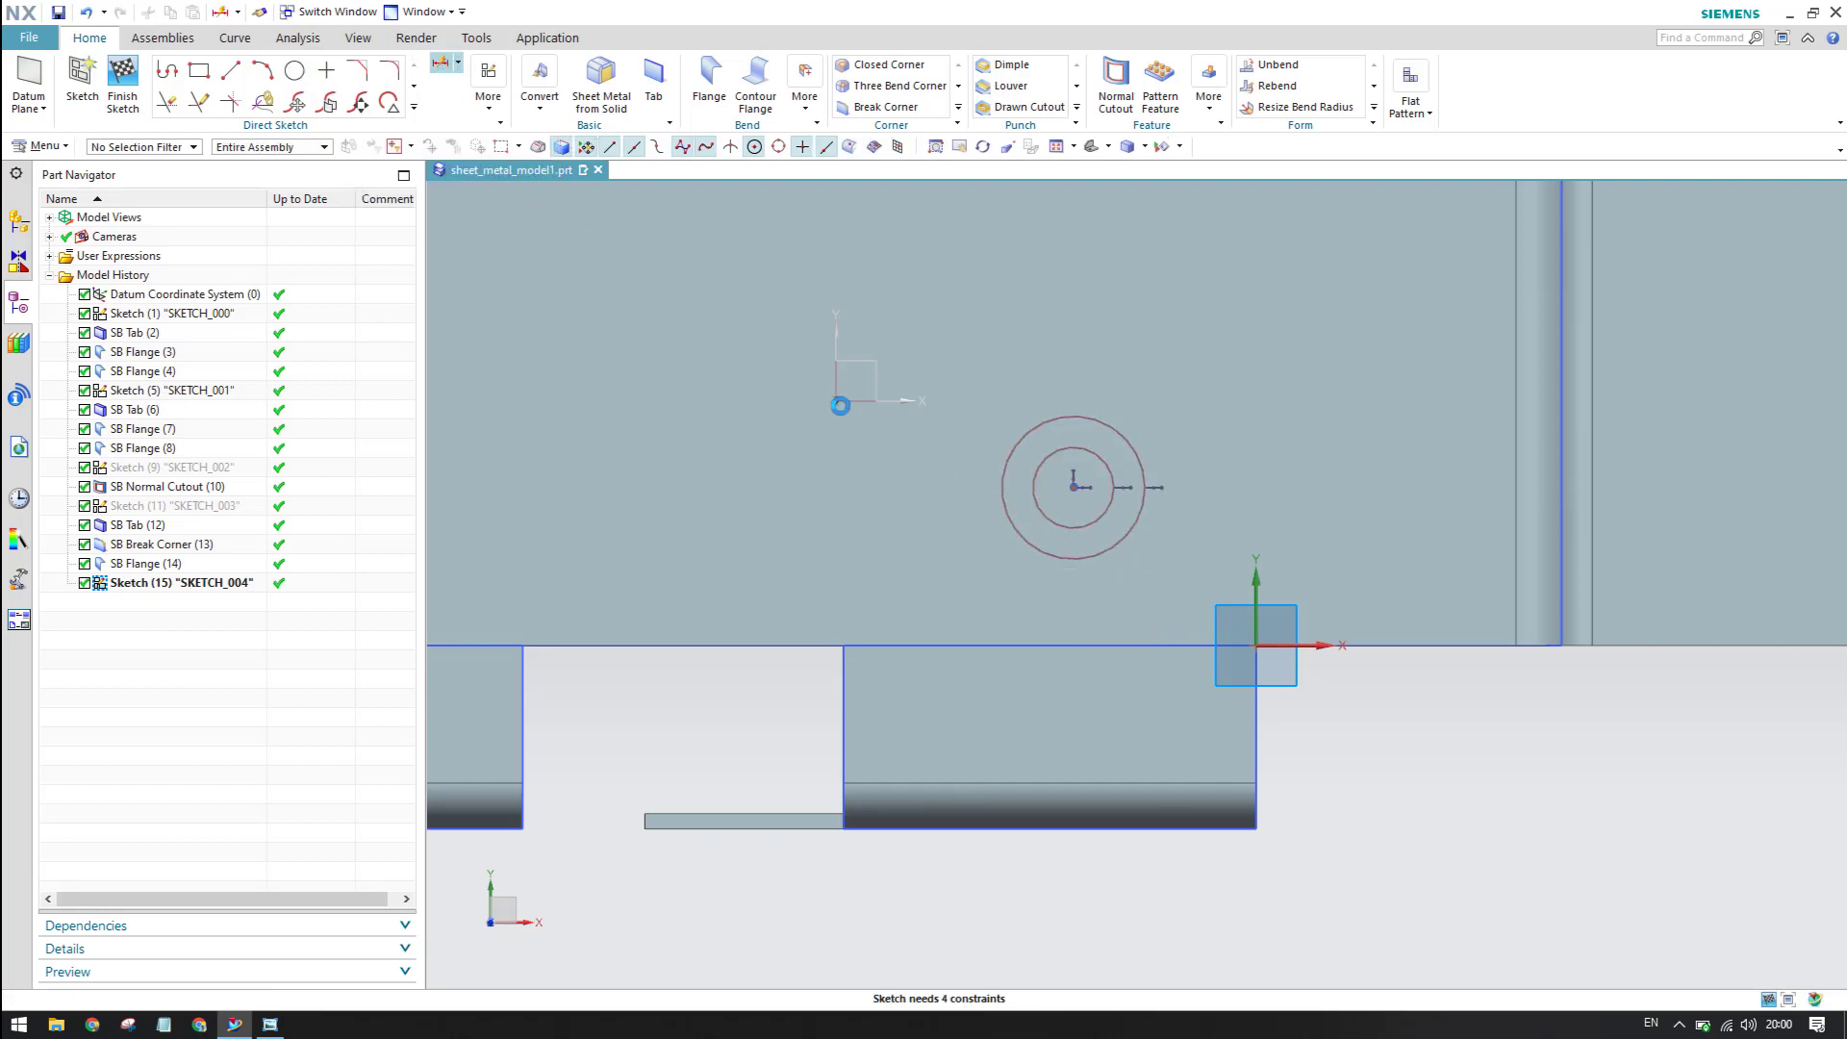
pyautogui.click(1029, 426)
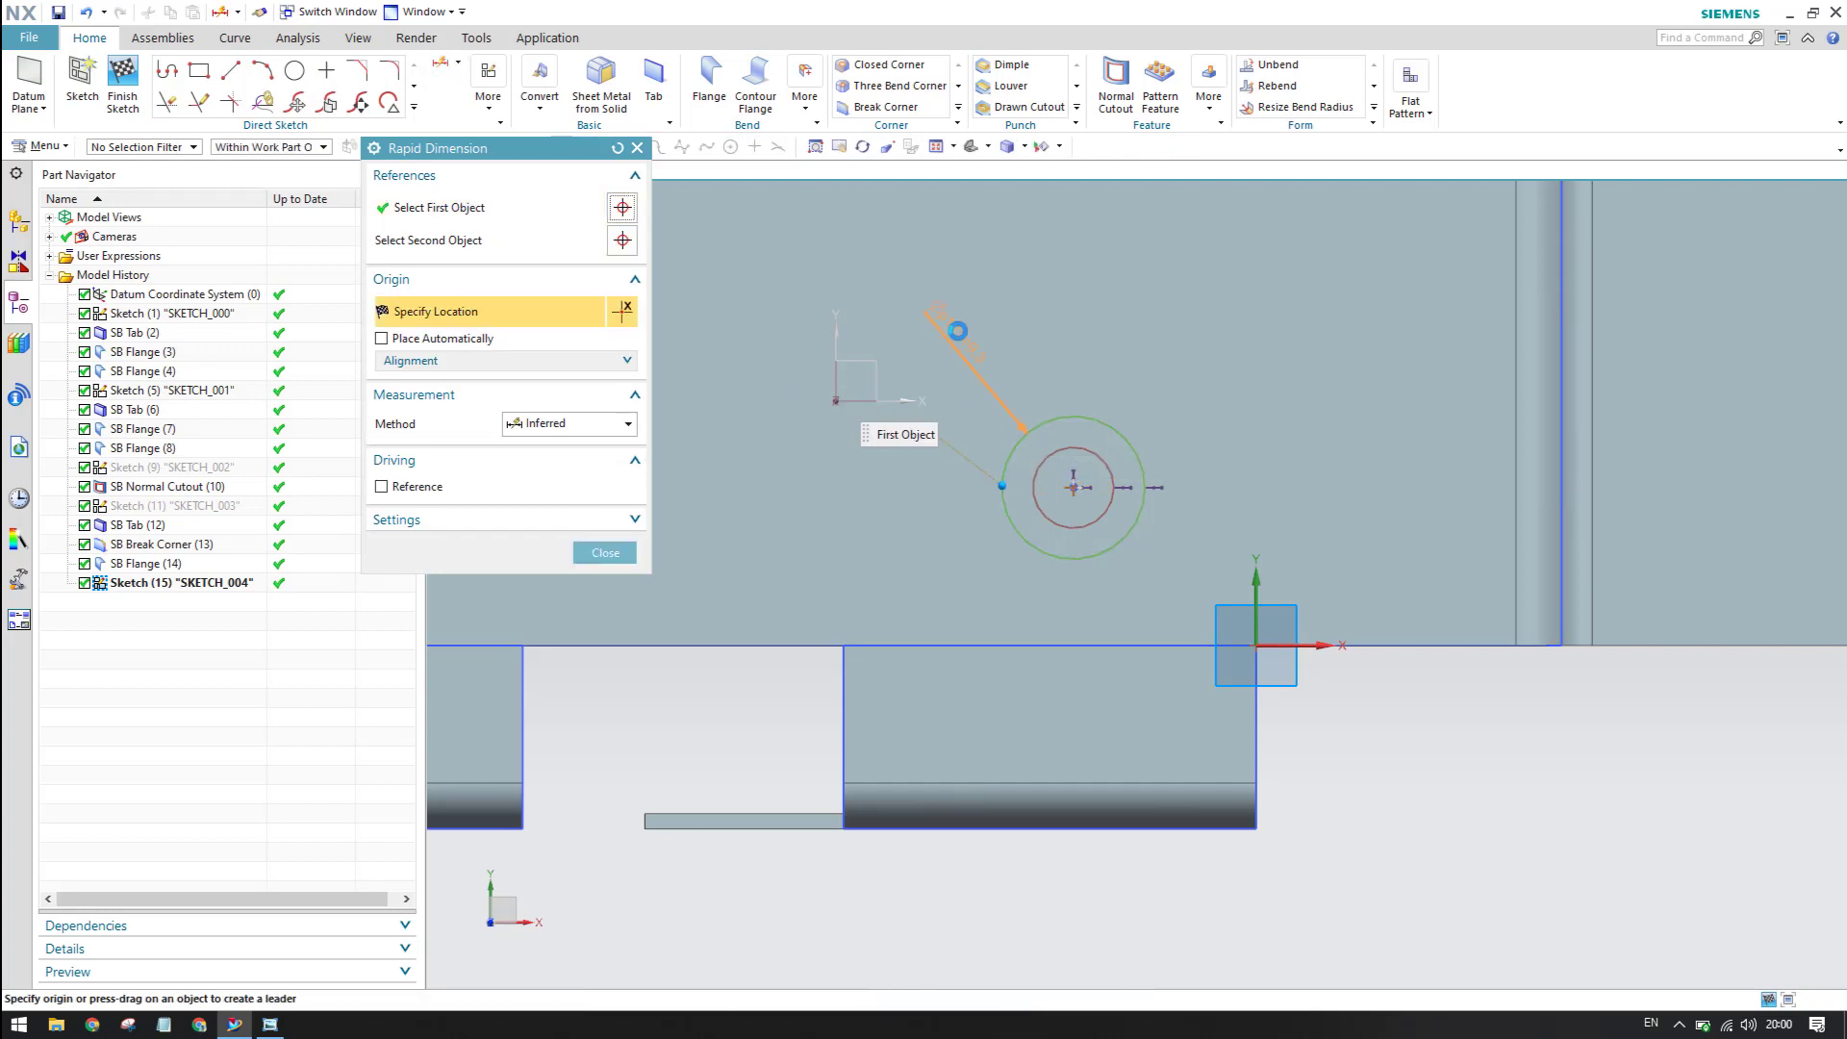
pyautogui.click(946, 401)
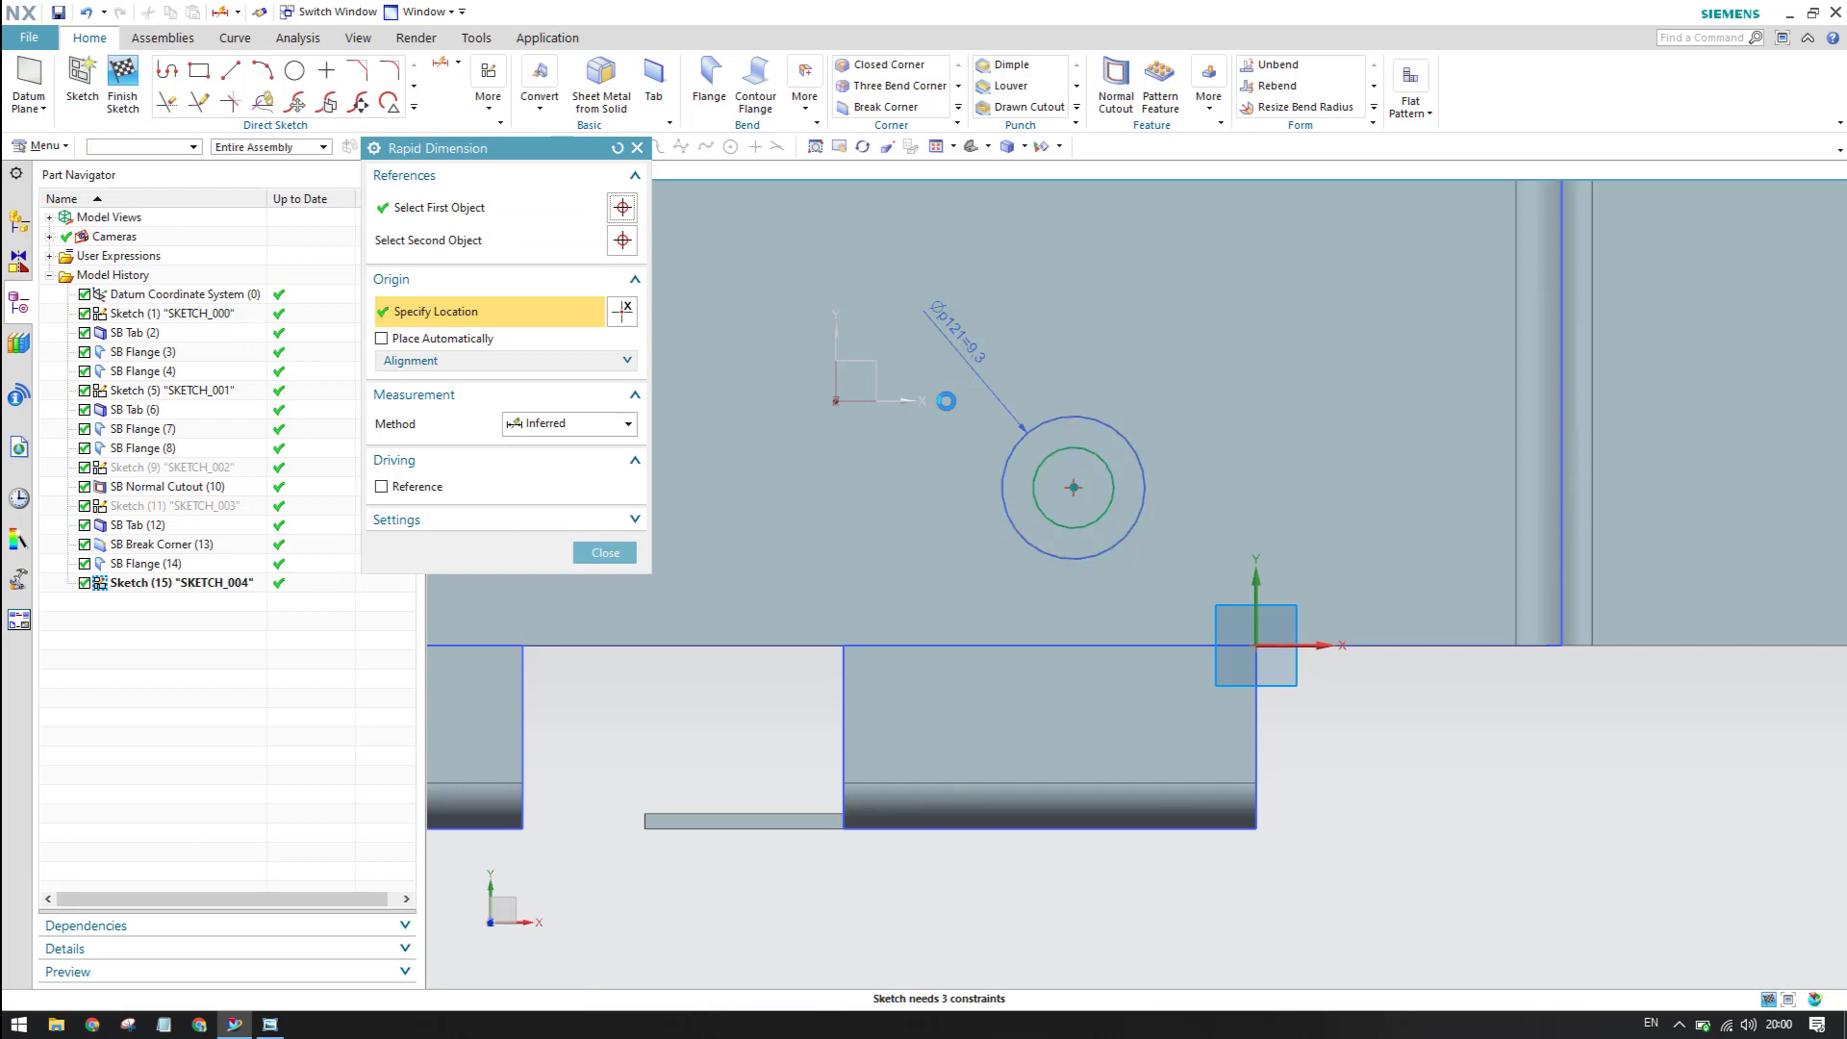
pyautogui.write('13')
pyautogui.press('Return')
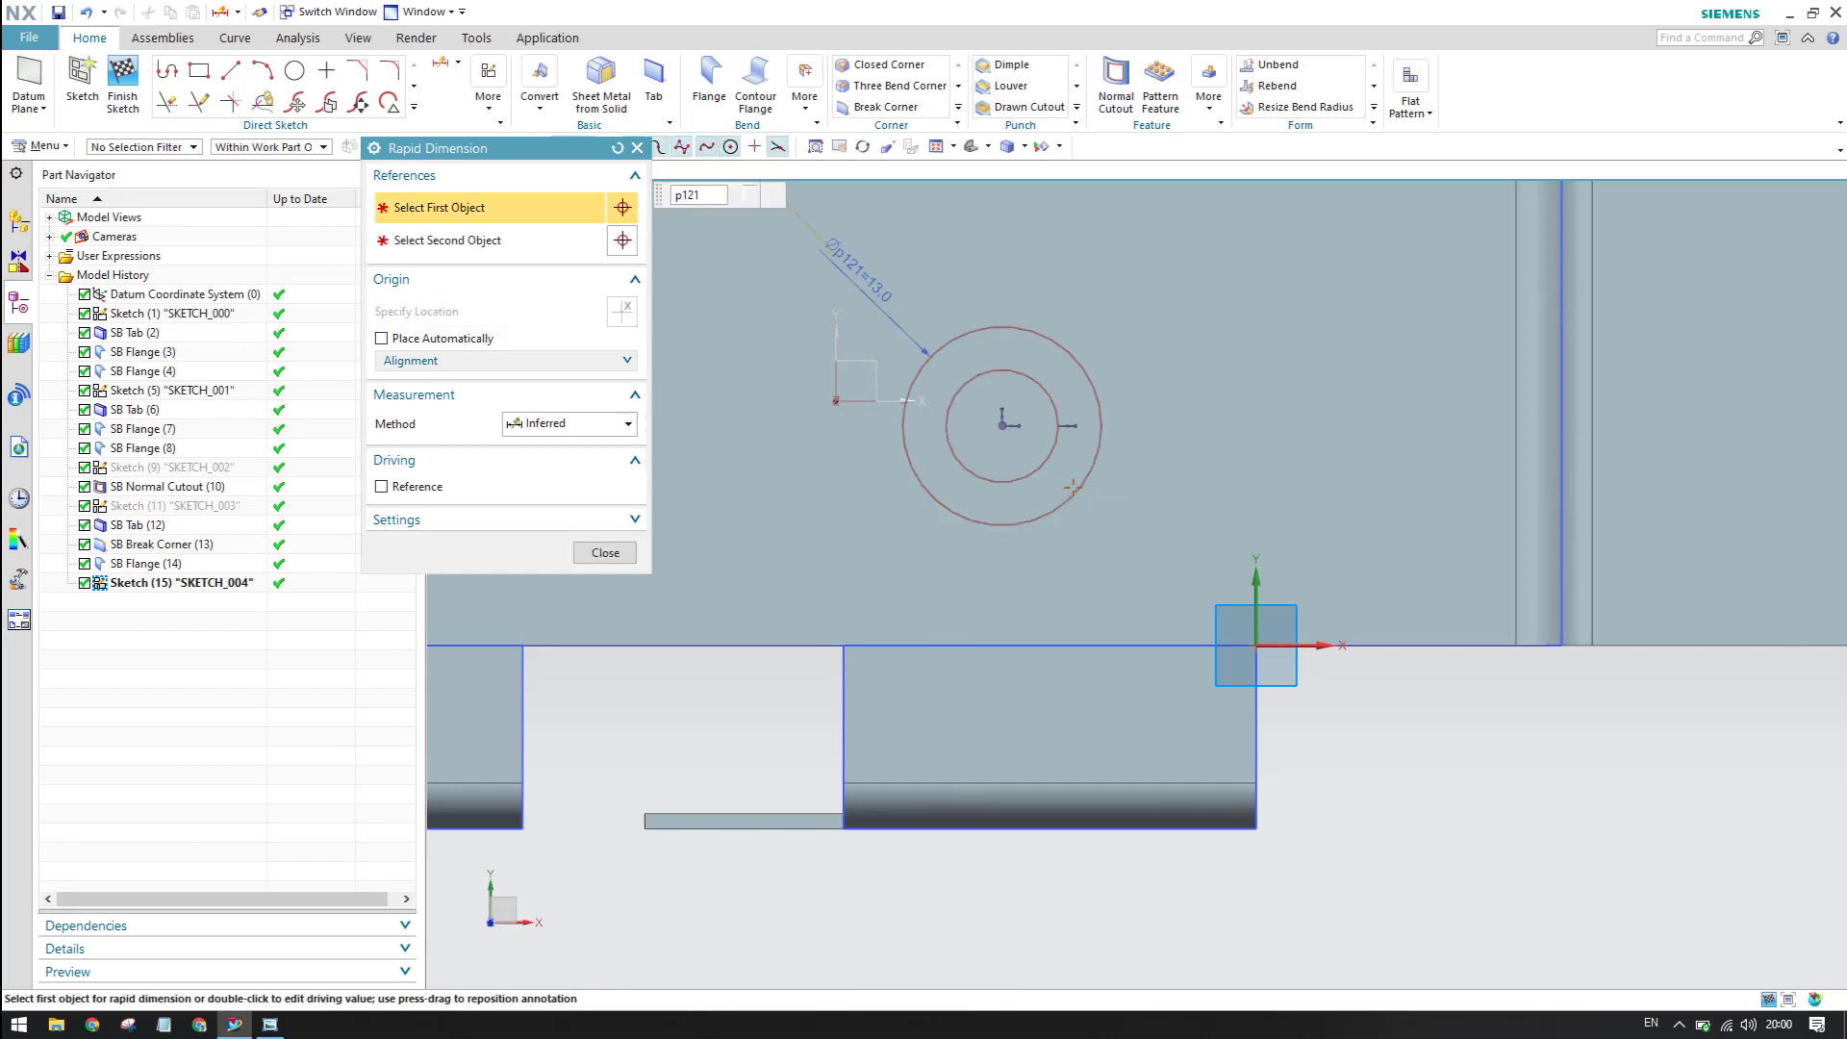
# - Dimension the inner circle's diameter at 8 mm and finish dimensioning
pyautogui.click(1000, 474)
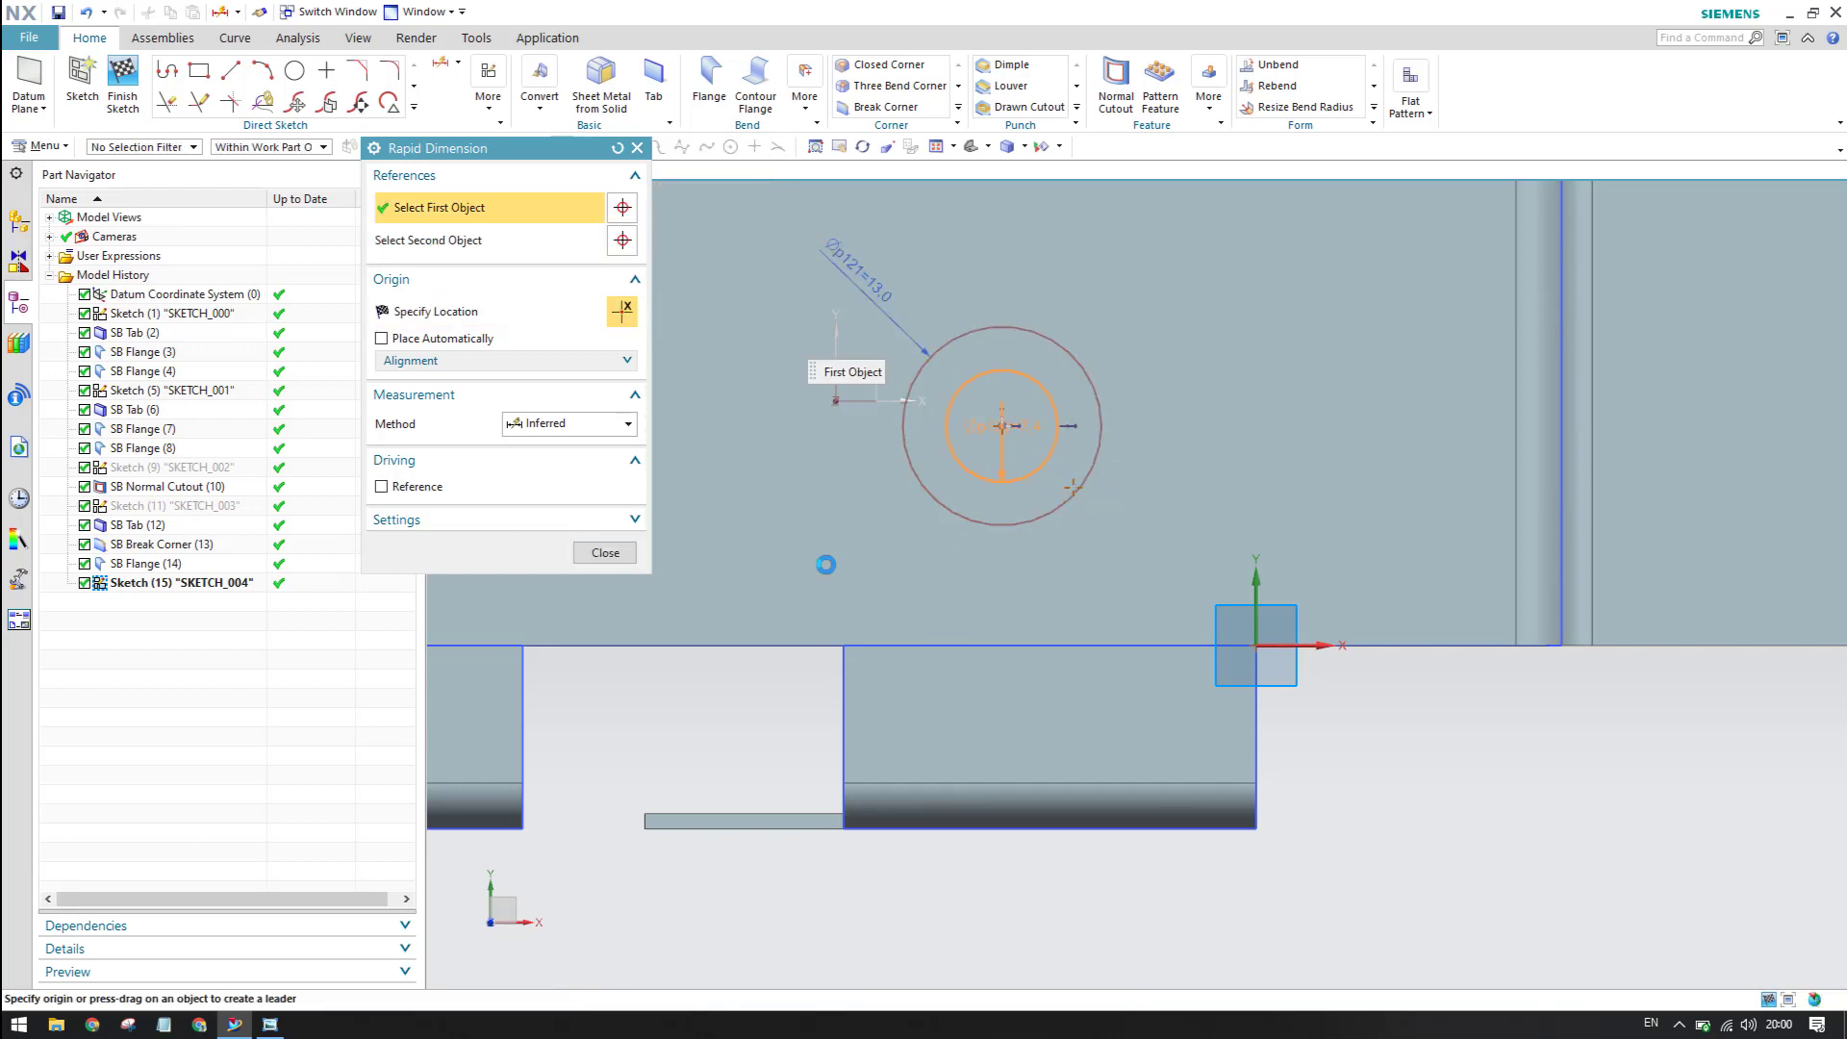
pyautogui.click(857, 577)
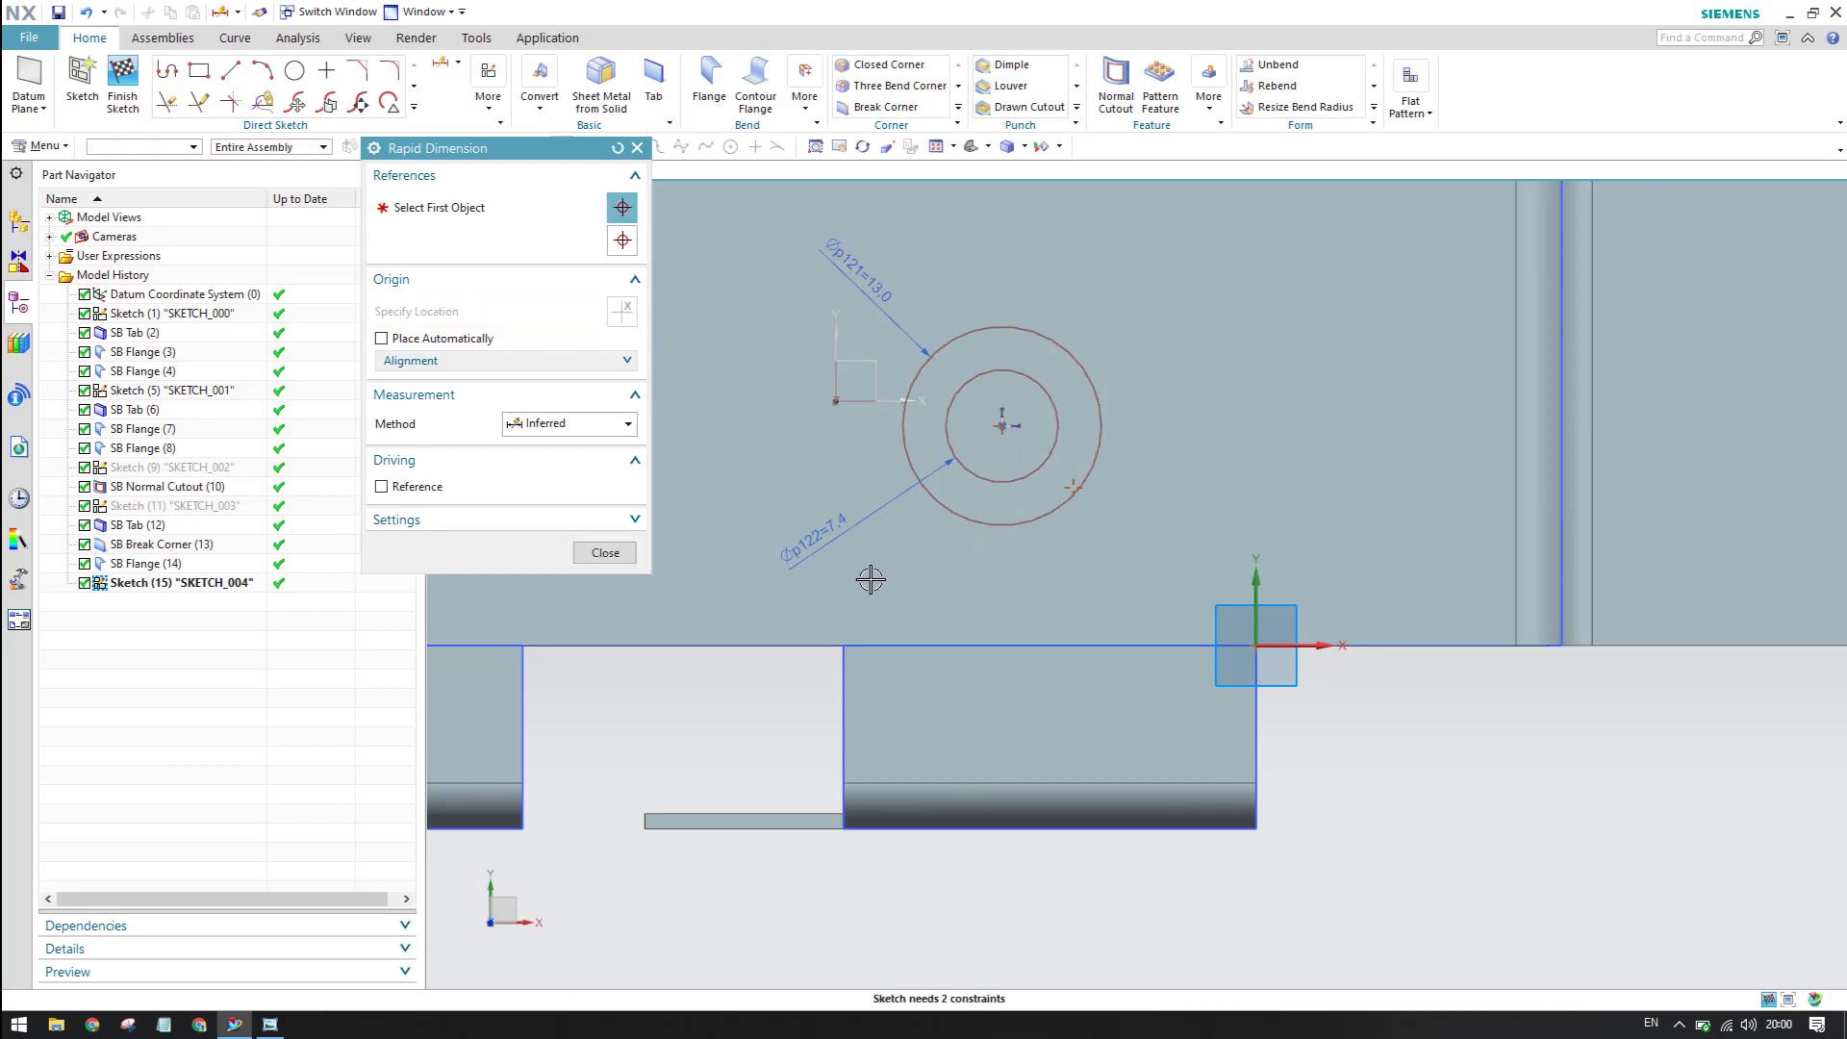
pyautogui.write('8')
pyautogui.click(606, 554)
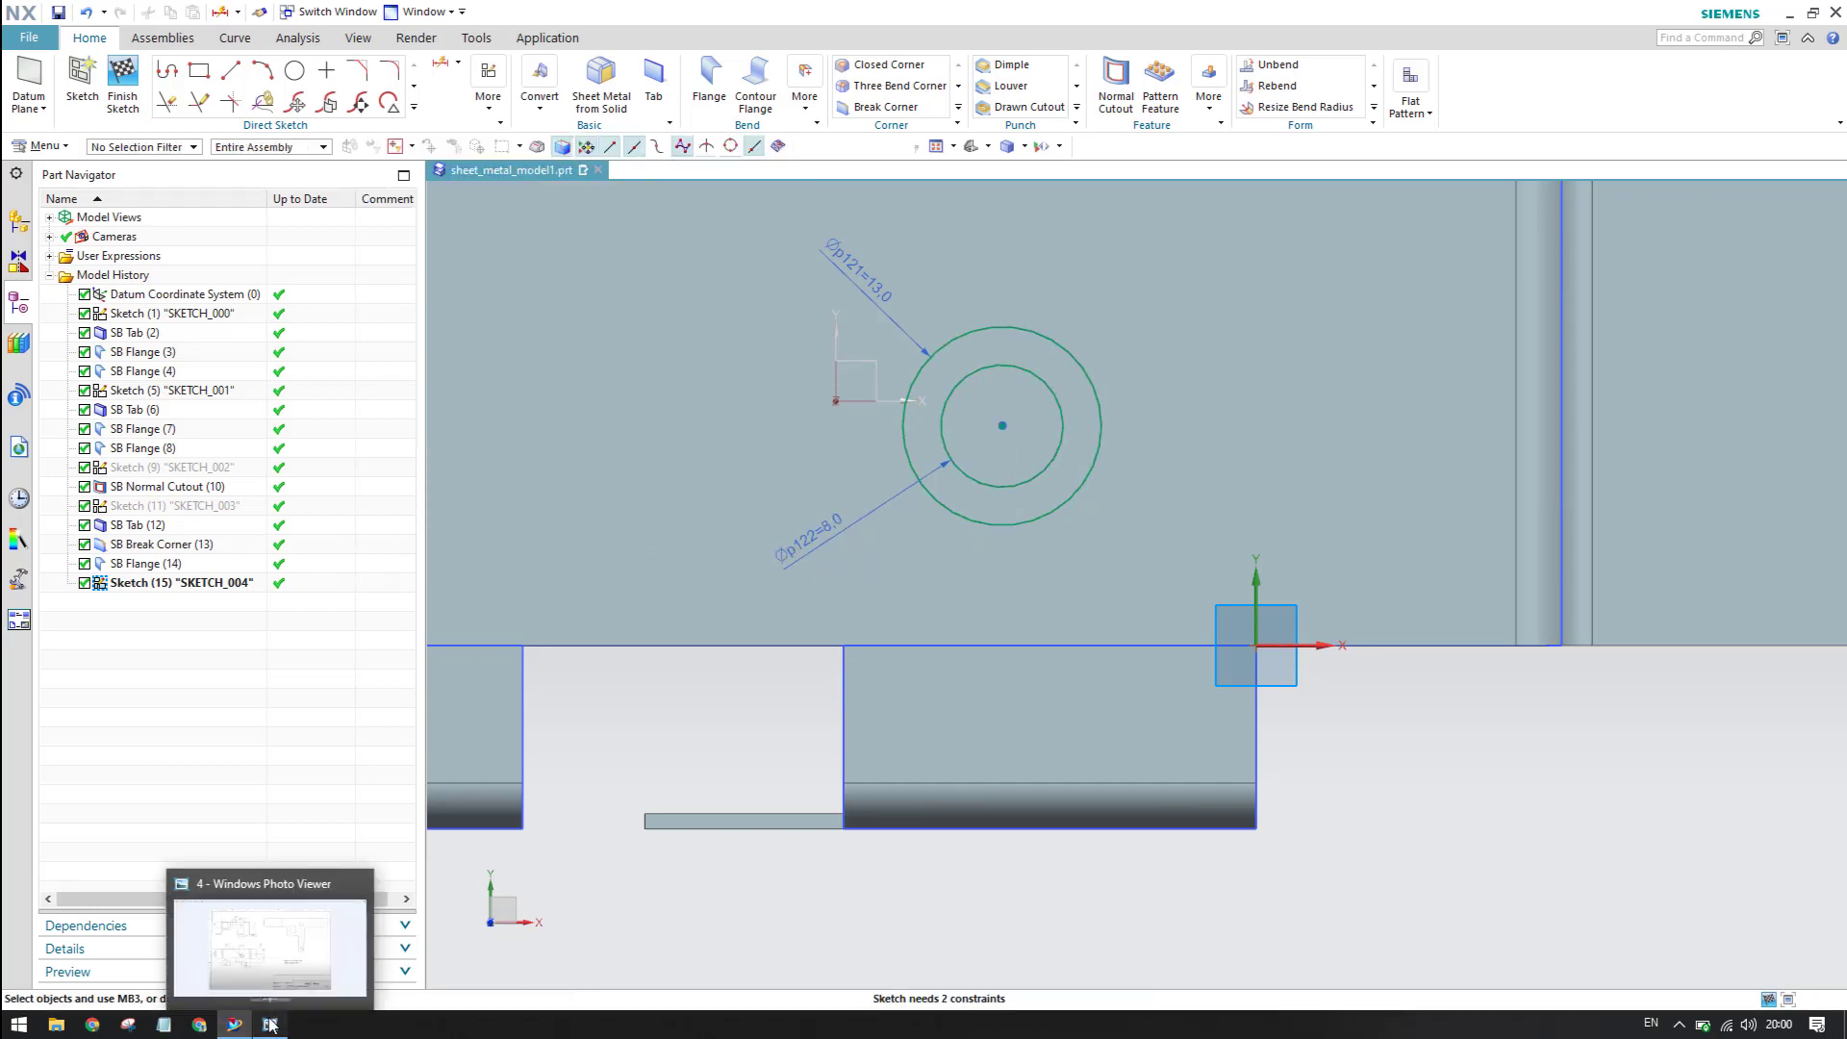
# - Check the hole position on the reference drawing and dimension the circles' centre 29 mm horizontally from the sketch line at the nearby side bend
pyautogui.click(270, 1024)
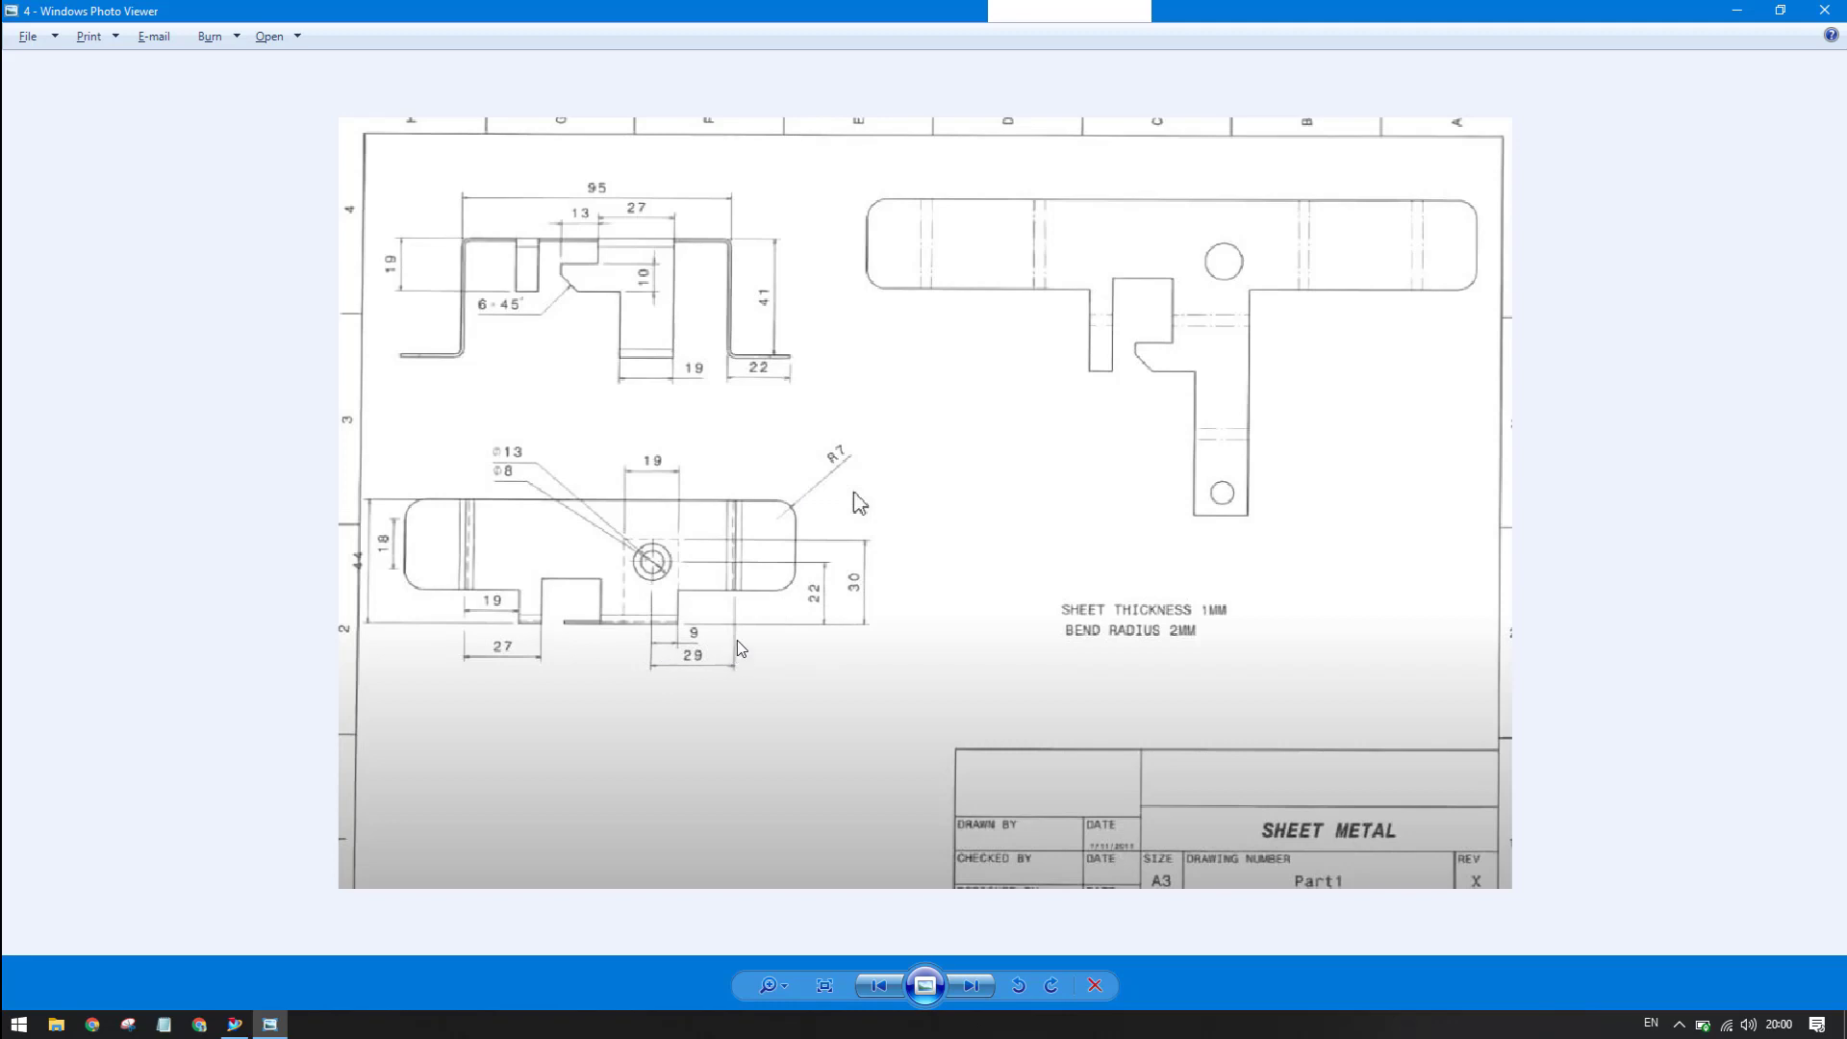
pyautogui.click(1729, 10)
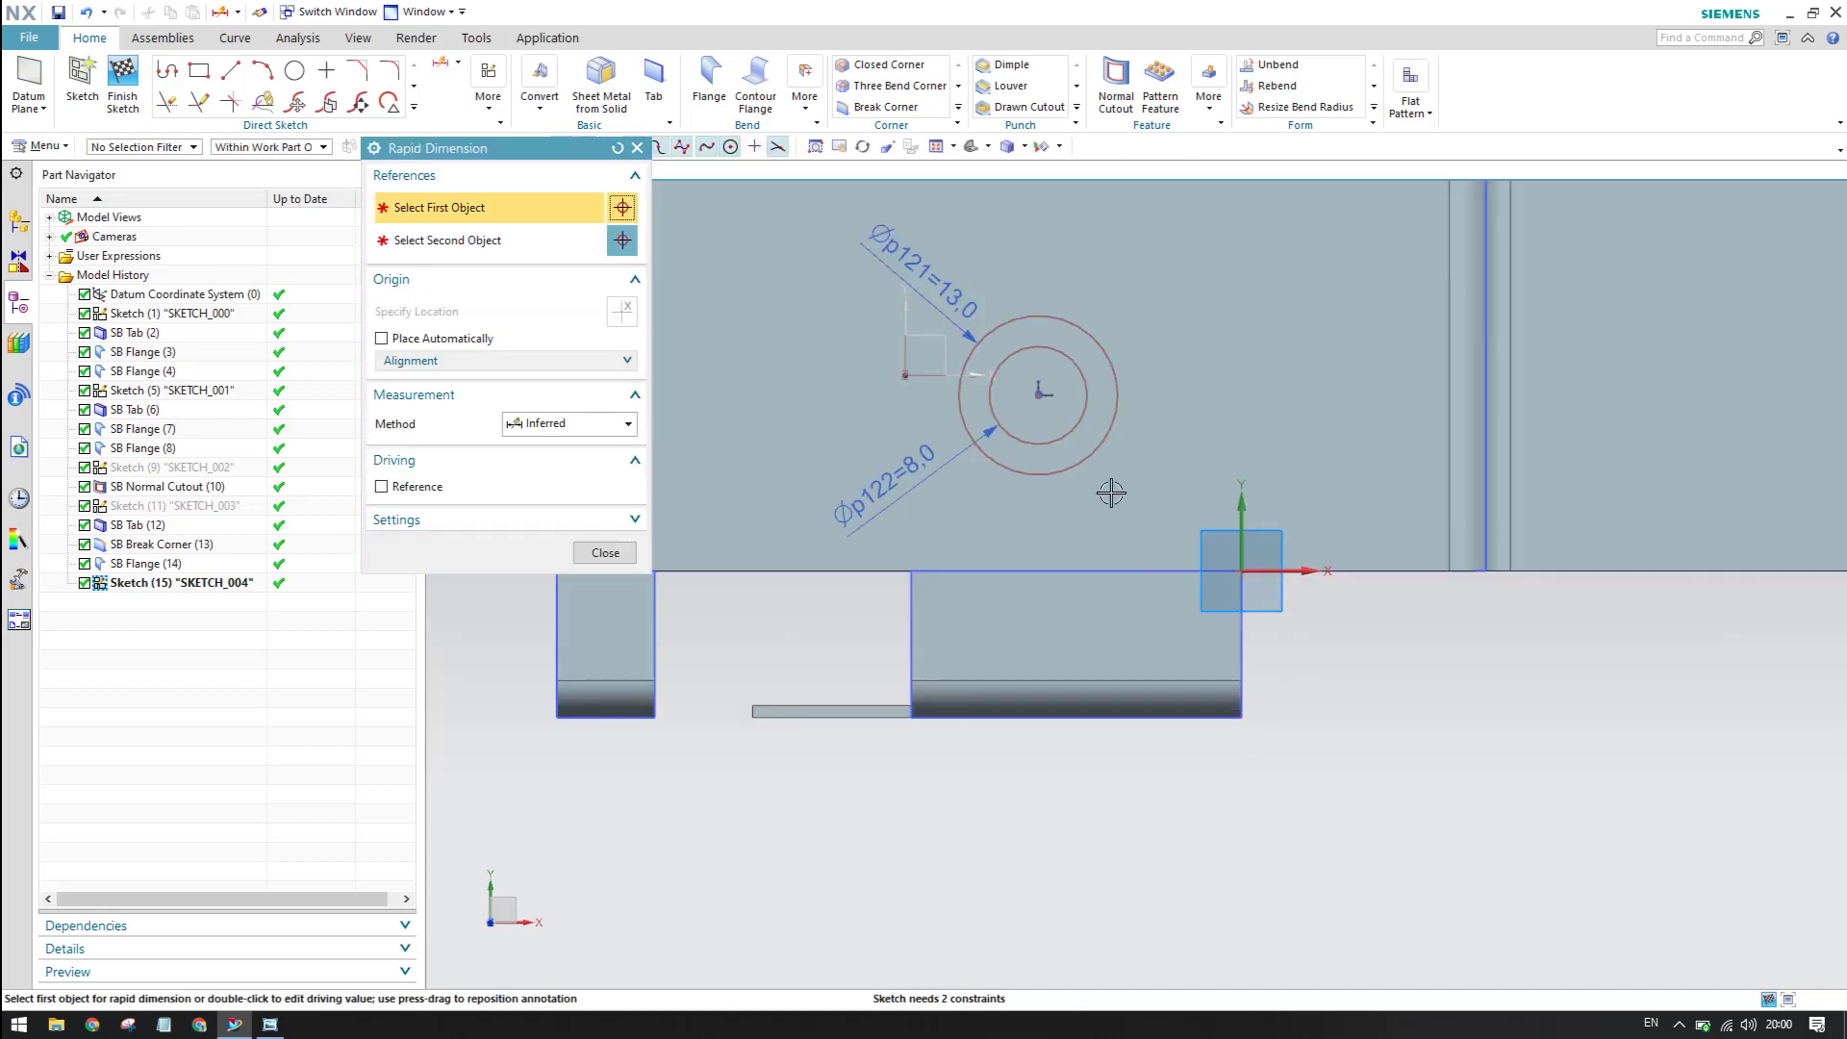
pyautogui.click(1097, 448)
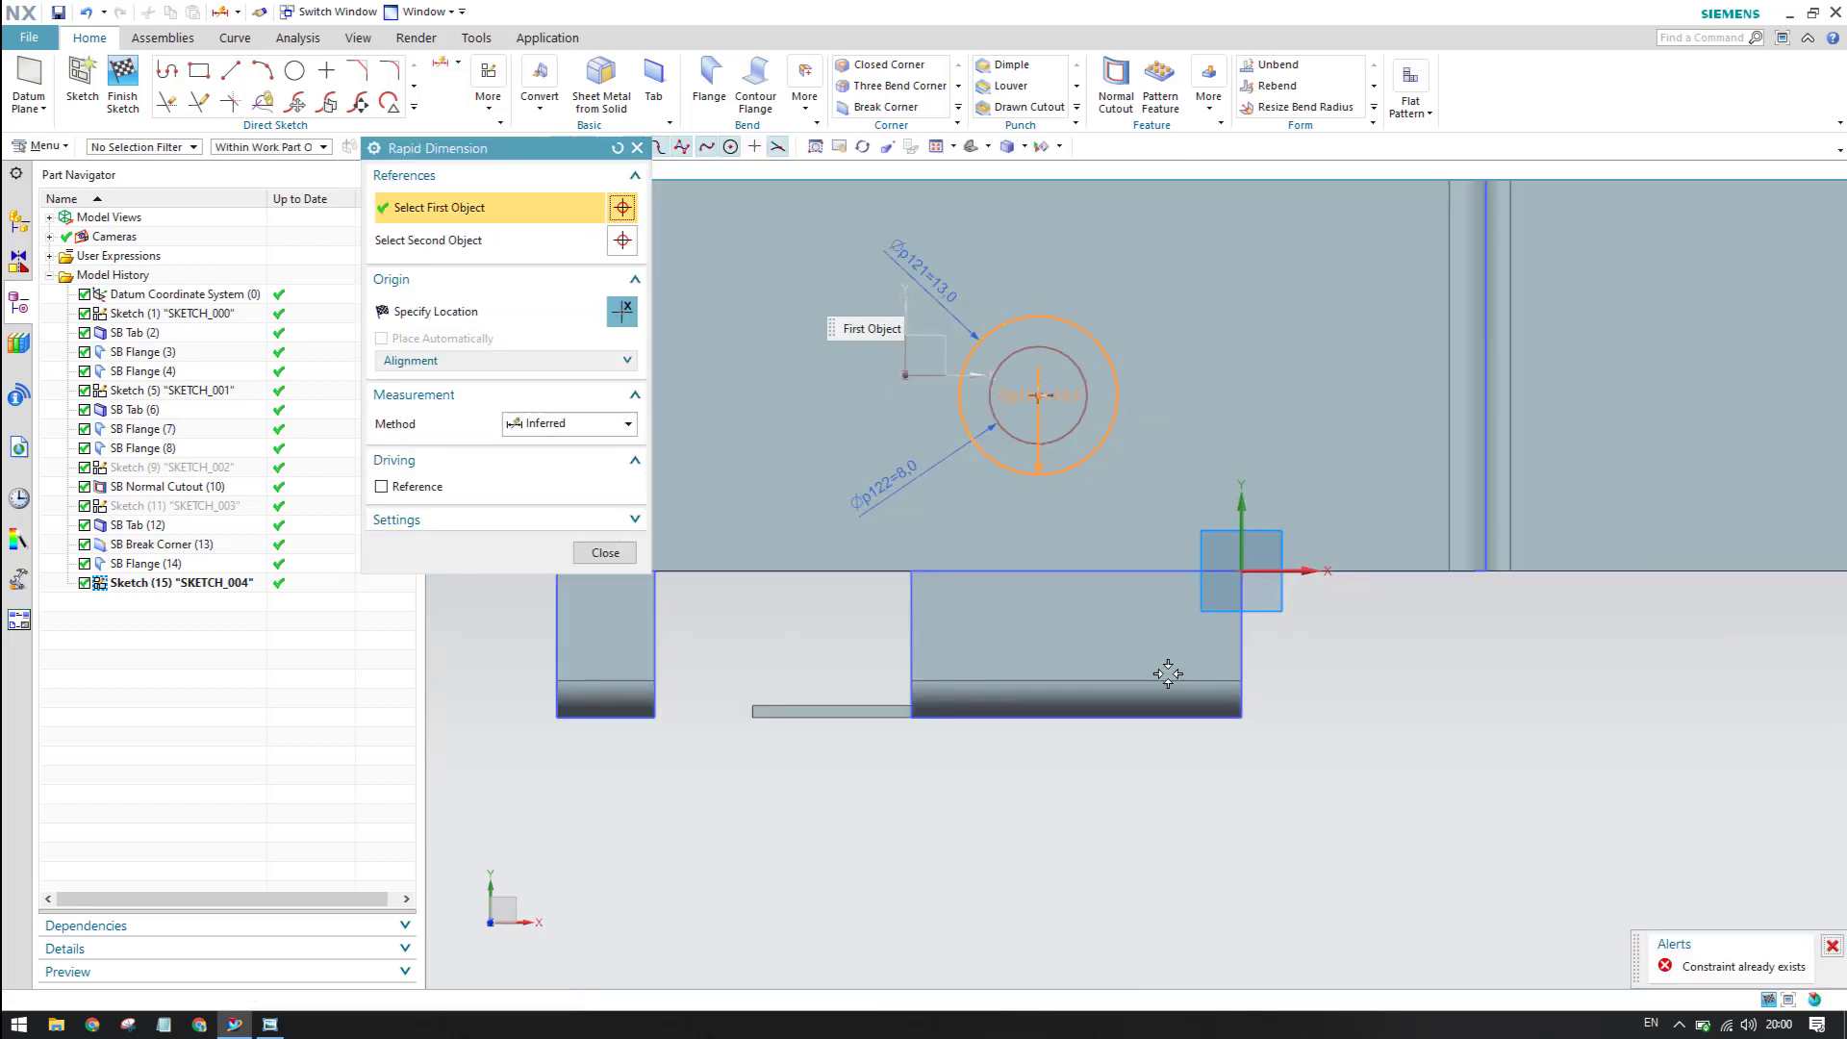
pyautogui.moveTo(1168, 674); pyautogui.dragTo(1114, 536, button='middle')
pyautogui.scroll(5, 1258, 384)
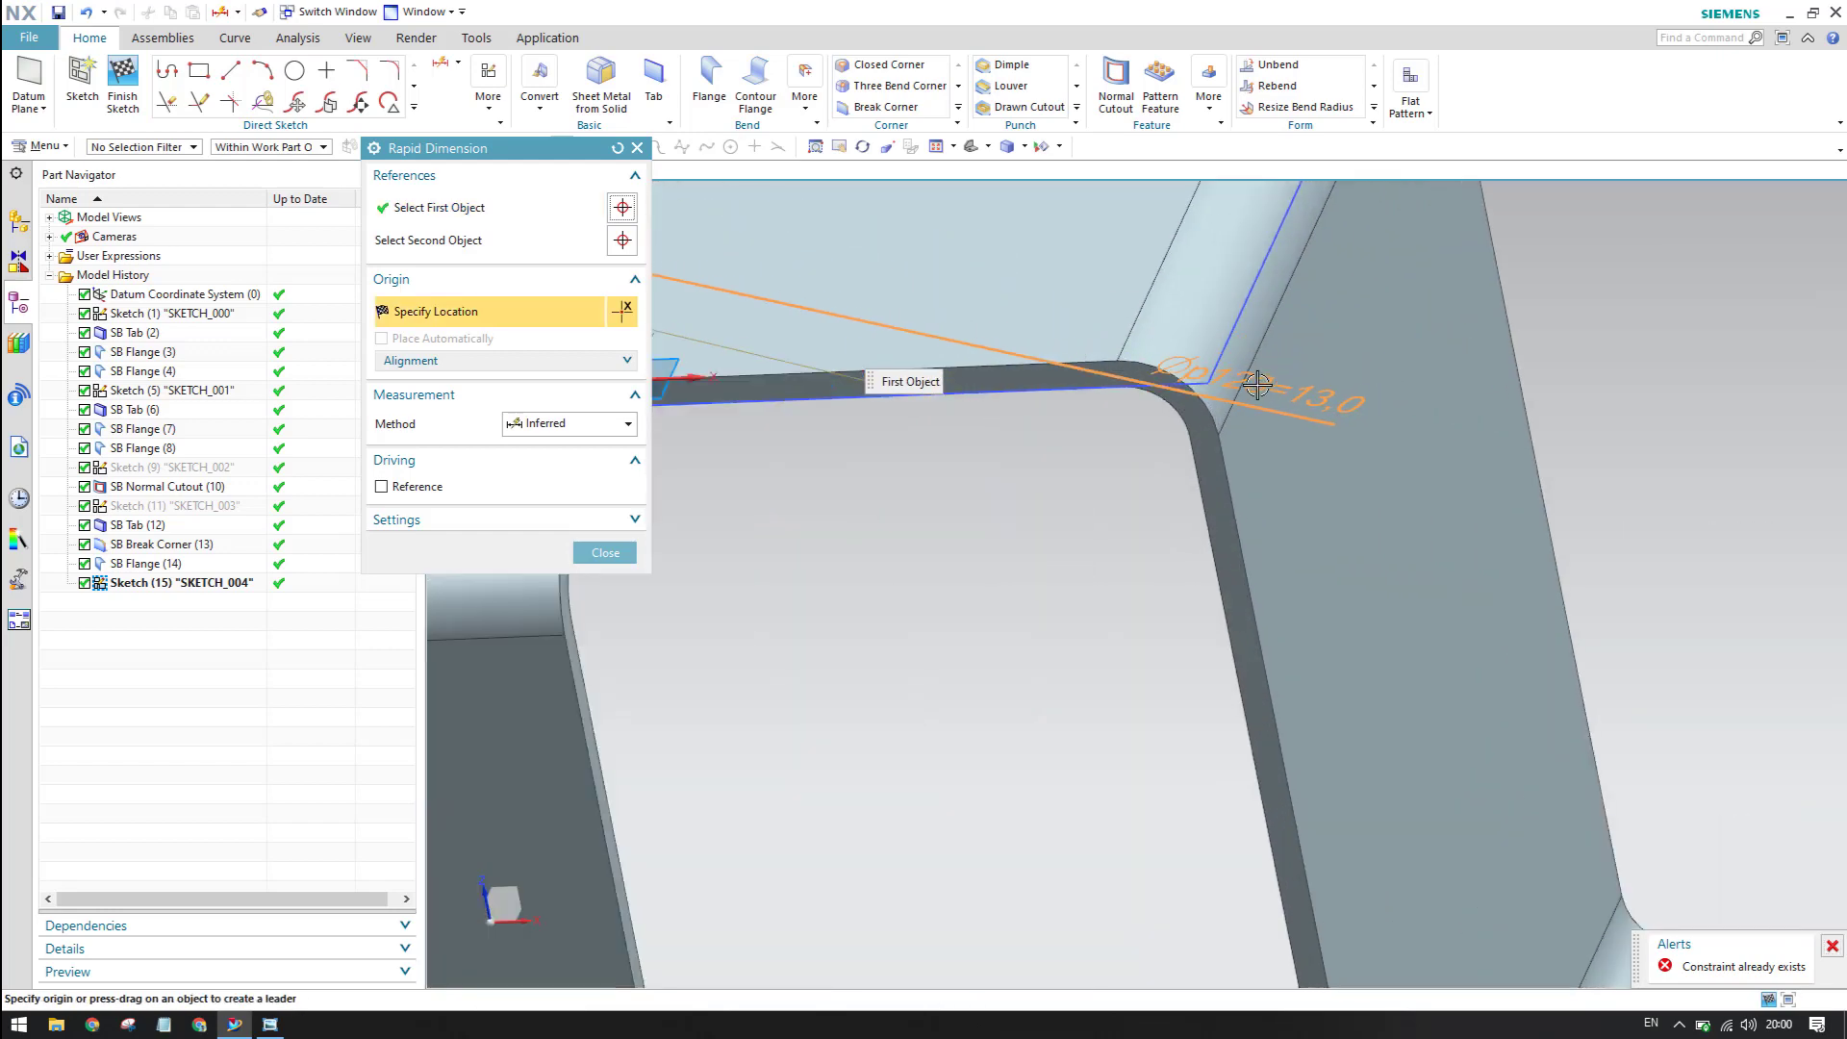
pyautogui.click(1208, 383)
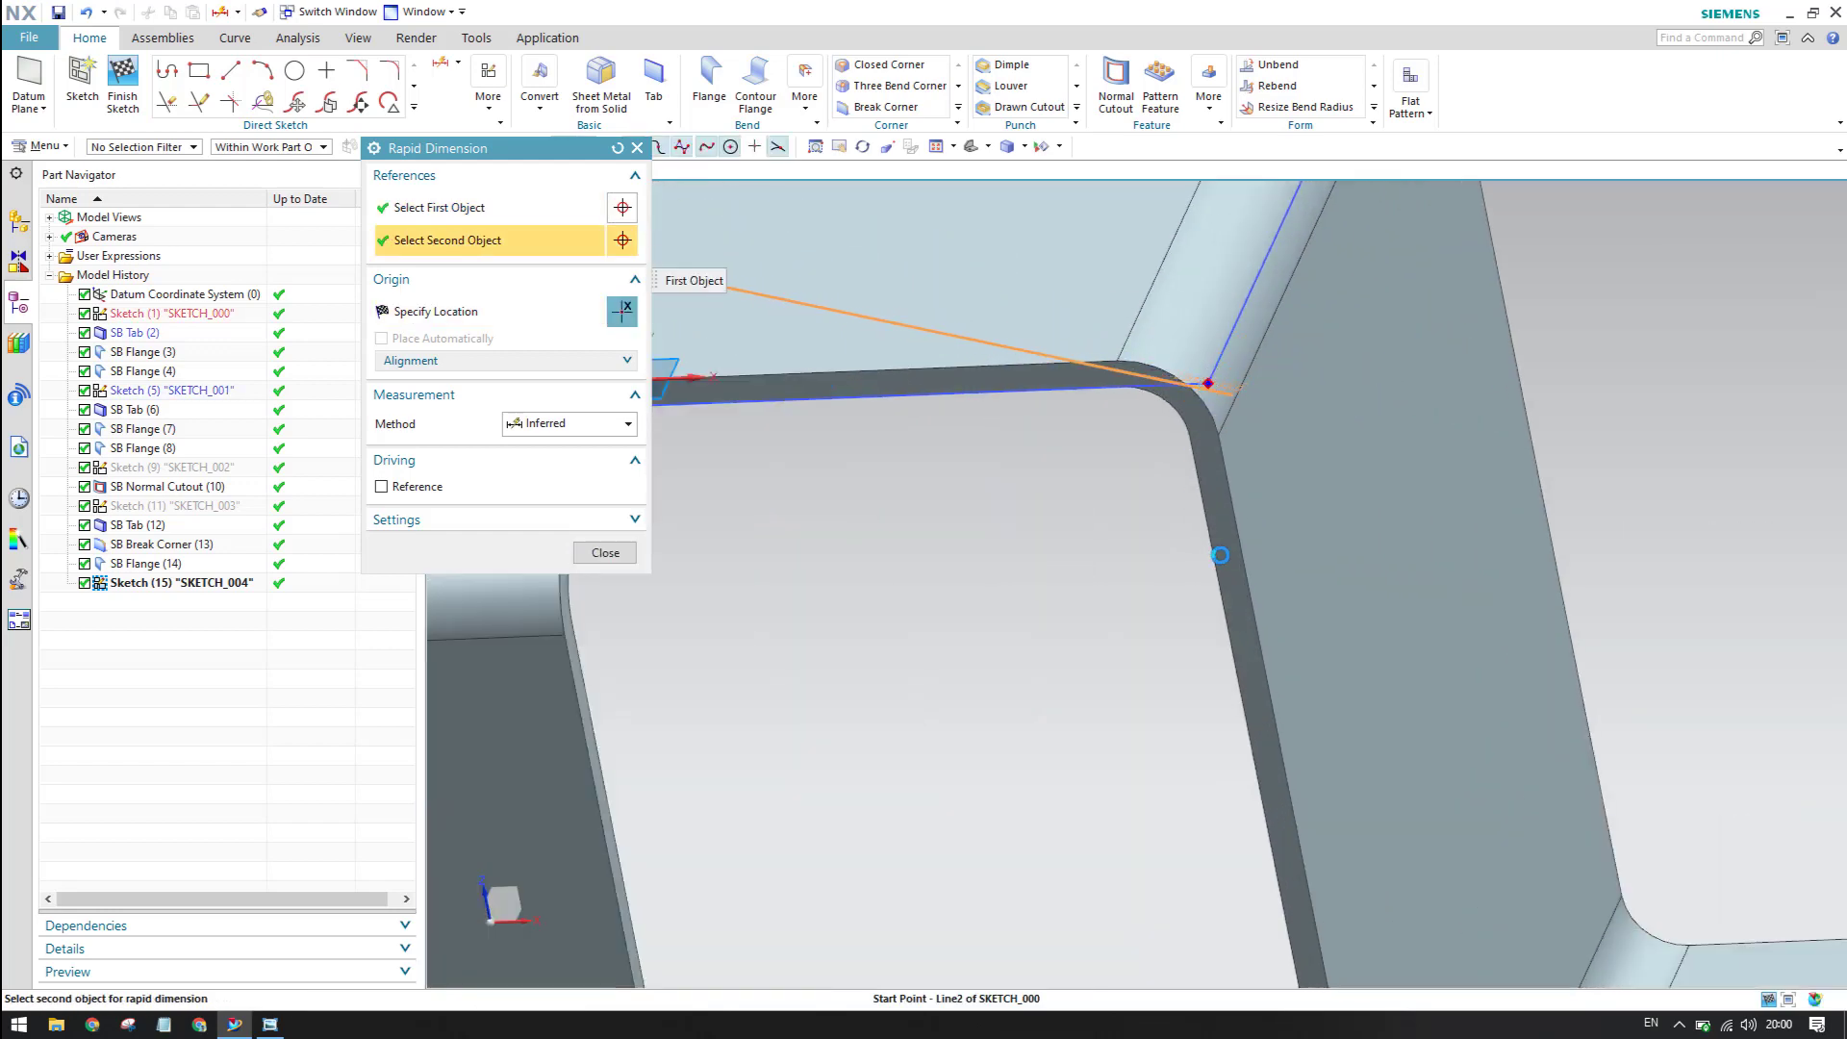
pyautogui.click(1250, 294)
pyautogui.scroll(-3, 1106, 553)
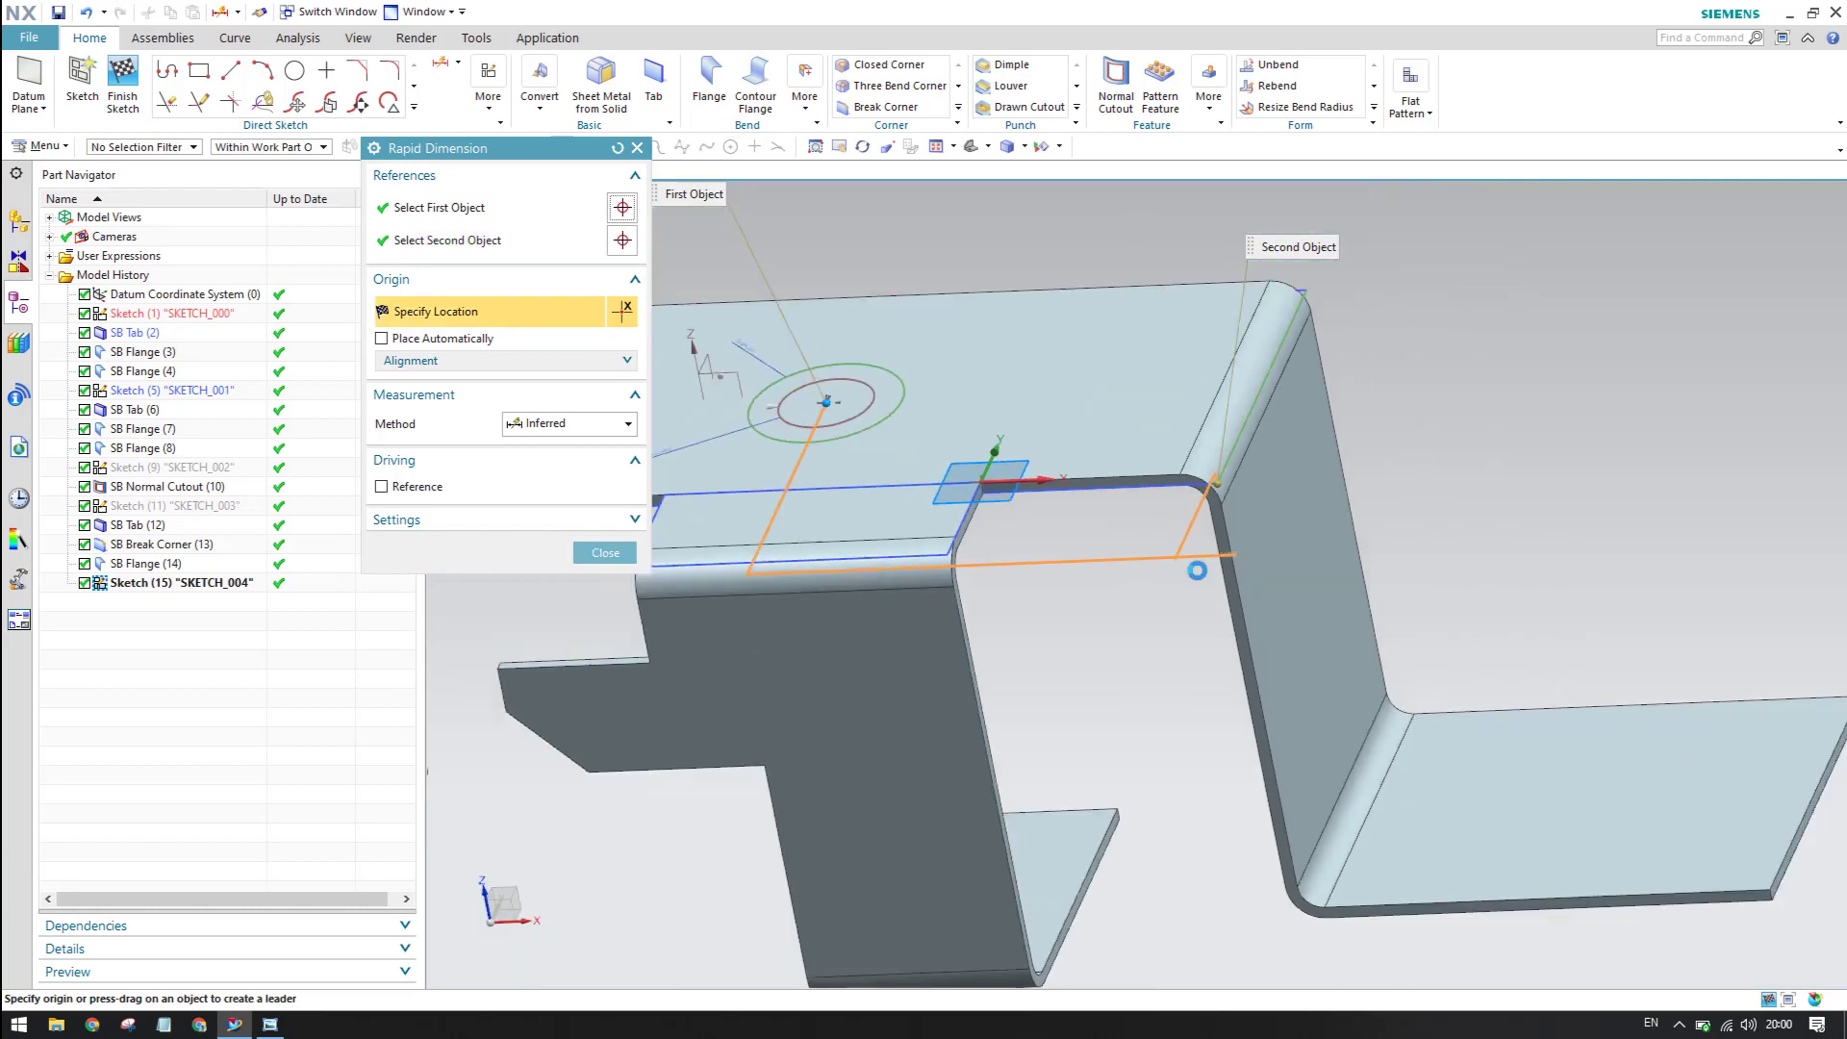
pyautogui.click(1092, 722)
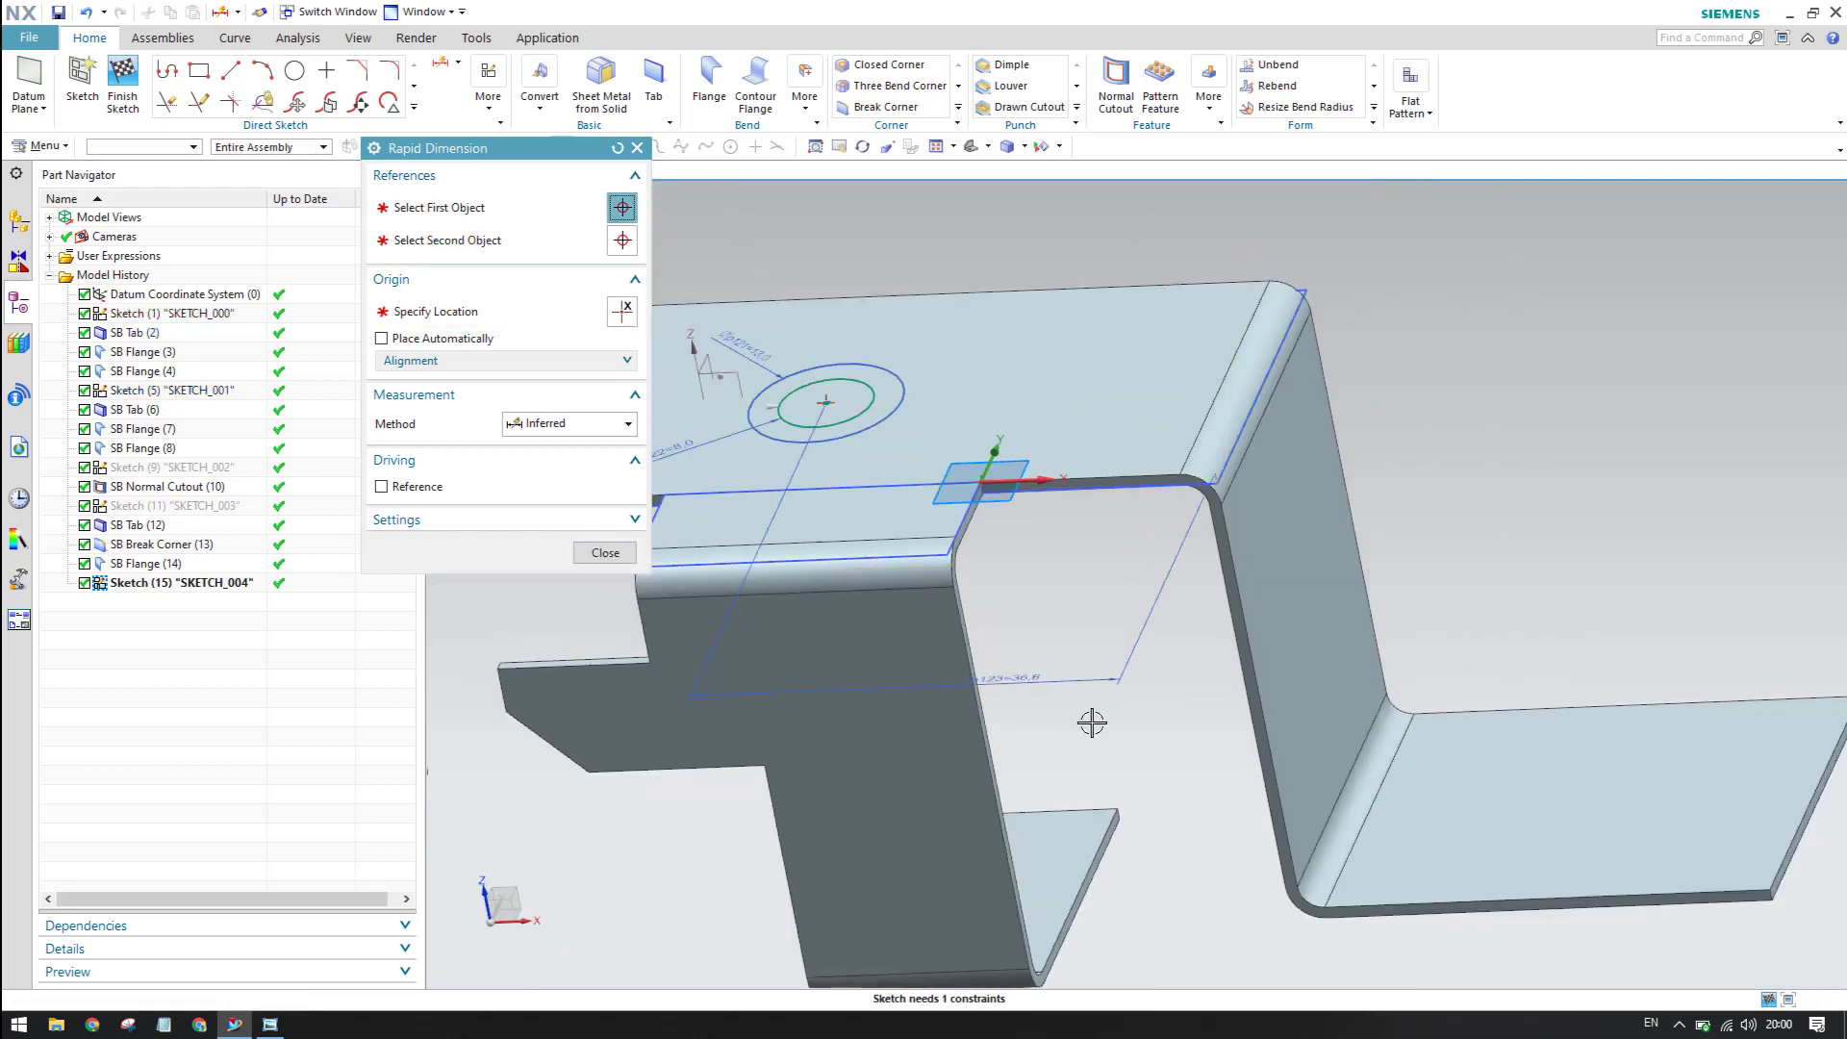
pyautogui.write('29')
pyautogui.press('Return')
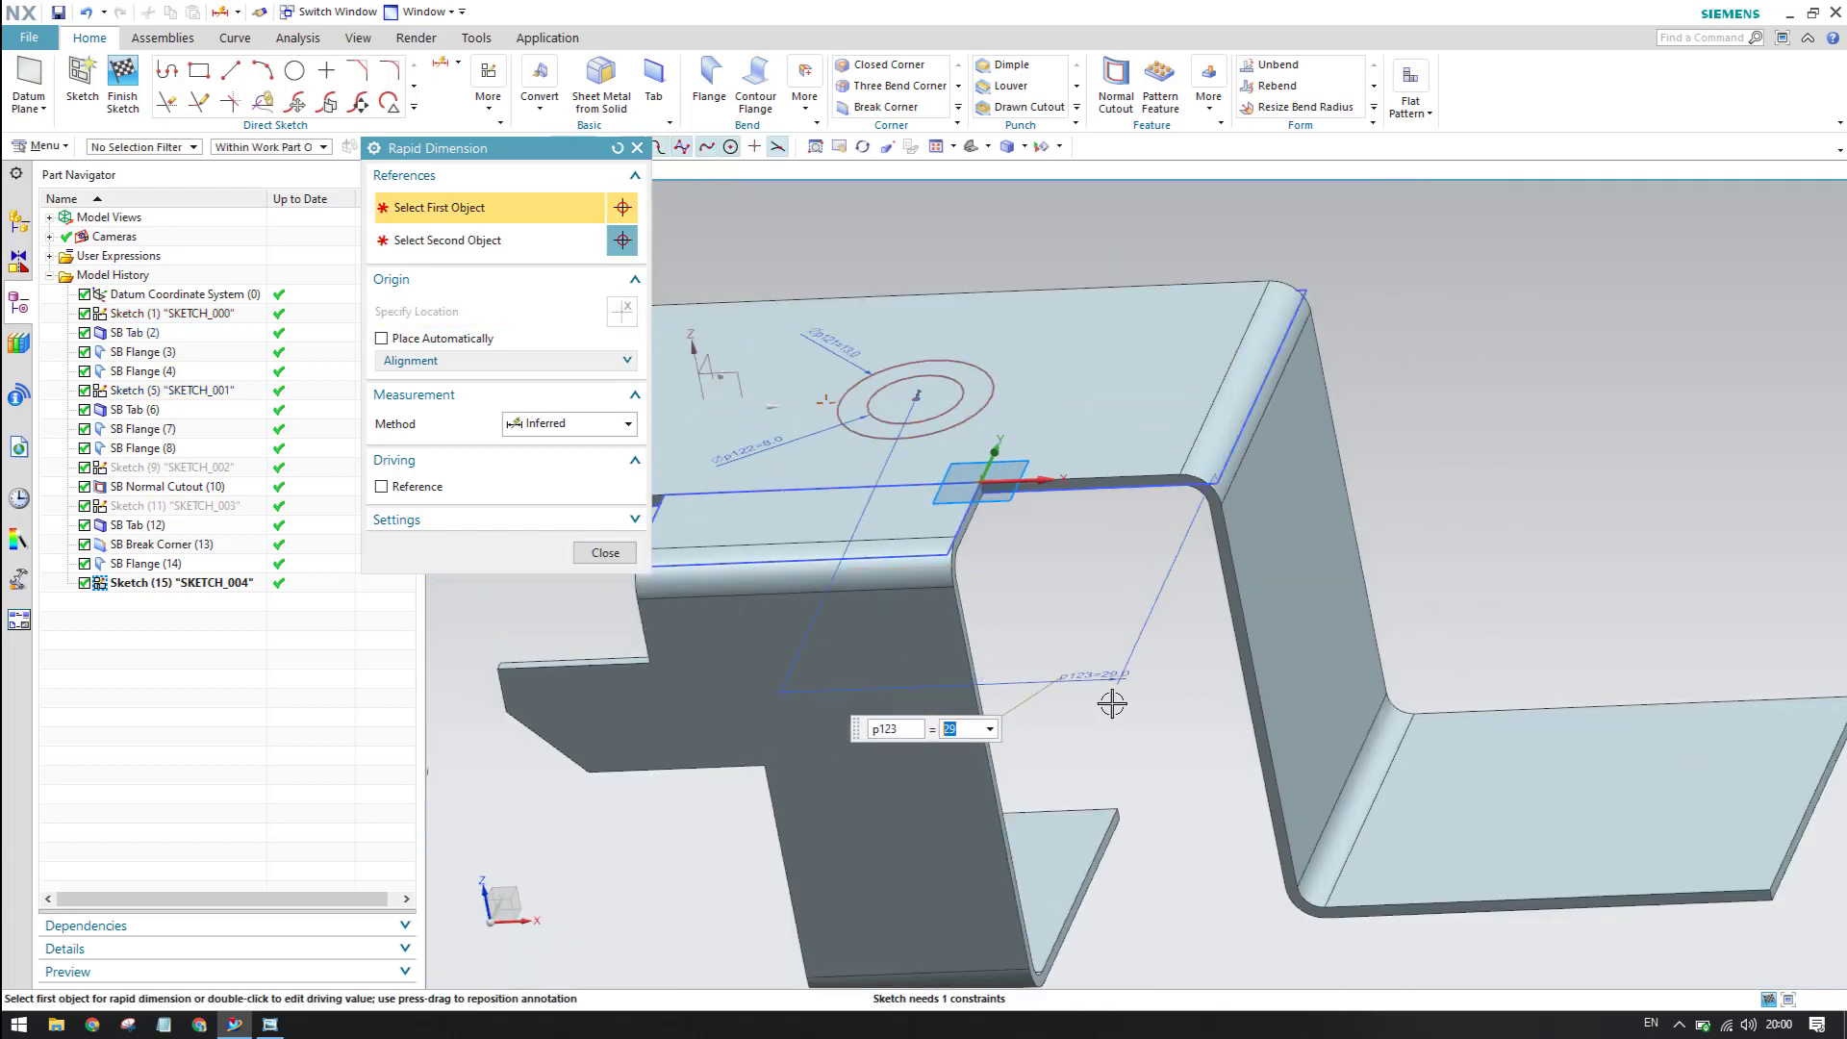
# - Dimension the circles' centre 22 mm from the outer sketch line of the wide front tab and finish the sketch
pyautogui.moveTo(960, 461); pyautogui.dragTo(950, 476, button='middle')
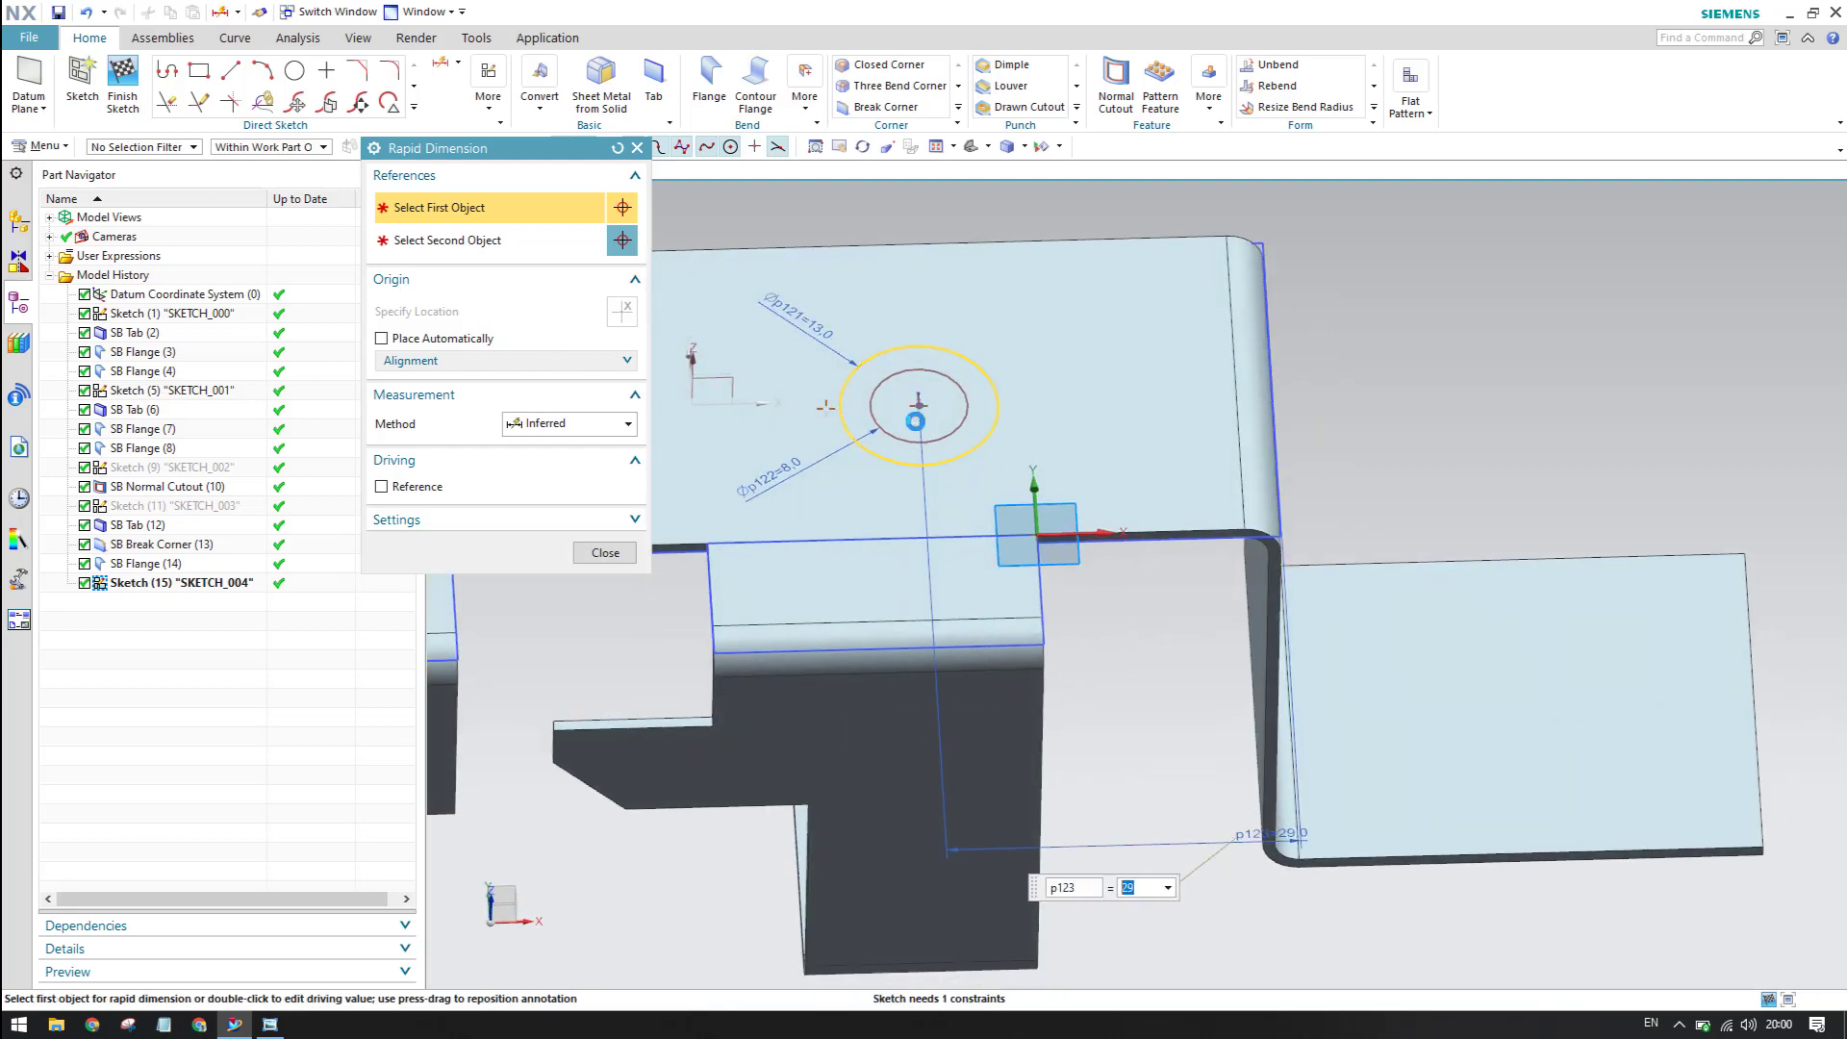
pyautogui.click(919, 404)
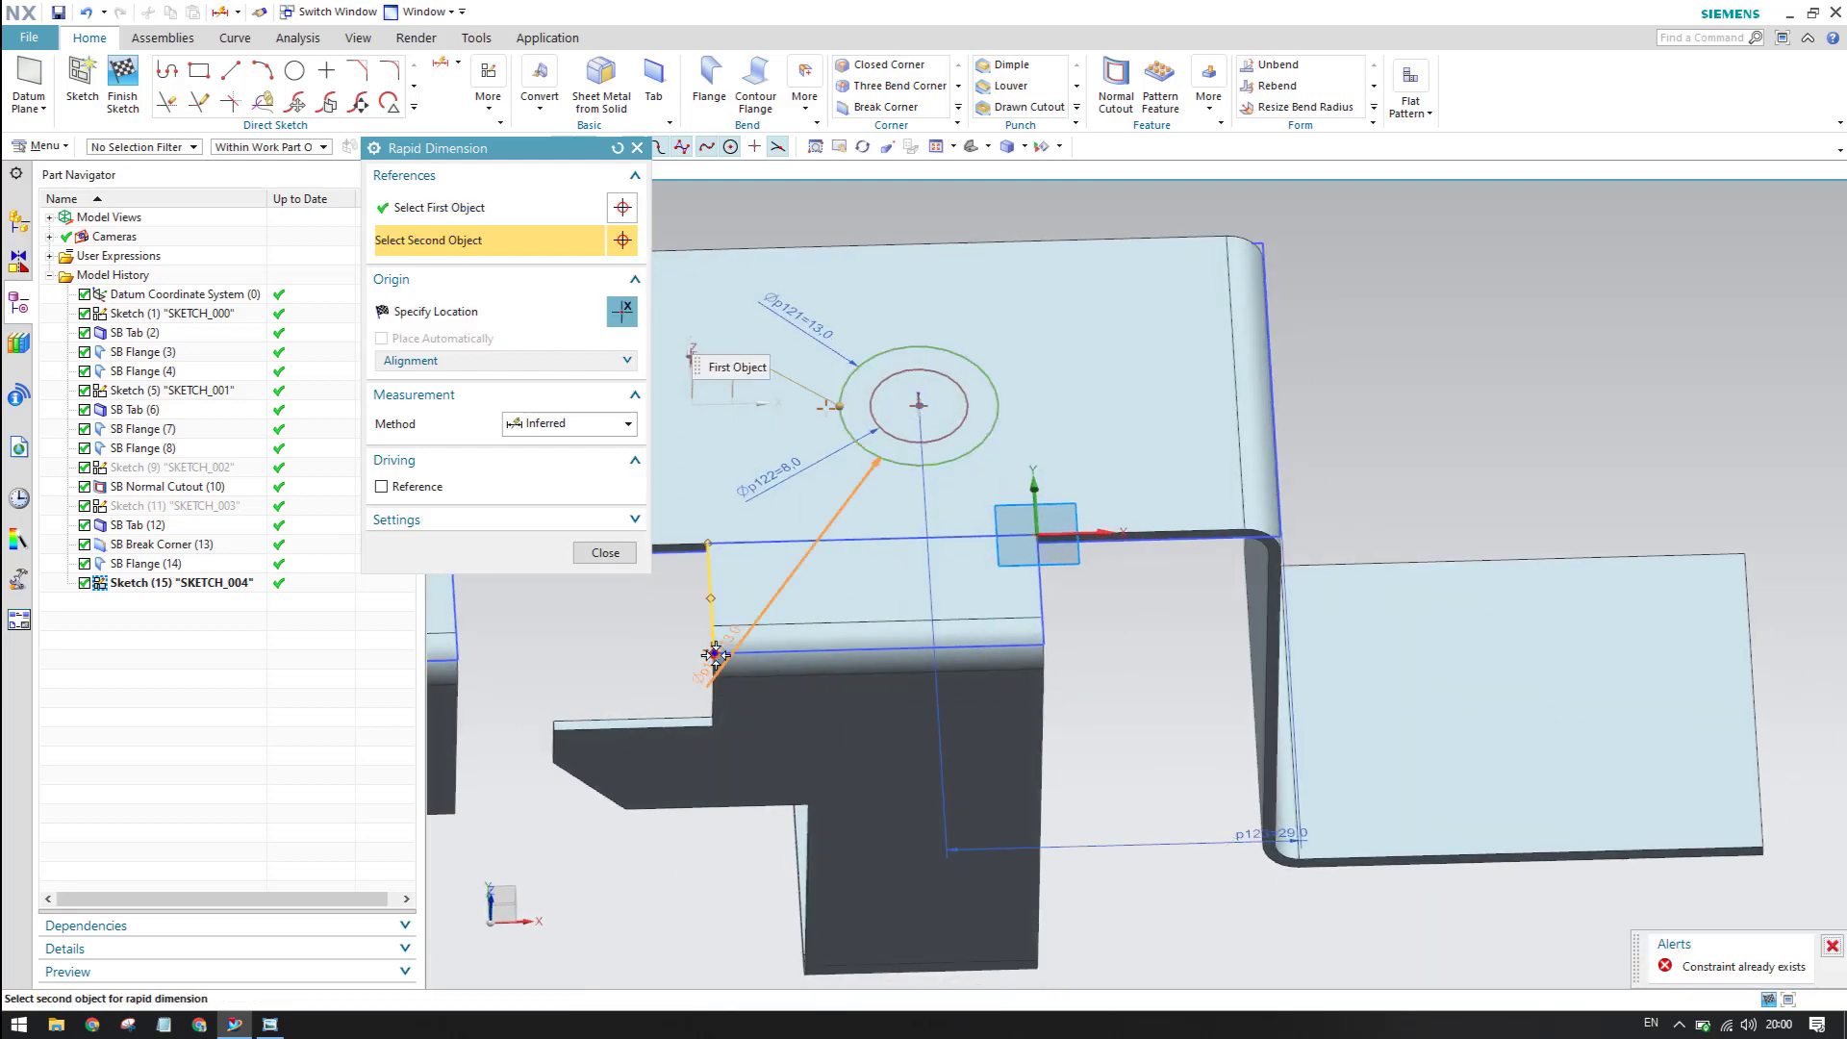
pyautogui.click(712, 654)
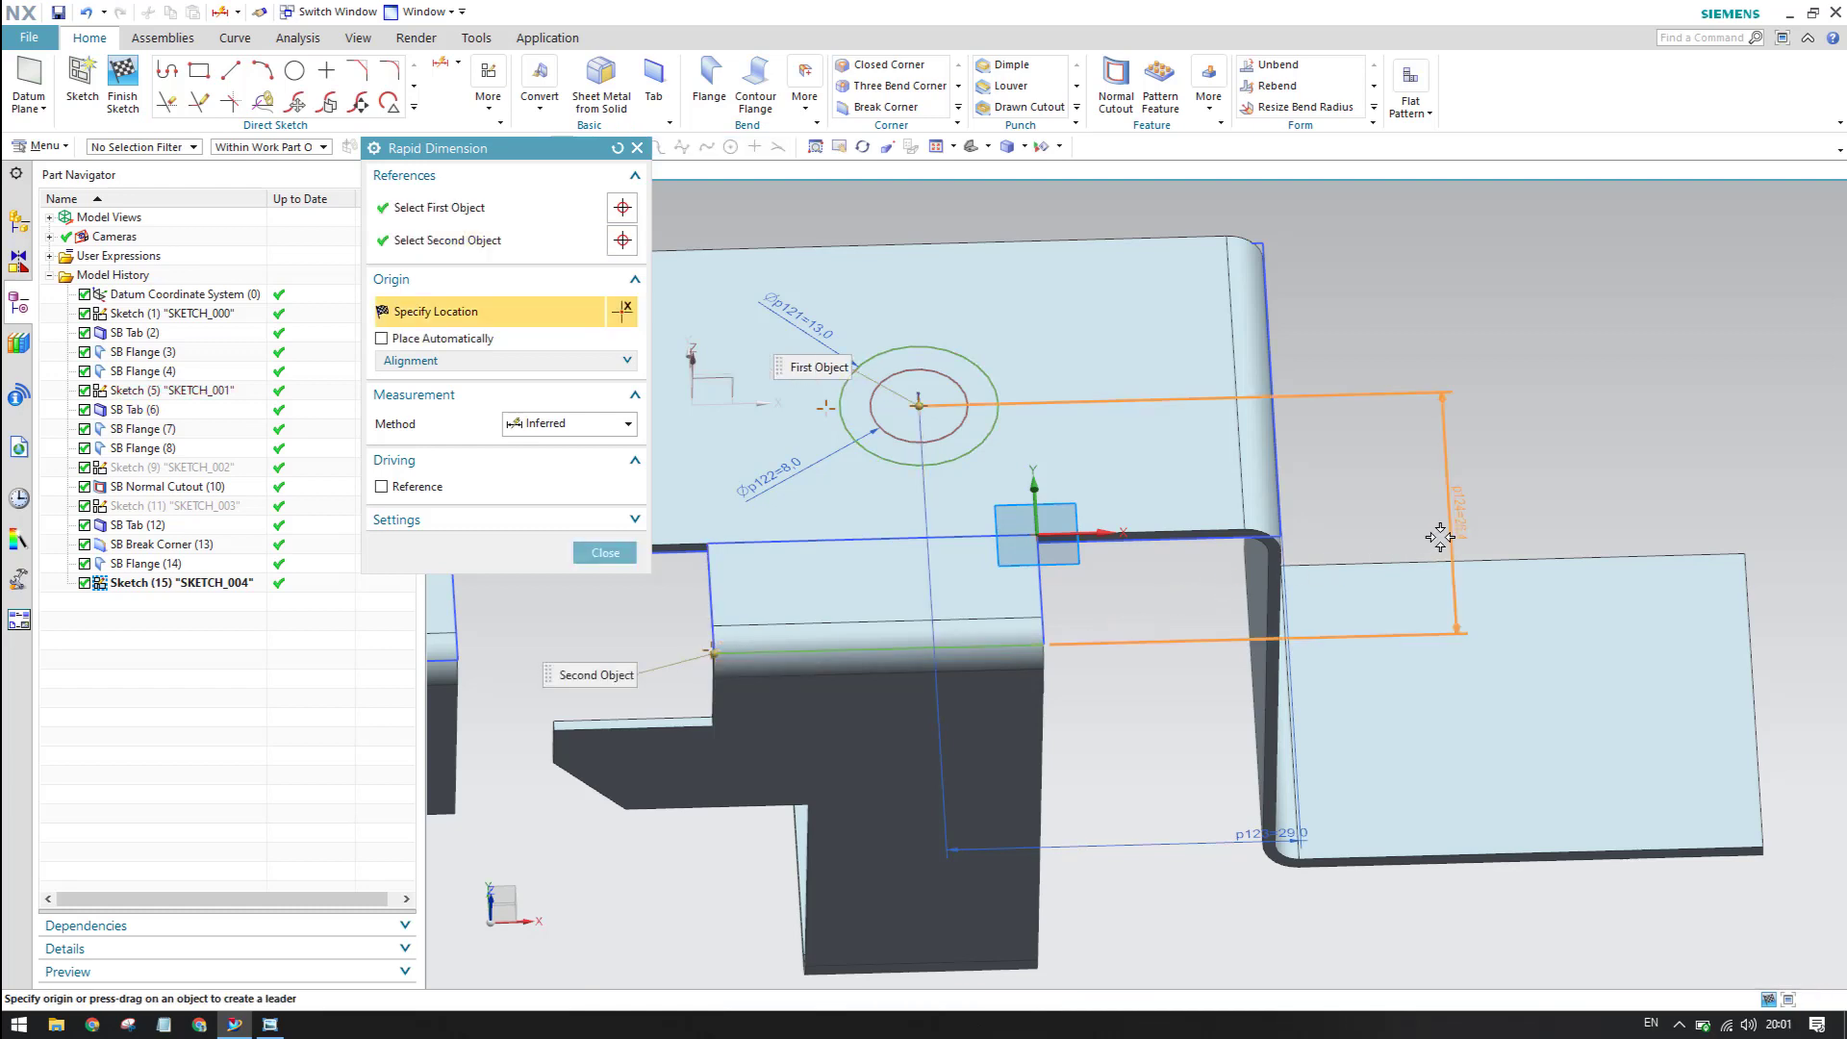
pyautogui.click(1437, 537)
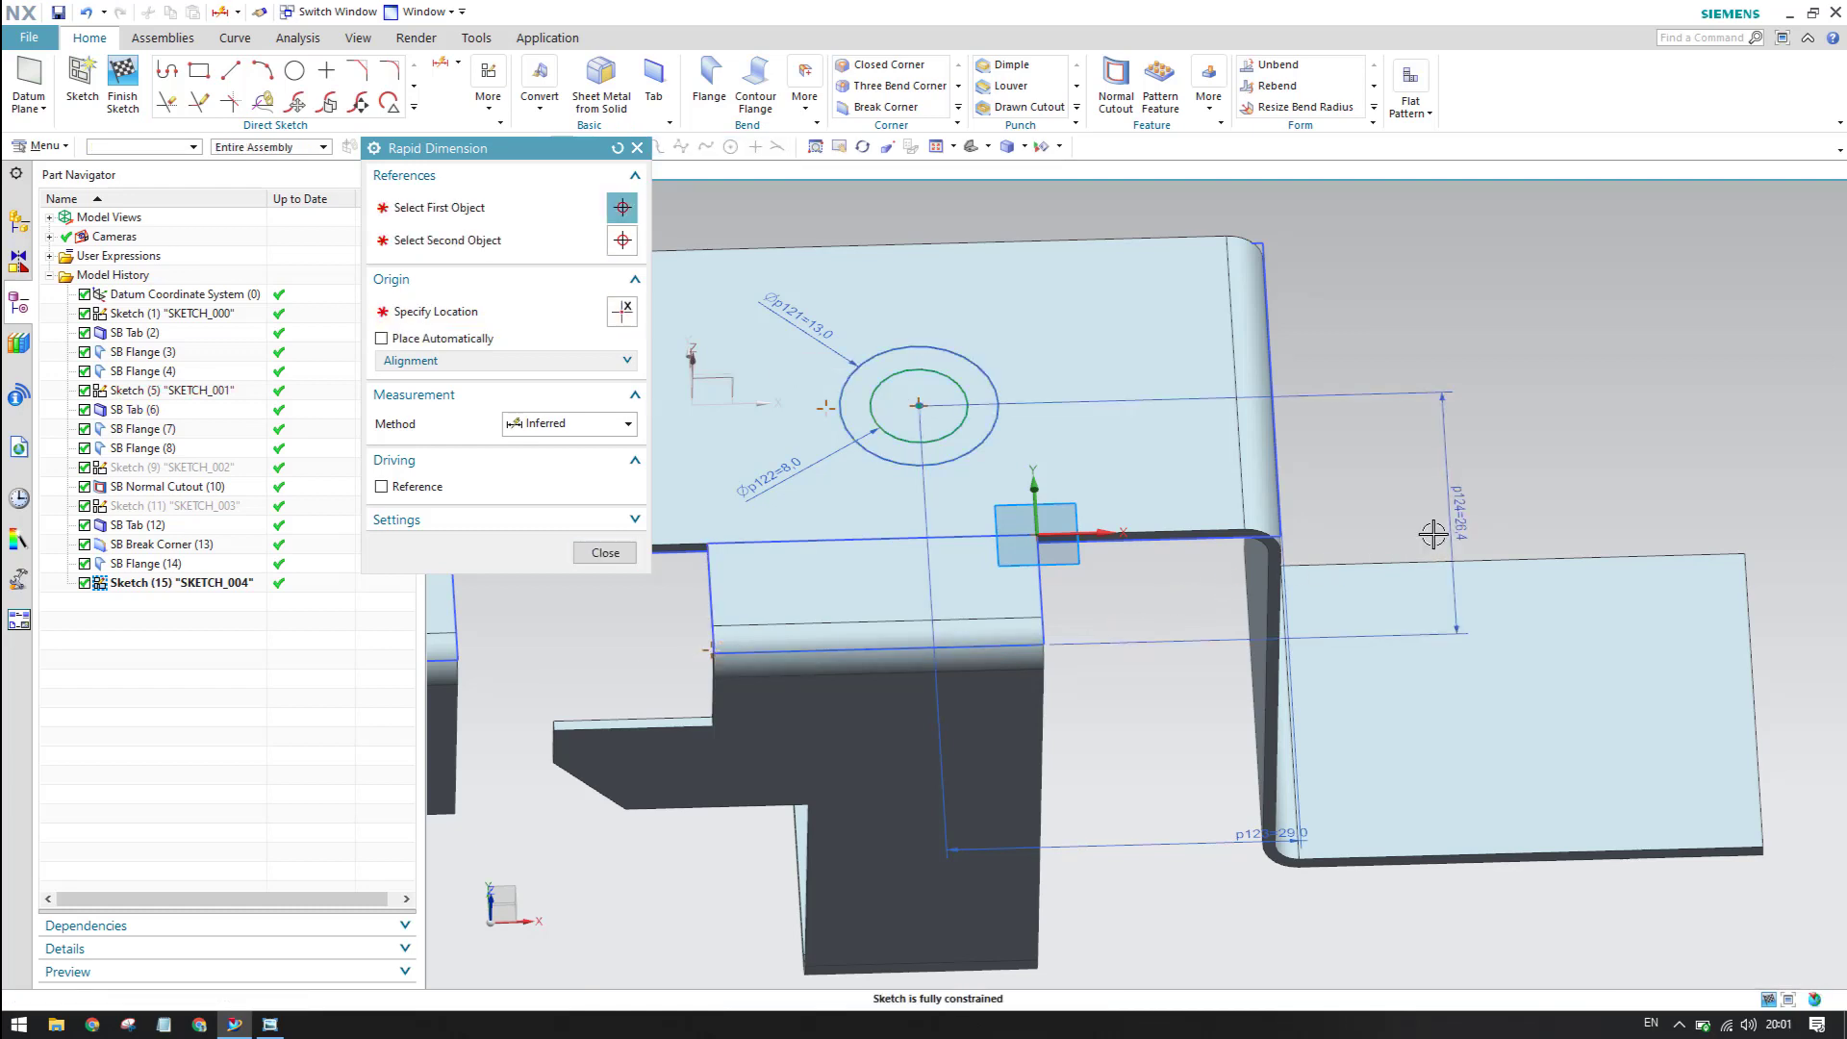
pyautogui.write('22')
pyautogui.press('Return')
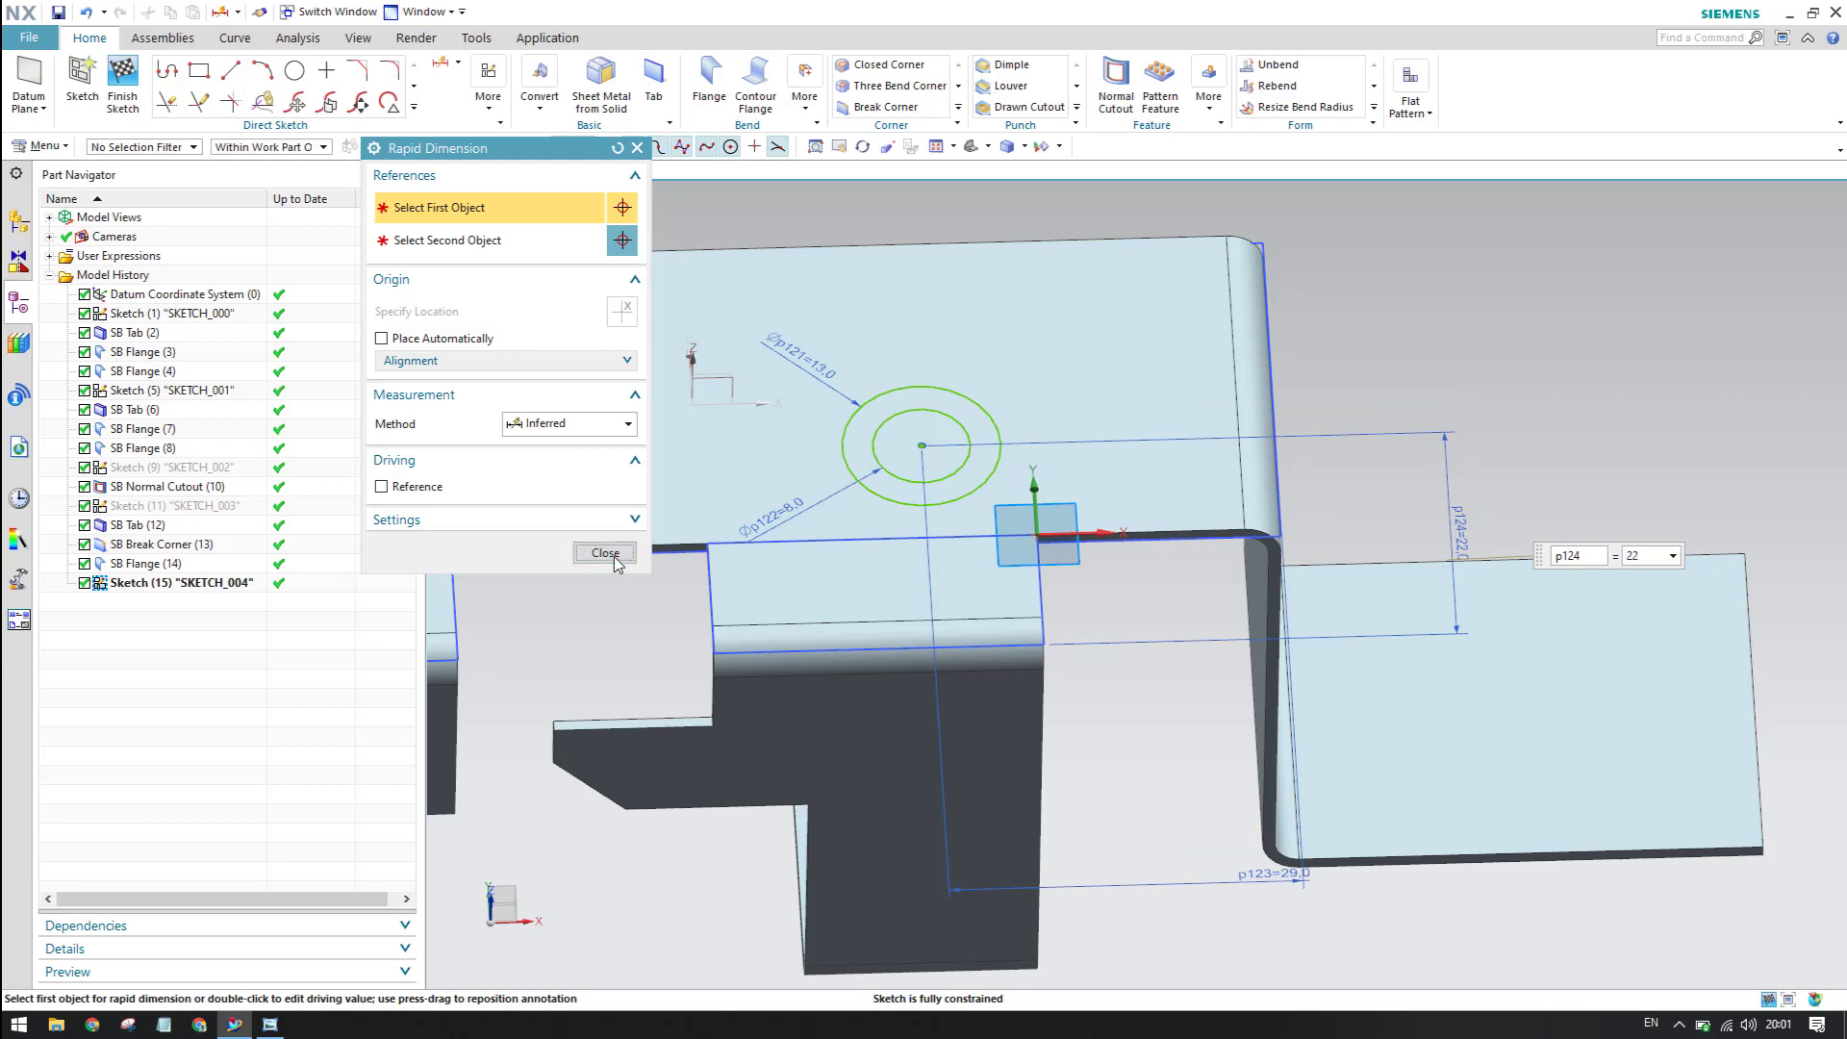
pyautogui.click(605, 553)
pyautogui.moveTo(858, 551); pyautogui.dragTo(870, 591, button='middle')
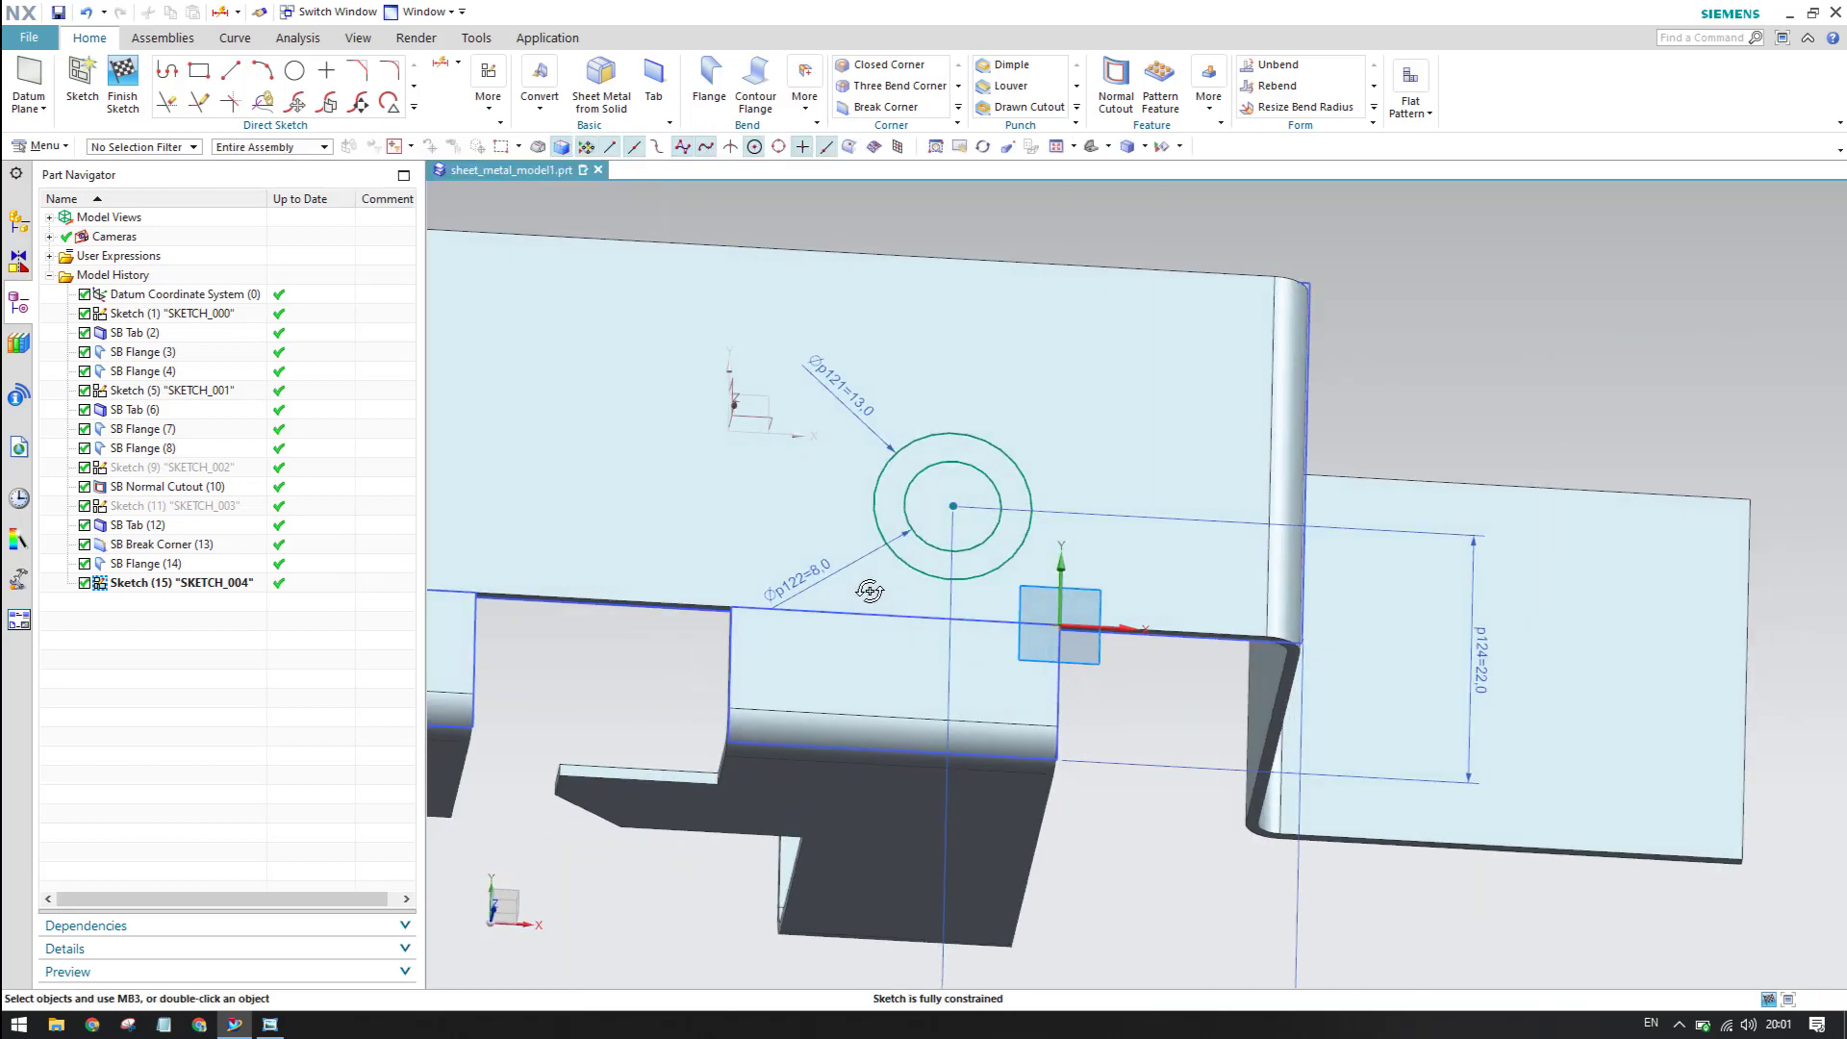
pyautogui.click(122, 82)
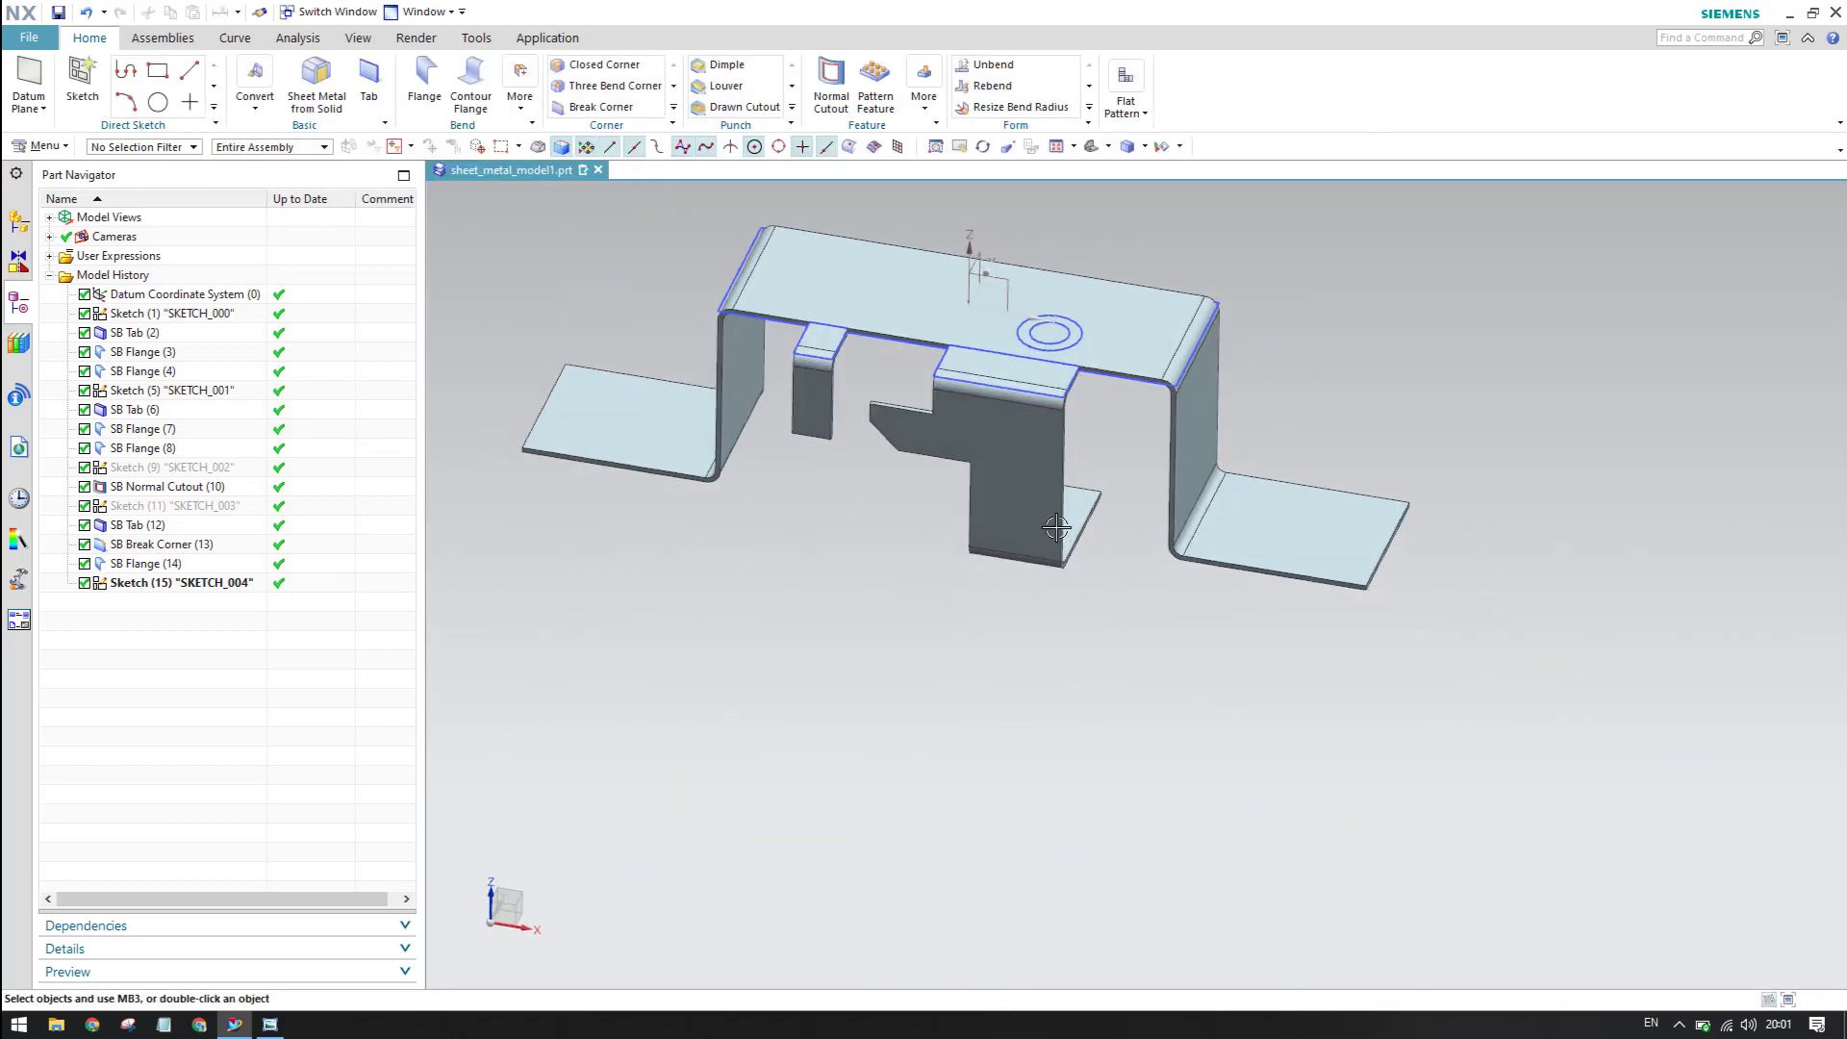
# - Cut the 13 mm circle through the bracket's top face with a Normal Cutout 5 mm deep
pyautogui.moveTo(1056, 528); pyautogui.dragTo(965, 504, button='middle')
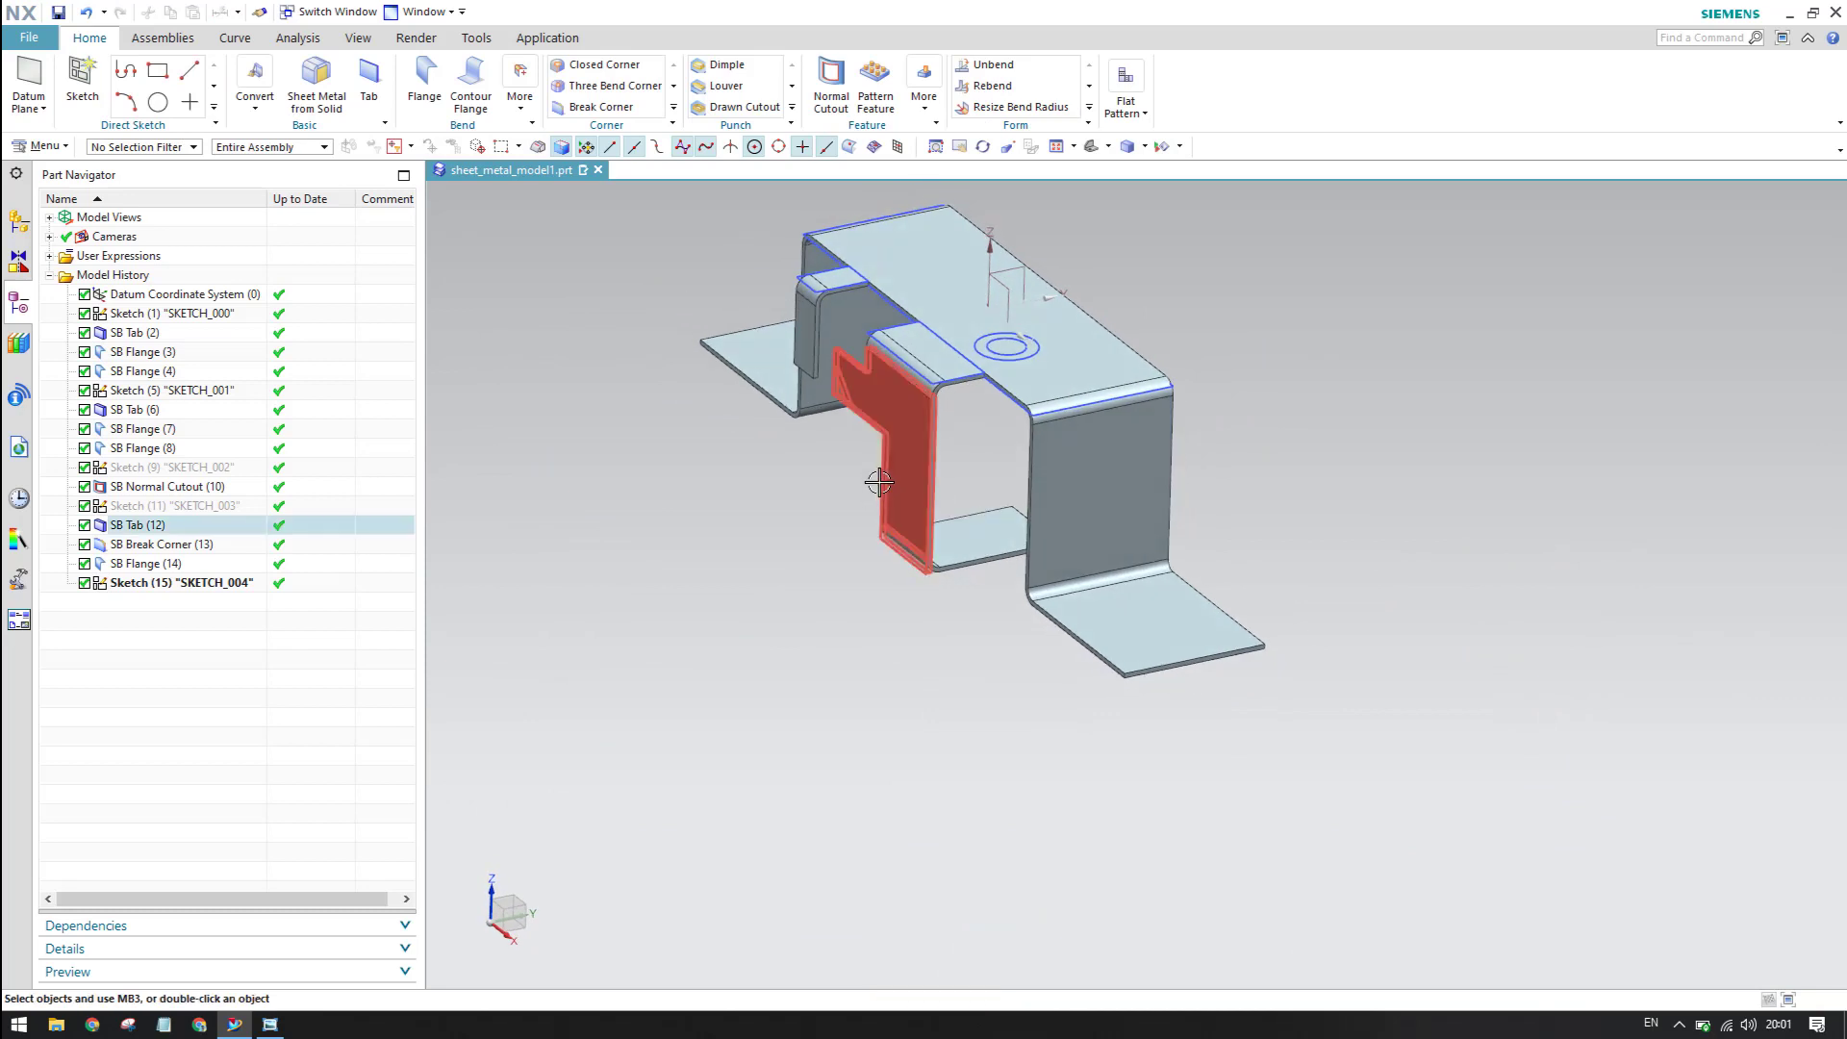
pyautogui.click(832, 77)
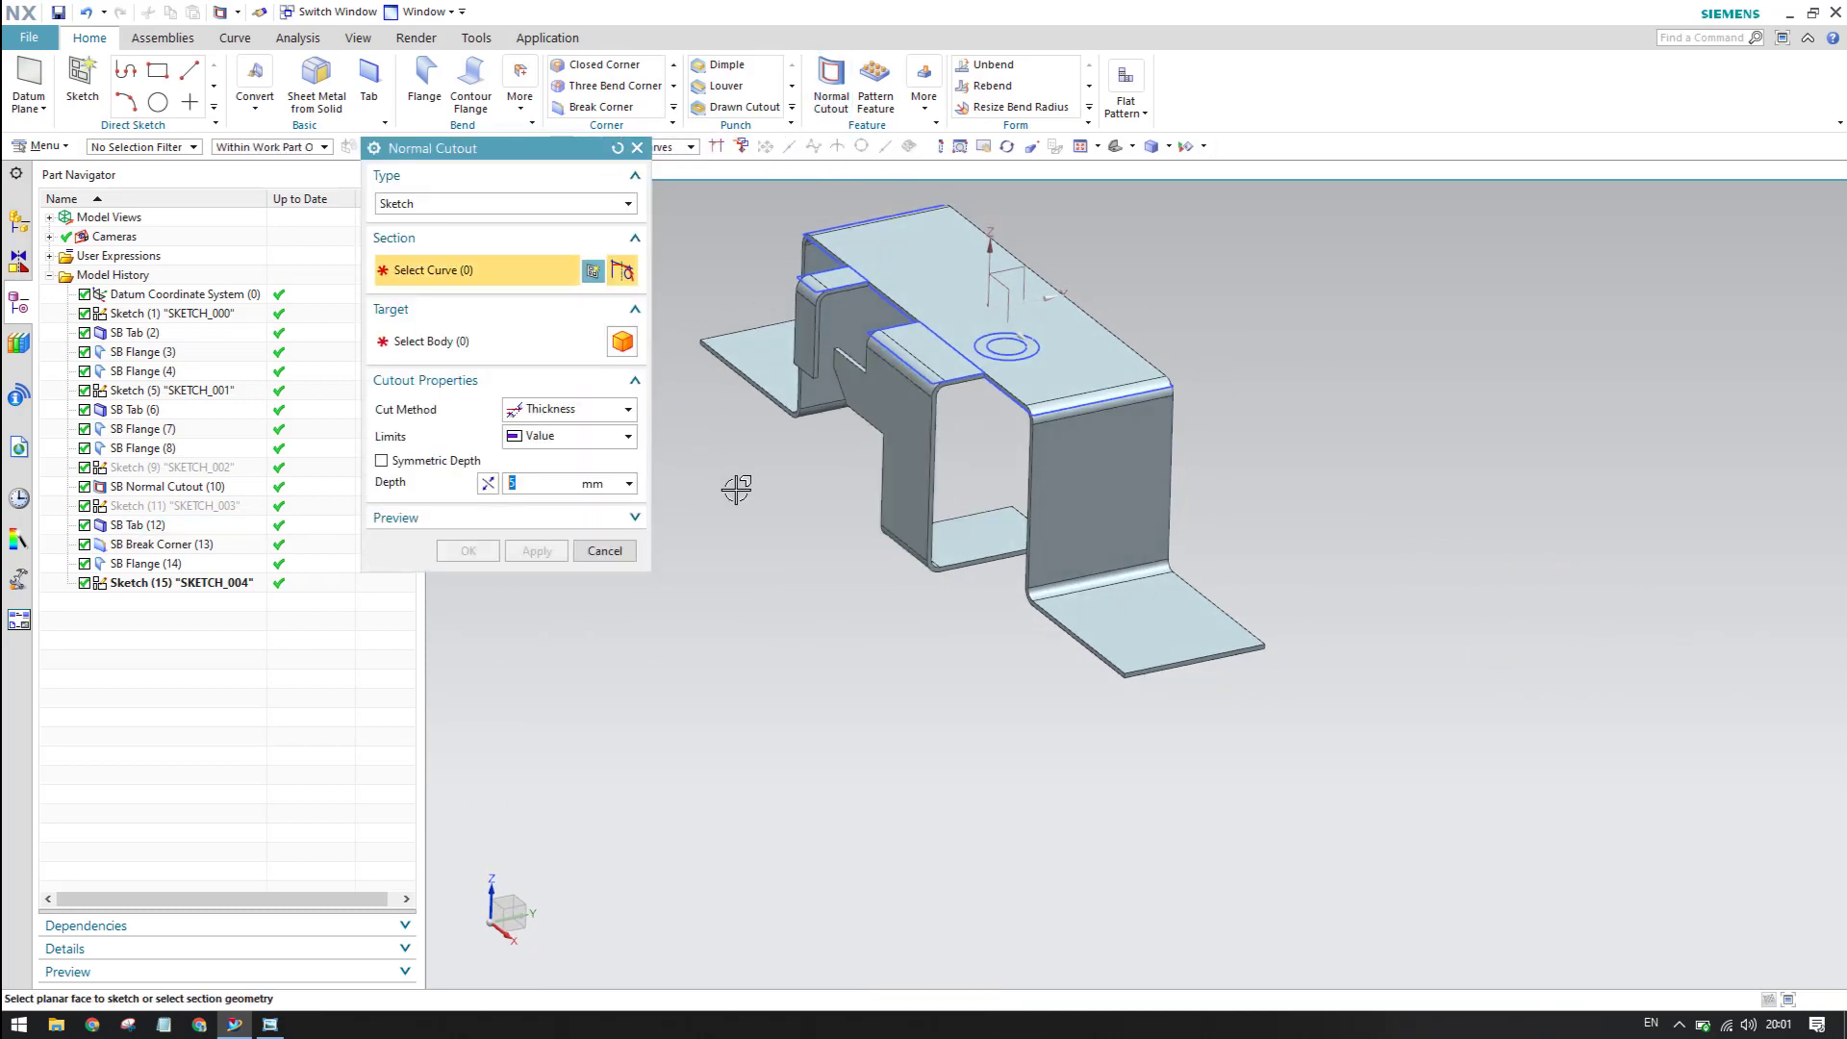
pyautogui.scroll(3, 798, 363)
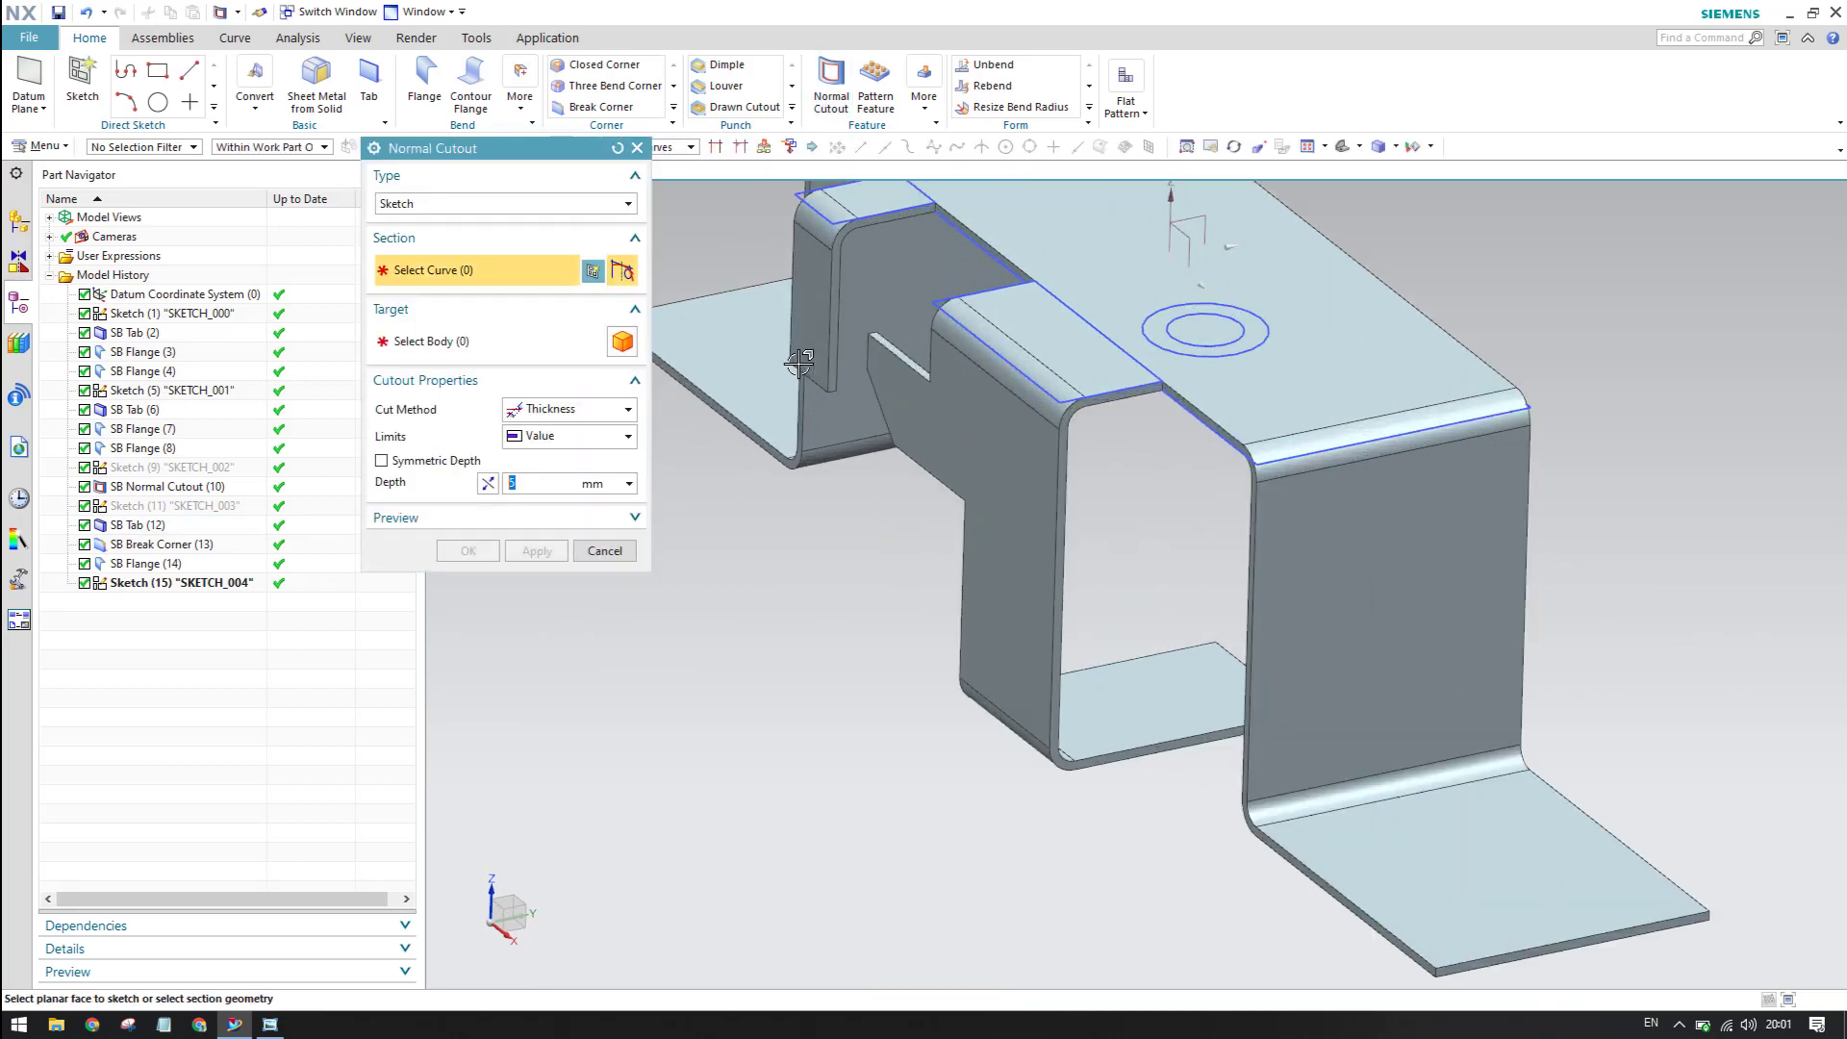
pyautogui.click(1198, 354)
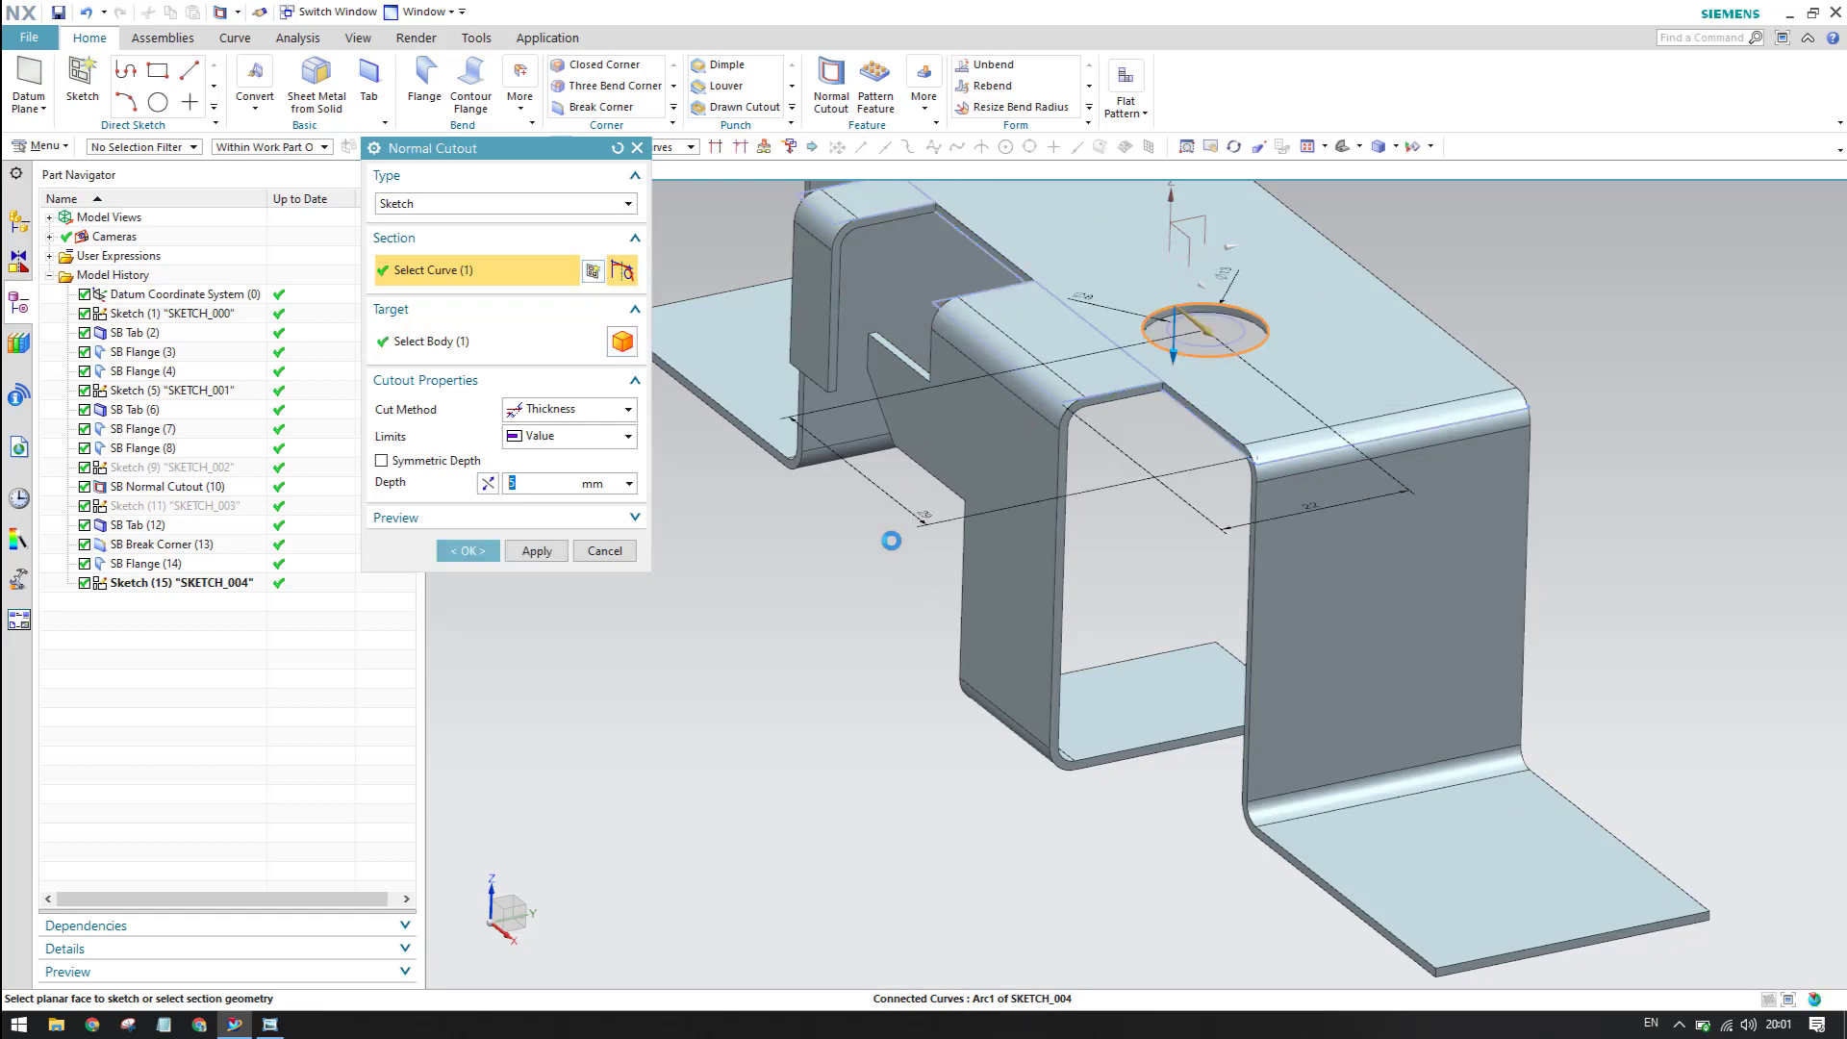
pyautogui.scroll(3, 824, 488)
pyautogui.scroll(-2, 824, 488)
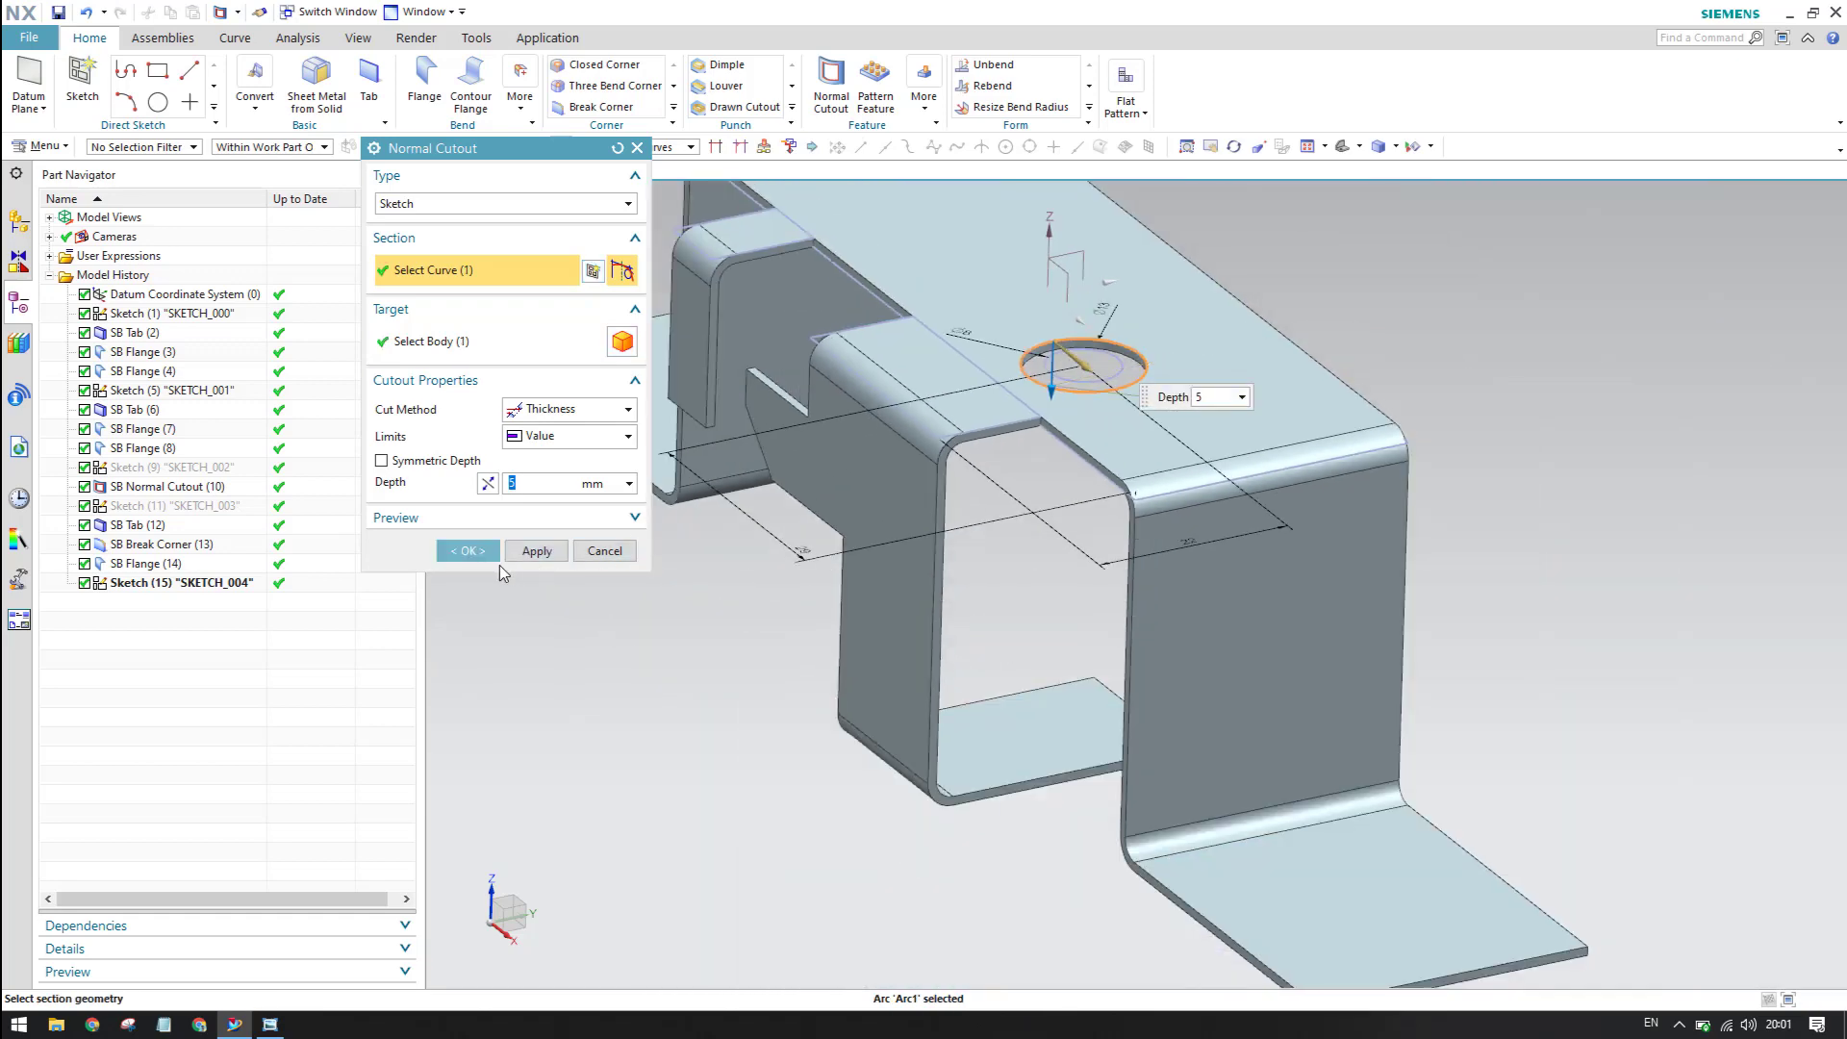
pyautogui.click(535, 552)
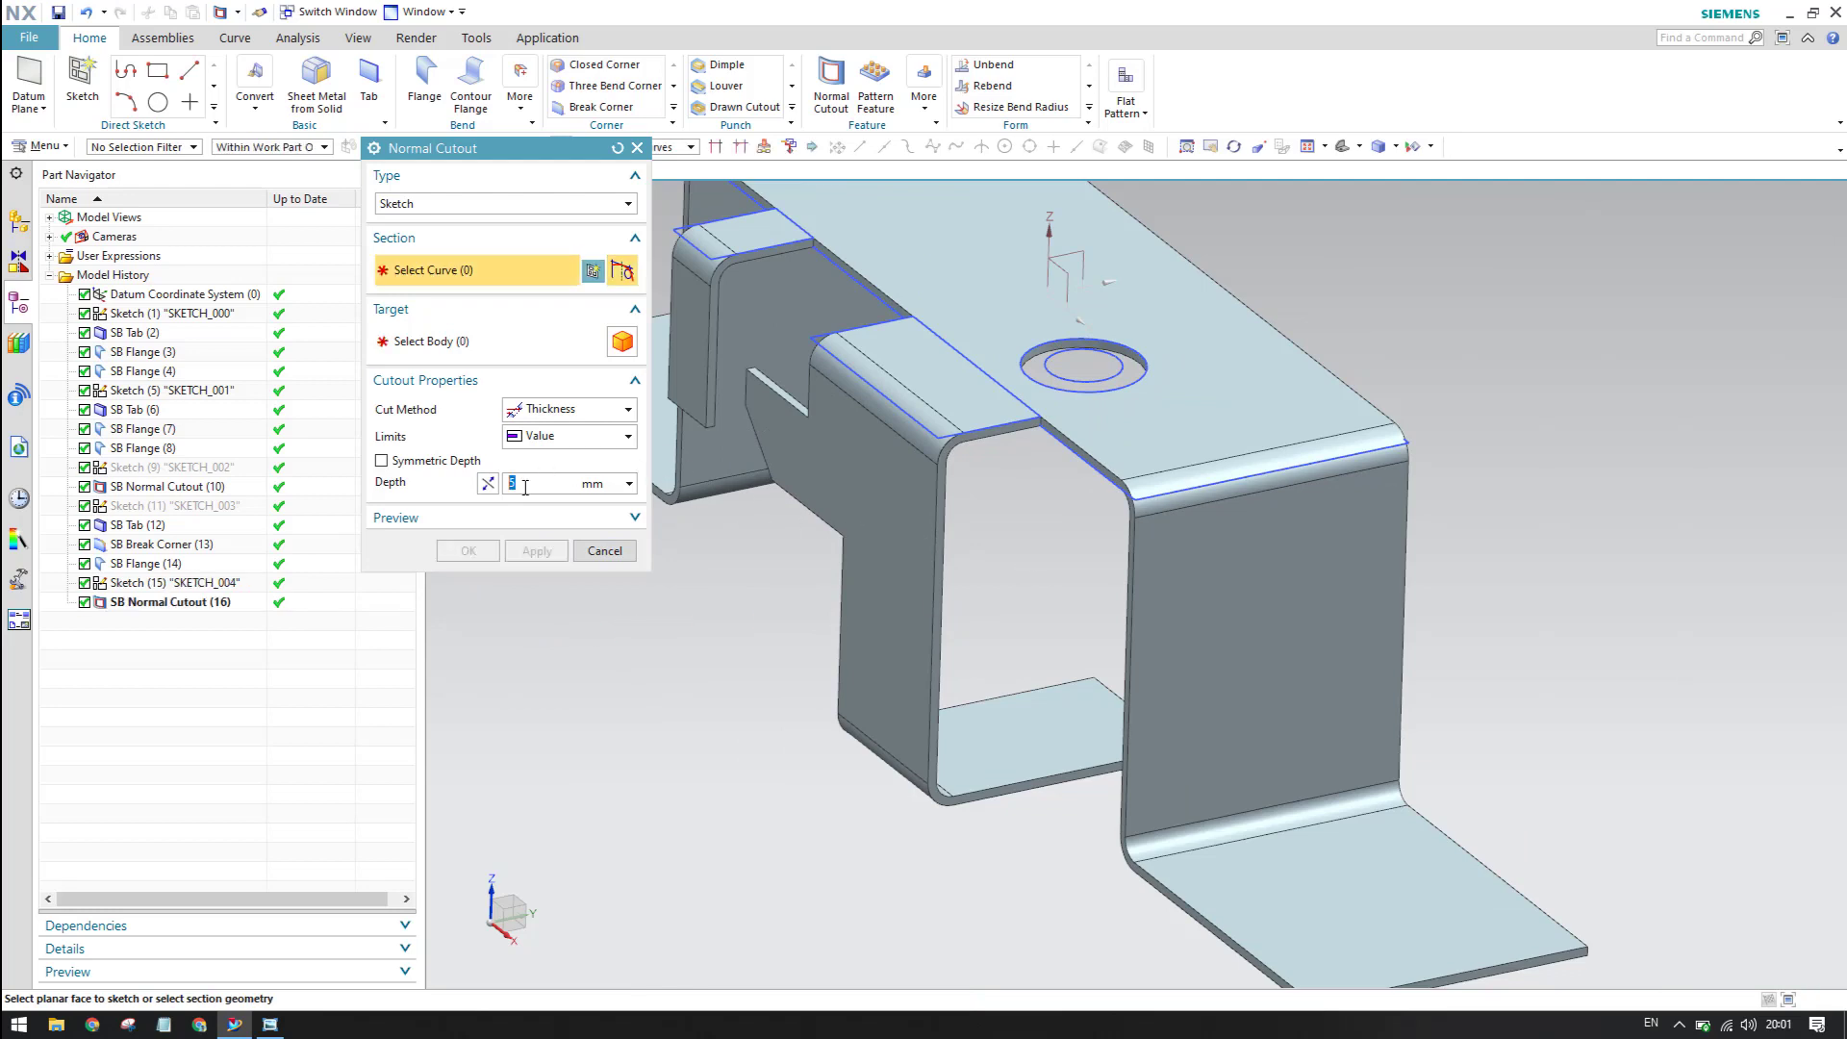
# - Cut the 8 mm circle down through the bottom flange with a Normal Cutout 50.5 mm deep
pyautogui.click(1056, 356)
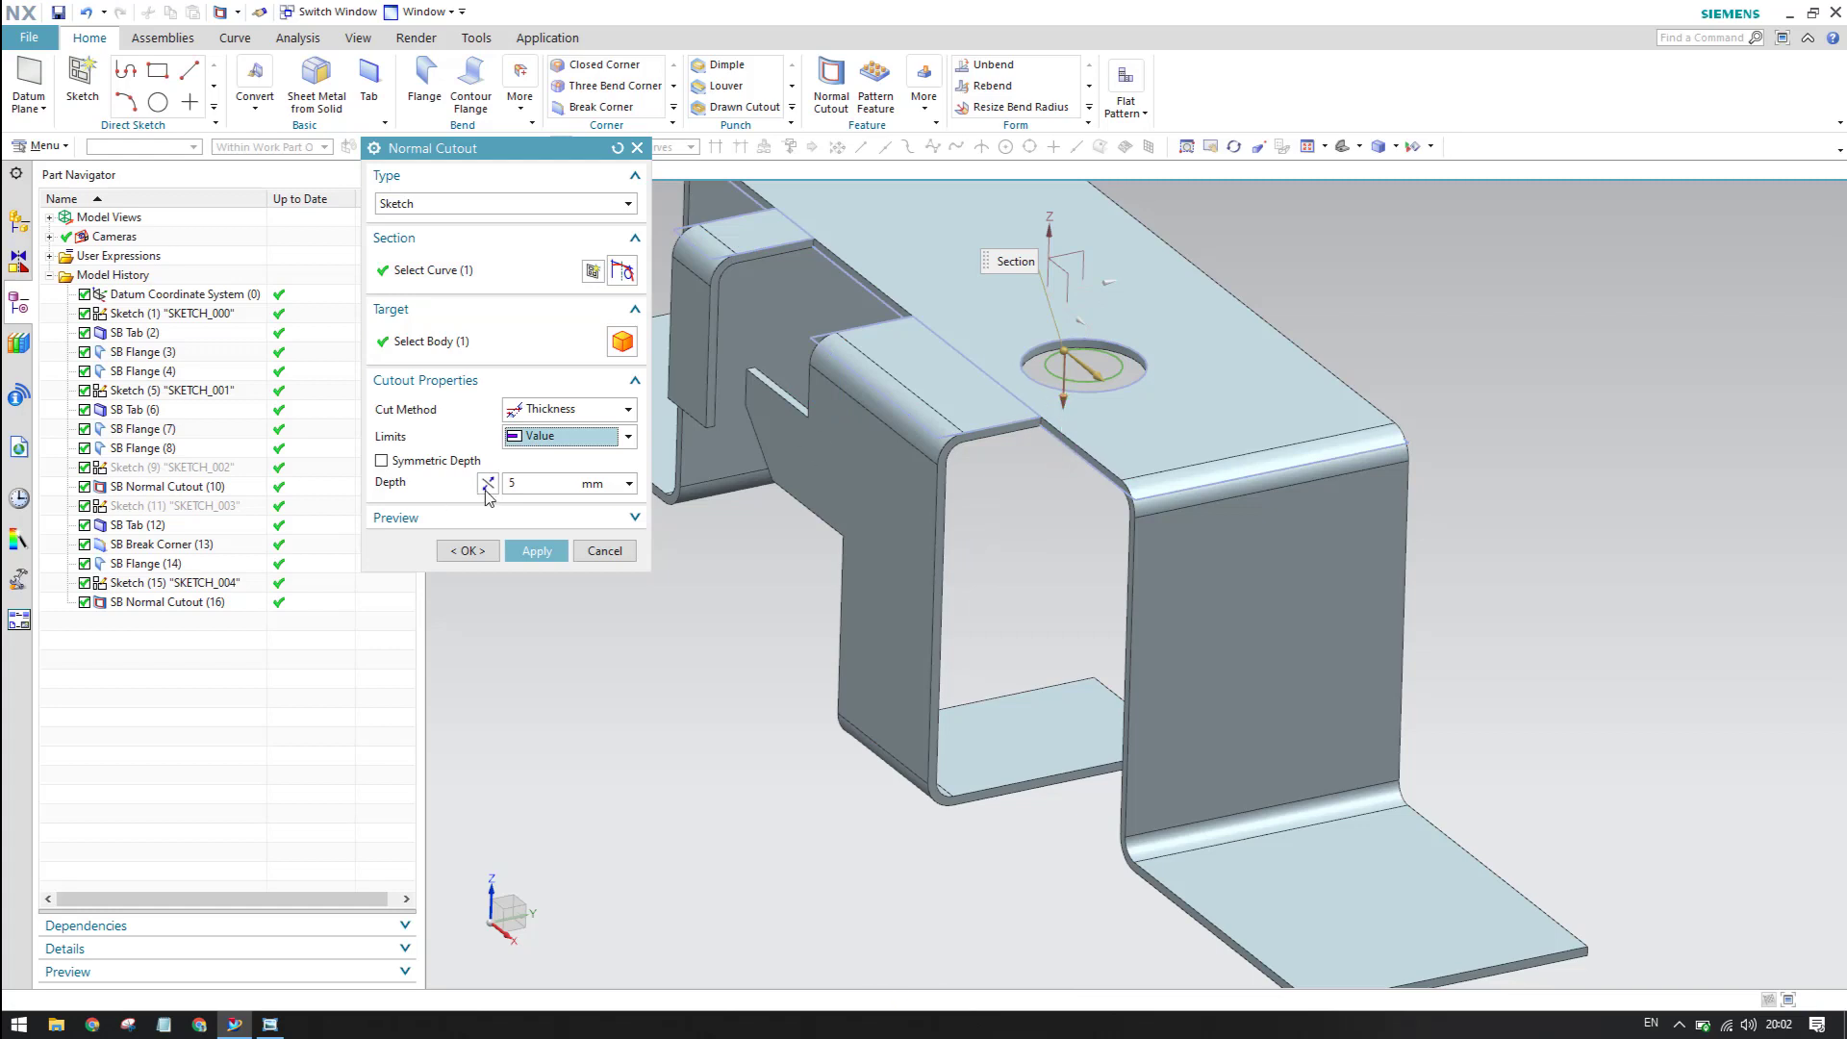
pyautogui.click(532, 482)
pyautogui.moveTo(1052, 405); pyautogui.dragTo(1013, 804)
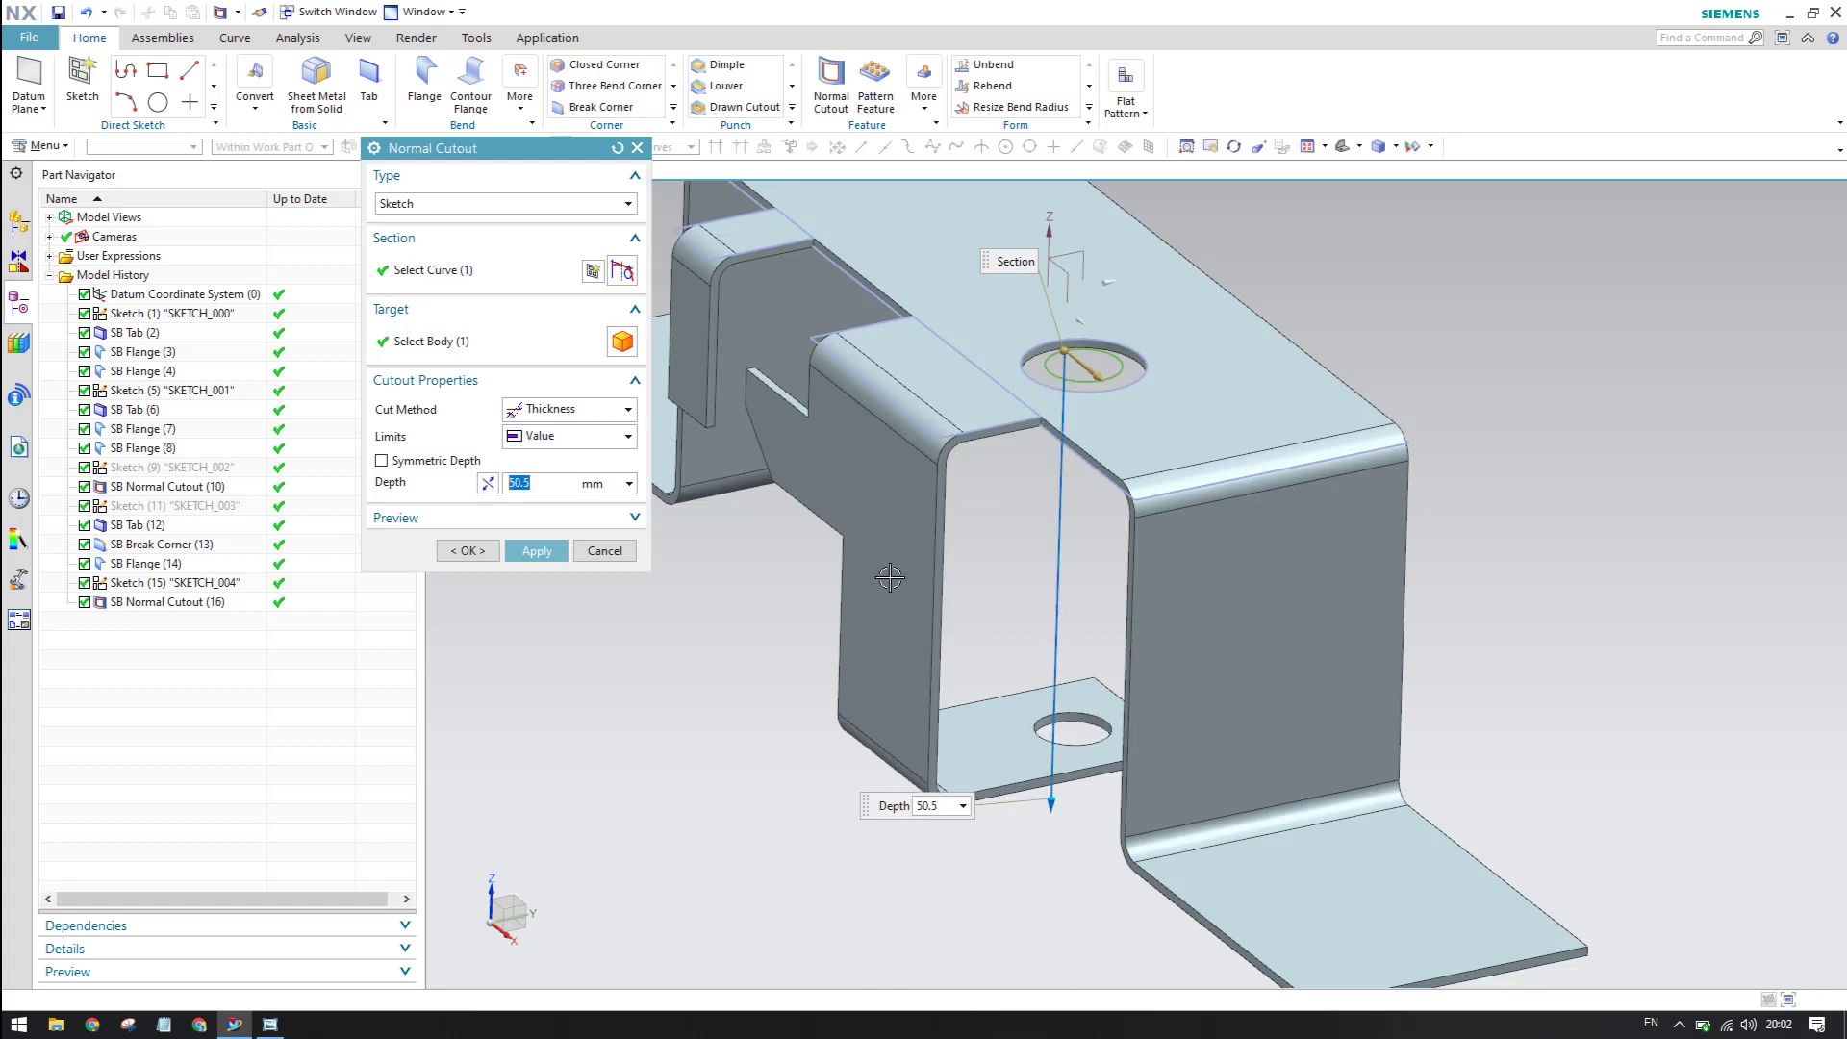
pyautogui.click(471, 551)
# - Hide all object types and show only the solid bodies, removing the sketches and datum coordinate system from view
pyautogui.hotkey('ctrl', 'w')
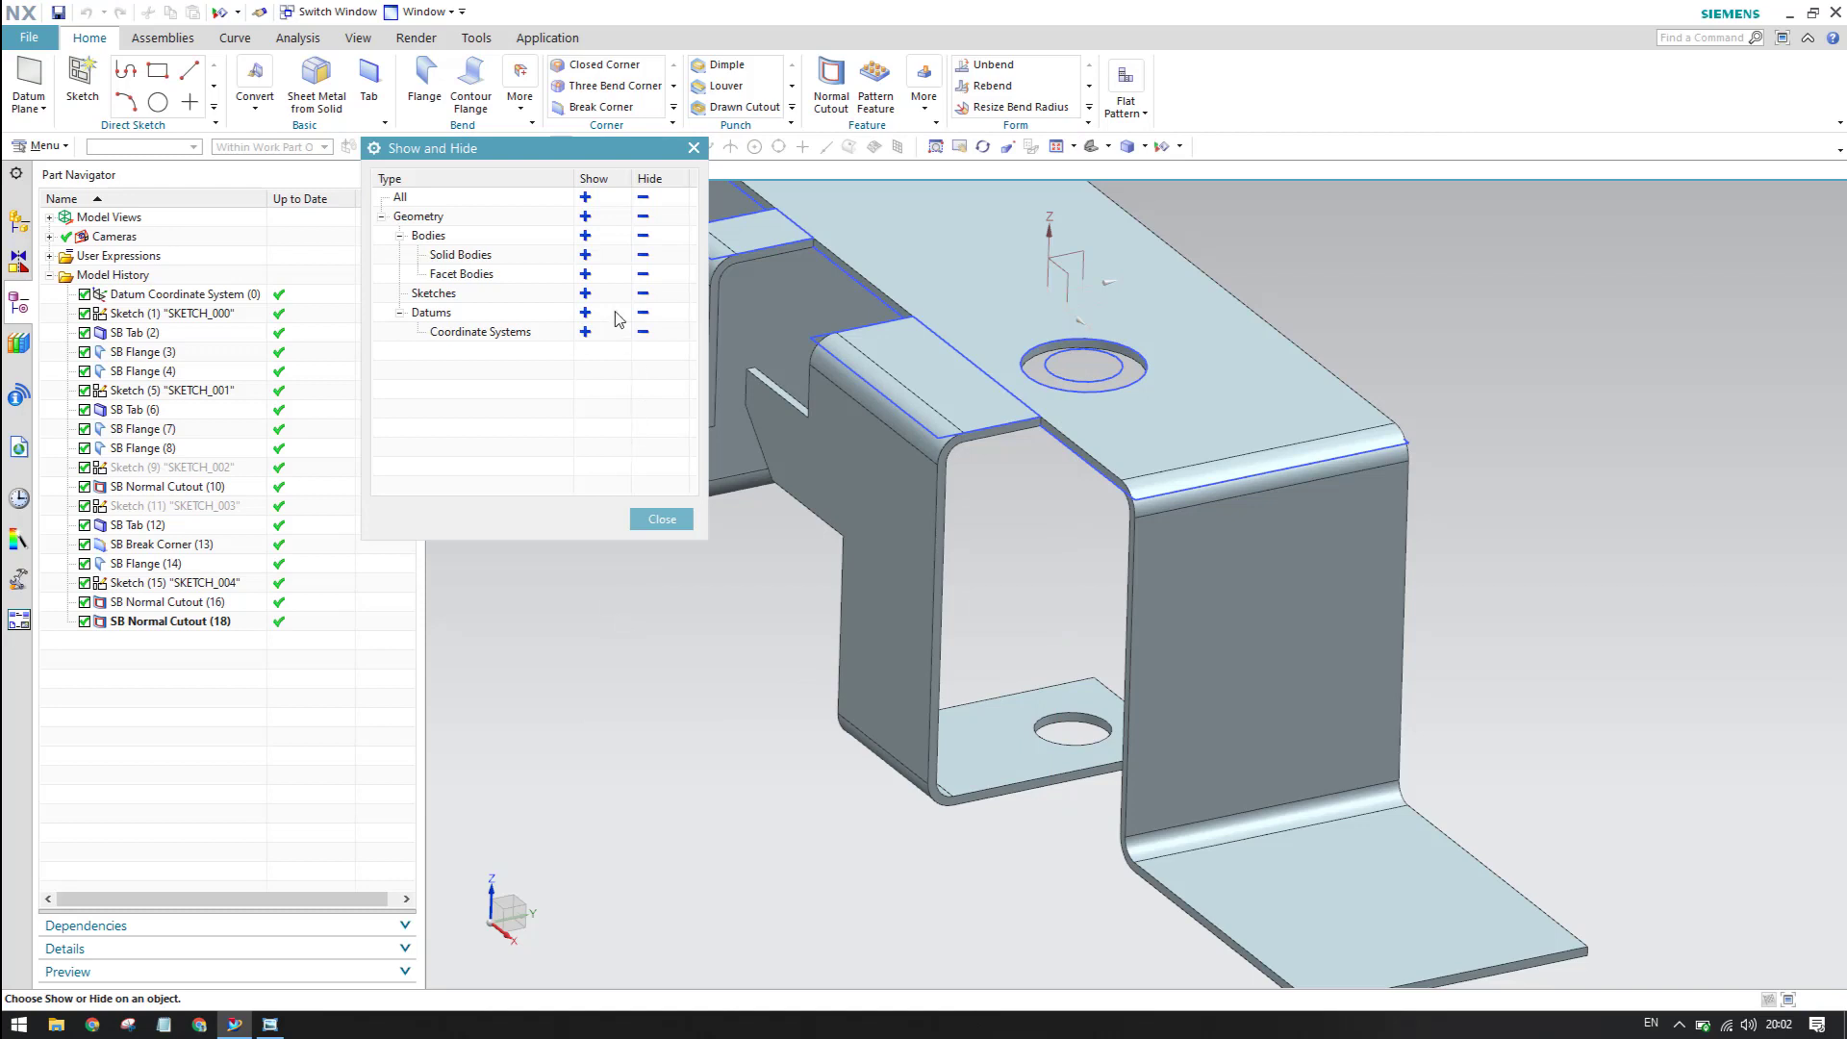
pyautogui.click(643, 198)
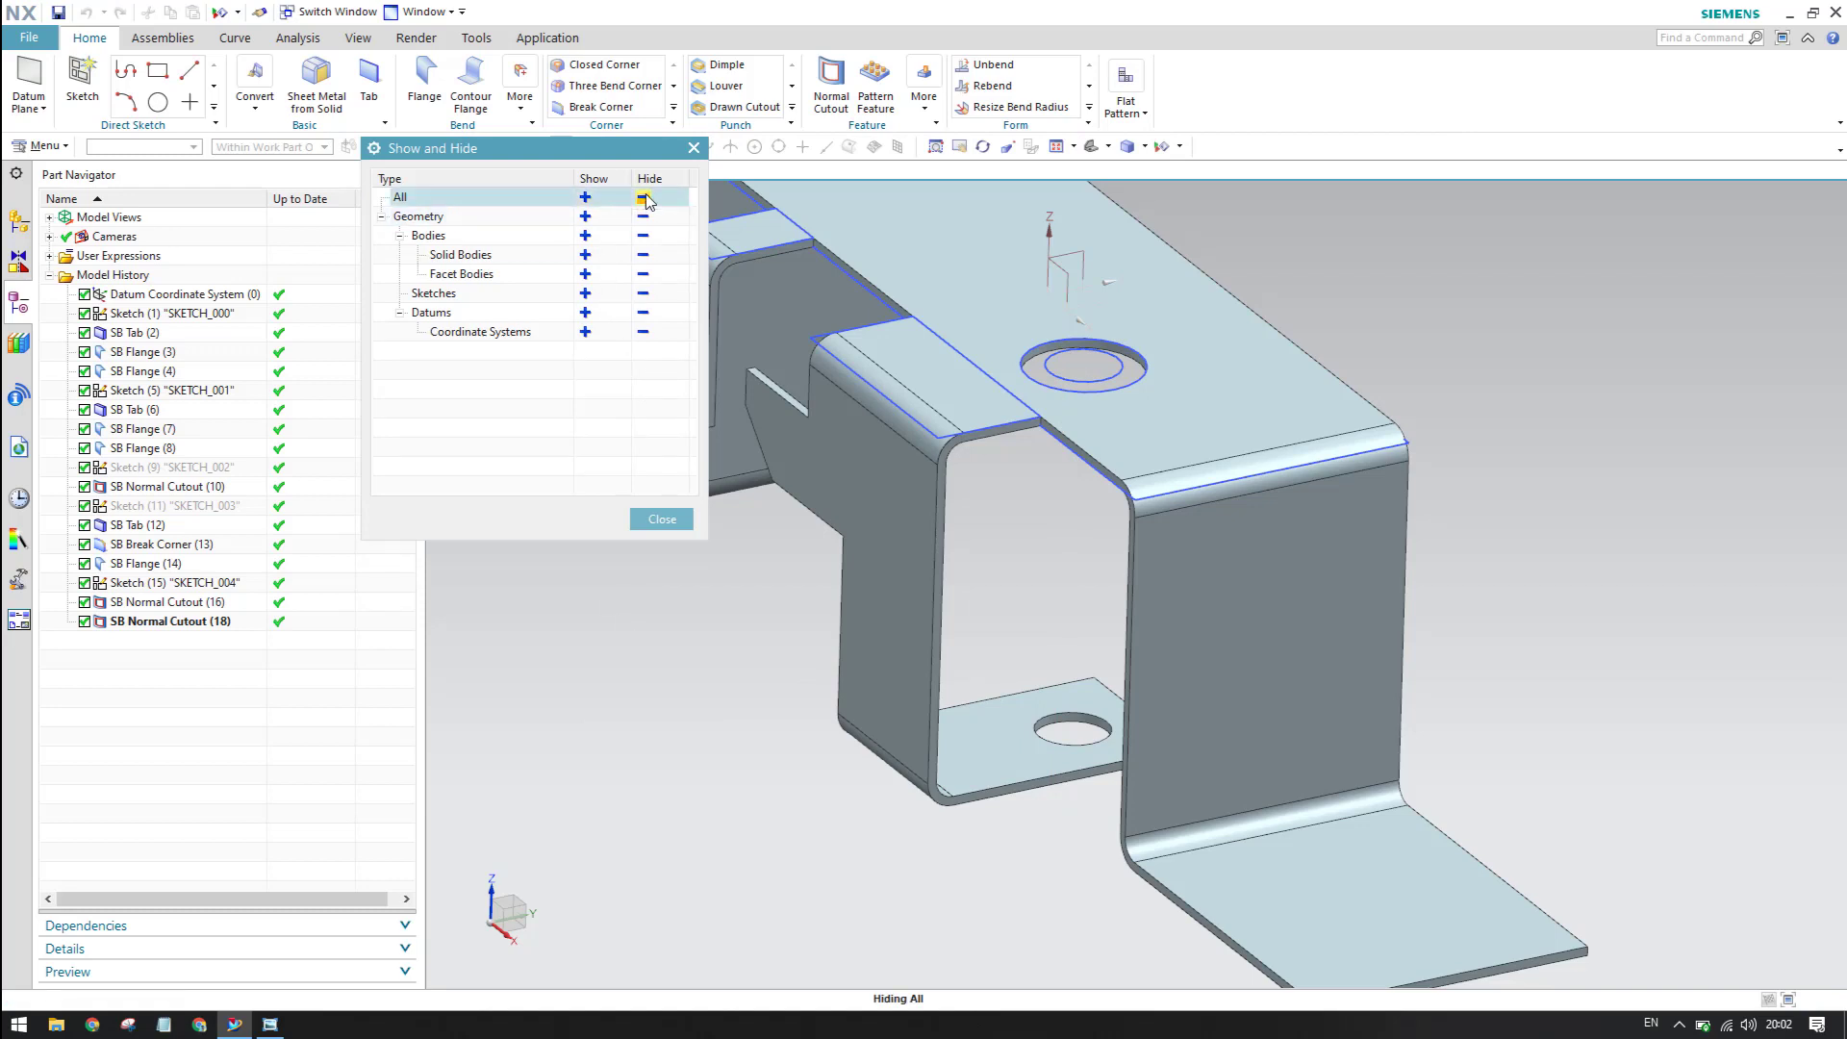
pyautogui.click(585, 255)
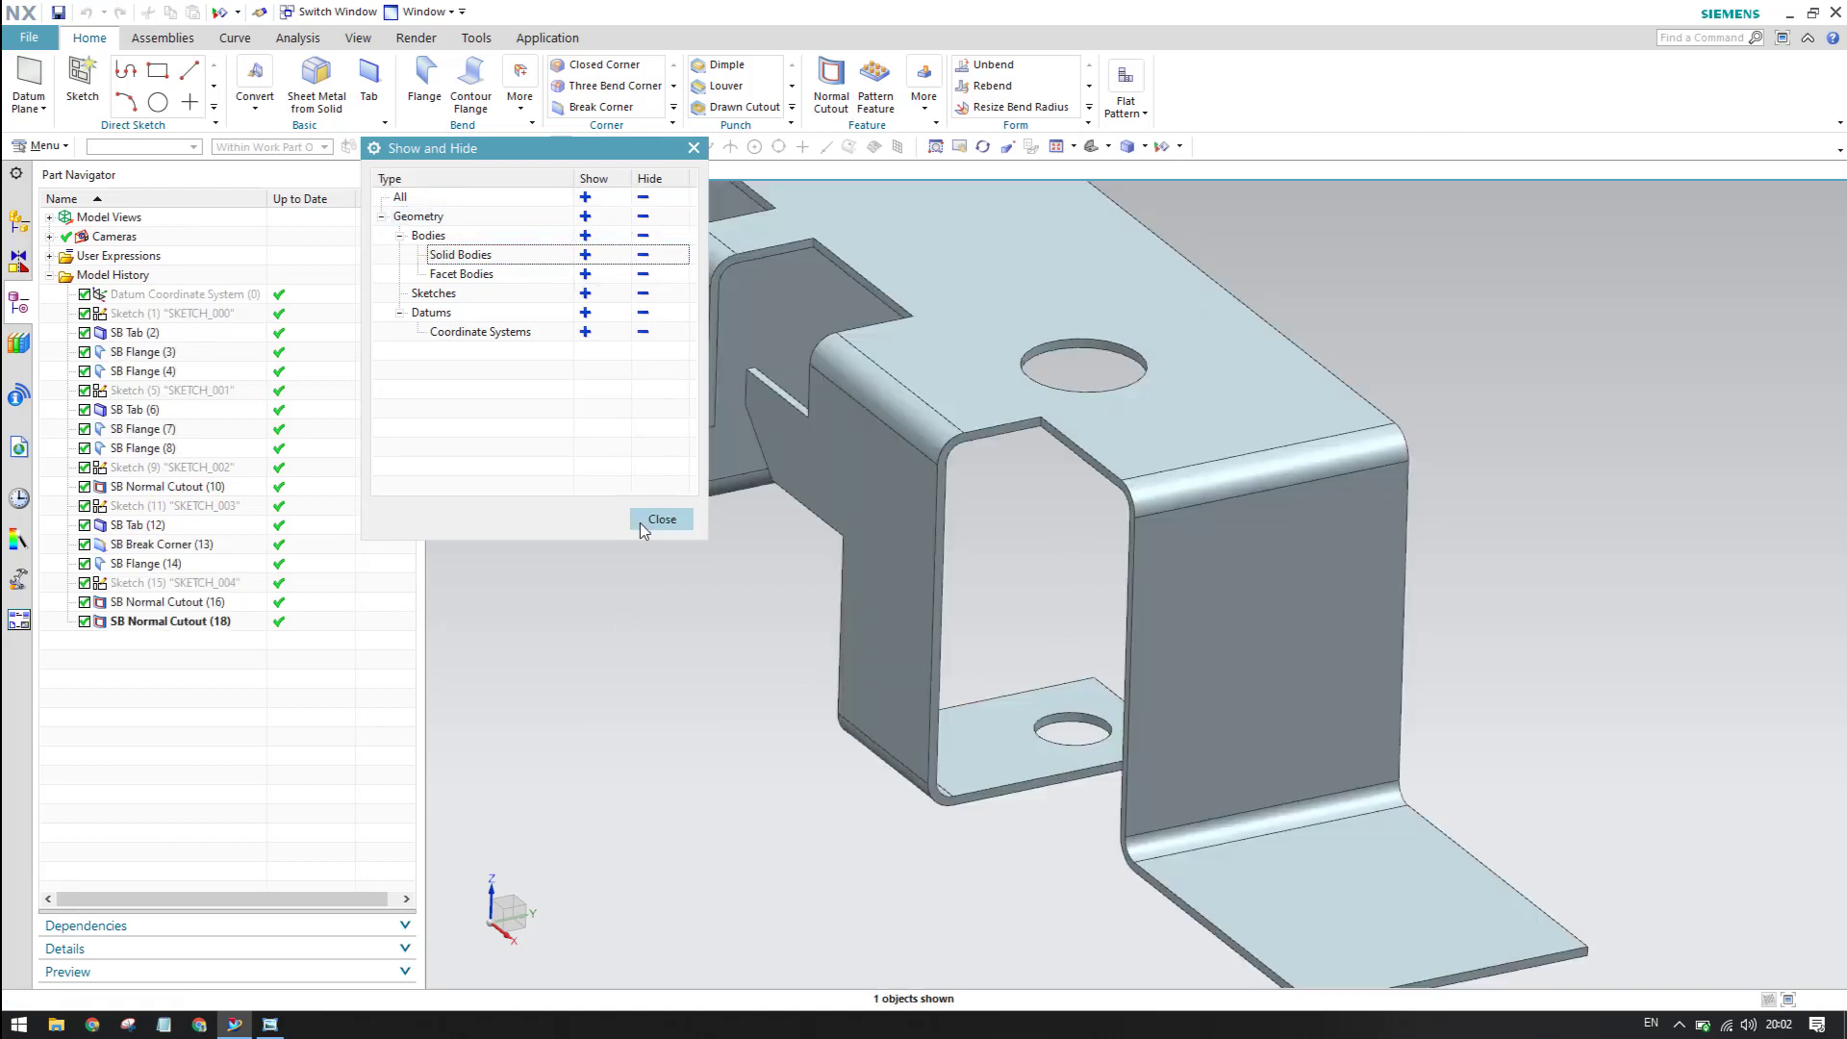
pyautogui.click(662, 520)
# - Check the whole bracket against the reference drawing for remaining features
pyautogui.scroll(-5, 683, 588)
pyautogui.moveTo(730, 586); pyautogui.dragTo(846, 601, button='middle')
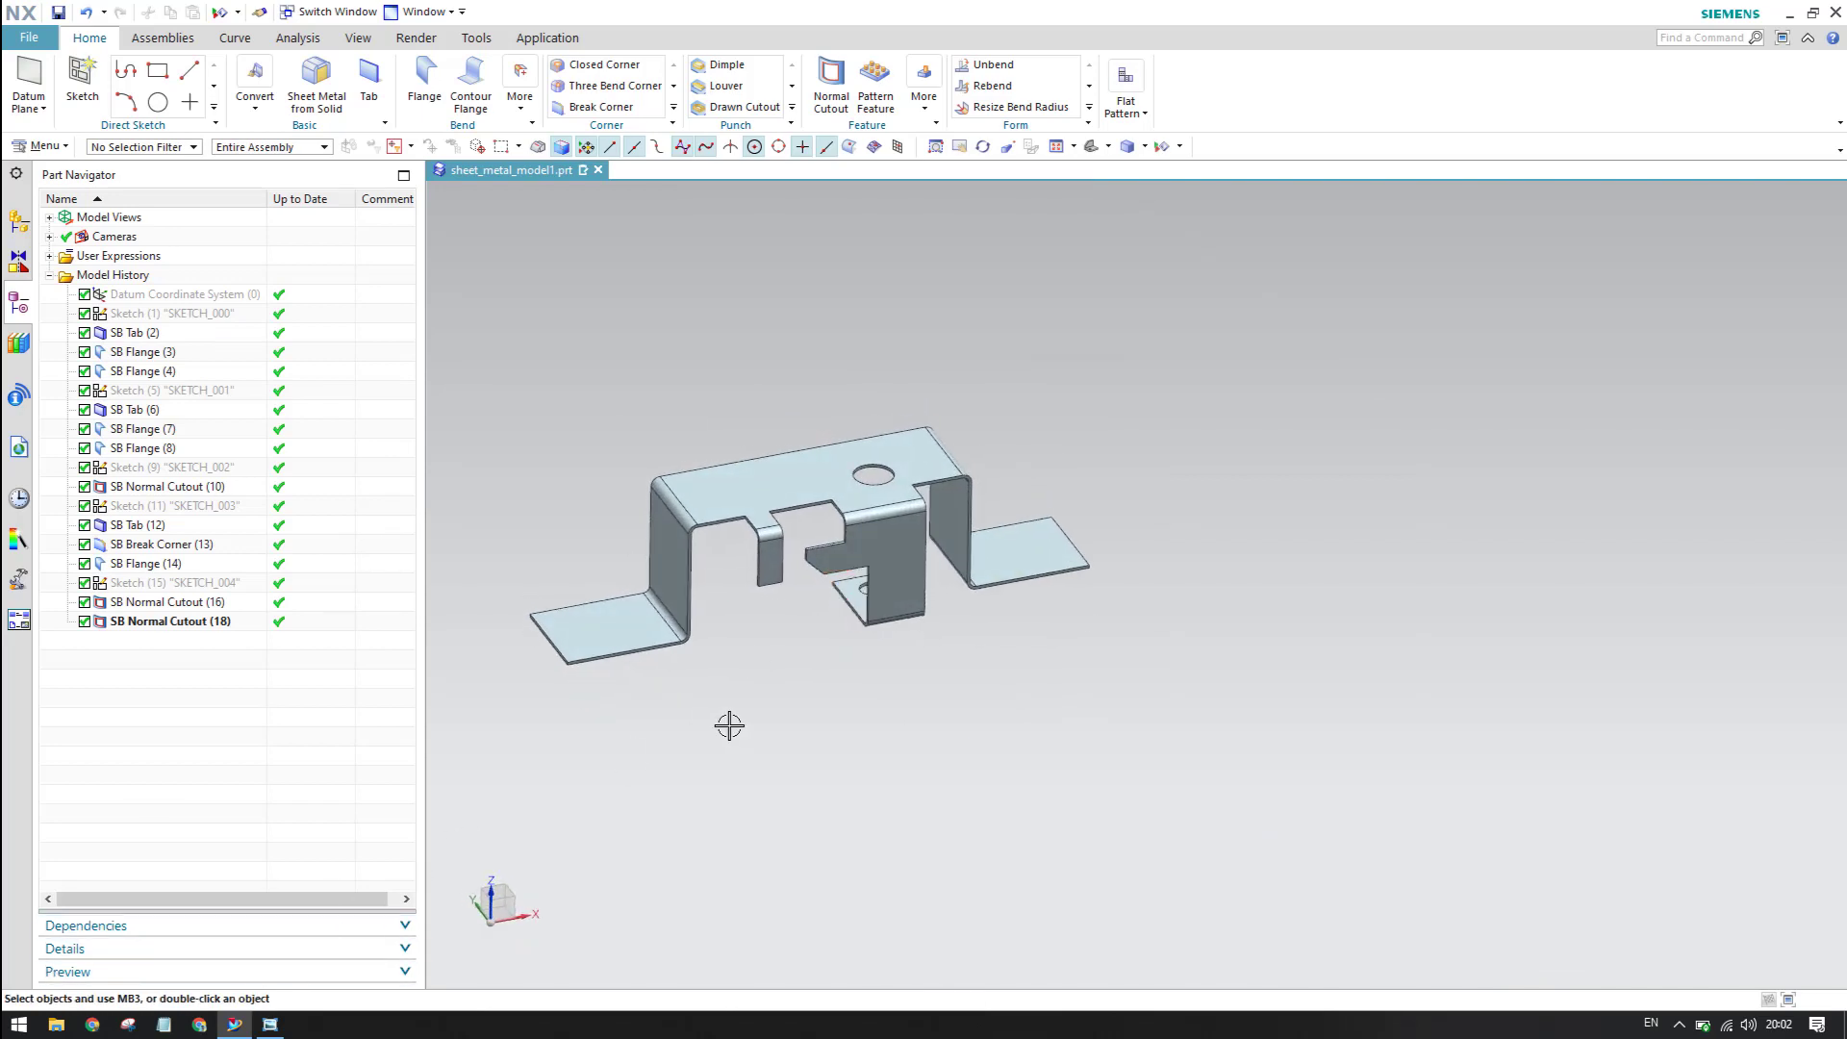
pyautogui.click(270, 1024)
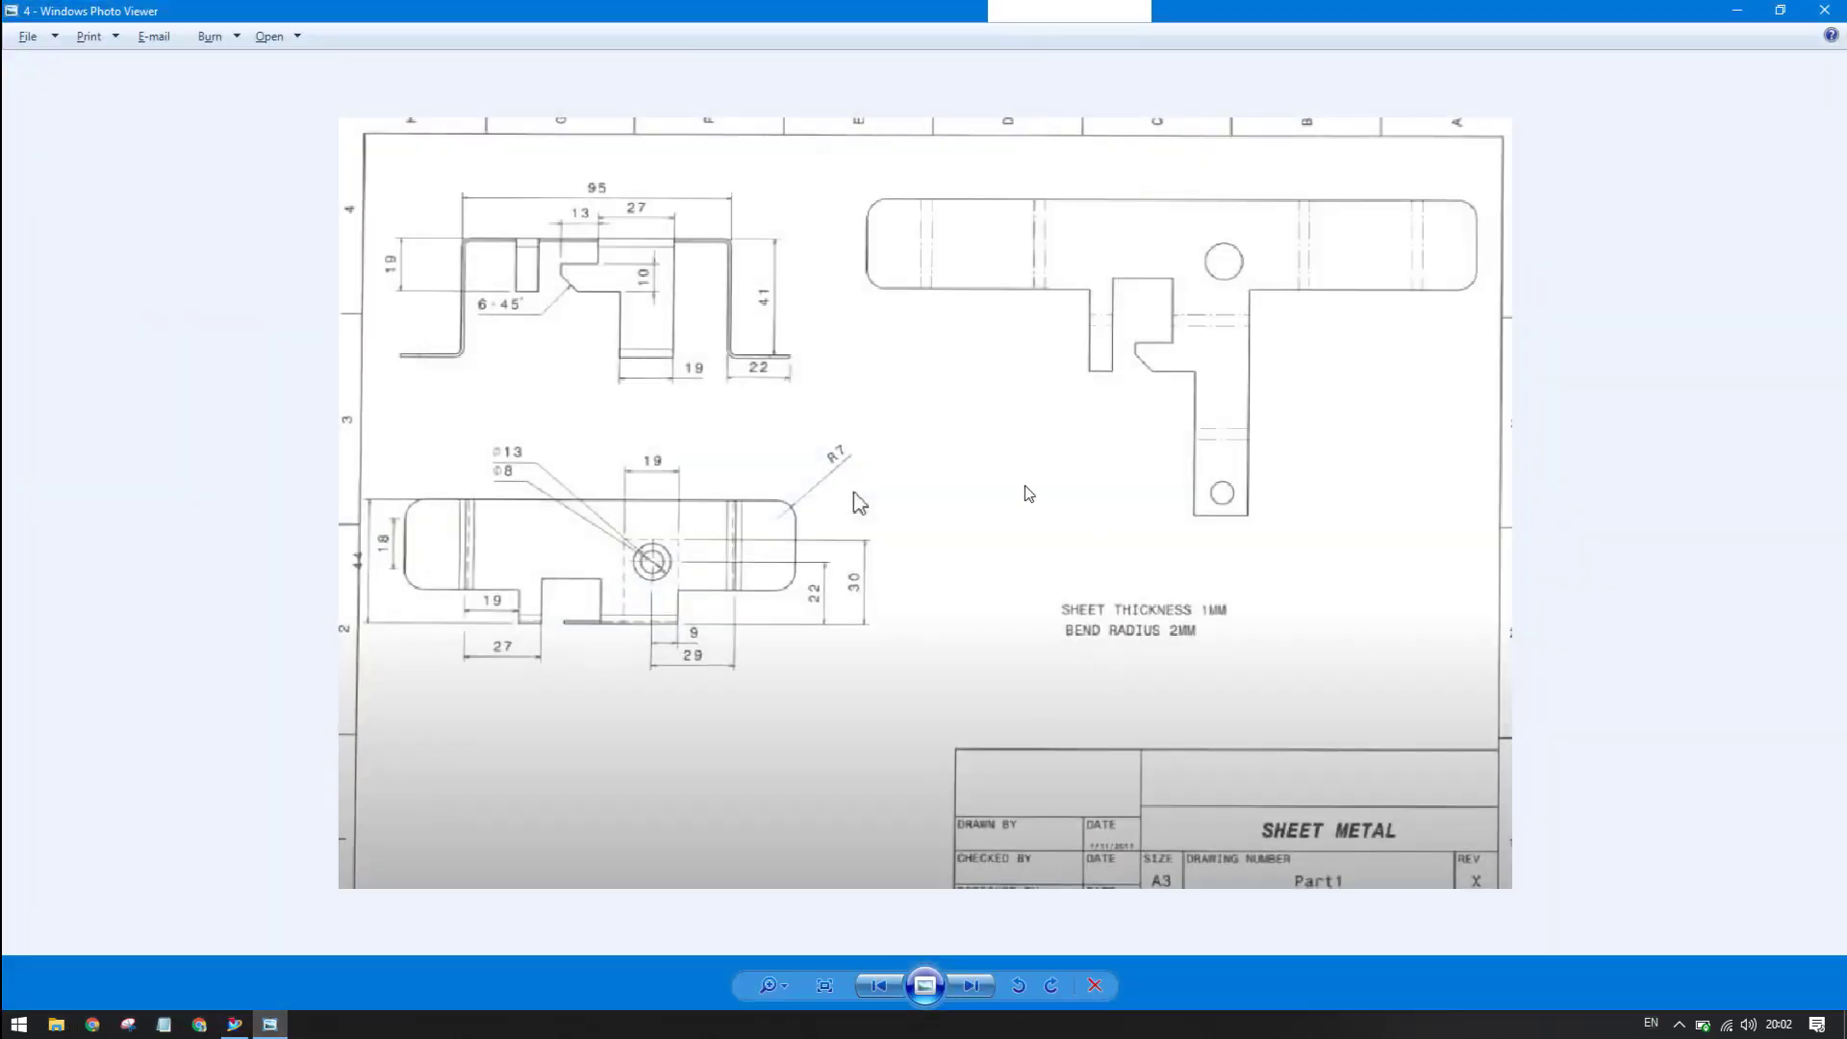